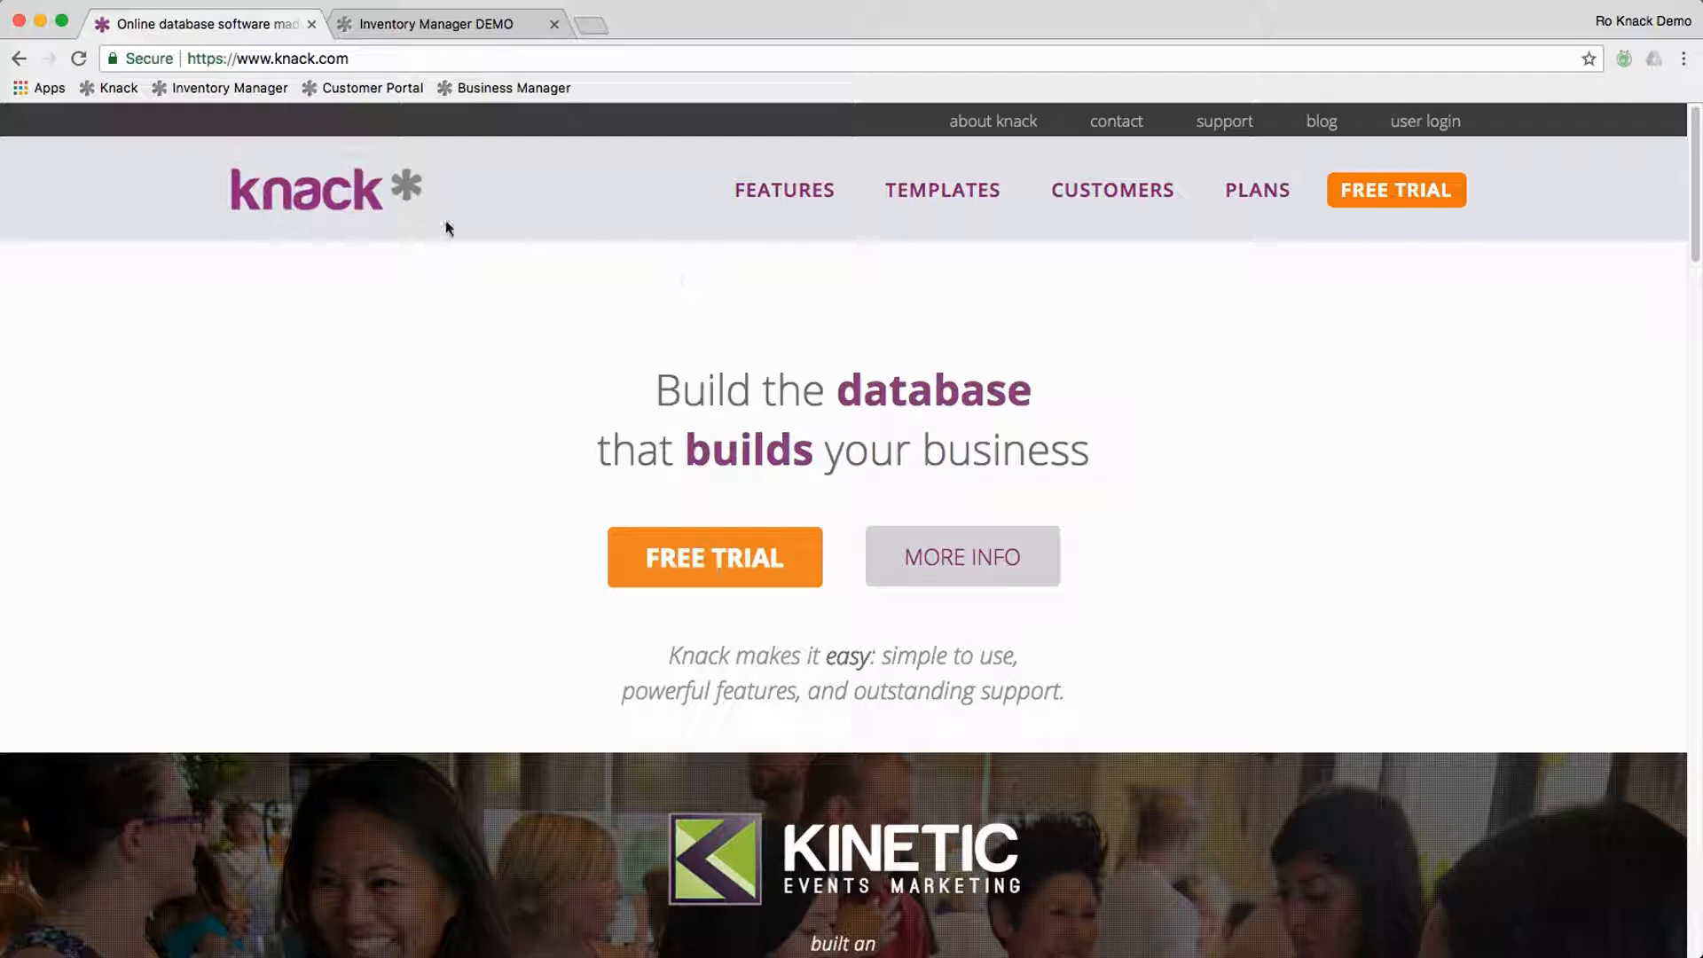
# Step: Search the Knack template library for "inve" and open the Inventory Manager template's information page
pyautogui.click(952, 193)
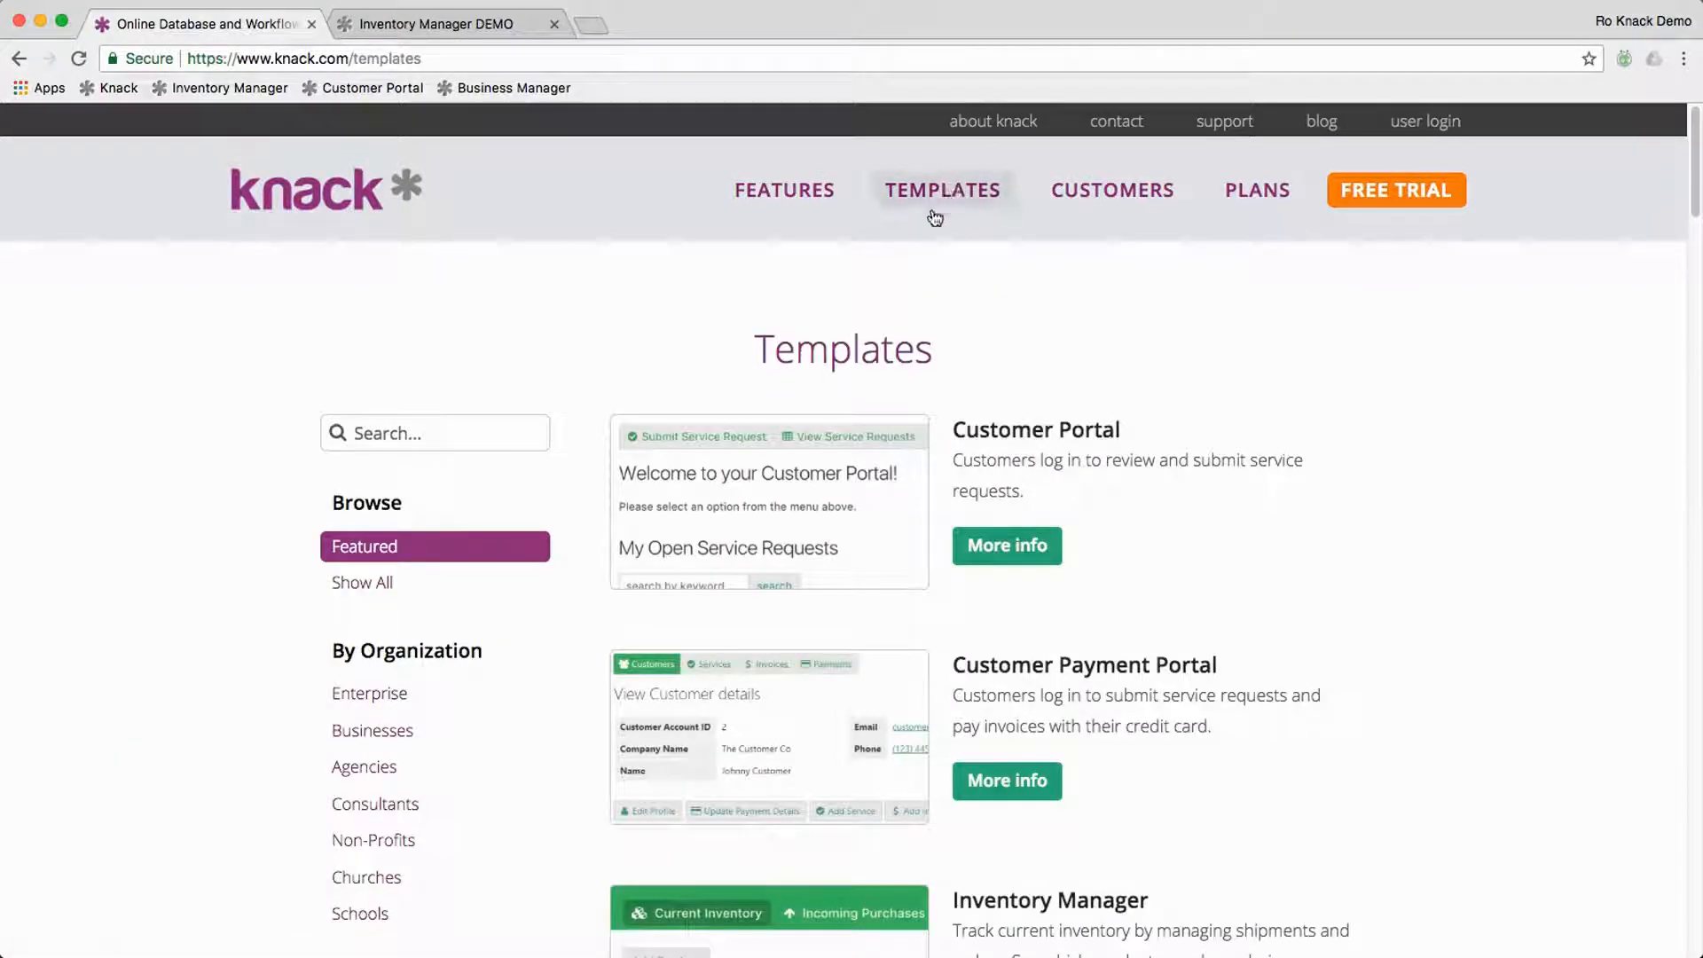
pyautogui.click(451, 430)
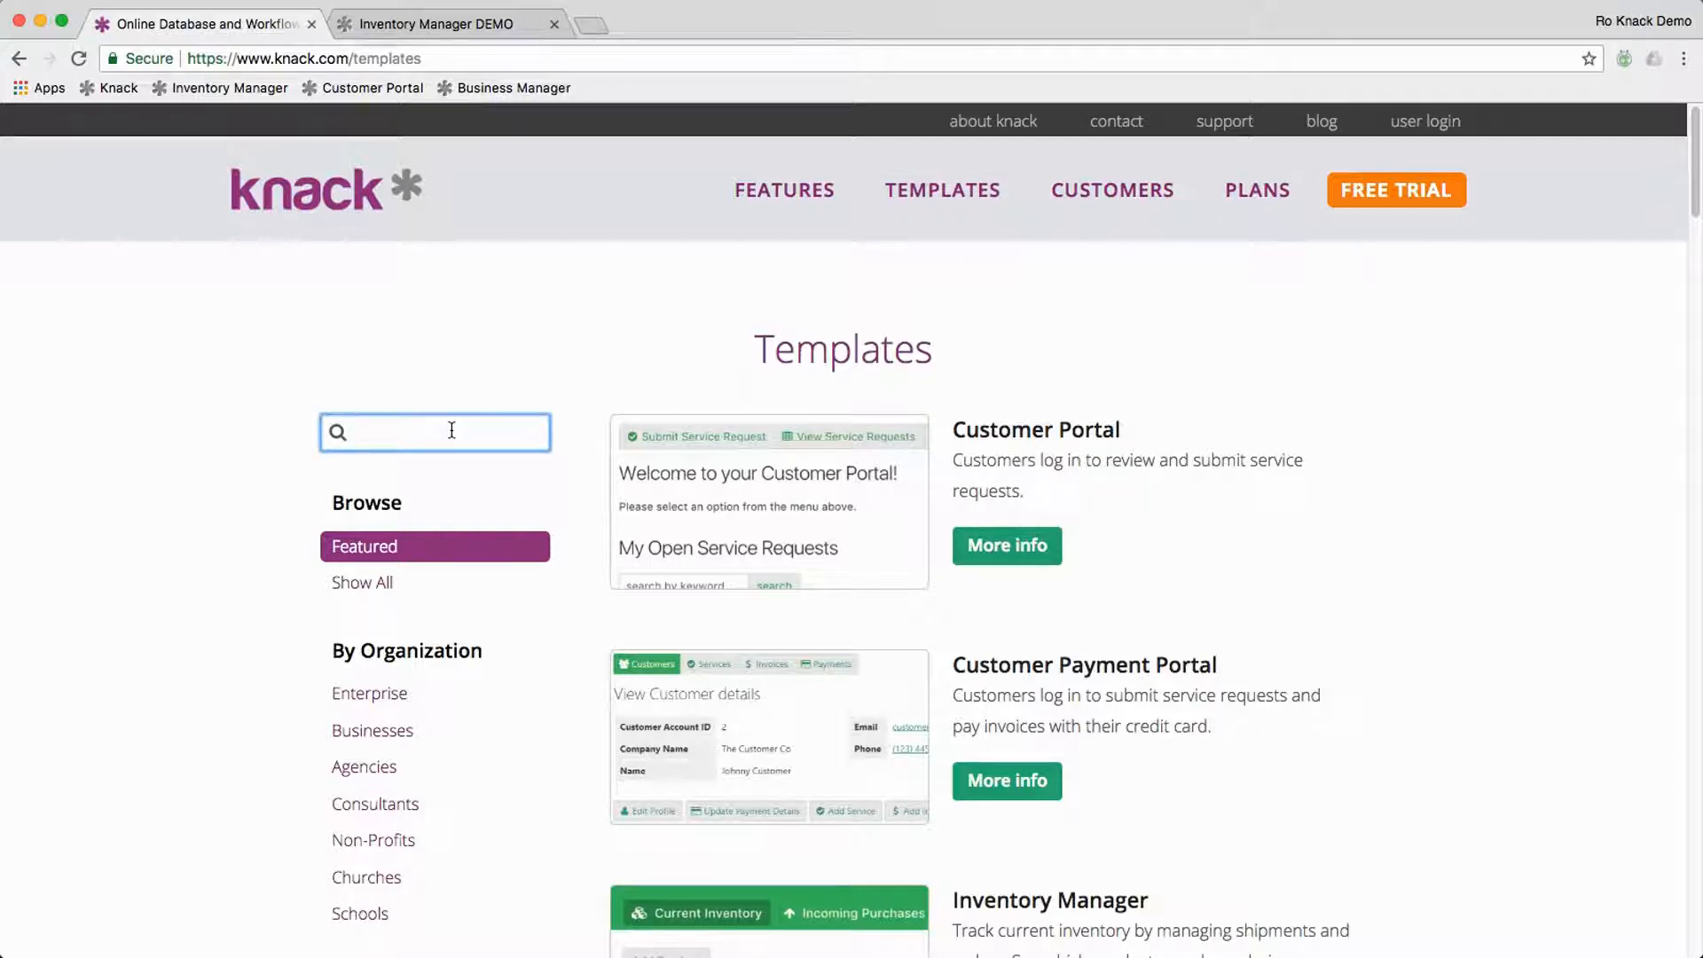
pyautogui.write('inve')
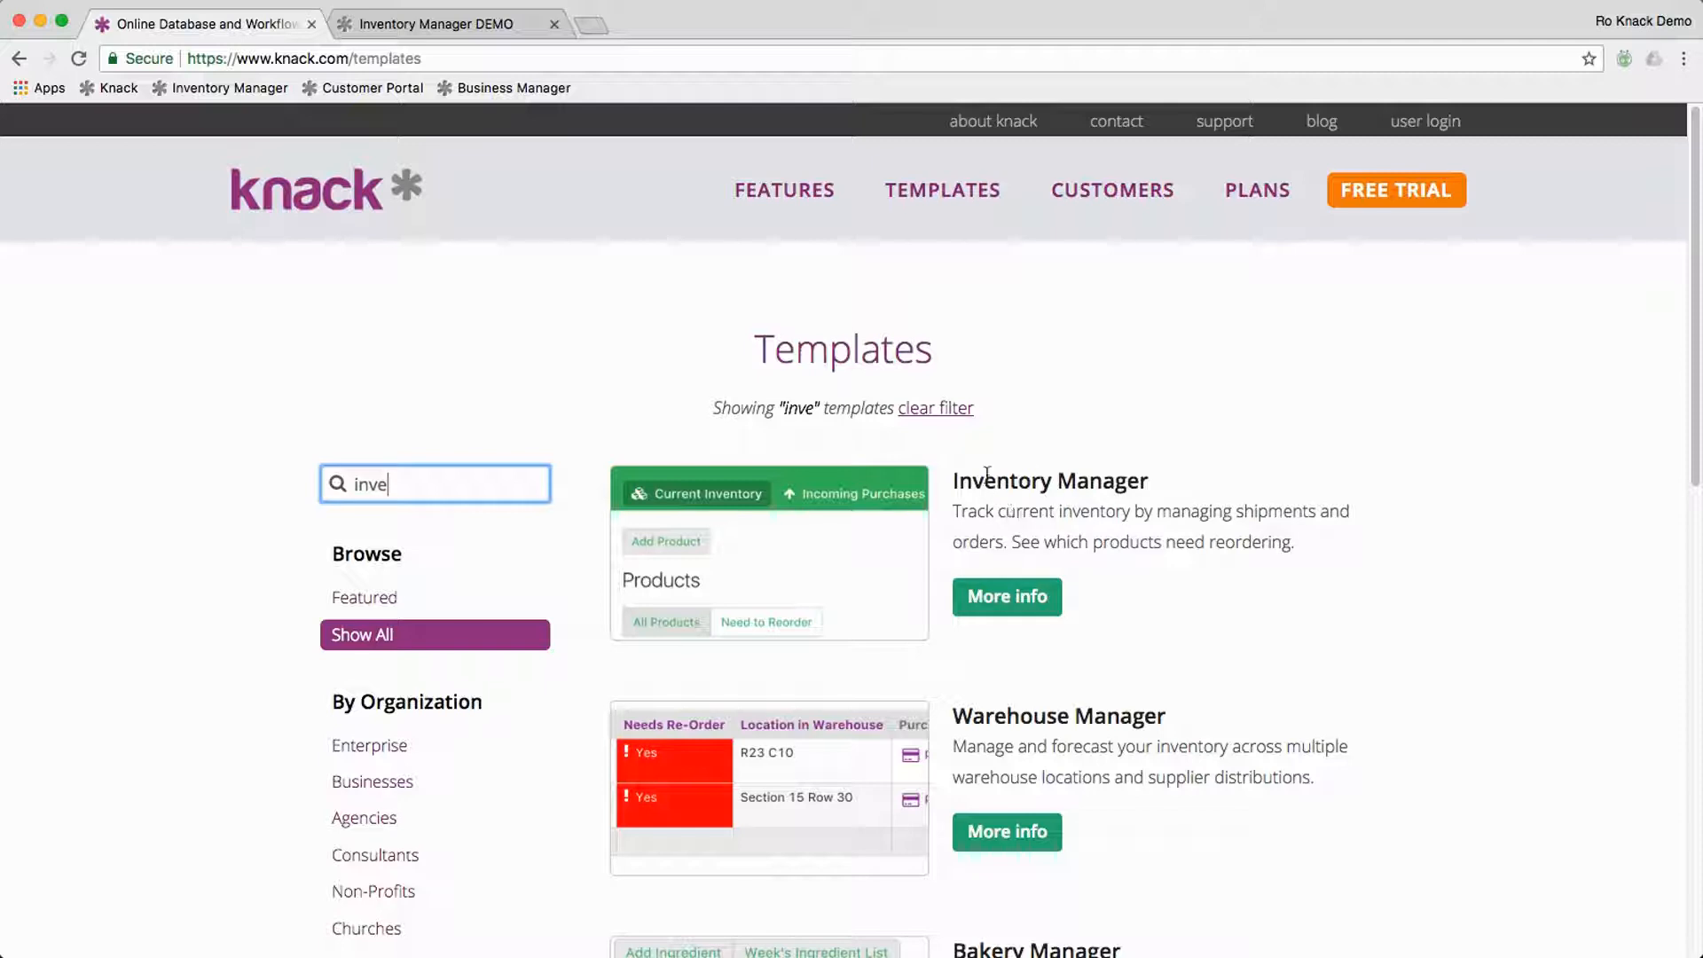
pyautogui.click(1007, 596)
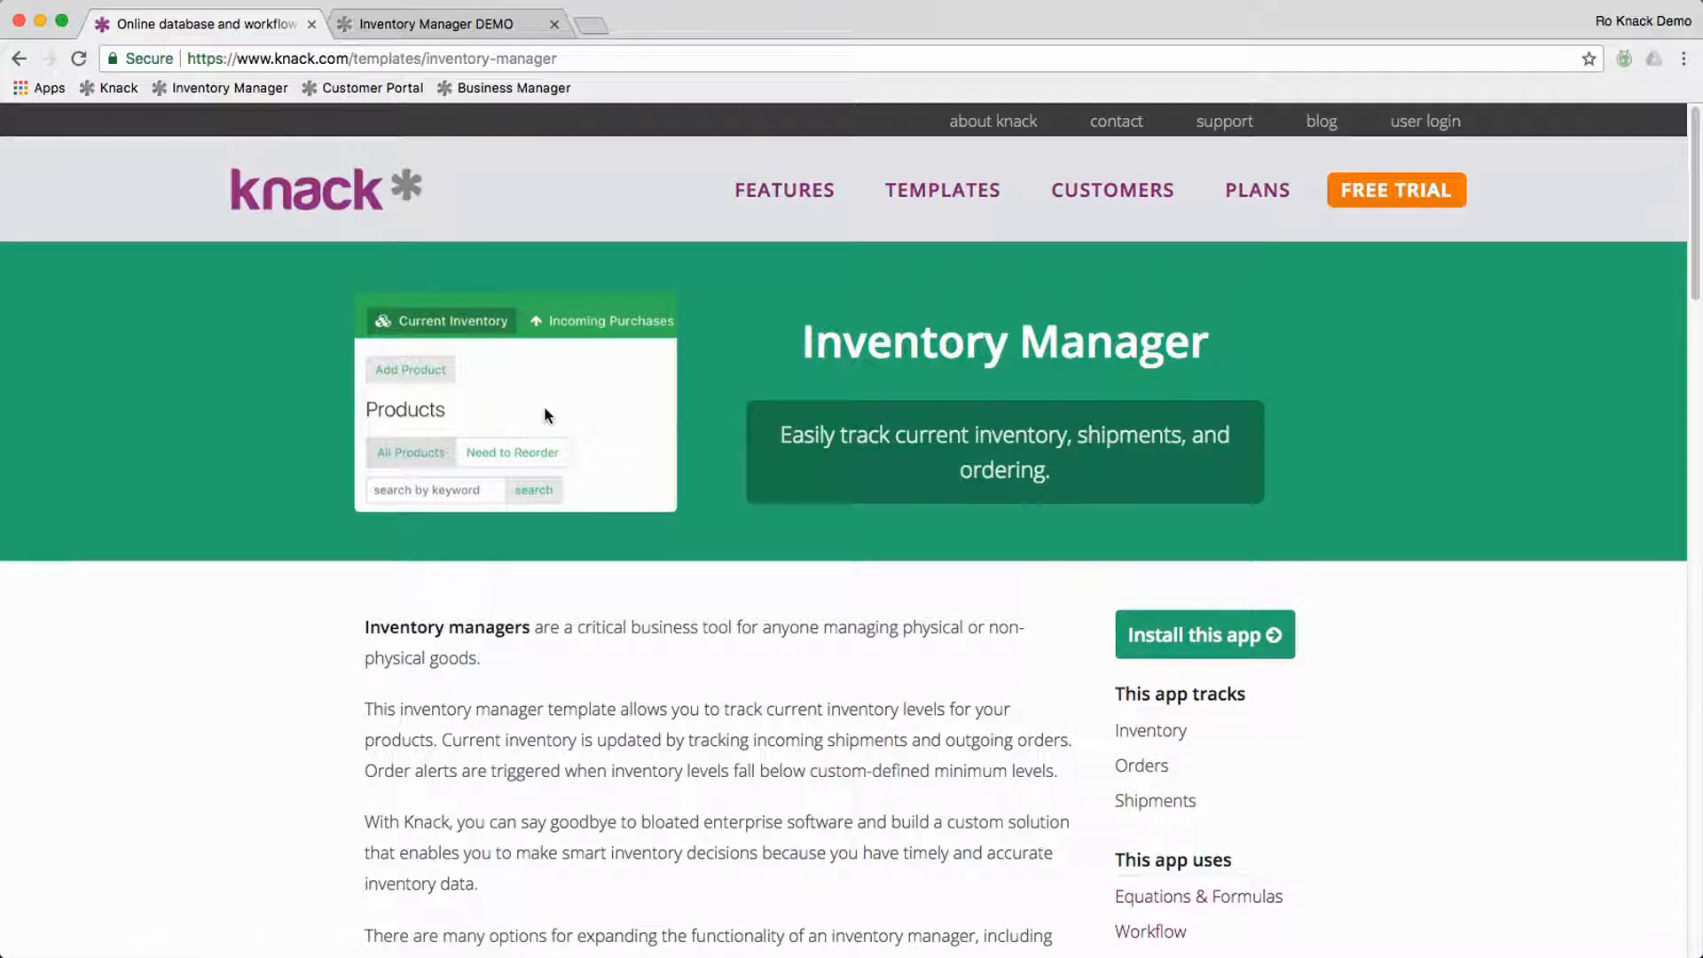
# Step: Switch to the Inventory Manager DEMO app, filter the products by Need to Reorder, and return to All Products
pyautogui.click(430, 26)
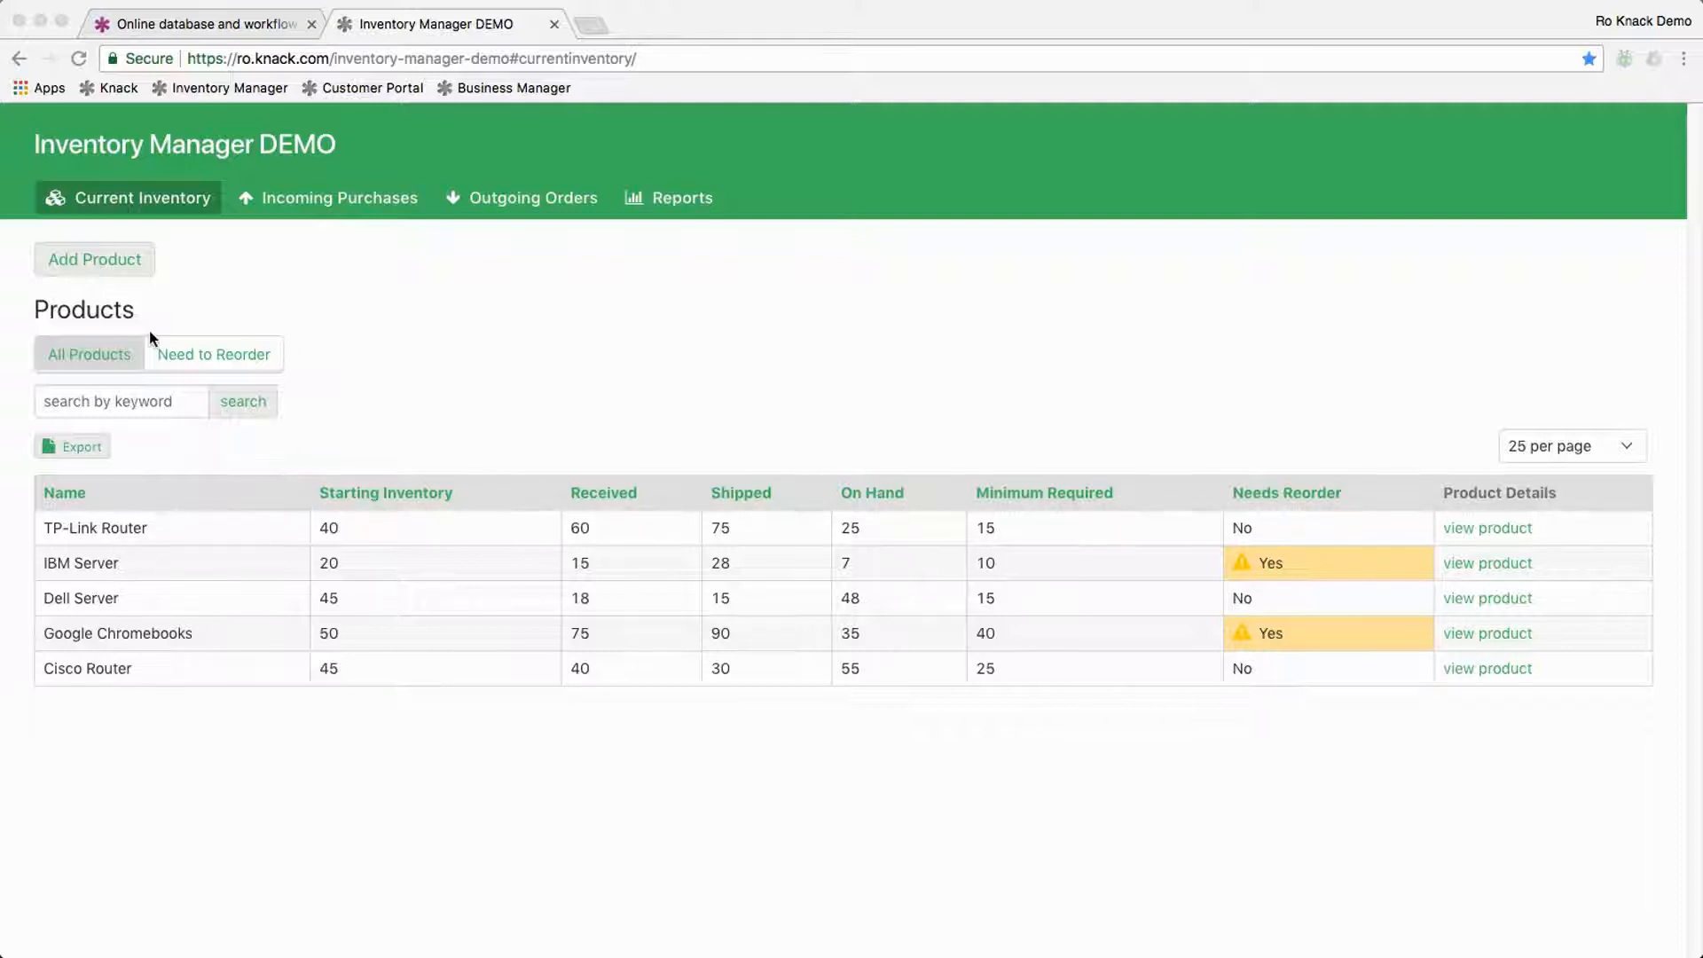
pyautogui.click(101, 356)
pyautogui.click(214, 360)
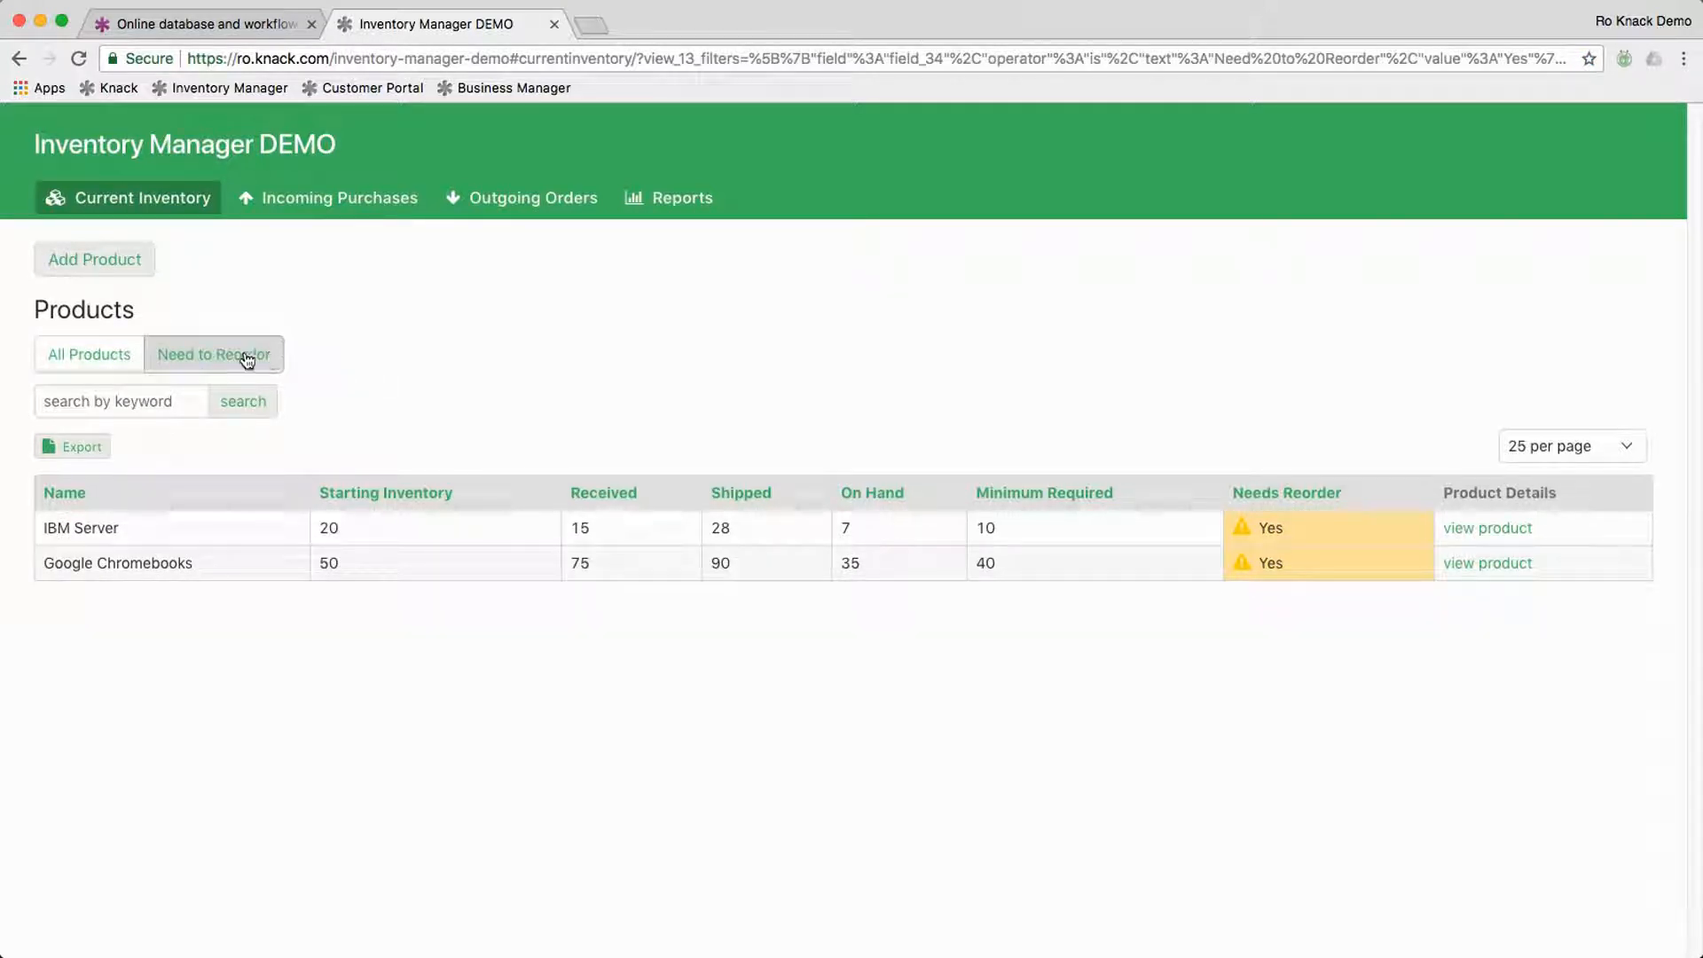
pyautogui.click(84, 360)
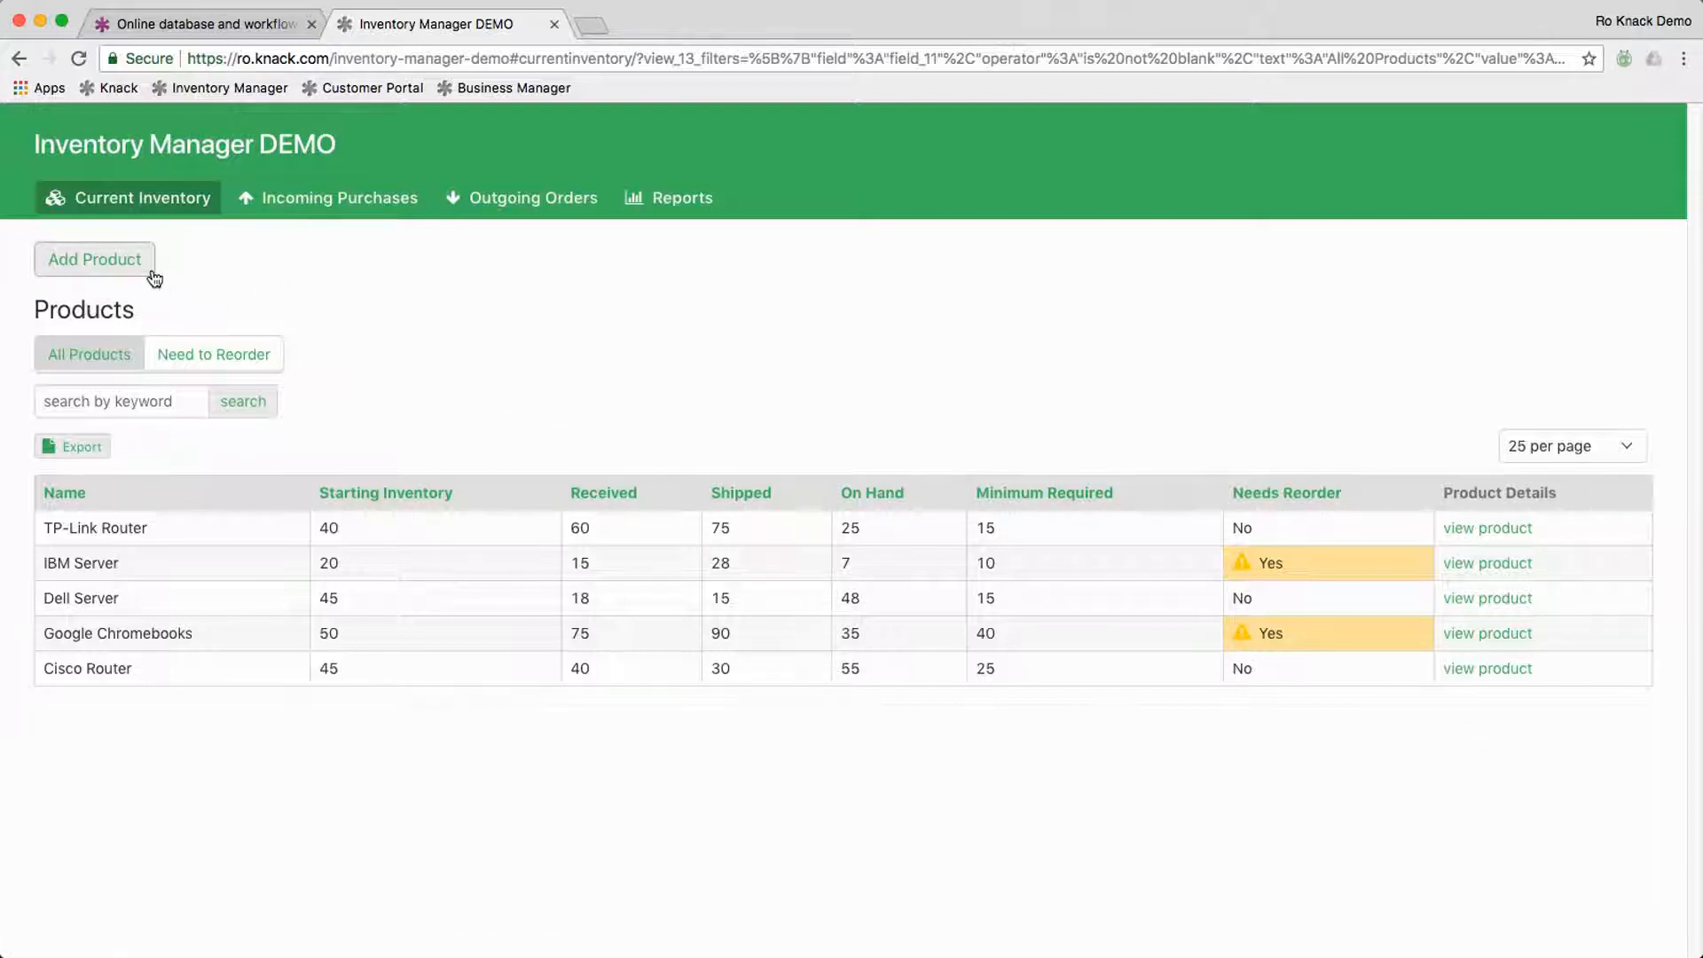
# Step: Add the product Acme Laptops with part number AM1001, starting inventory 20 and minimum required 5, and return to the current inventory
pyautogui.click(124, 275)
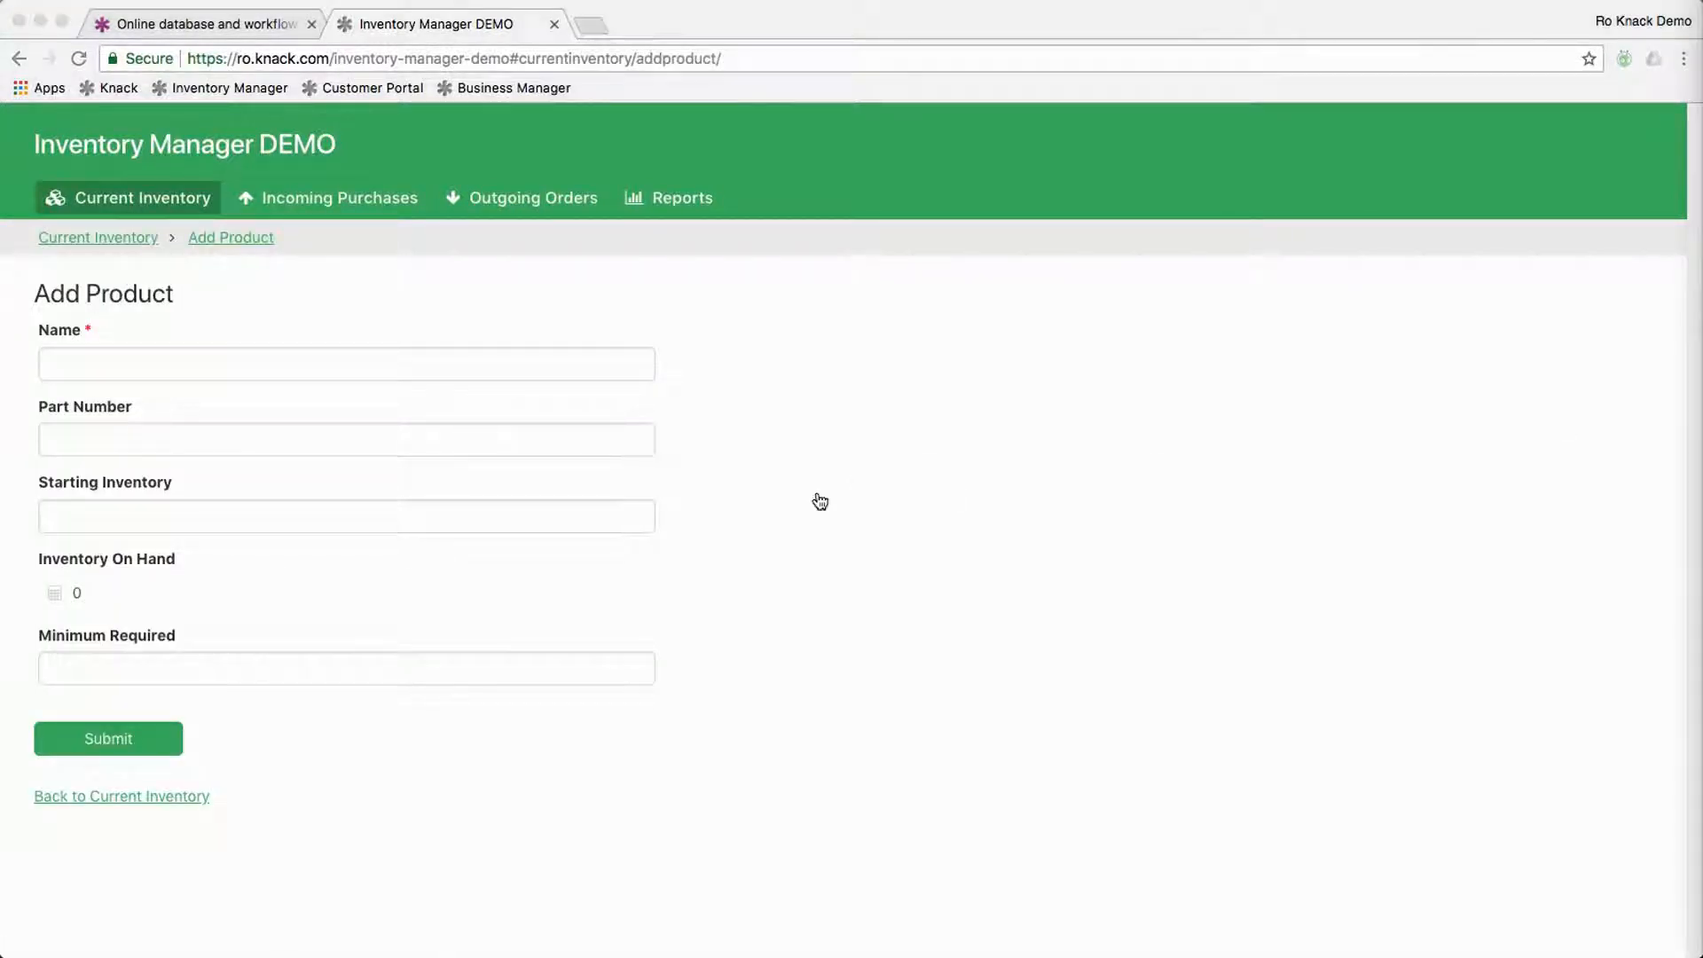
pyautogui.click(89, 361)
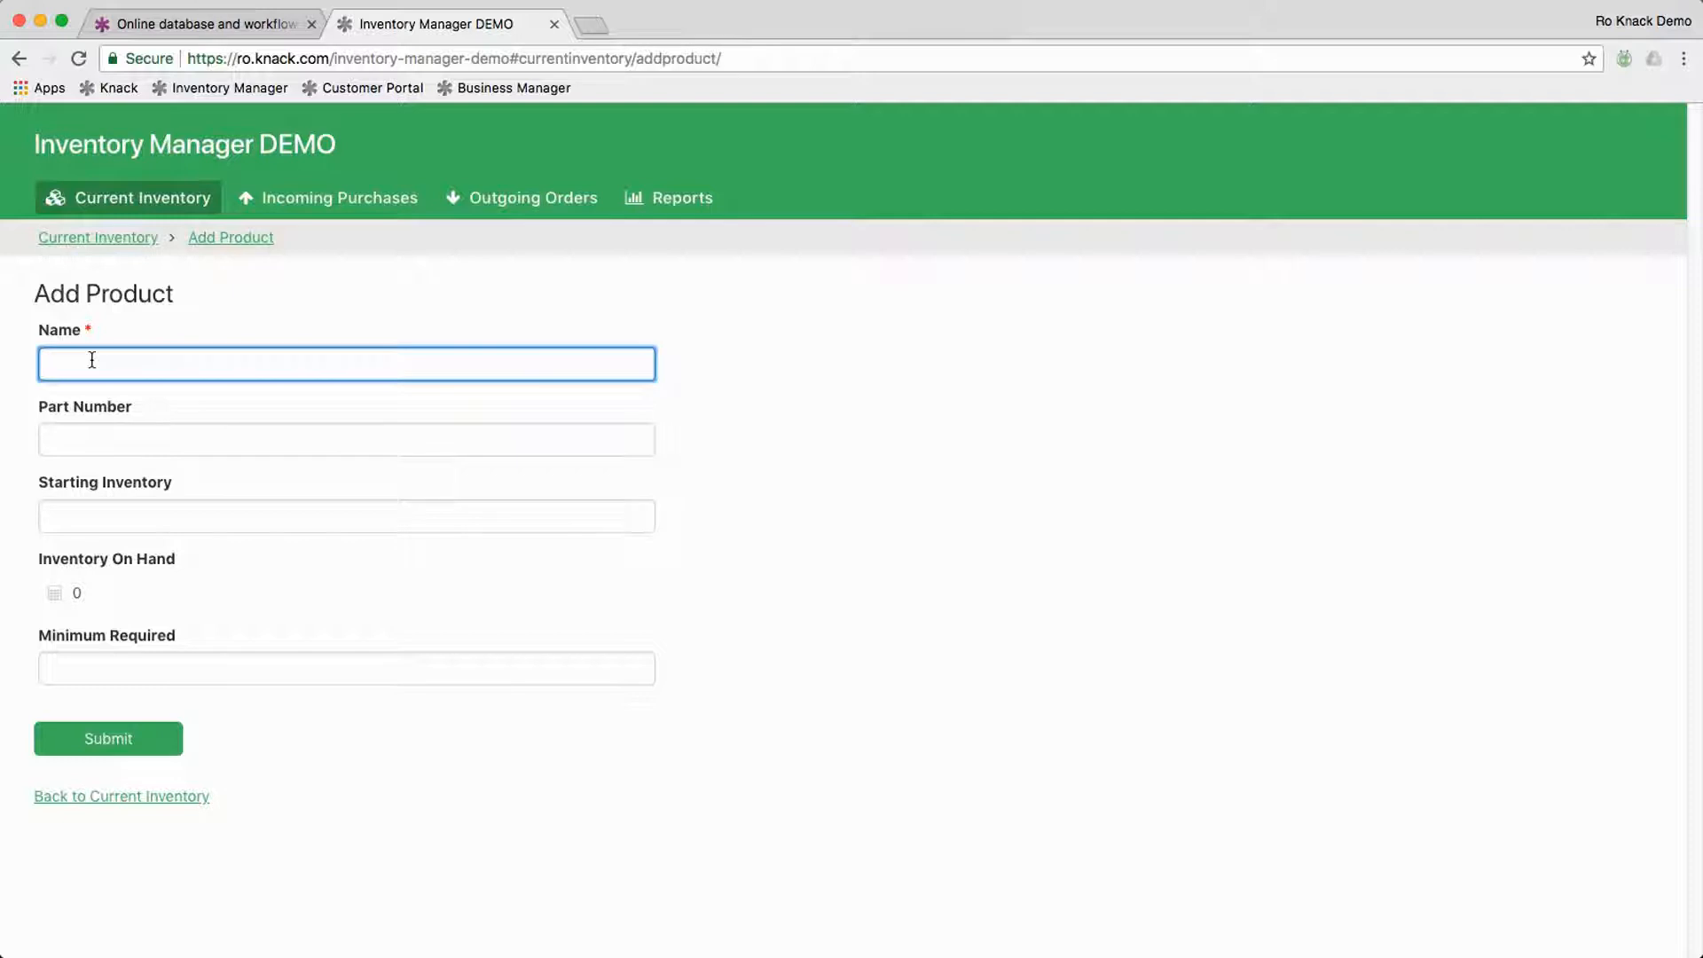
pyautogui.write('Acme Laptops')
pyautogui.press('Tab')
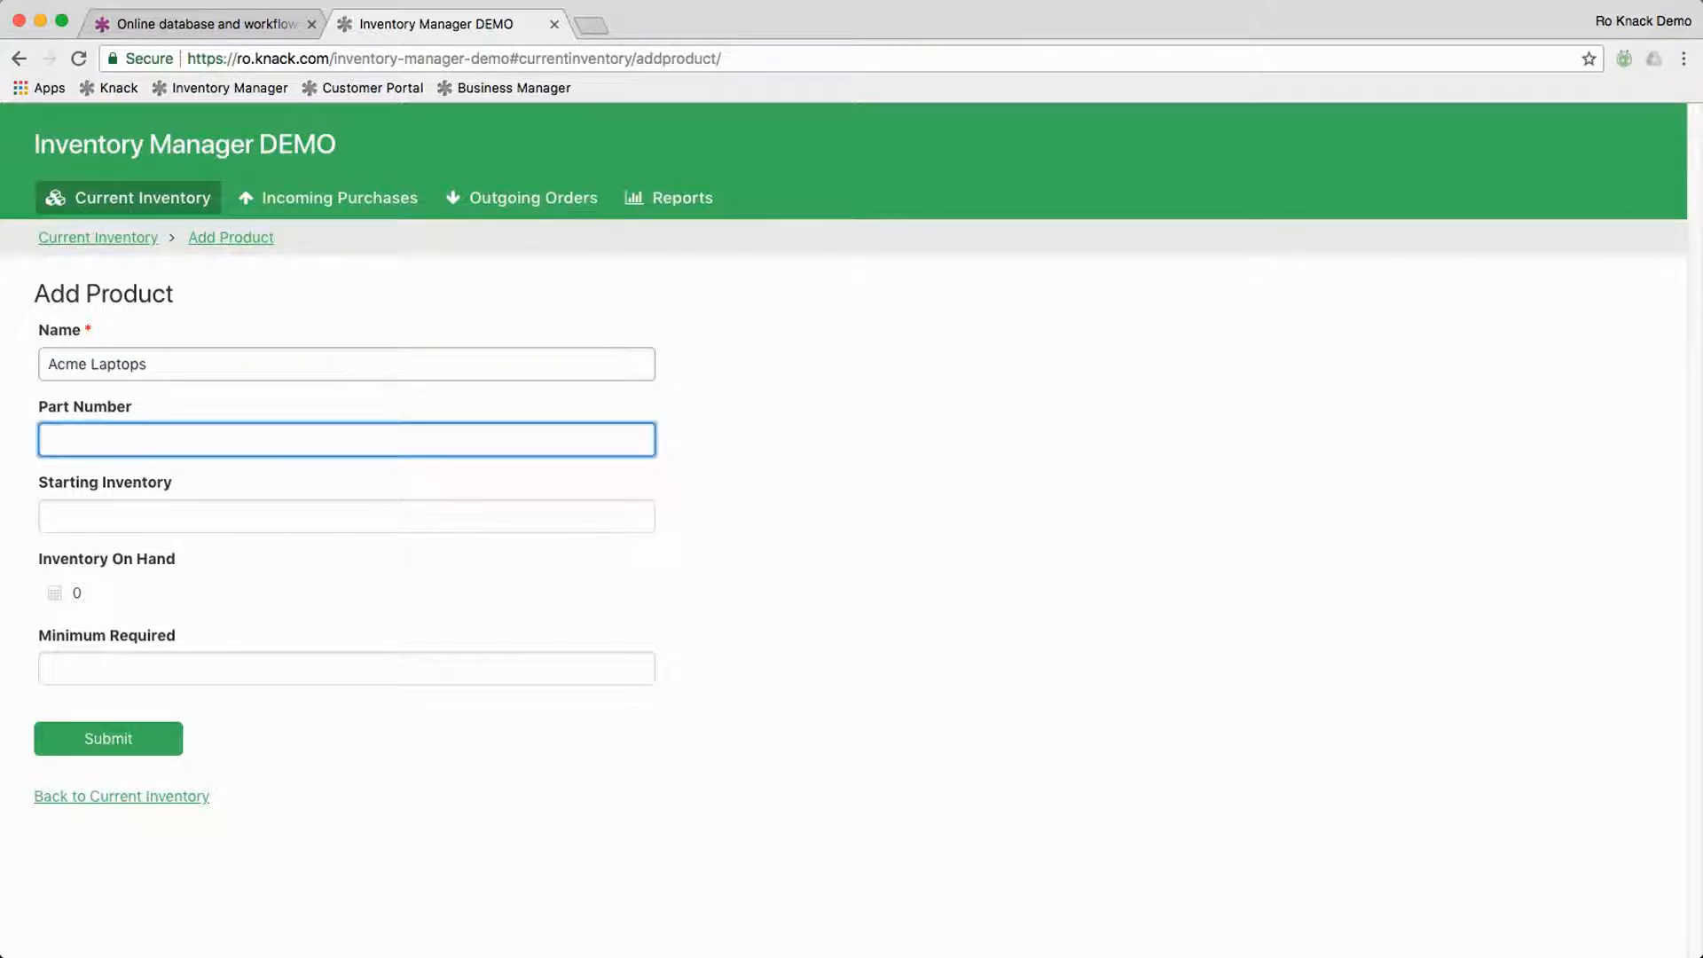
pyautogui.write('Acme')
pyautogui.press('Tab')
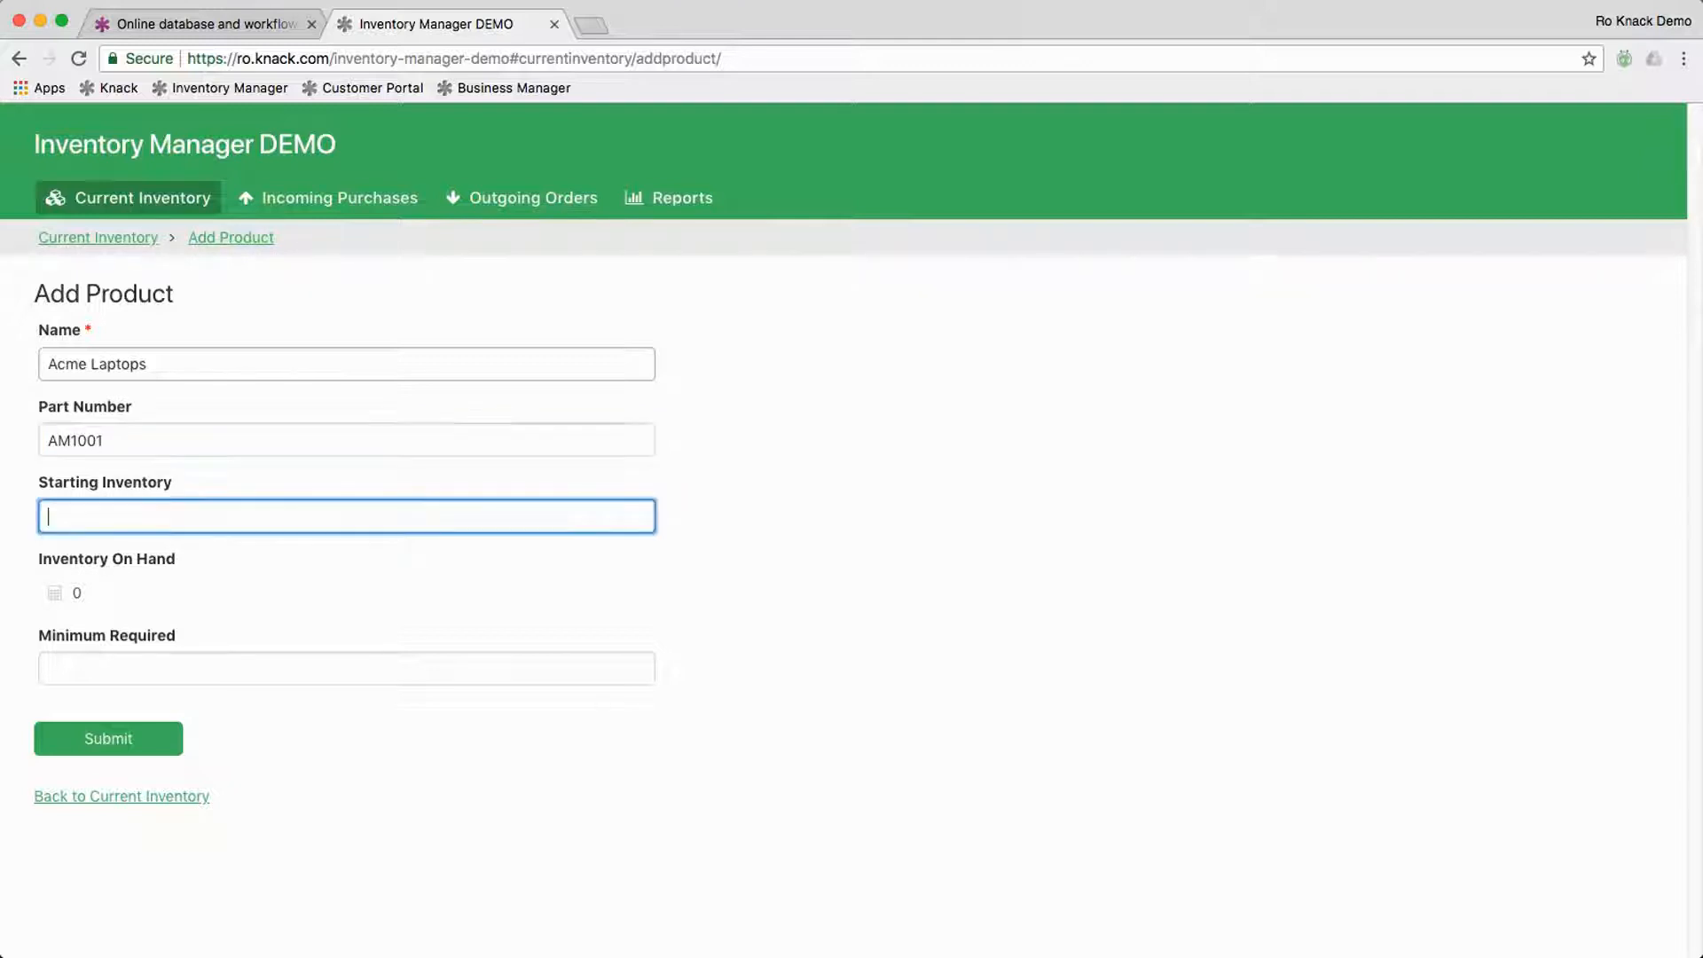
pyautogui.write('20')
pyautogui.press('Tab')
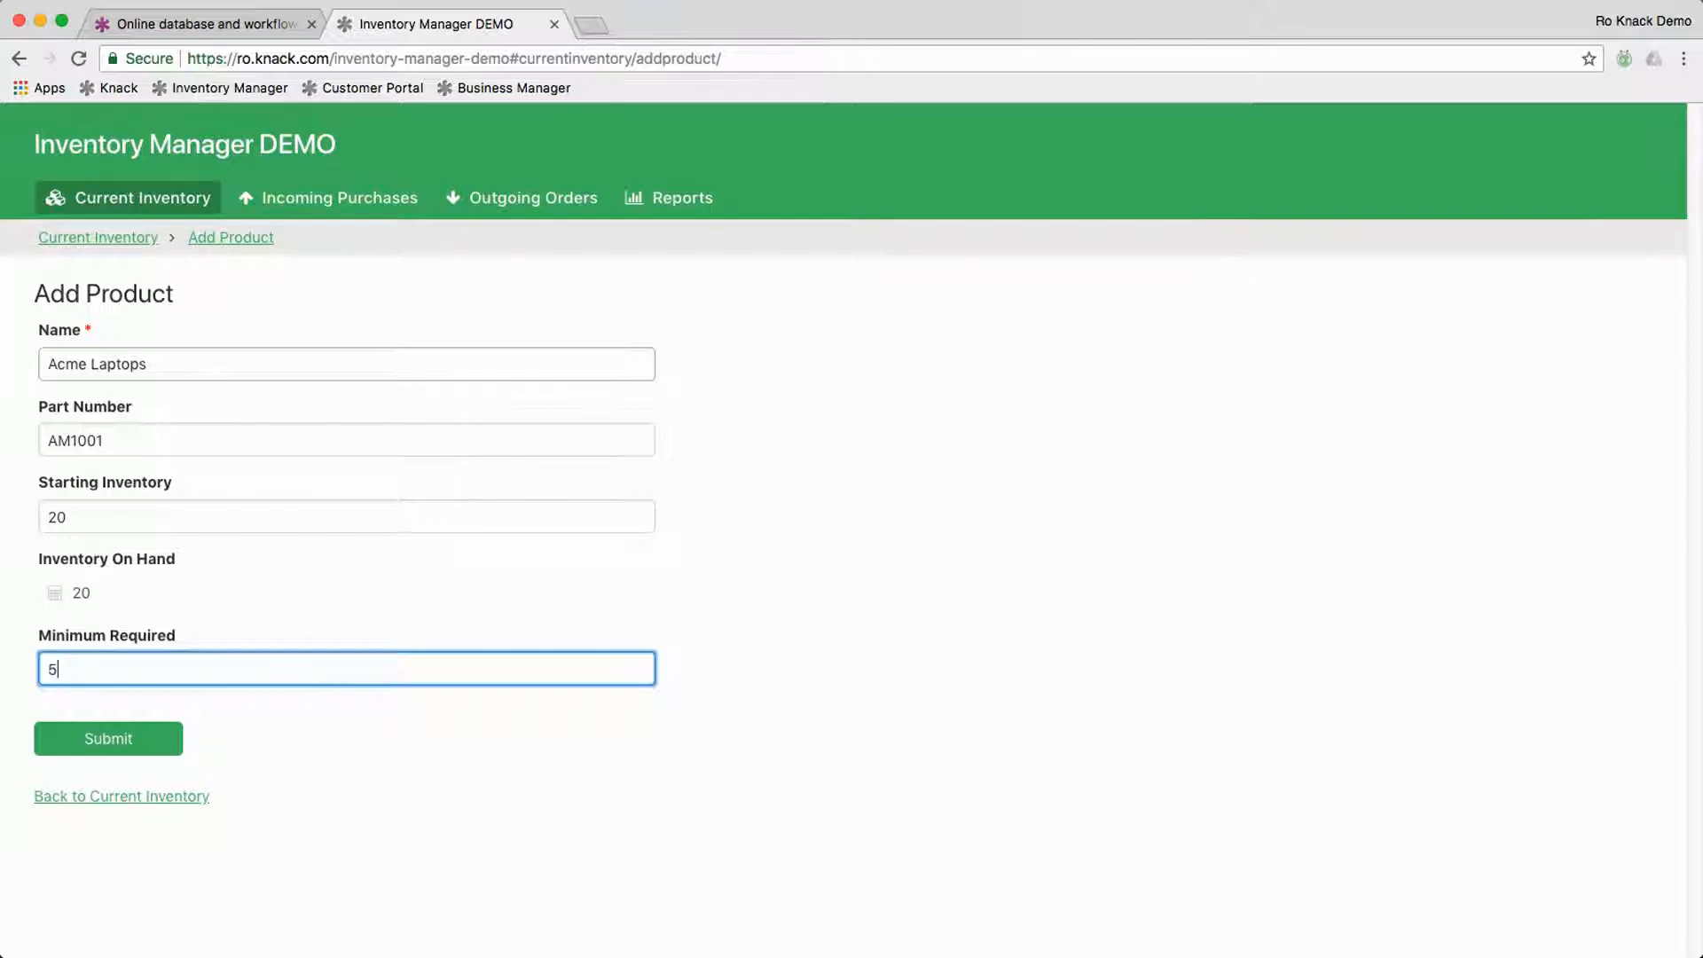
pyautogui.click(110, 743)
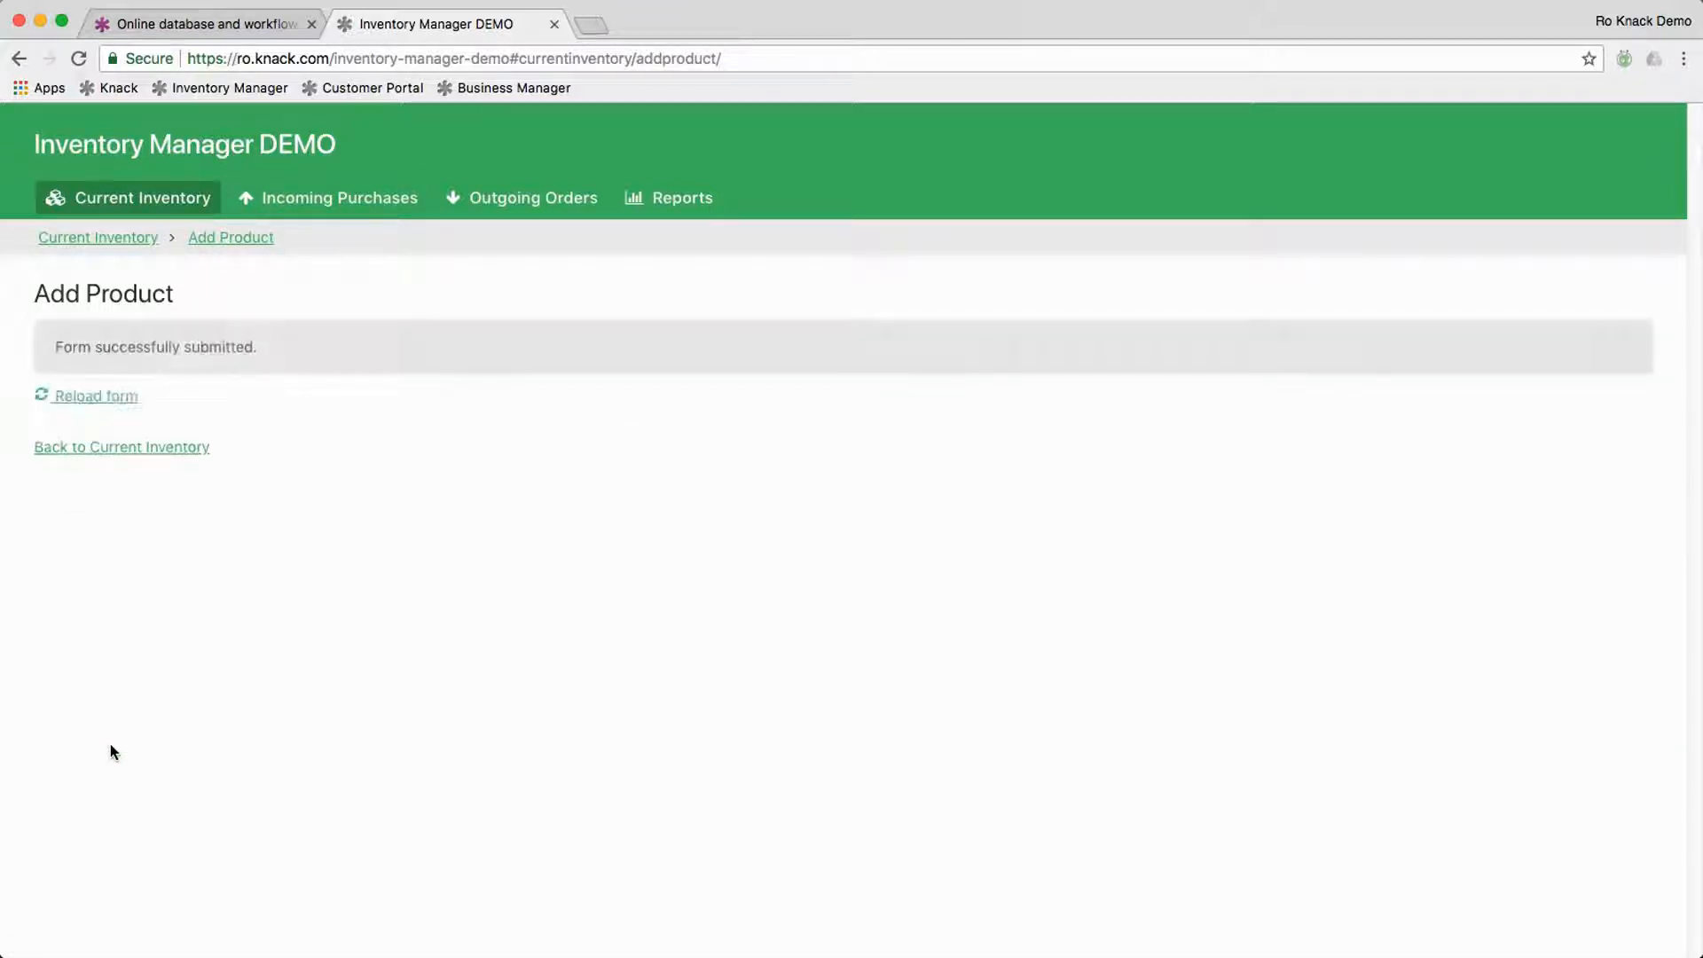
pyautogui.click(134, 450)
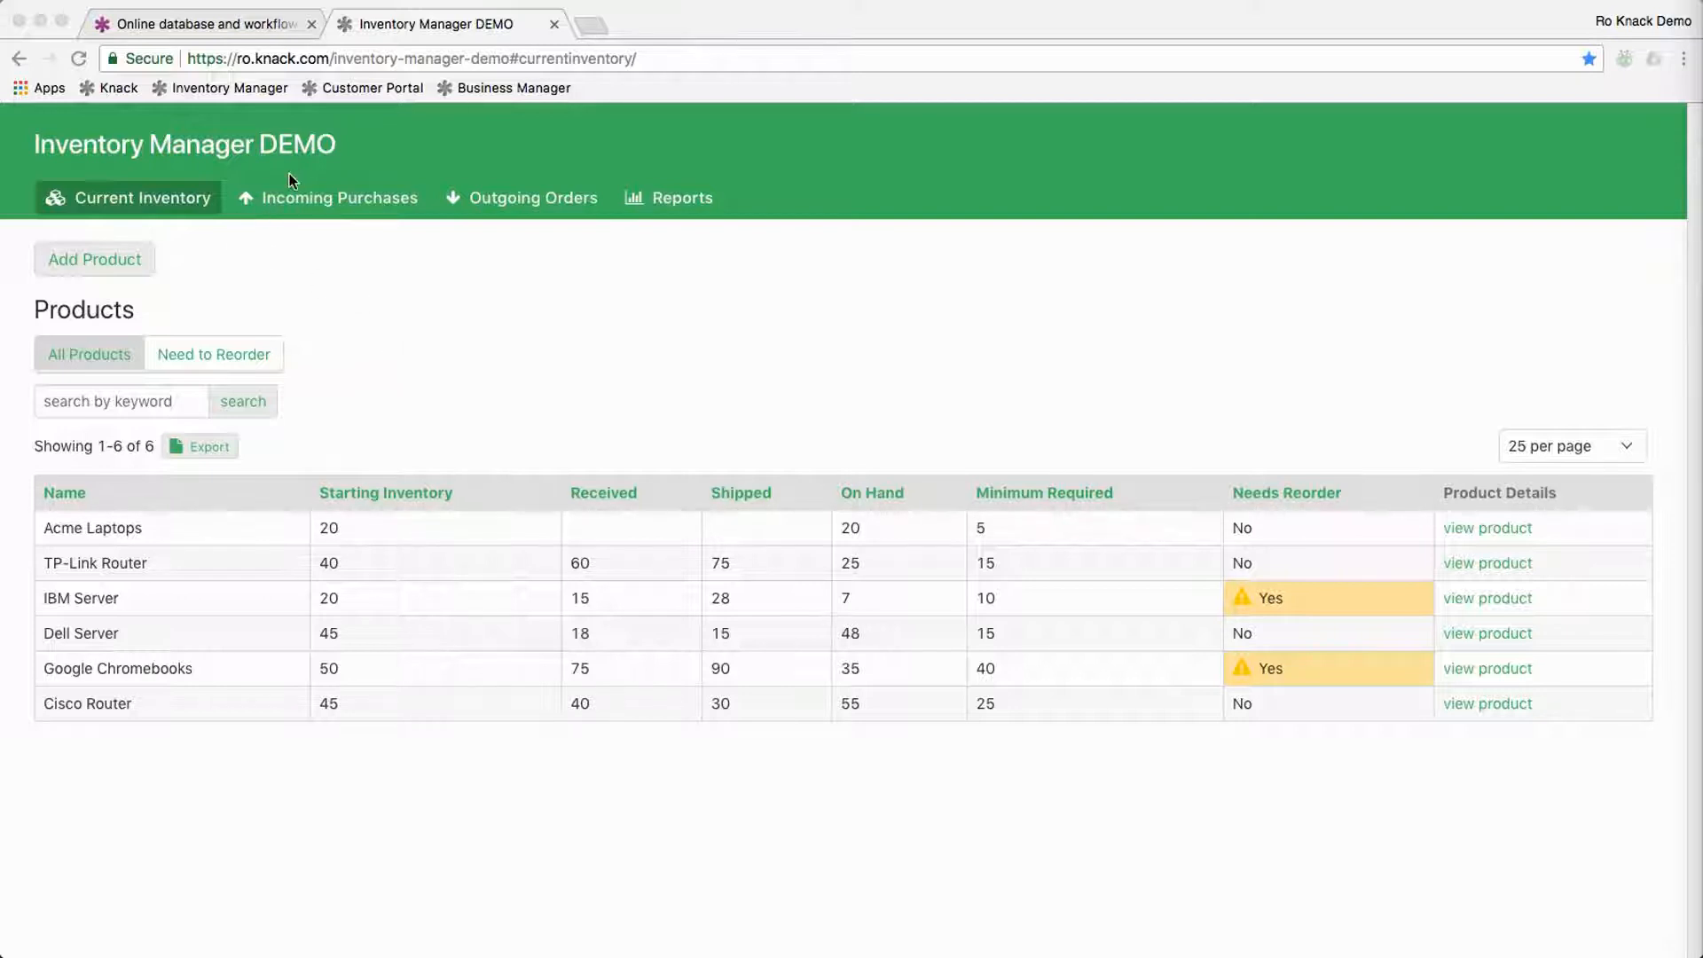
# Step: Record an incoming purchase from ACME Tech Supplies with 10 received of product Acme Laptops- AM1001
pyautogui.click(335, 211)
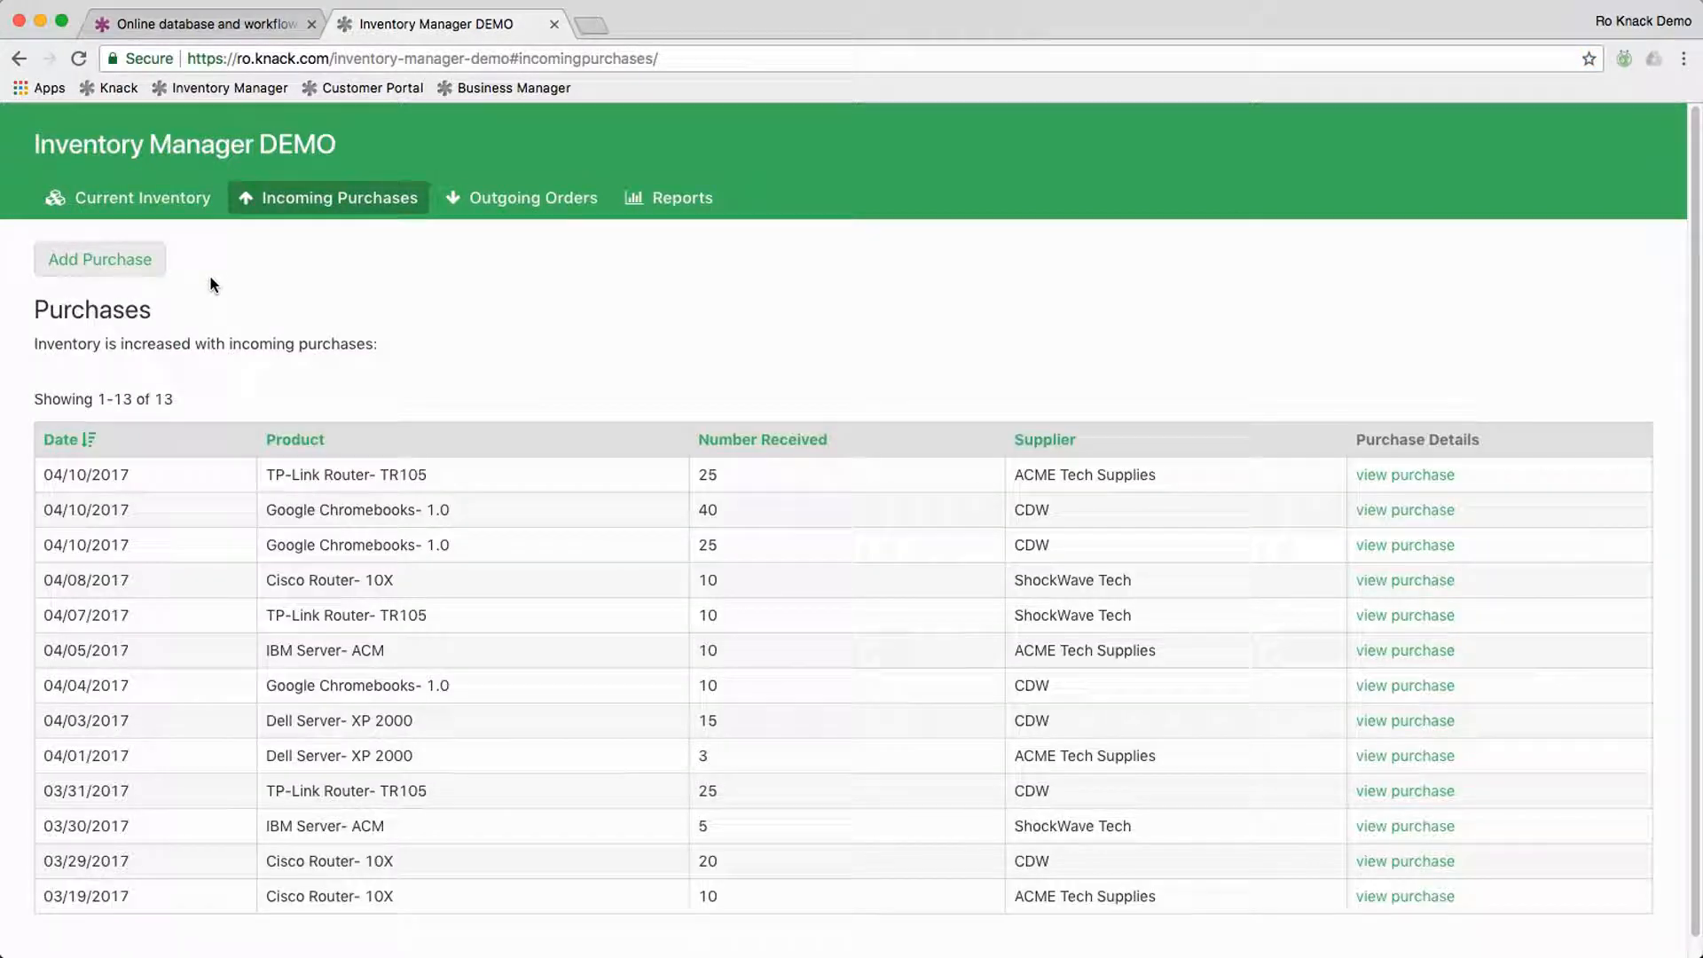
pyautogui.click(133, 265)
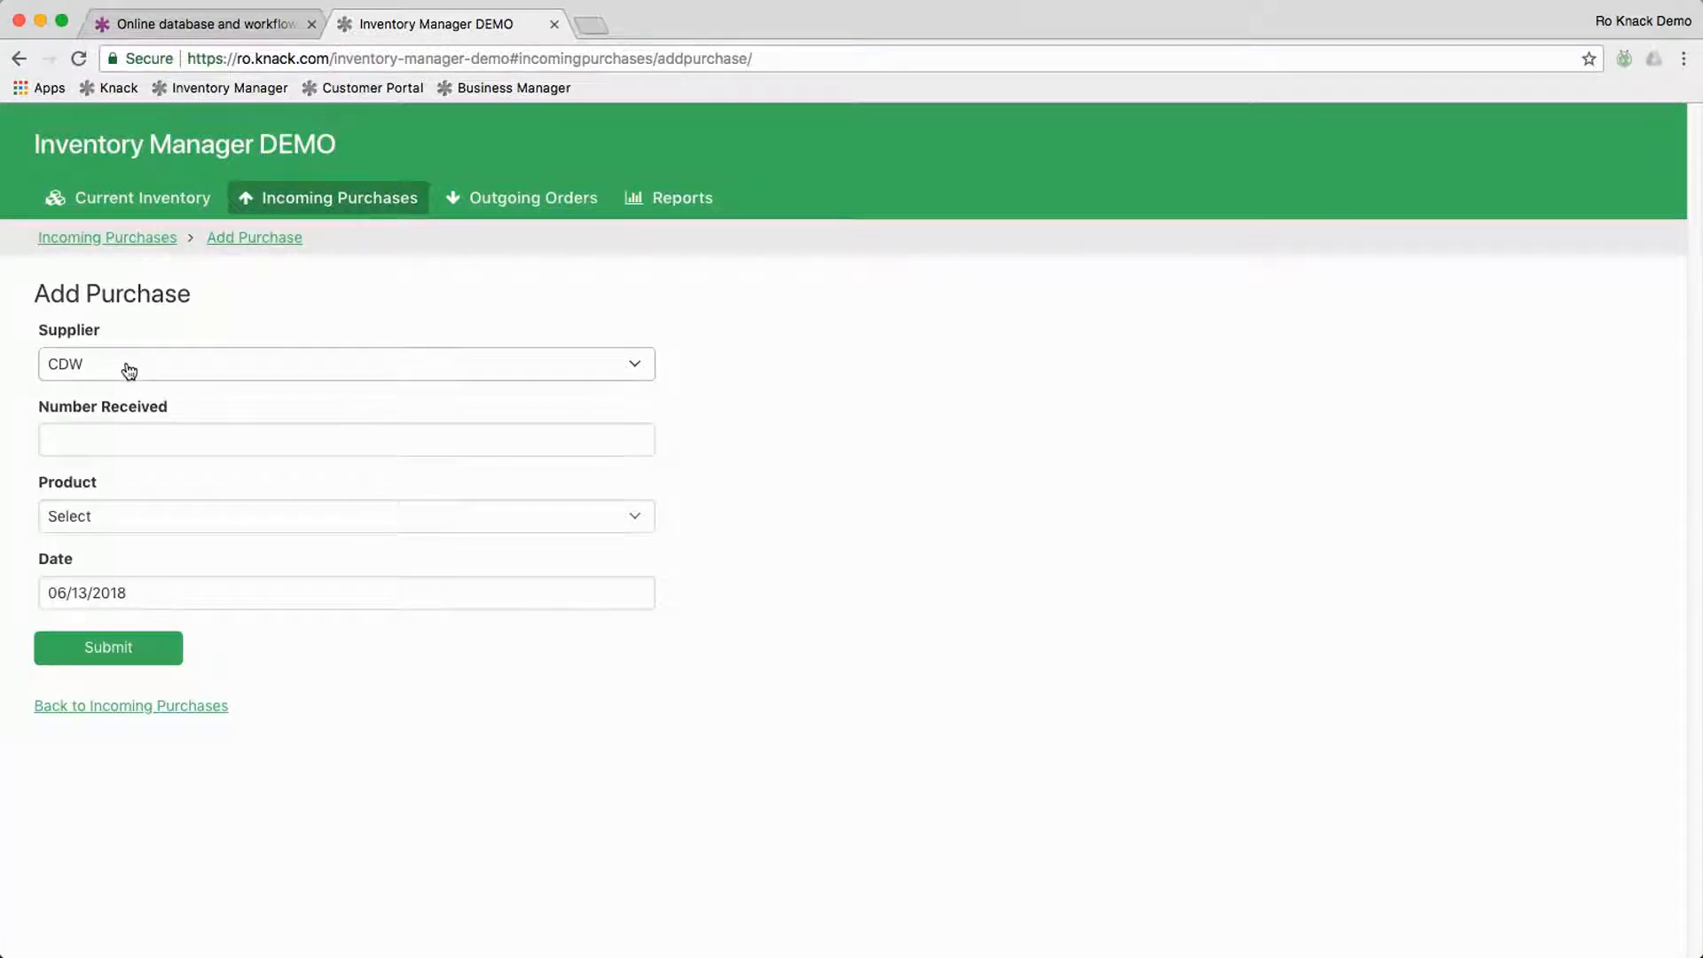
pyautogui.click(126, 364)
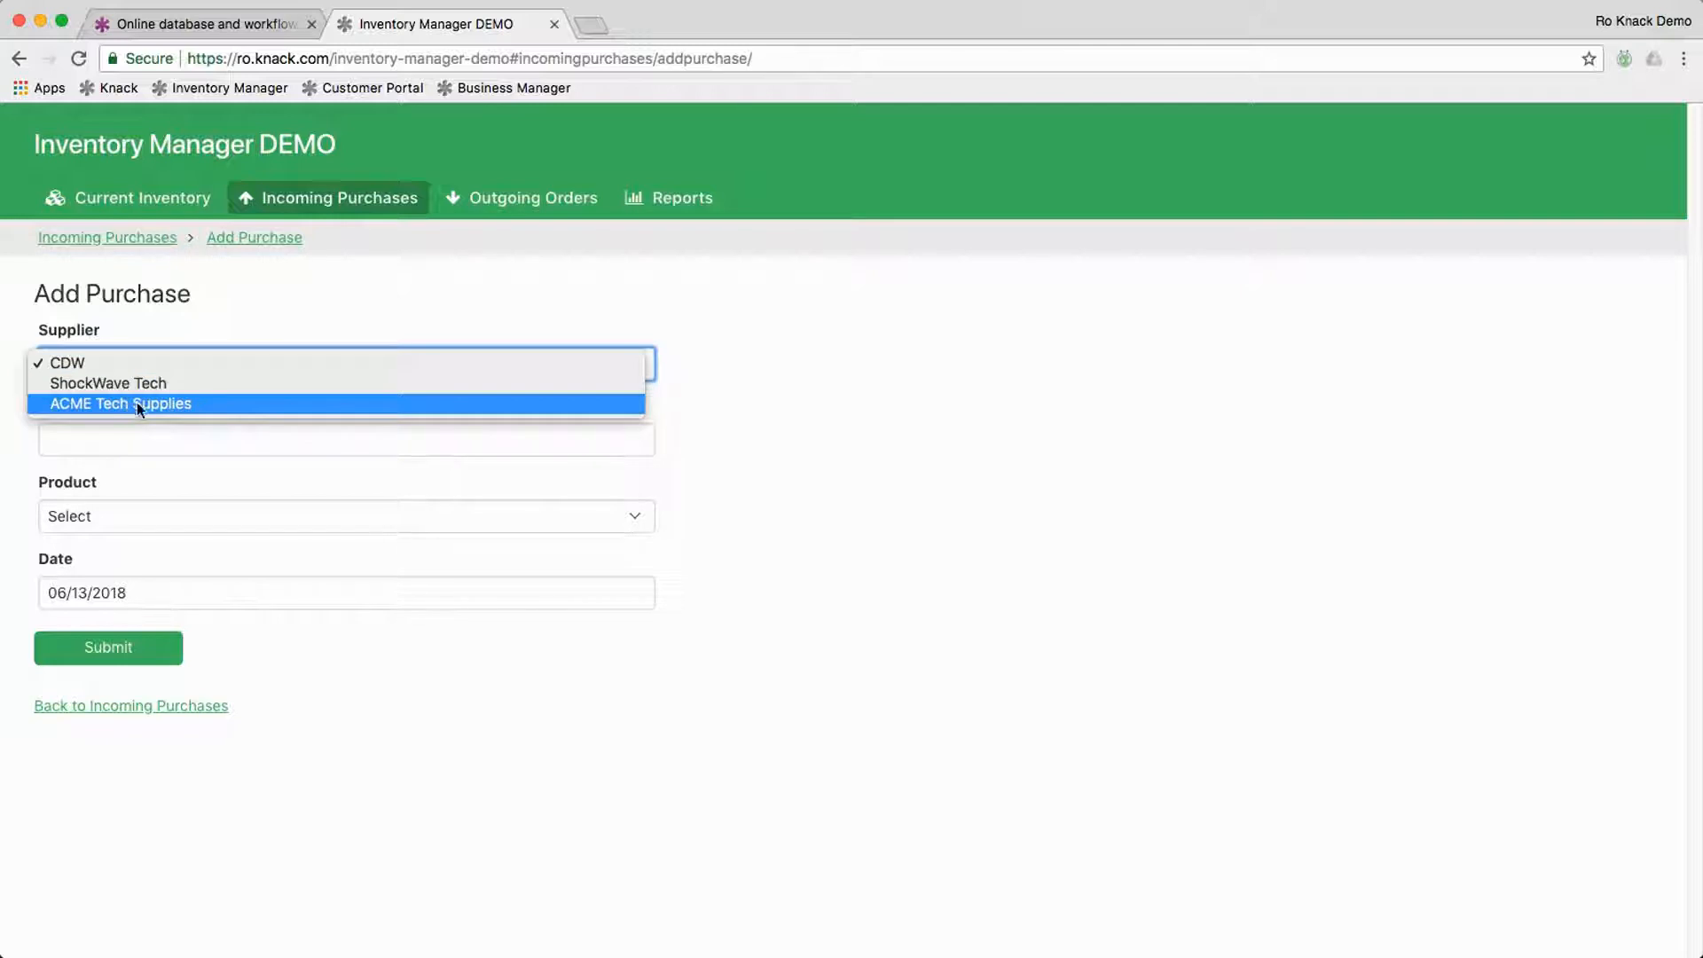
pyautogui.click(133, 404)
pyautogui.click(126, 431)
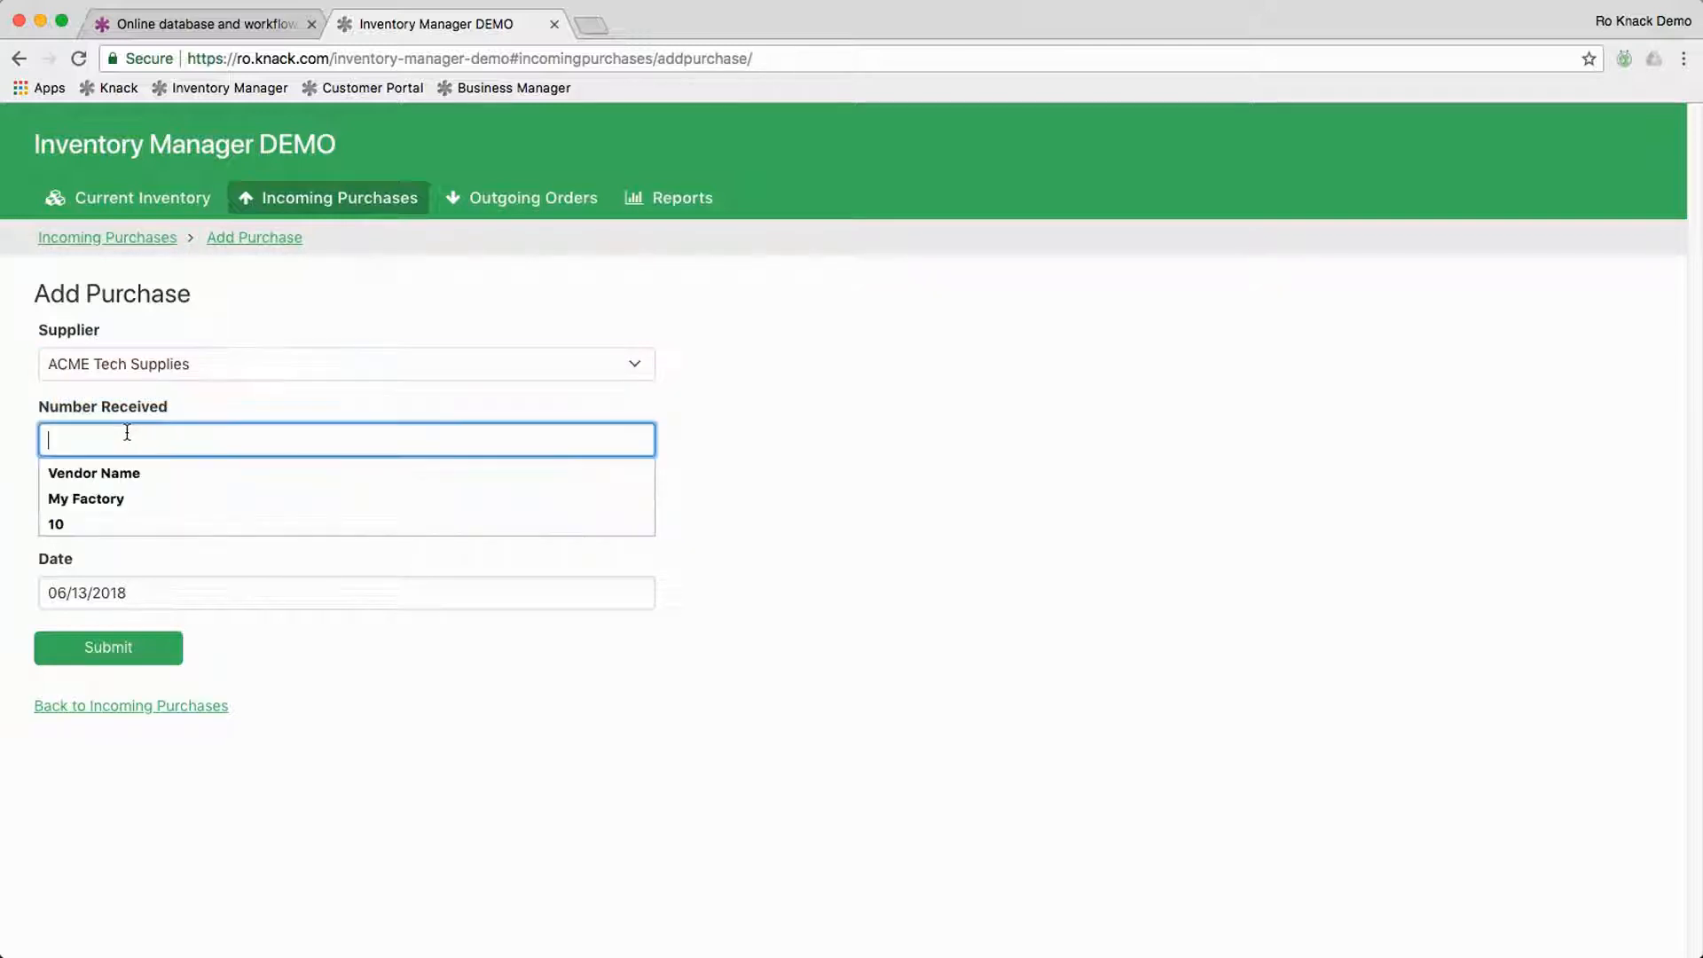
pyautogui.click(57, 523)
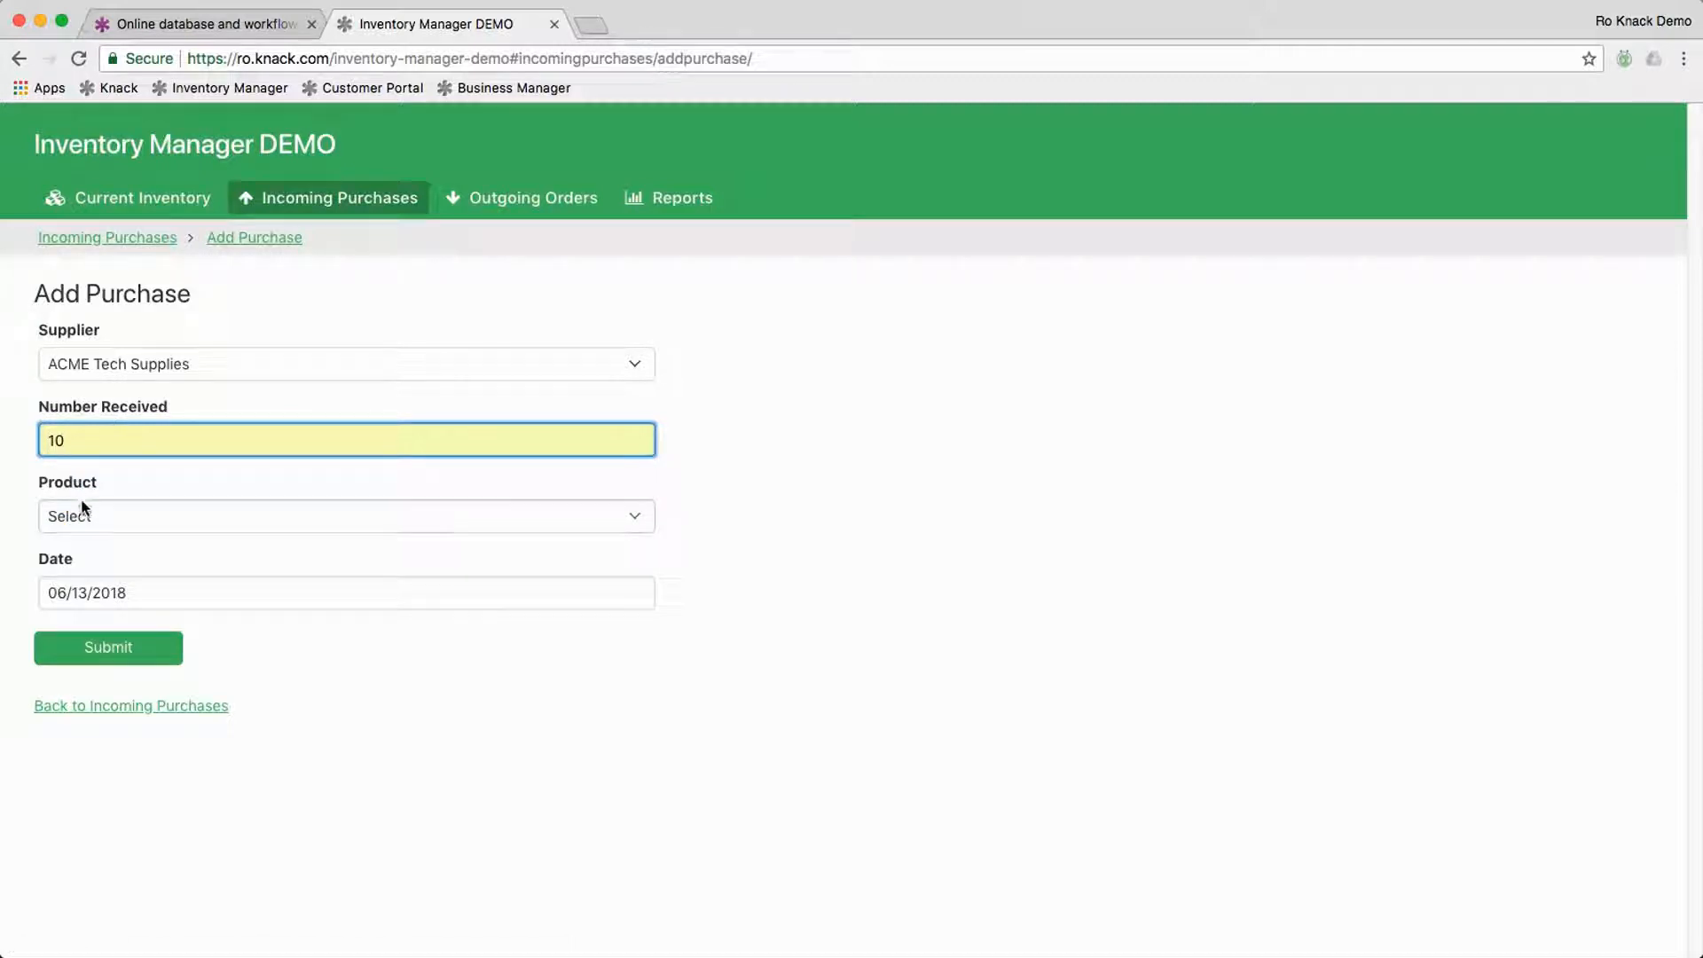
pyautogui.click(91, 520)
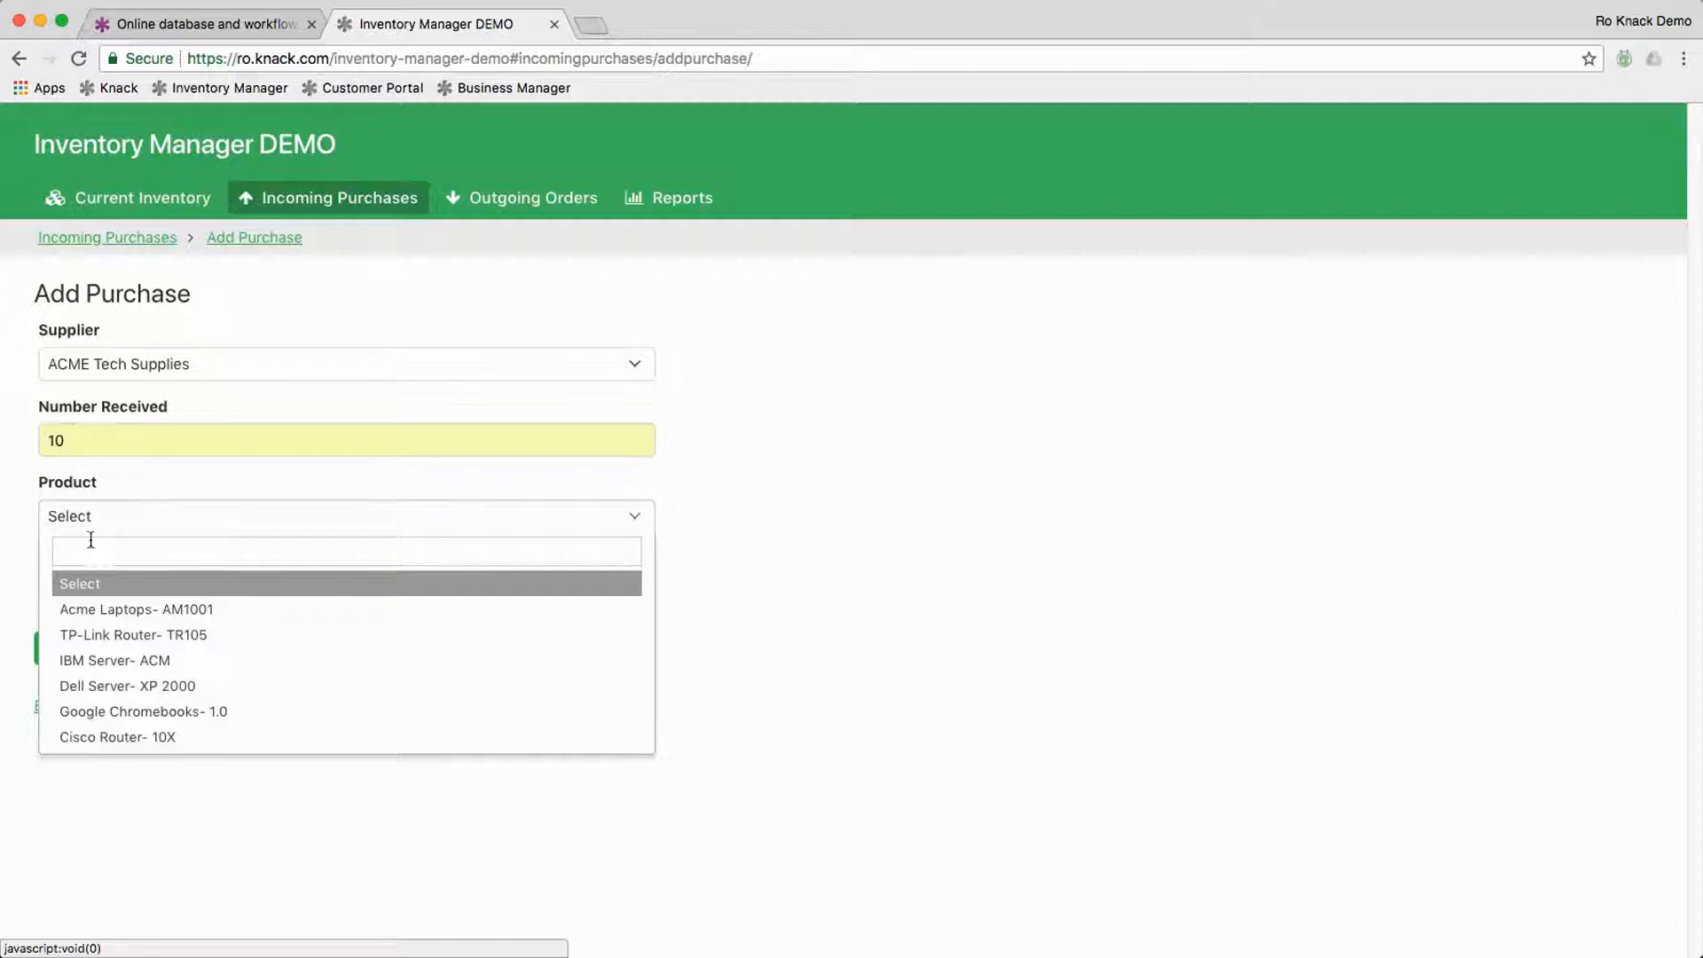
pyautogui.click(86, 609)
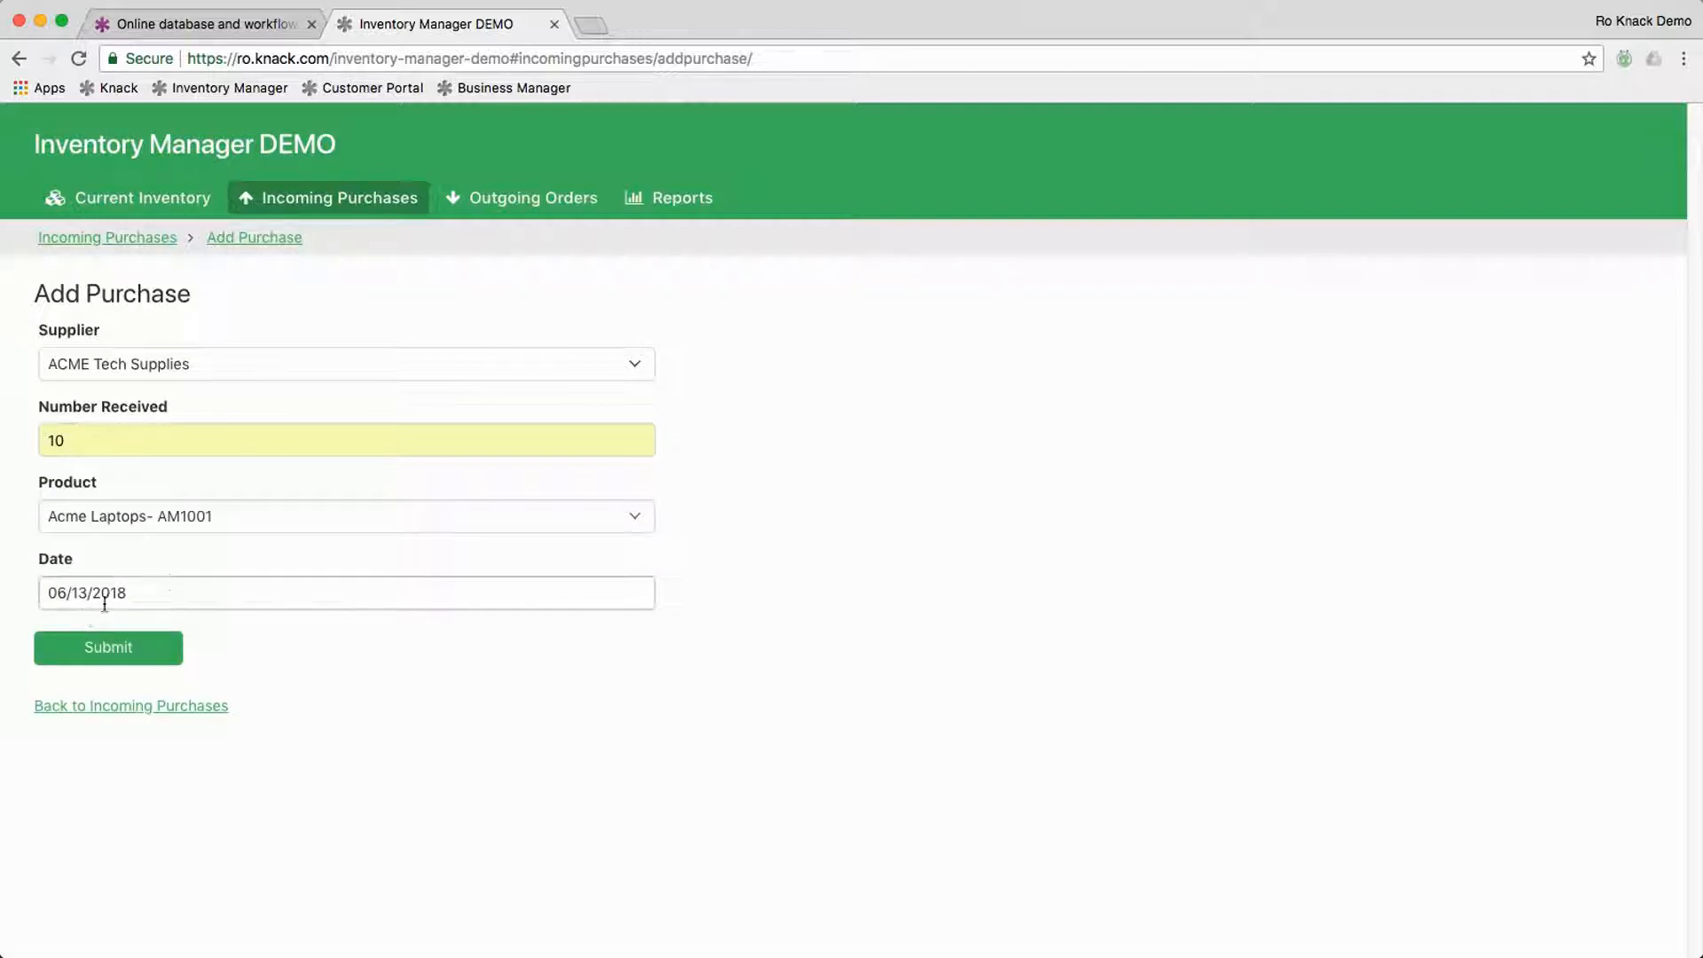
pyautogui.click(111, 656)
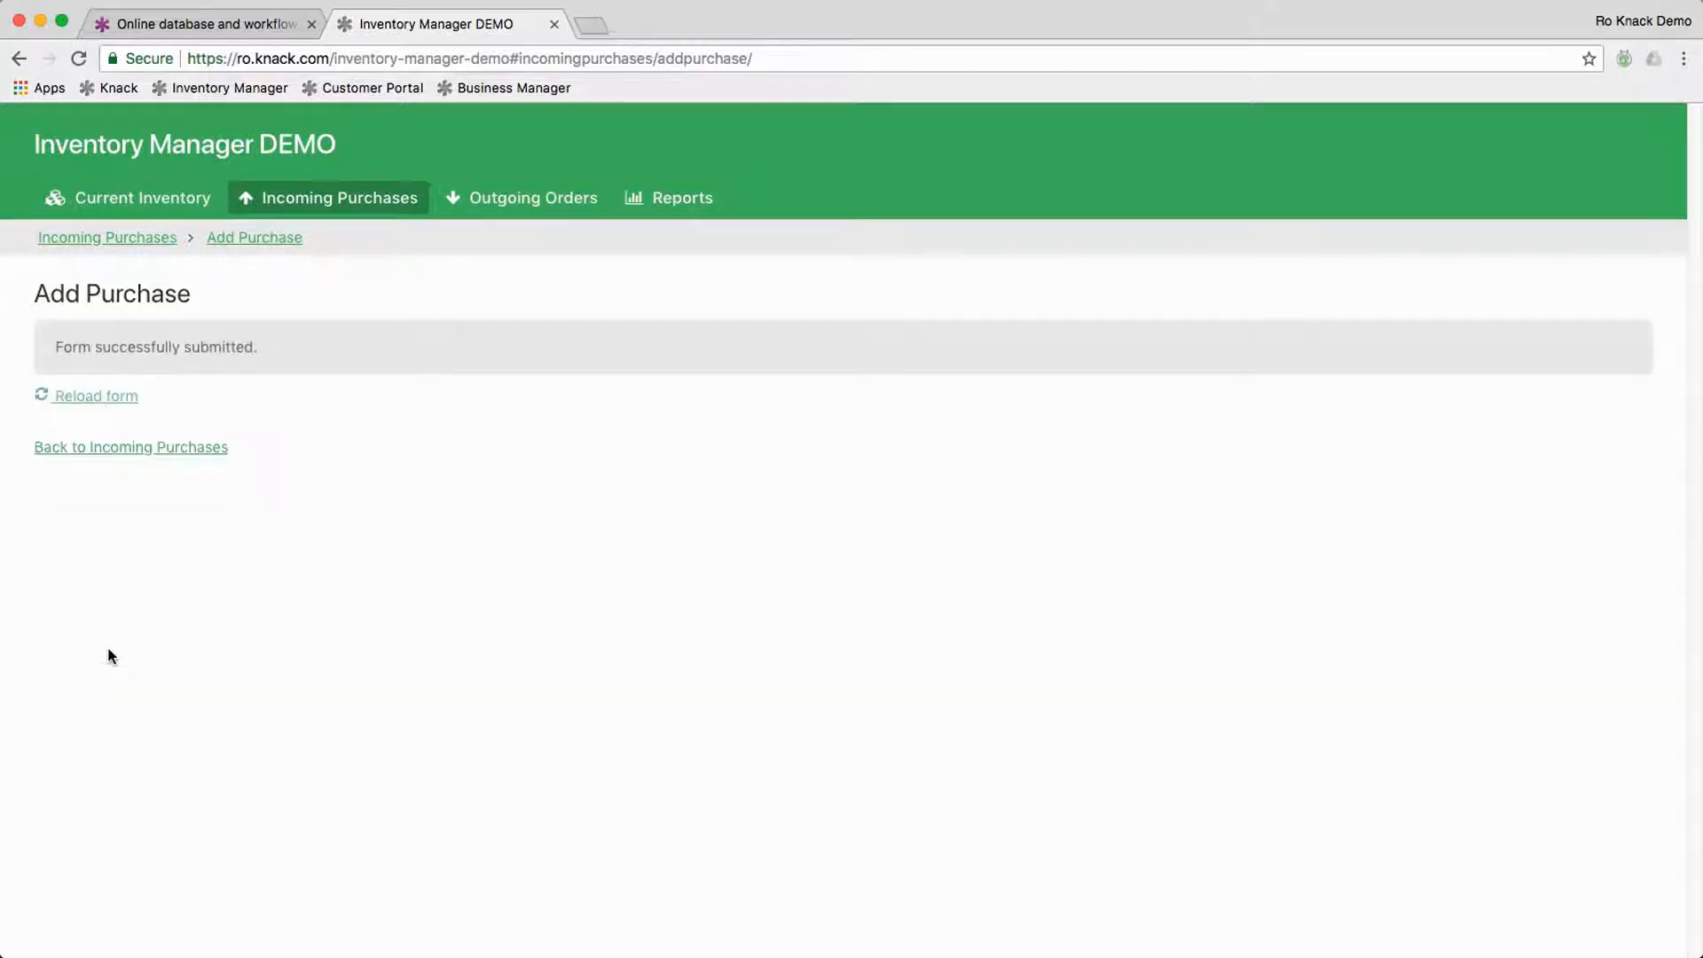
# Step: Review the details of the Acme Laptops purchase and check the product's stock in the current inventory
pyautogui.click(157, 448)
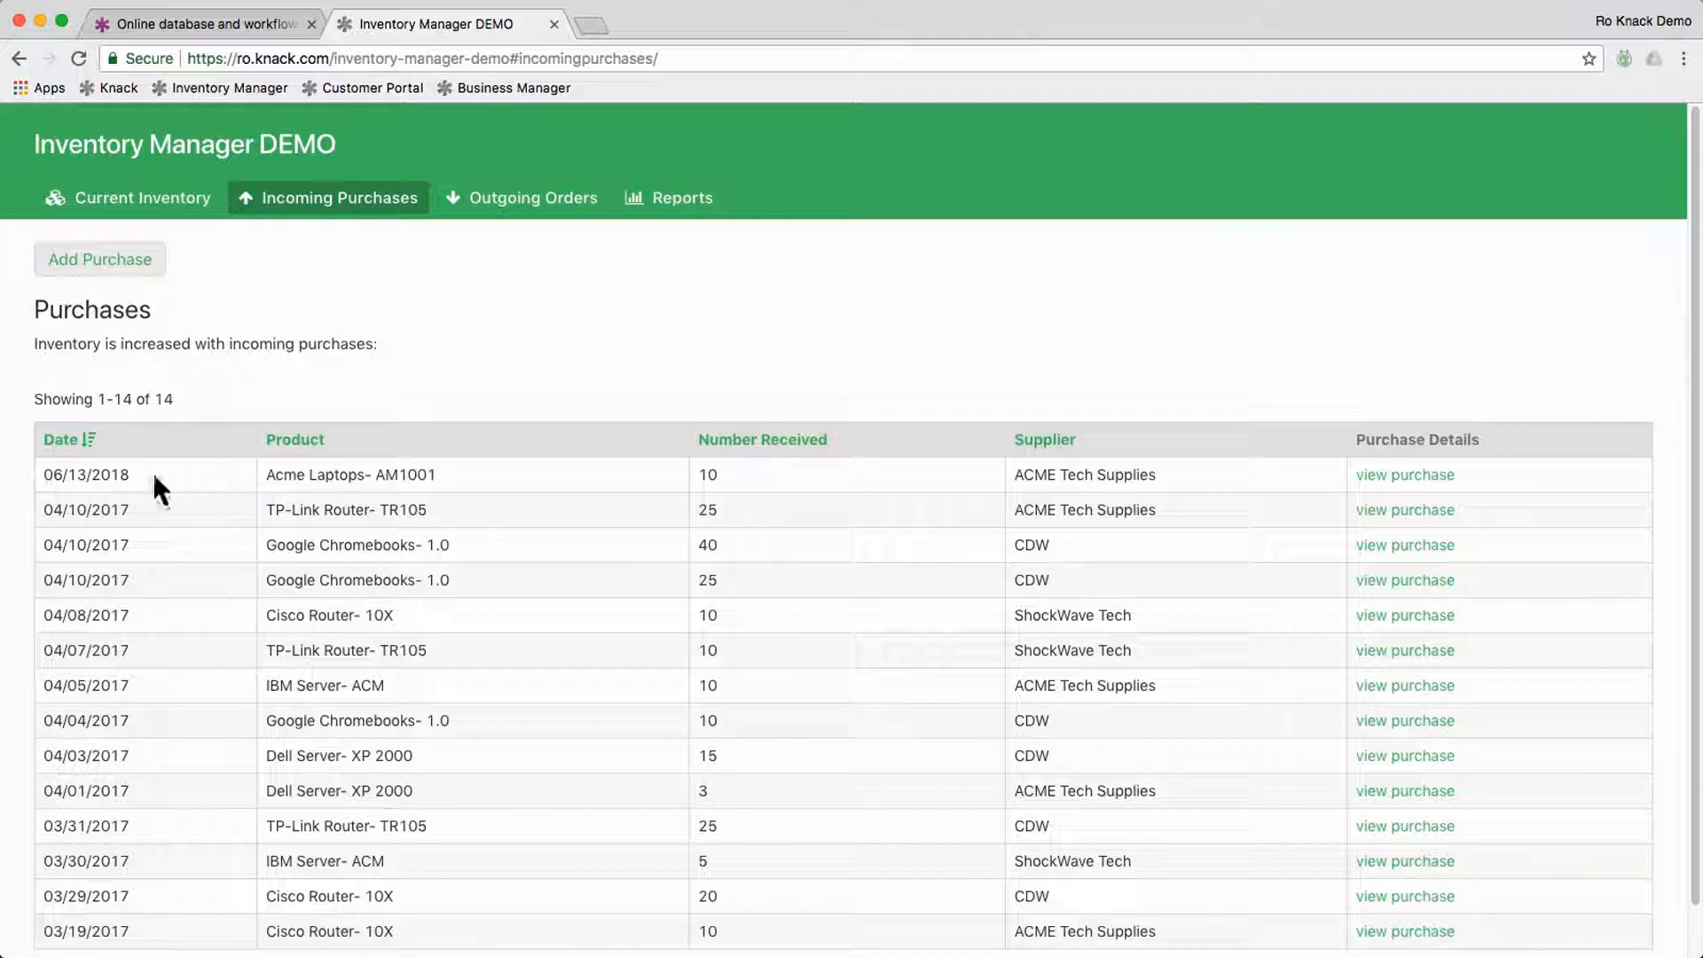
pyautogui.click(1389, 475)
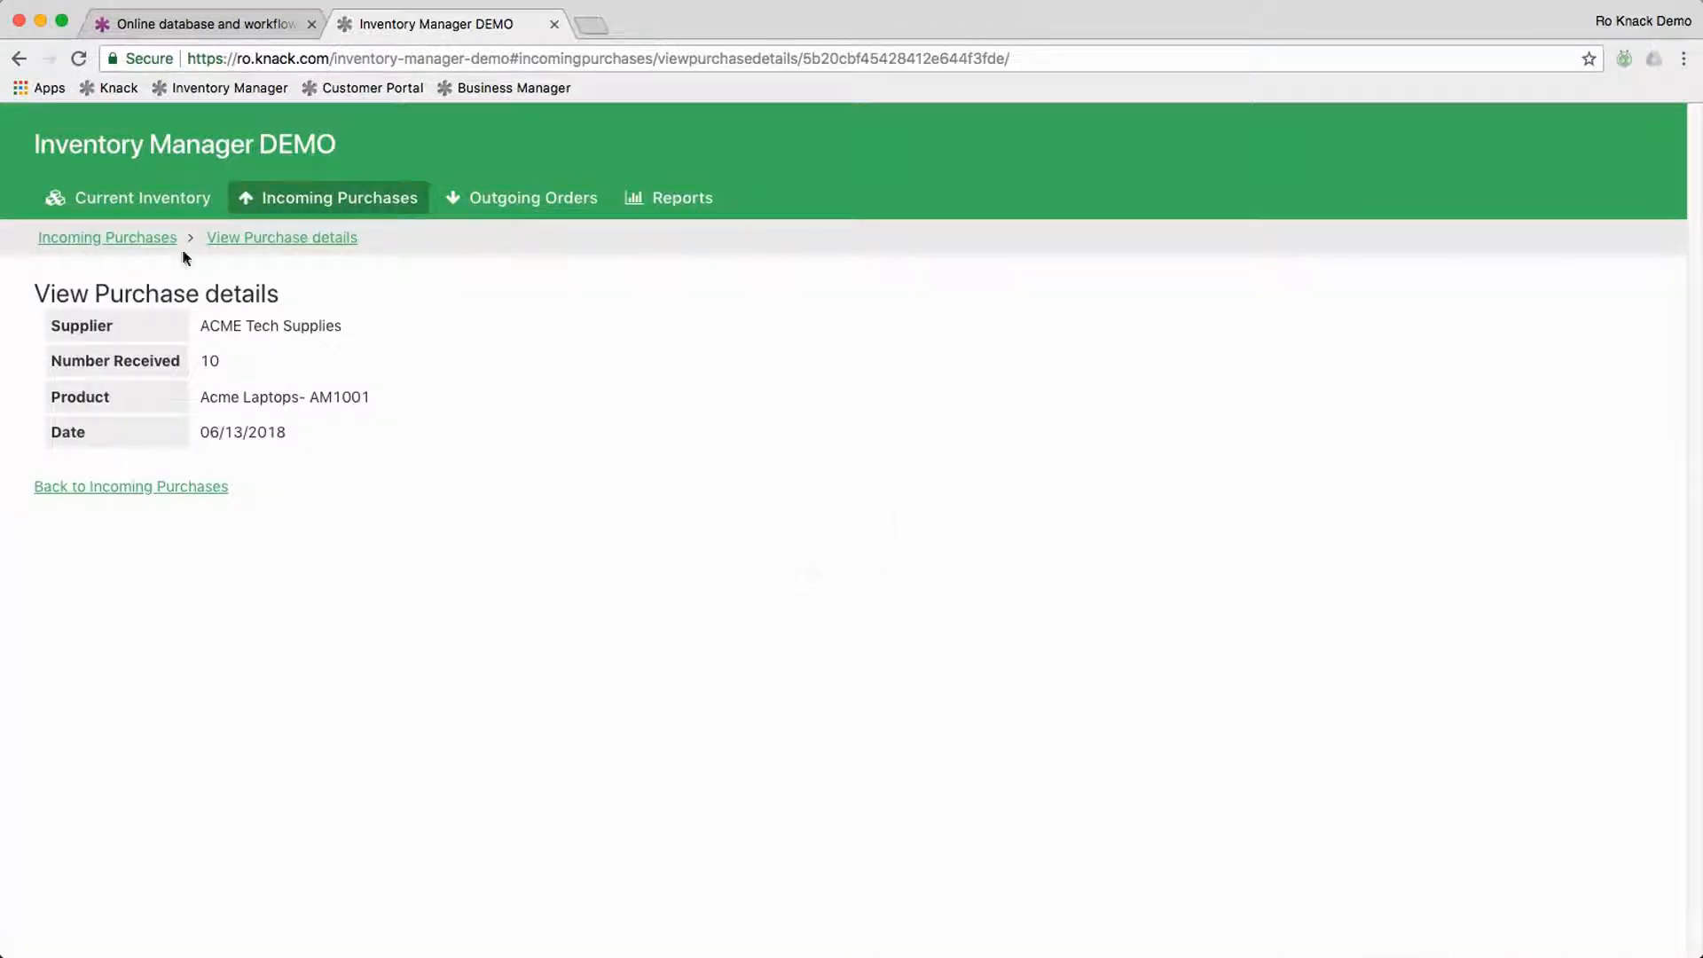
pyautogui.click(217, 490)
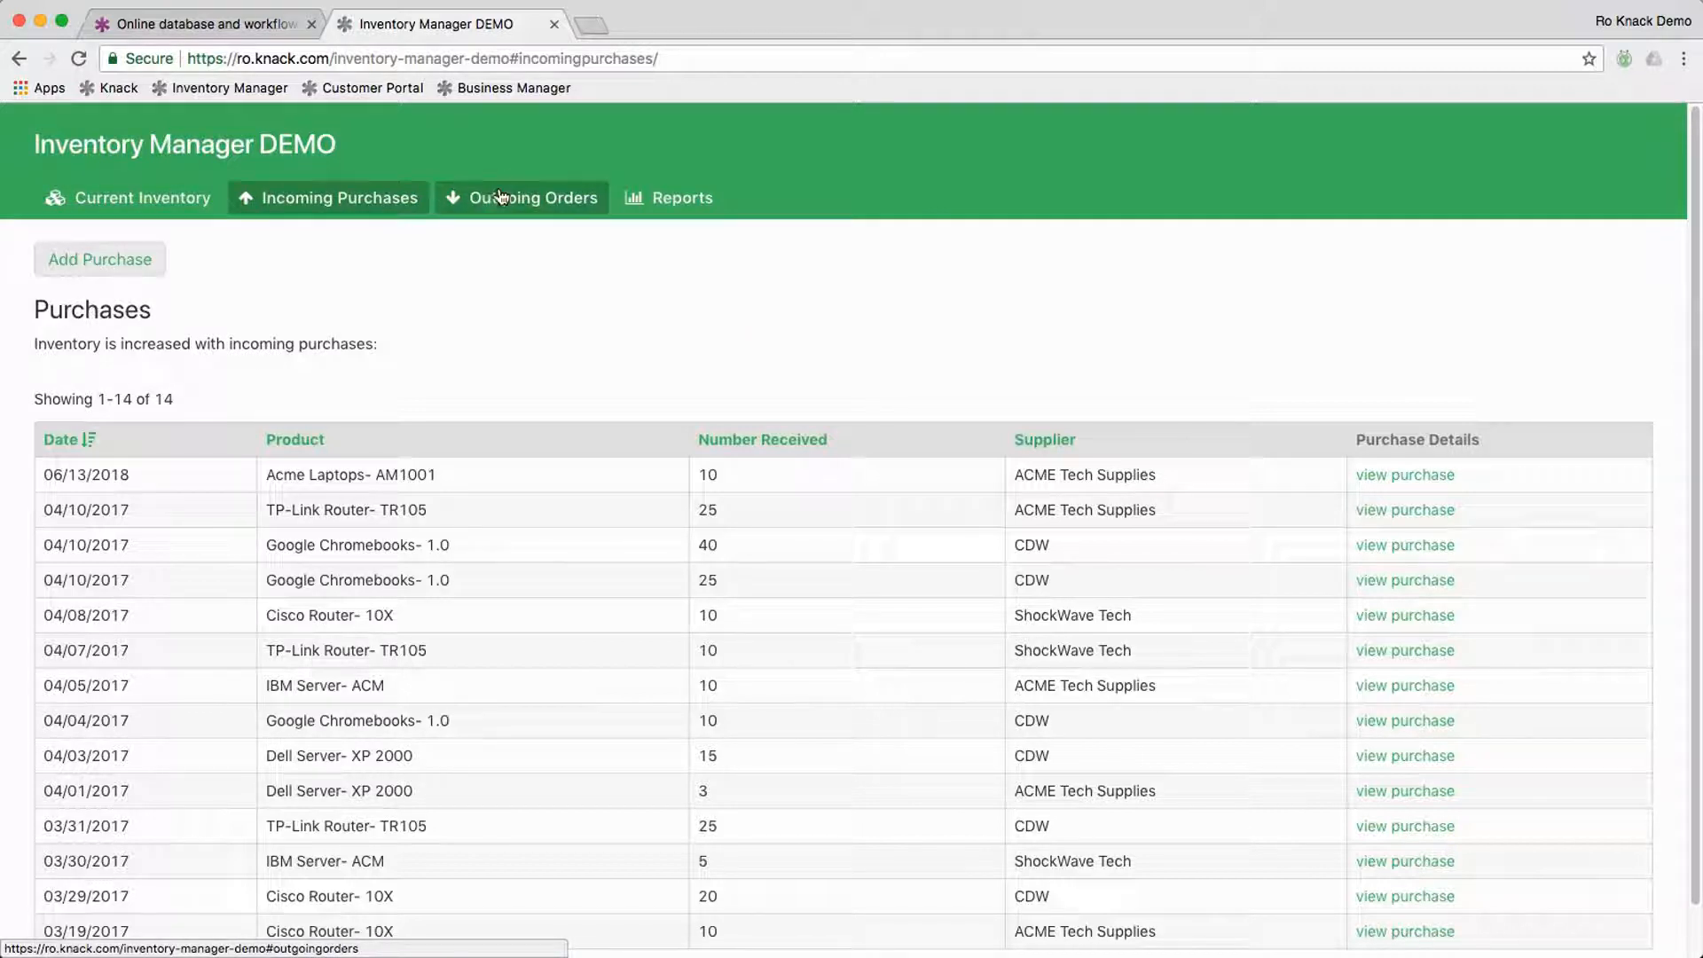
pyautogui.click(189, 209)
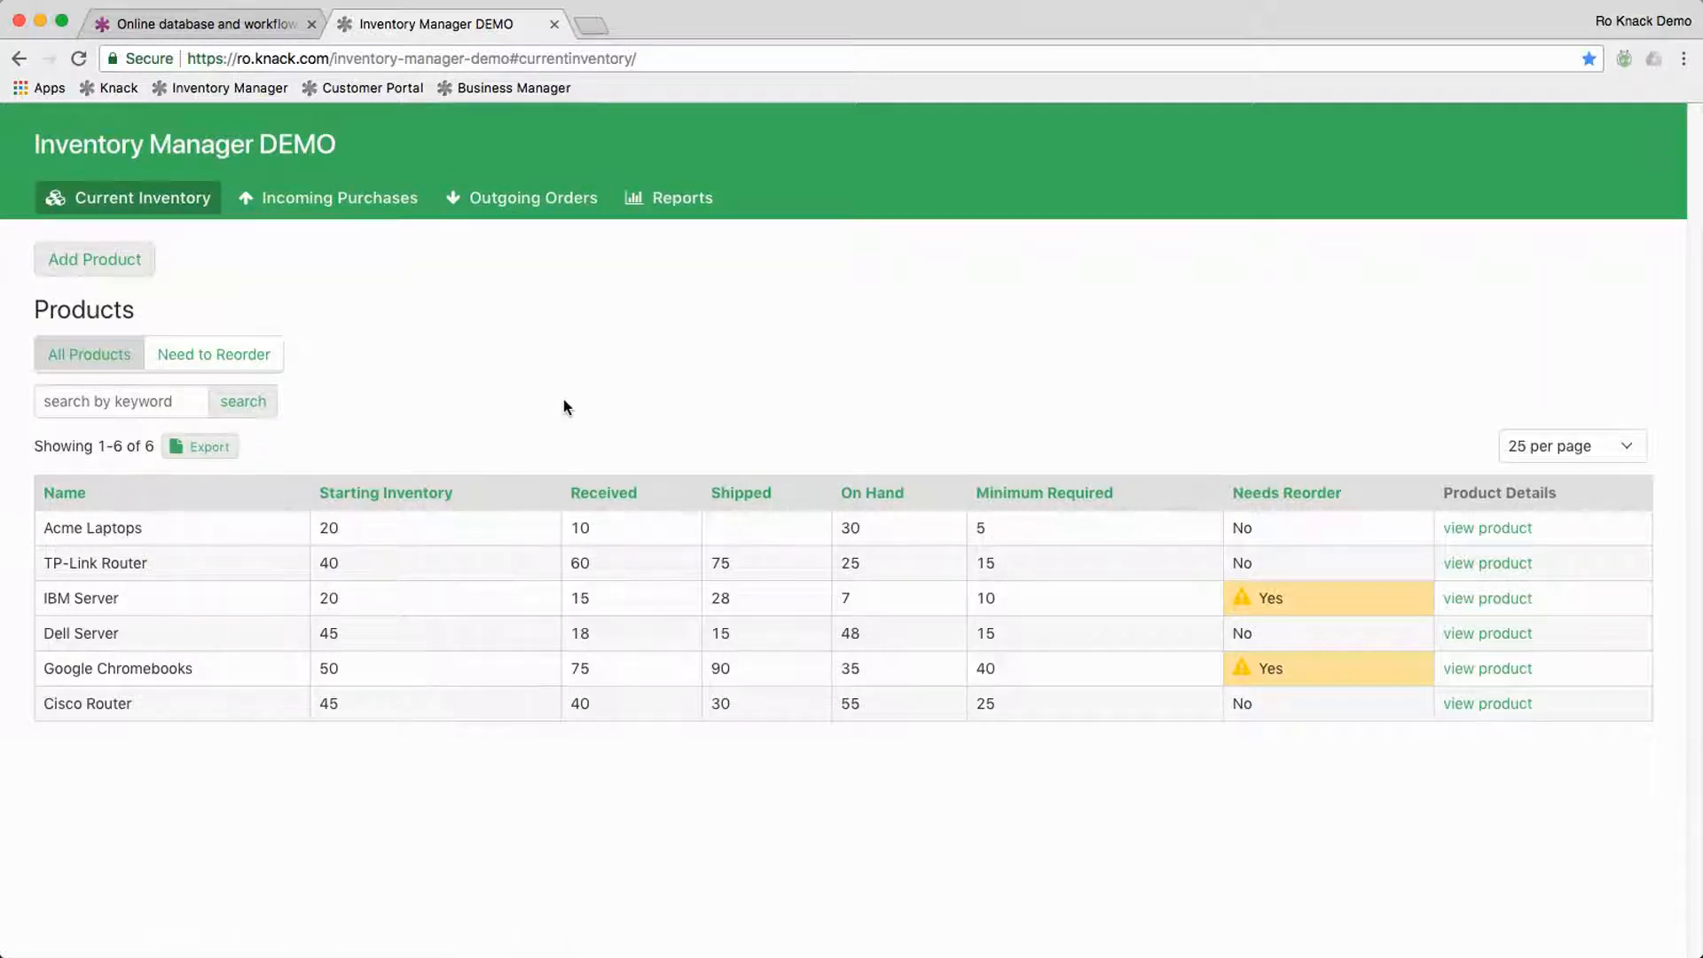
# Step: Submit a new outgoing order with the customer's full name, 26 shipped and product Acme Laptops- AM1001
pyautogui.click(520, 207)
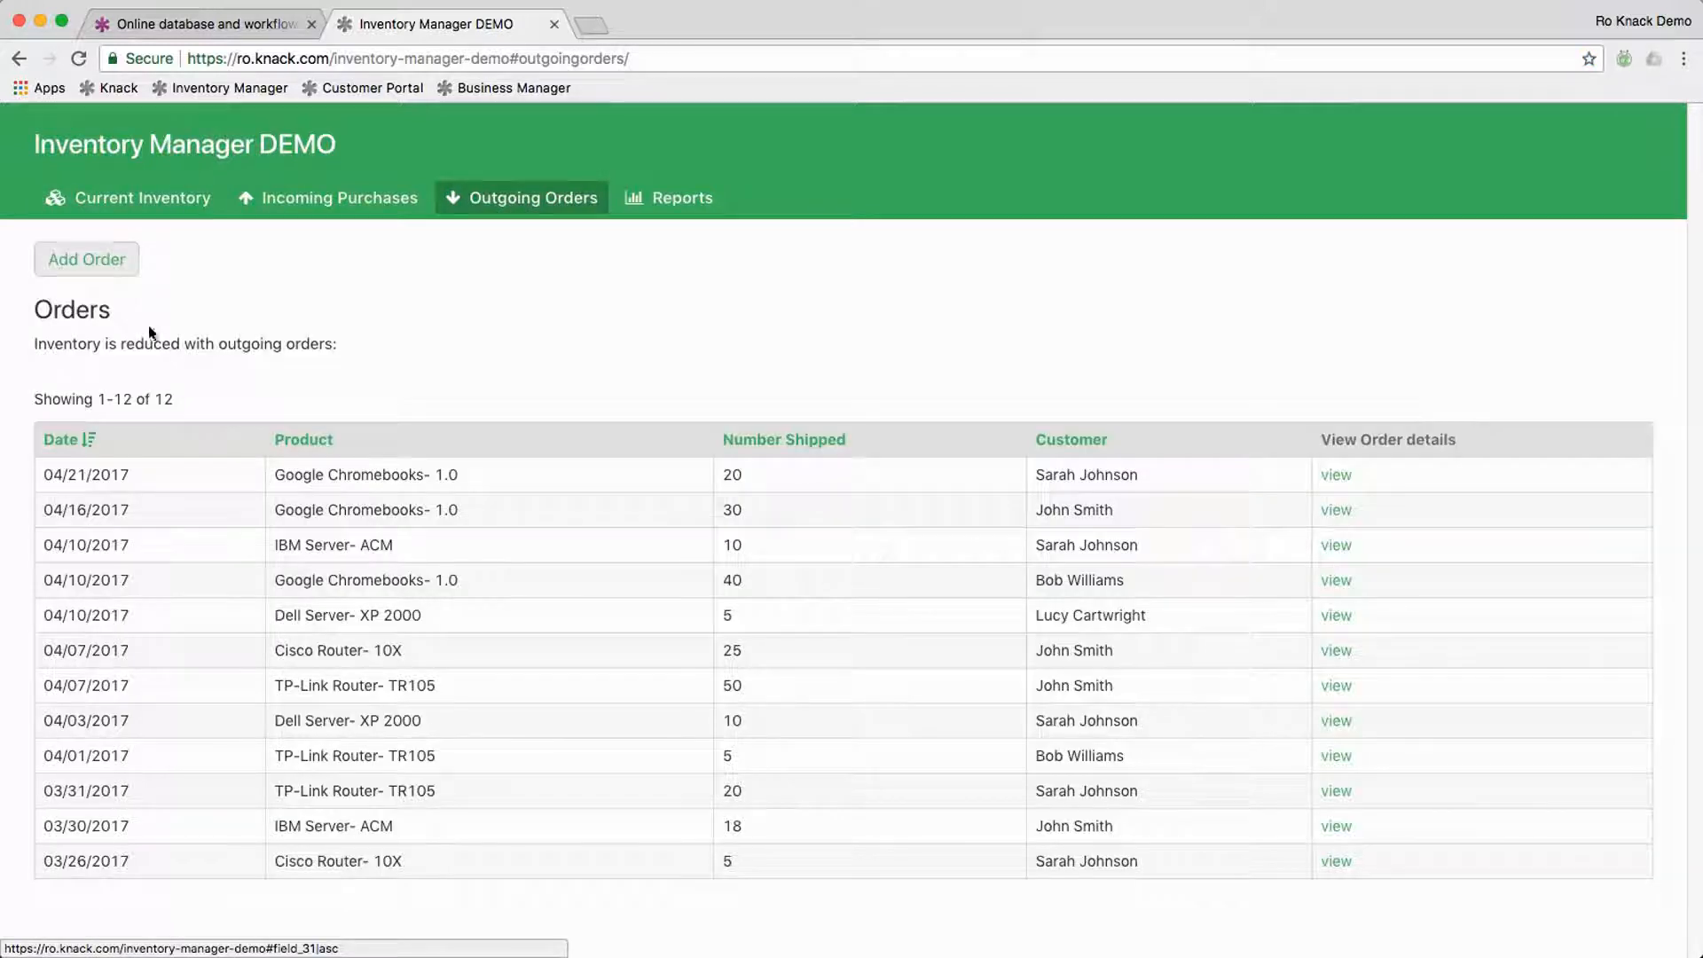
pyautogui.click(103, 266)
pyautogui.click(136, 361)
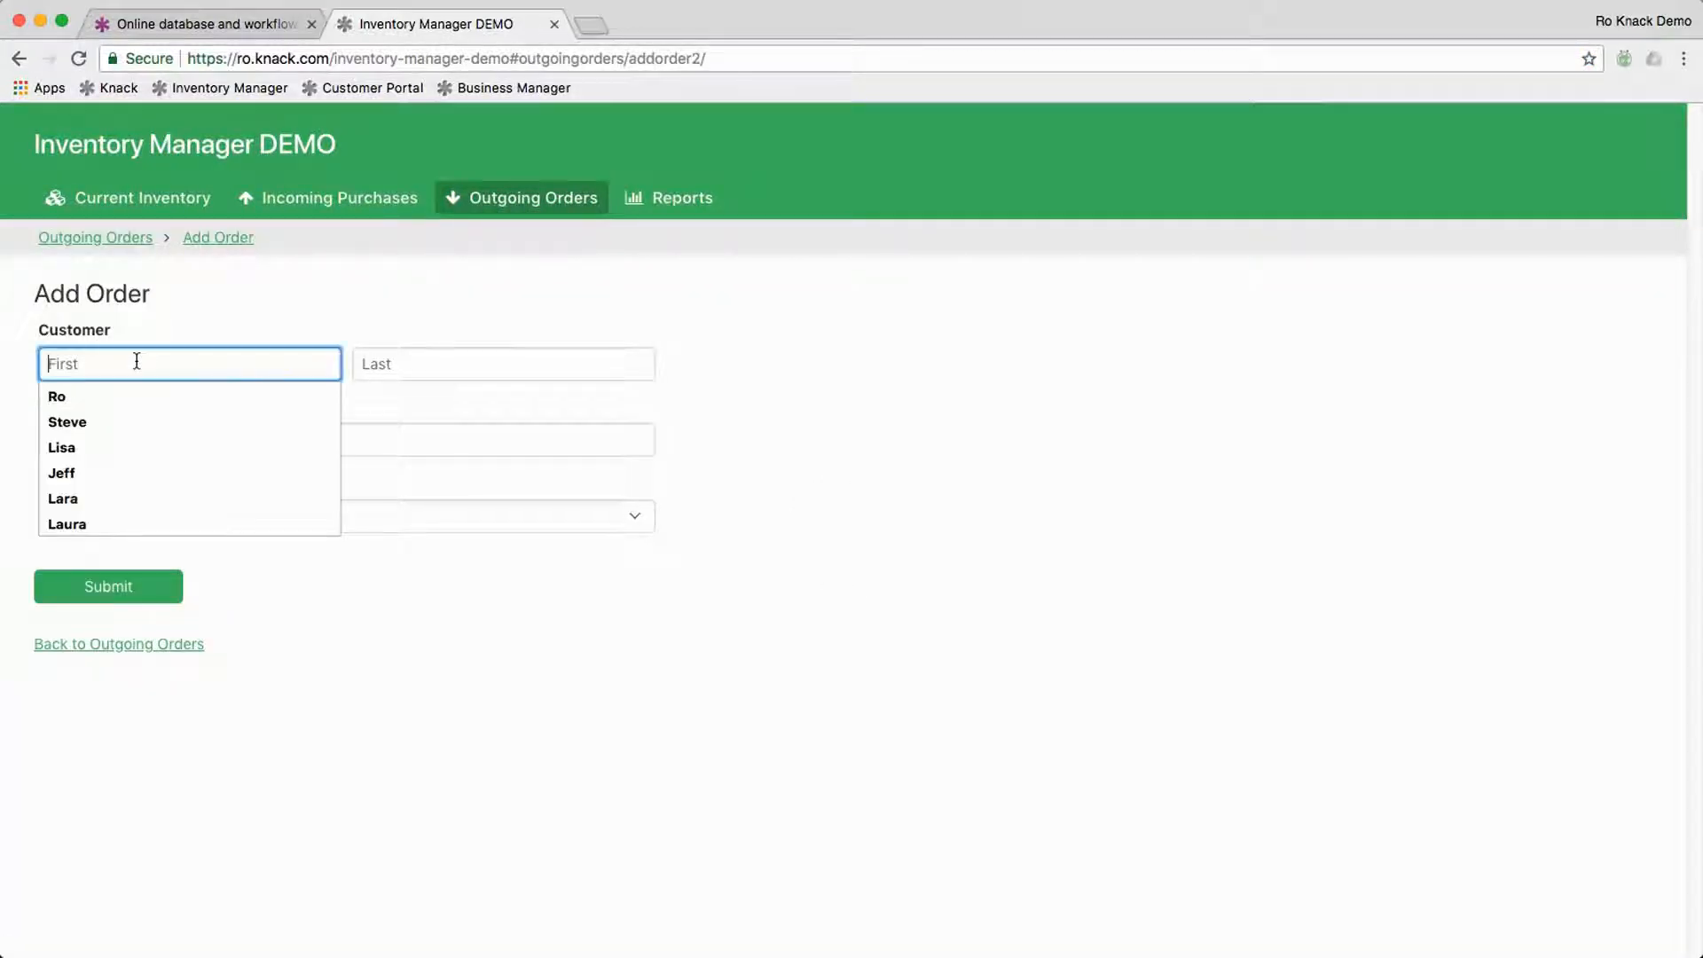
pyautogui.write('Steve')
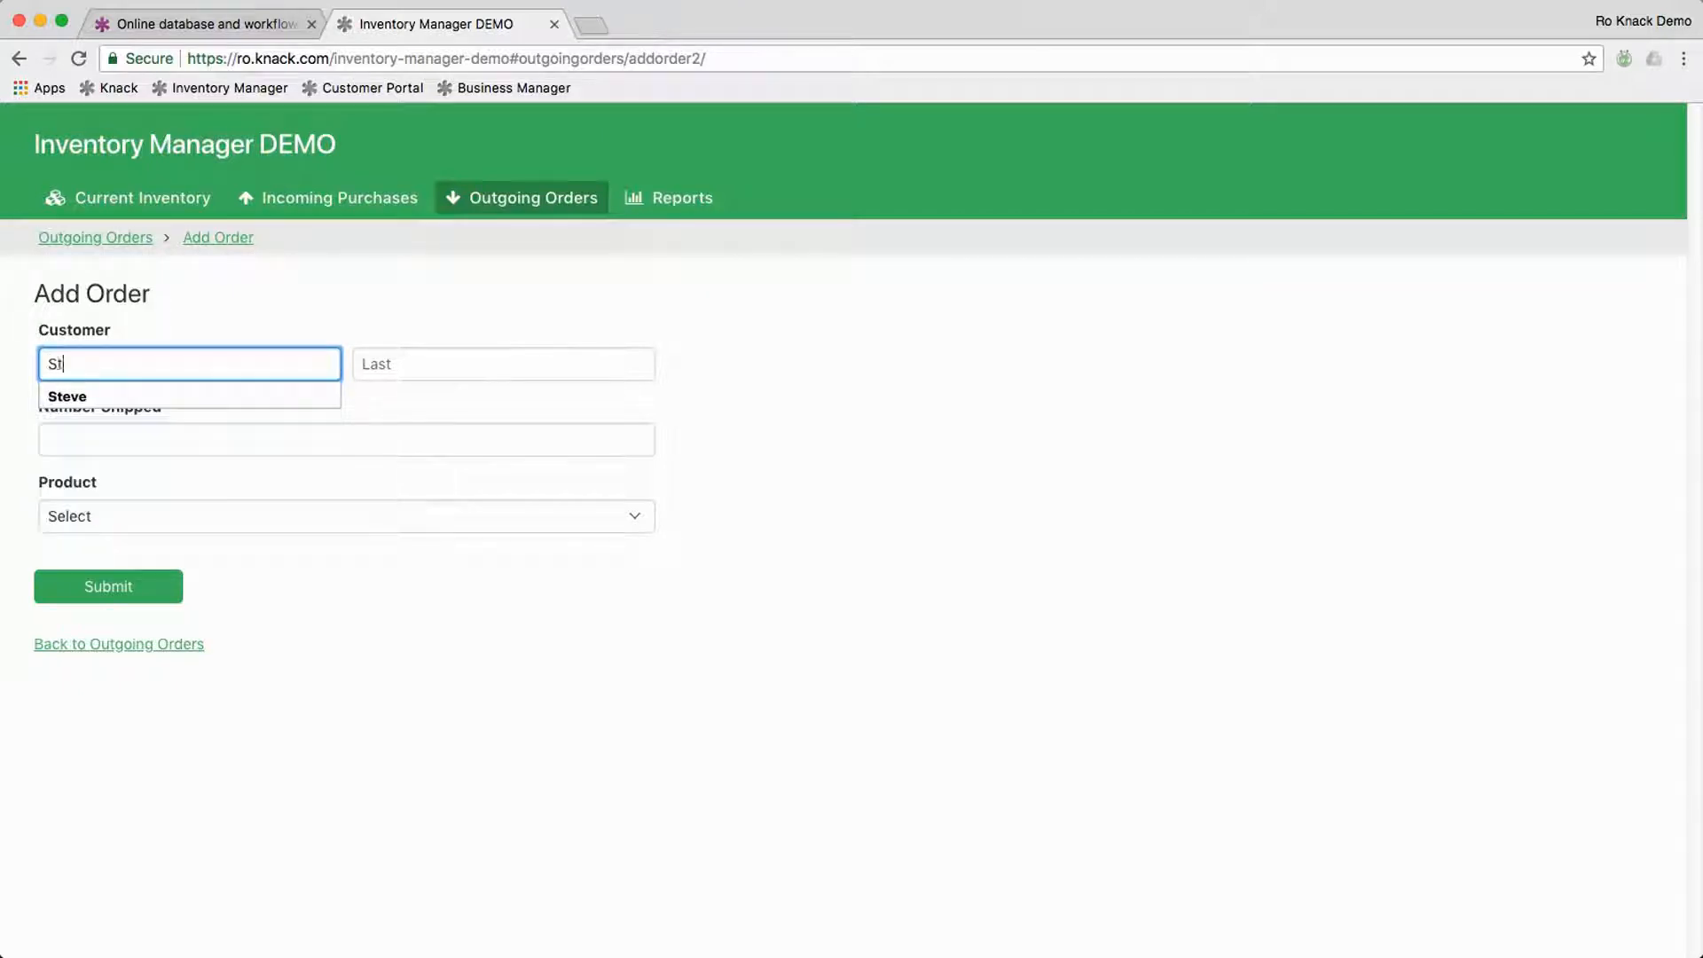
pyautogui.press('Tab')
pyautogui.write('Smith')
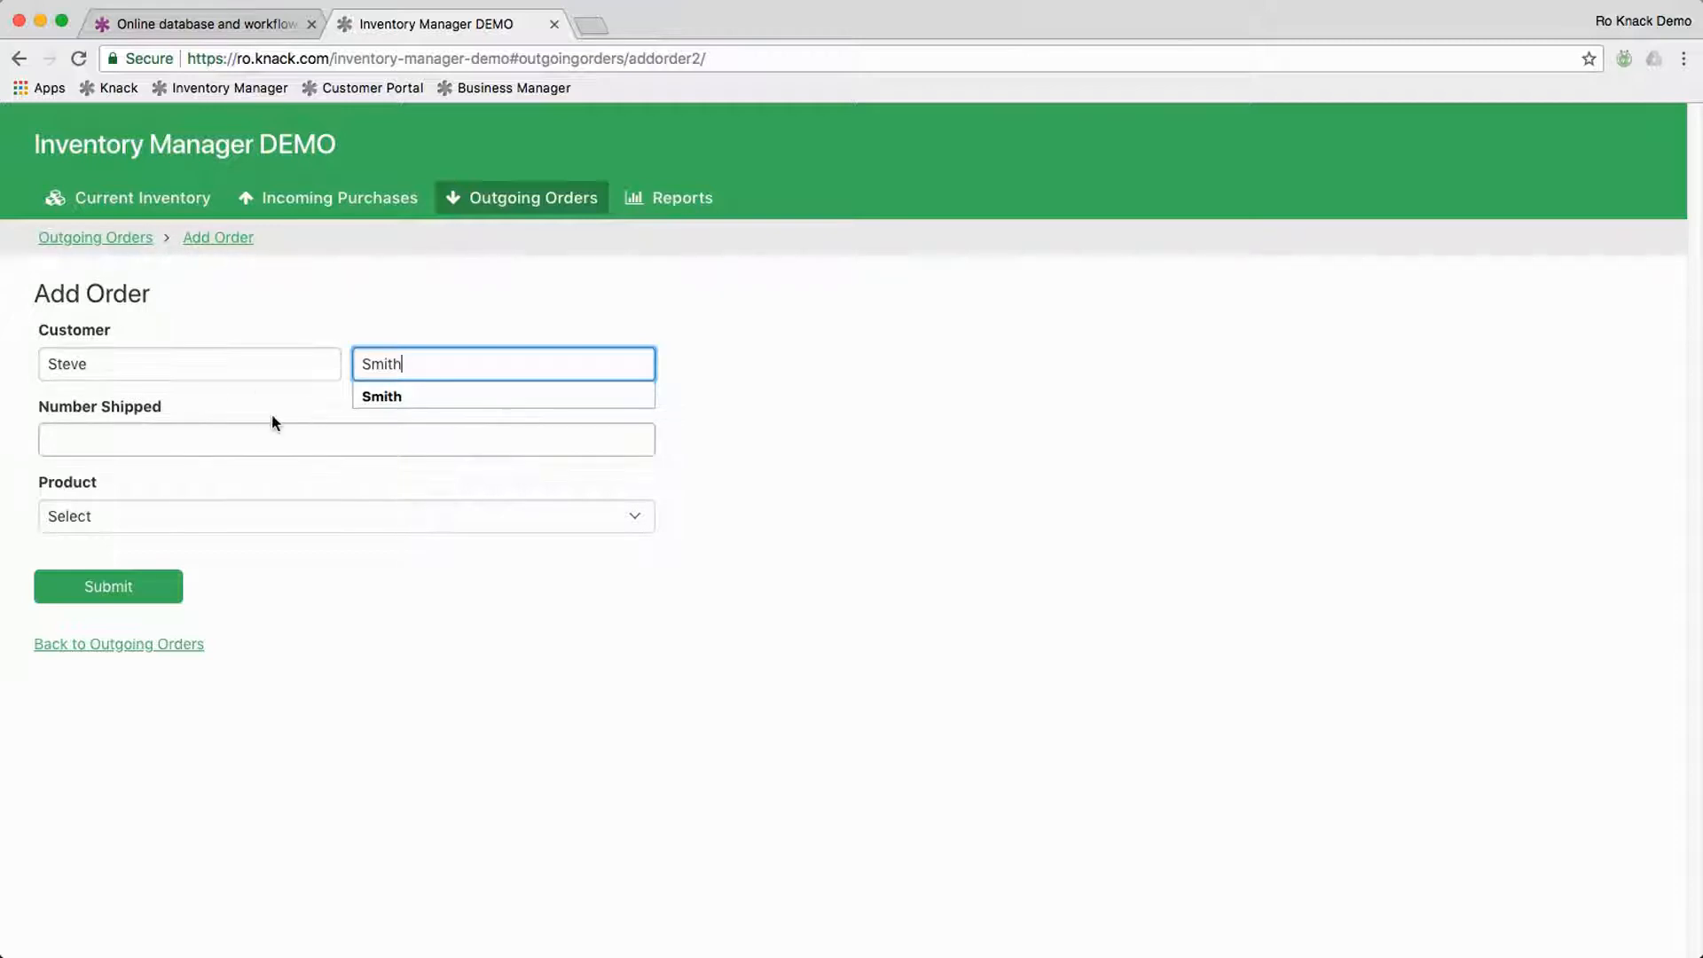
pyautogui.click(159, 445)
pyautogui.write('26')
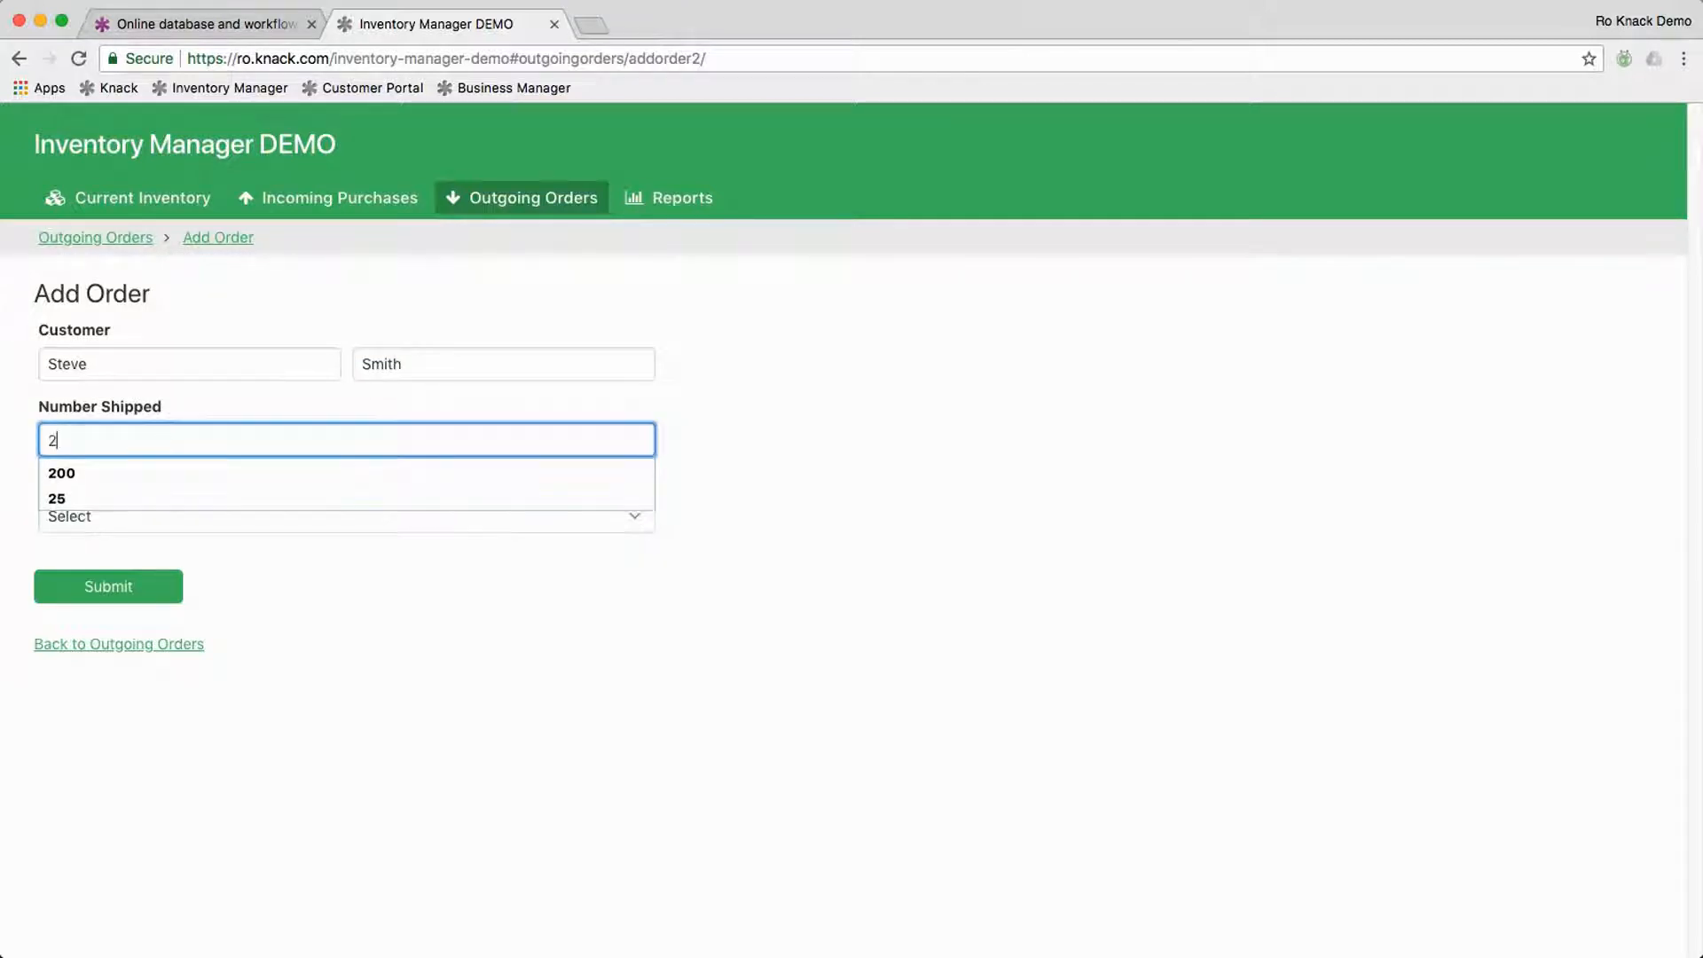
pyautogui.click(125, 516)
pyautogui.click(120, 611)
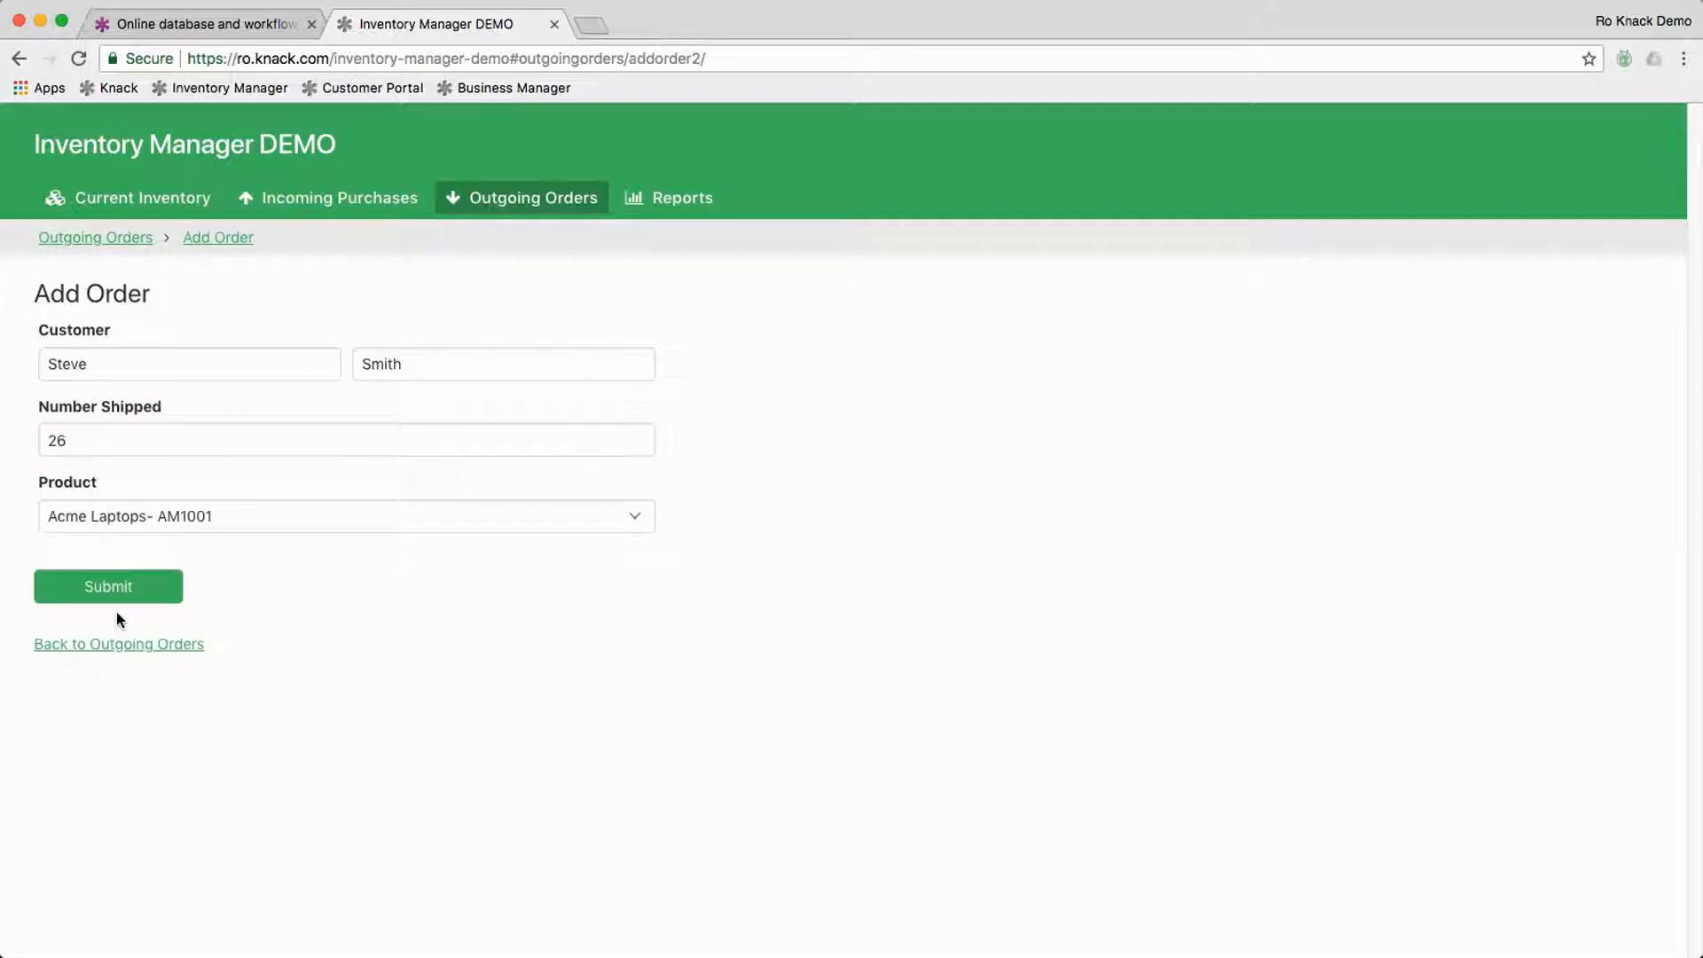
pyautogui.click(130, 589)
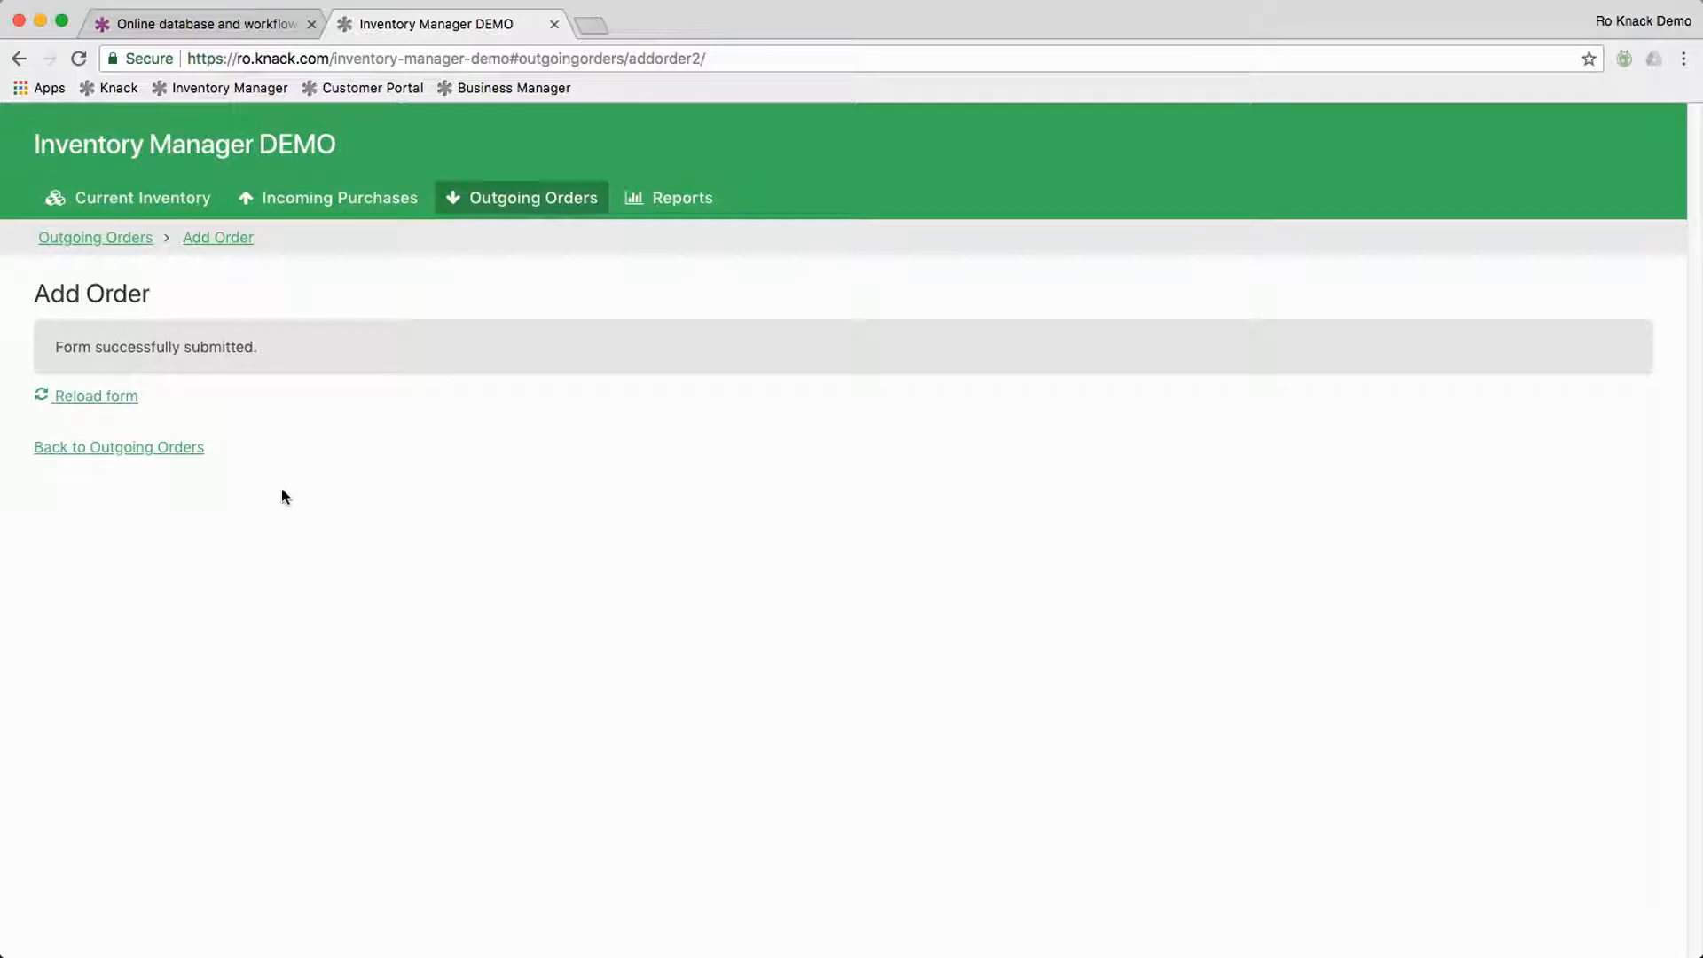
# Step: Return to the outgoing orders list and view the details of the Acme Laptops order
pyautogui.click(163, 449)
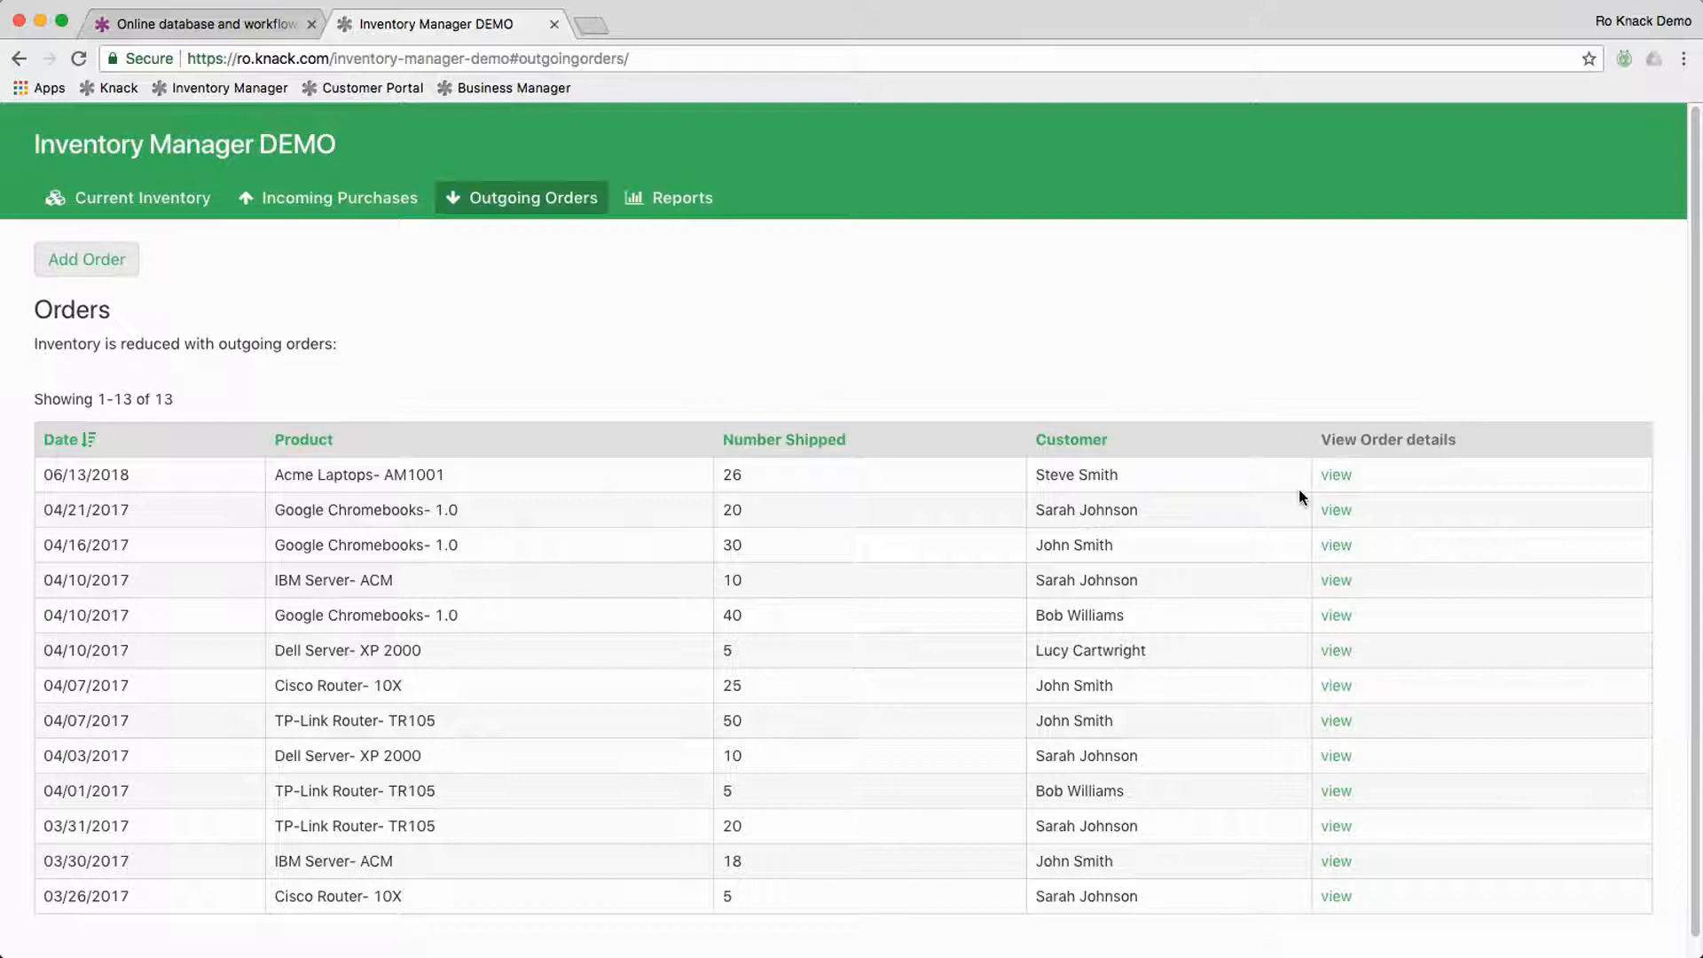
pyautogui.click(1338, 476)
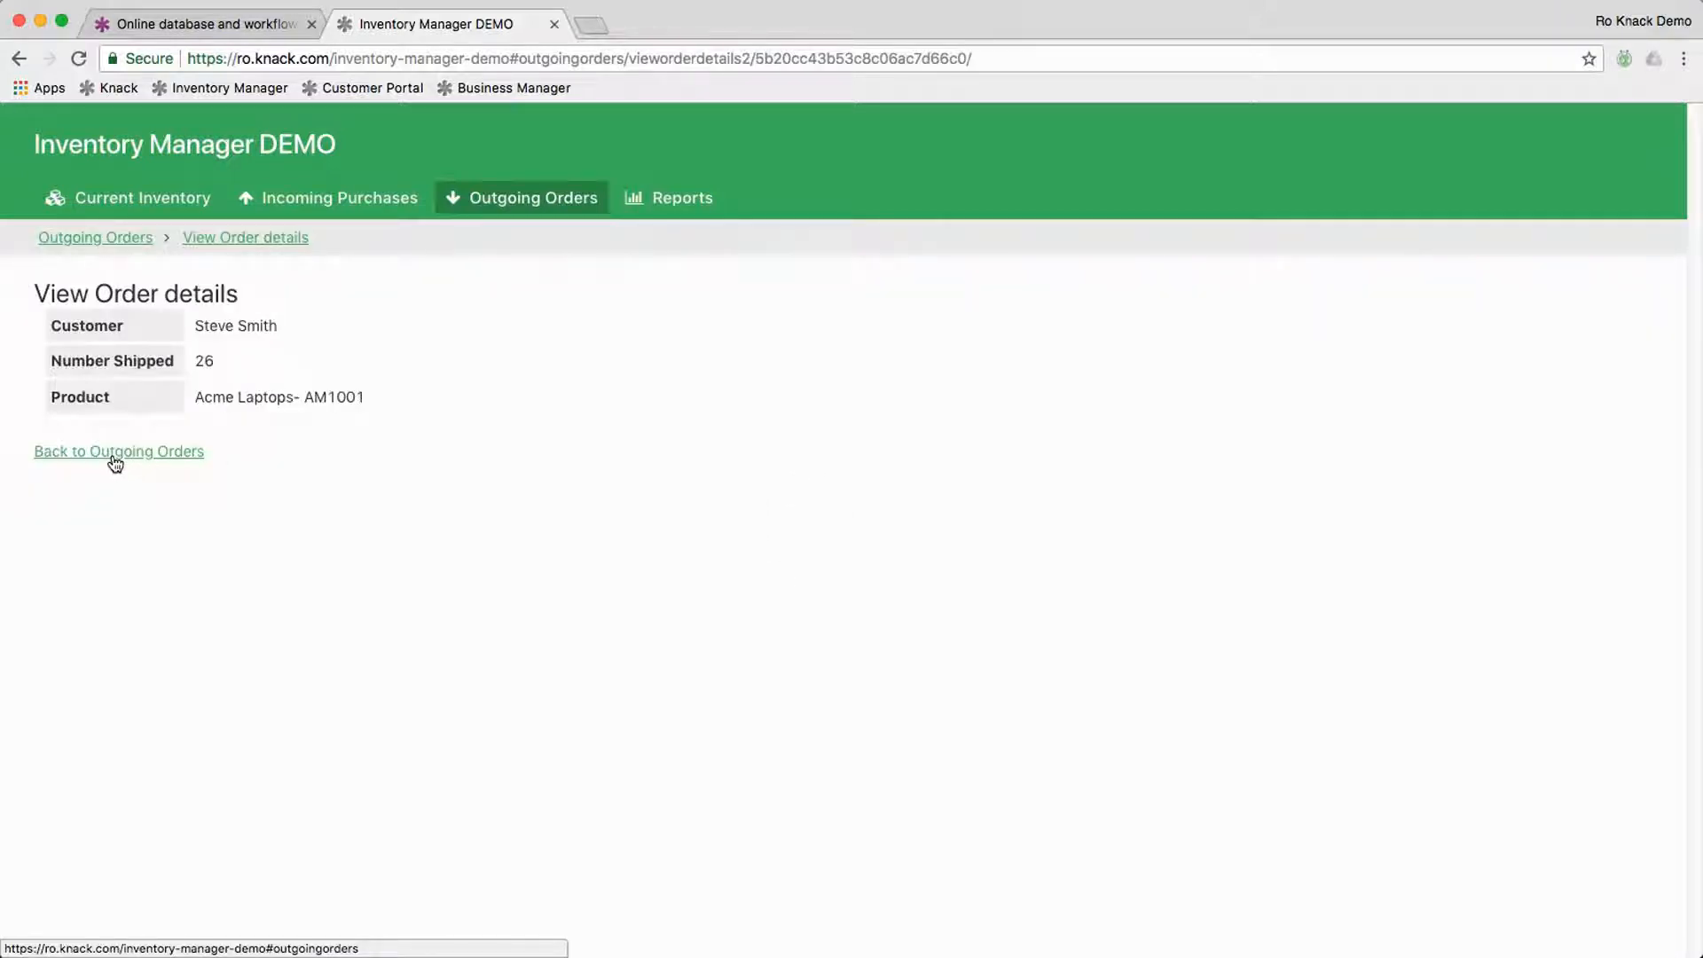
# Step: Return to the current inventory, filter the products to those that need reordering, and list all products again
pyautogui.click(115, 453)
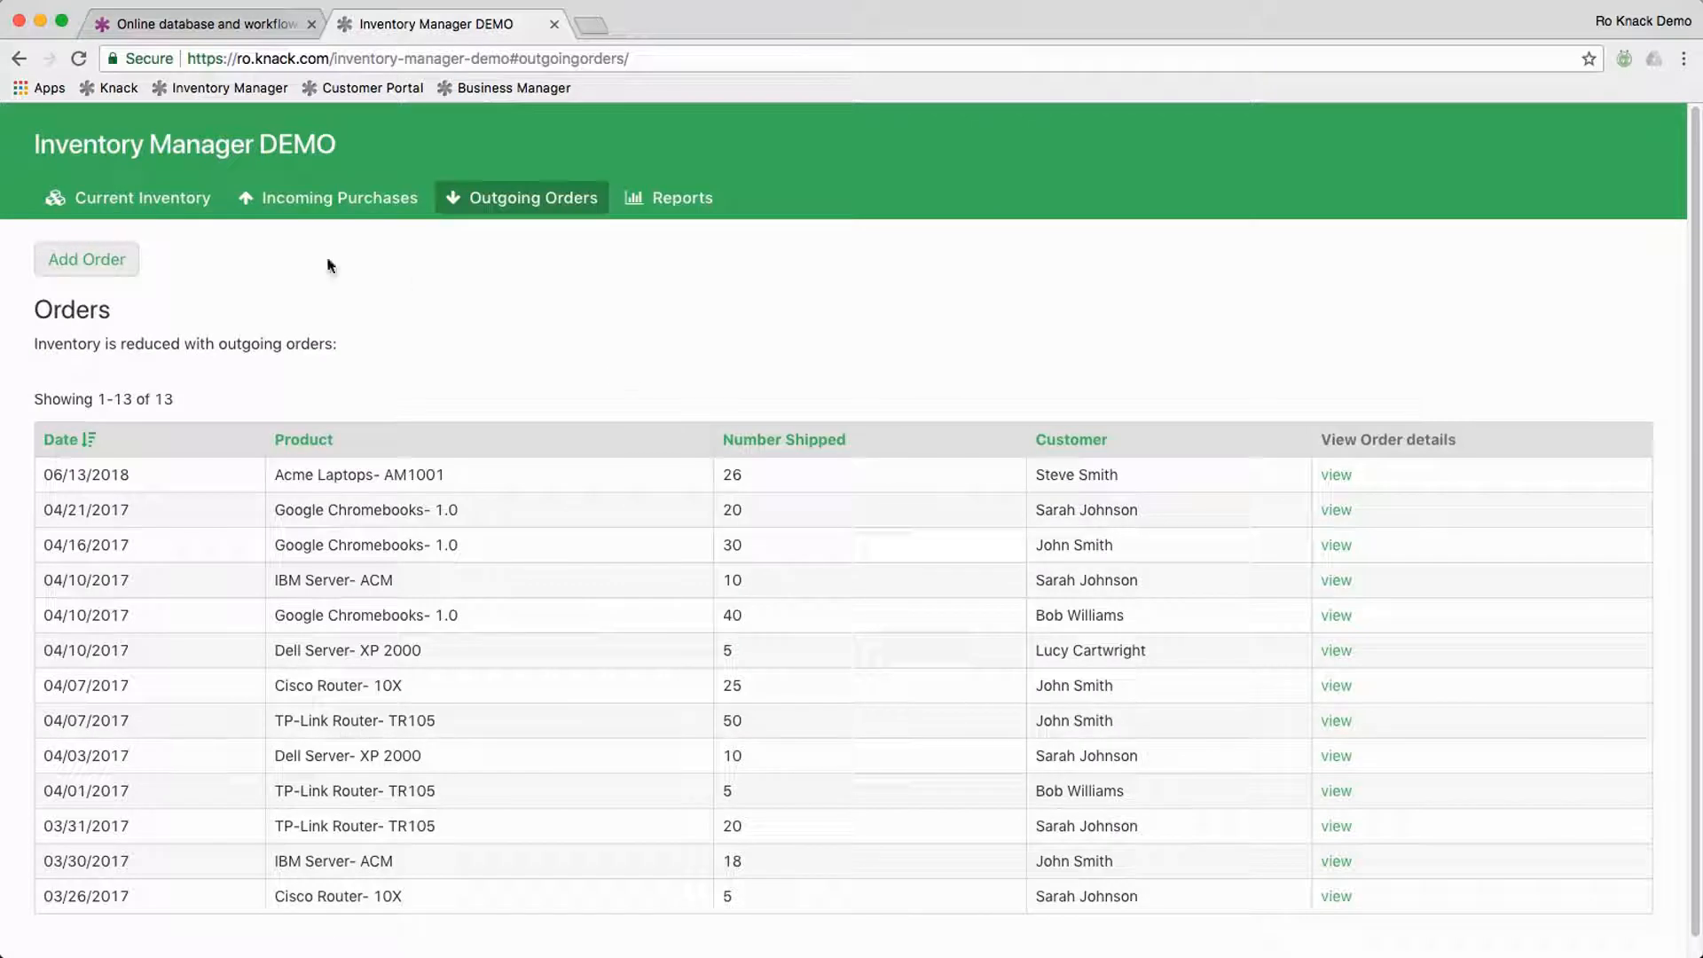
pyautogui.click(128, 206)
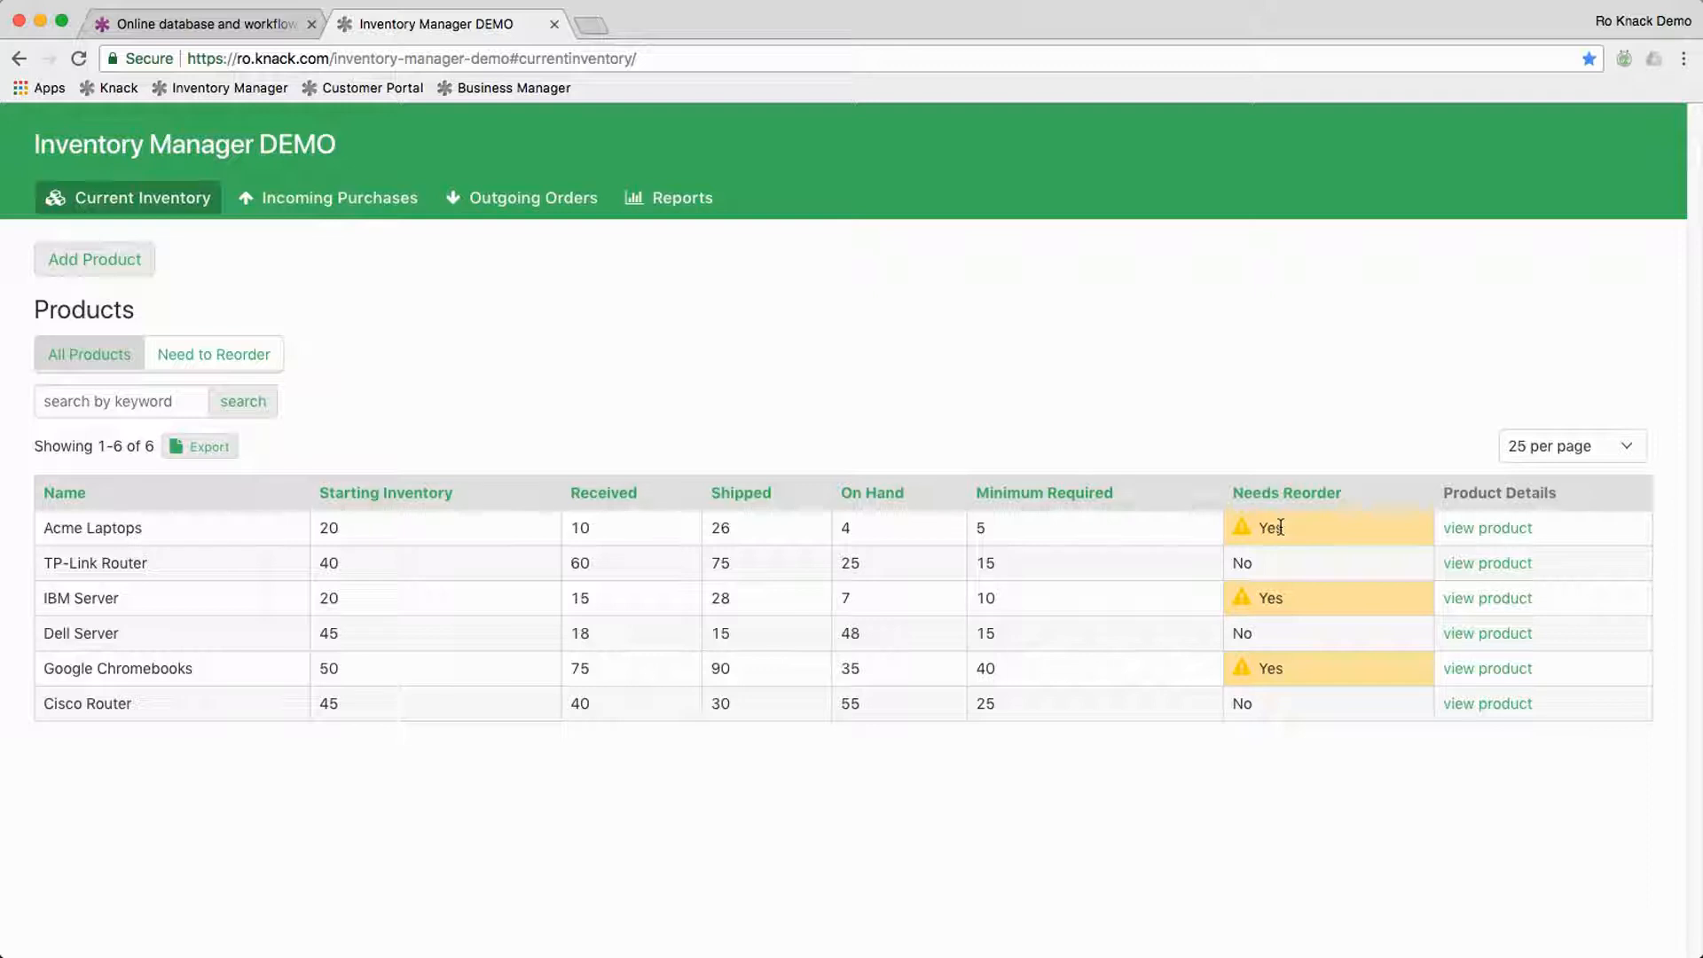
pyautogui.click(225, 372)
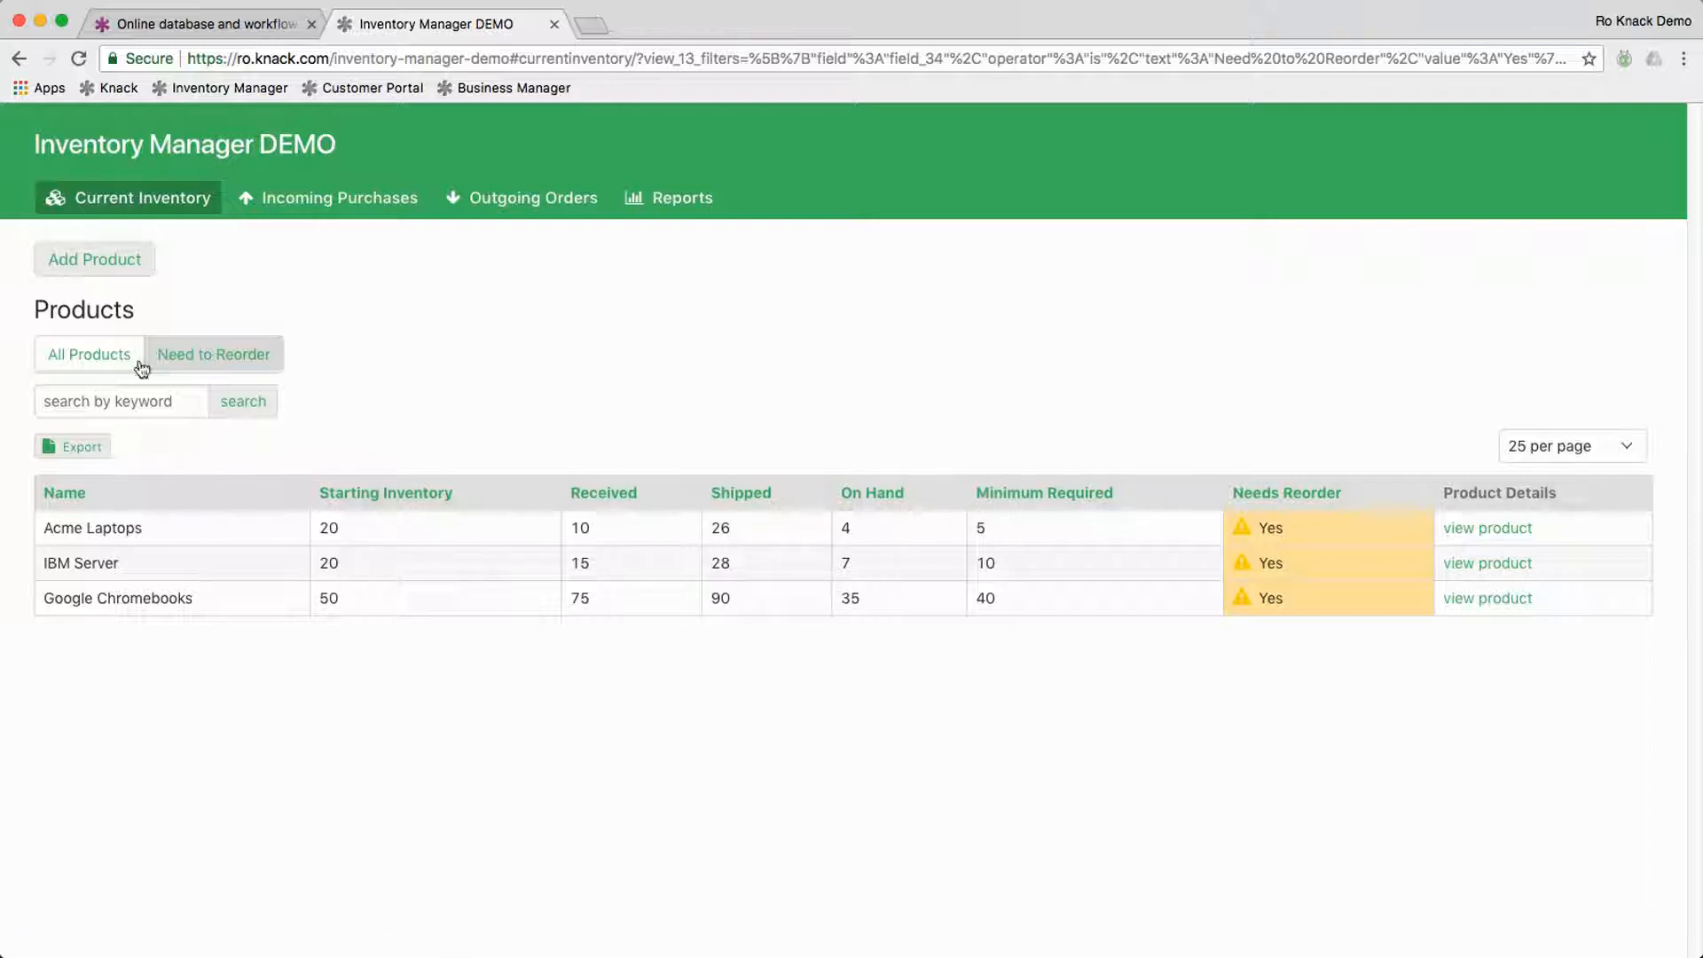
pyautogui.click(87, 354)
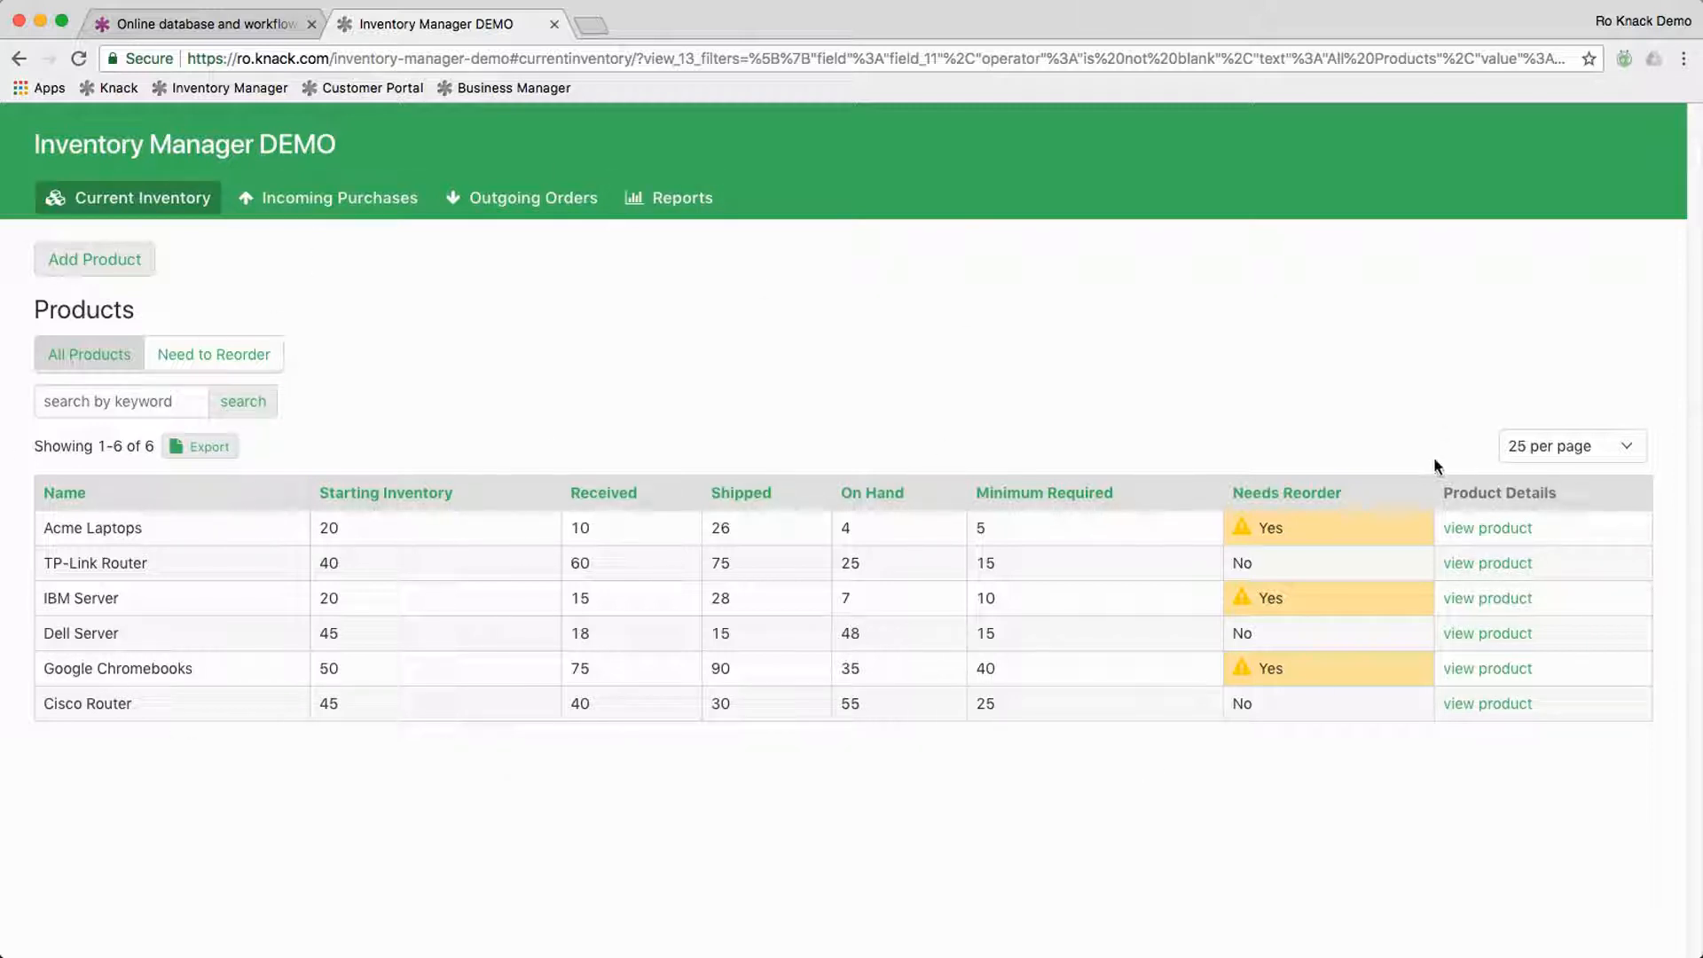
# Step: Review the Acme Laptops product details with its incoming purchases and outgoing orders, and return to the current inventory
pyautogui.click(1507, 532)
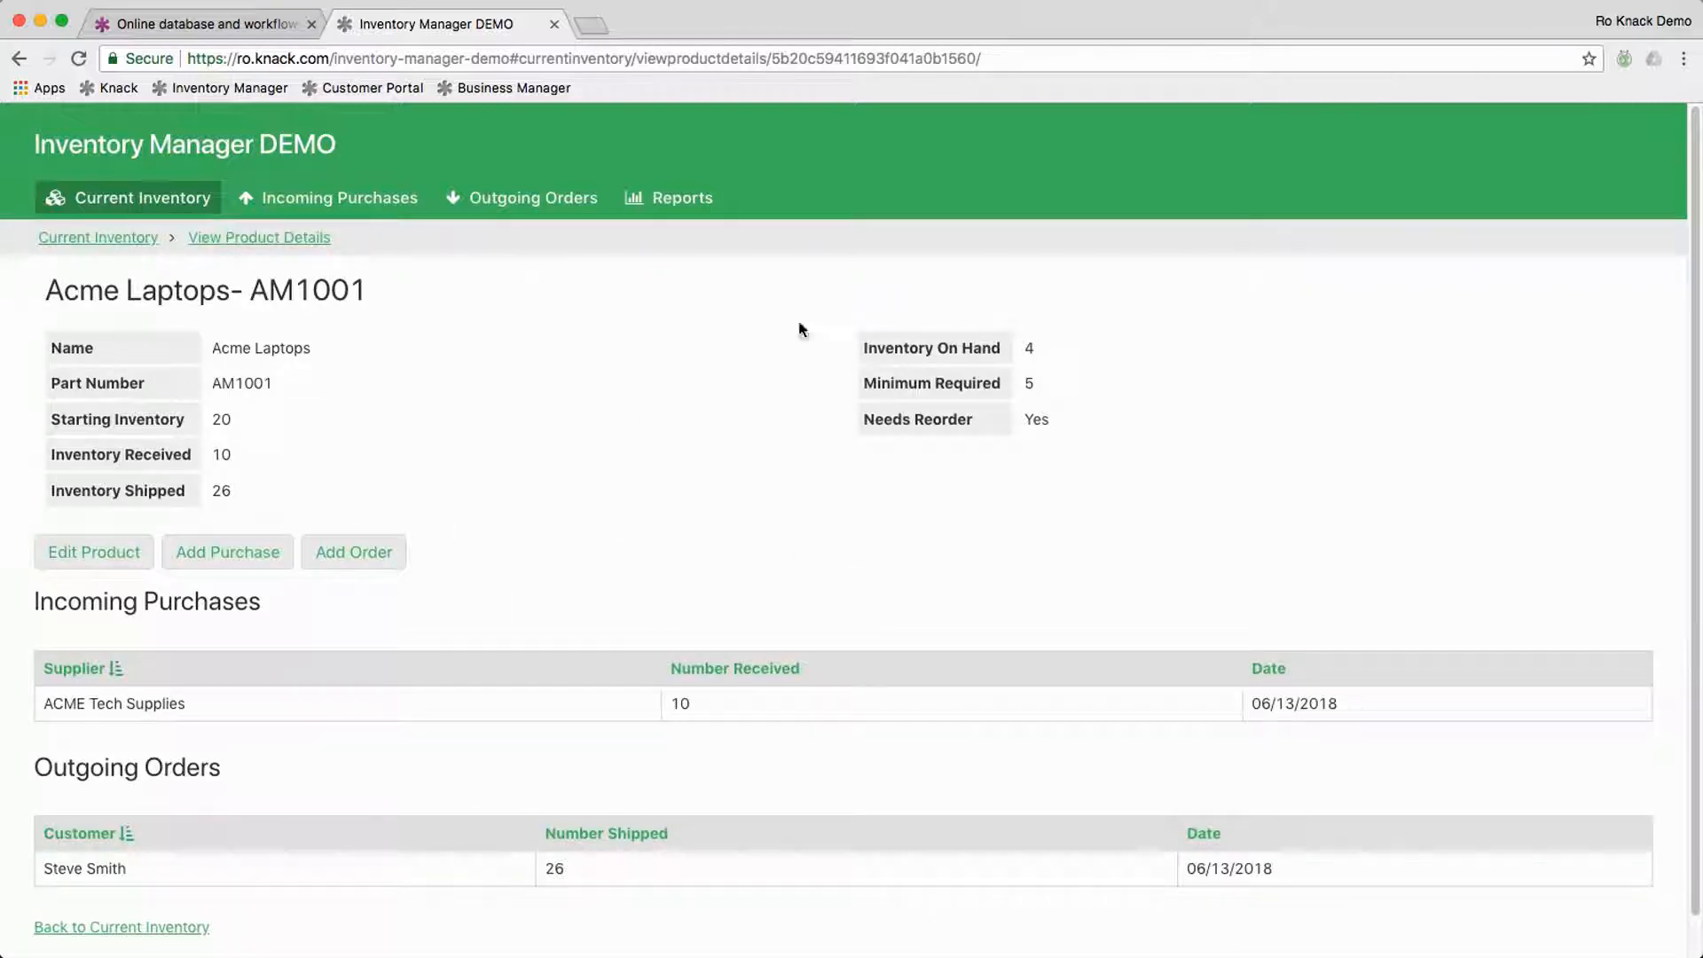
pyautogui.scroll(-1, 429, 470)
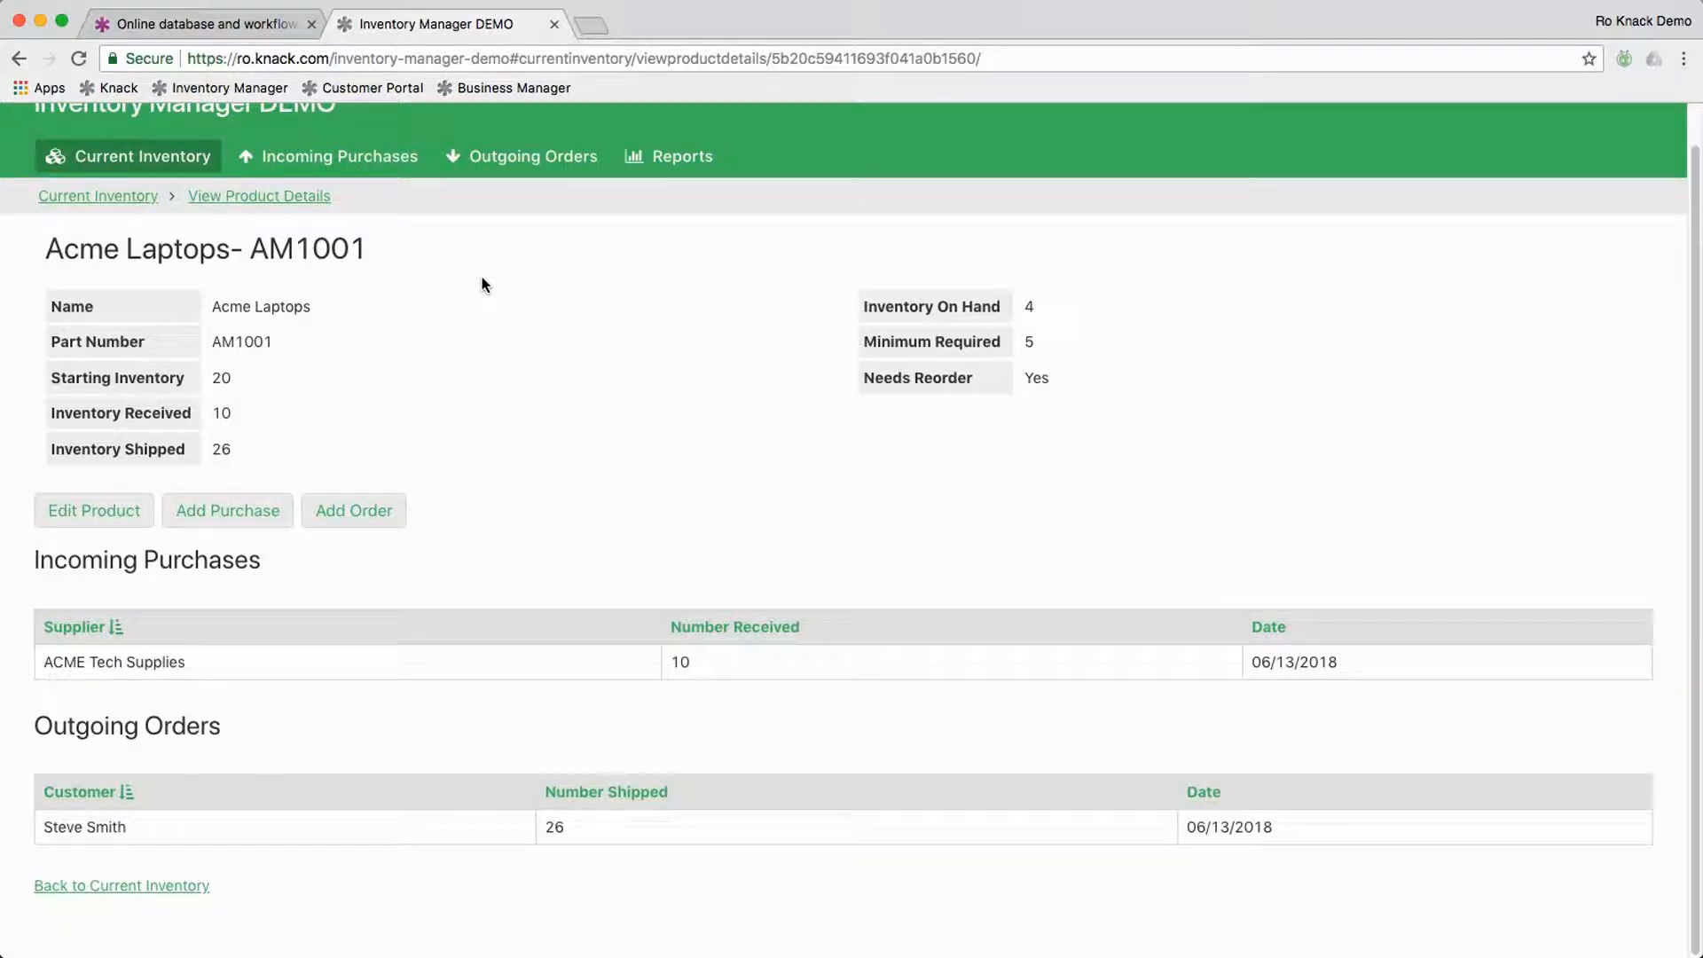
pyautogui.scroll(1, 483, 281)
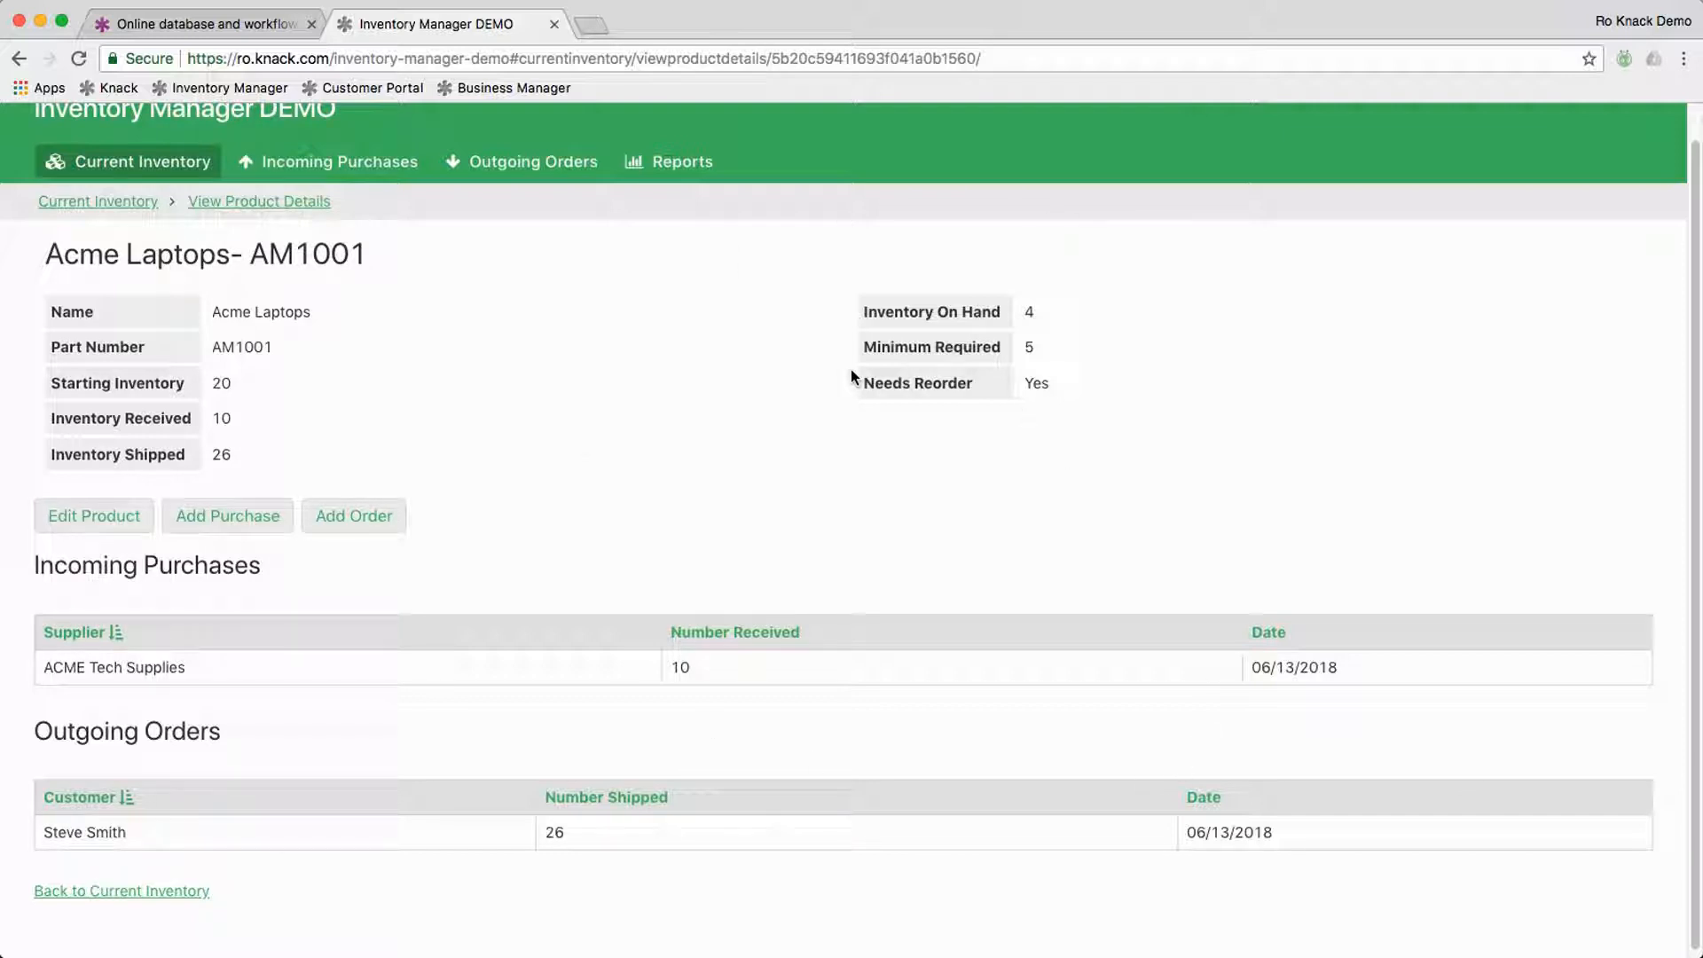
pyautogui.click(135, 163)
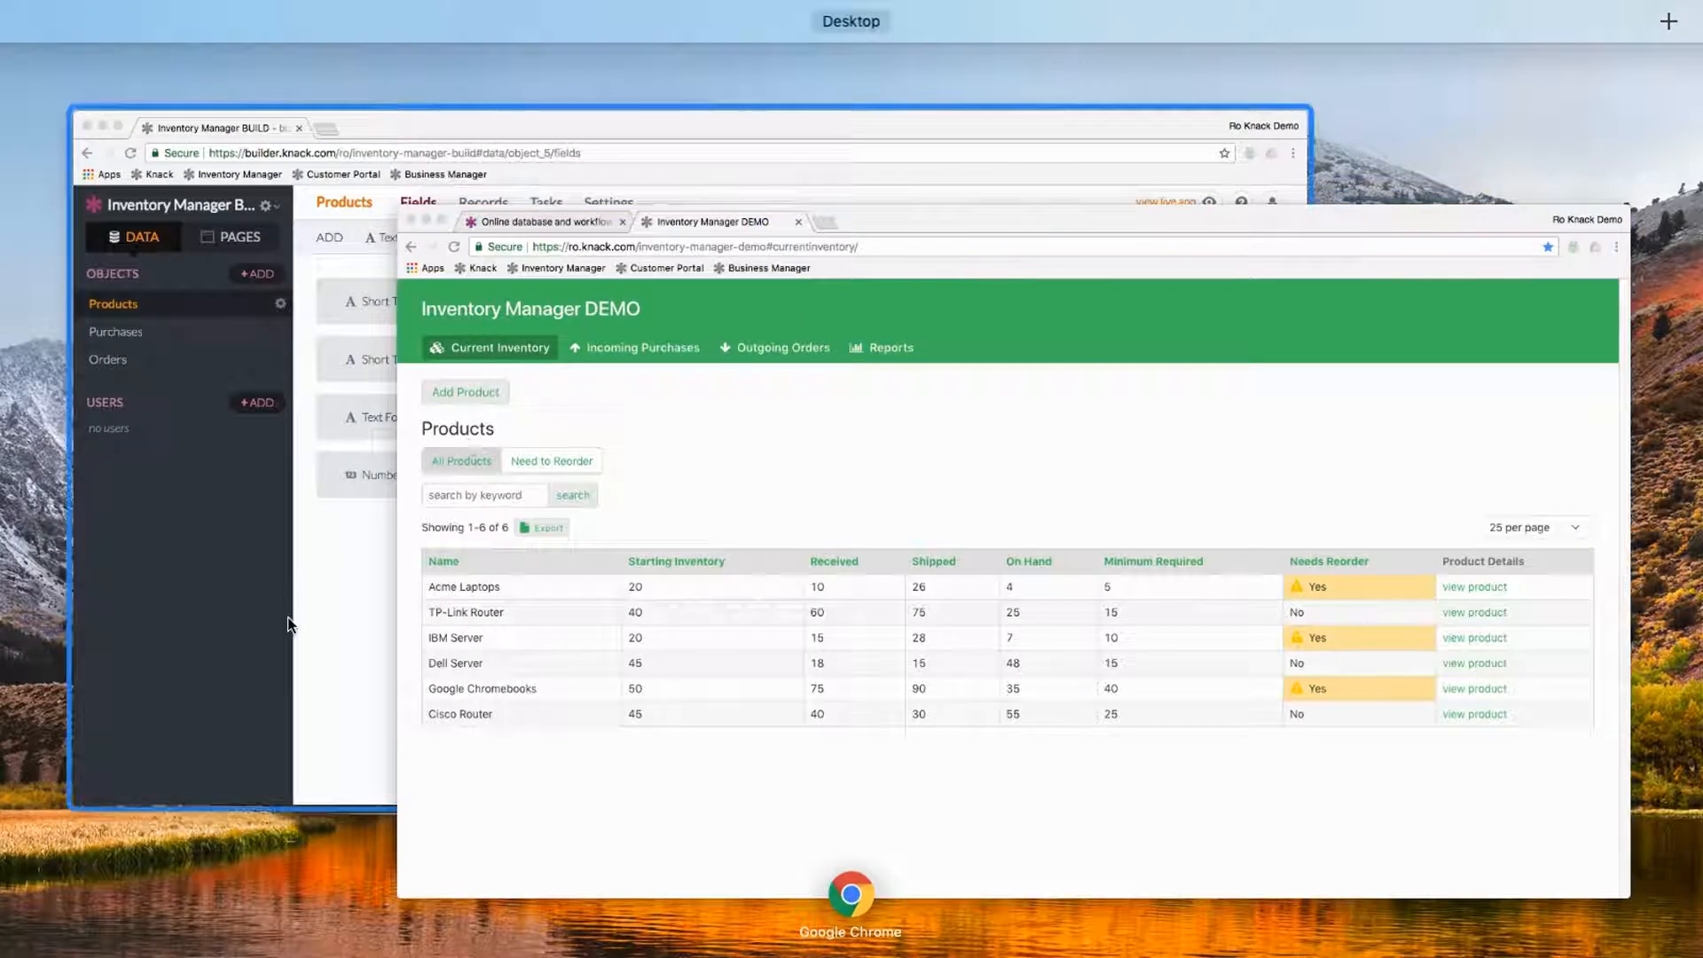
# Step: Switch to the Inventory Manager BUILD window in the Knack builder and review the Products object's fields and records
pyautogui.click(287, 616)
pyautogui.moveTo(173, 145)
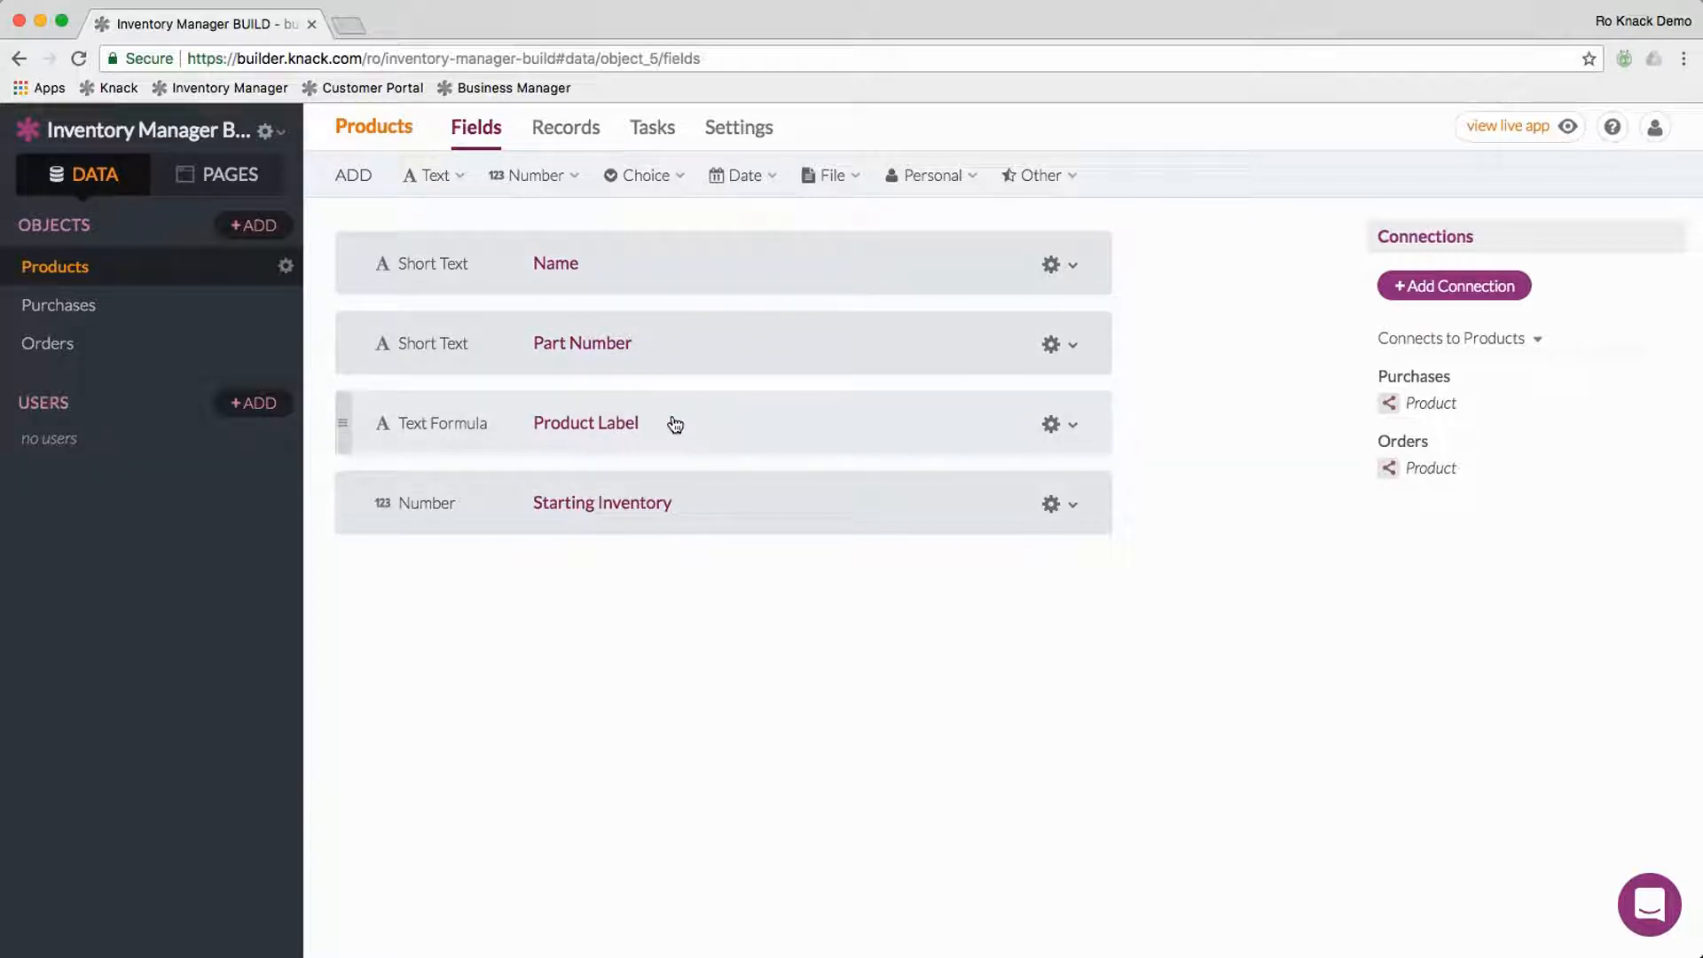
pyautogui.click(439, 176)
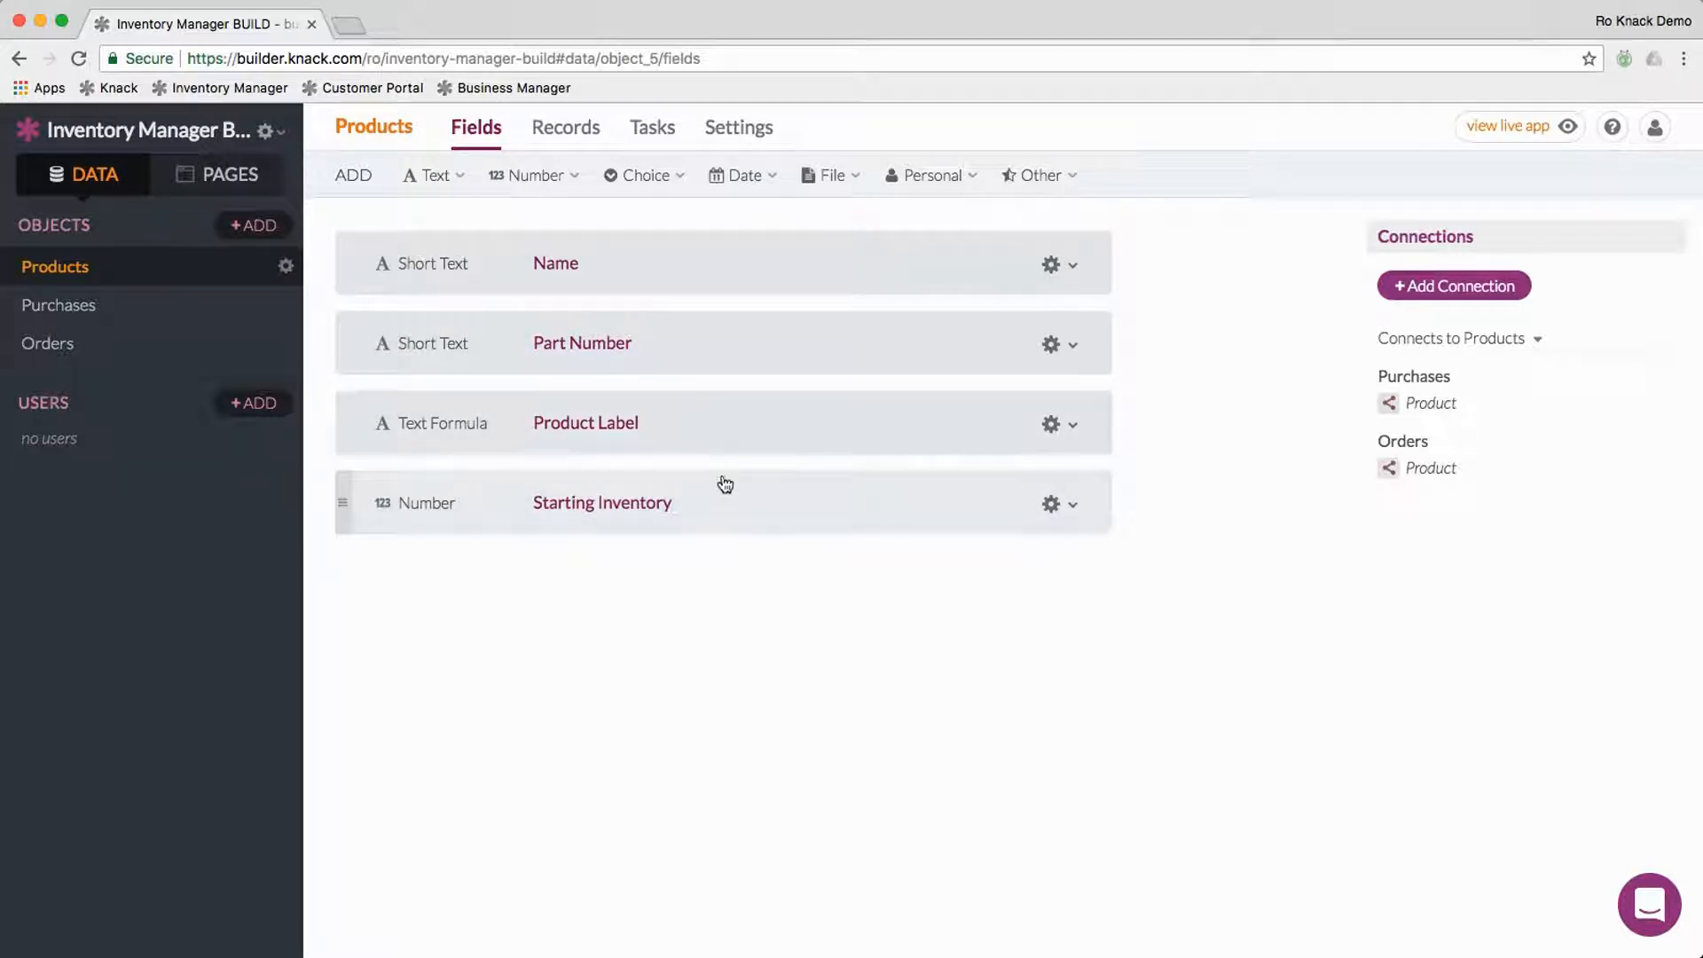
pyautogui.moveTo(558, 180)
pyautogui.click(559, 131)
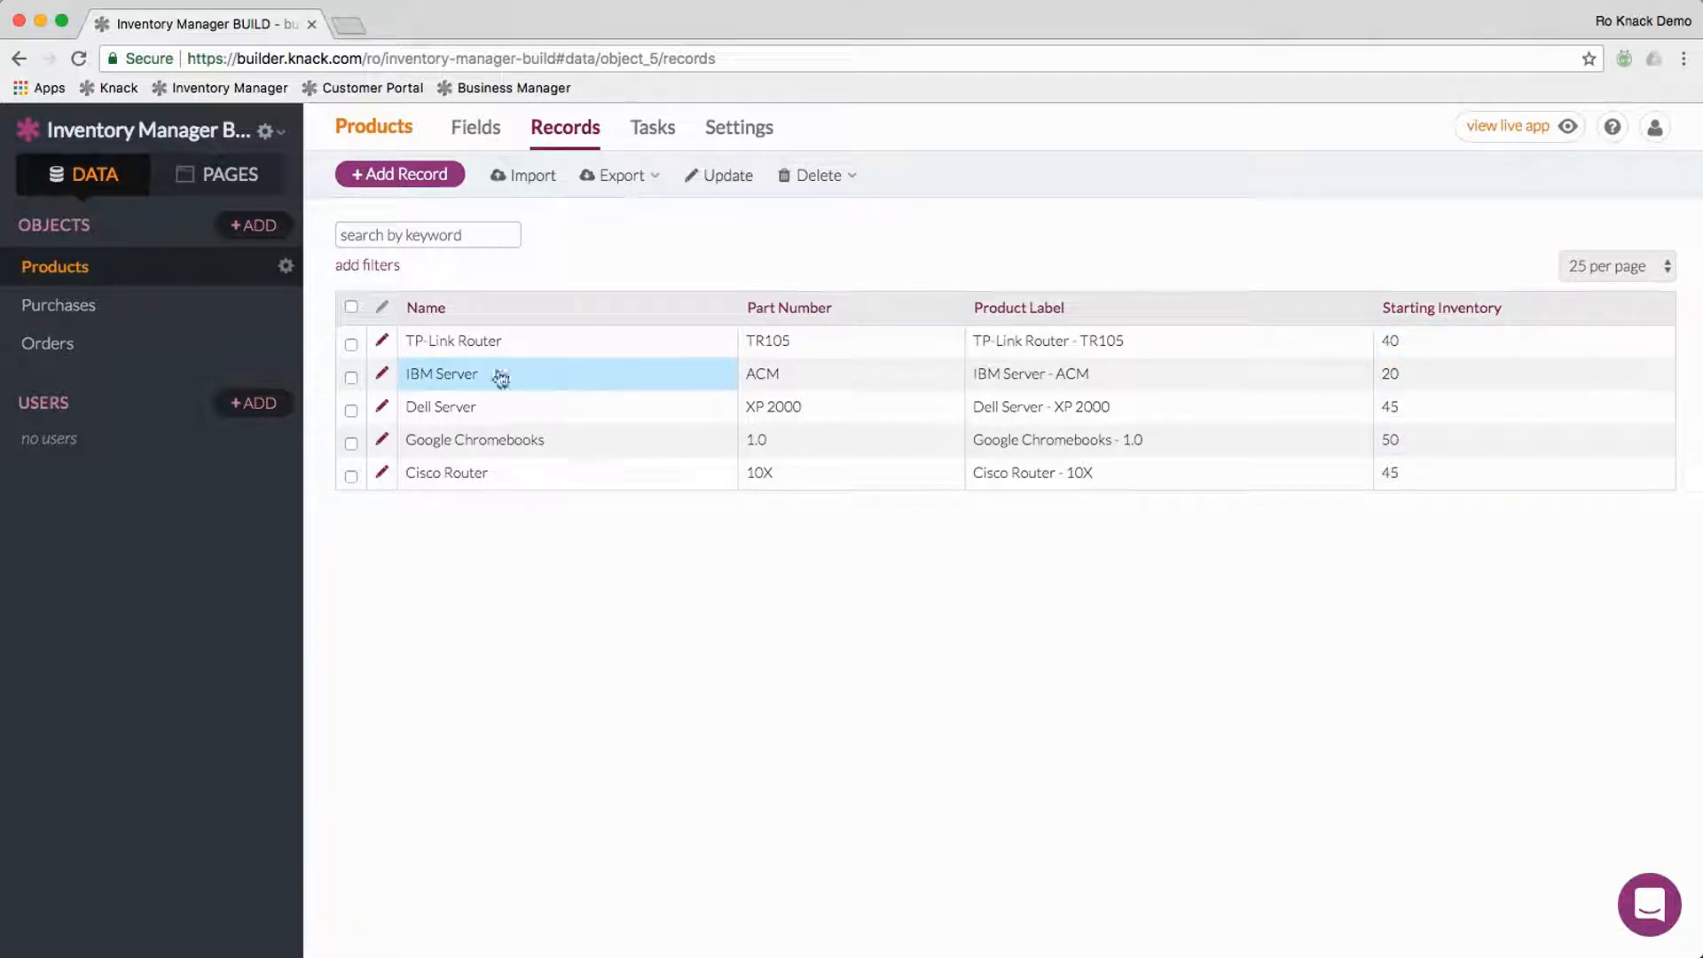
# Step: Inspect the text formula of the Product Label field in the Products object and close its options
pyautogui.click(493, 133)
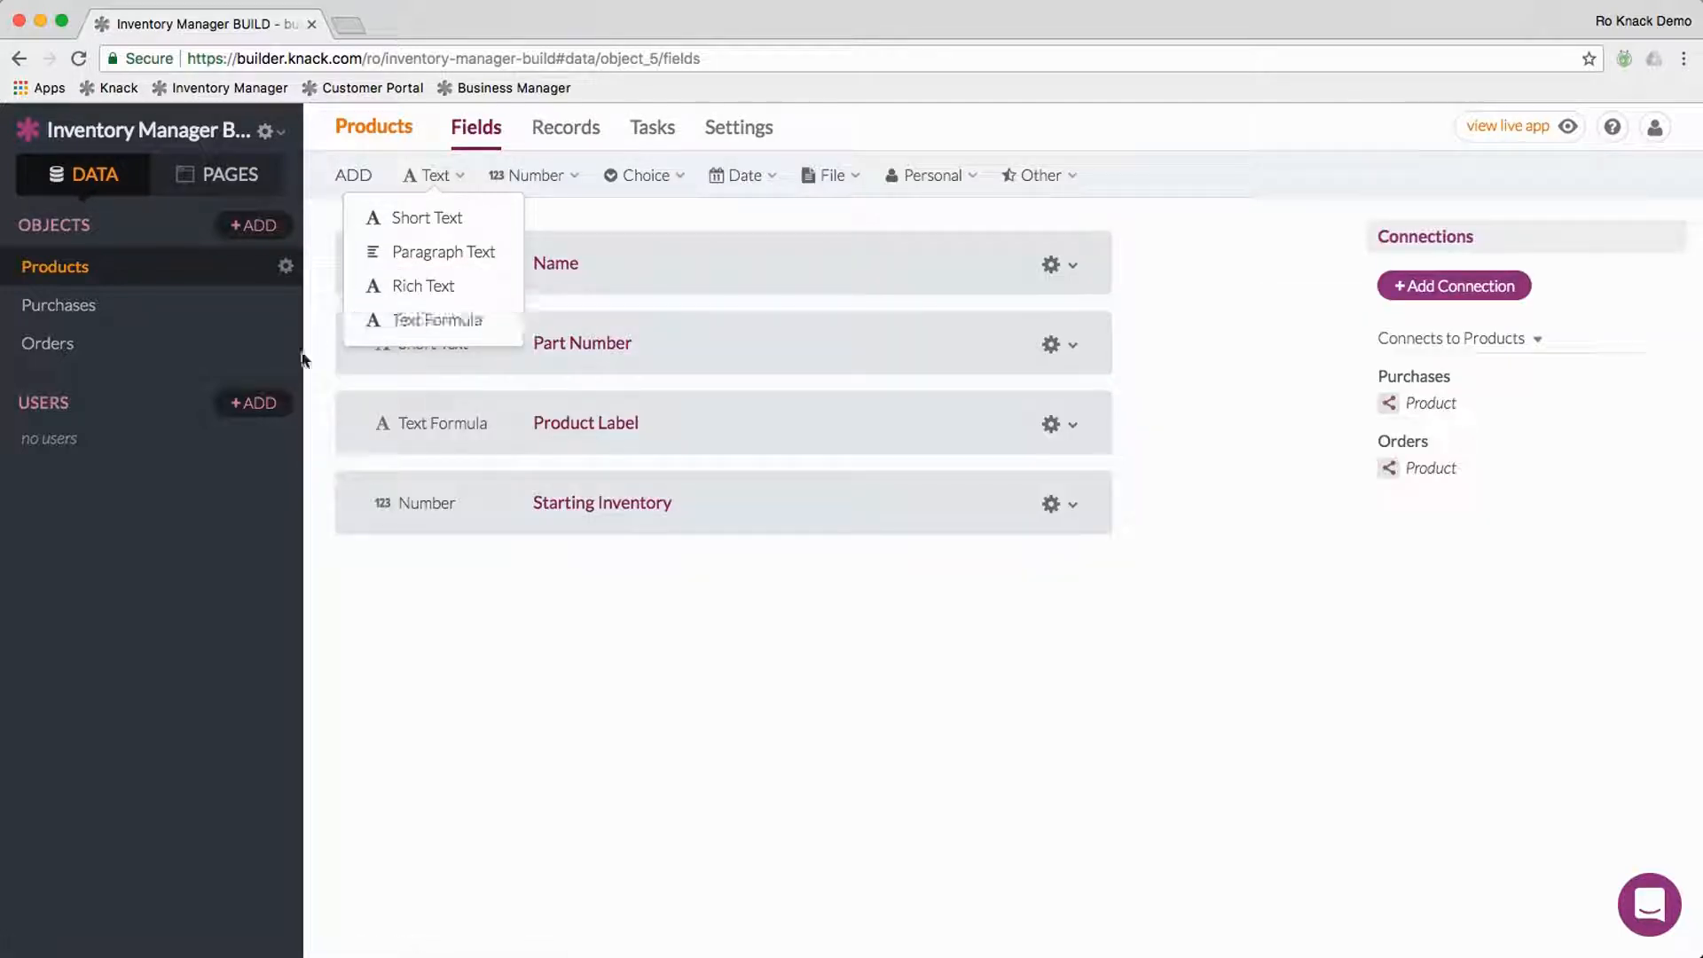
pyautogui.click(730, 435)
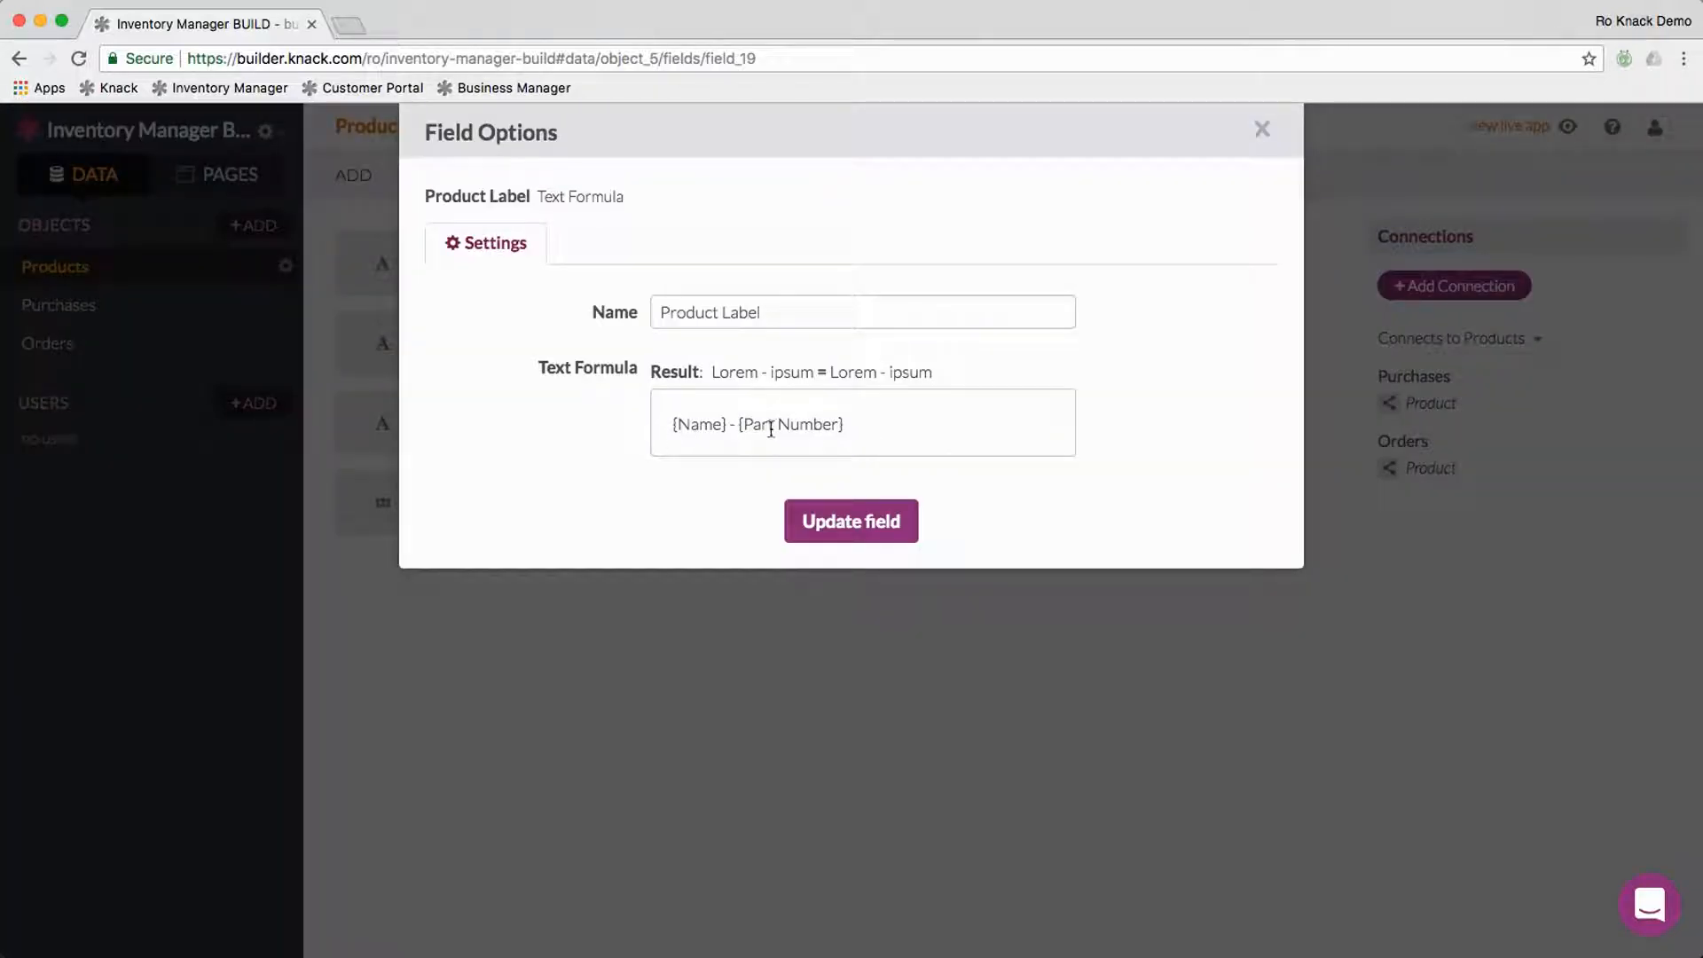
pyautogui.click(722, 596)
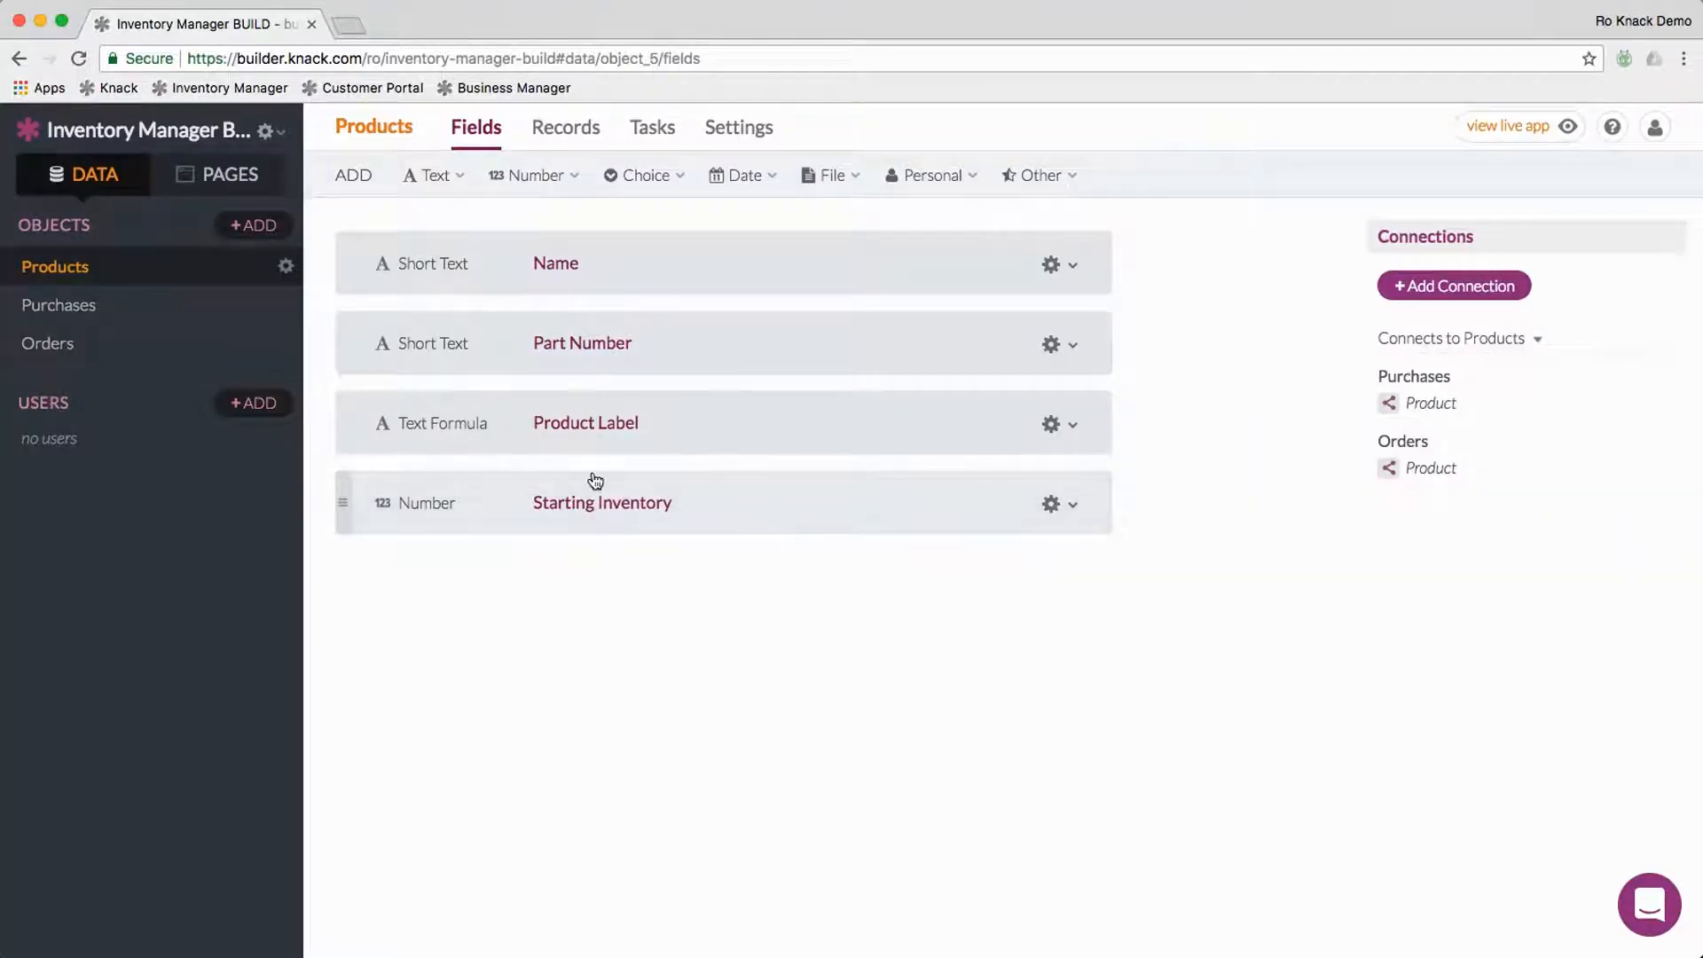
# Step: Review the fields and records of the Purchases object
pyautogui.click(121, 316)
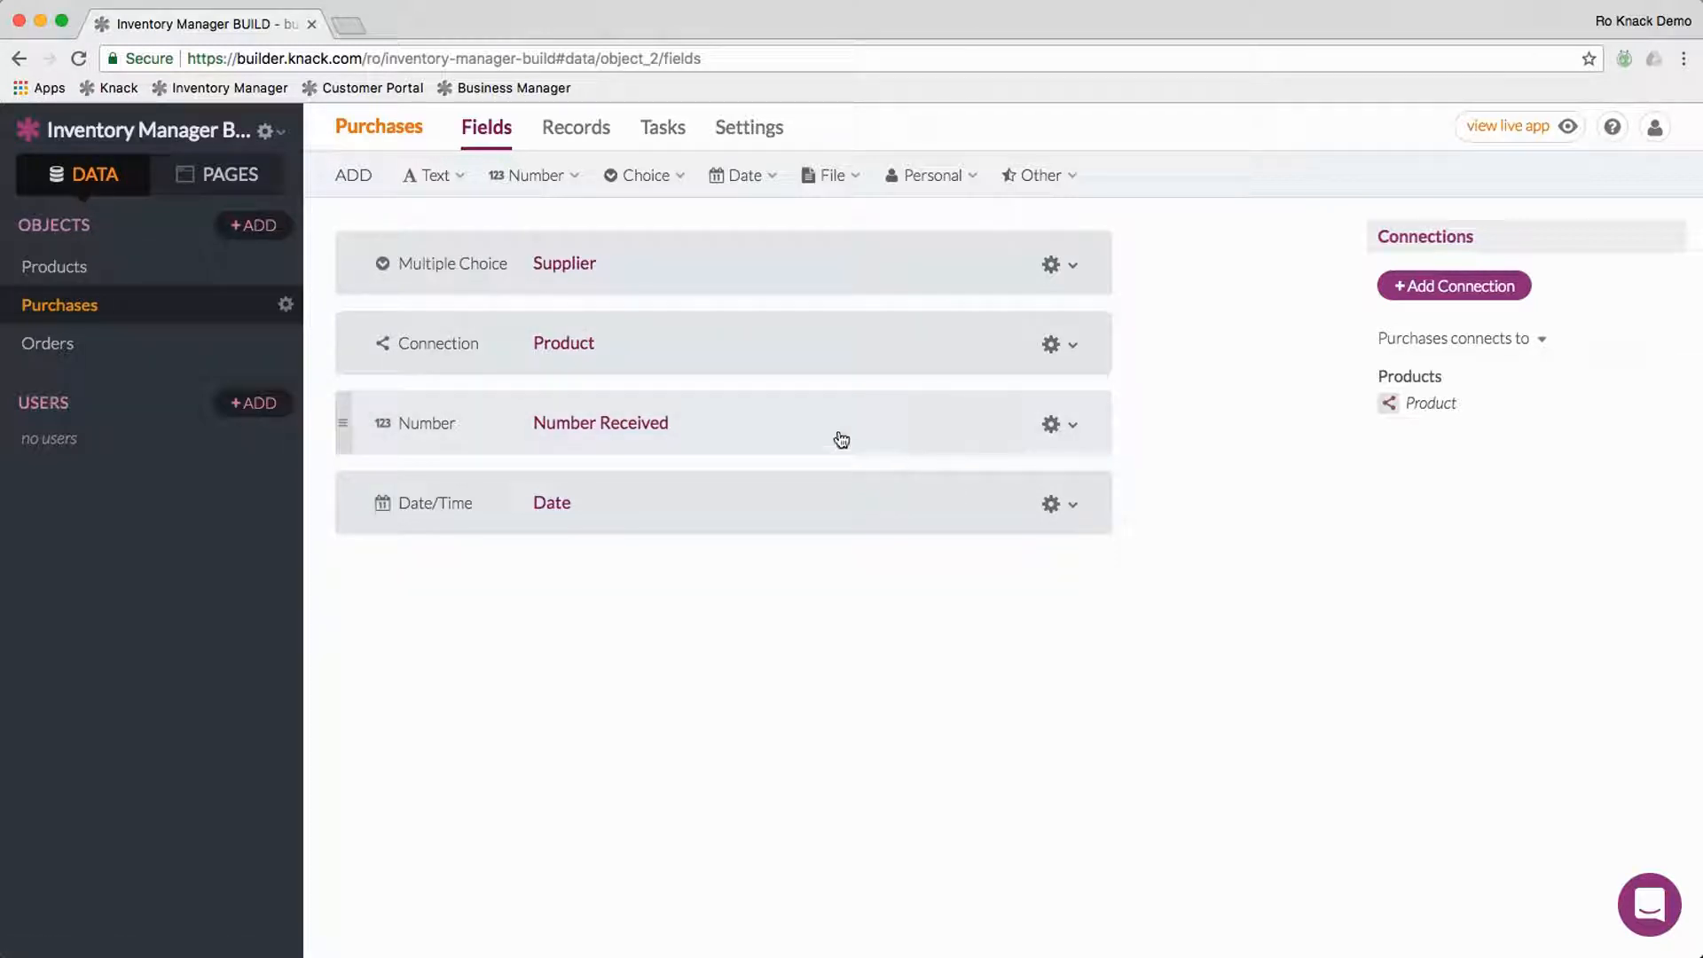
pyautogui.moveTo(502, 182)
pyautogui.click(576, 129)
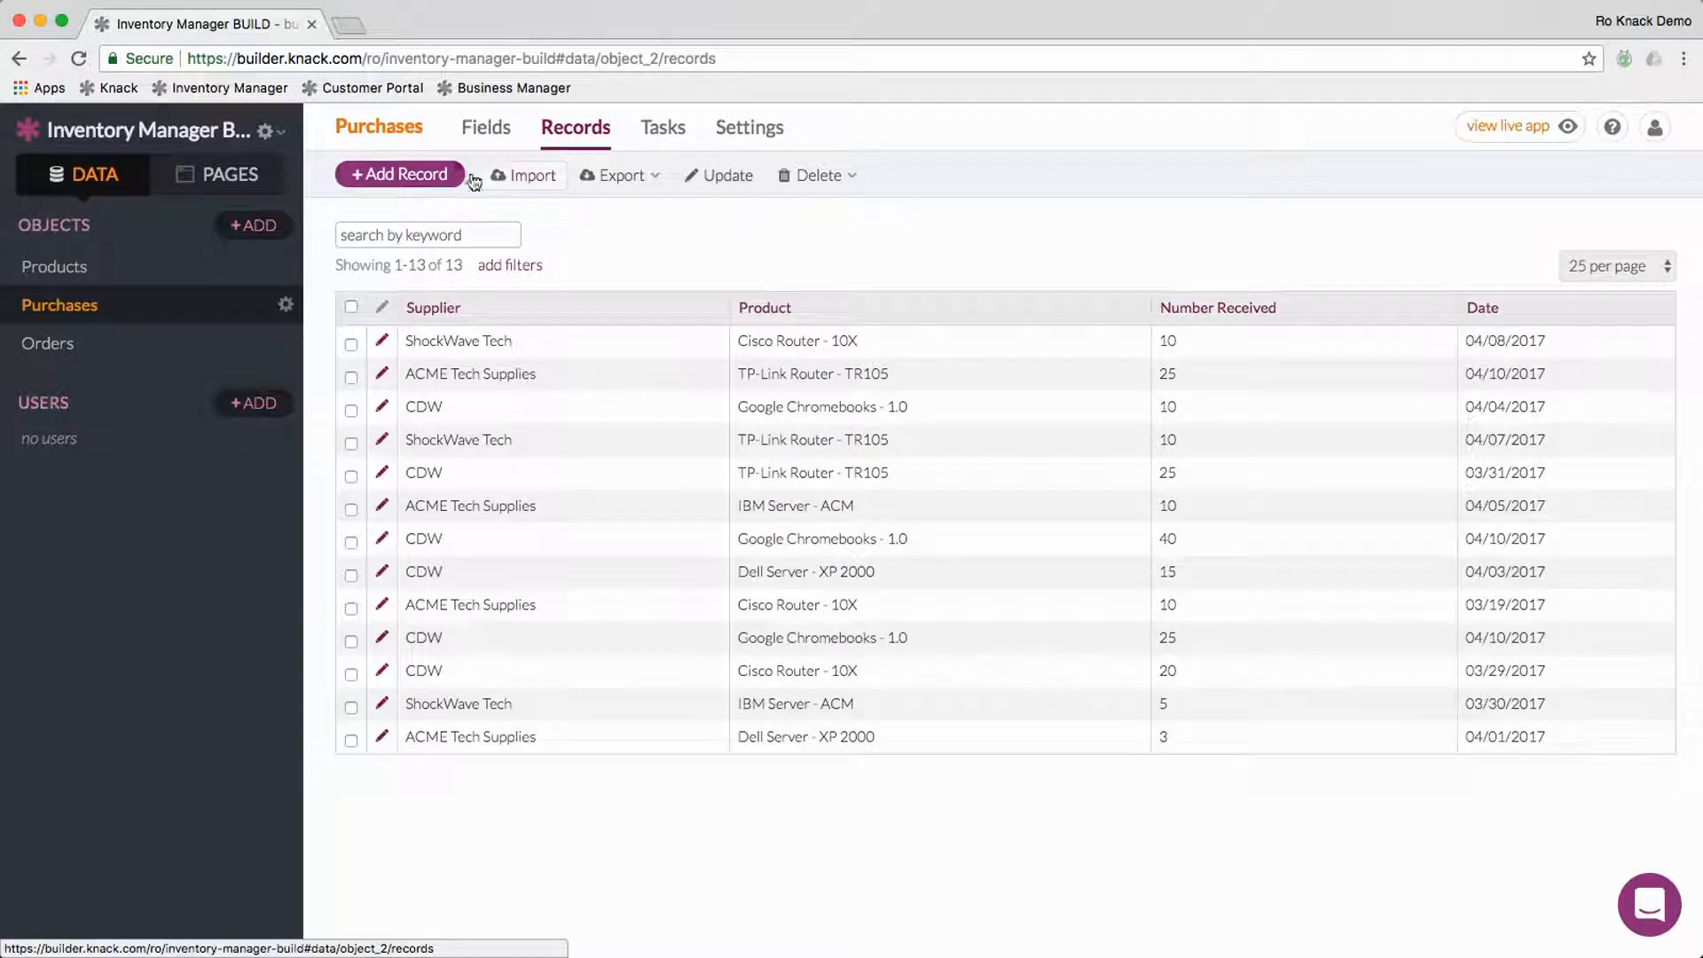
# Step: Examine the product choices in a new Purchases record form and close the form without adding a record
pyautogui.click(399, 174)
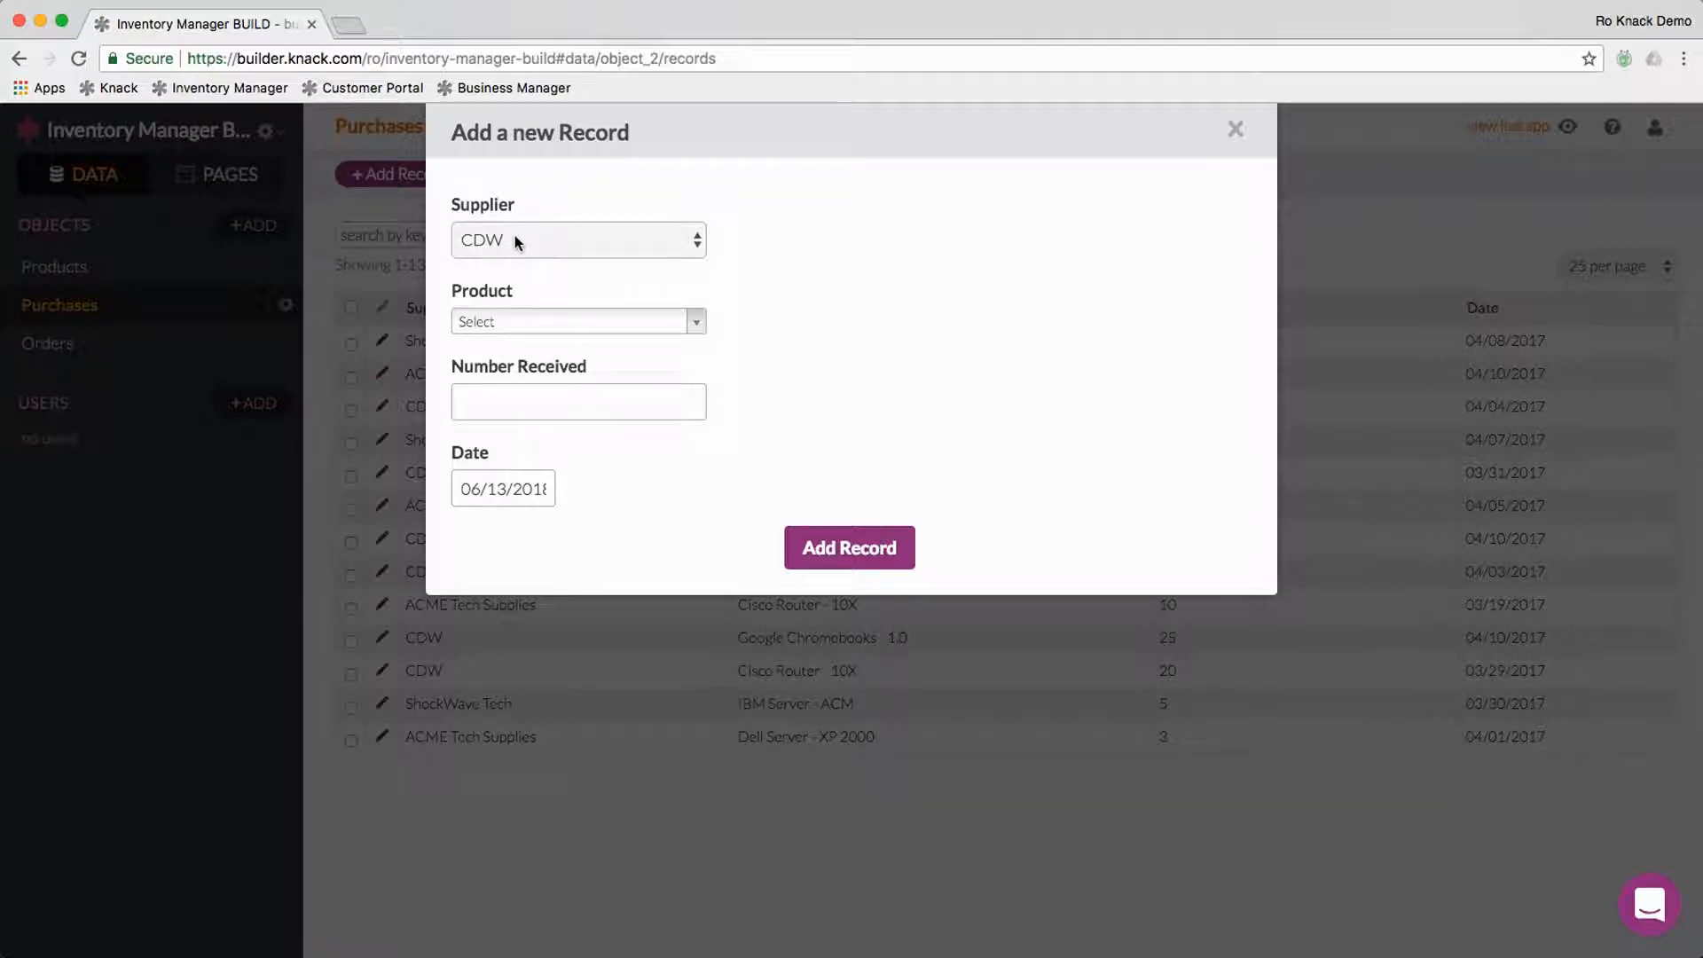
pyautogui.click(515, 322)
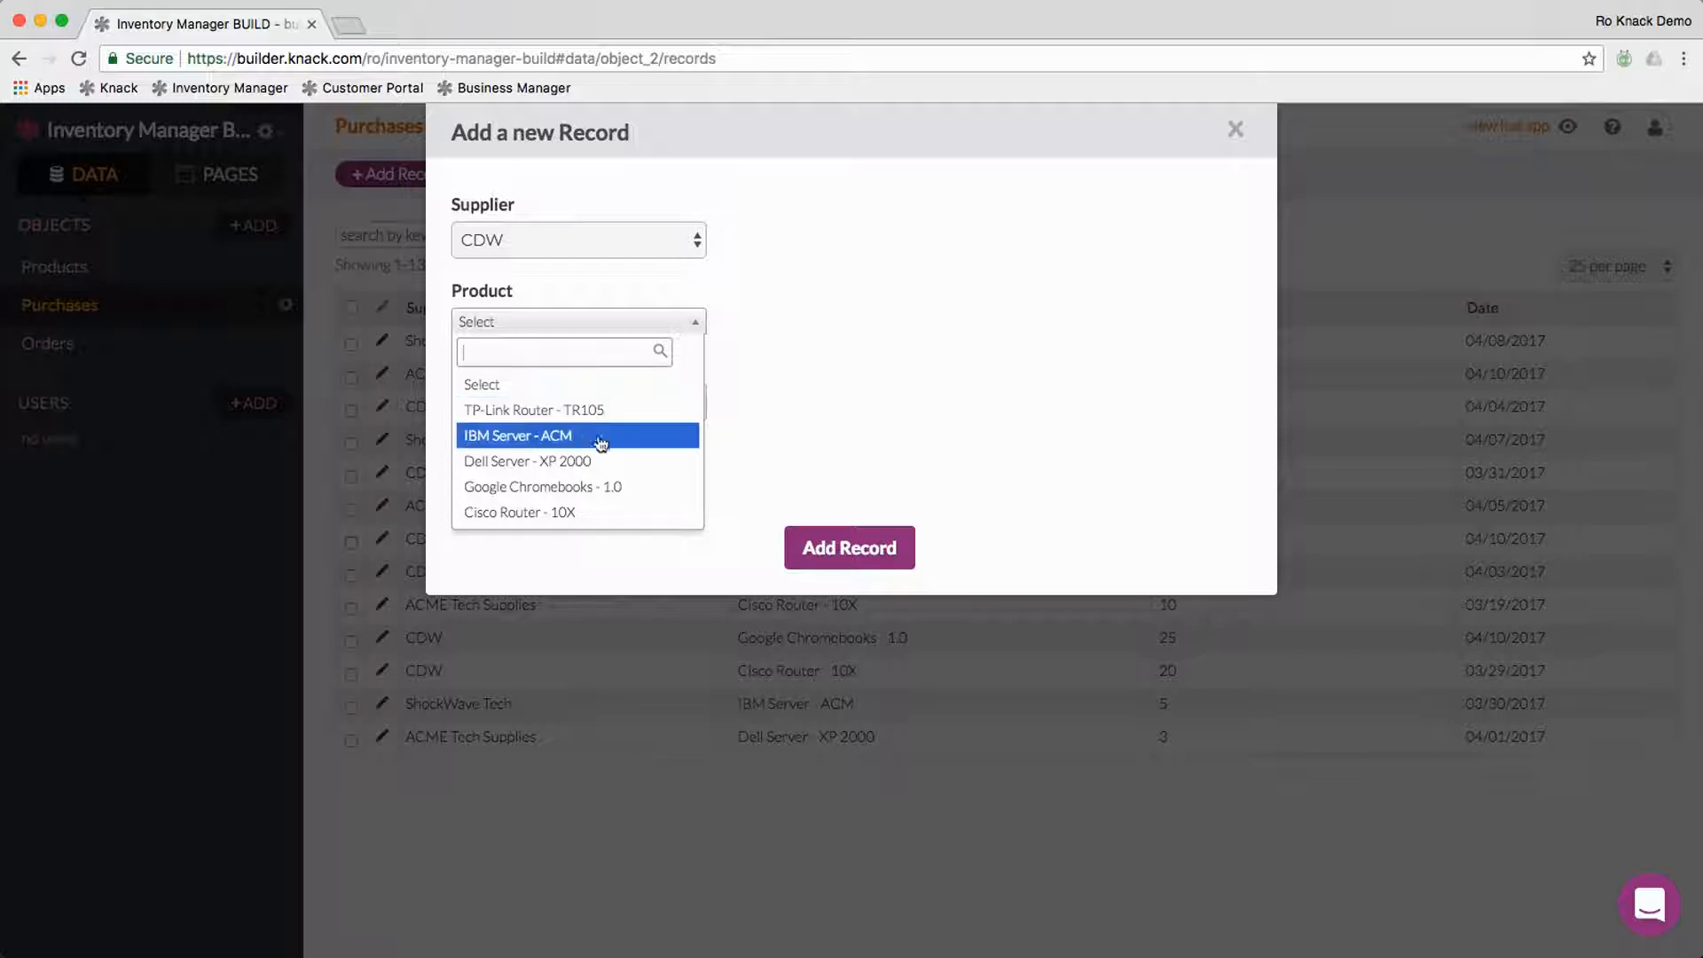
pyautogui.click(949, 364)
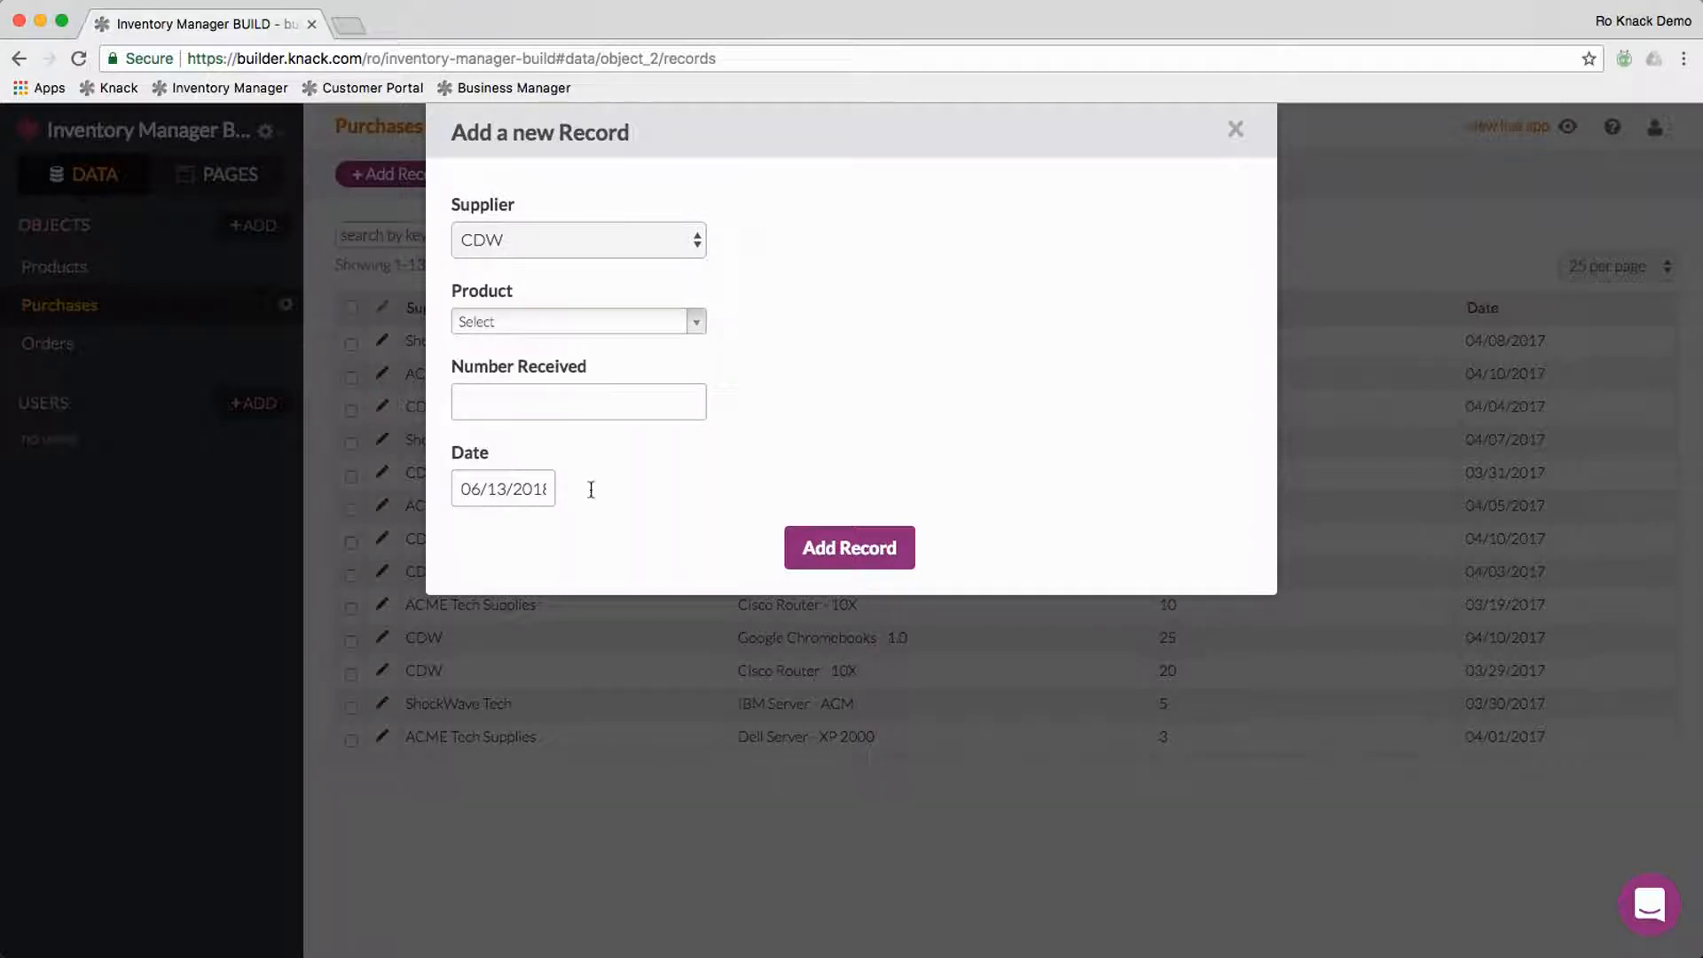
pyautogui.click(1395, 222)
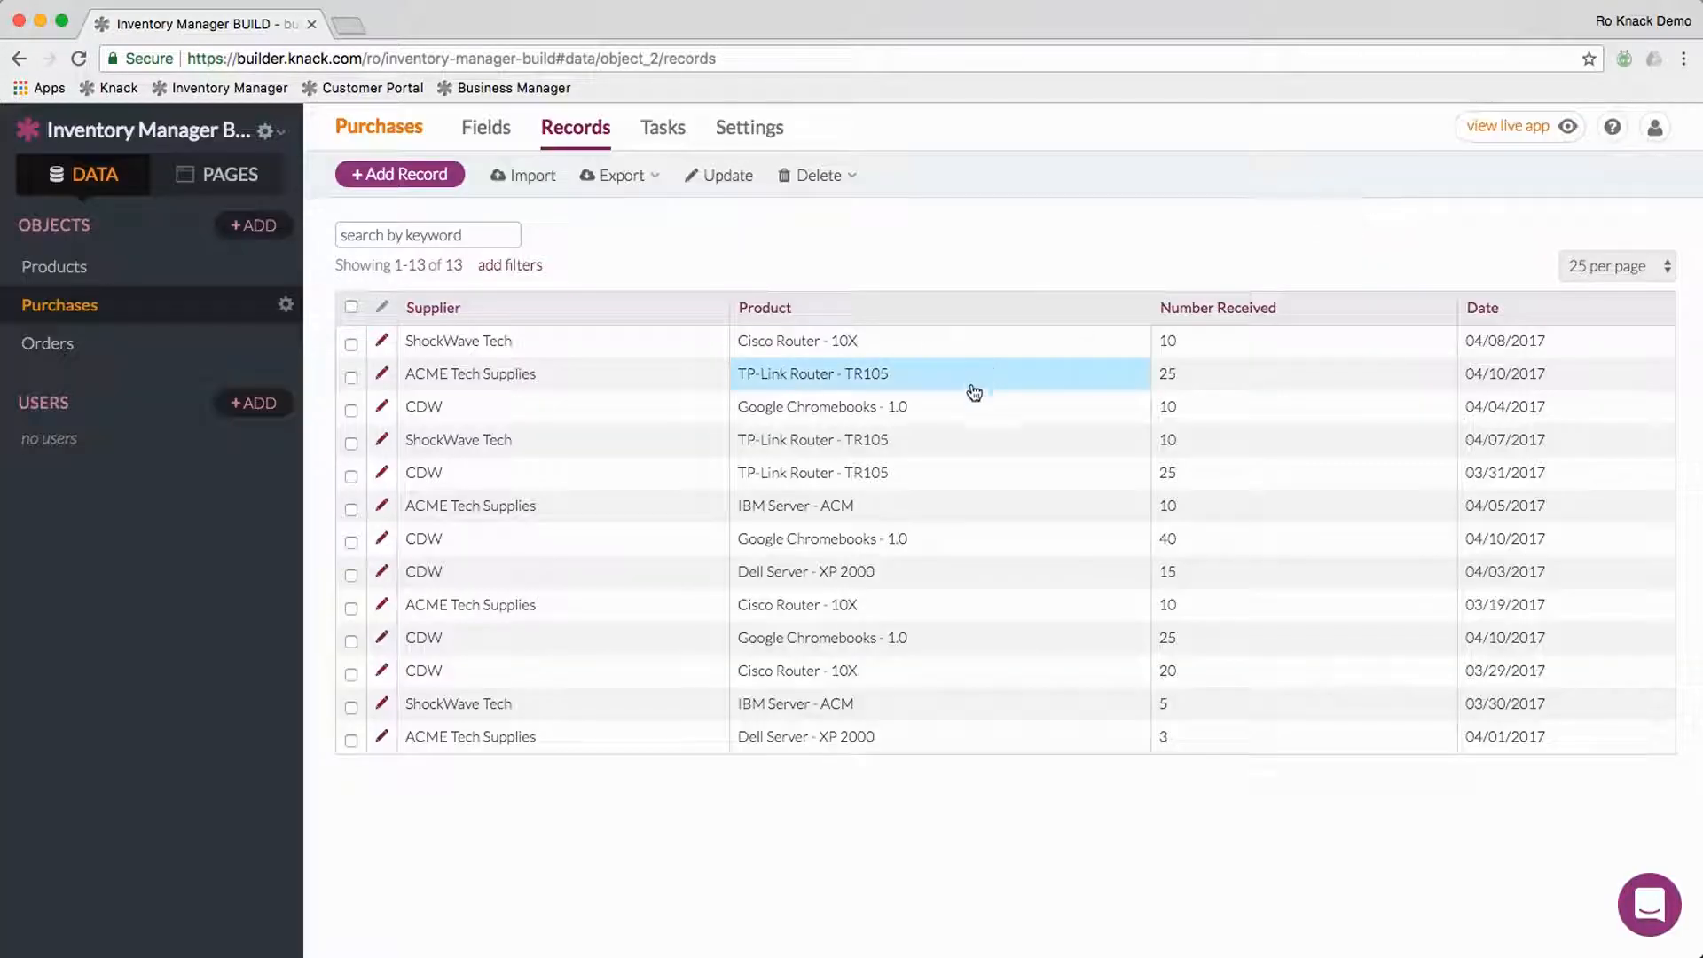
# Step: Compare the fields of the Purchases and Products objects and look at the available number field types
pyautogui.click(485, 131)
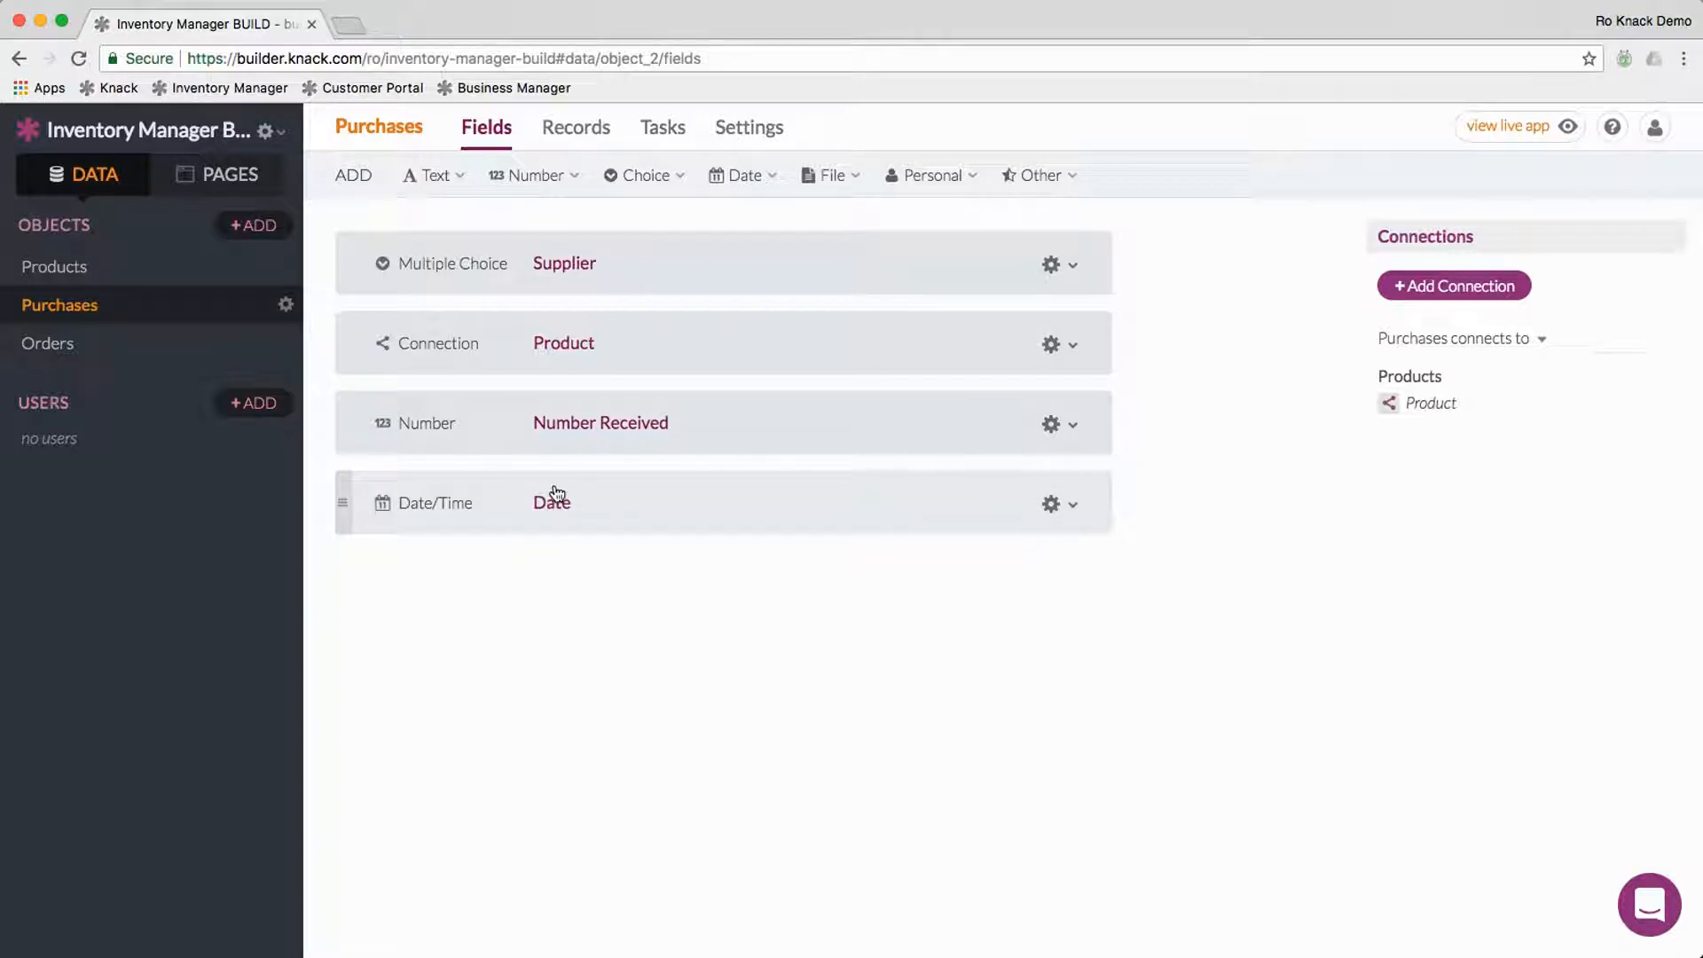
pyautogui.click(552, 177)
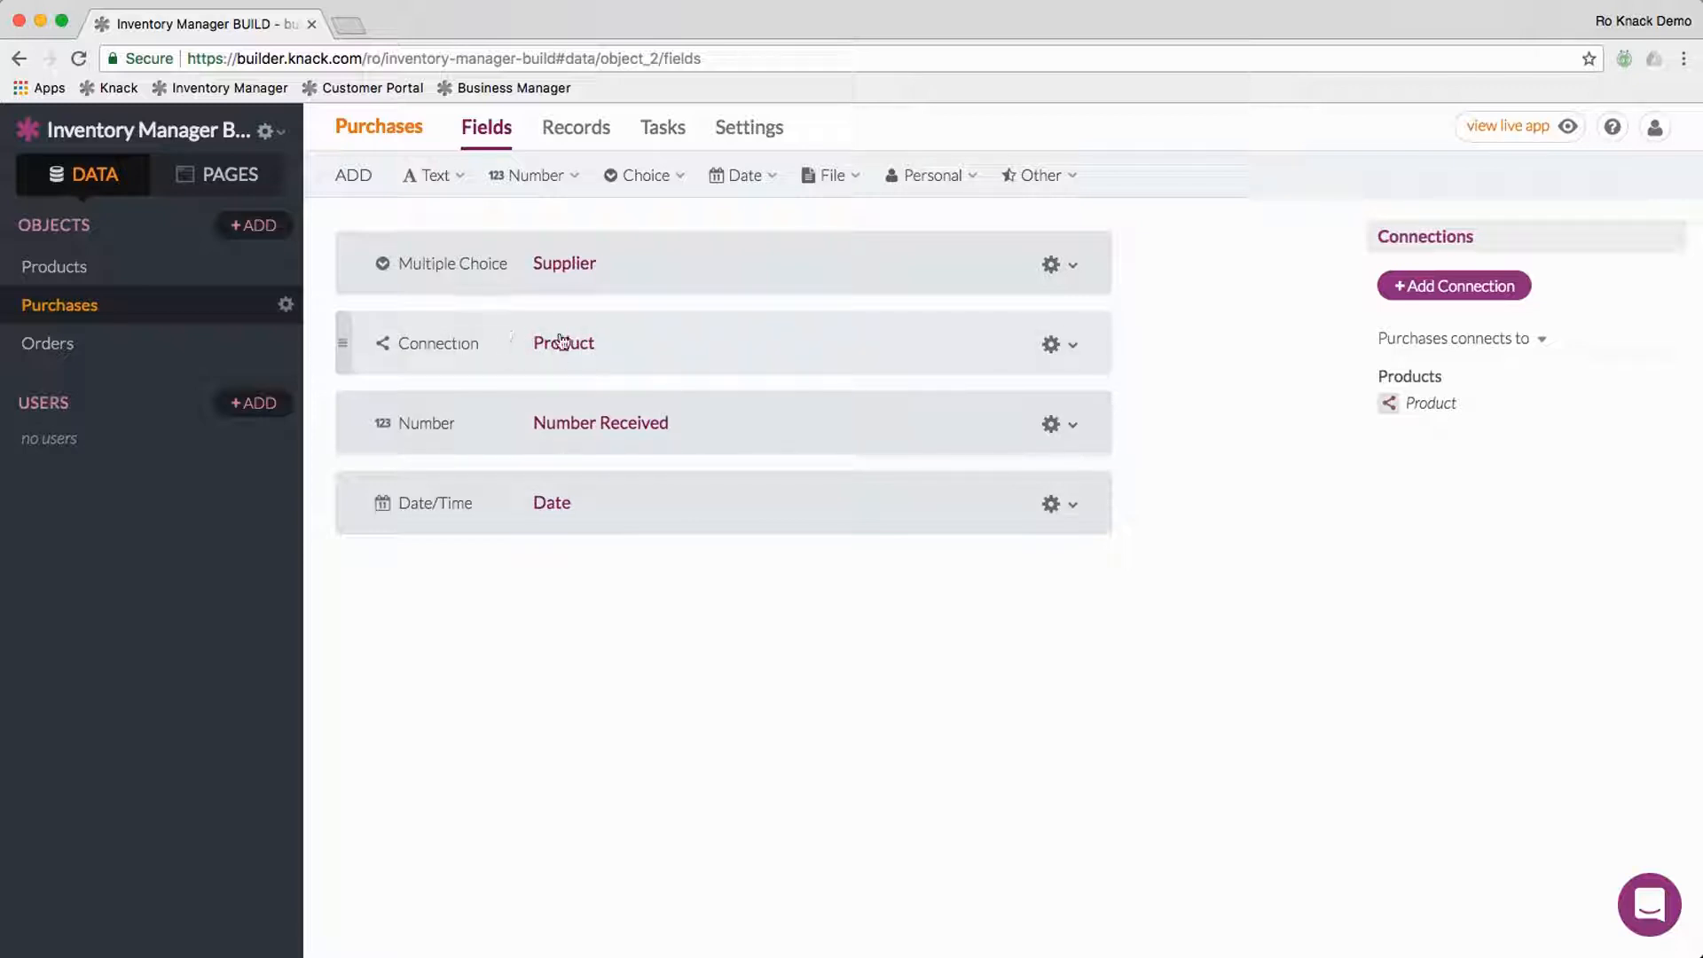
pyautogui.click(138, 268)
pyautogui.moveTo(532, 175)
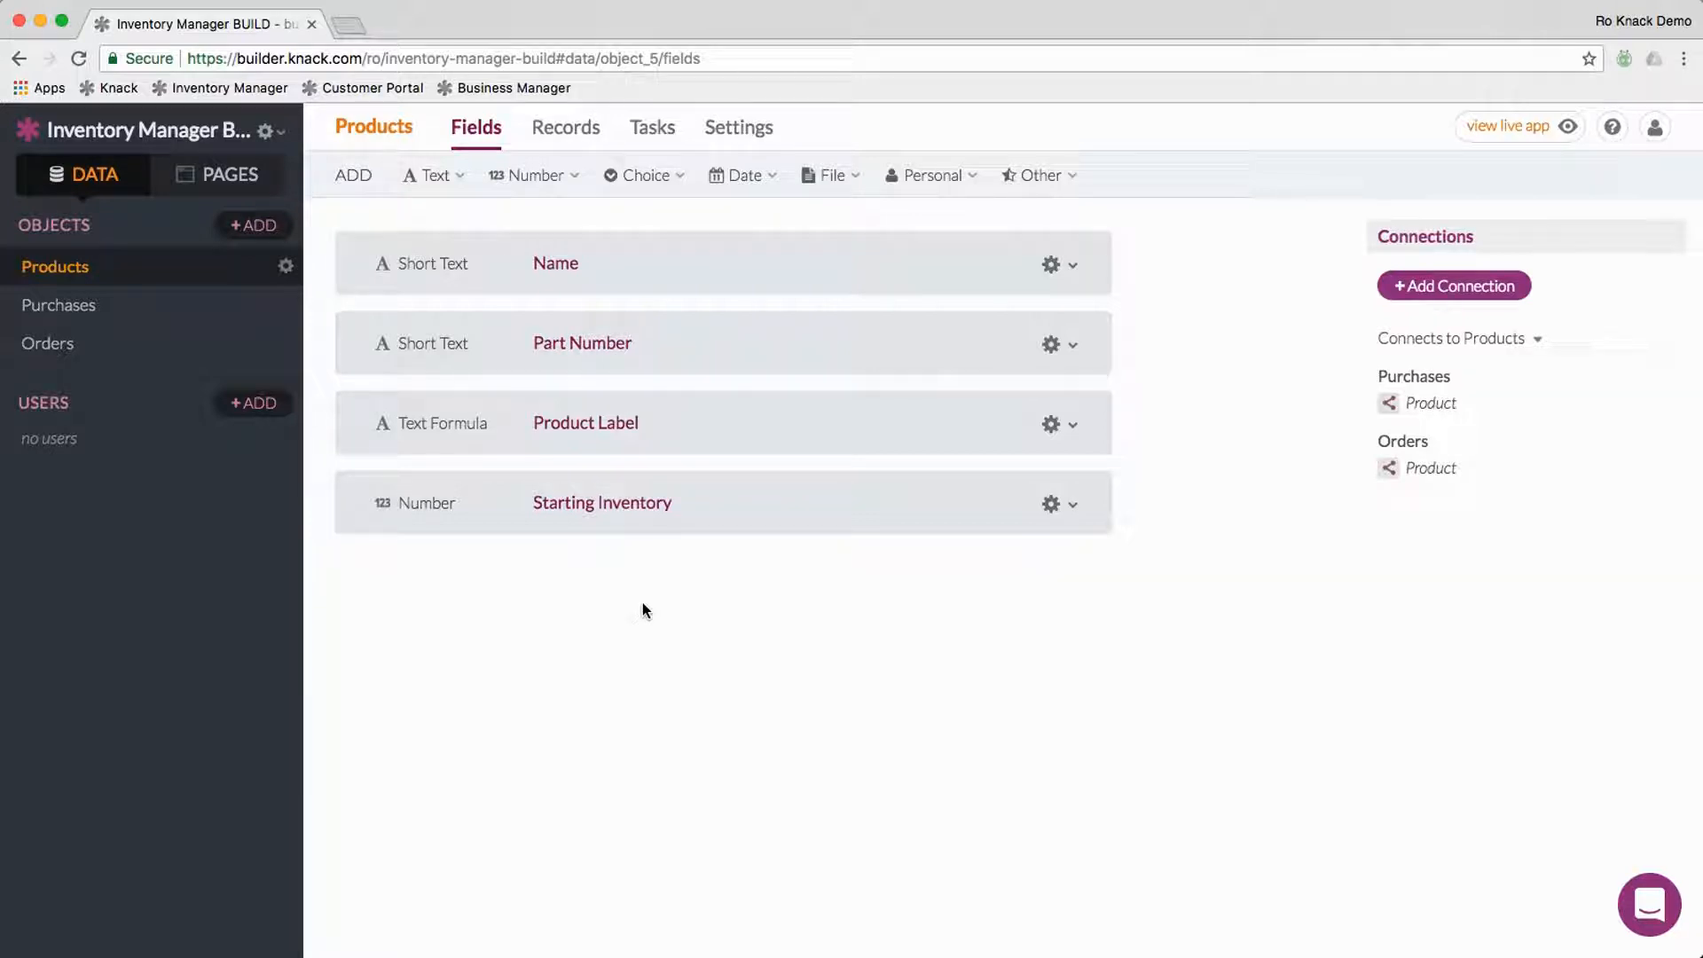
pyautogui.click(565, 182)
pyautogui.click(60, 306)
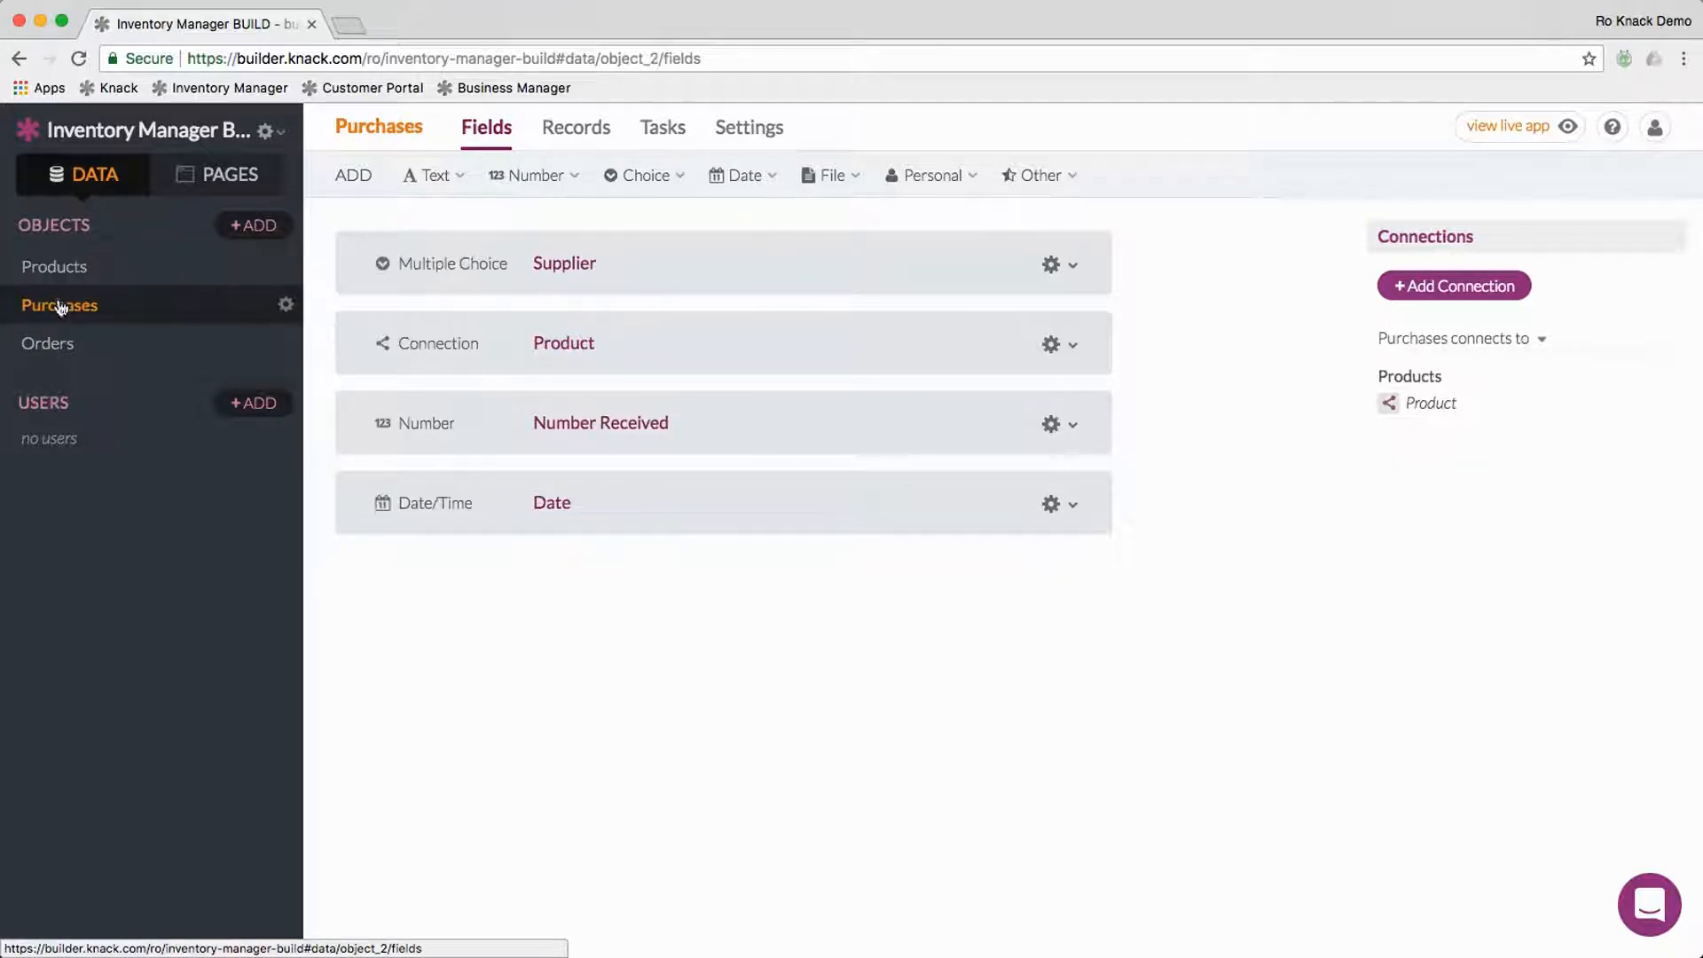
# Step: Review the Orders object's fields, records and new record form with its product choices, without adding a record
pyautogui.click(48, 346)
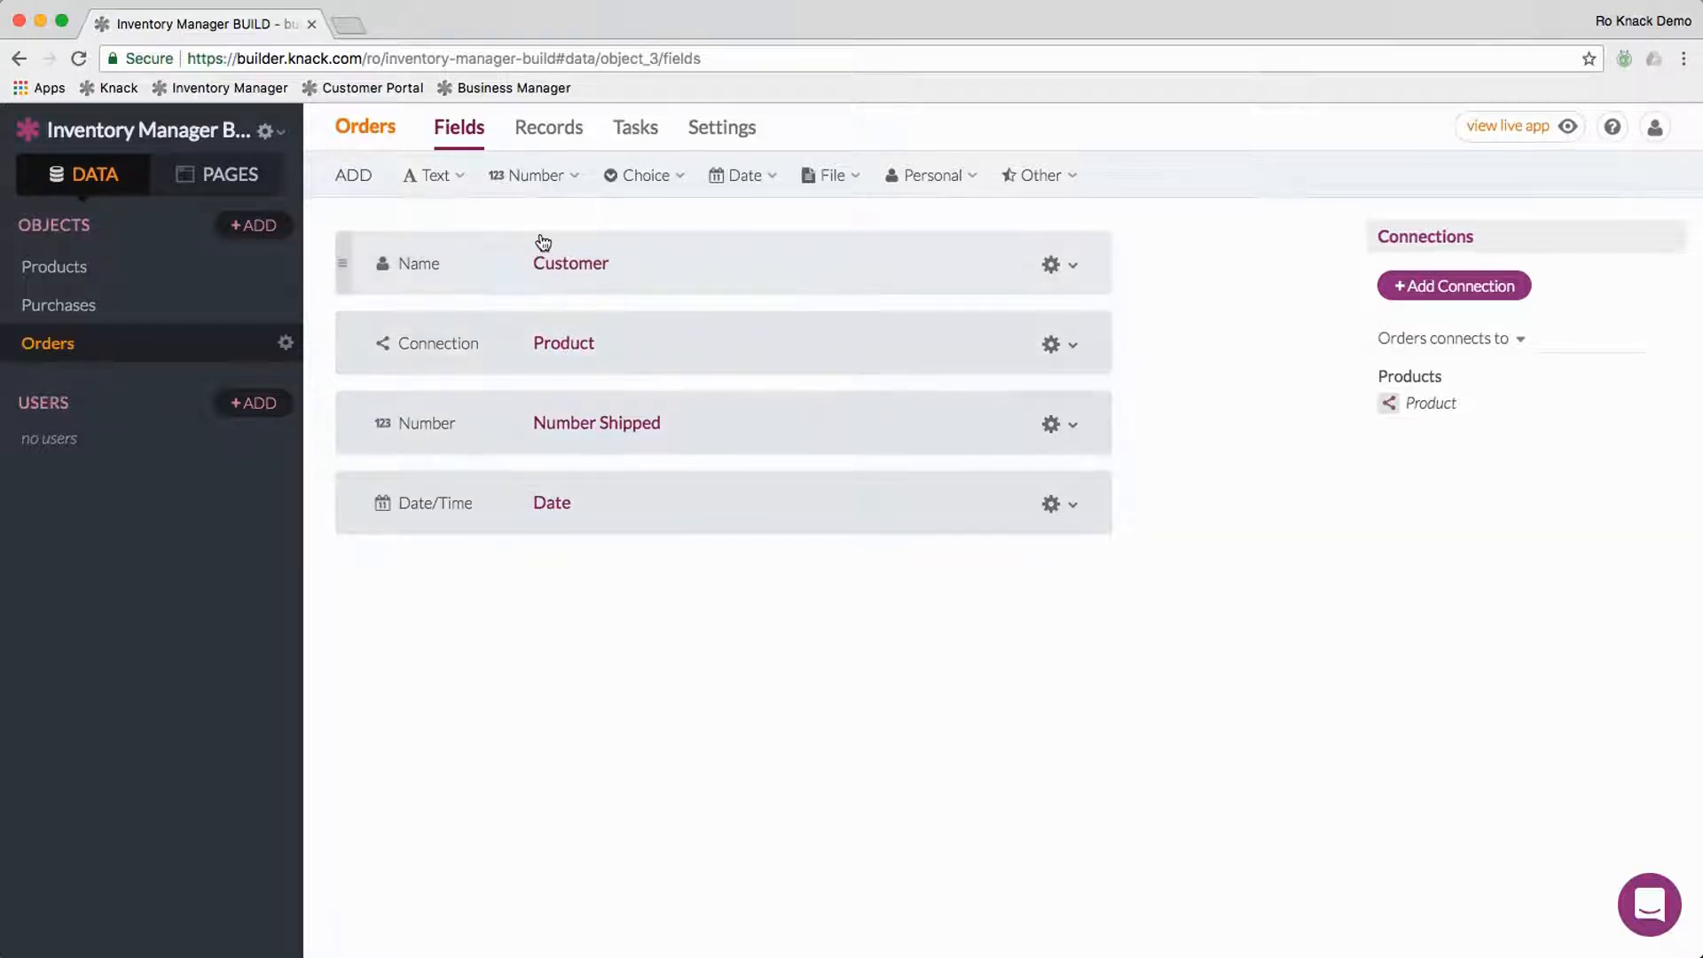
pyautogui.click(550, 128)
pyautogui.click(420, 180)
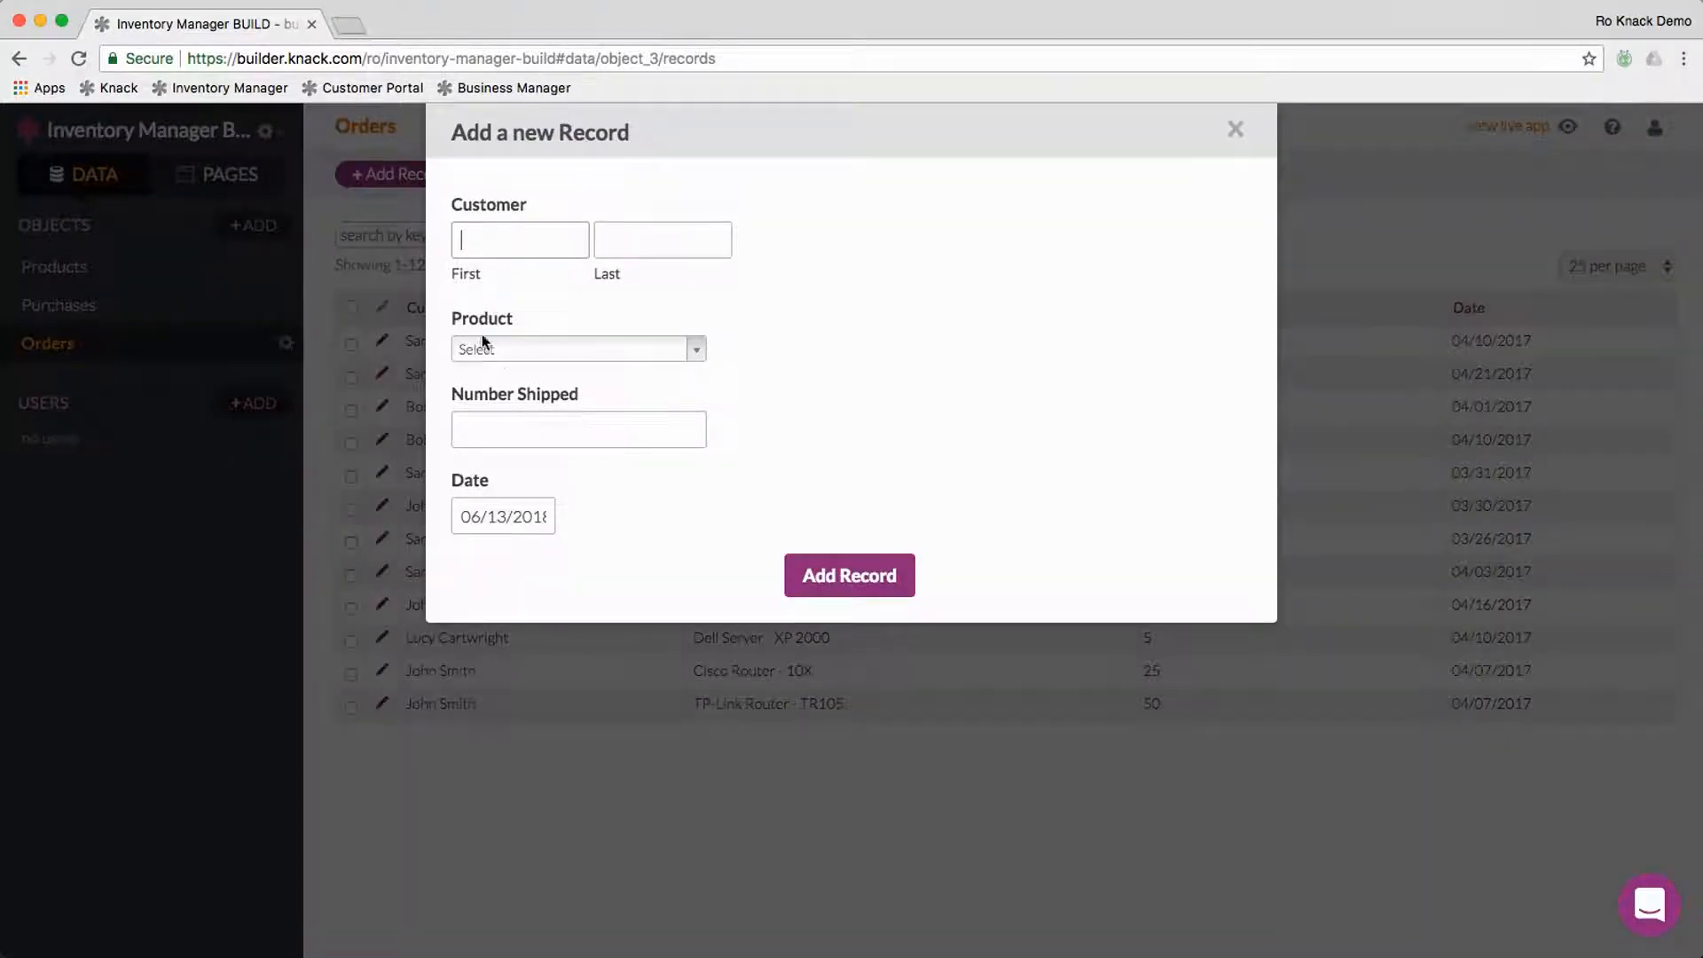
pyautogui.click(556, 350)
pyautogui.click(643, 778)
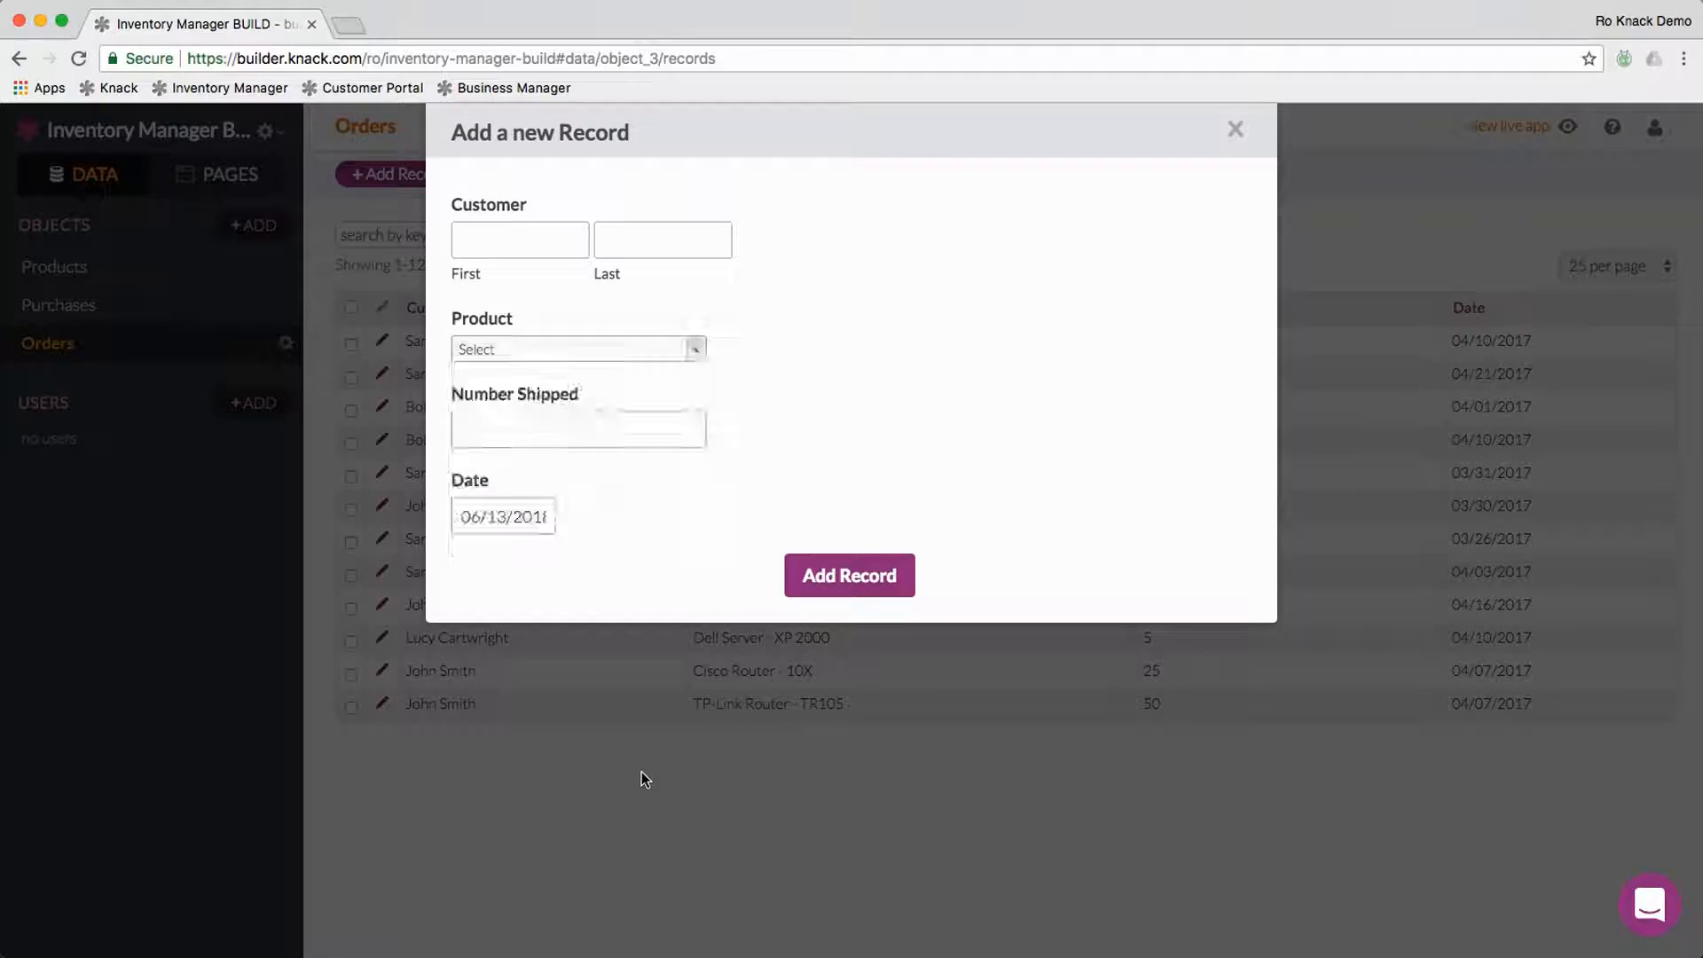
pyautogui.click(642, 779)
pyautogui.click(457, 134)
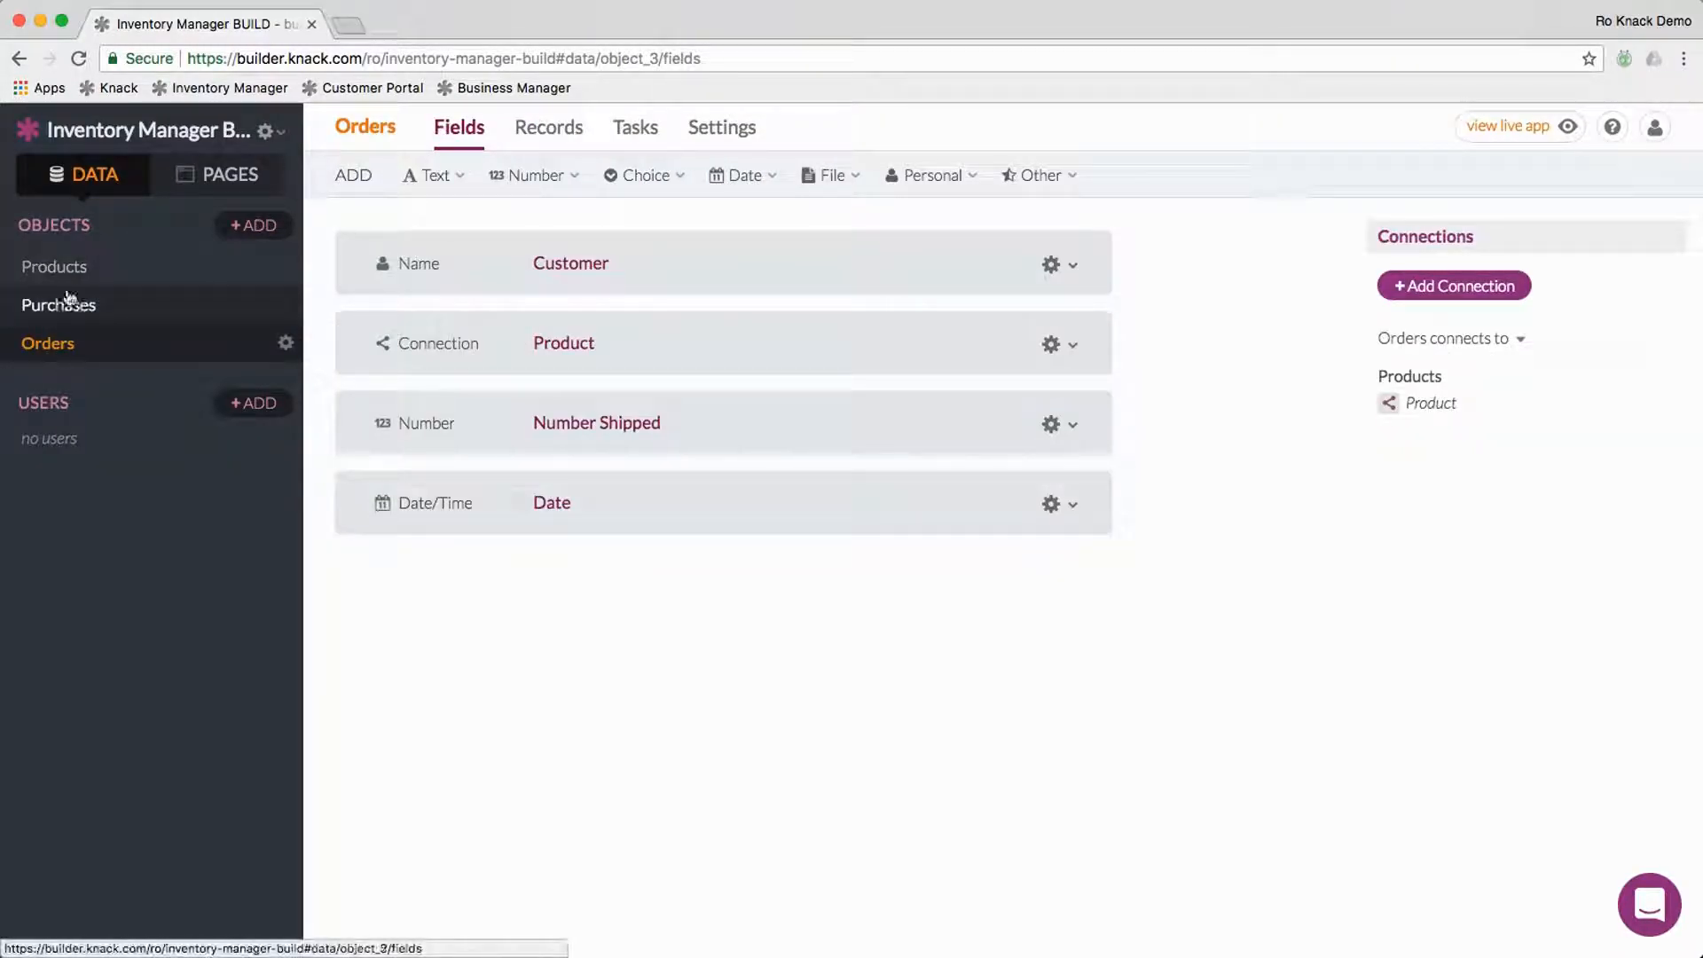
# Step: Add a Sum field named Received to the Products object, summing Purchase (Product) > Number Received
pyautogui.moveTo(351, 373)
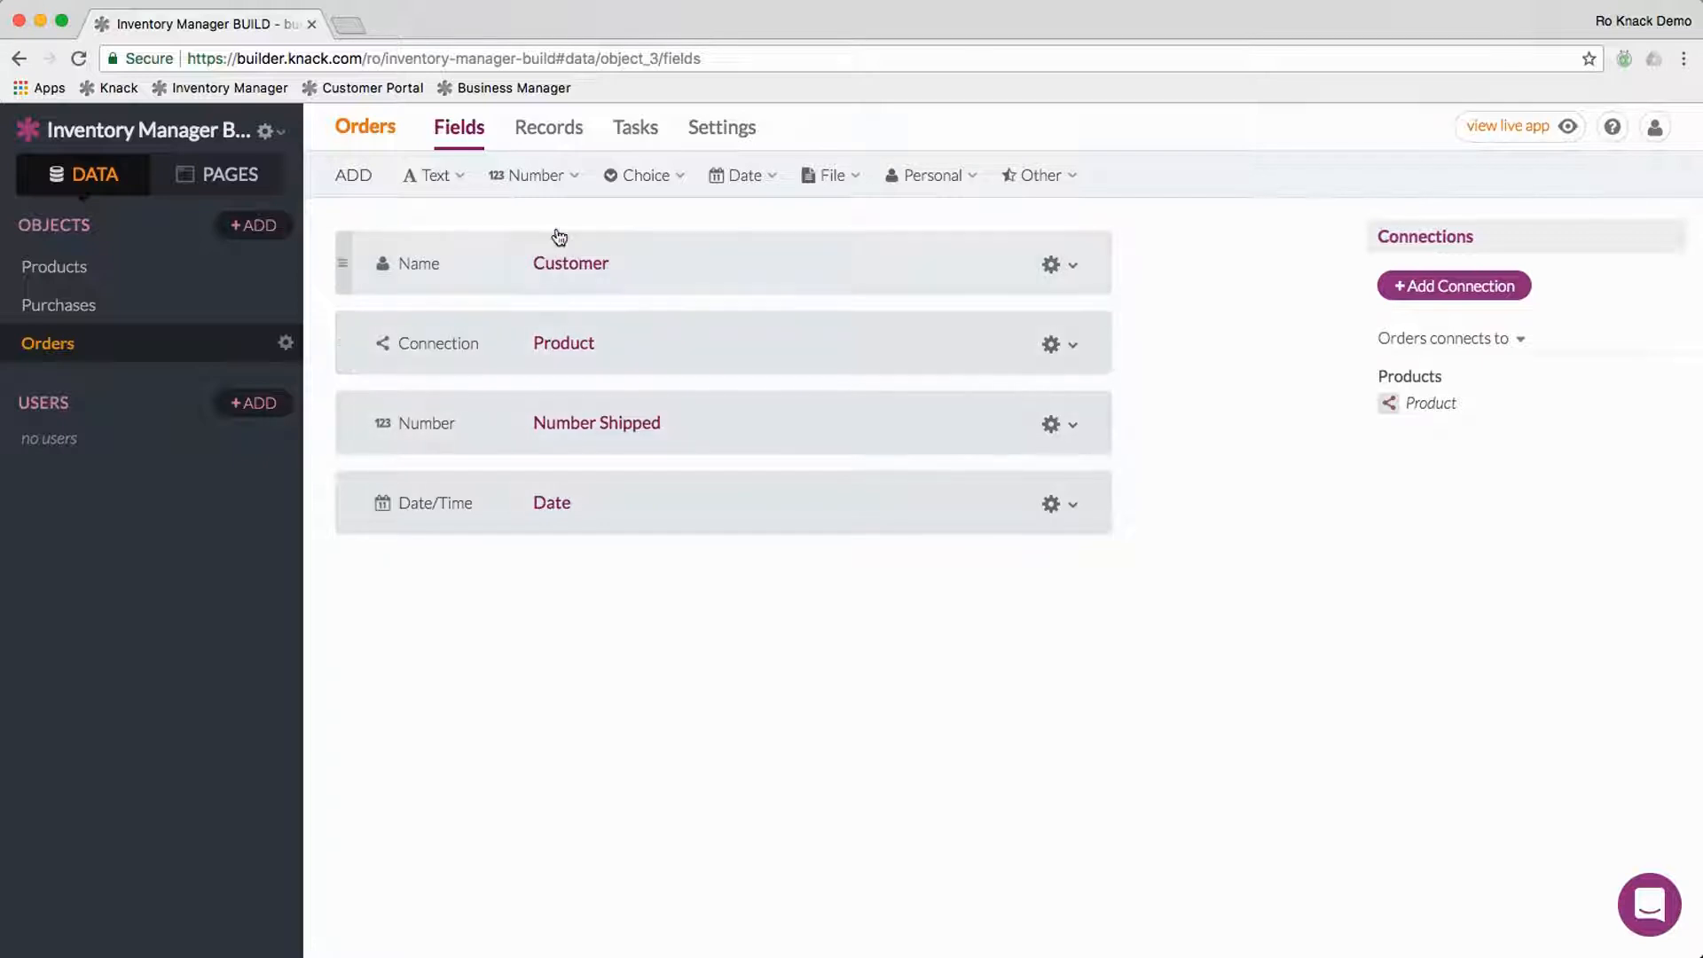
pyautogui.click(85, 282)
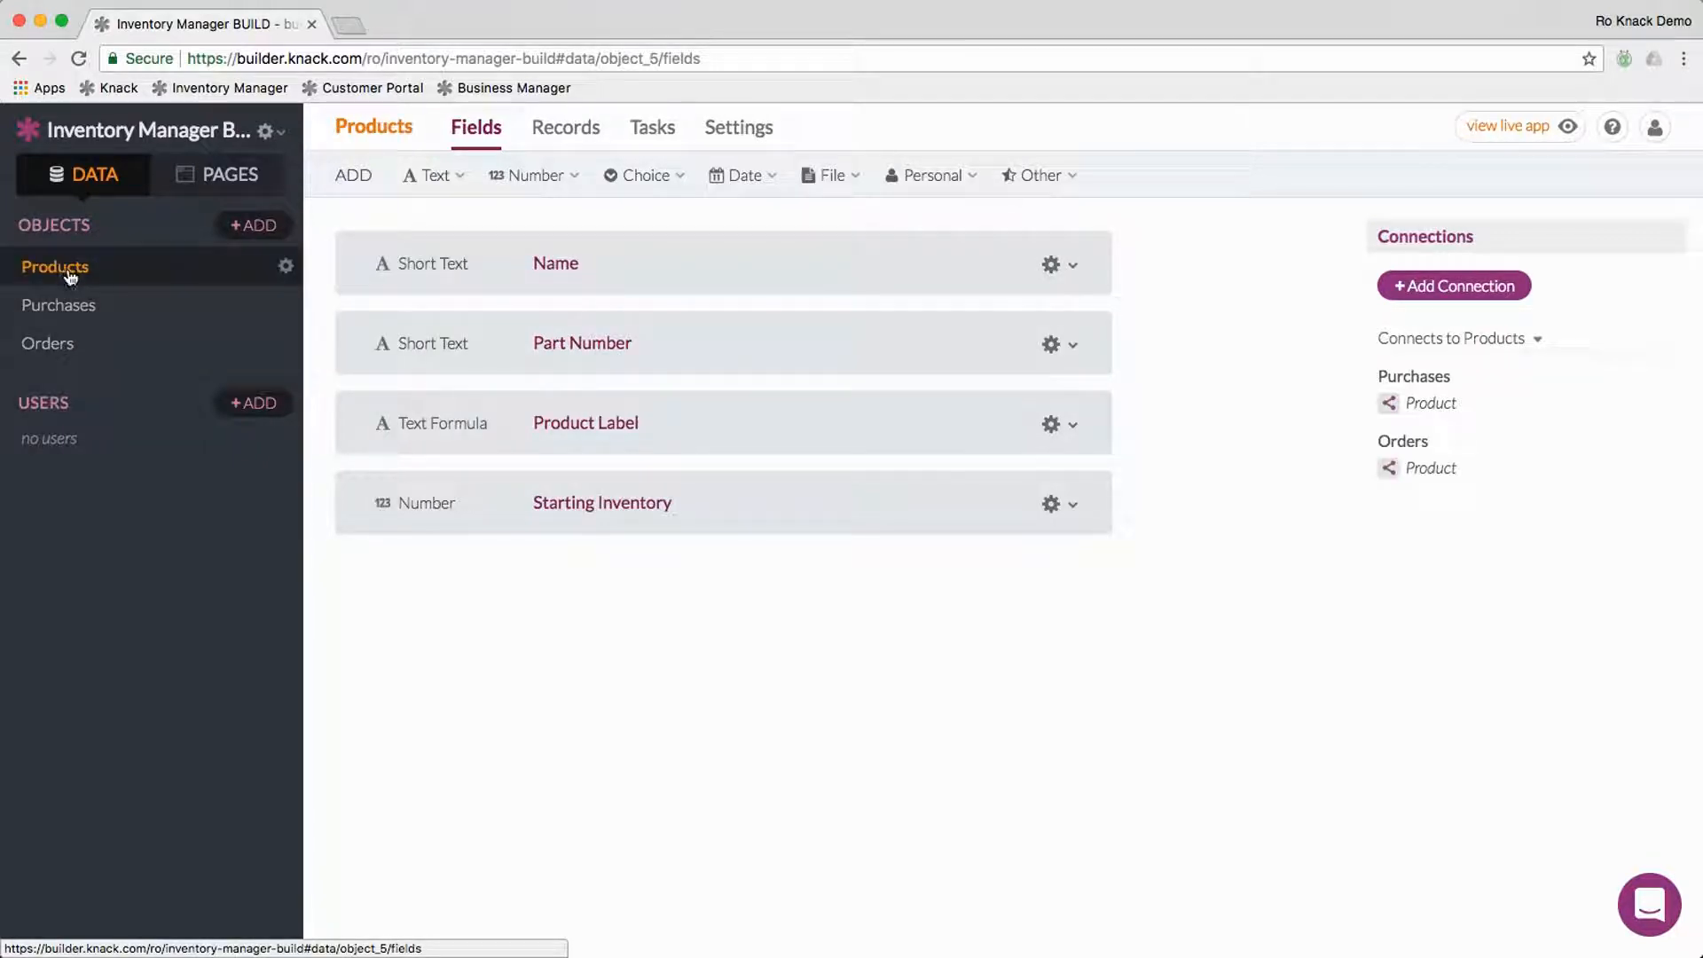
pyautogui.click(541, 177)
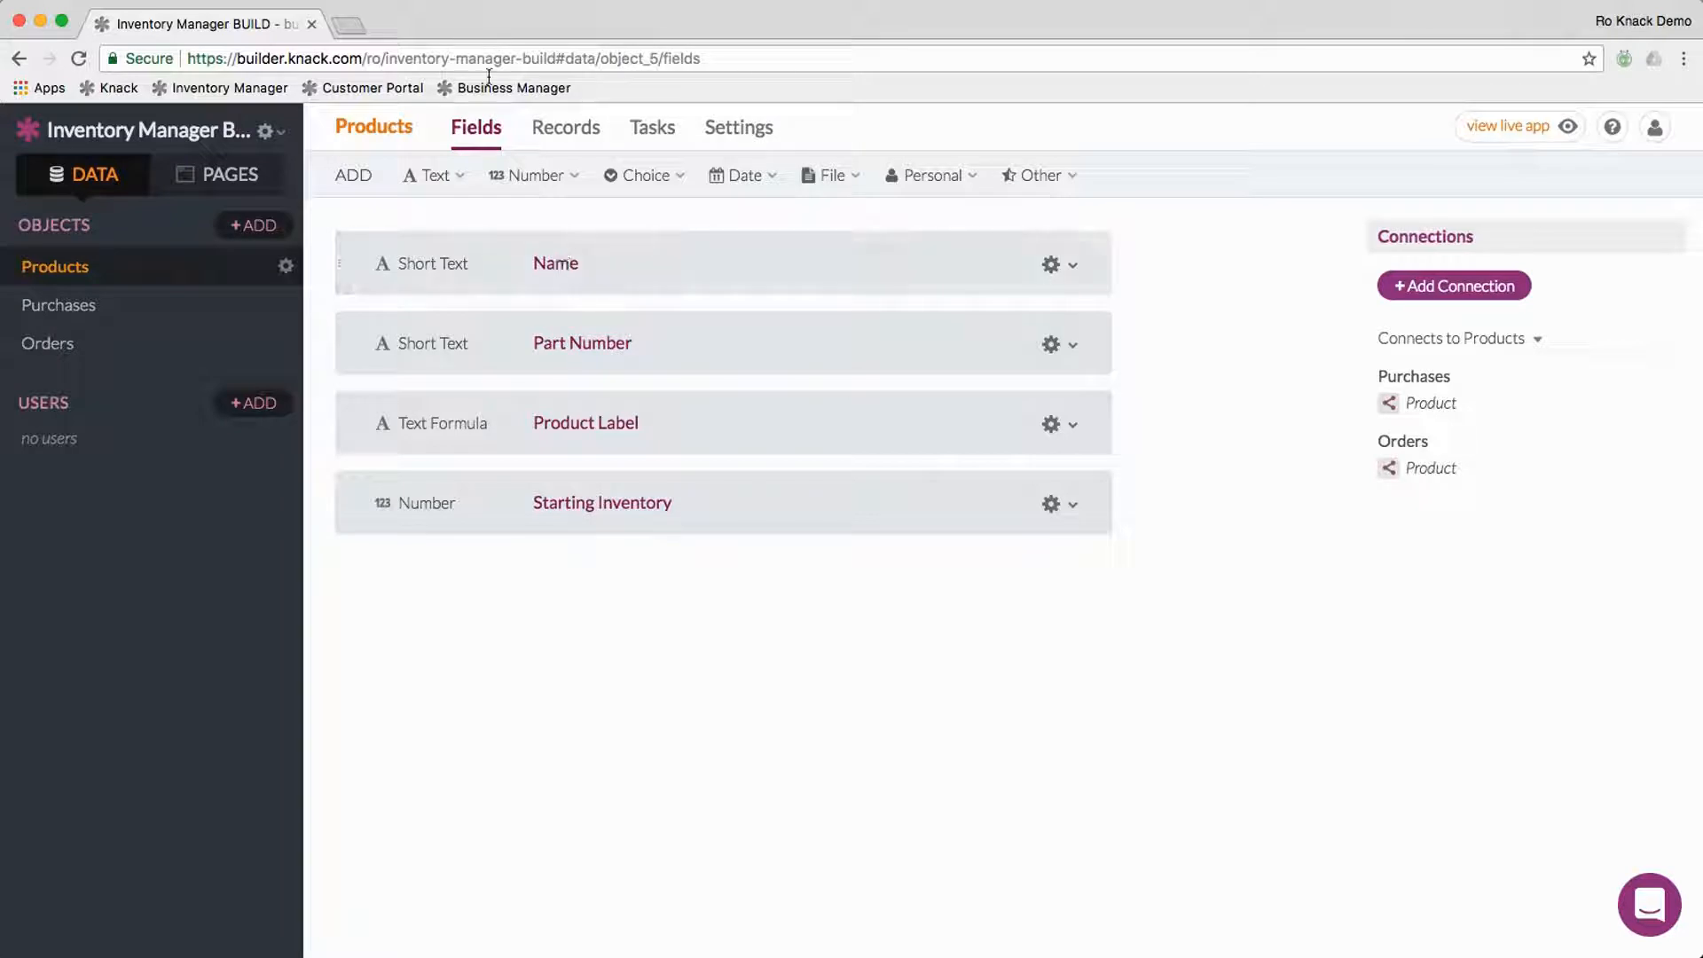
pyautogui.click(566, 178)
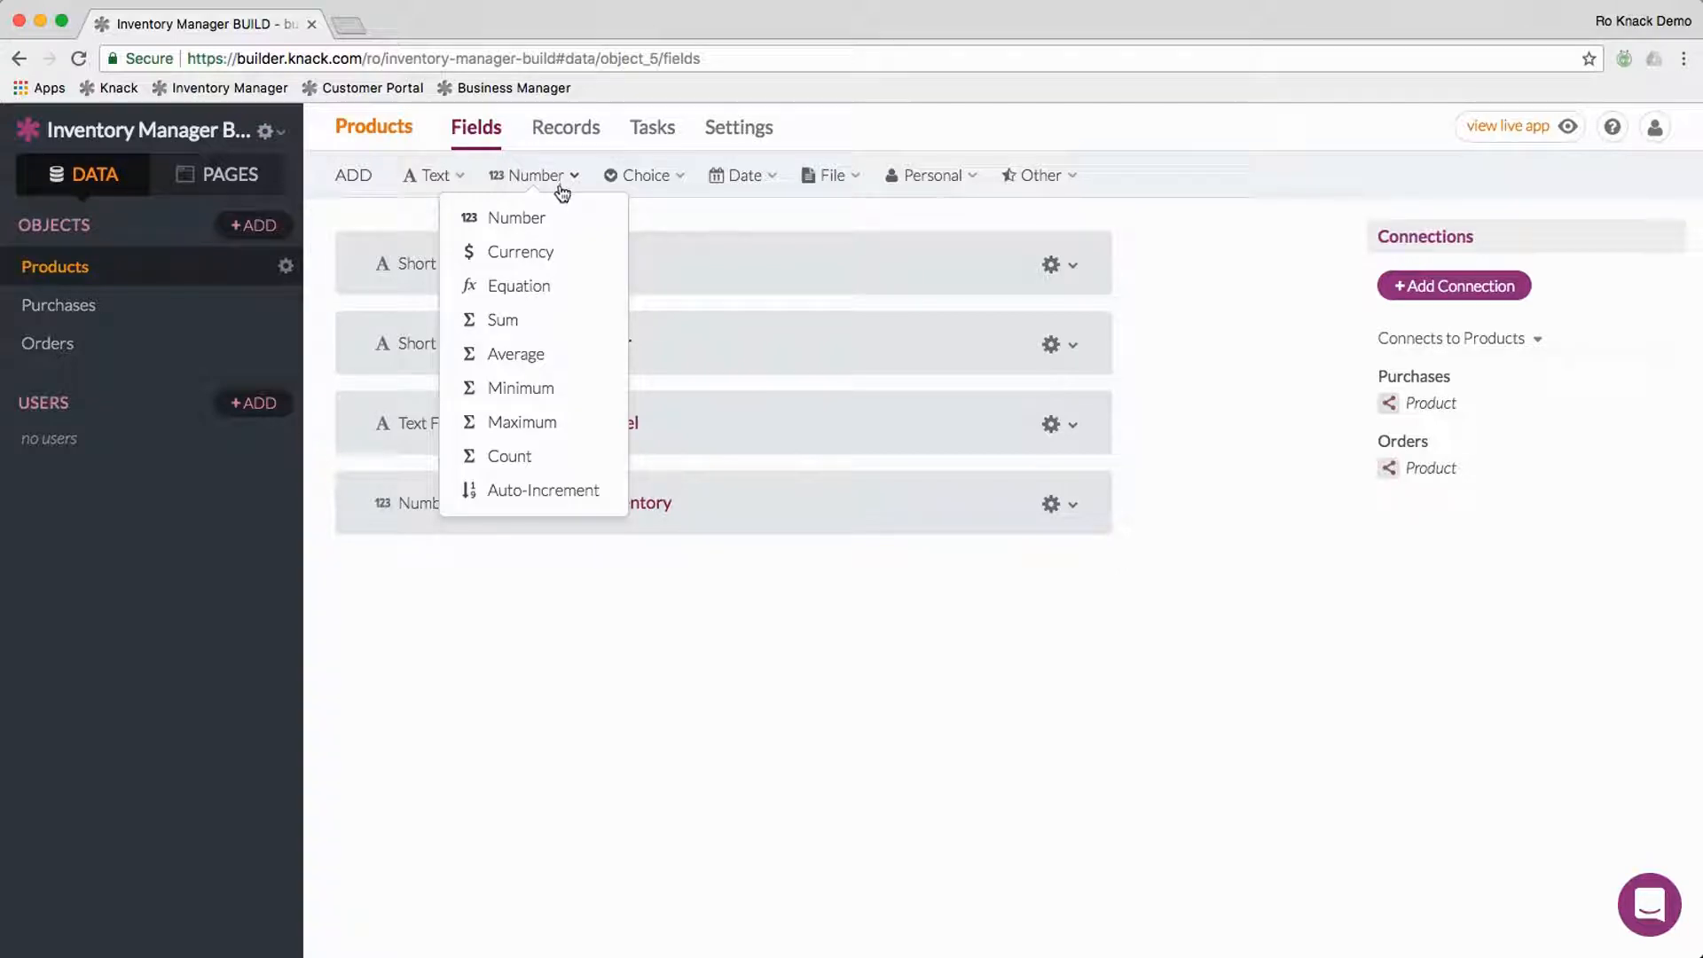
pyautogui.click(552, 322)
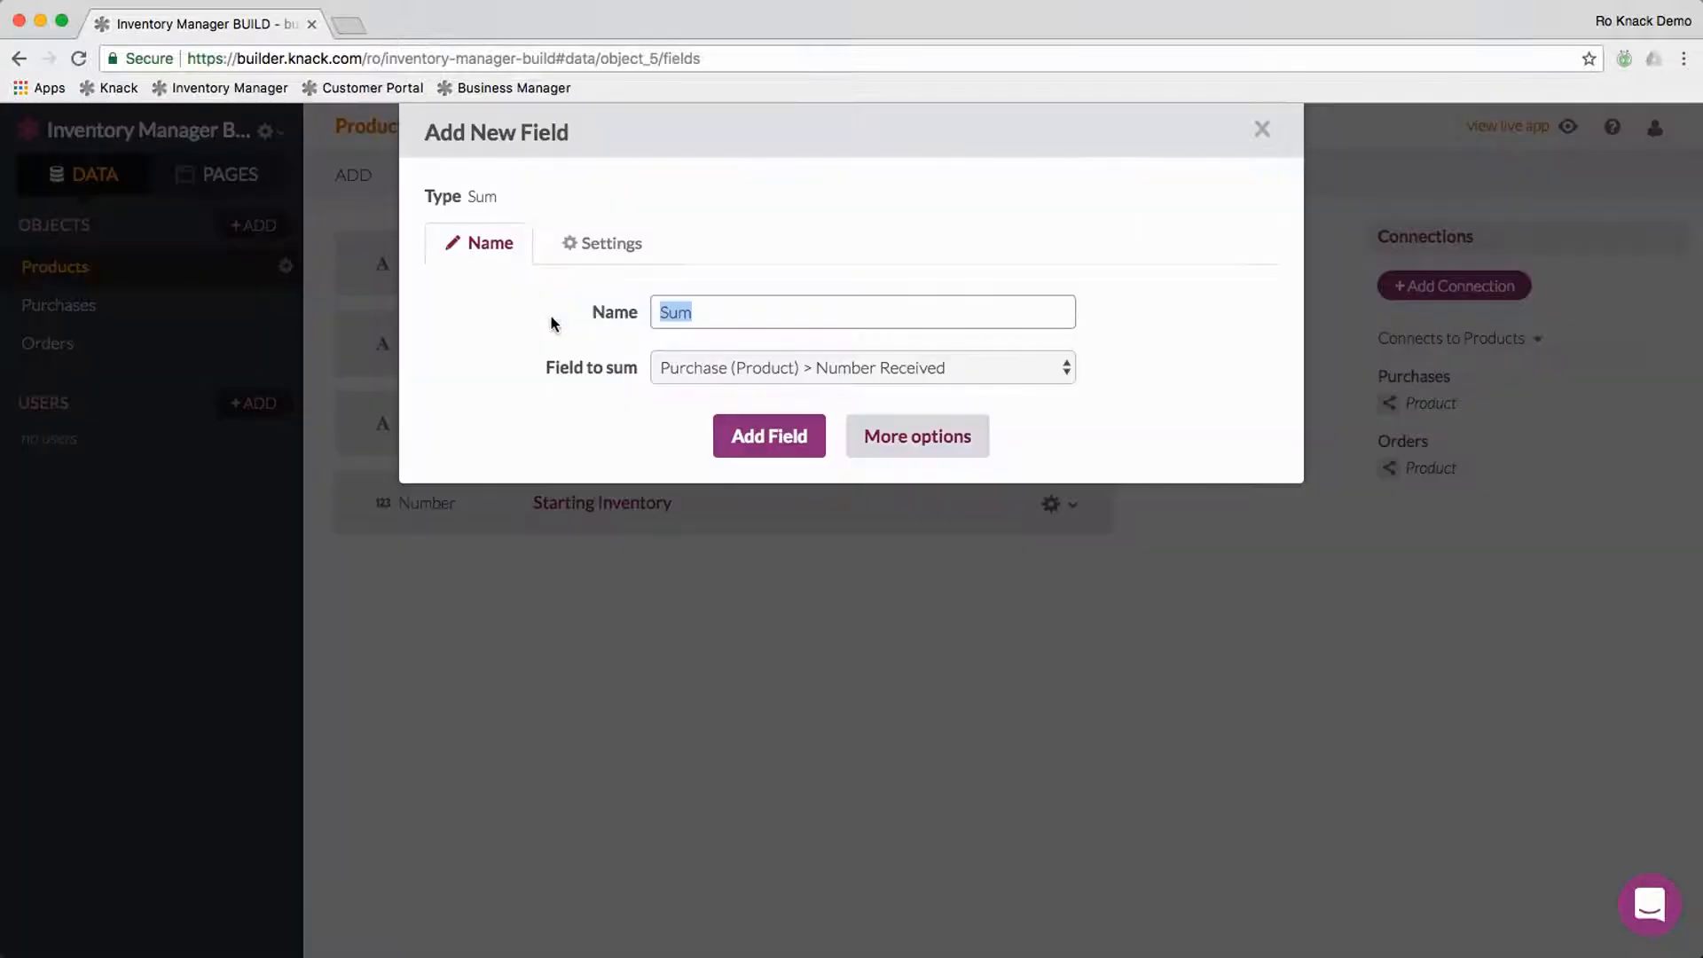
pyautogui.click(792, 369)
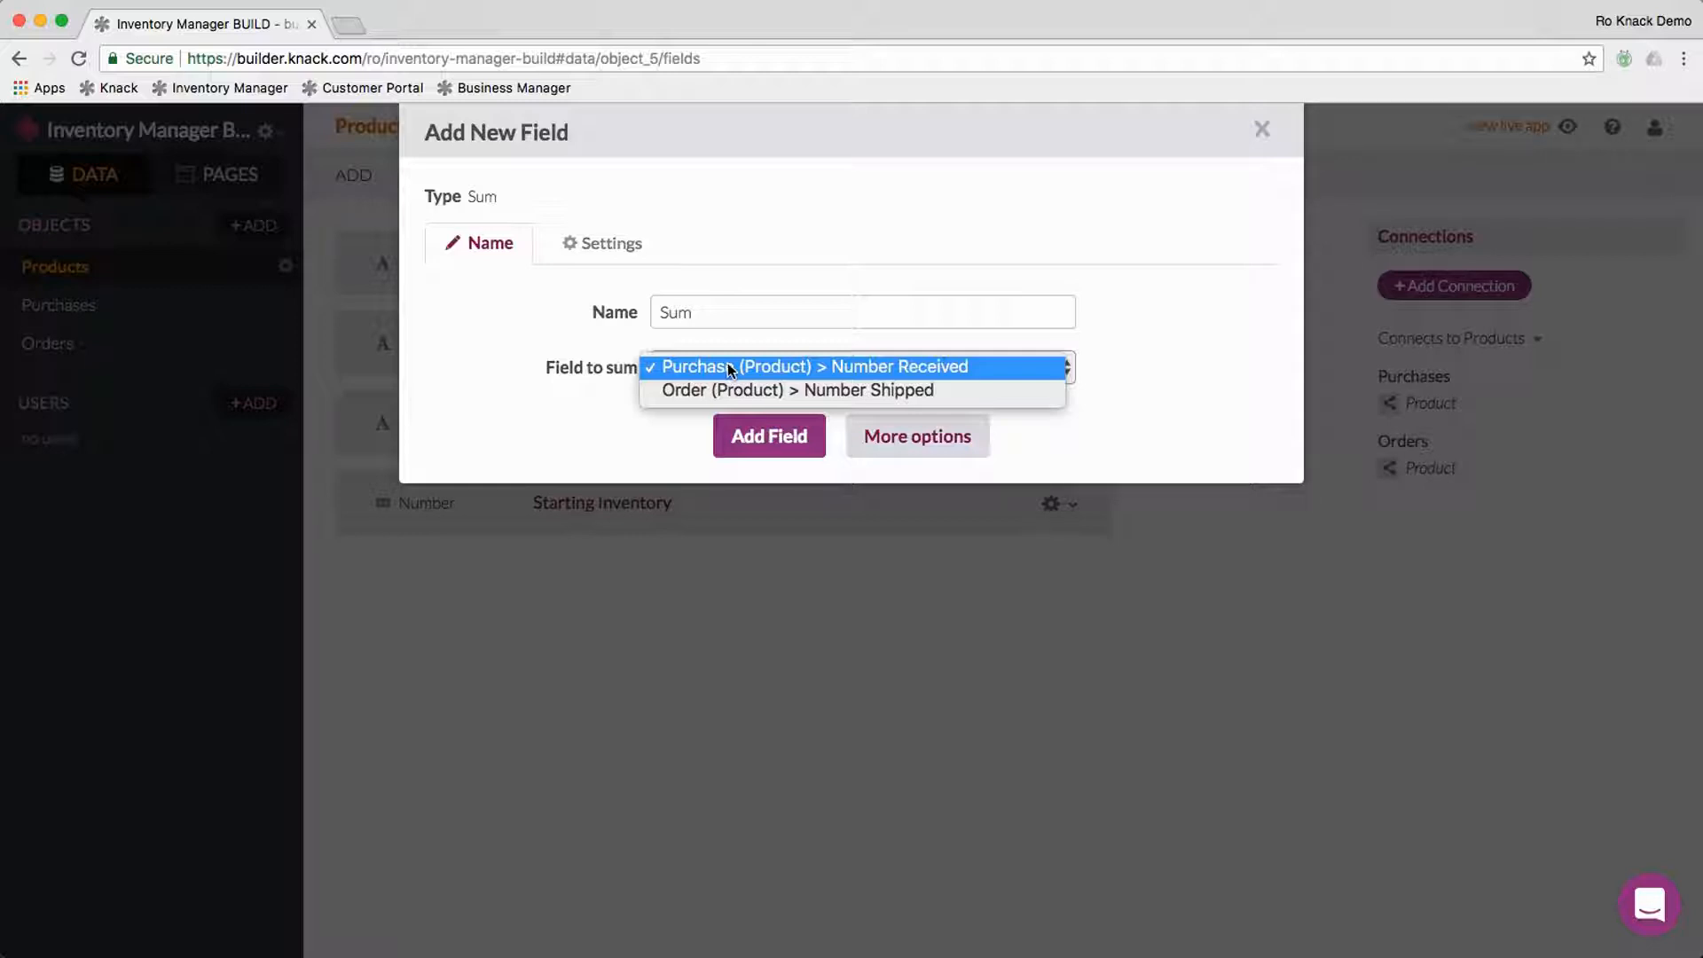
pyautogui.click(882, 364)
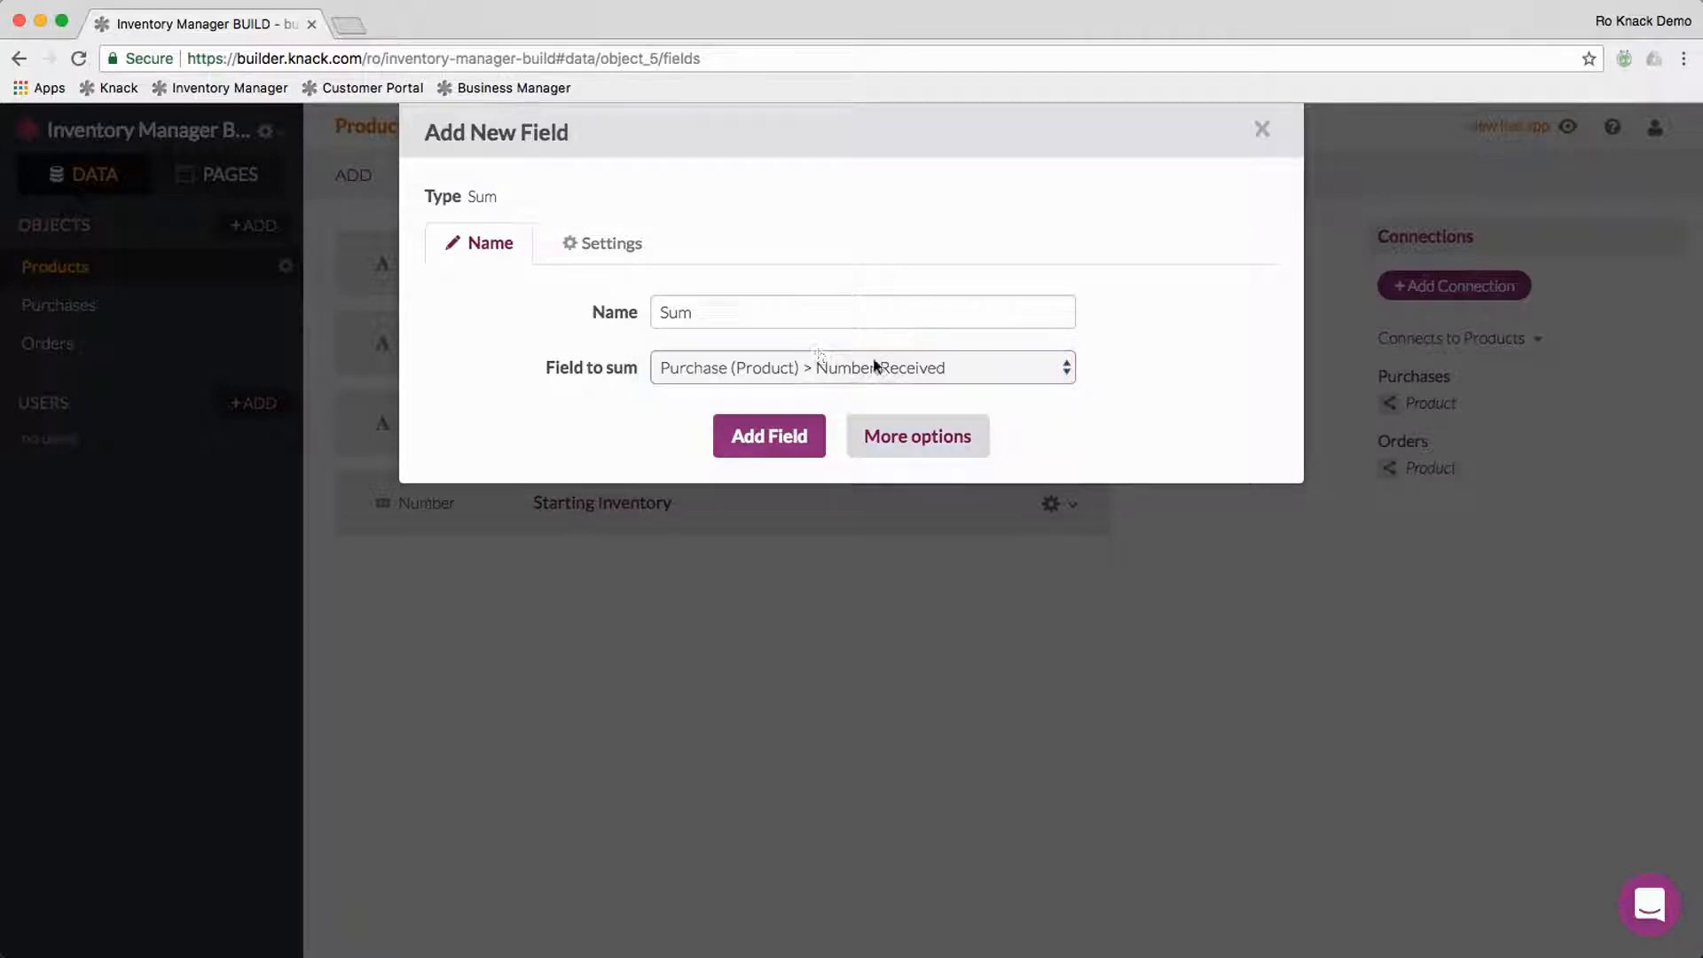
pyautogui.doubleClick(704, 316)
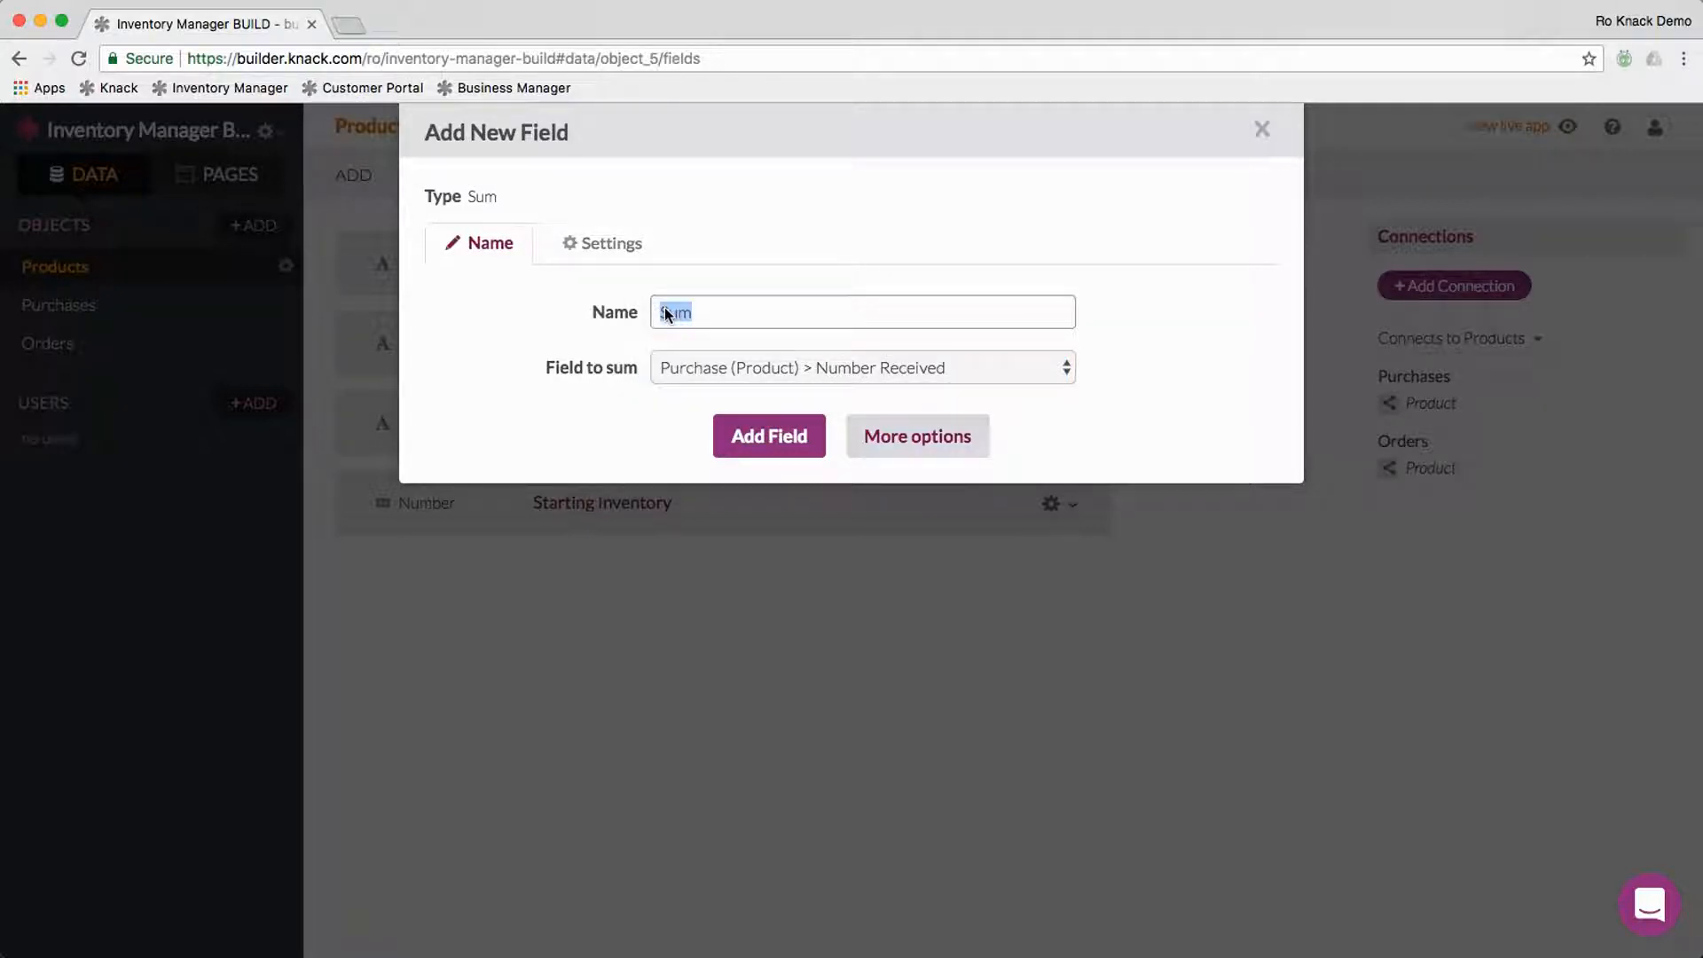
pyautogui.write('Received')
pyautogui.click(759, 443)
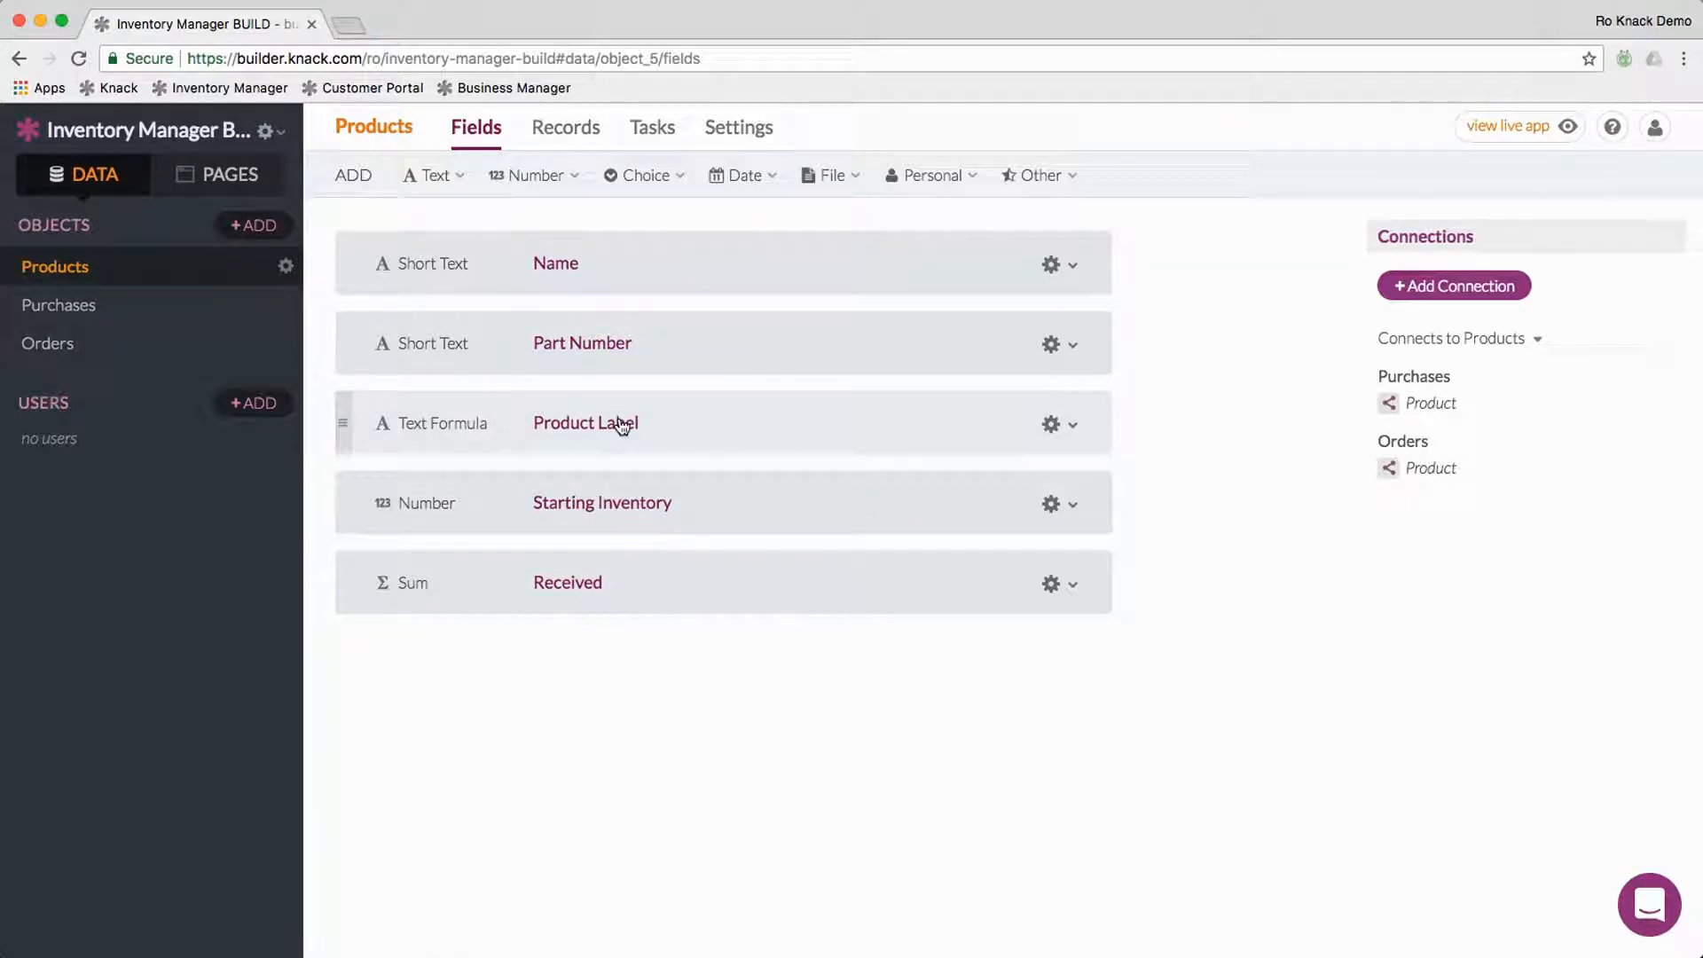
# Step: Add a Sum field named Shipped to the Products object, summing Order (Product) > Number Shipped
pyautogui.moveTo(544, 188)
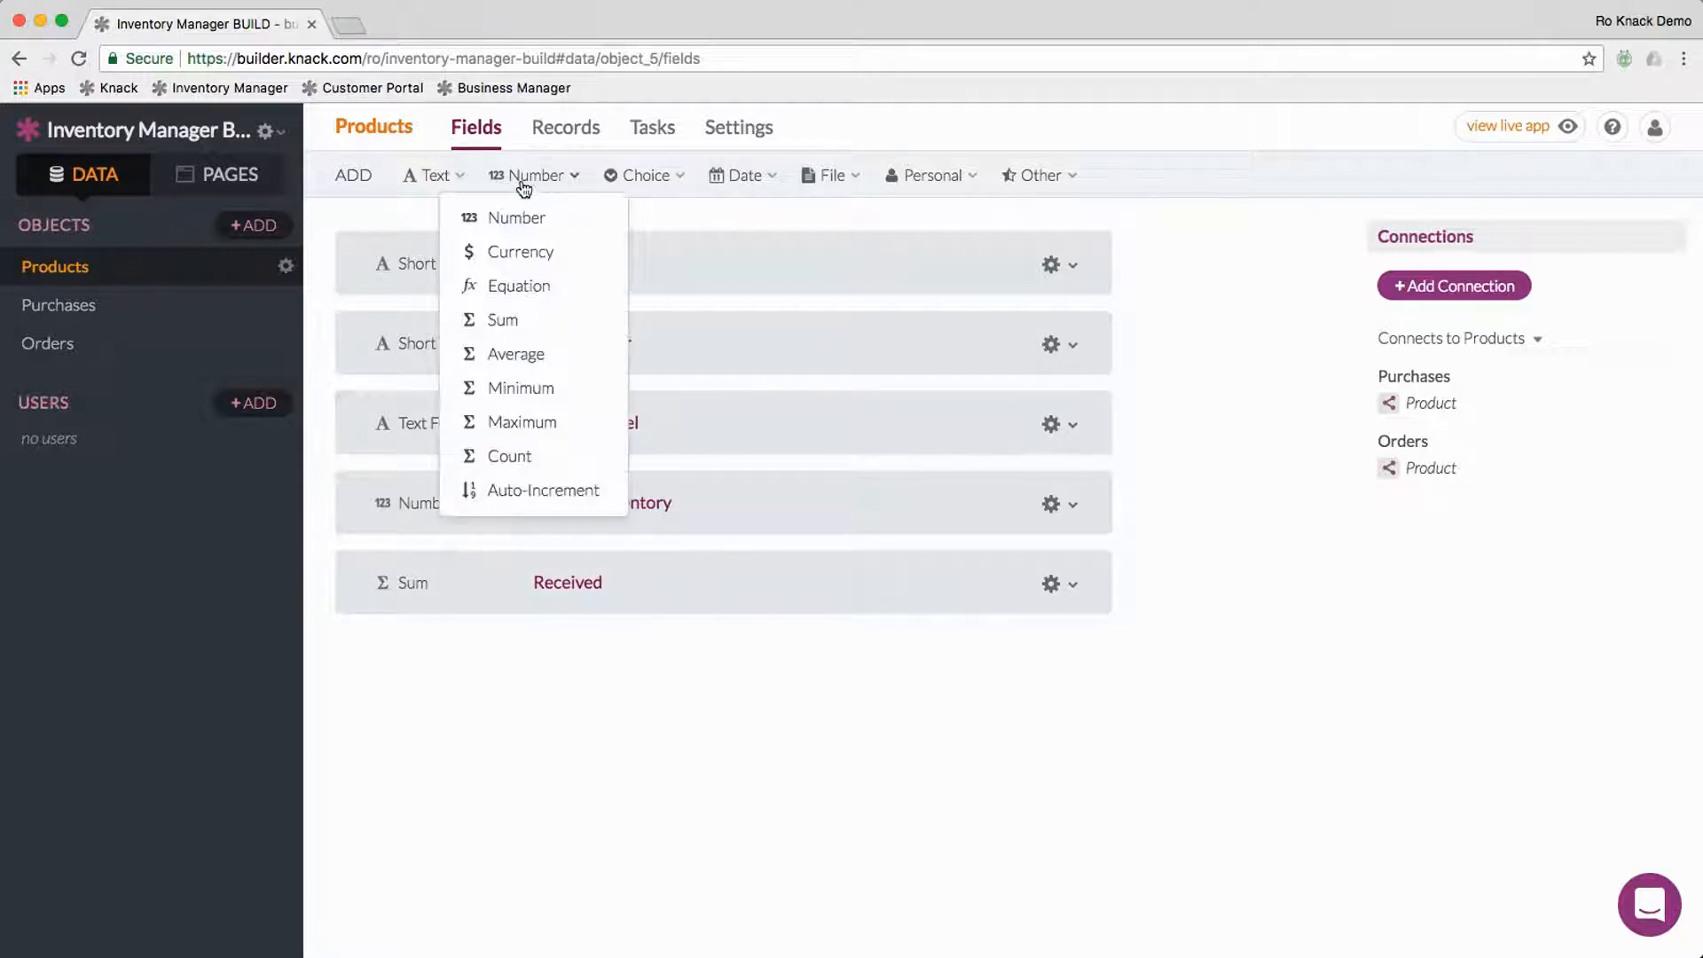
pyautogui.click(521, 321)
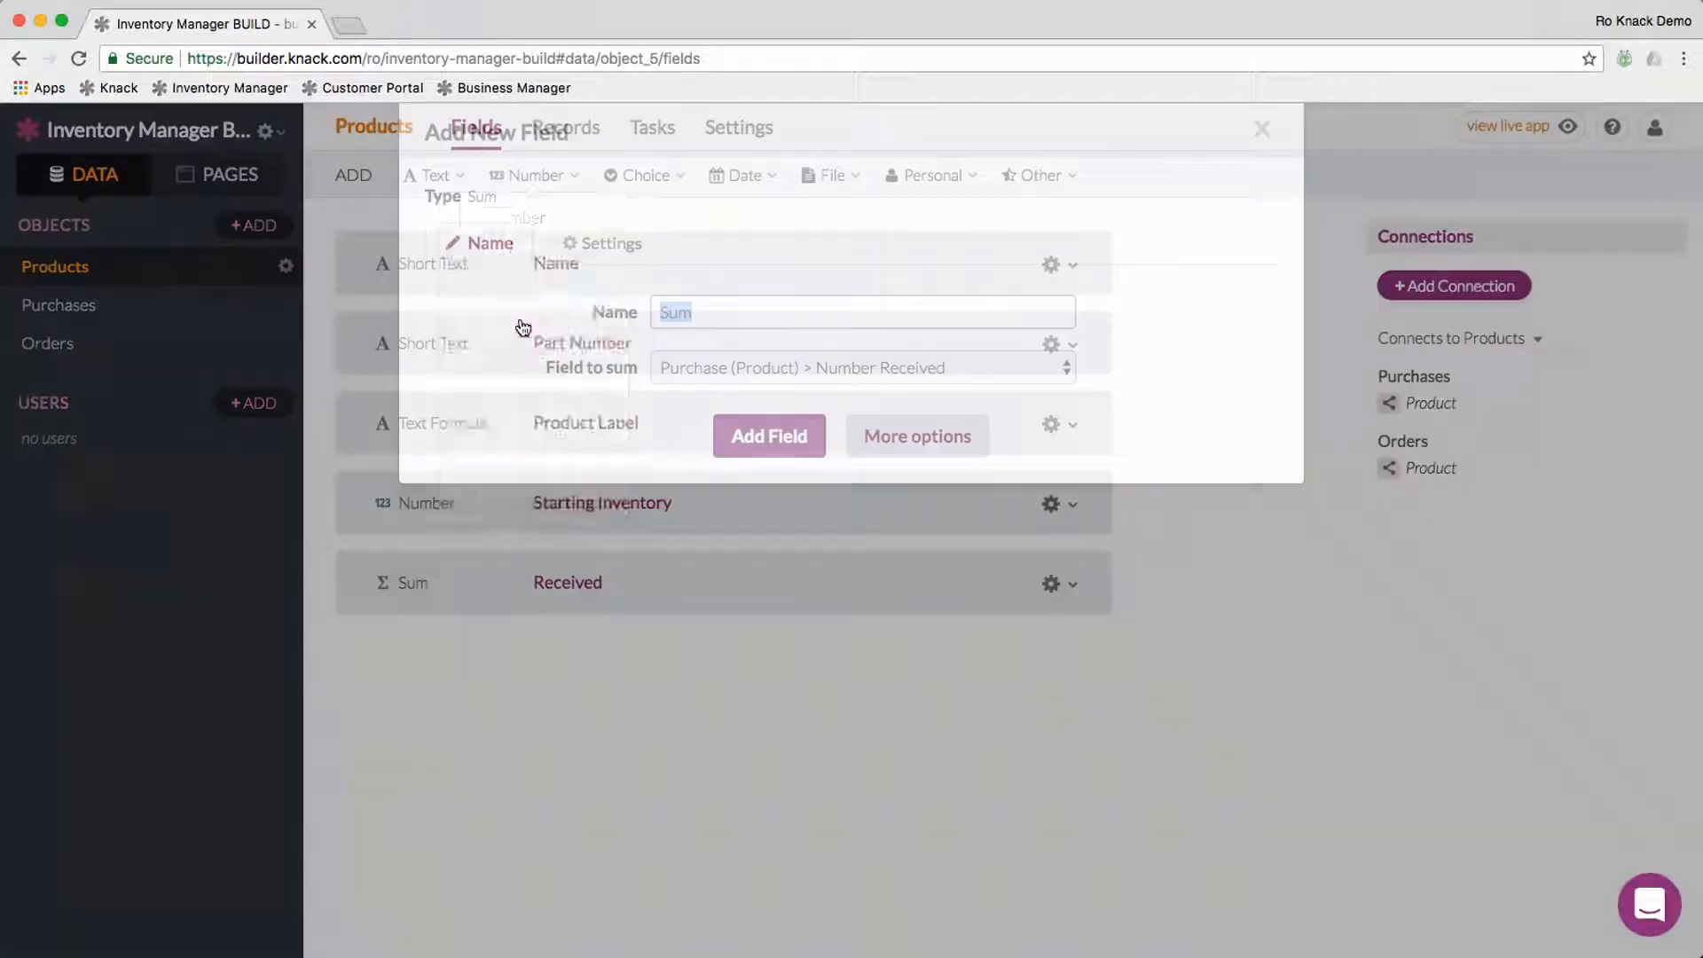
pyautogui.click(742, 369)
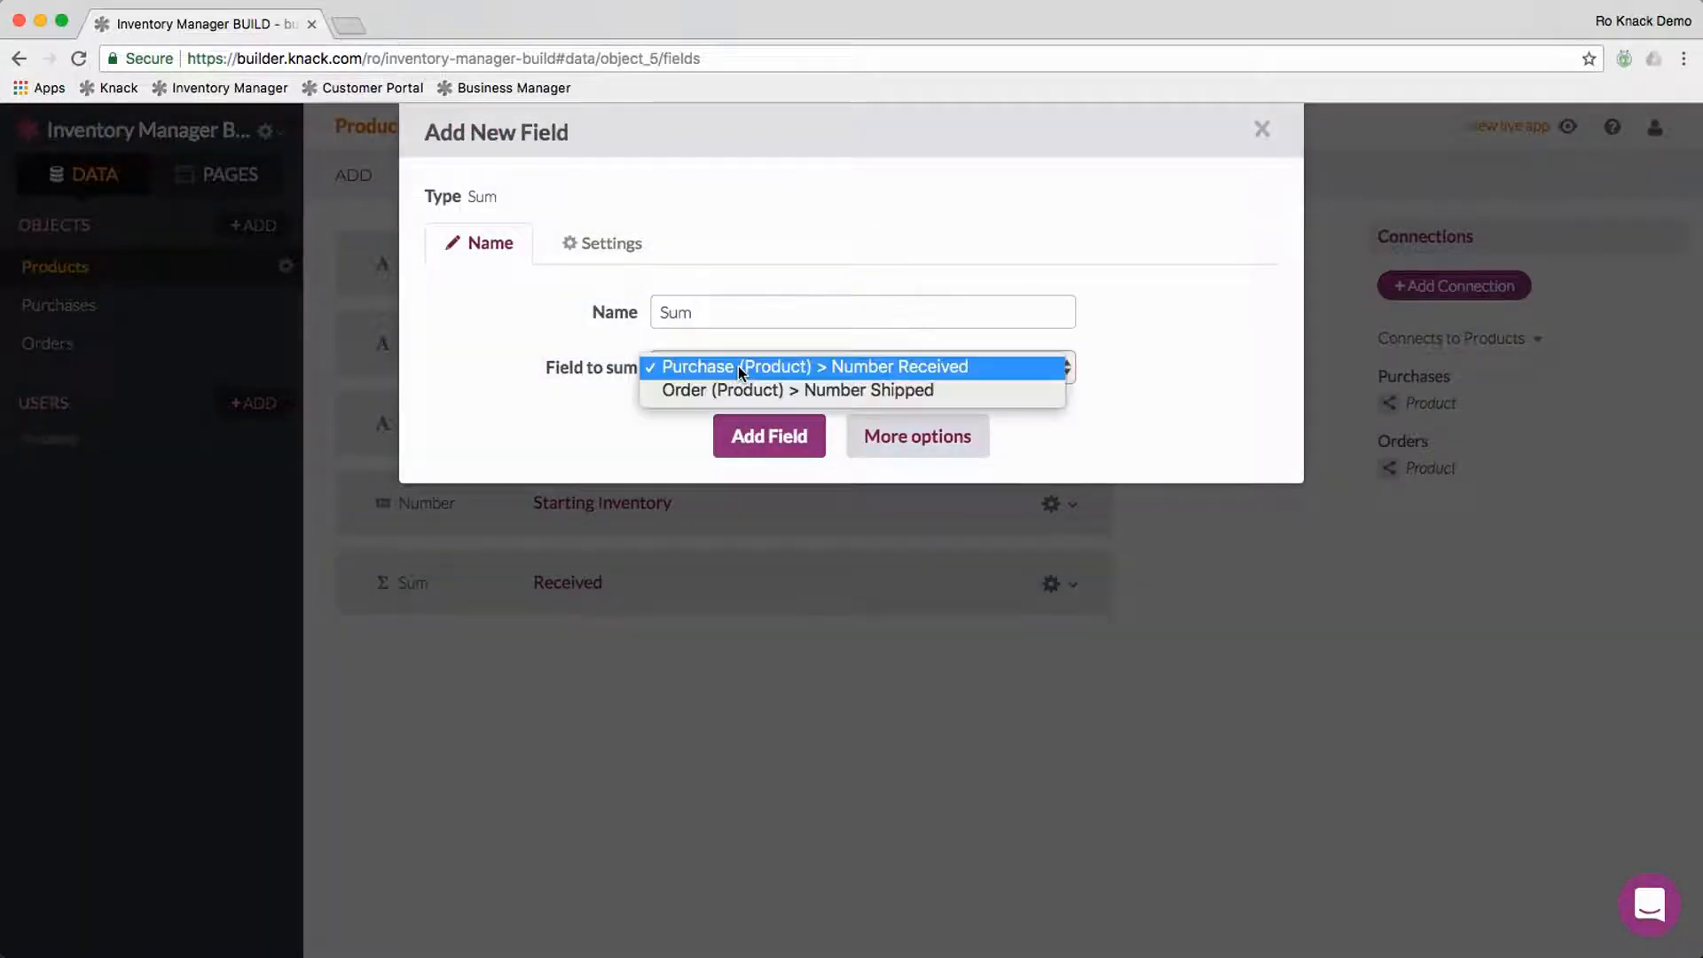
pyautogui.click(698, 392)
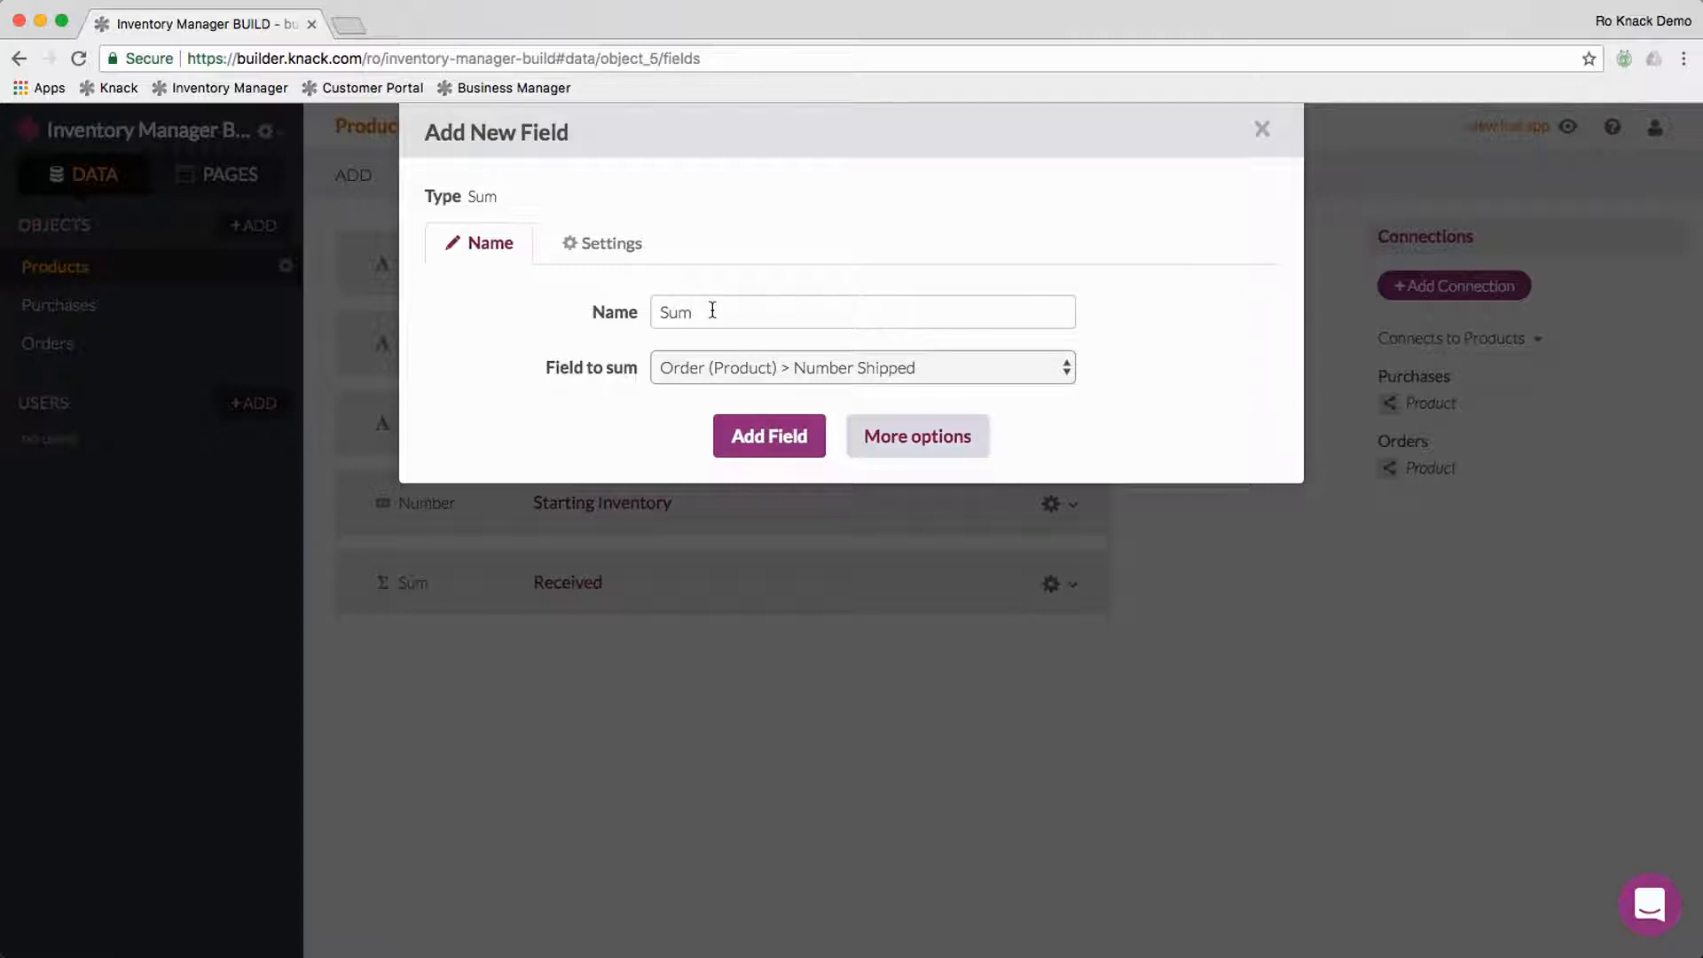
pyautogui.moveTo(710, 311); pyautogui.dragTo(653, 312)
pyautogui.write('Shipped')
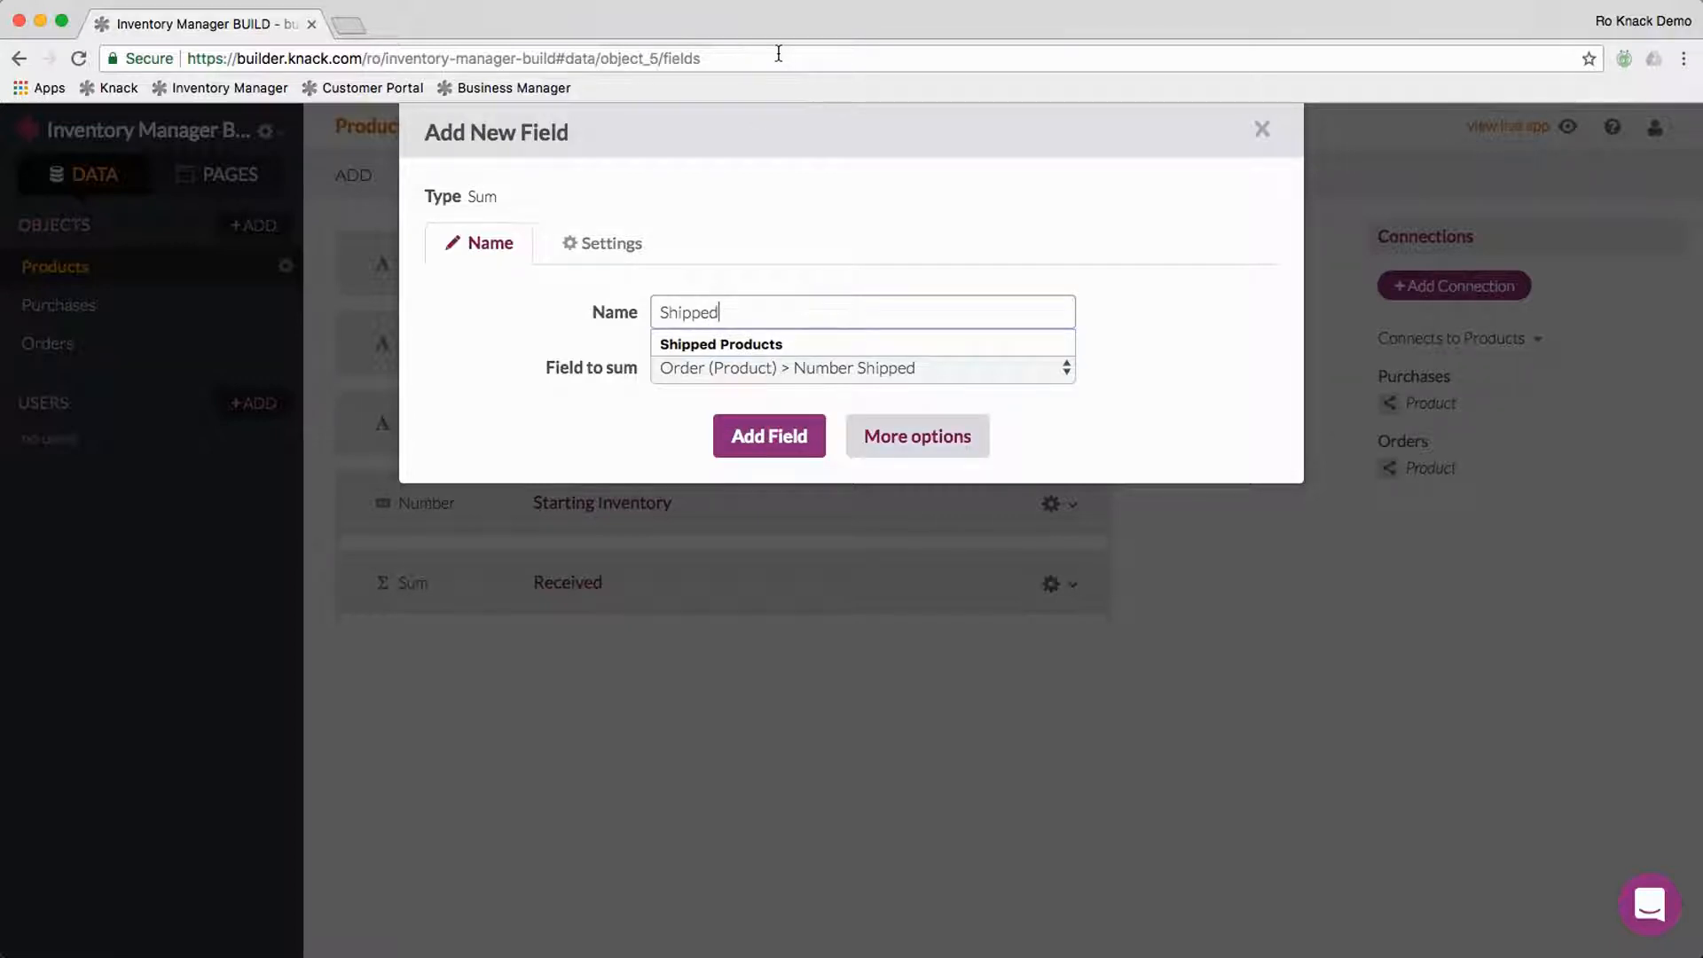
pyautogui.click(713, 278)
pyautogui.click(757, 443)
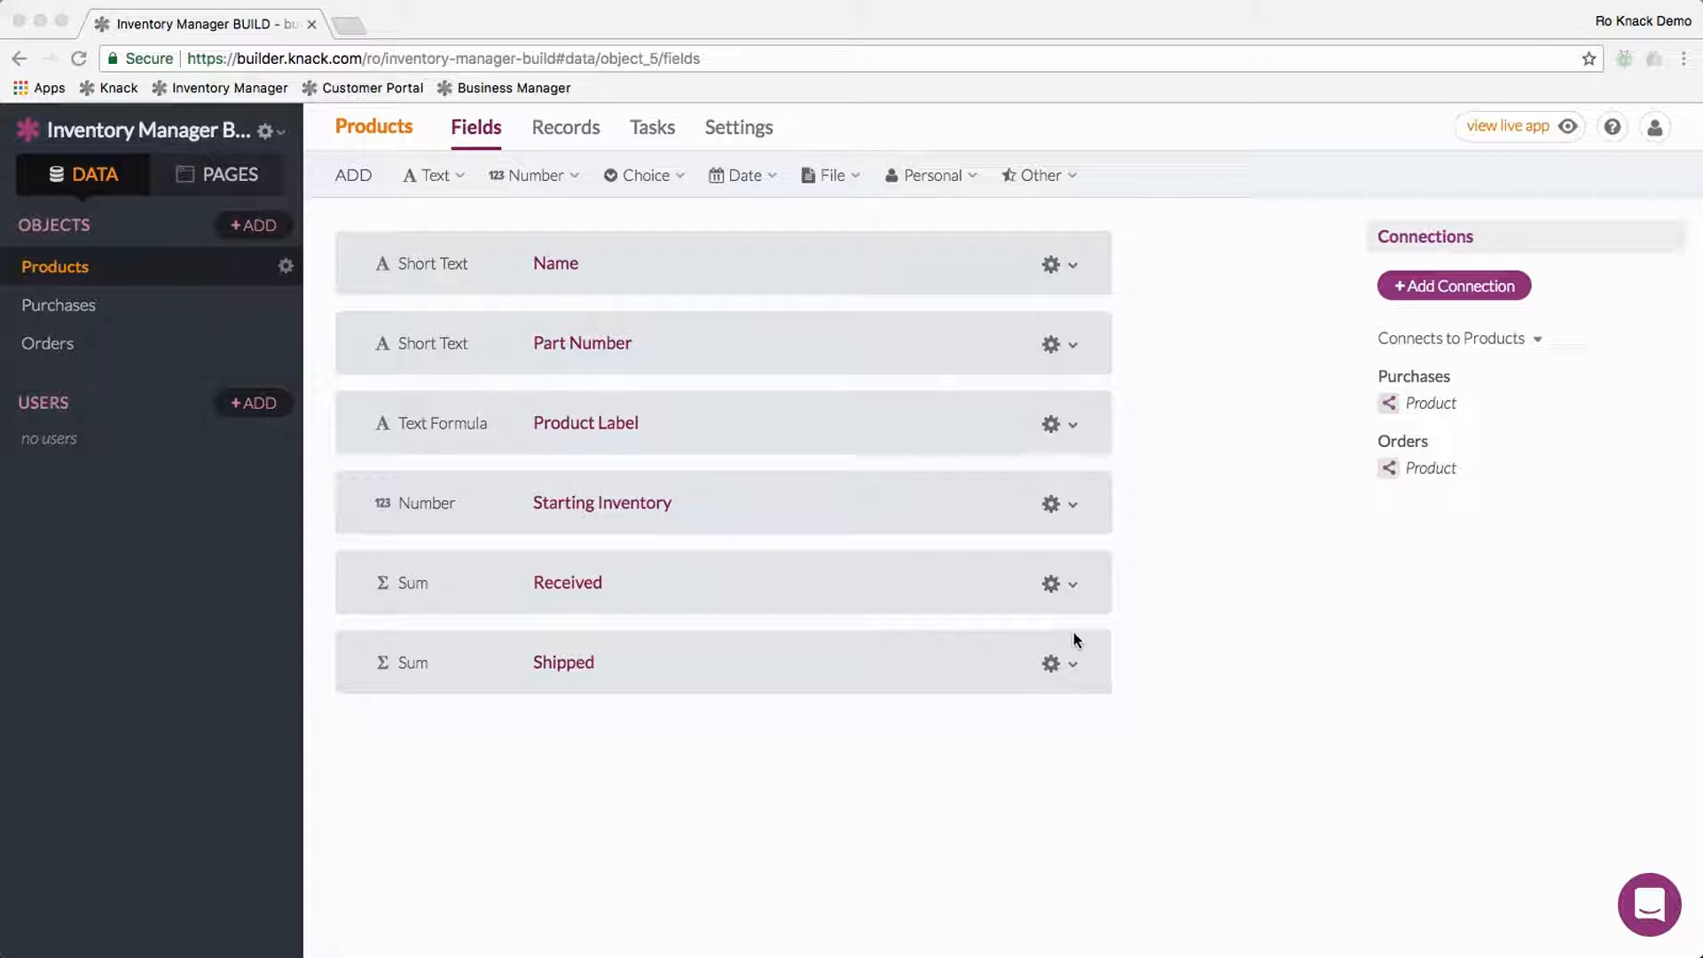
# Step: Add an Equation field named Inventory On Hand to the Products object
pyautogui.click(556, 215)
pyautogui.moveTo(546, 178)
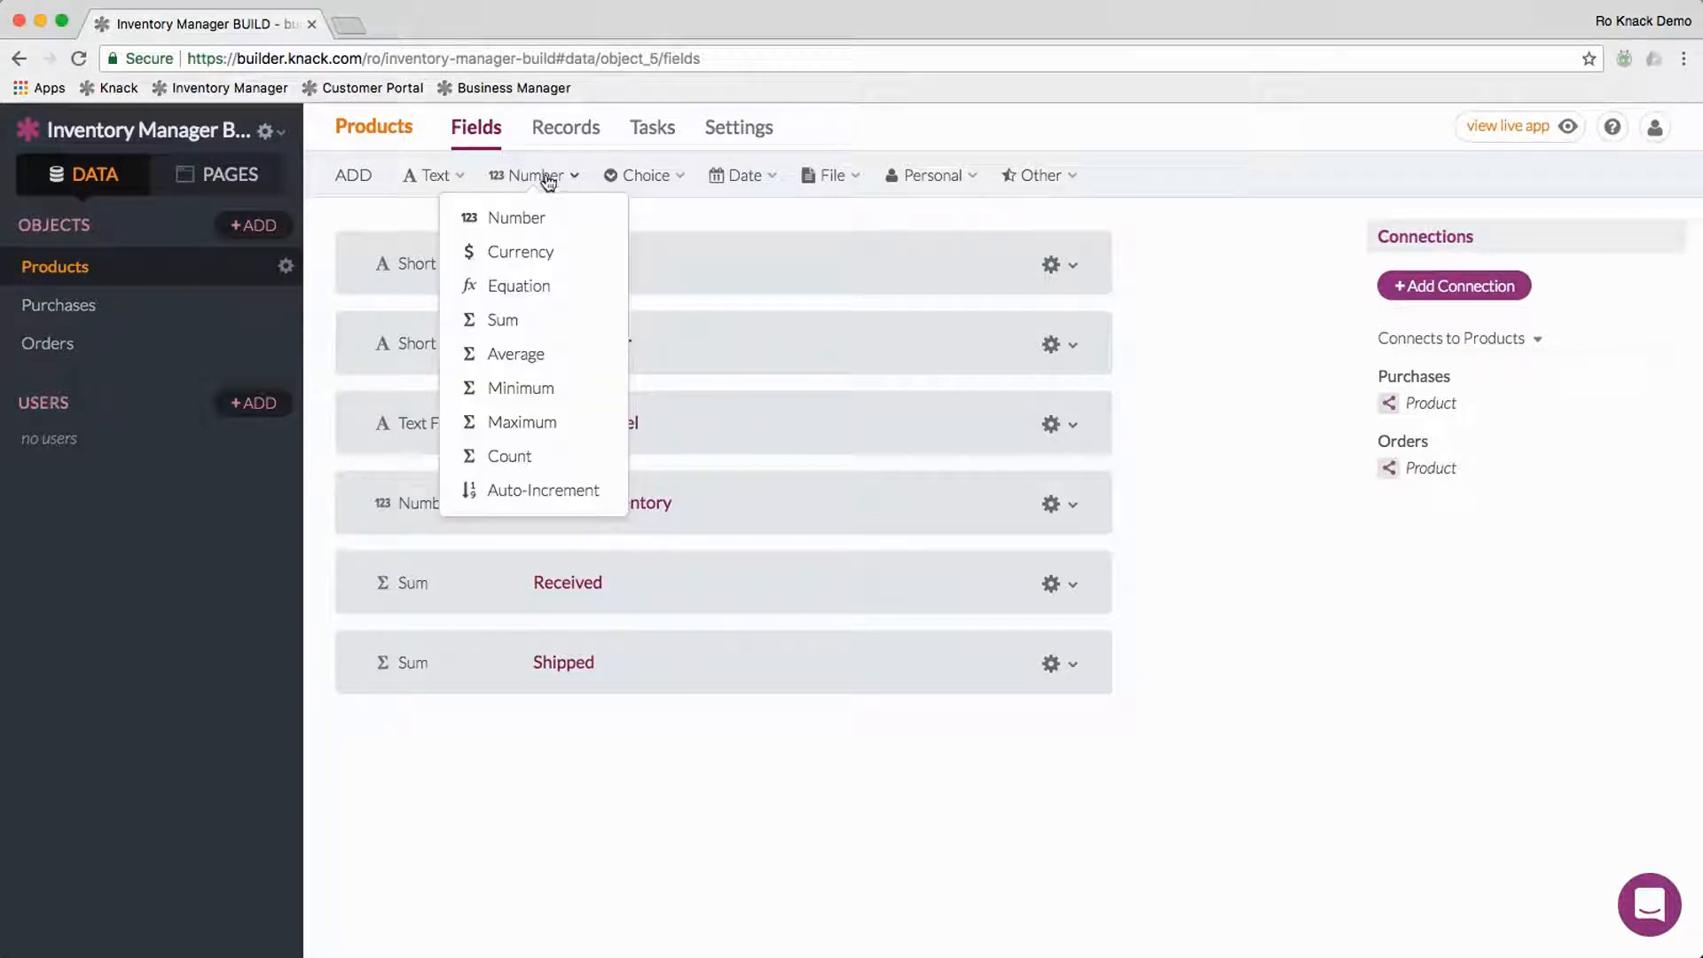
pyautogui.click(537, 288)
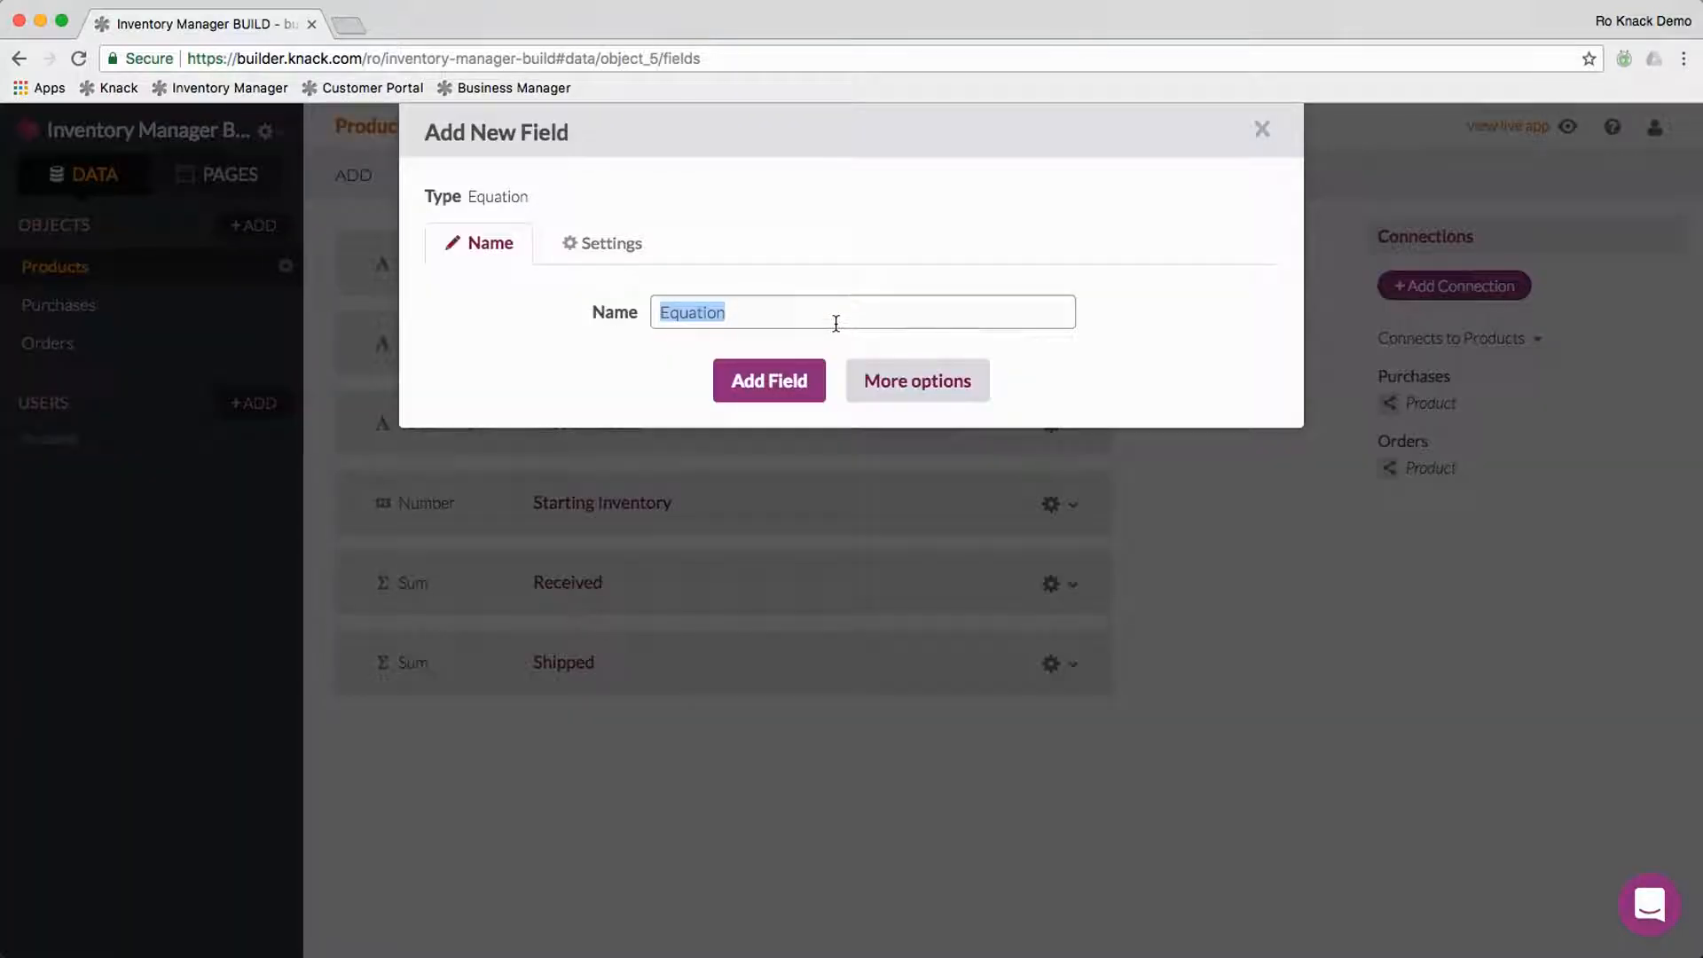
pyautogui.write('Inv')
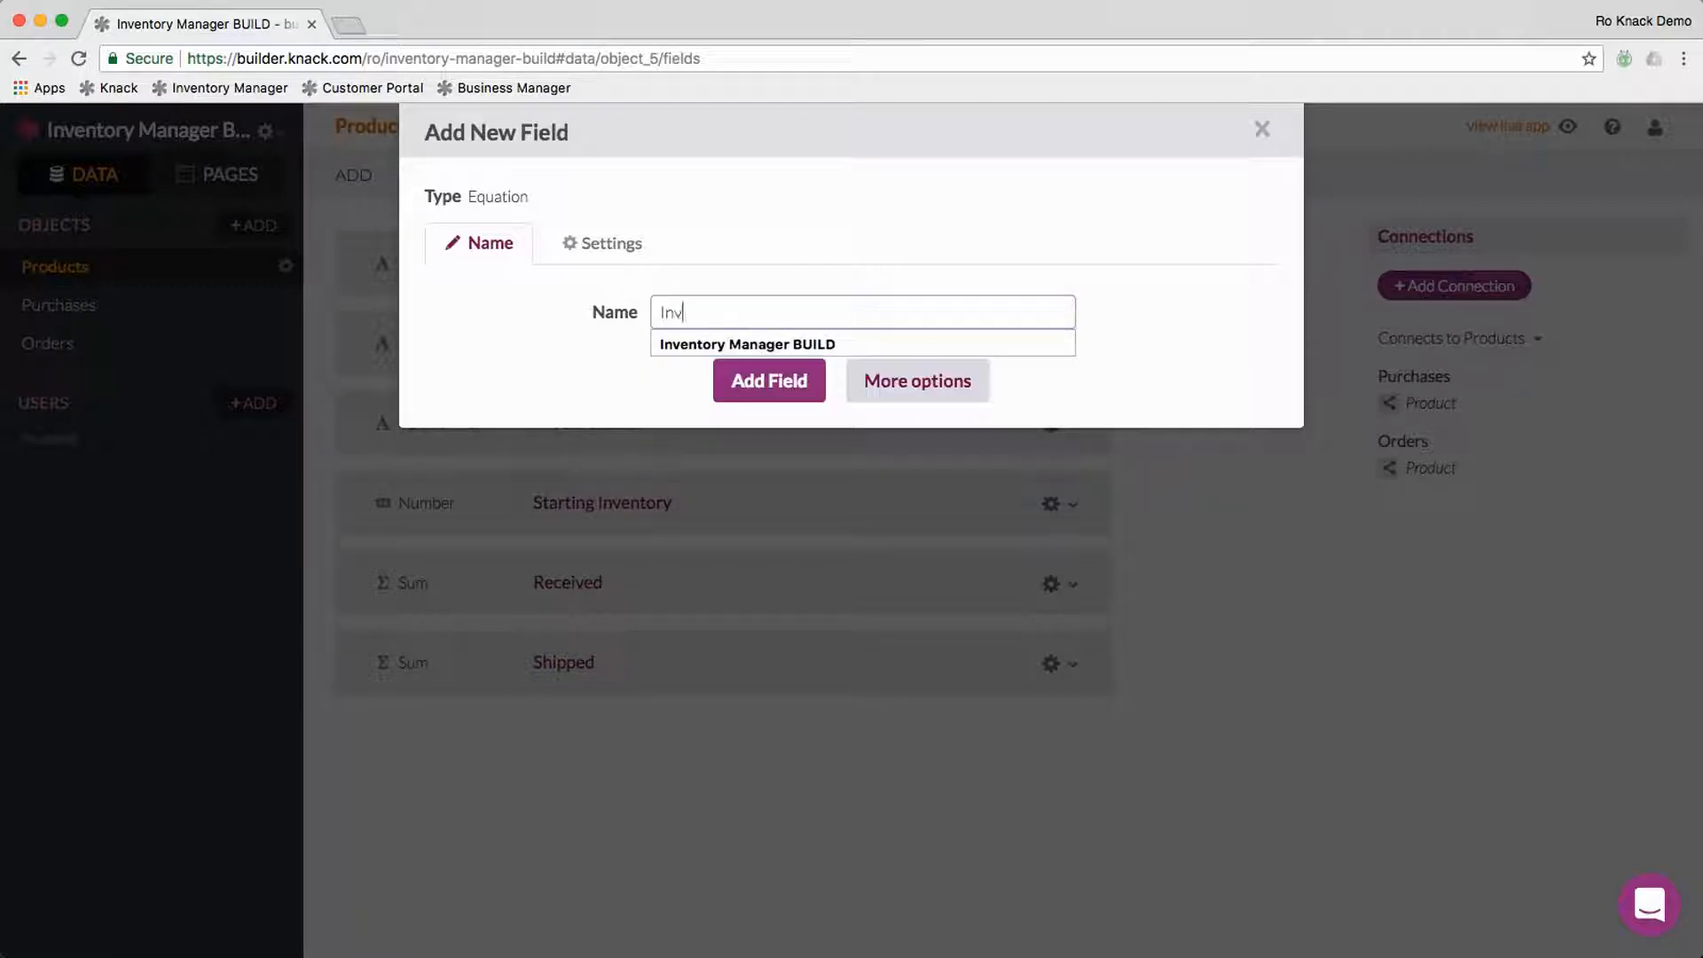
pyautogui.write('entory O')
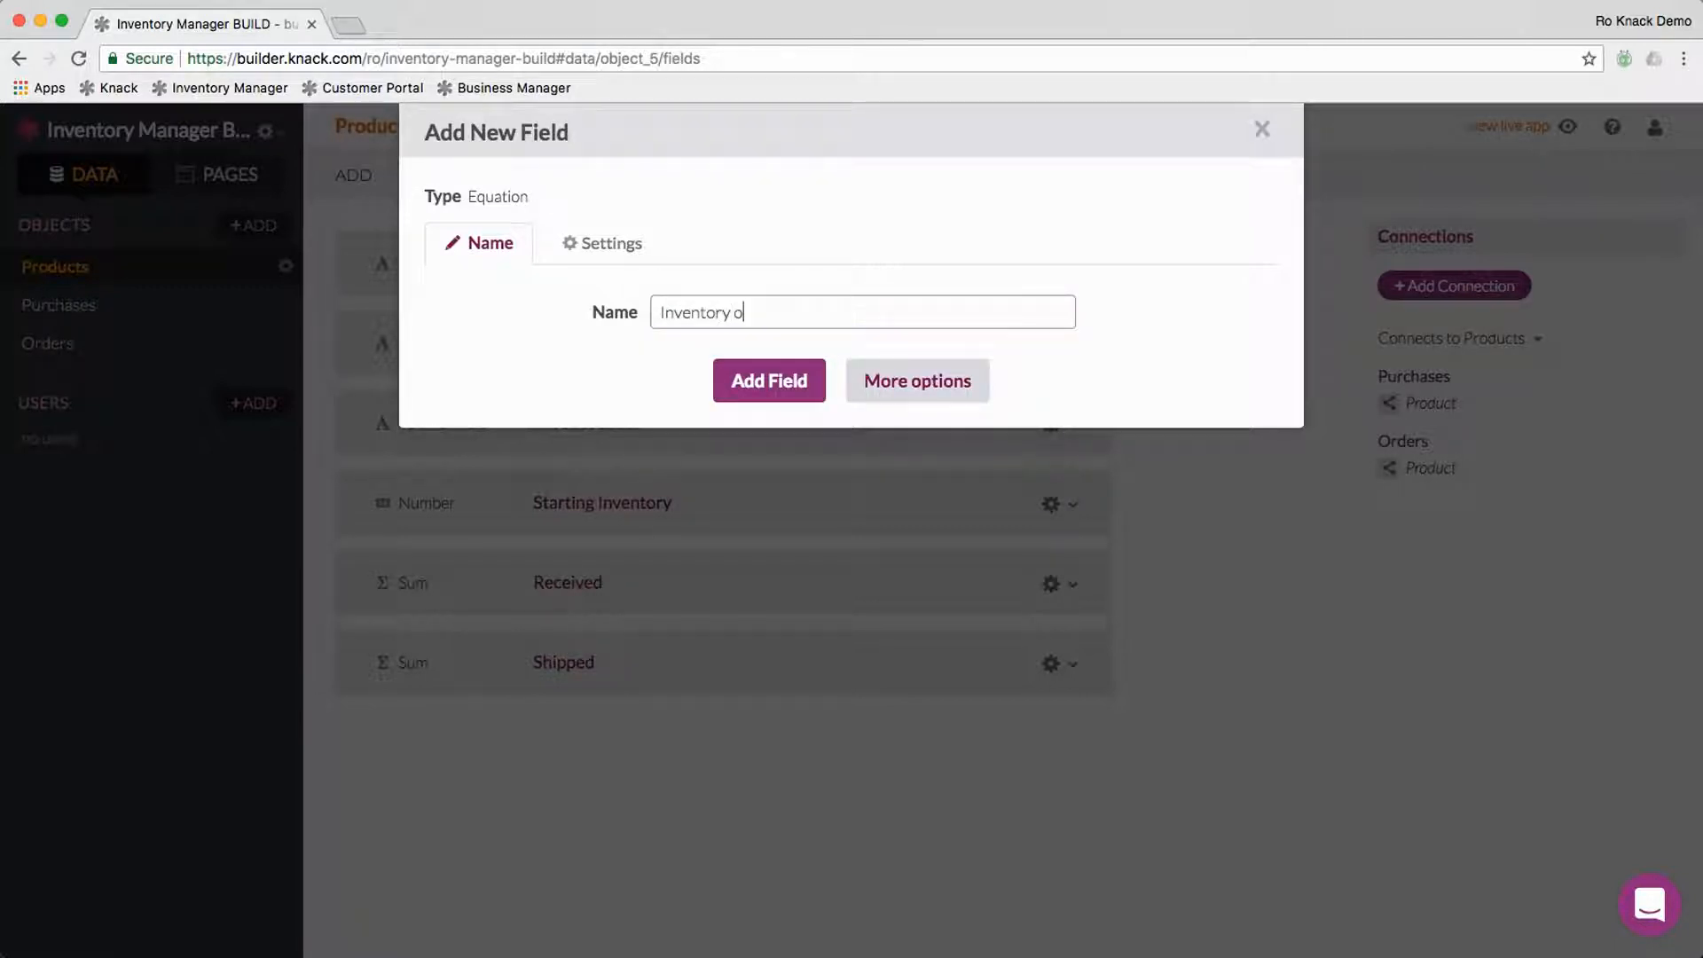
pyautogui.write('n Hand')
pyautogui.click(768, 383)
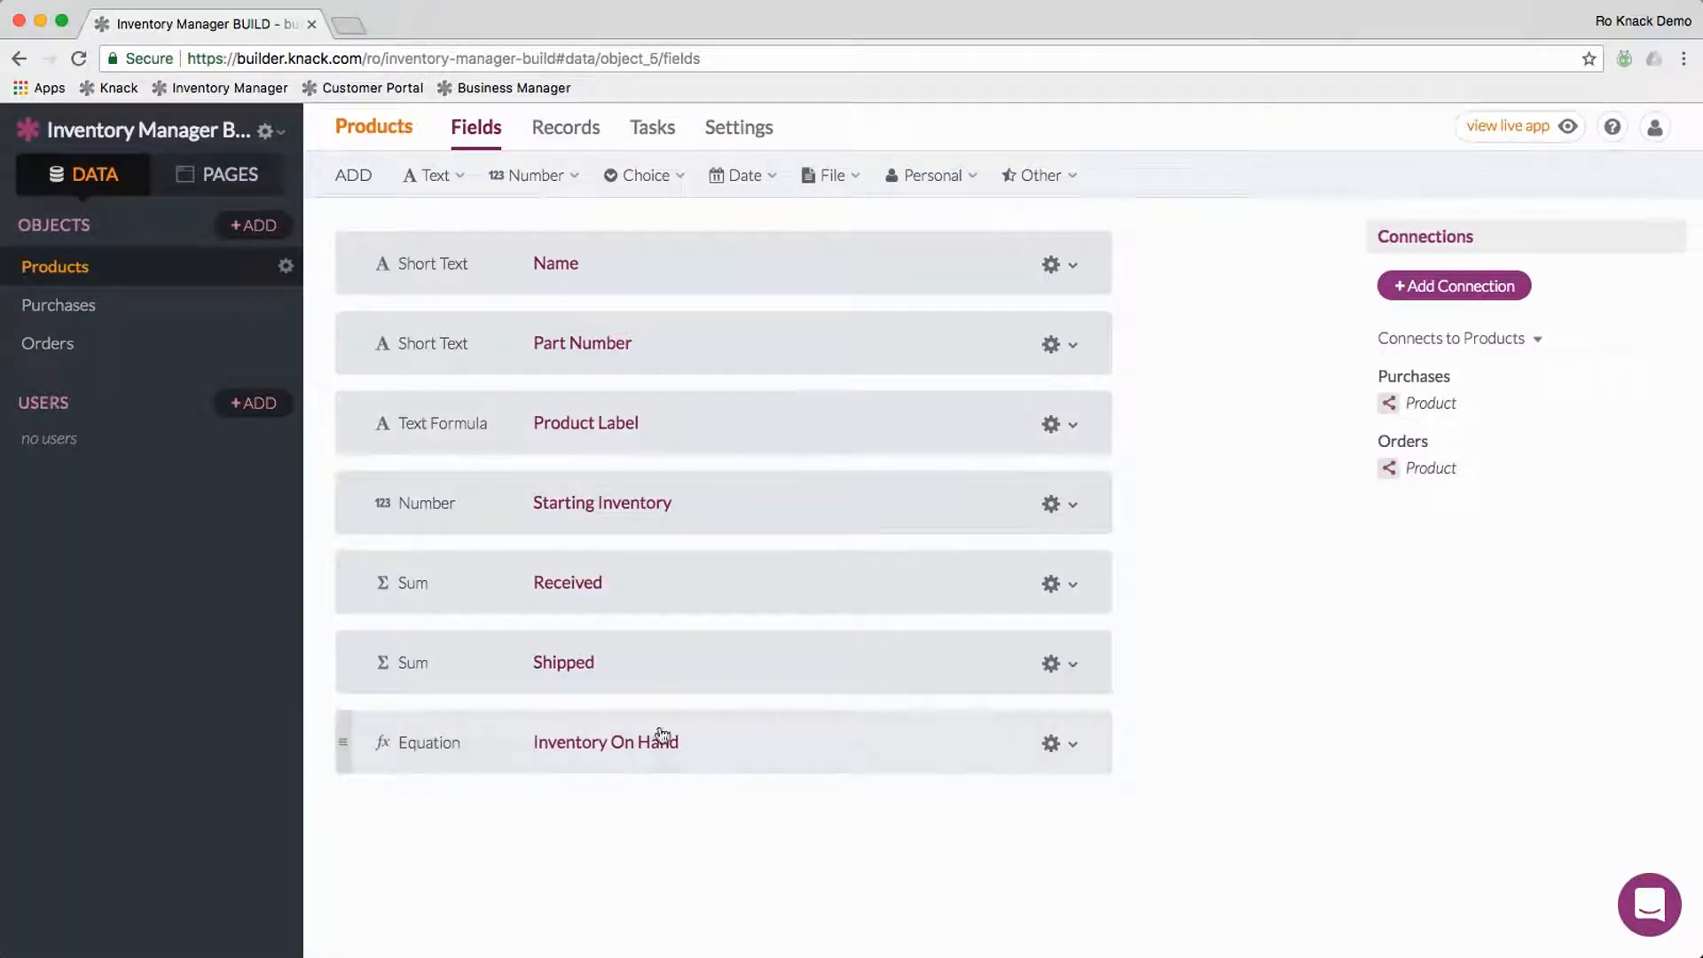
# Step: Set the Inventory On Hand field's equation to {Starting Inventory}+{Received}-{Shipped}
pyautogui.click(781, 743)
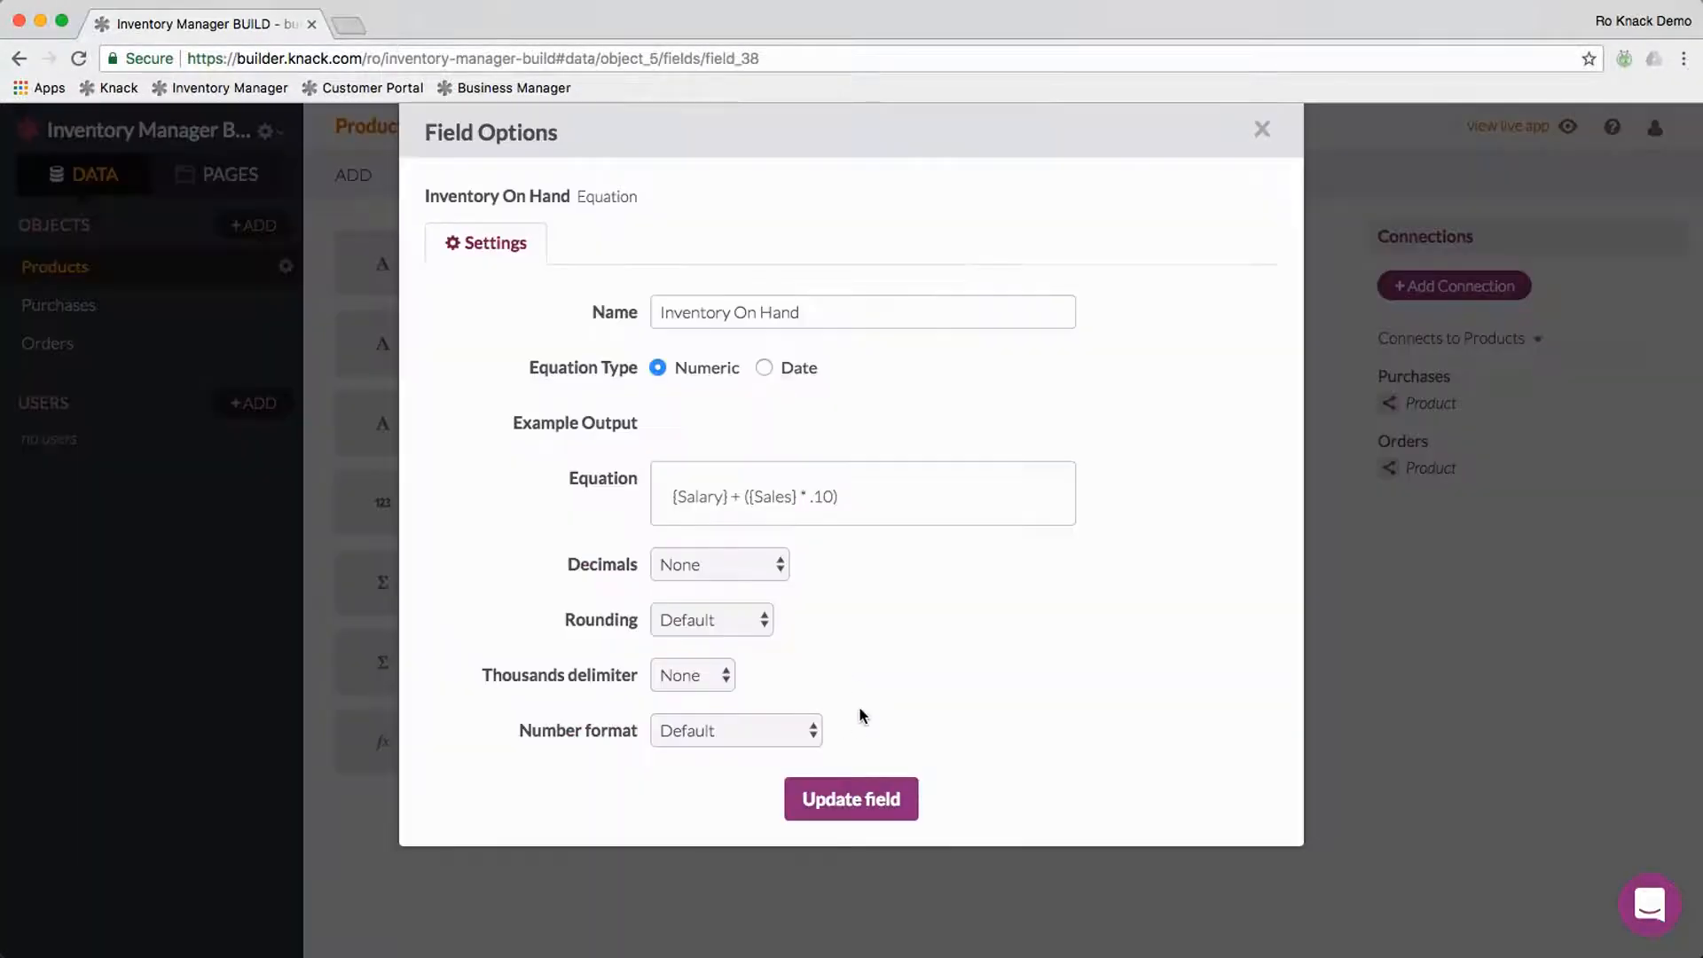
pyautogui.click(694, 502)
pyautogui.write('S')
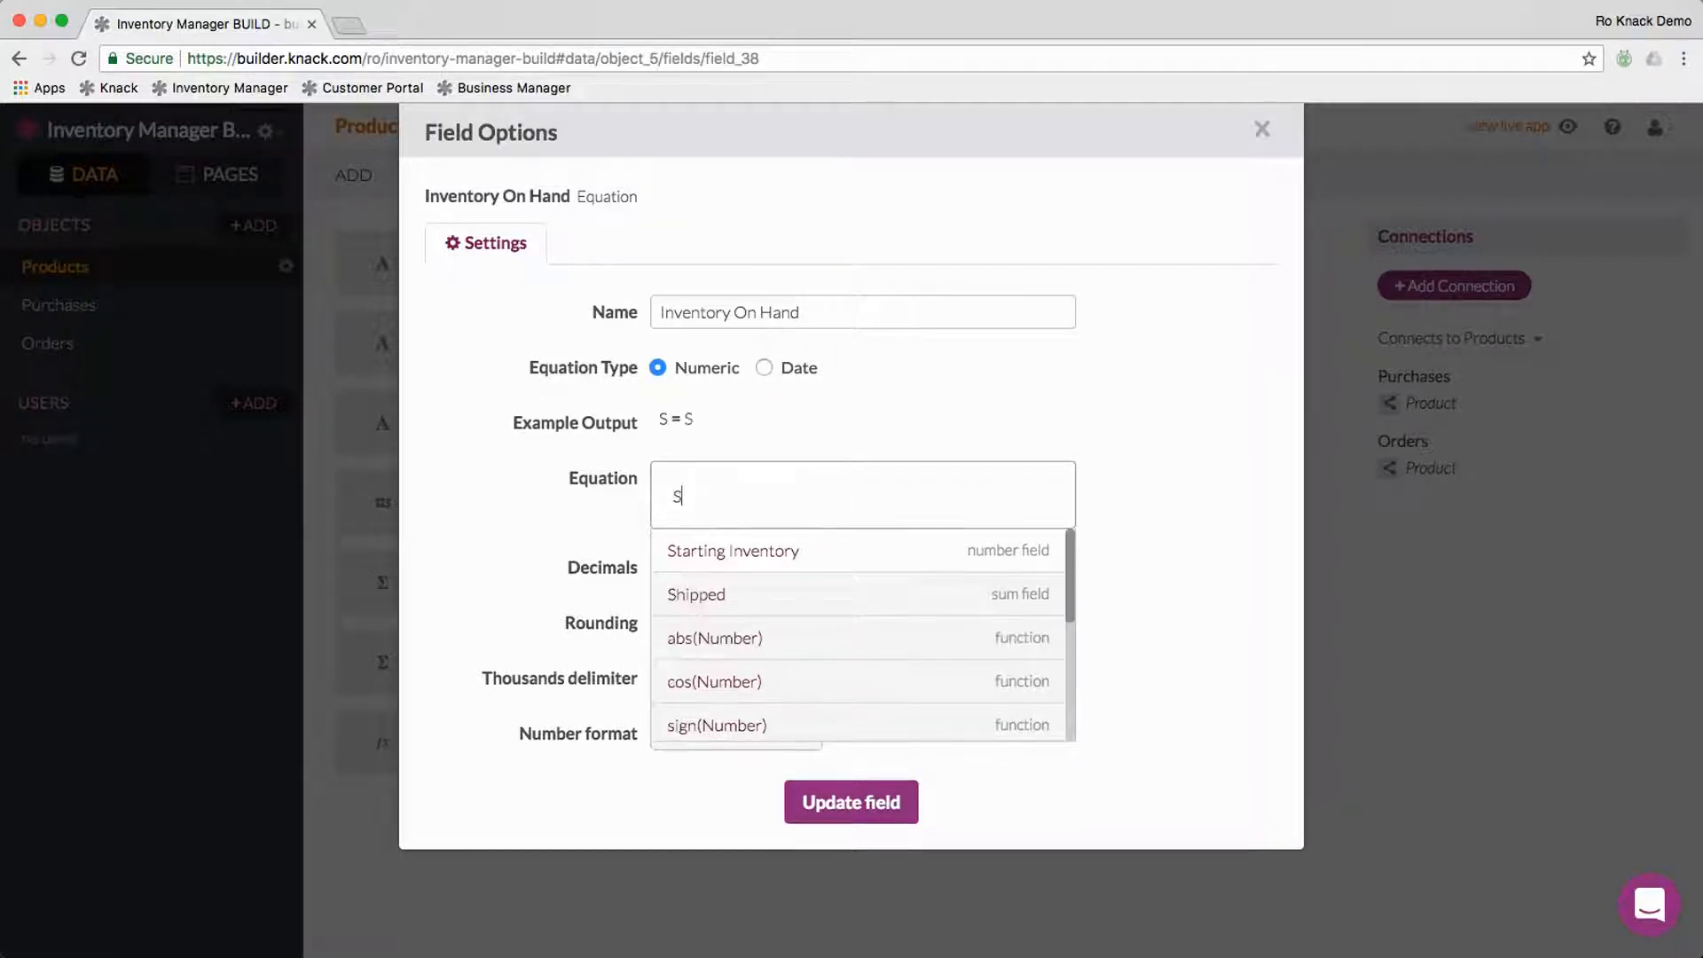
pyautogui.write('tart')
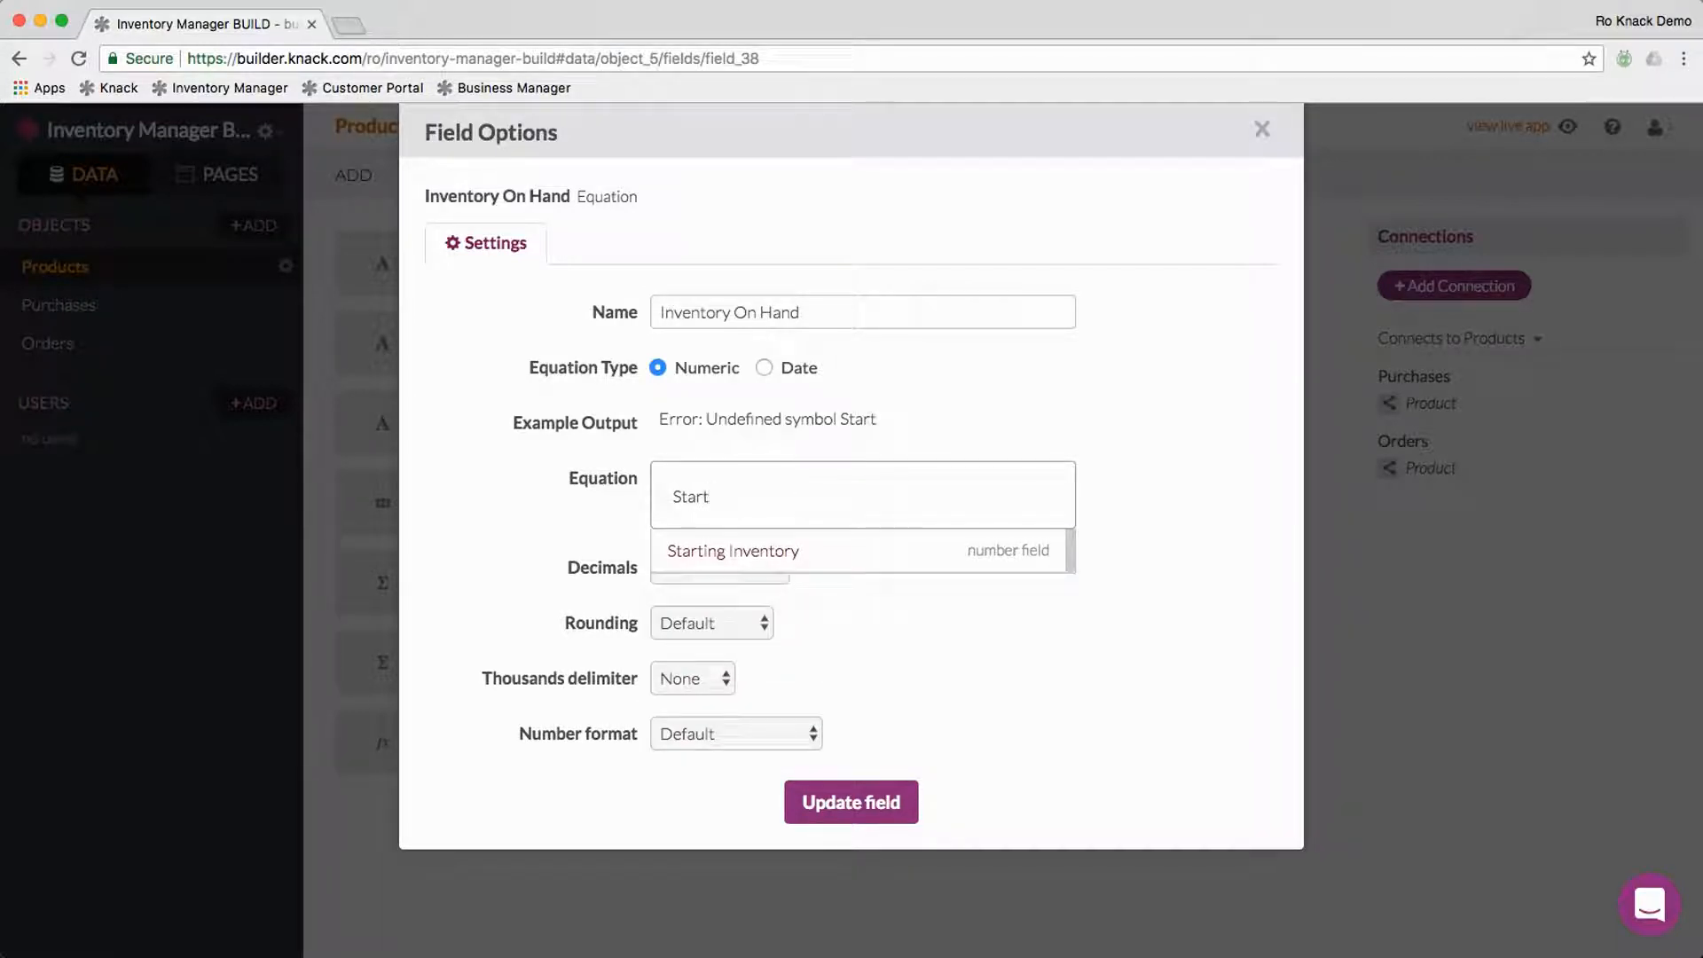
pyautogui.click(742, 552)
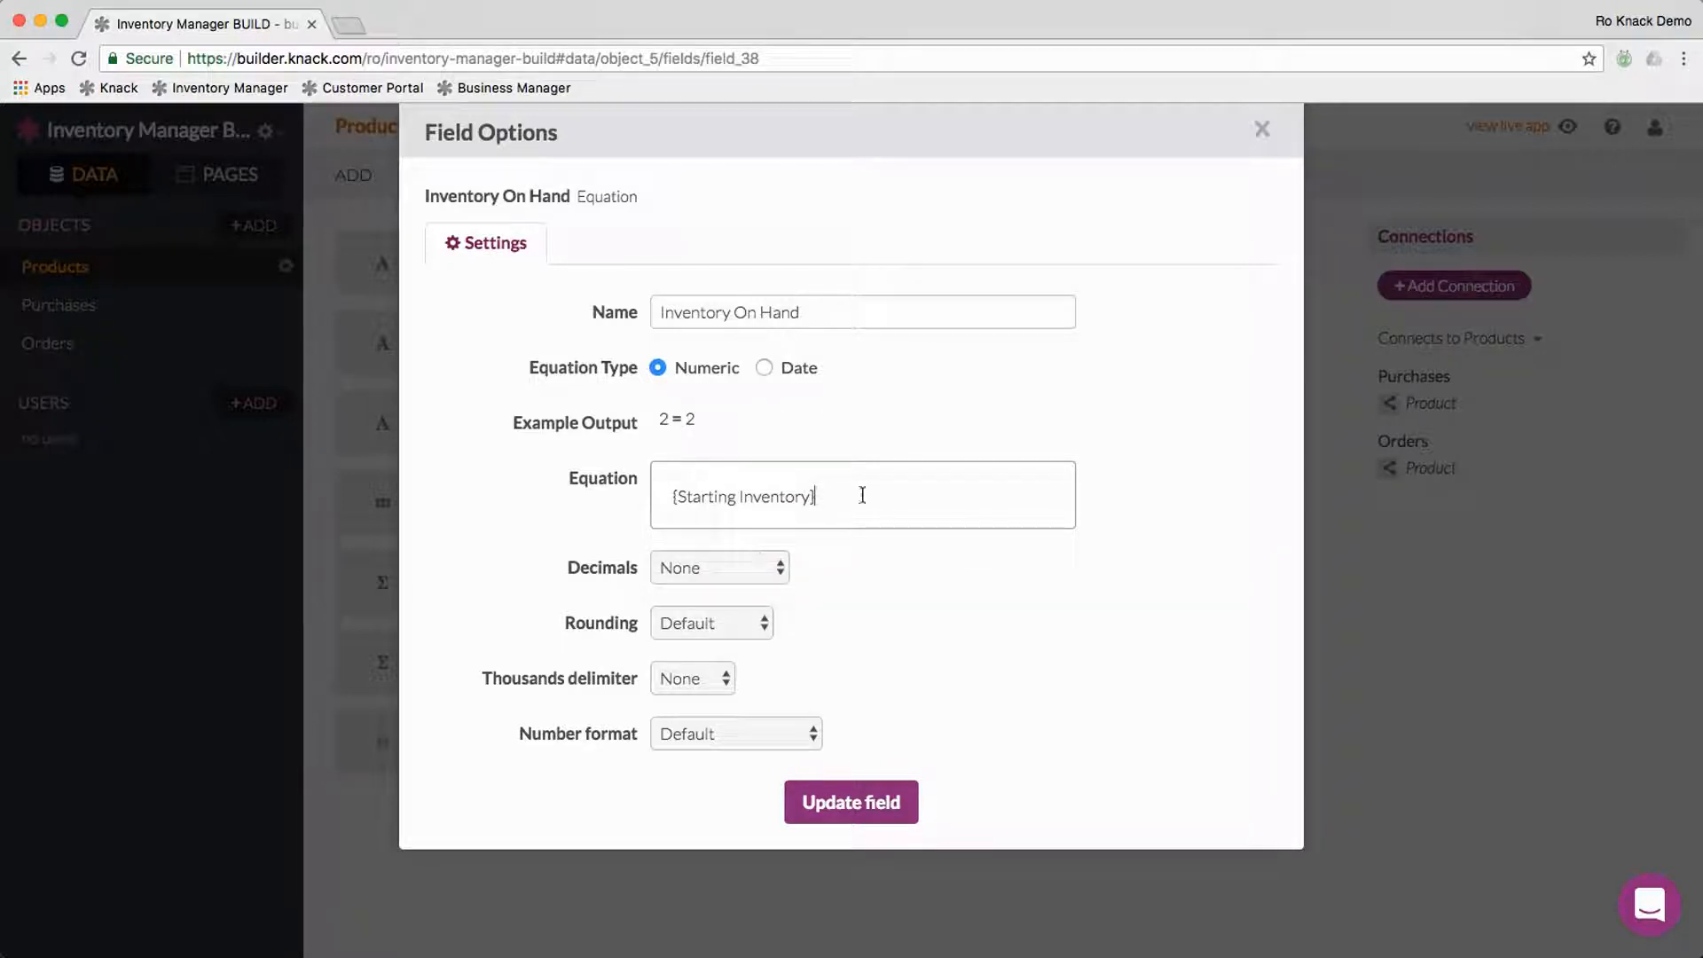
pyautogui.write('+')
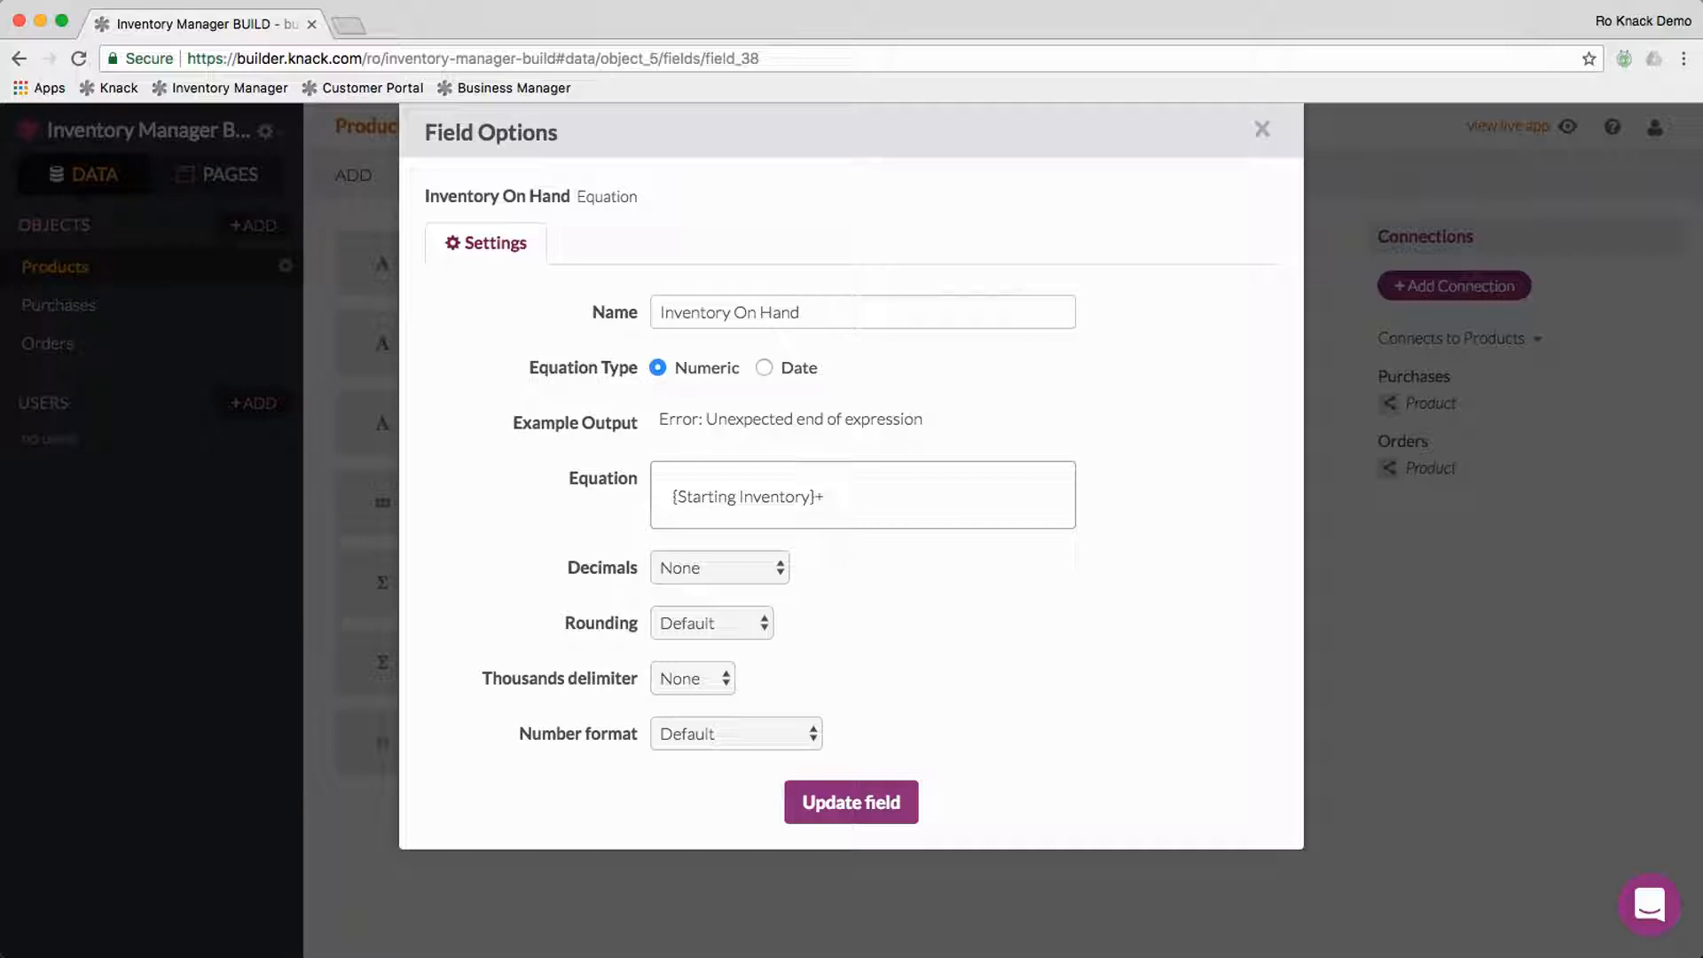
pyautogui.write('Rece')
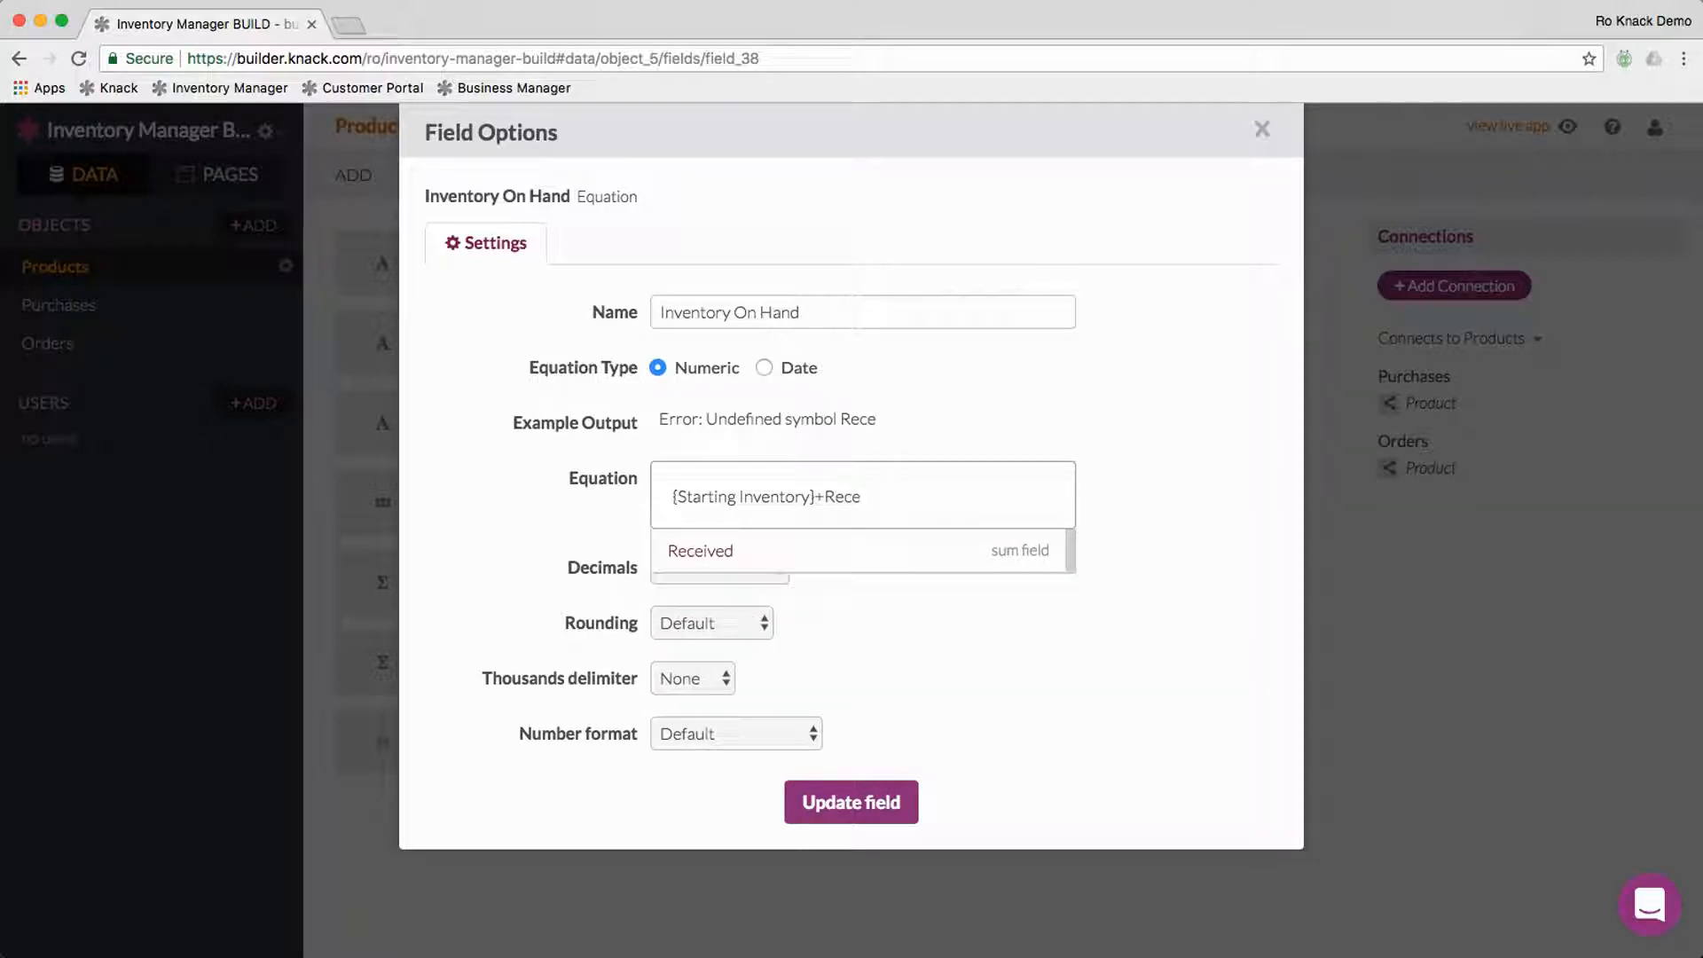
pyautogui.click(722, 551)
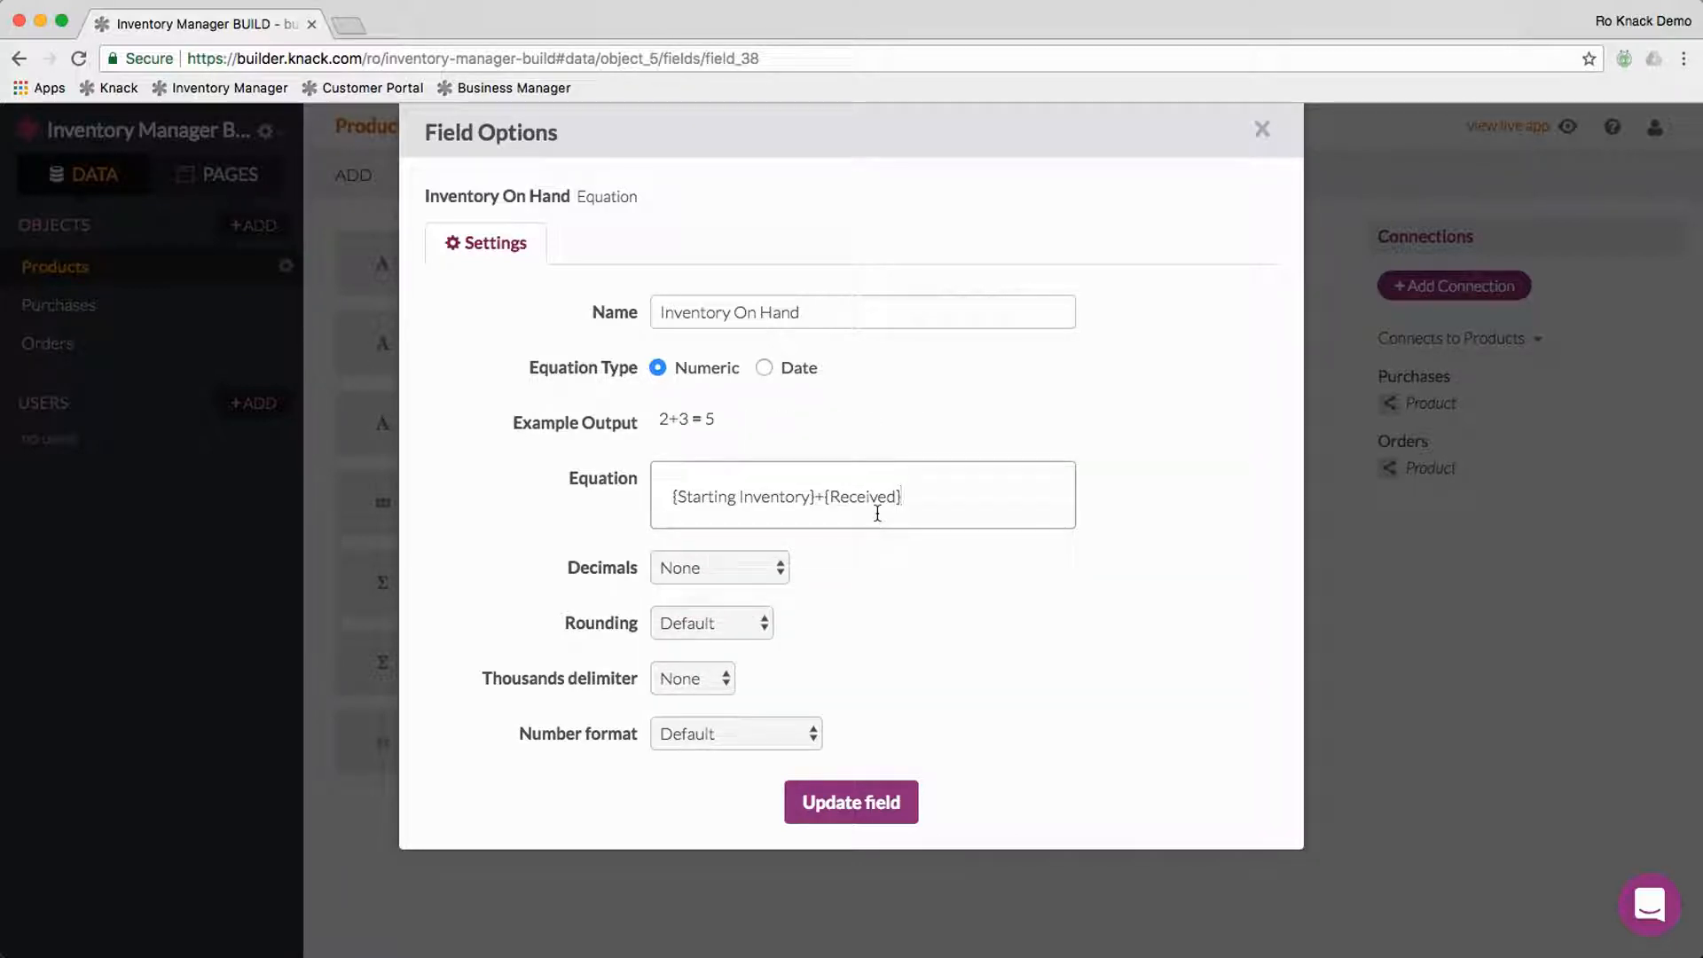
pyautogui.write('-Shipped')
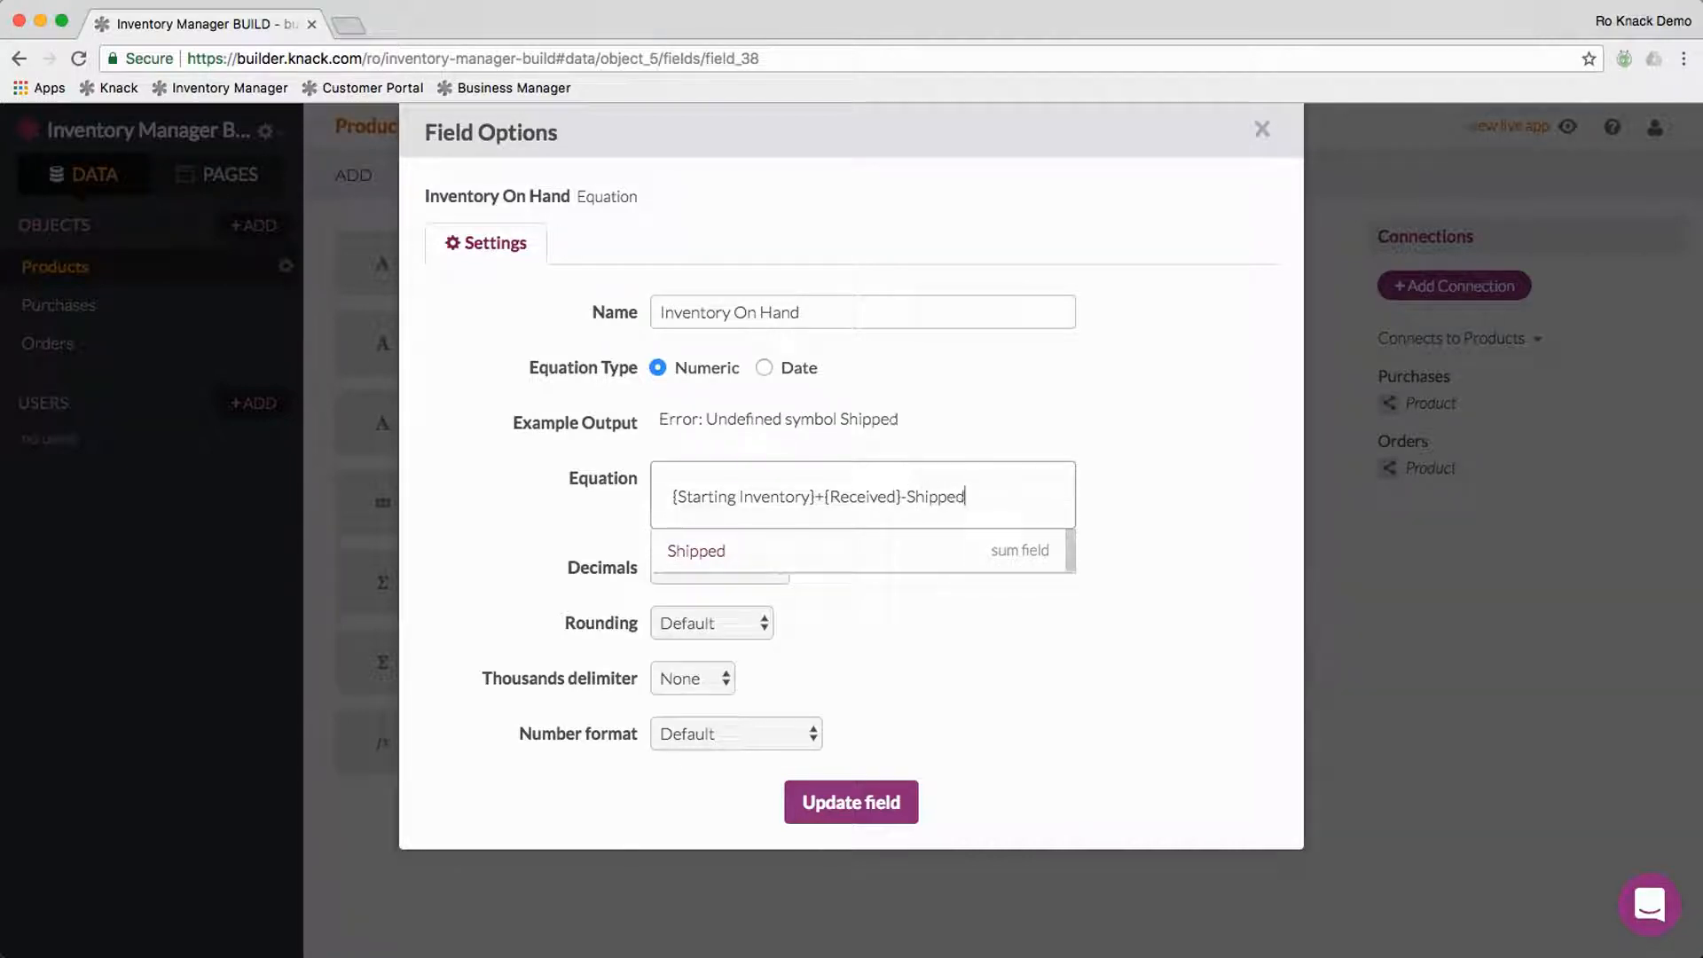
pyautogui.click(681, 552)
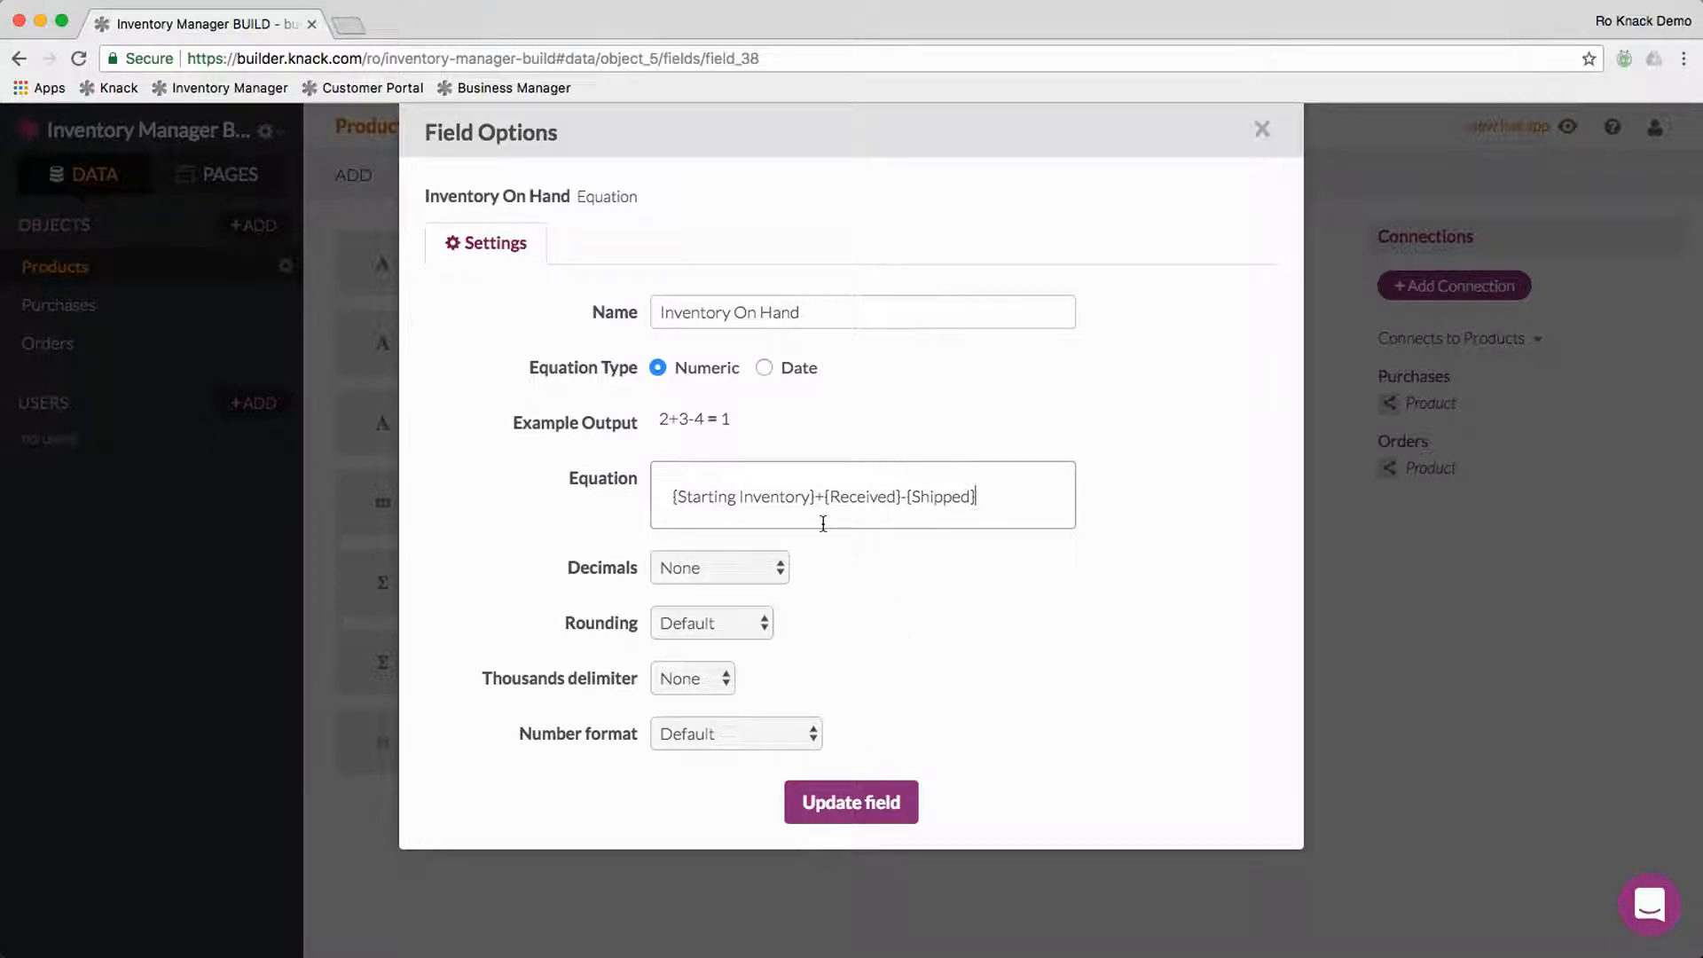
# Step: Set the Inventory On Hand field's decimals to Period-format with 0 decimal places and save the field
pyautogui.click(751, 571)
pyautogui.click(894, 569)
pyautogui.click(726, 578)
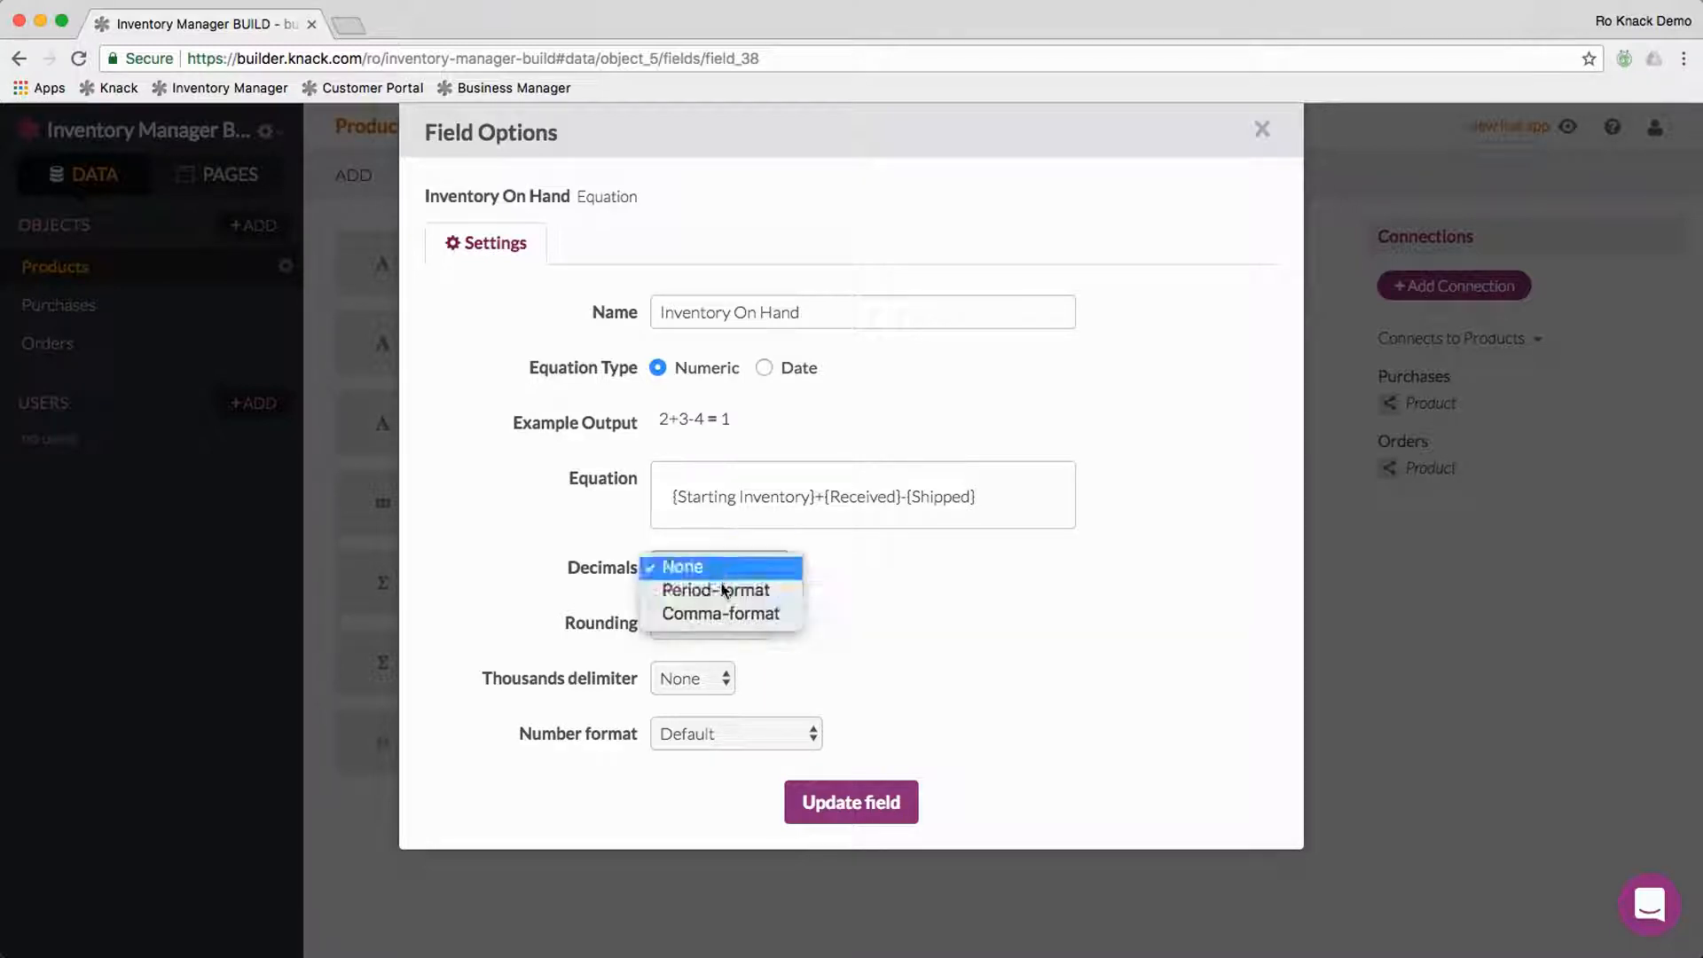
pyautogui.click(744, 591)
pyautogui.click(973, 568)
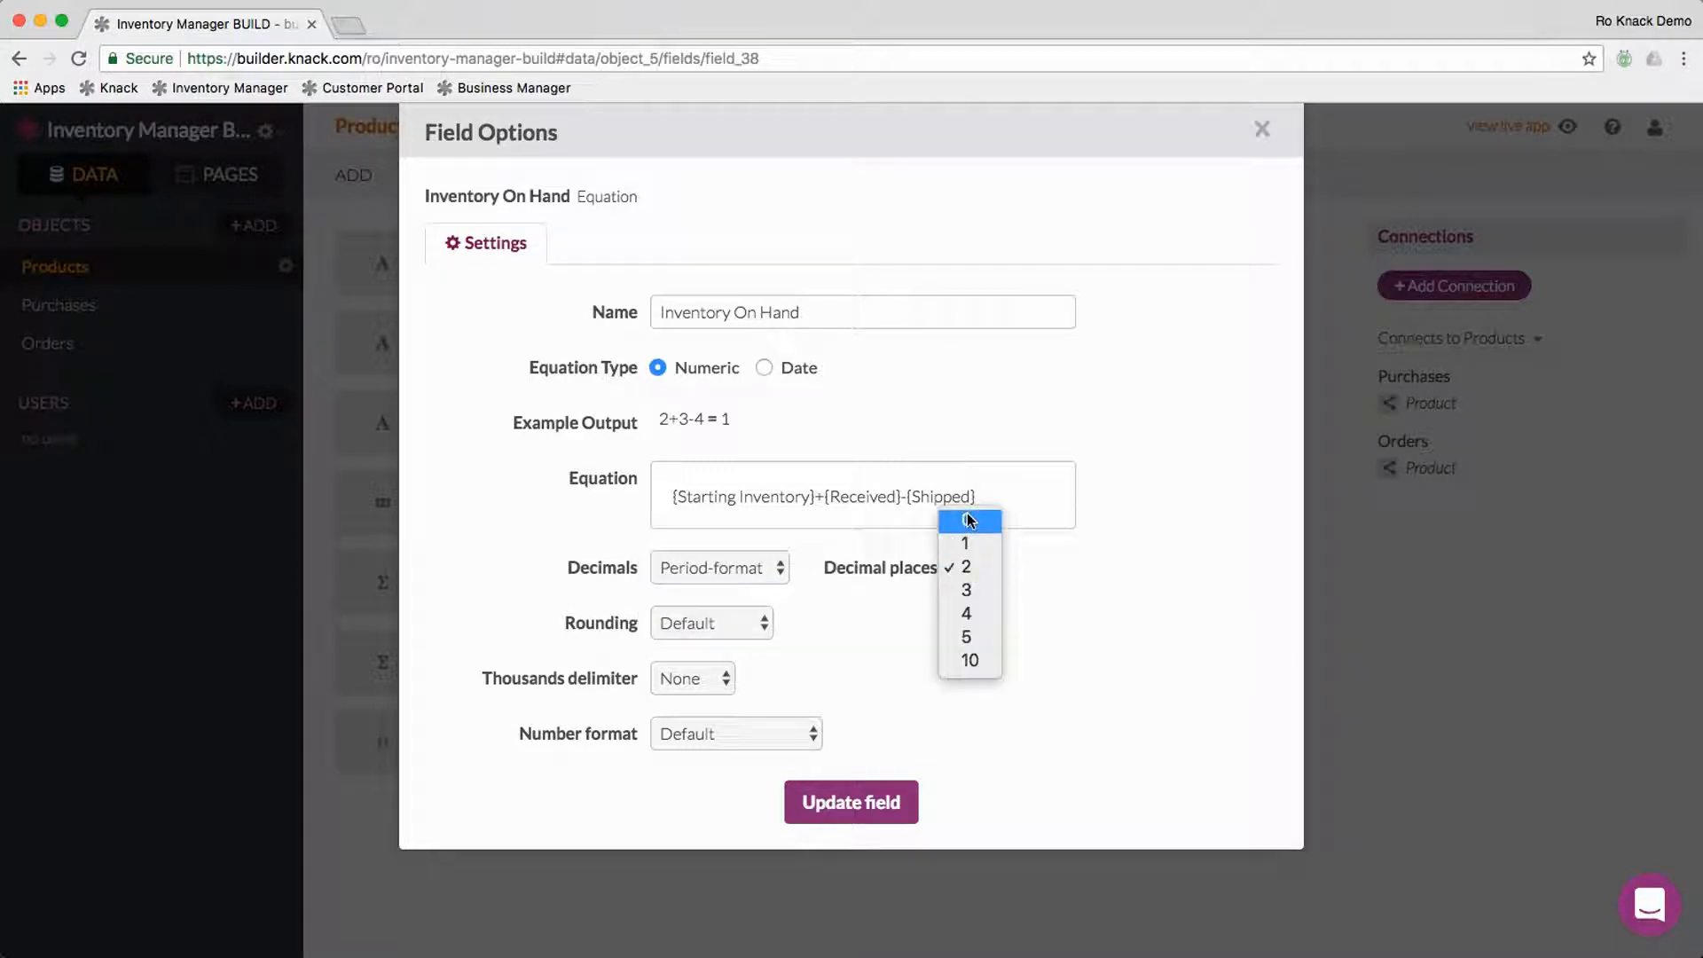
pyautogui.click(967, 569)
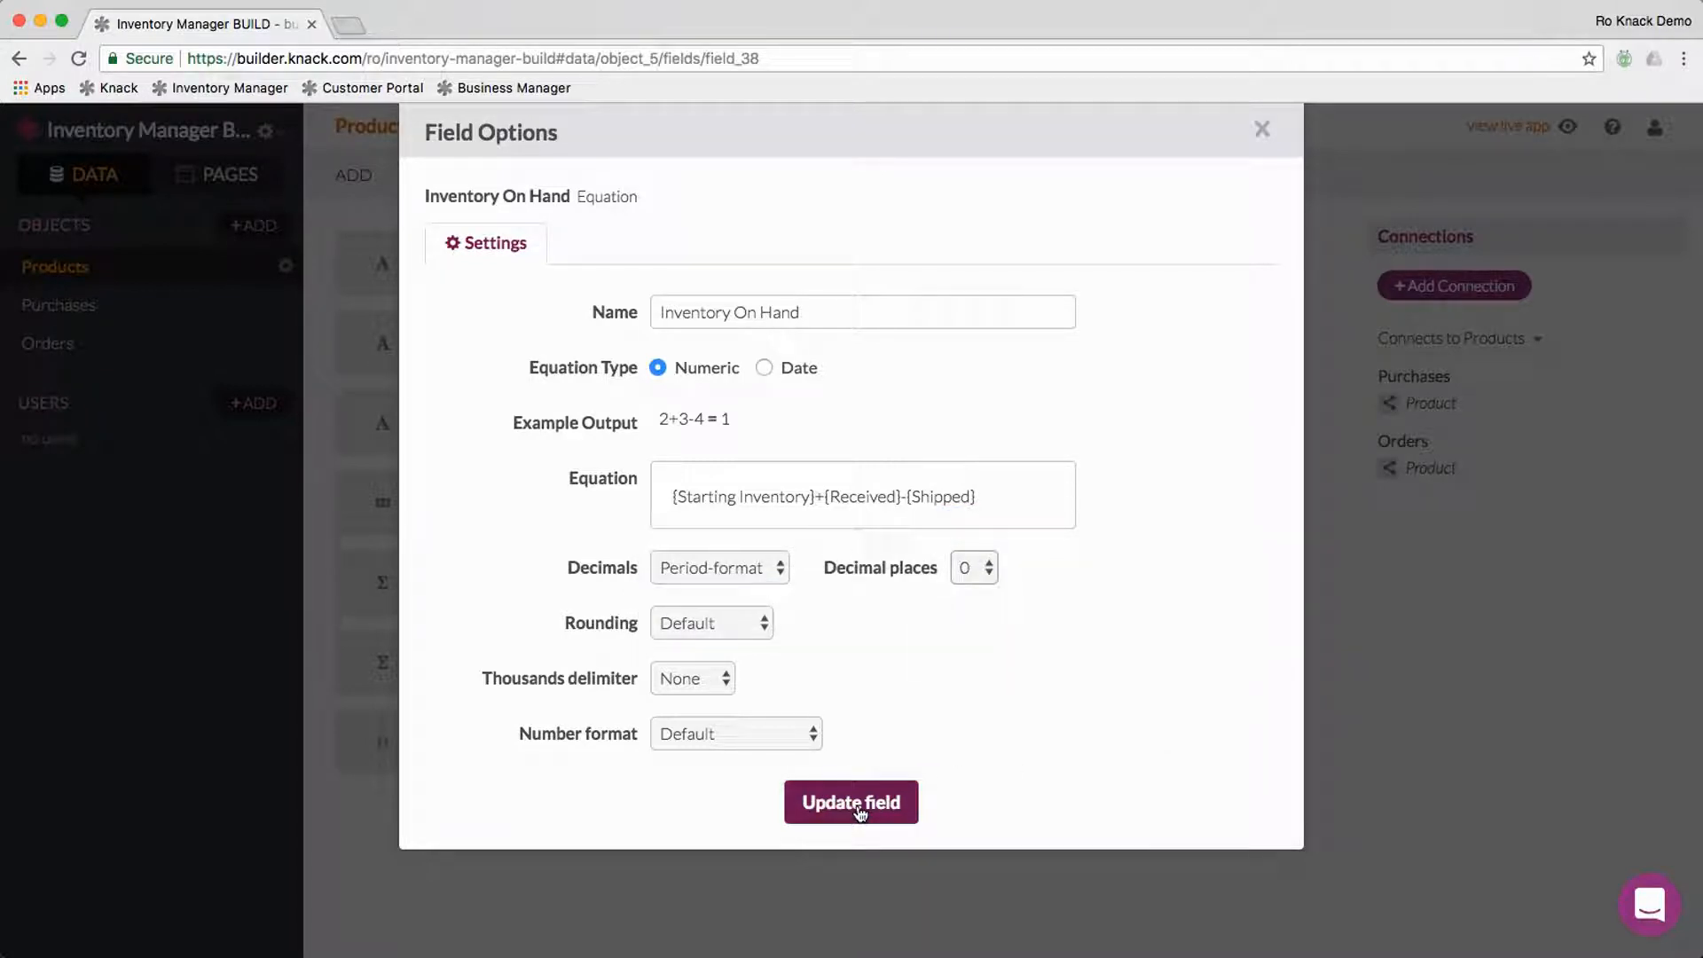
pyautogui.click(857, 804)
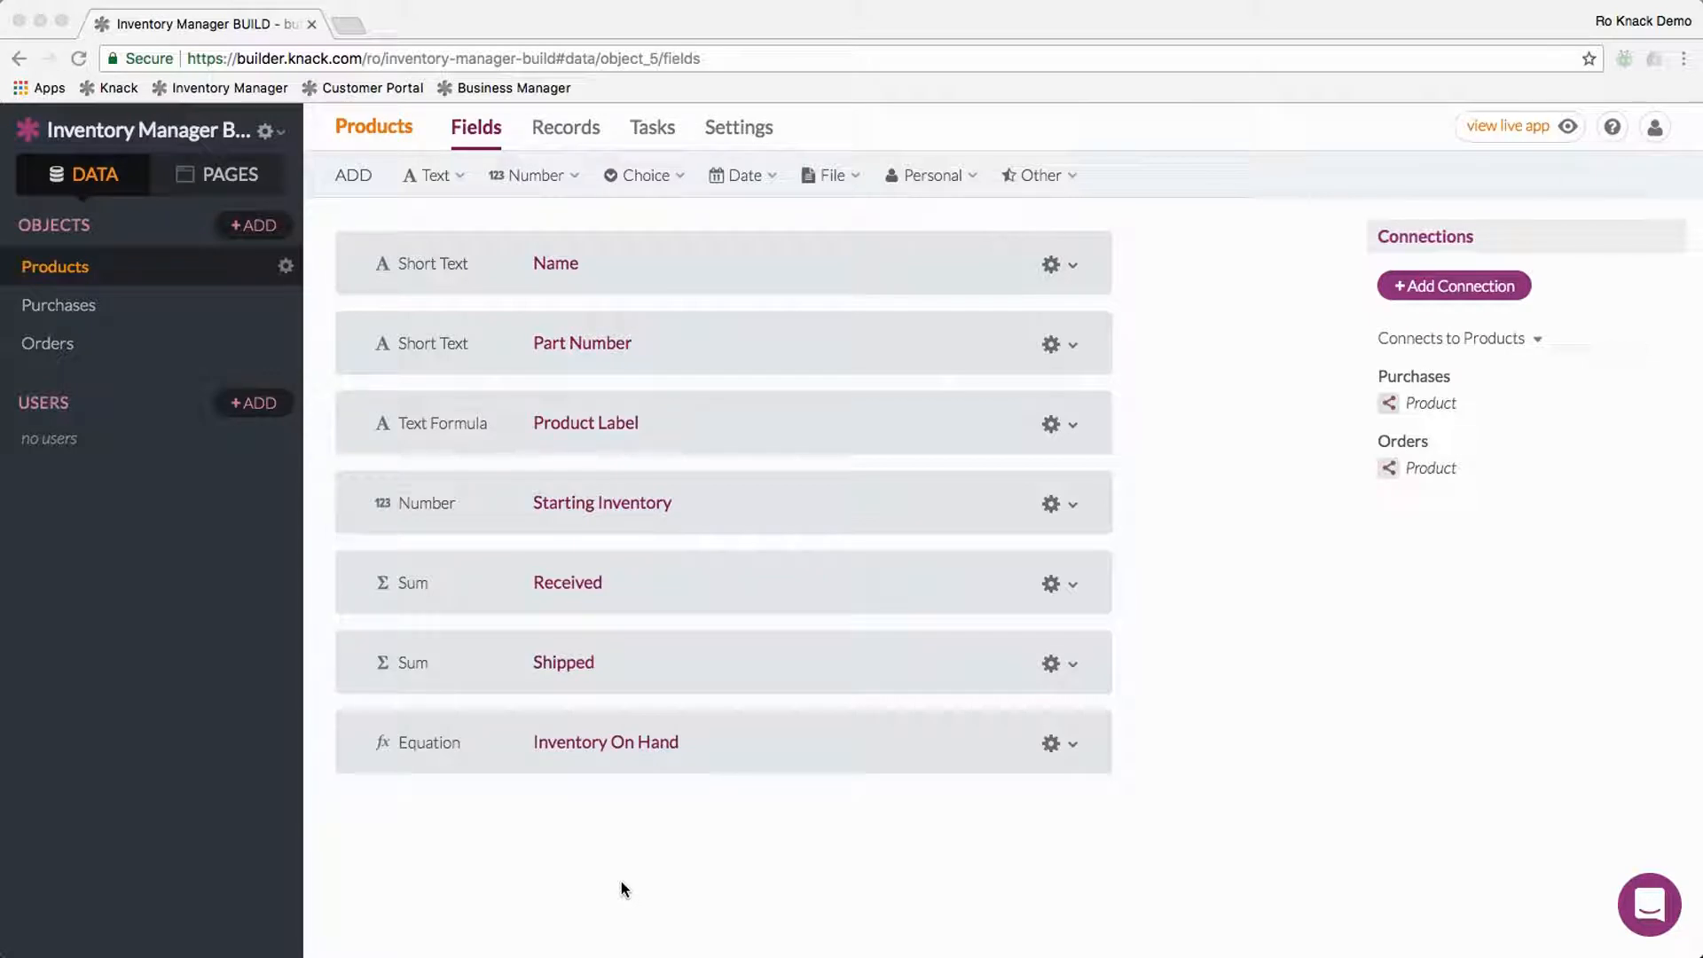
# Step: Add a Number field named Minimum Required to the Products object
pyautogui.click(541, 174)
pyautogui.click(532, 216)
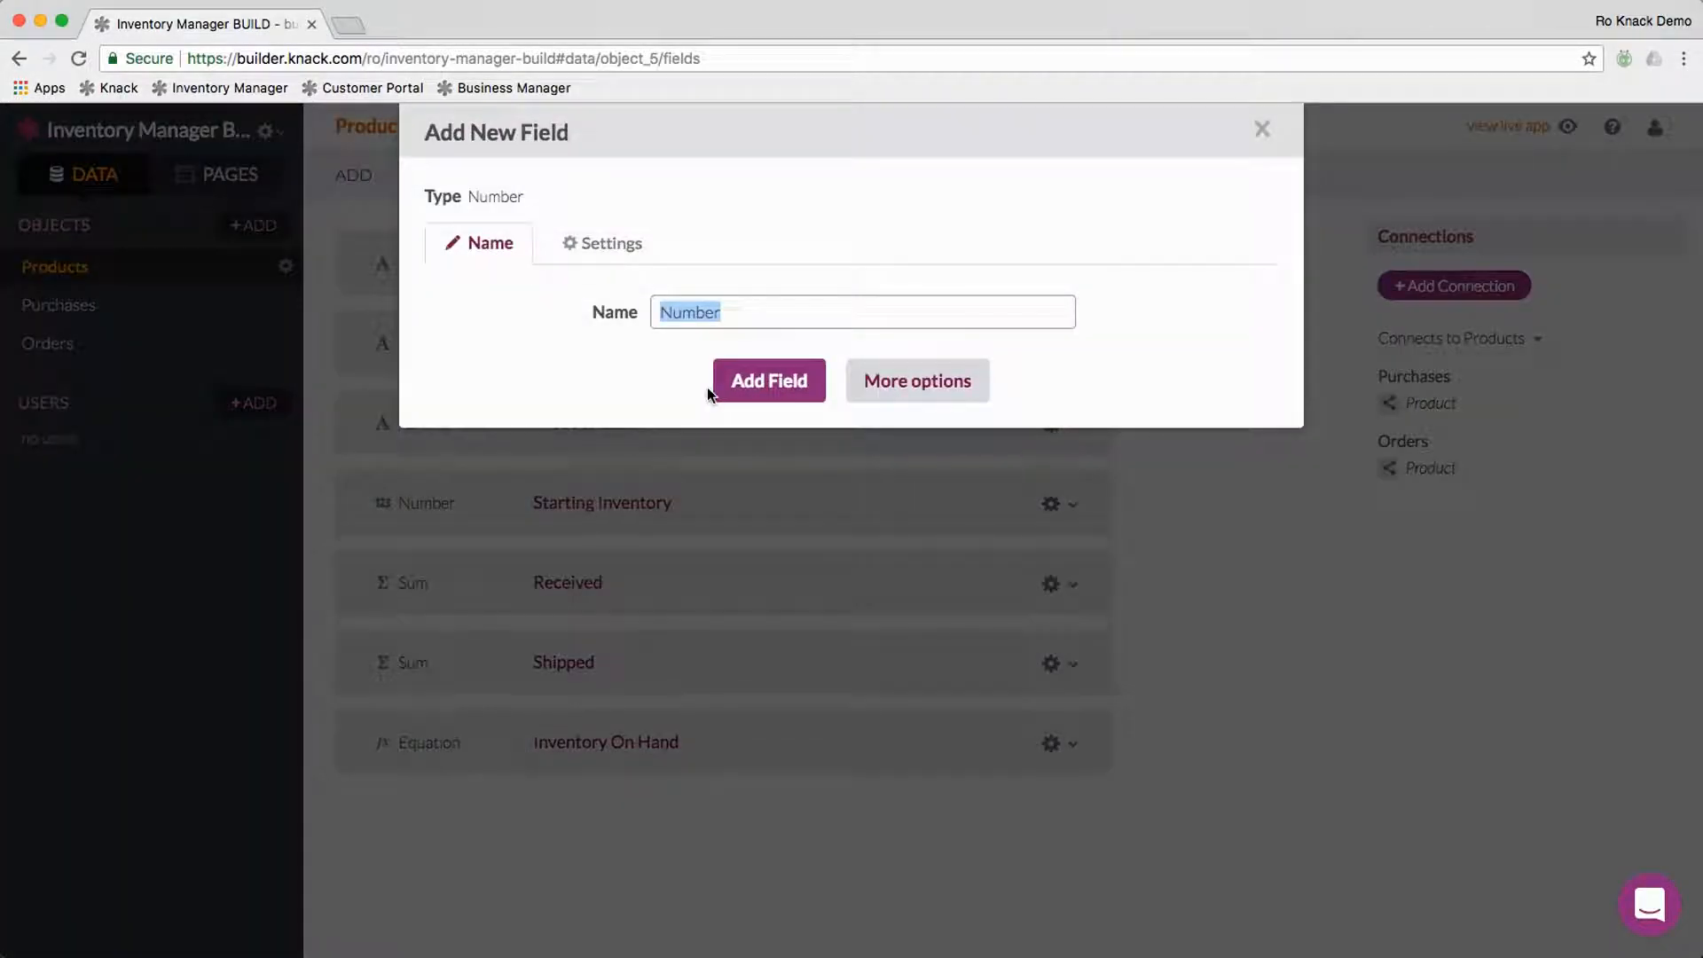
pyautogui.write('Minimum Required')
pyautogui.press('Return')
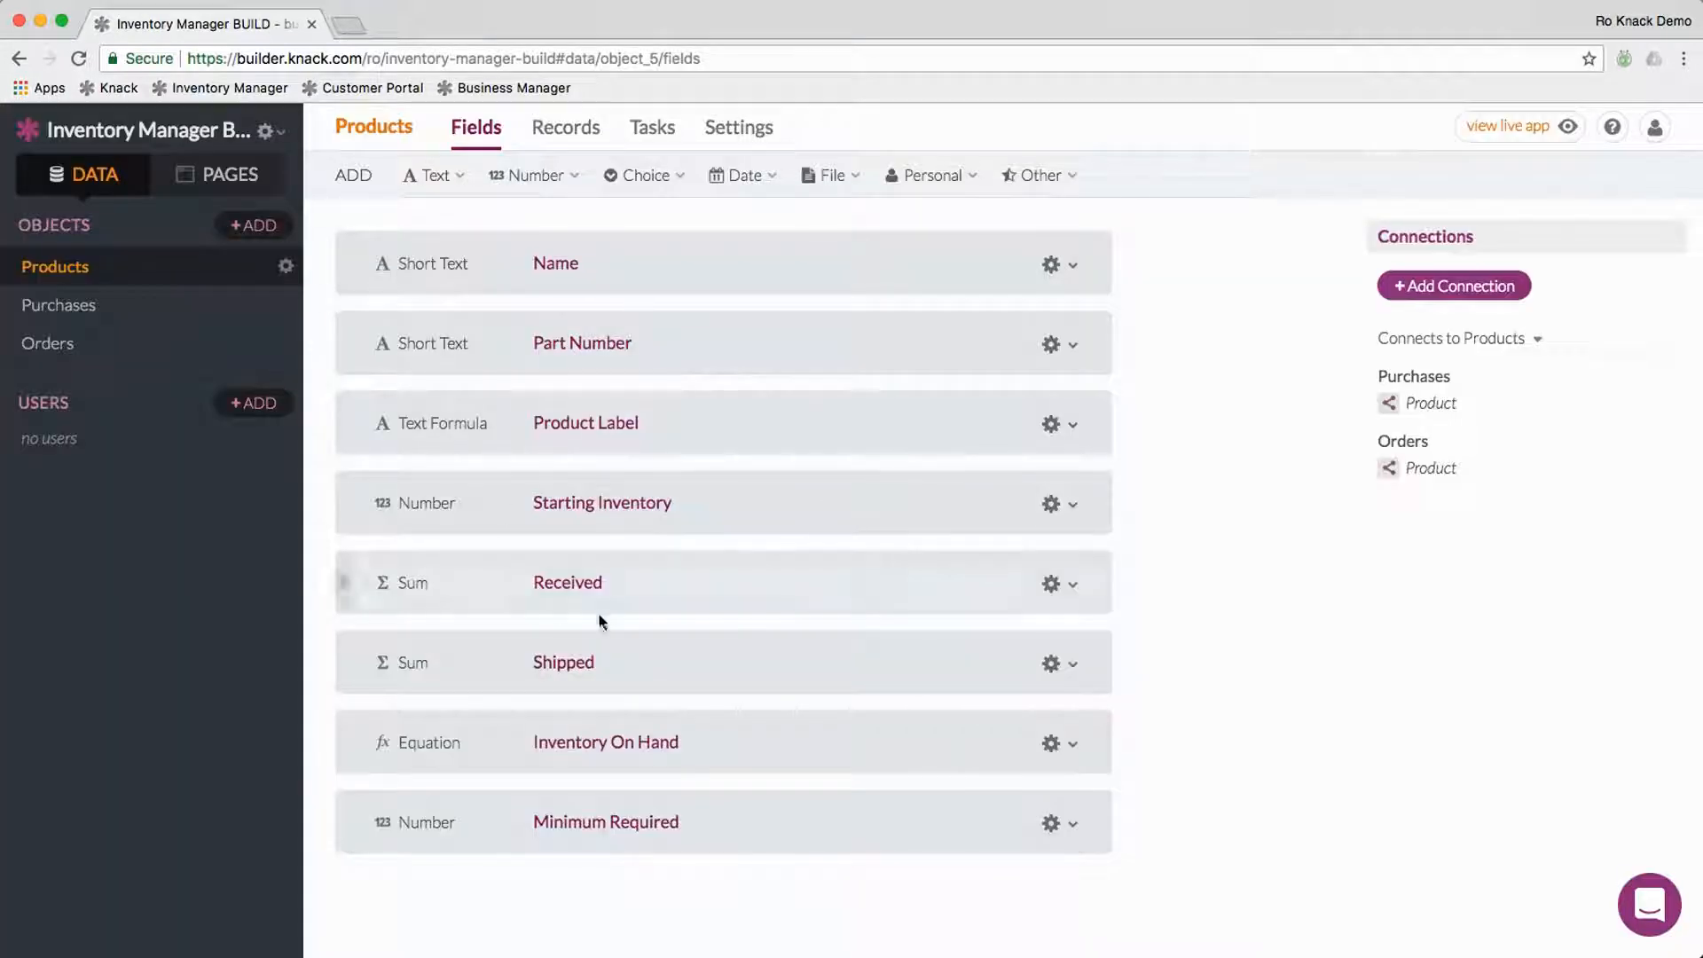
# Step: Add a Yes/No field named Needs Reorder to the Products object
pyautogui.click(539, 186)
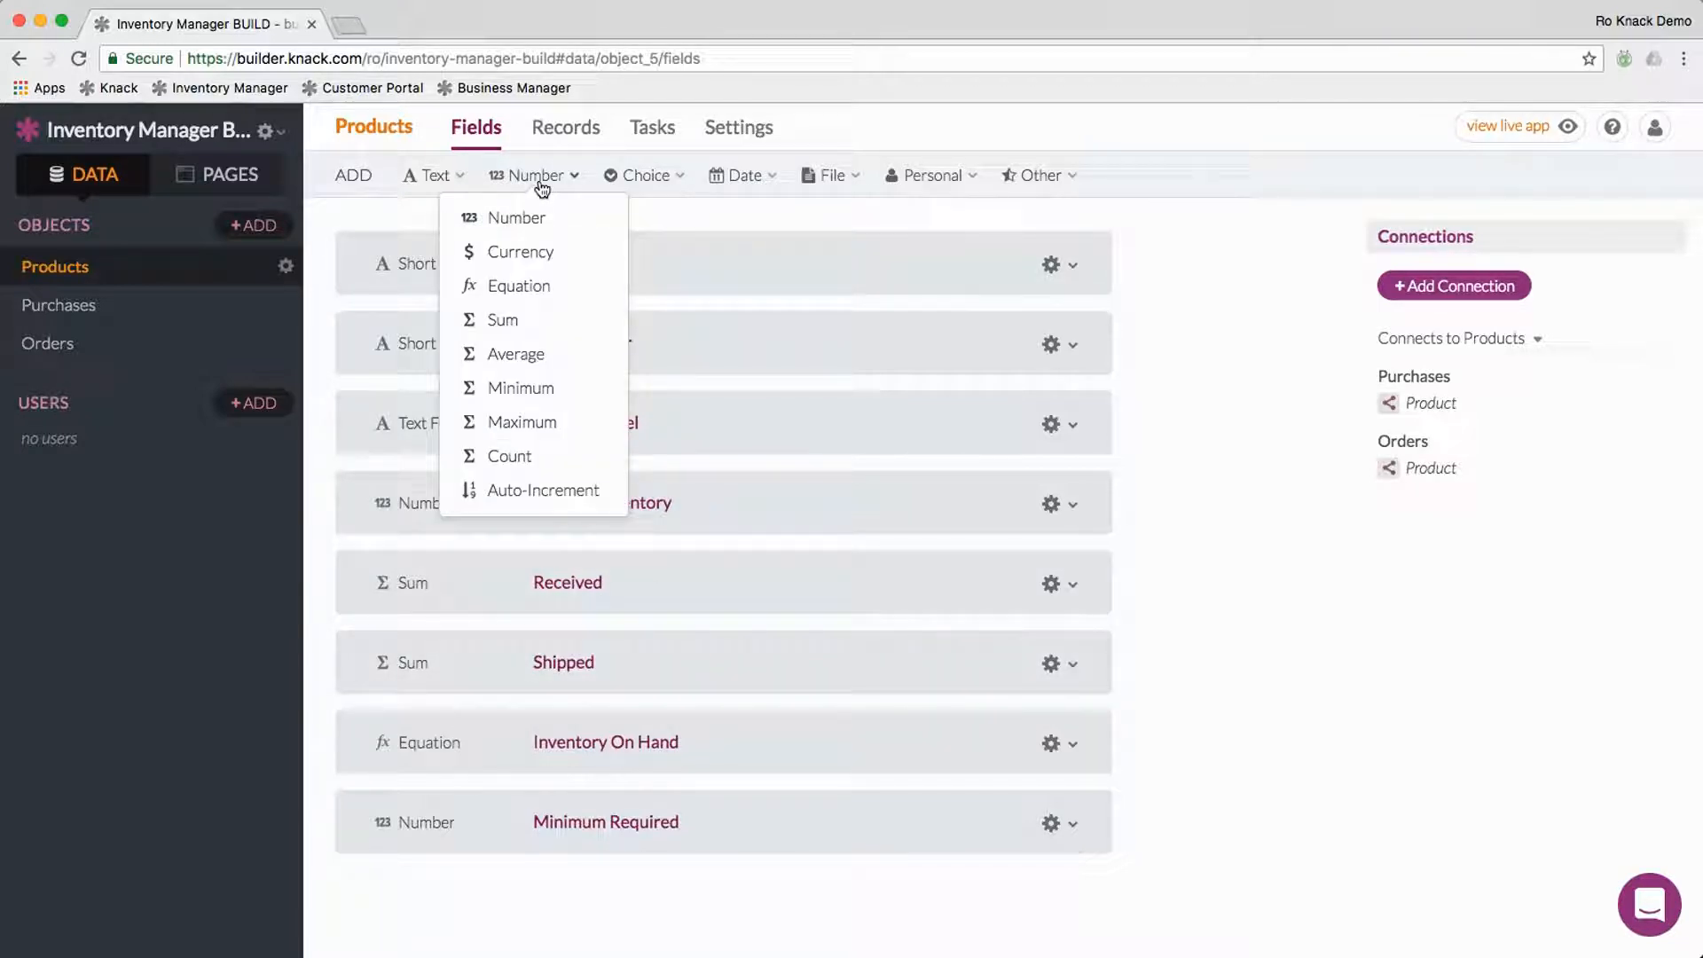
pyautogui.moveTo(637, 175)
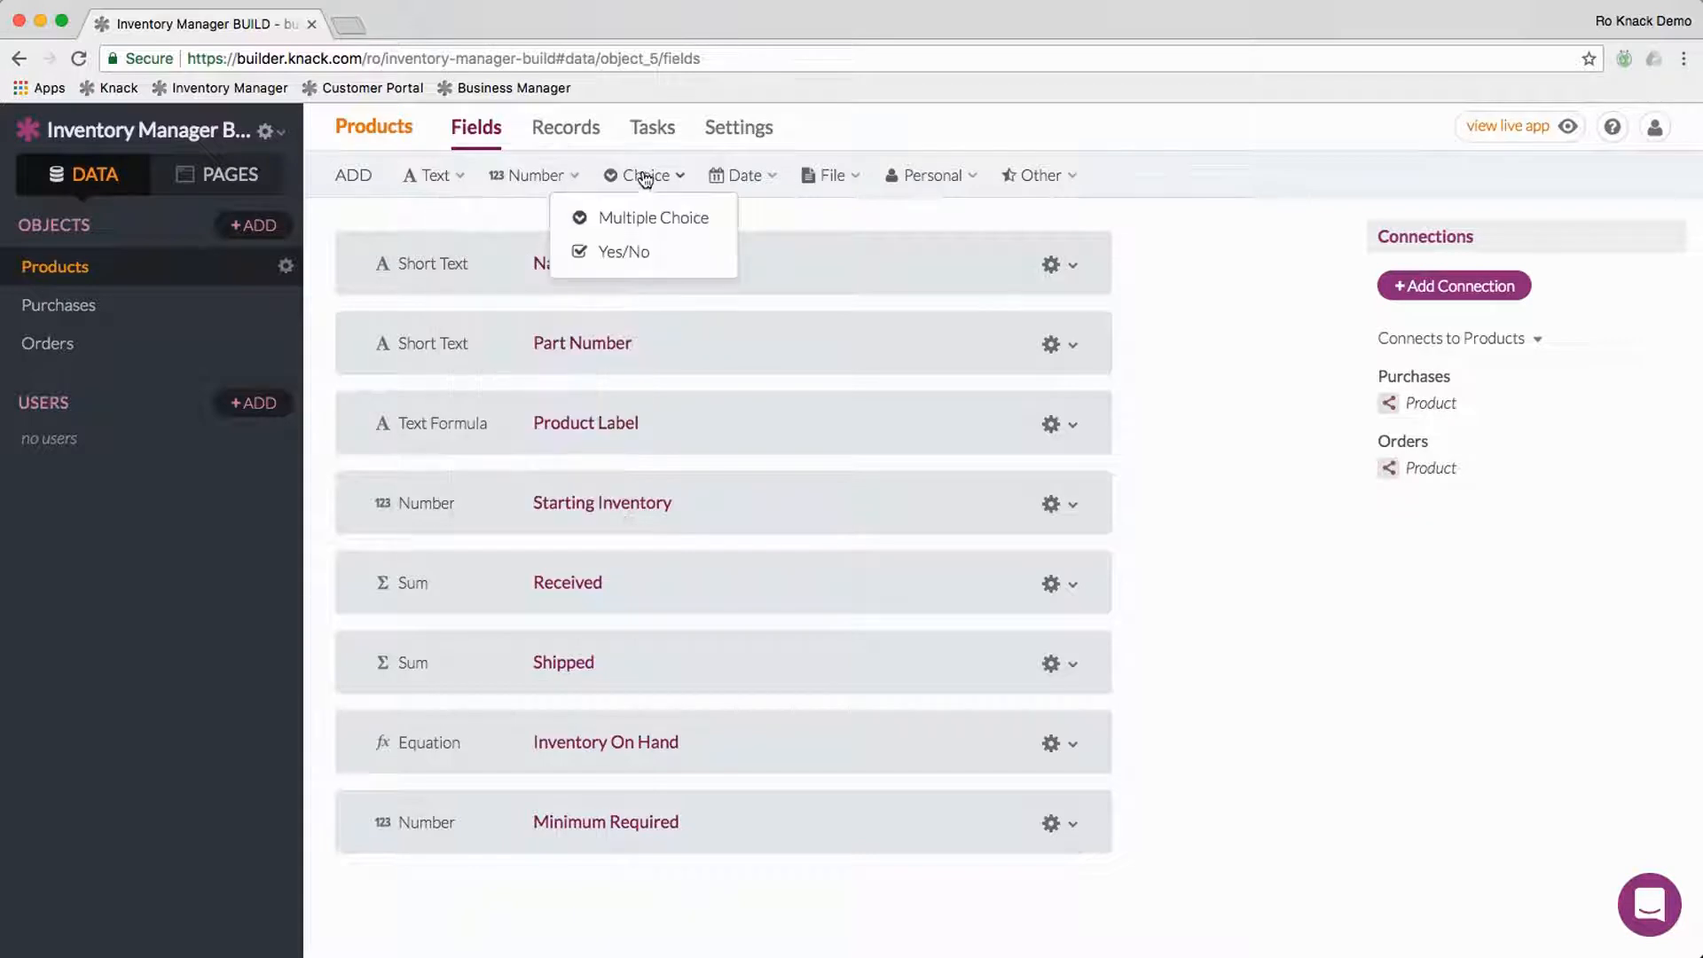
pyautogui.click(648, 252)
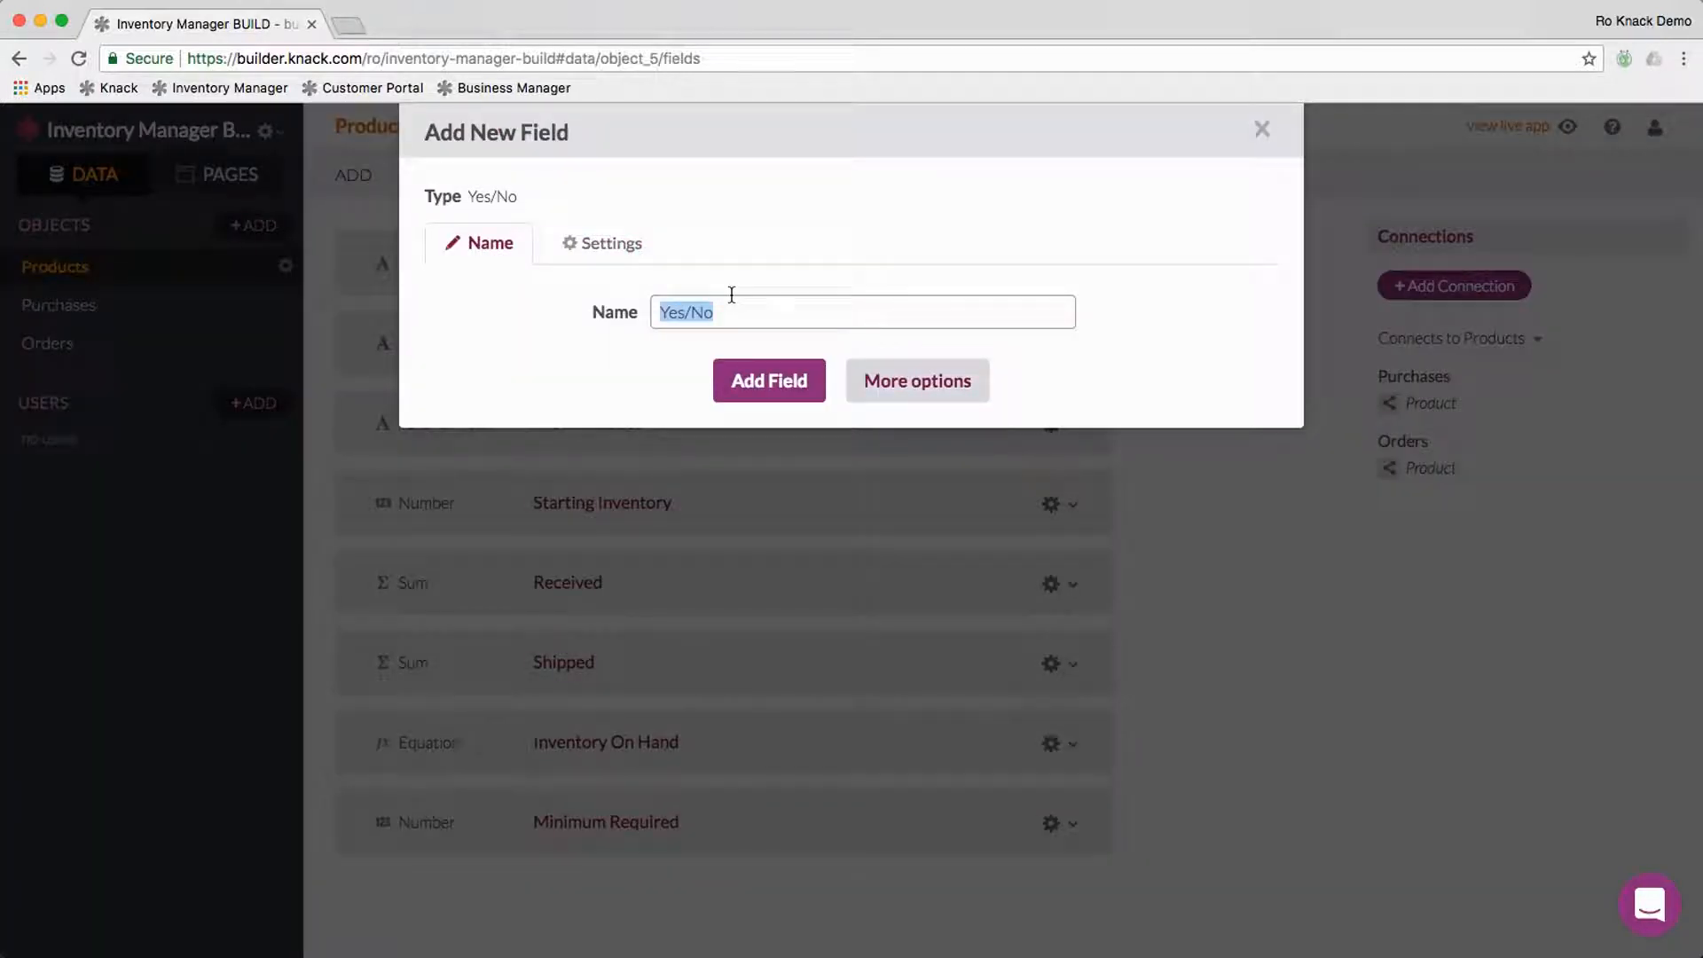
pyautogui.write('Needs Reorder')
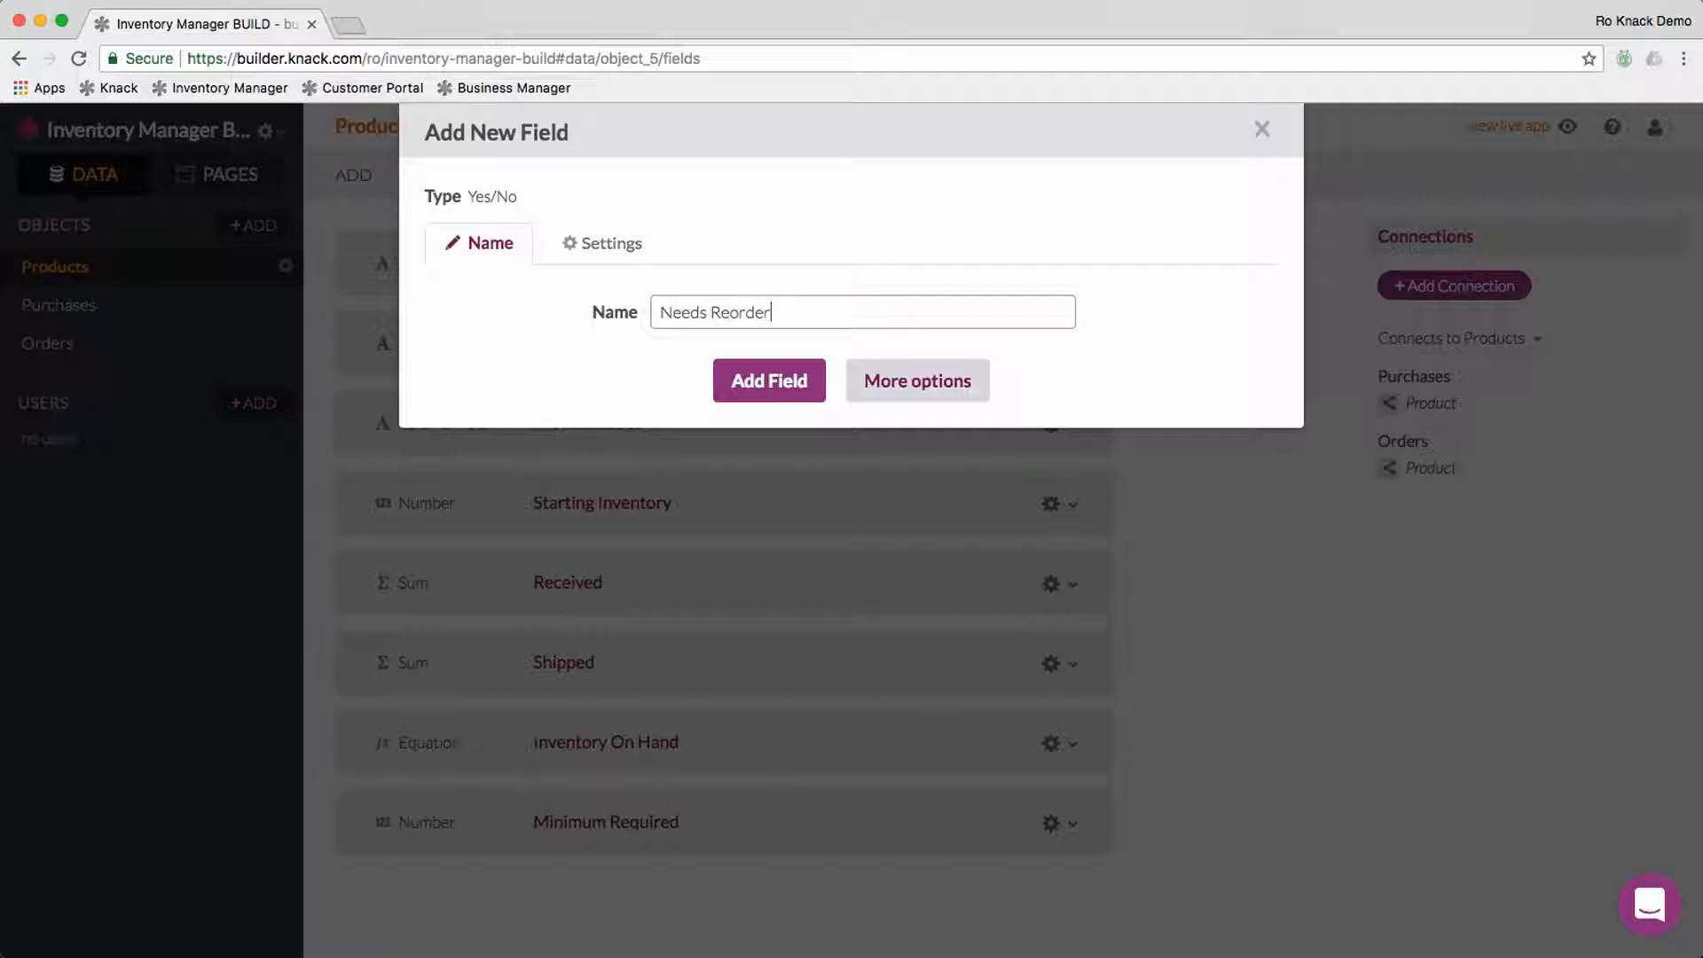
pyautogui.click(745, 394)
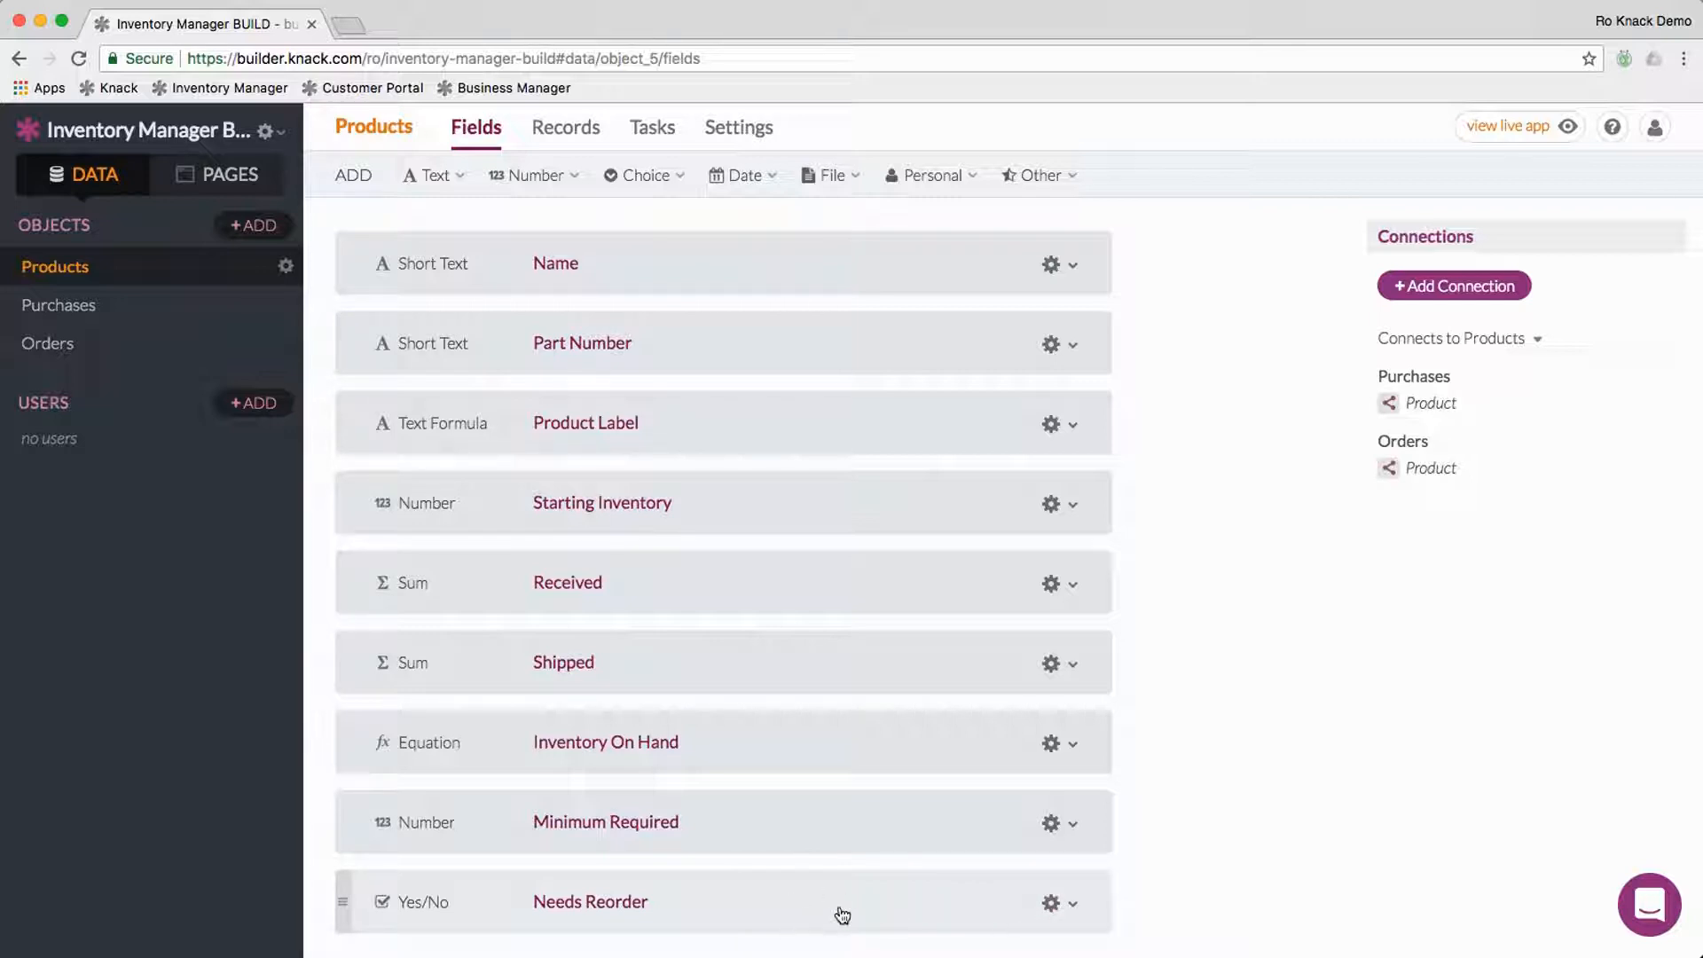
# Step: Enable conditional rules on the Needs Reorder field and add a criterion to the first rule
pyautogui.click(1054, 903)
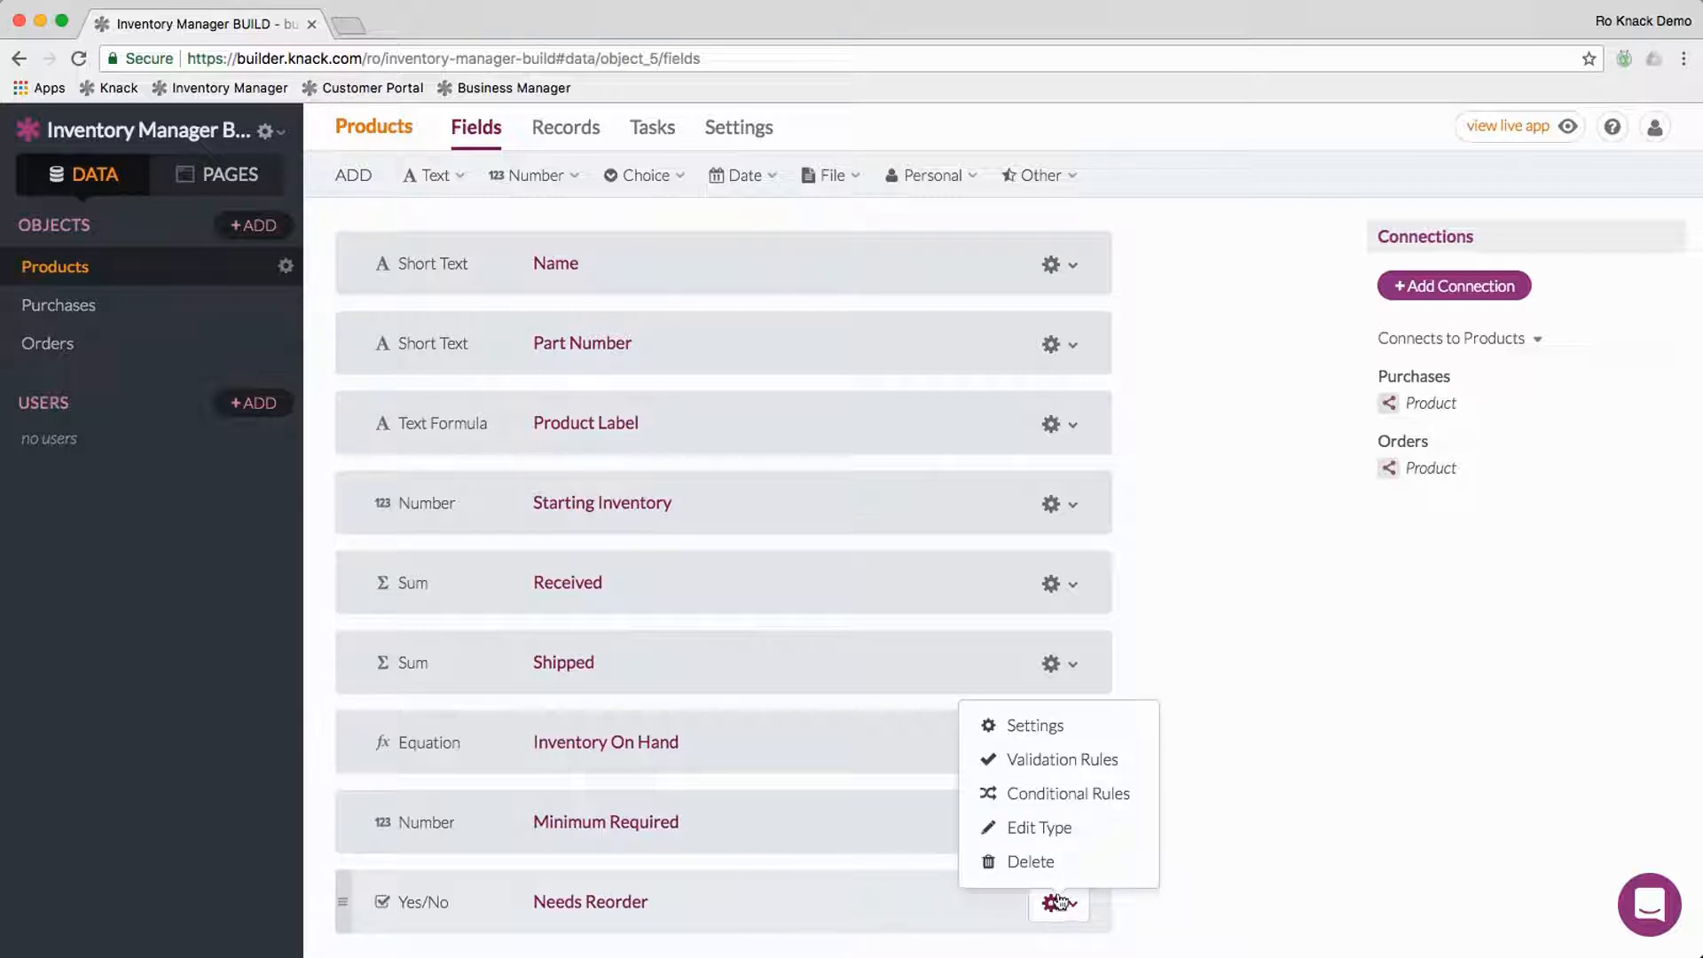
pyautogui.click(1040, 727)
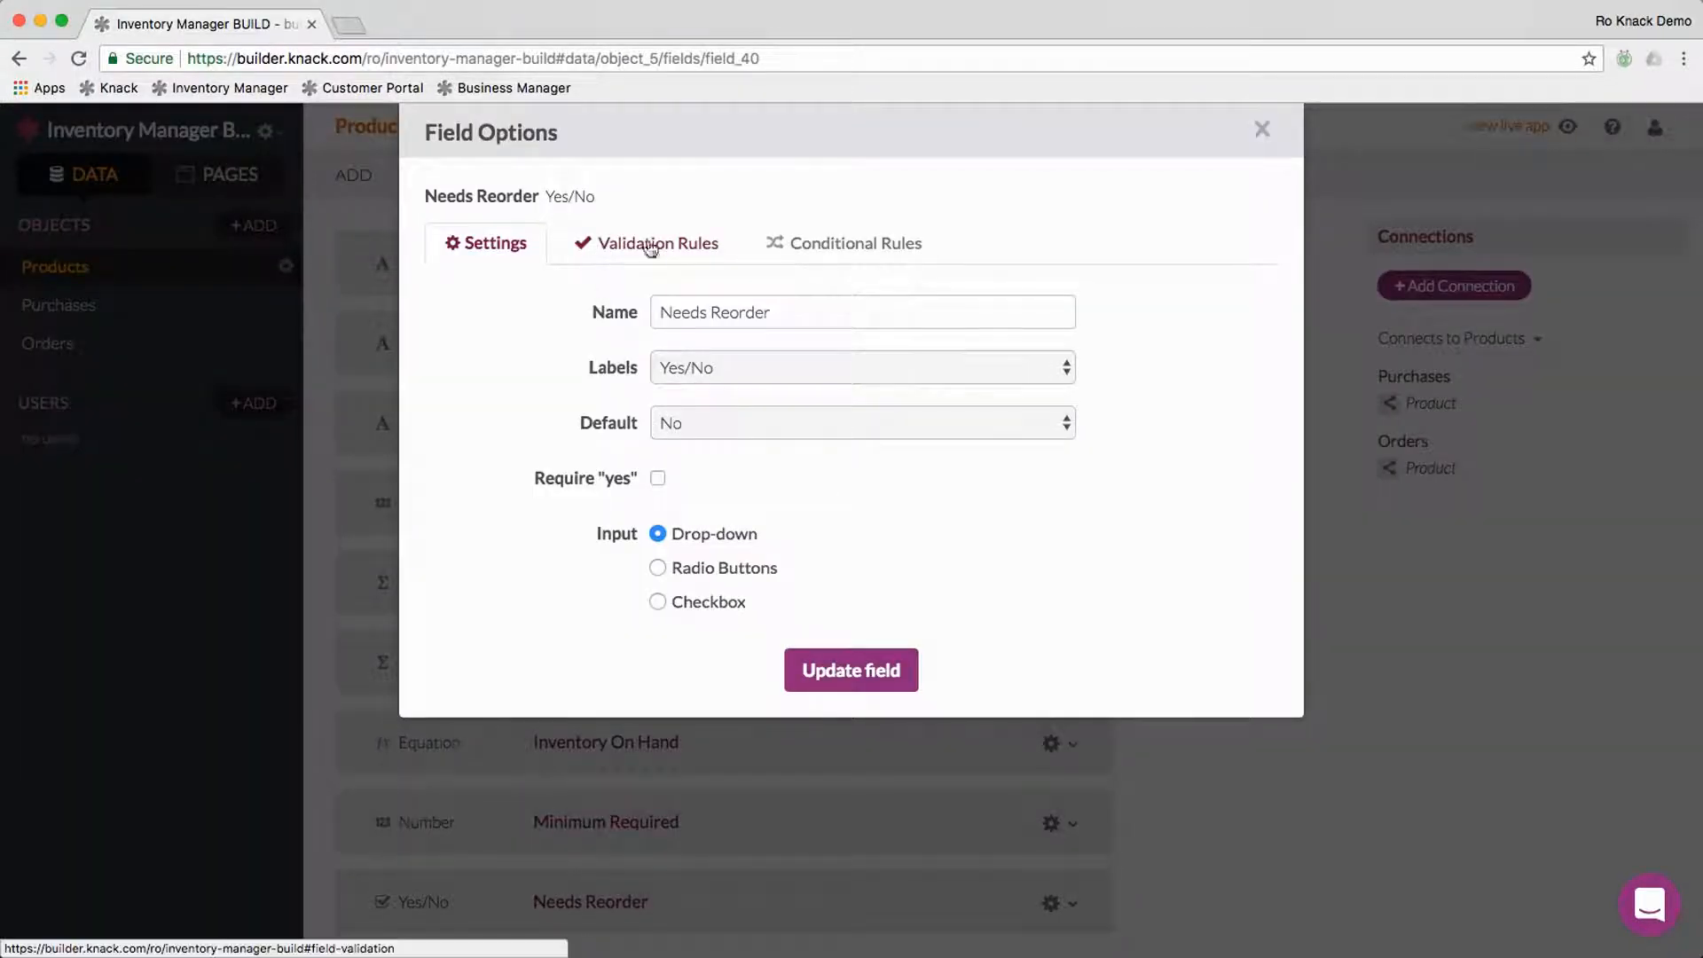
pyautogui.click(824, 243)
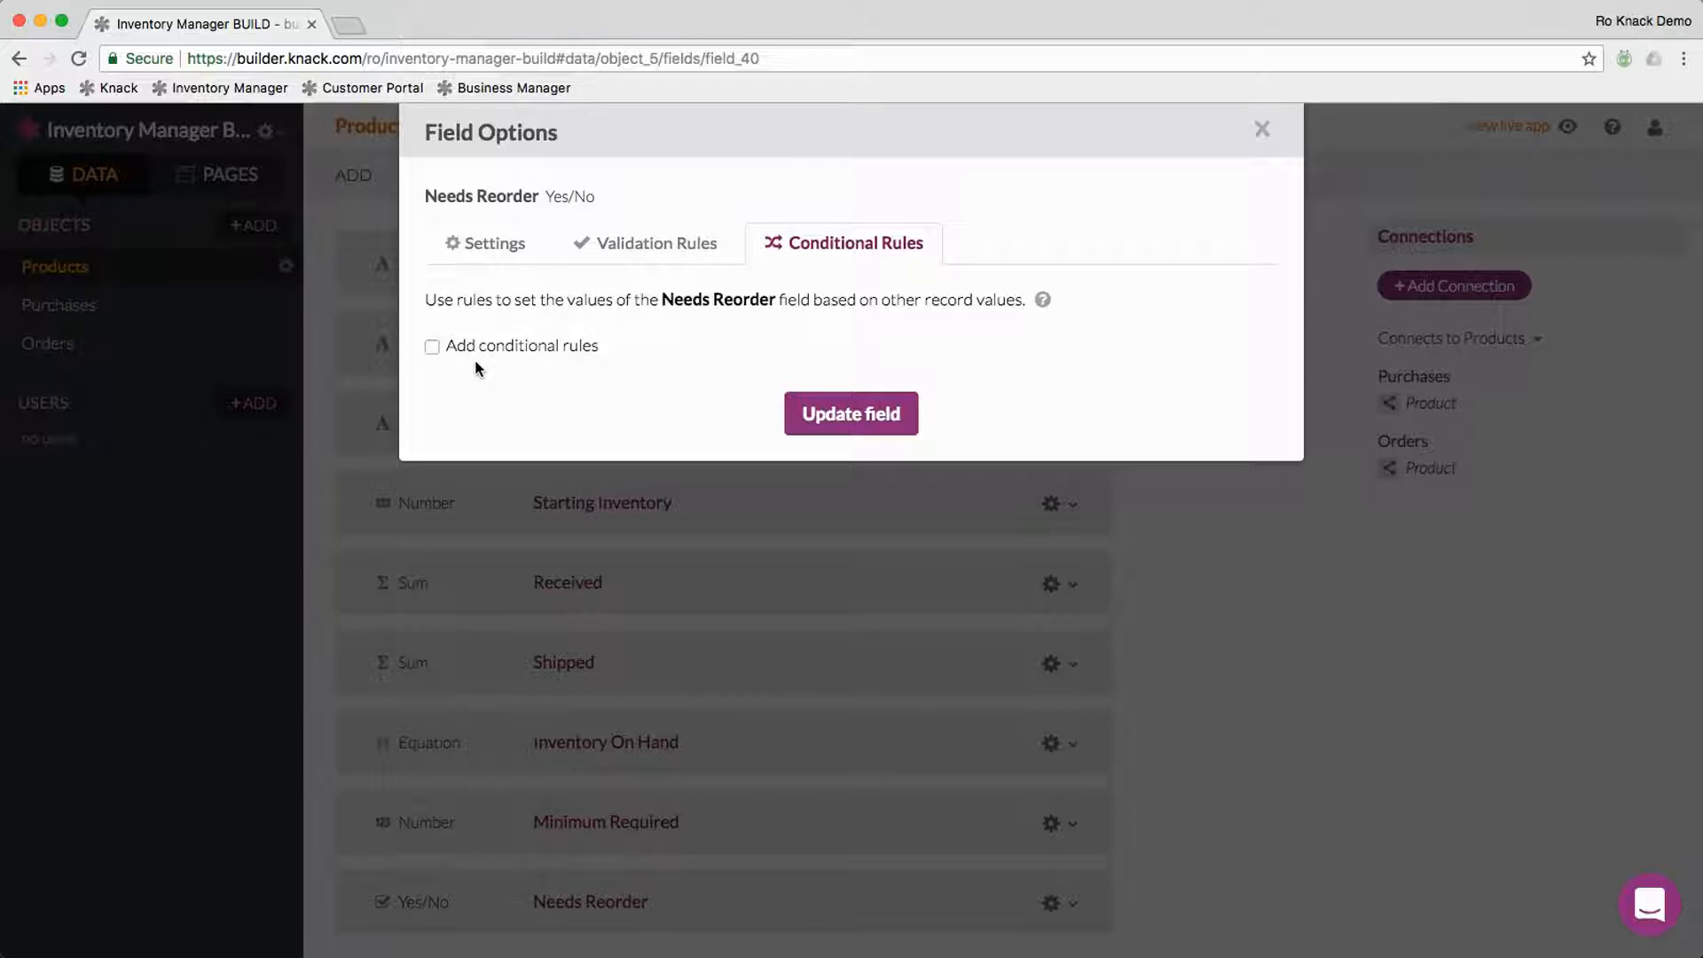
pyautogui.click(430, 348)
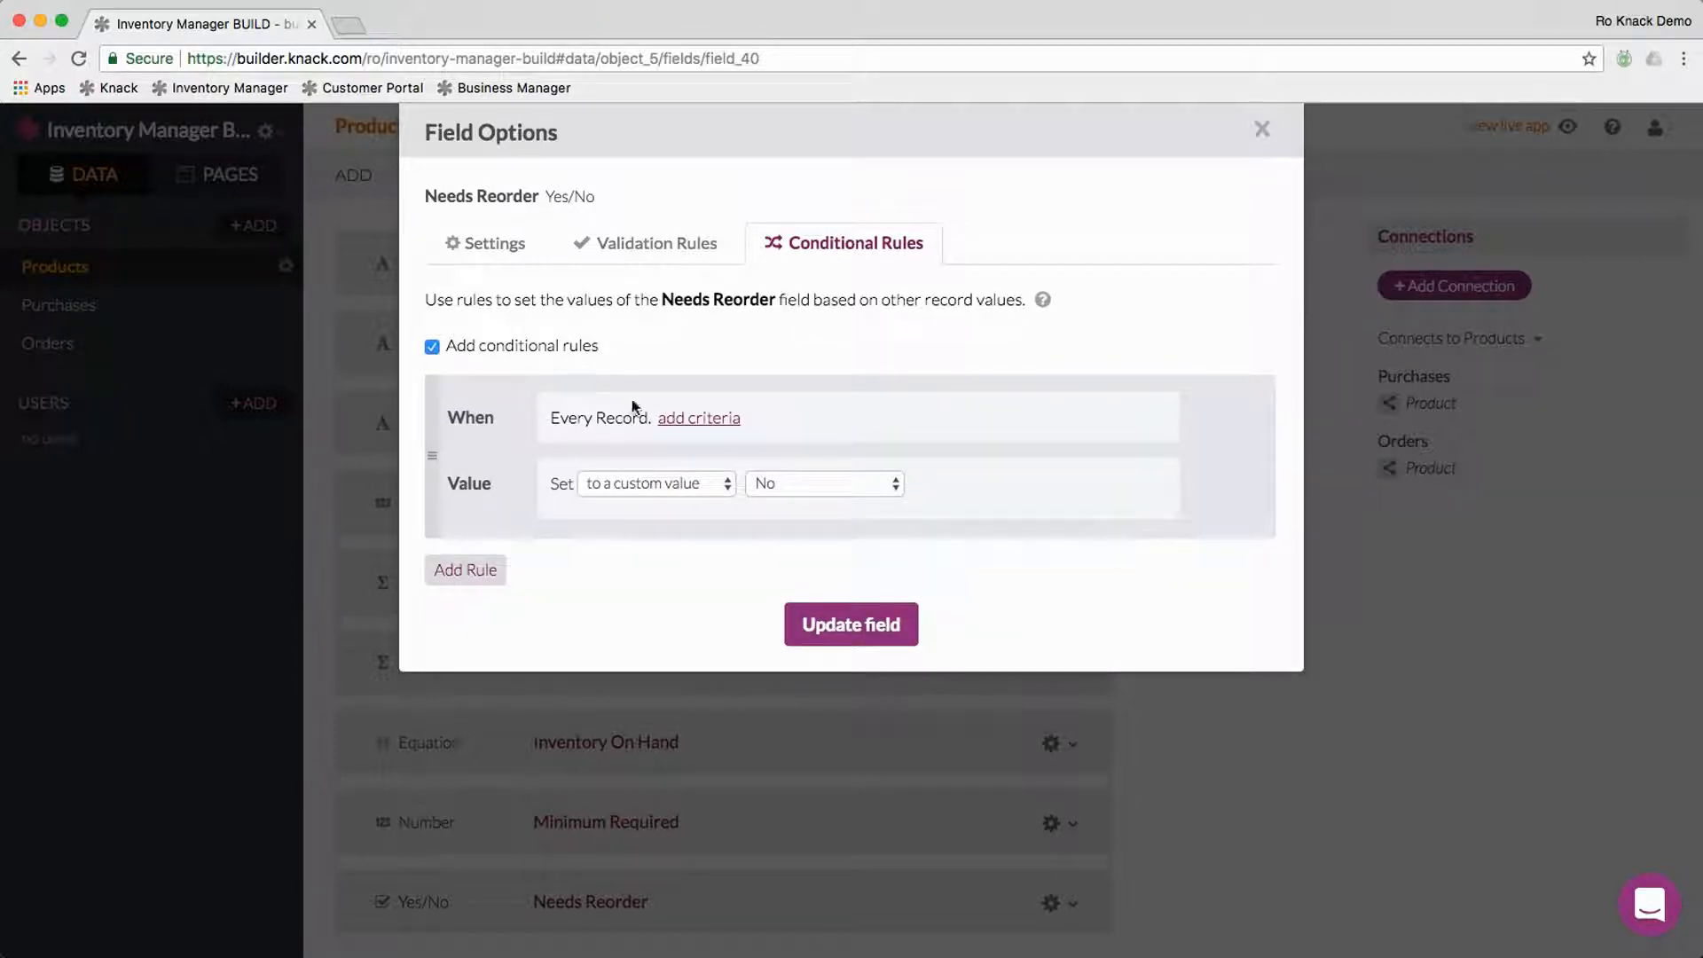
pyautogui.click(700, 418)
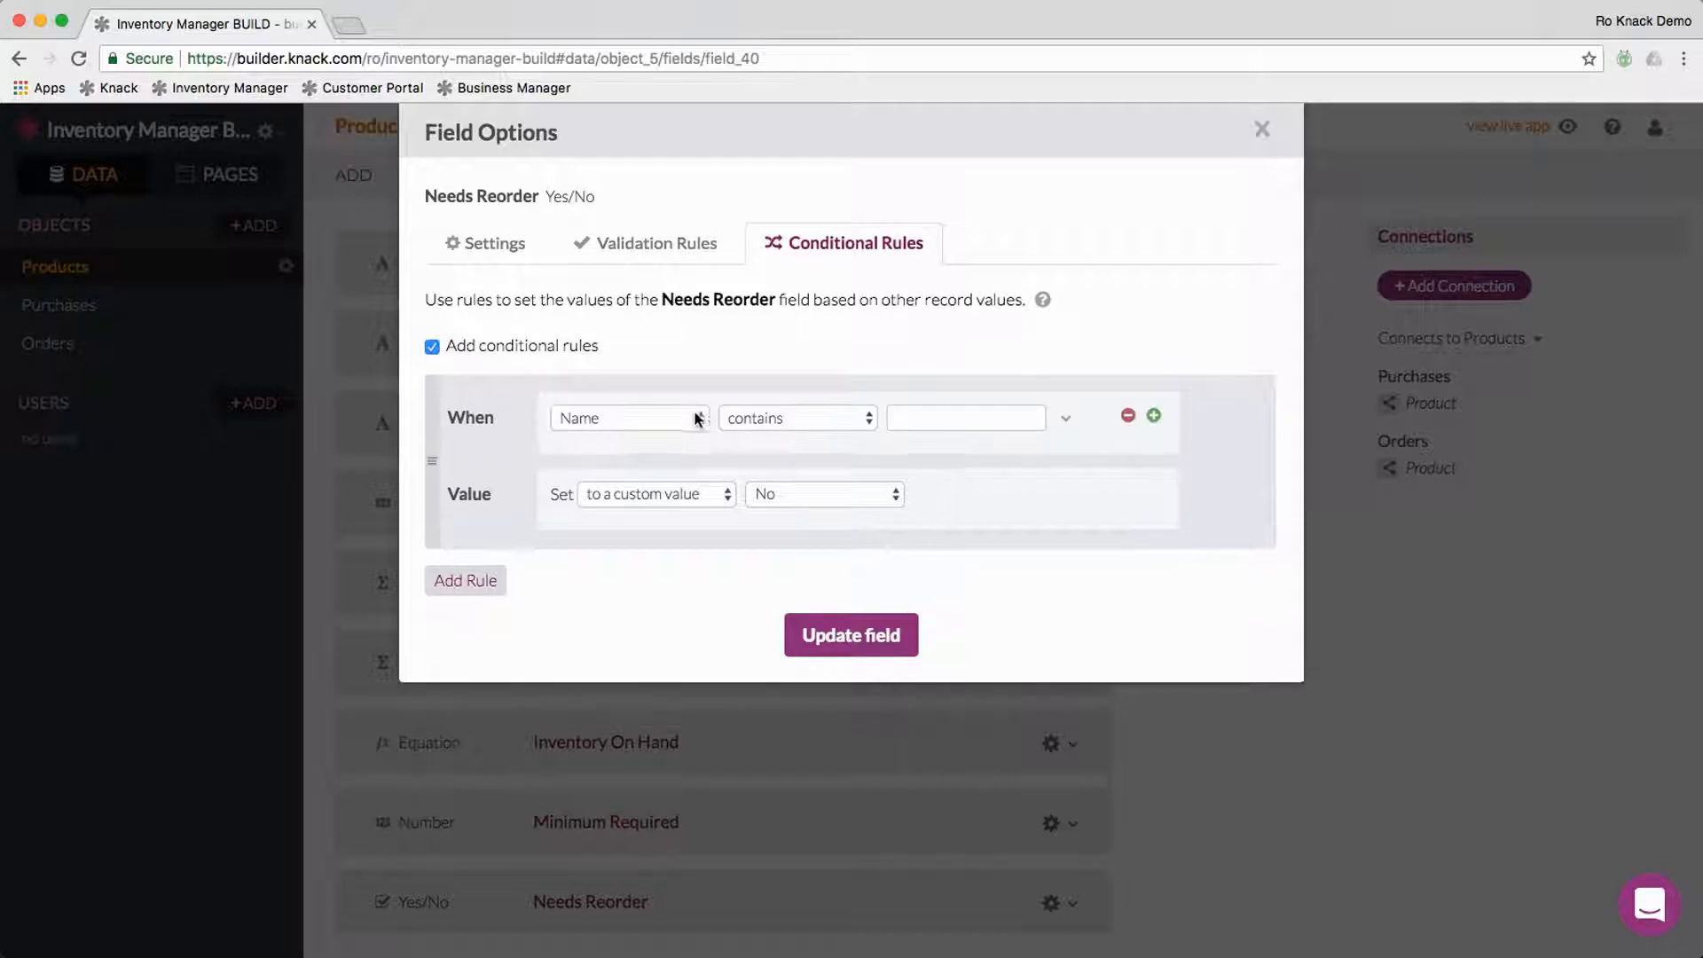
# Step: Set the rule's criterion to Inventory On Hand lower than the field value Minimum Required
pyautogui.click(633, 418)
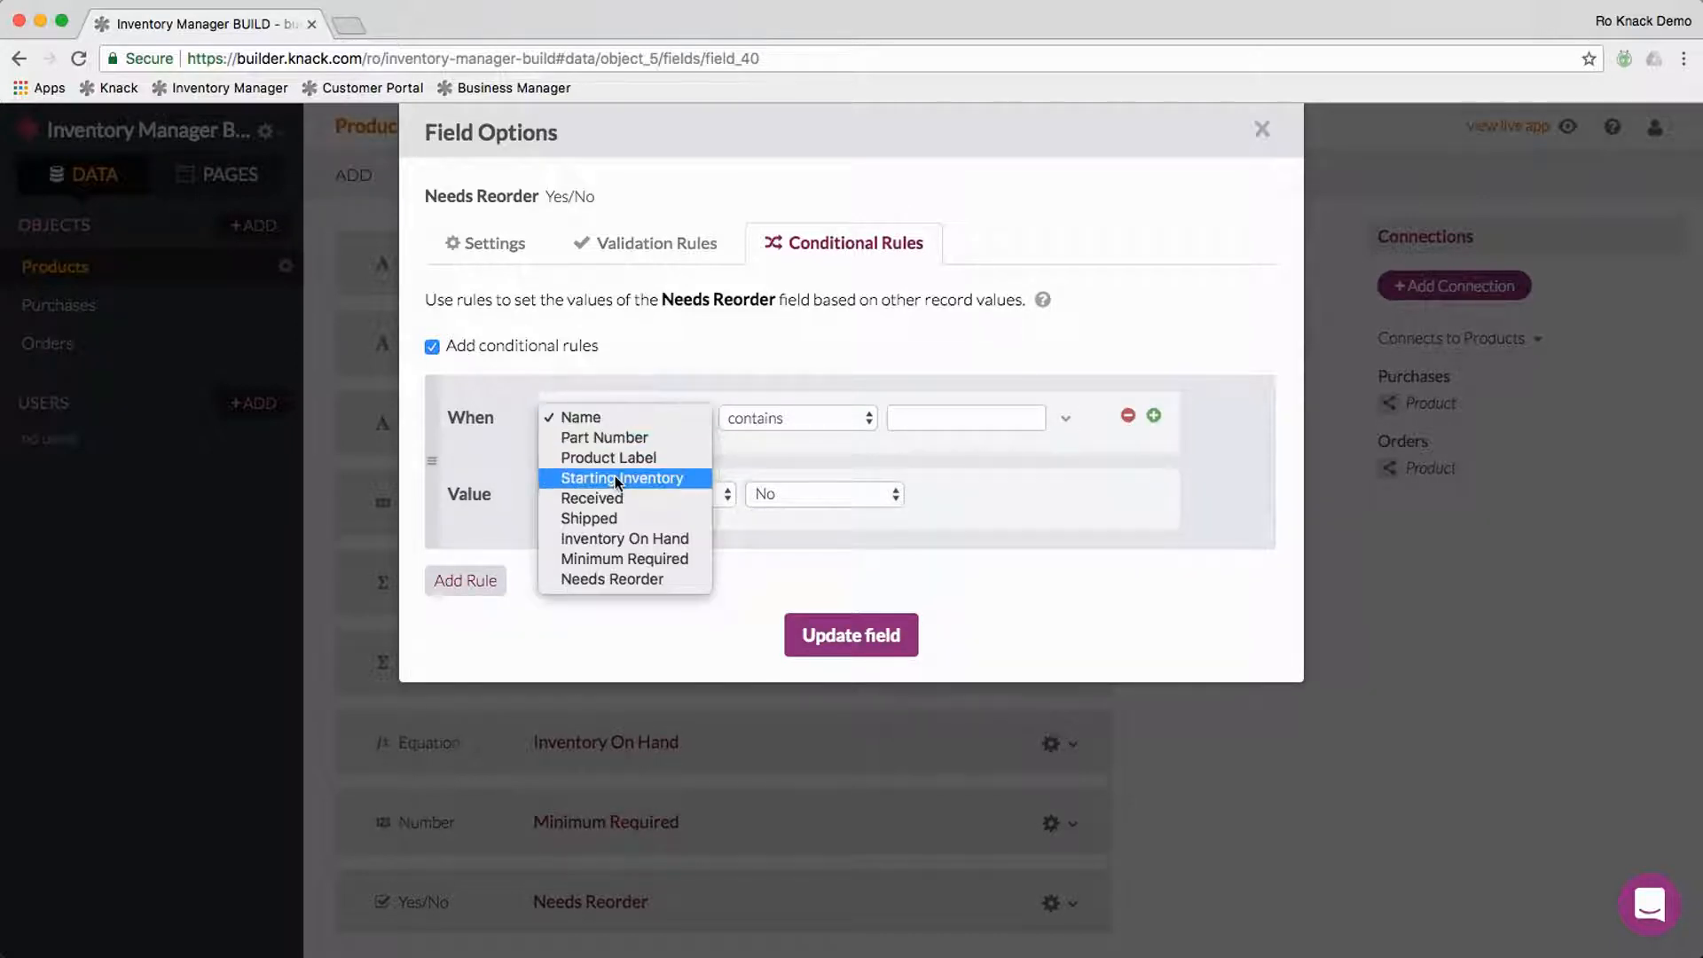
pyautogui.click(619, 539)
pyautogui.click(775, 421)
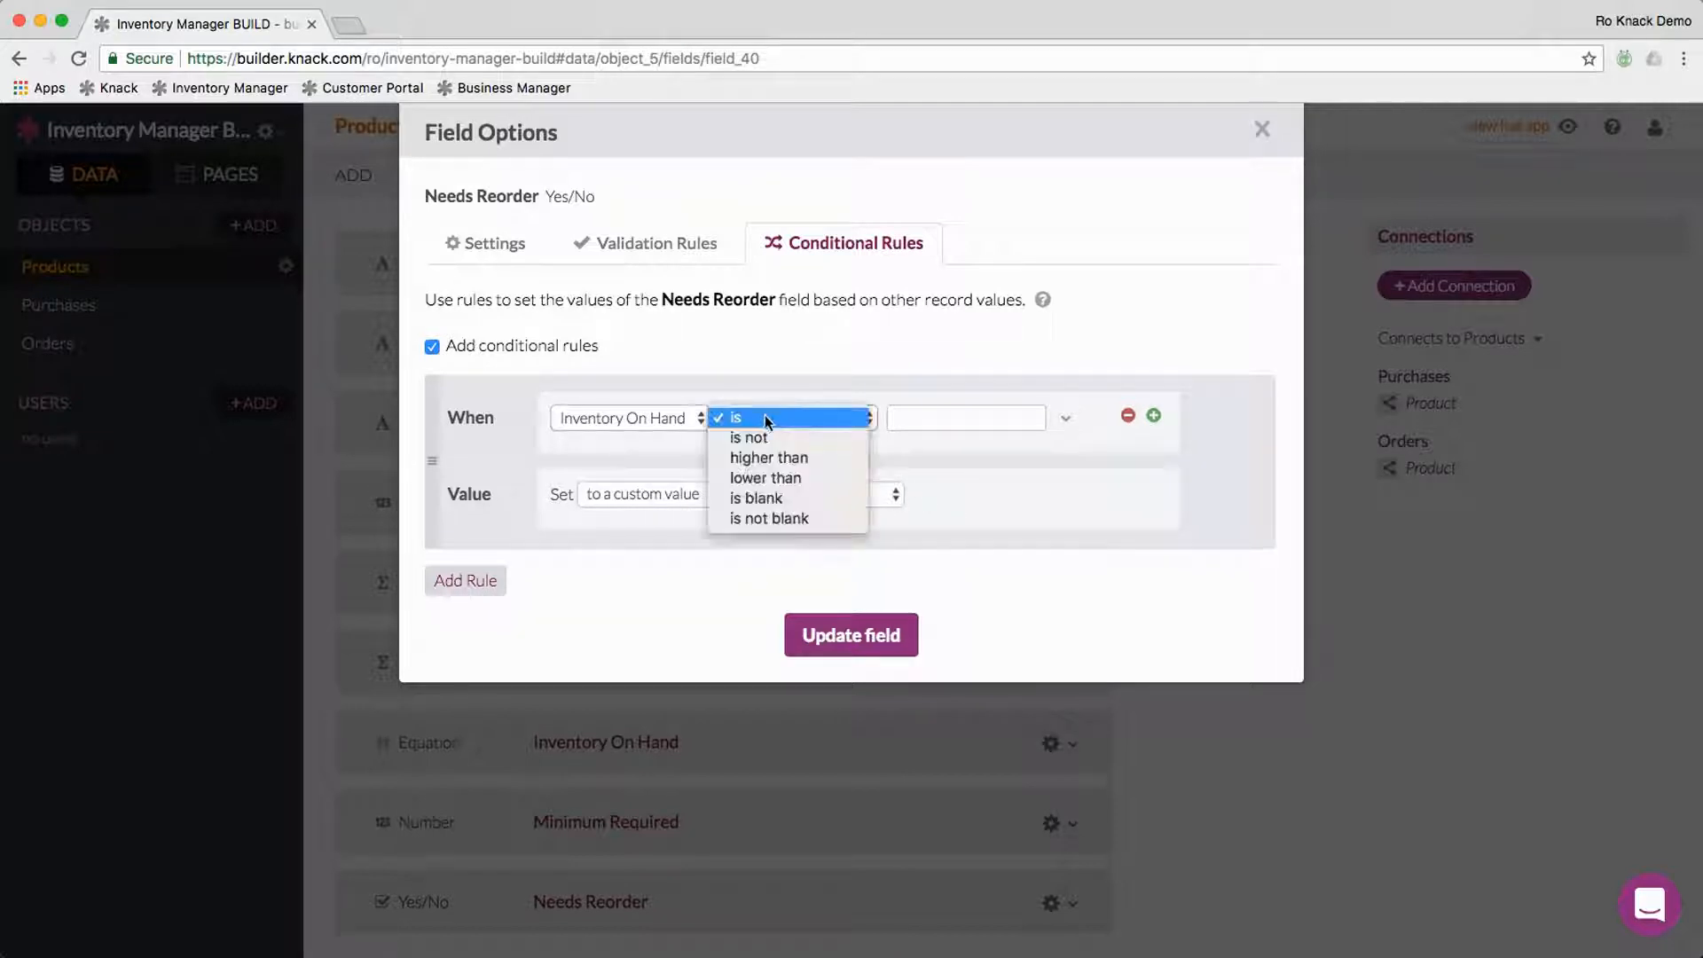
pyautogui.click(772, 479)
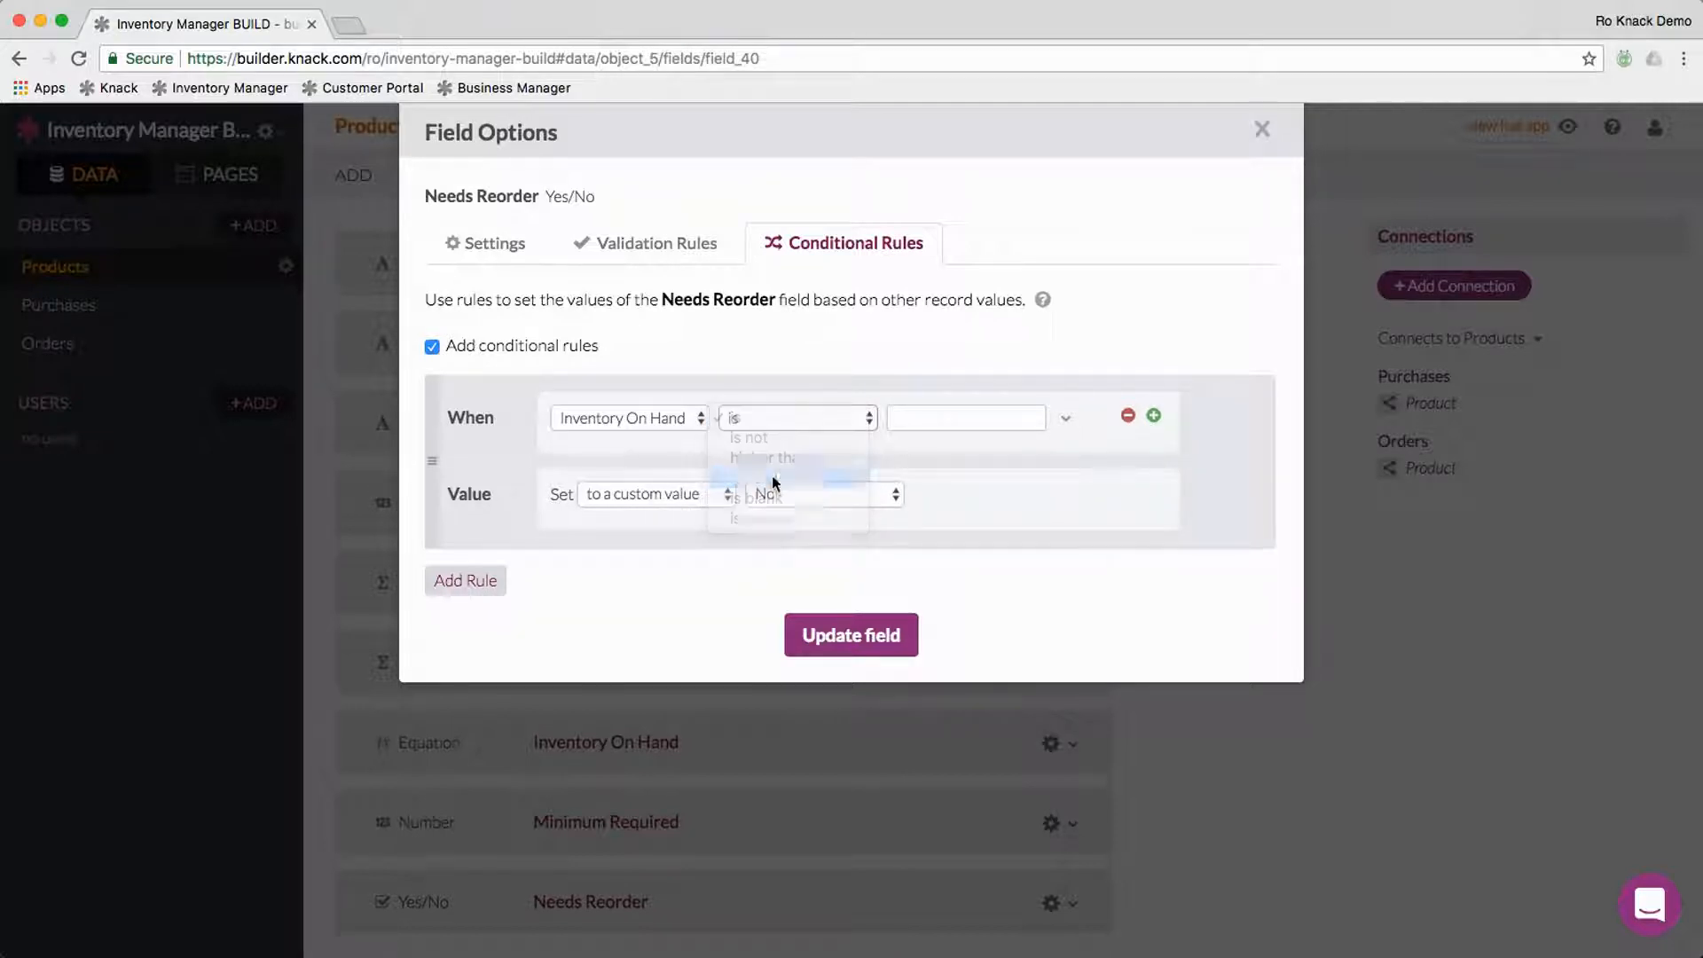
pyautogui.click(1067, 420)
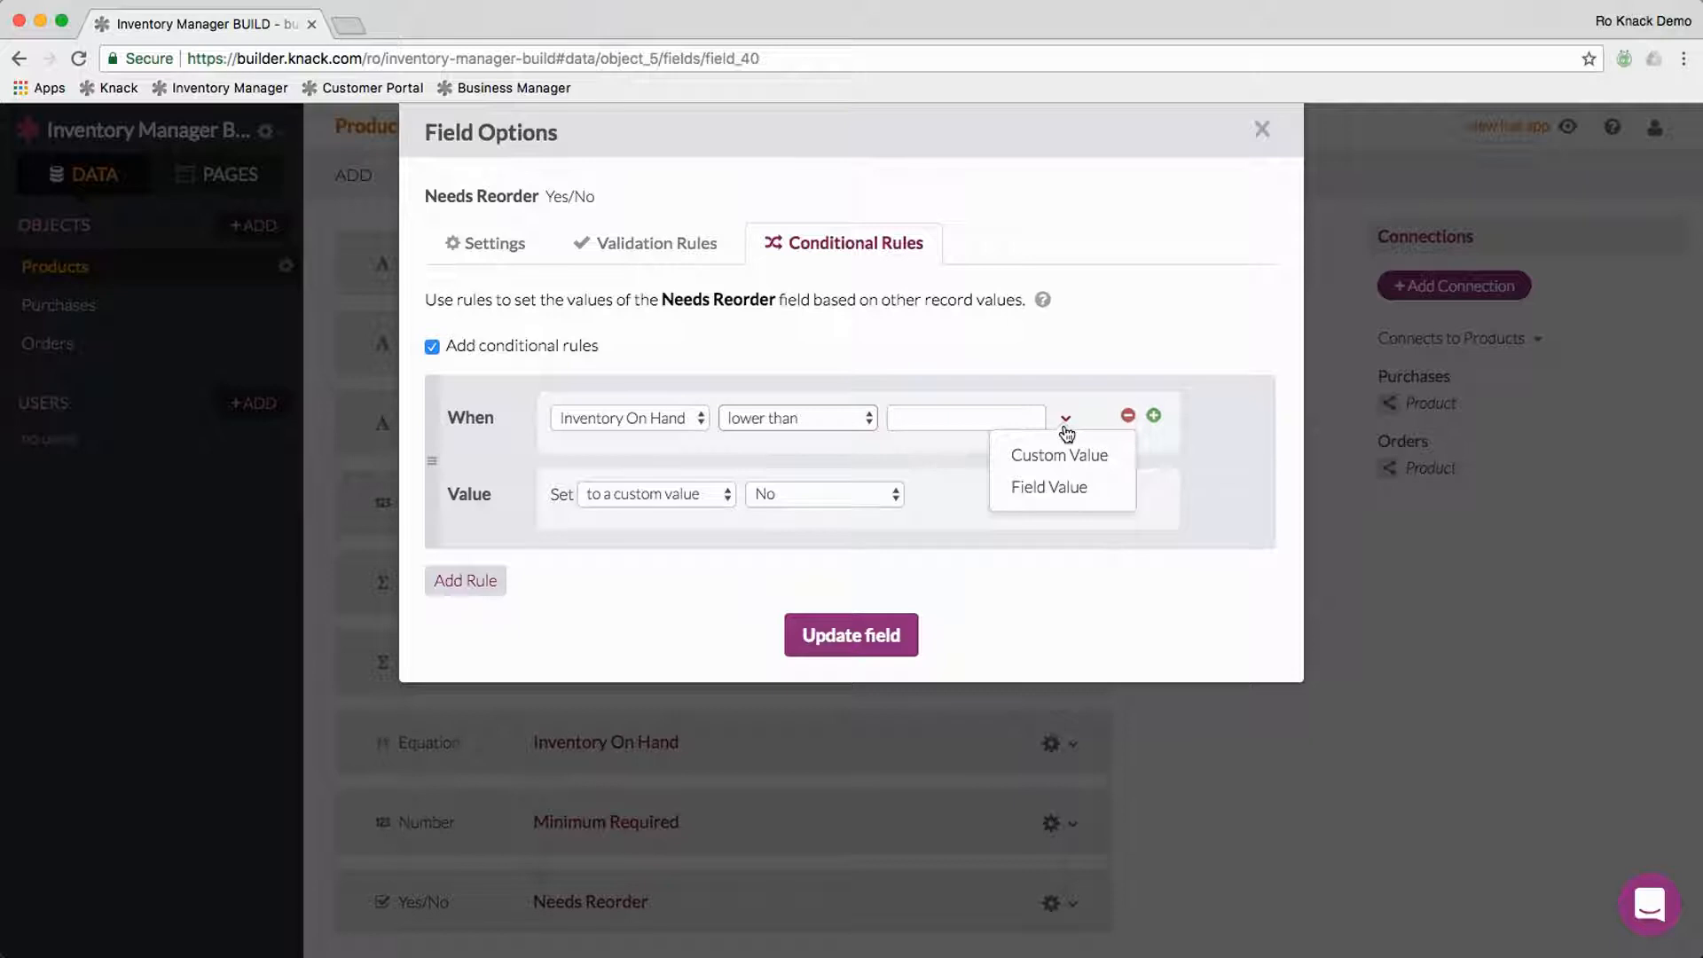
pyautogui.click(1048, 487)
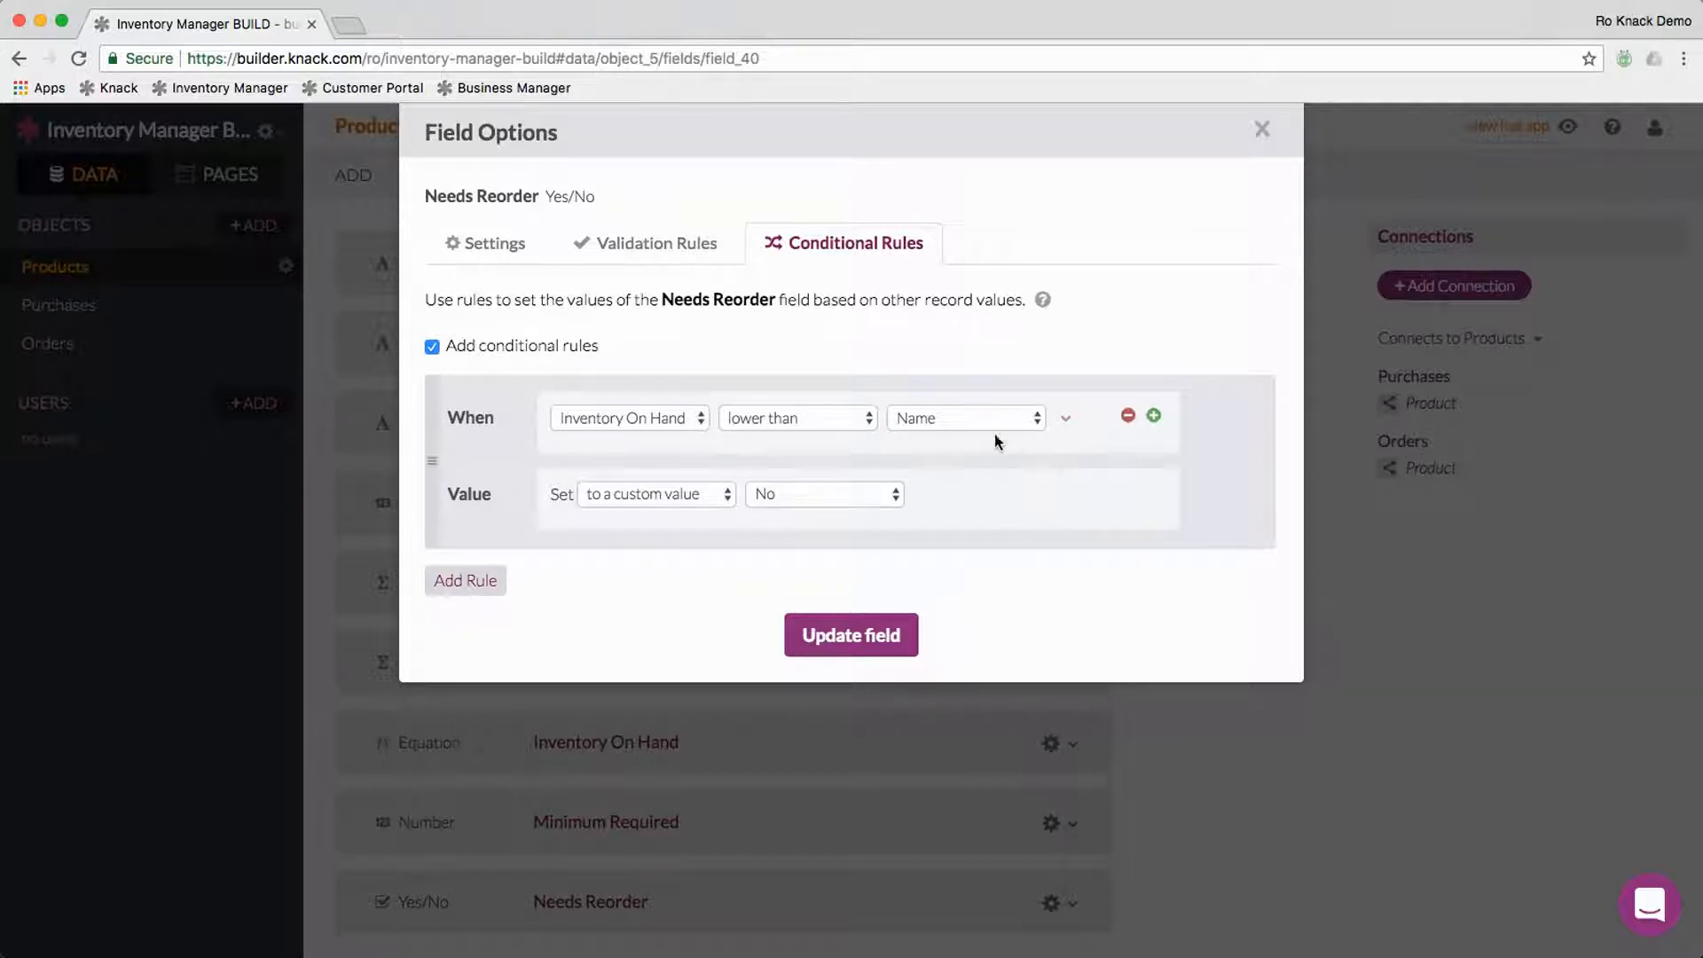
pyautogui.click(956, 417)
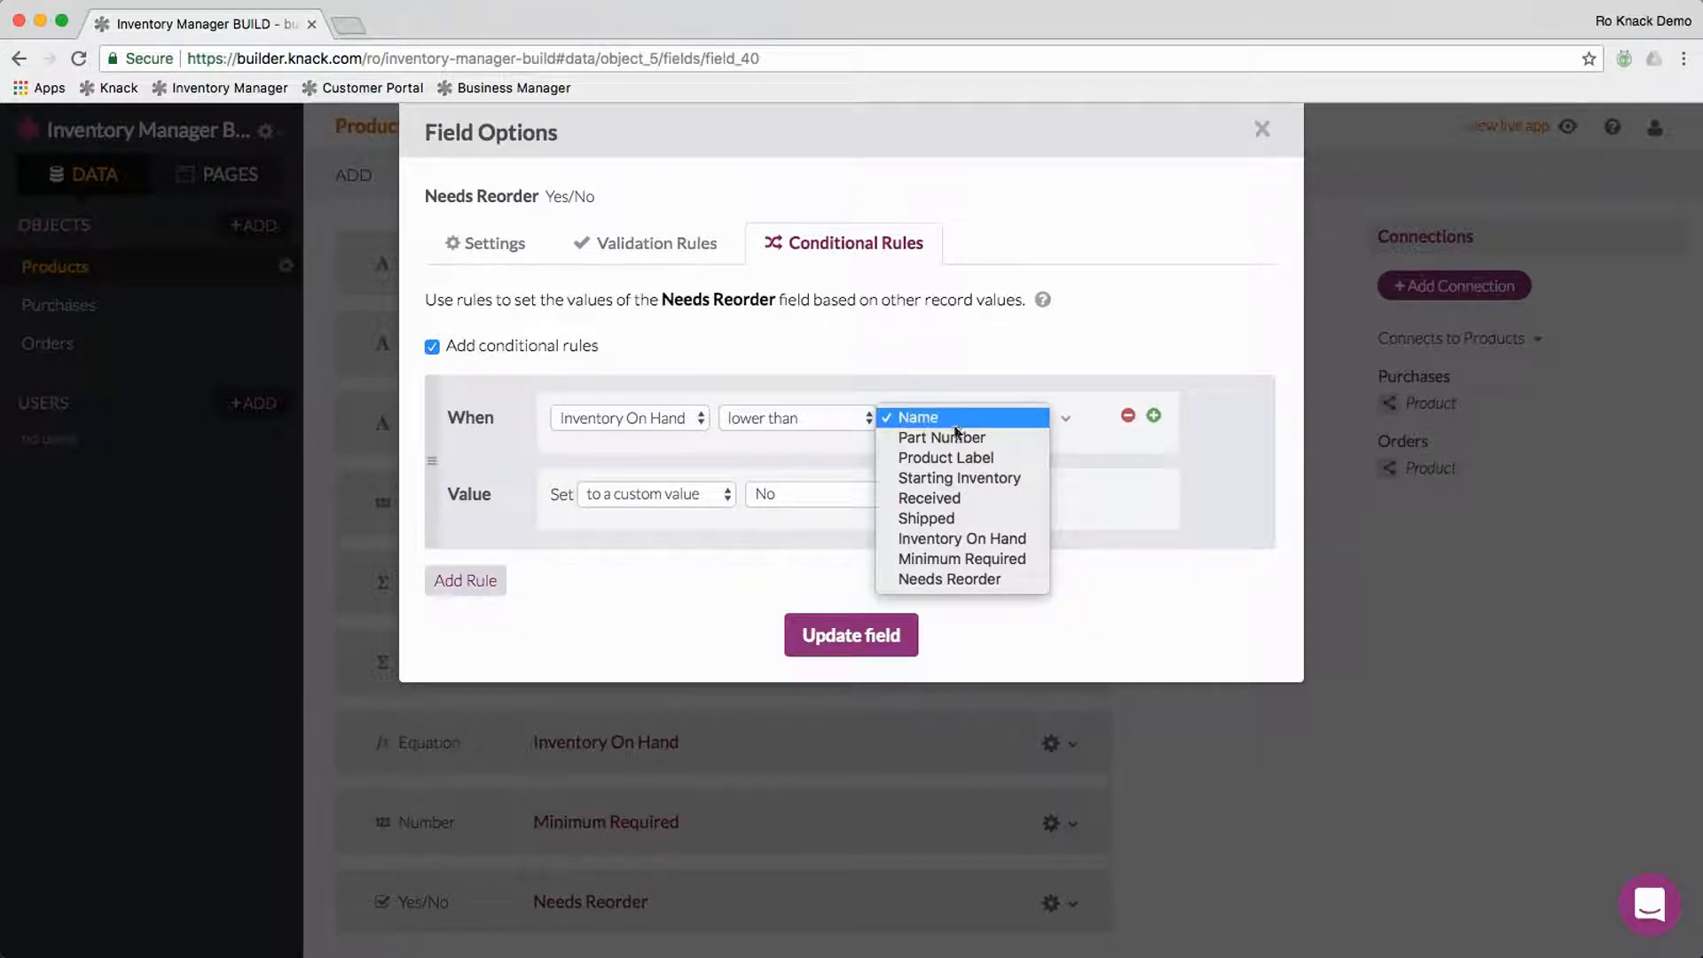
pyautogui.click(972, 559)
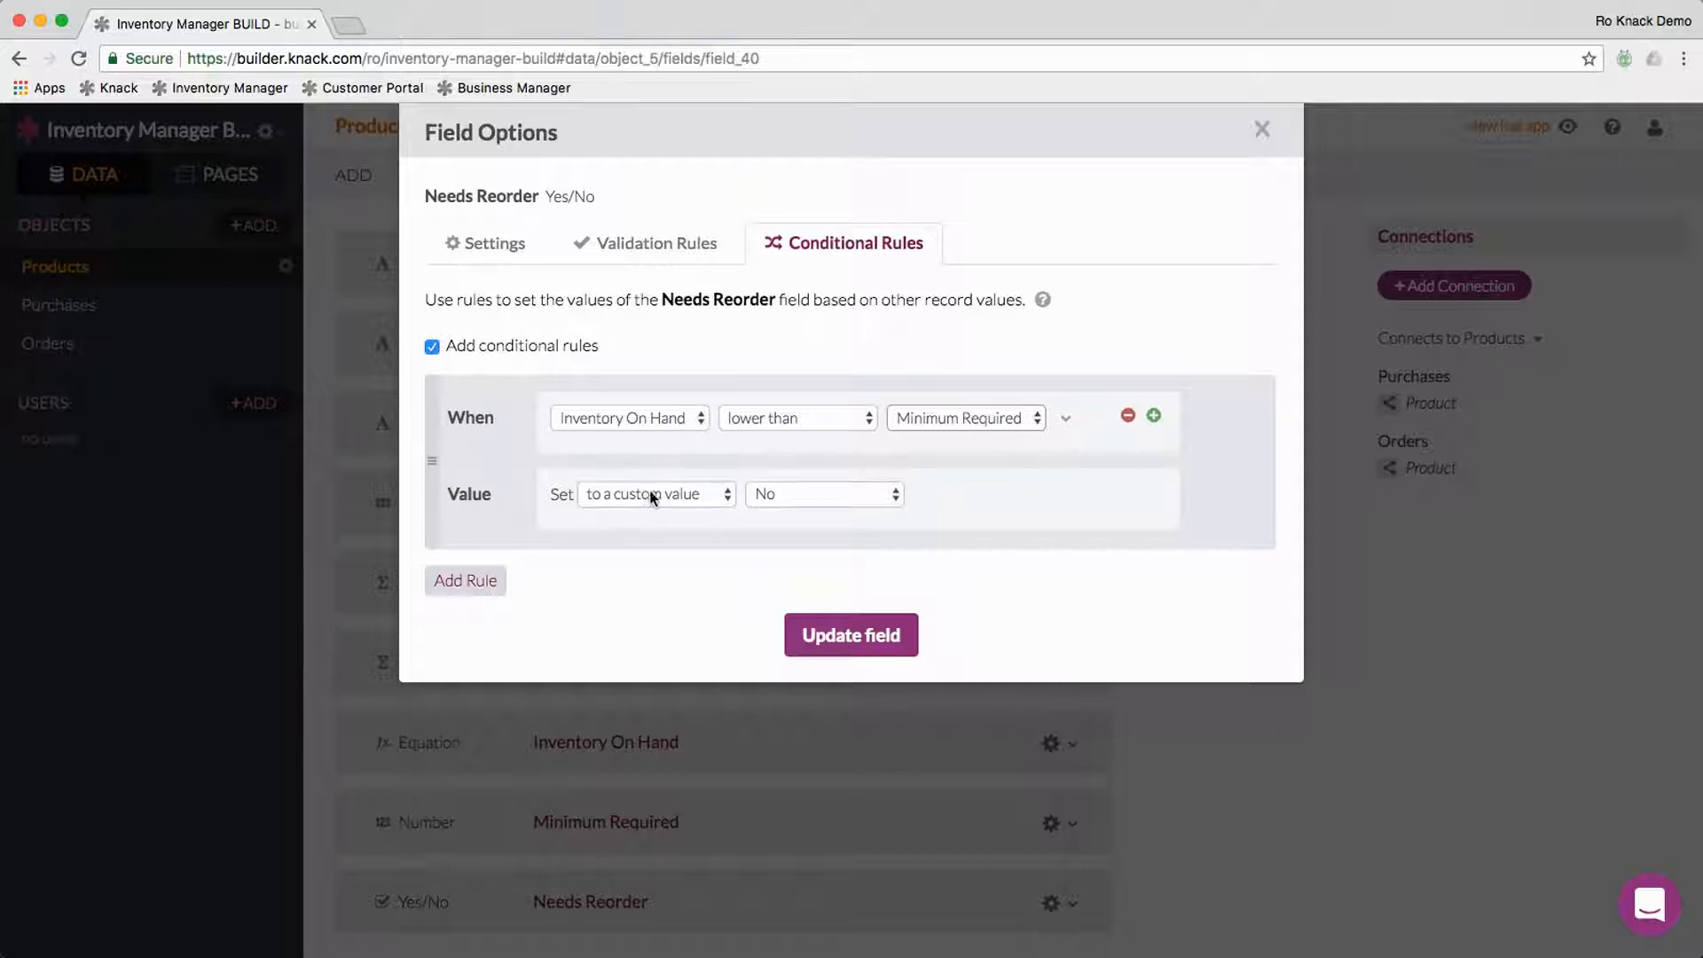
# Step: Make the rule set Needs Reorder to Yes, add a second default rule for every record, and save the field
pyautogui.click(785, 492)
pyautogui.click(786, 475)
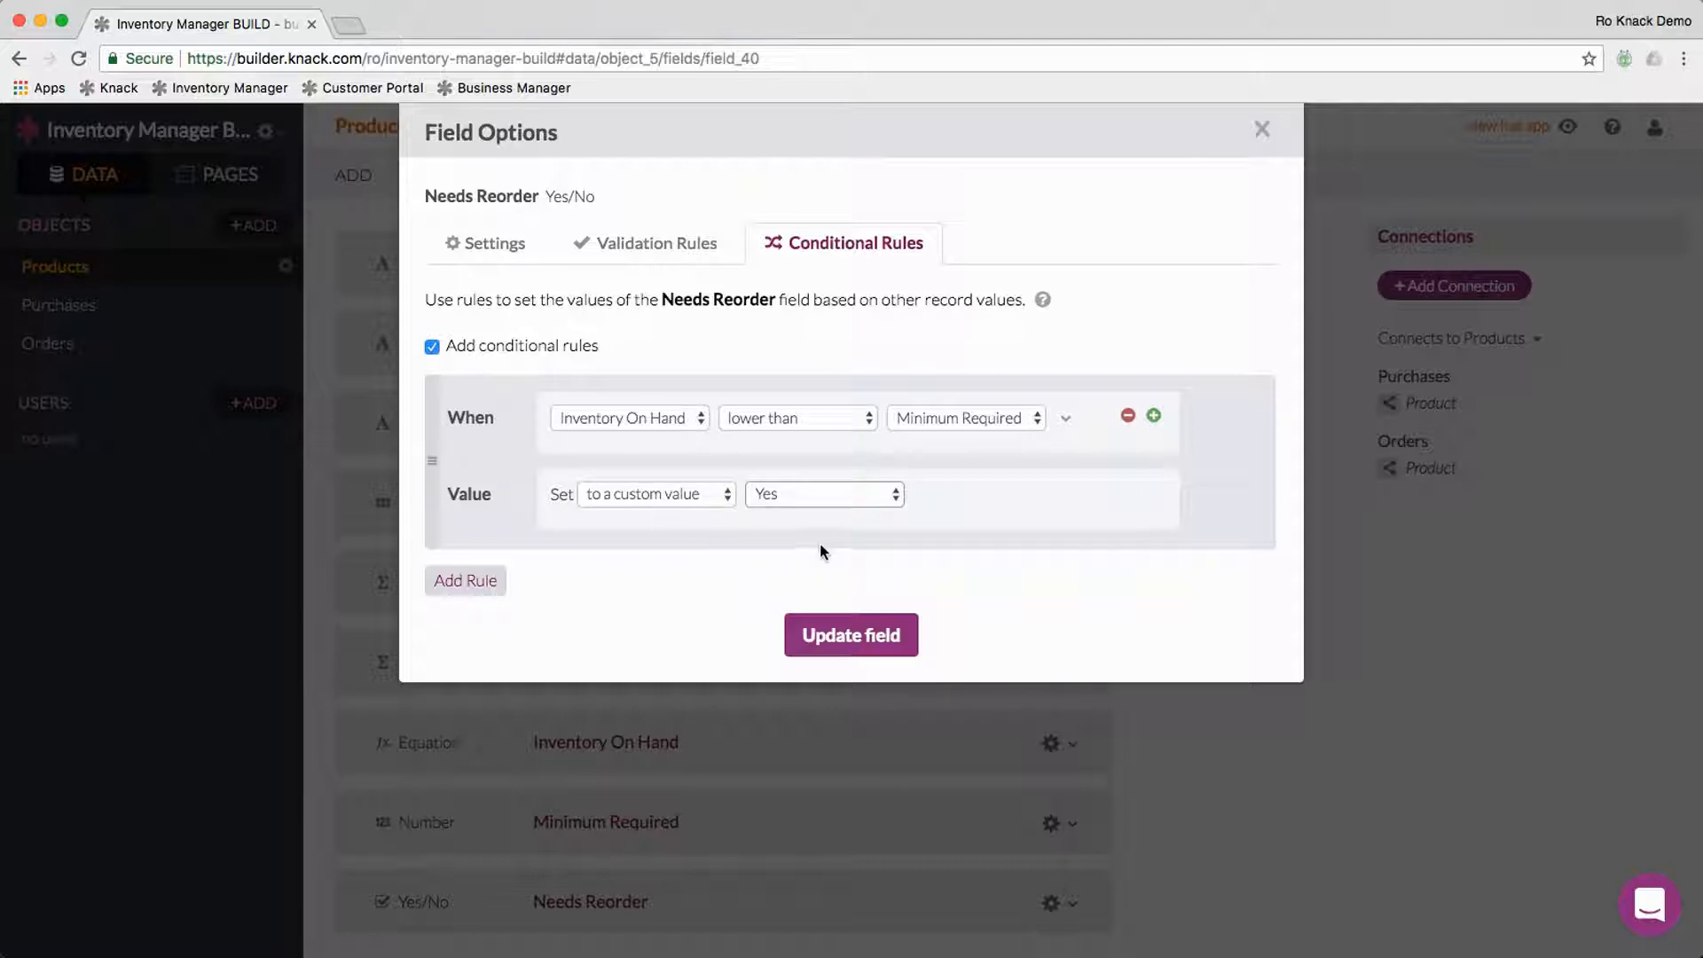
pyautogui.click(473, 584)
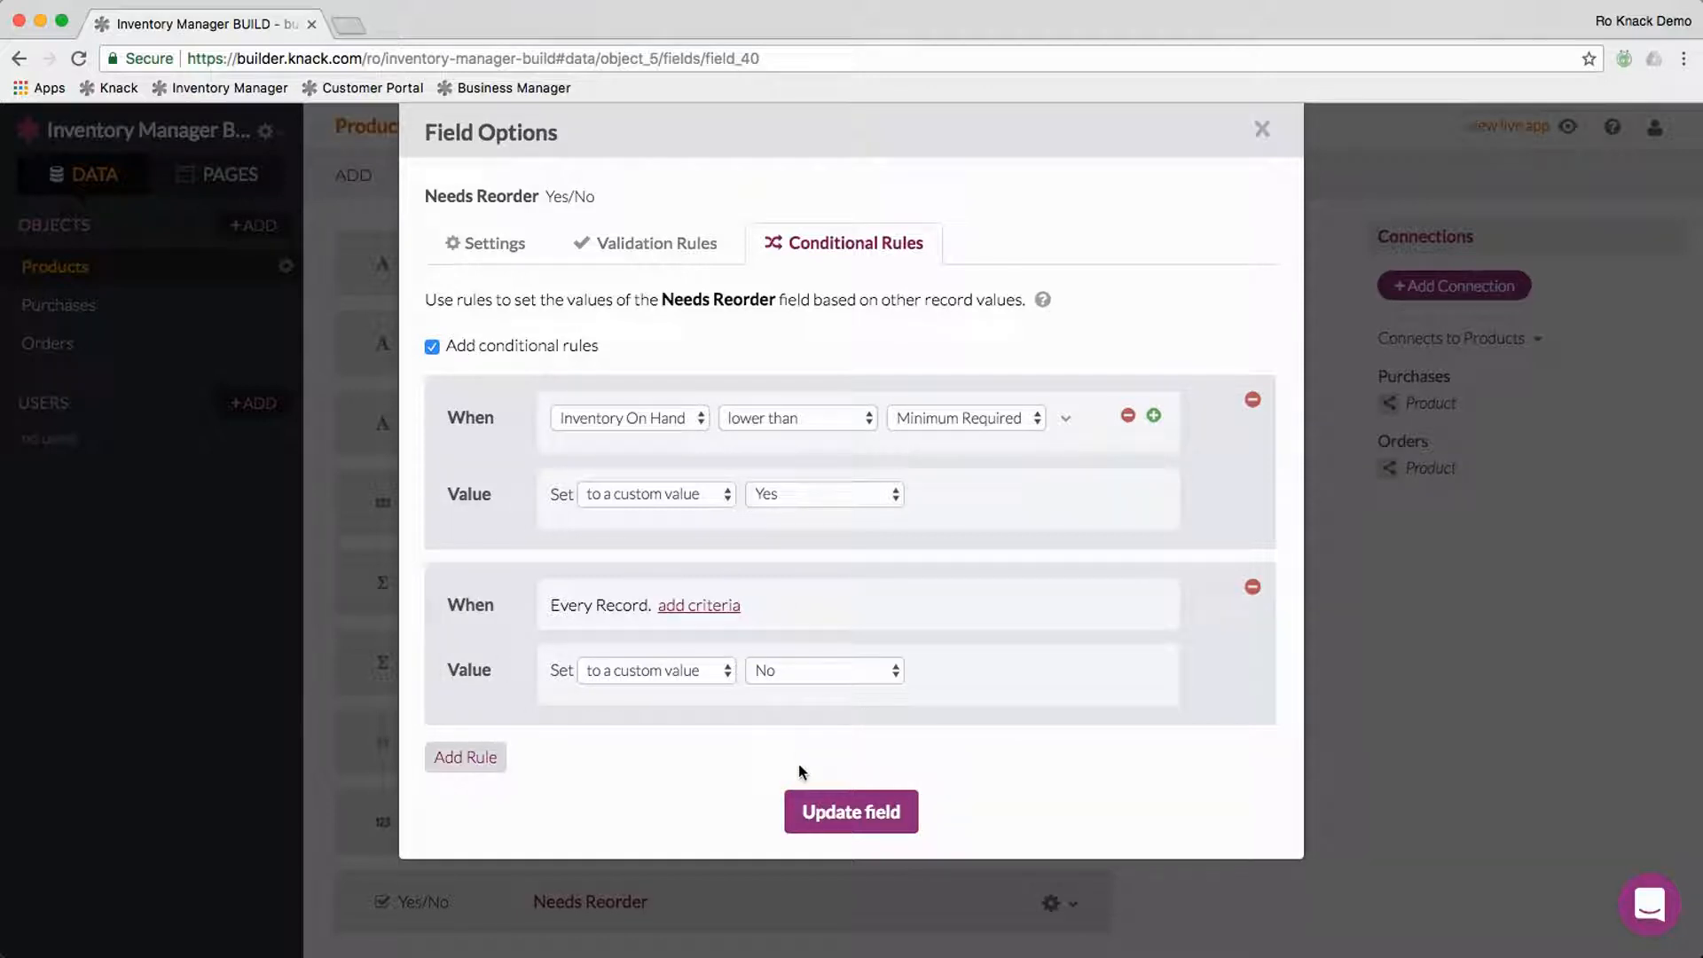
pyautogui.click(851, 811)
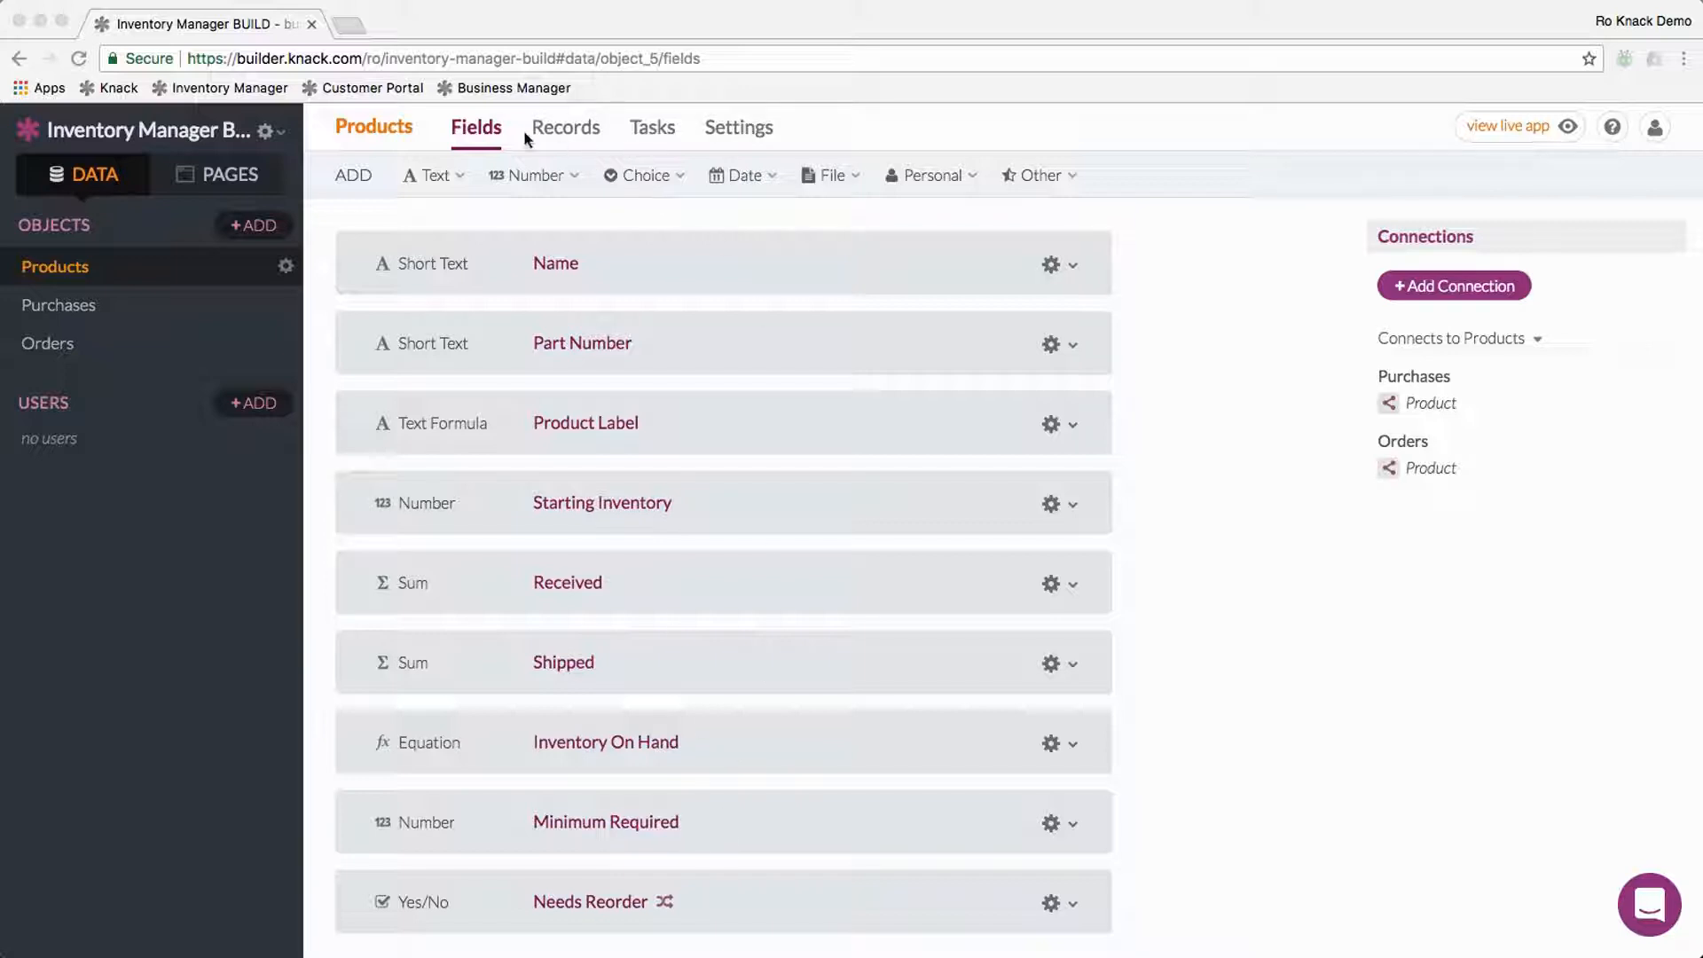
# Step: In the Products records, set Minimum Required to 10 for both TP-Link Router and IBM Server
pyautogui.click(563, 135)
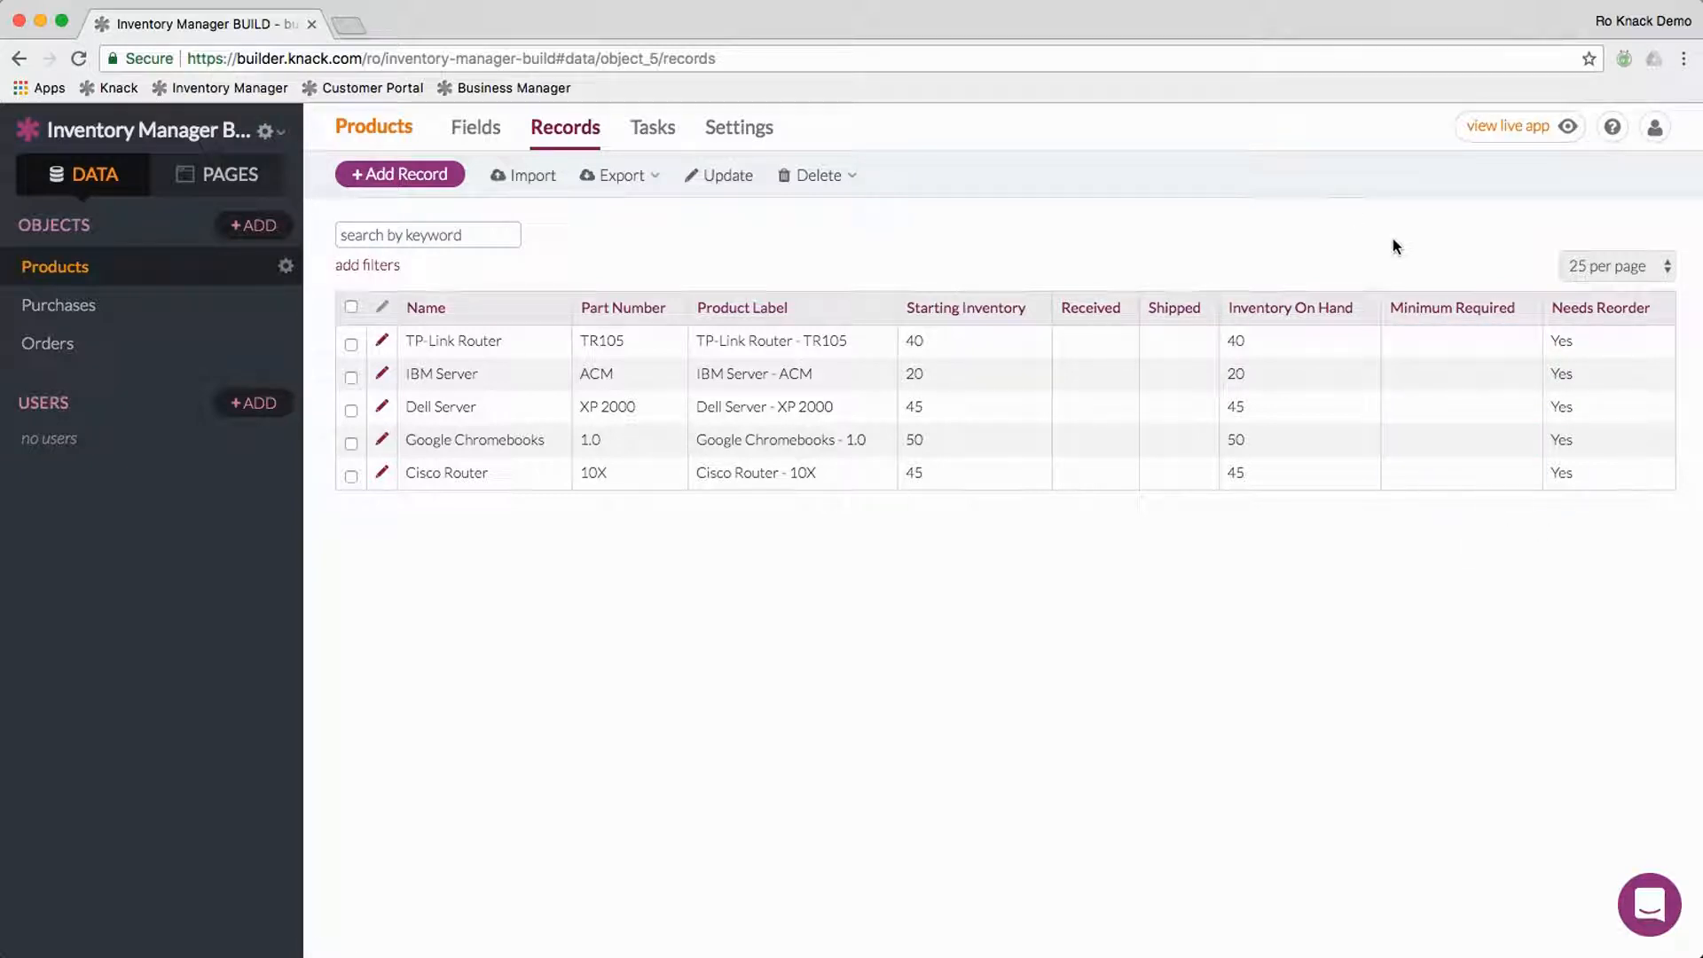
pyautogui.click(1416, 344)
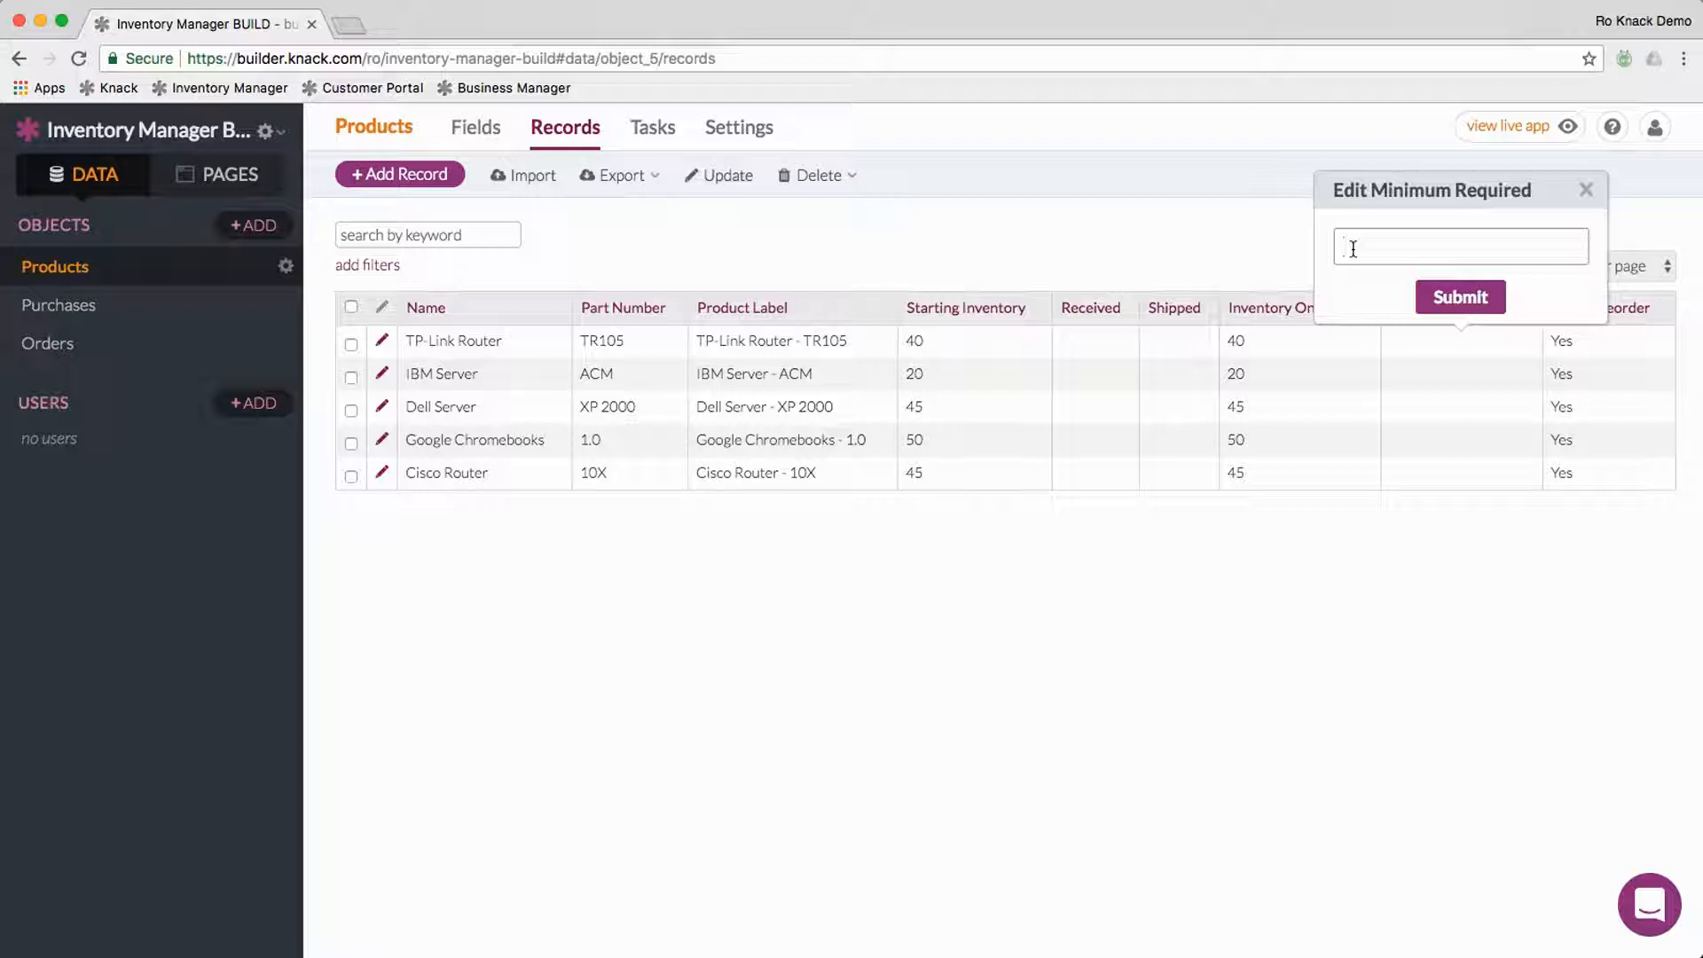
pyautogui.write('10')
pyautogui.click(1353, 278)
pyautogui.click(1457, 298)
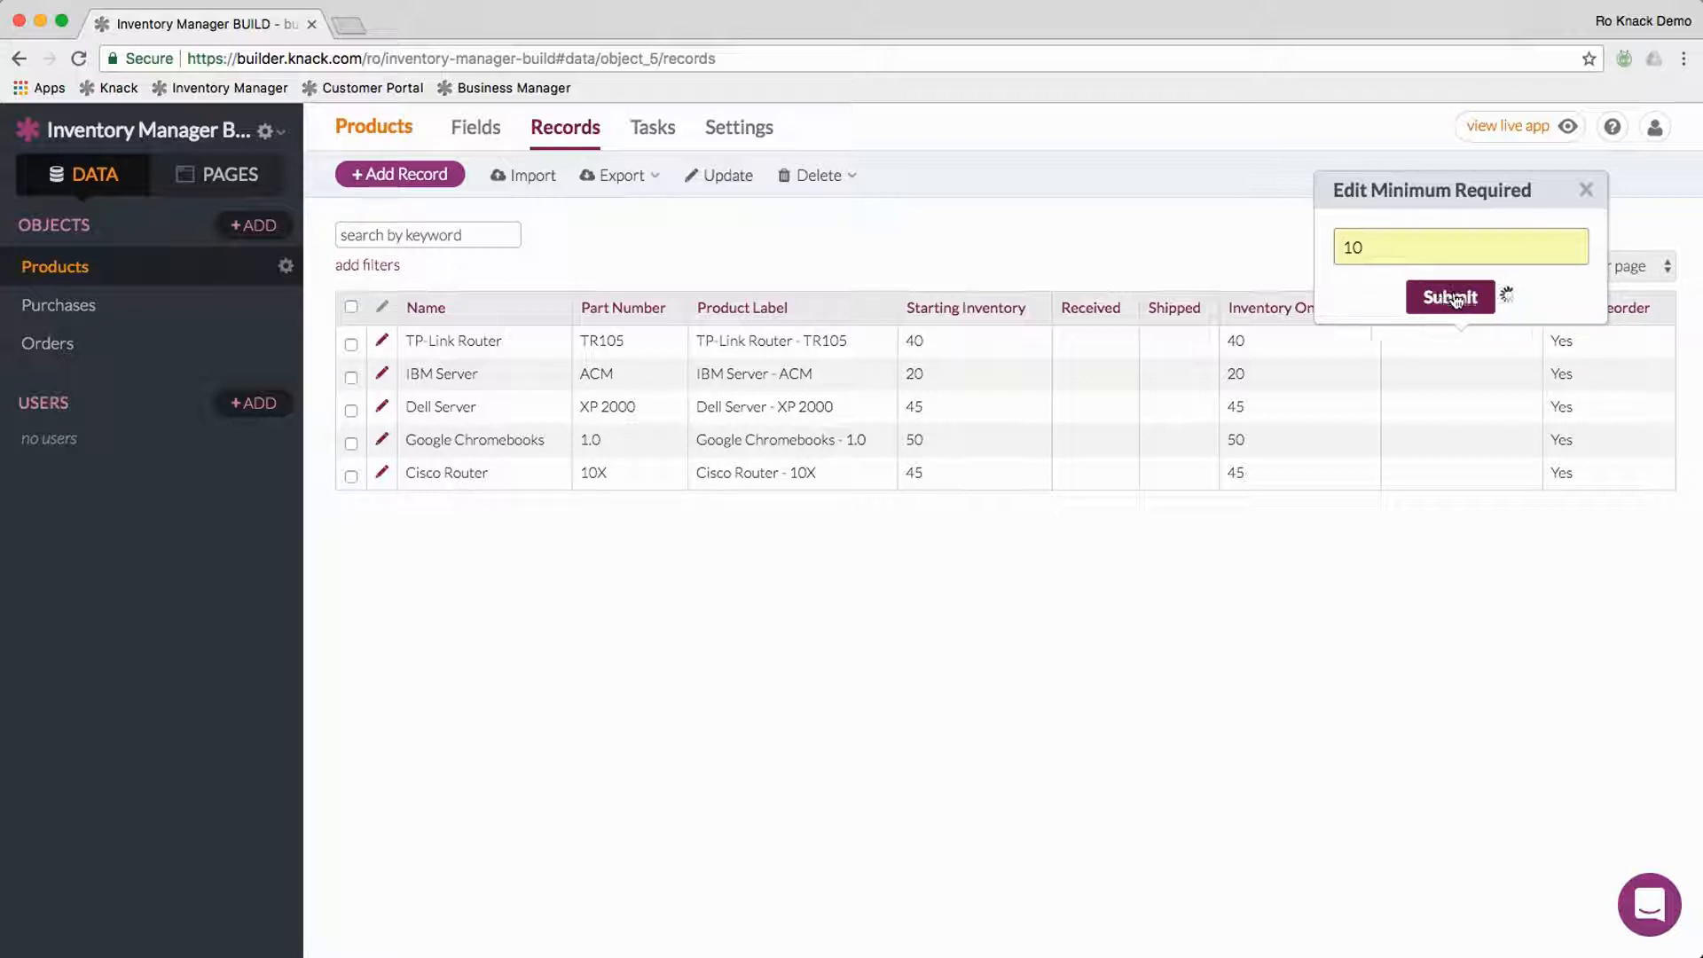
pyautogui.click(1424, 384)
pyautogui.write('10')
pyautogui.click(1444, 337)
# Step: Set Minimum Required to 20 for Dell Server and 35 for Google Chromebooks
pyautogui.click(1429, 414)
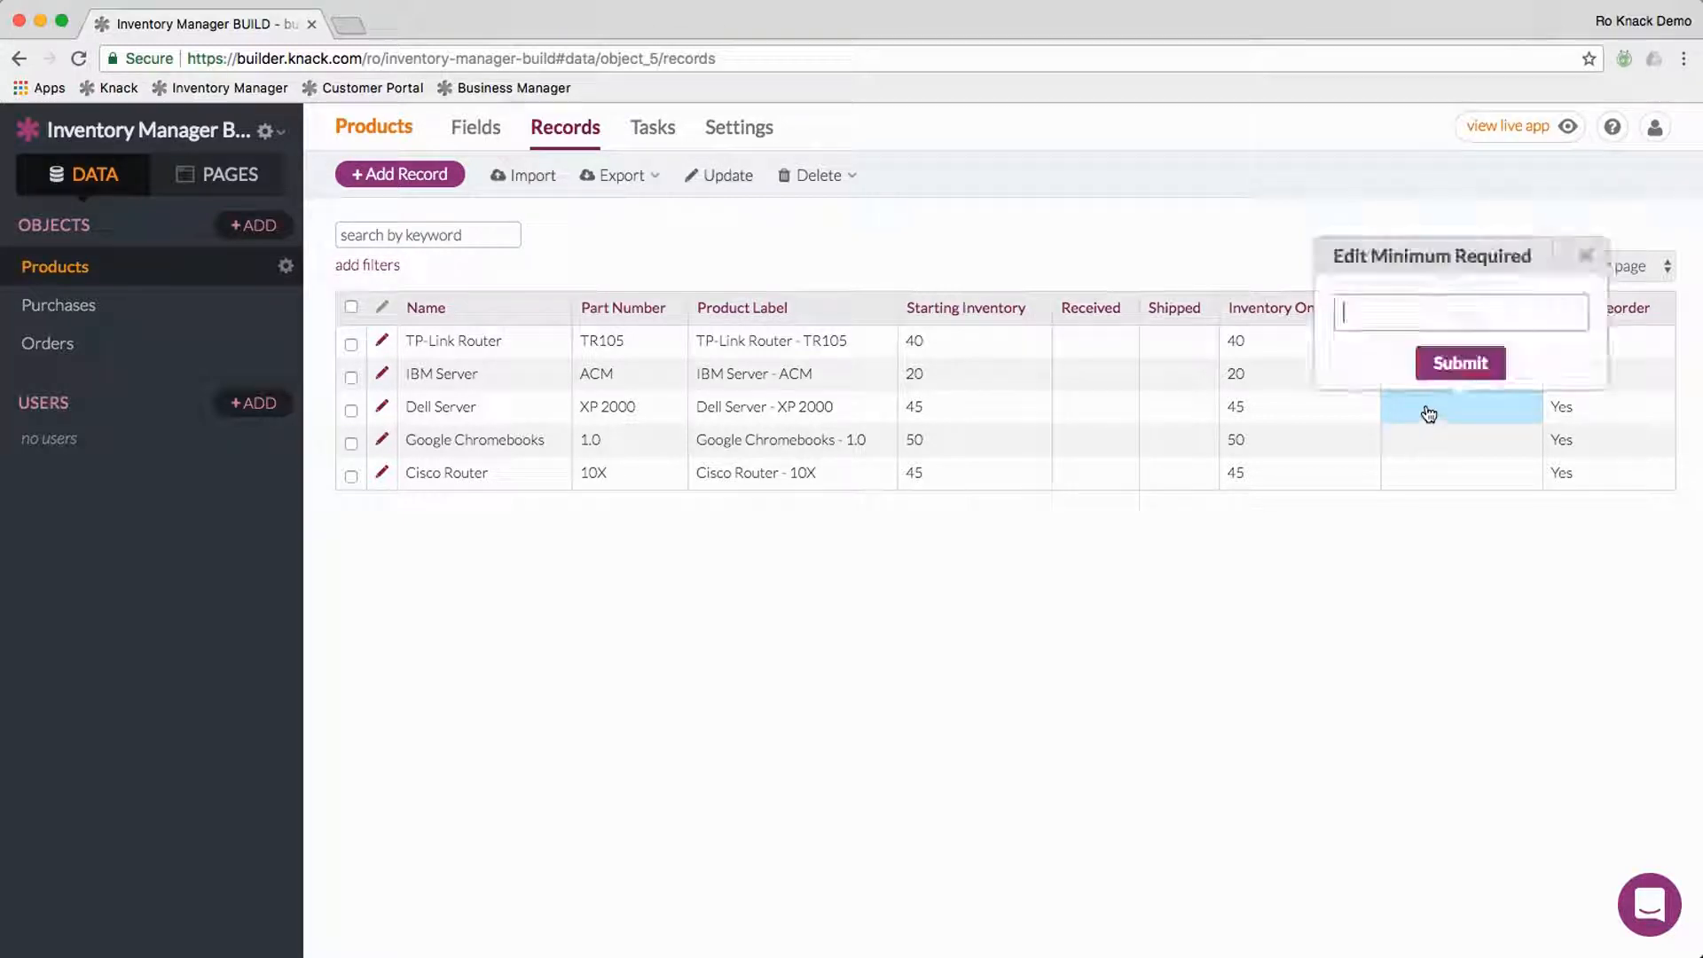
pyautogui.write('20')
pyautogui.click(1455, 378)
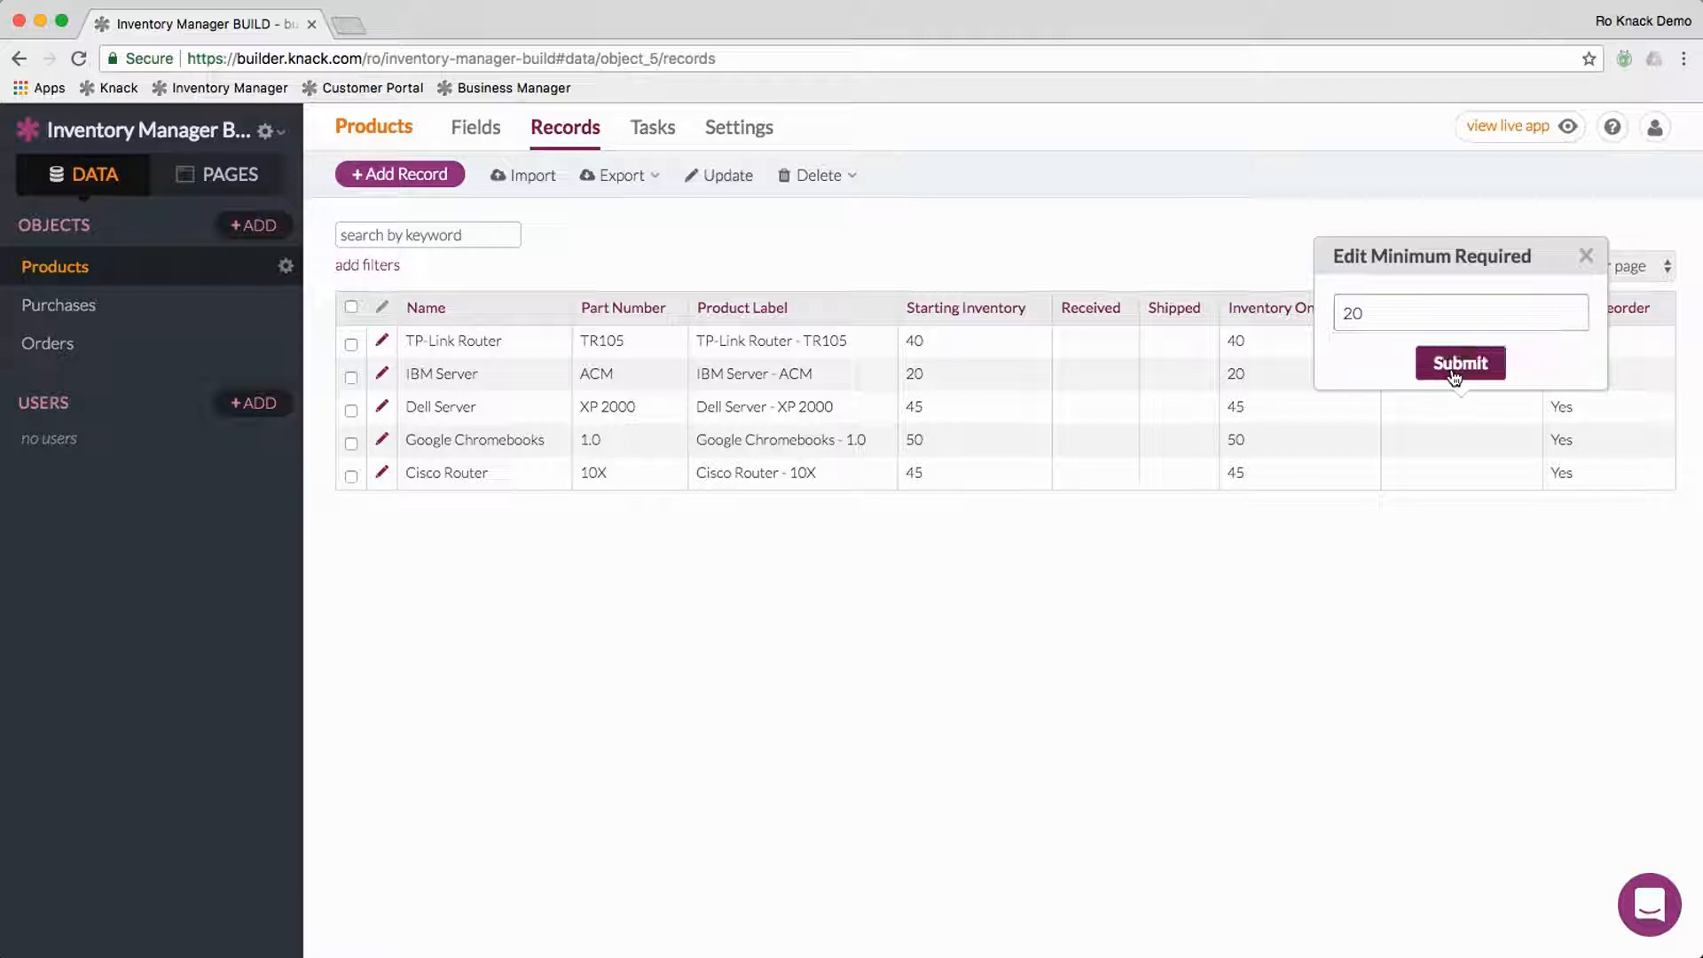
pyautogui.click(1432, 451)
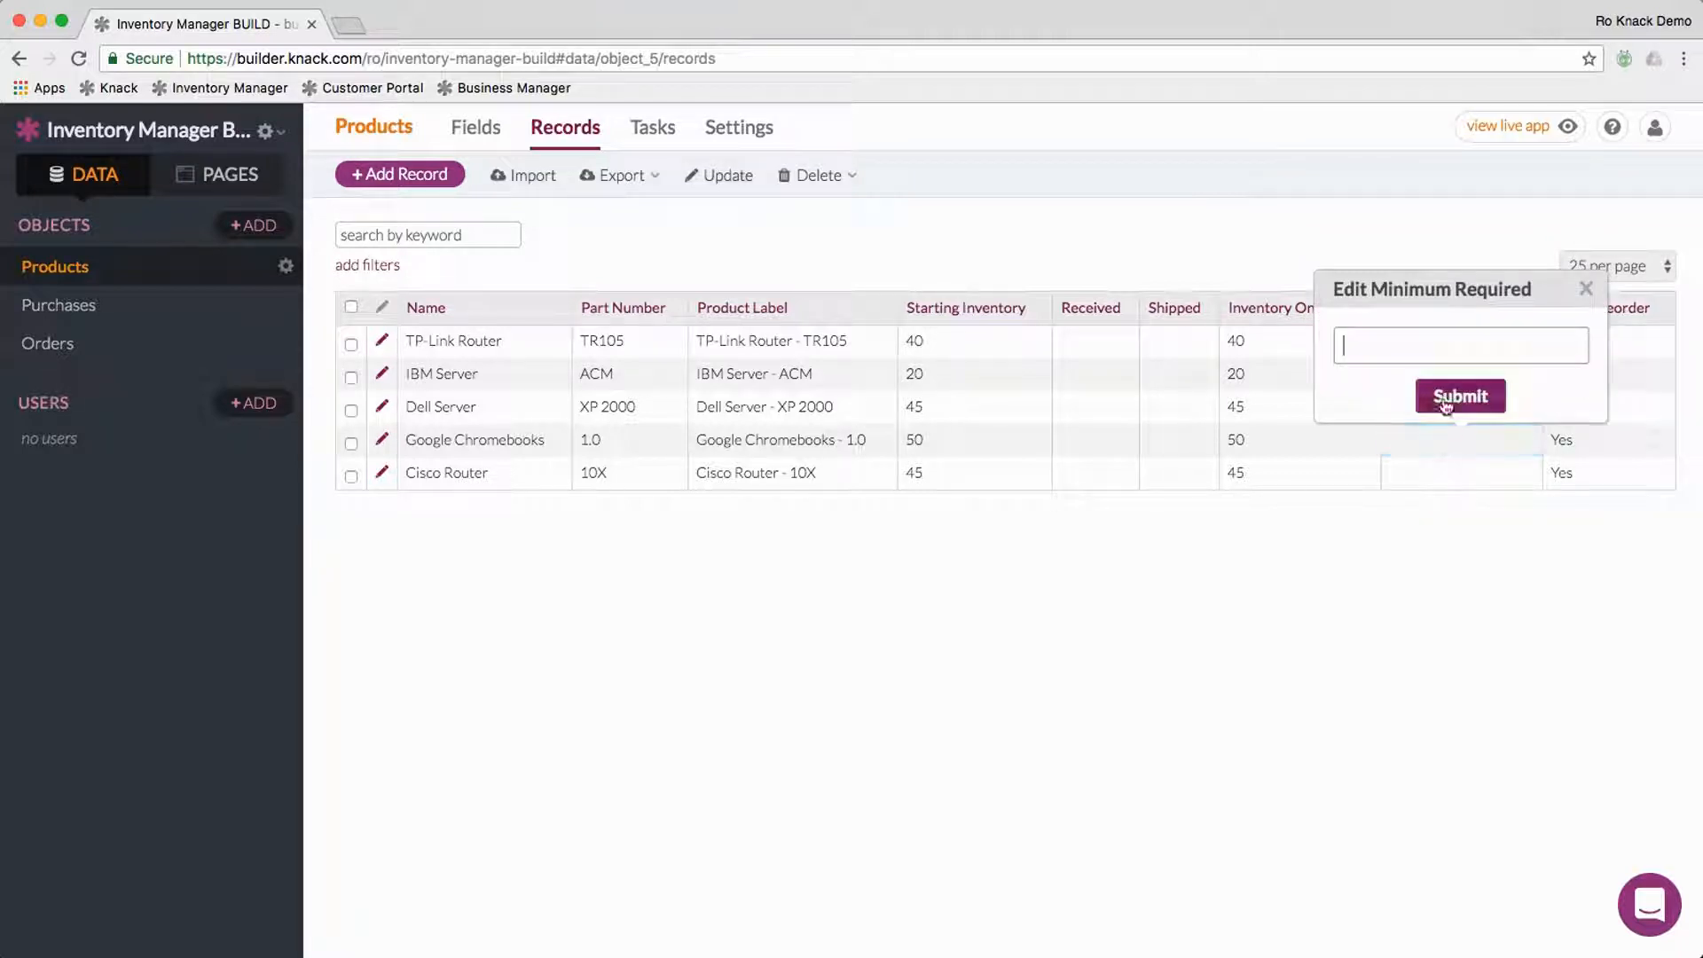
pyautogui.write('35')
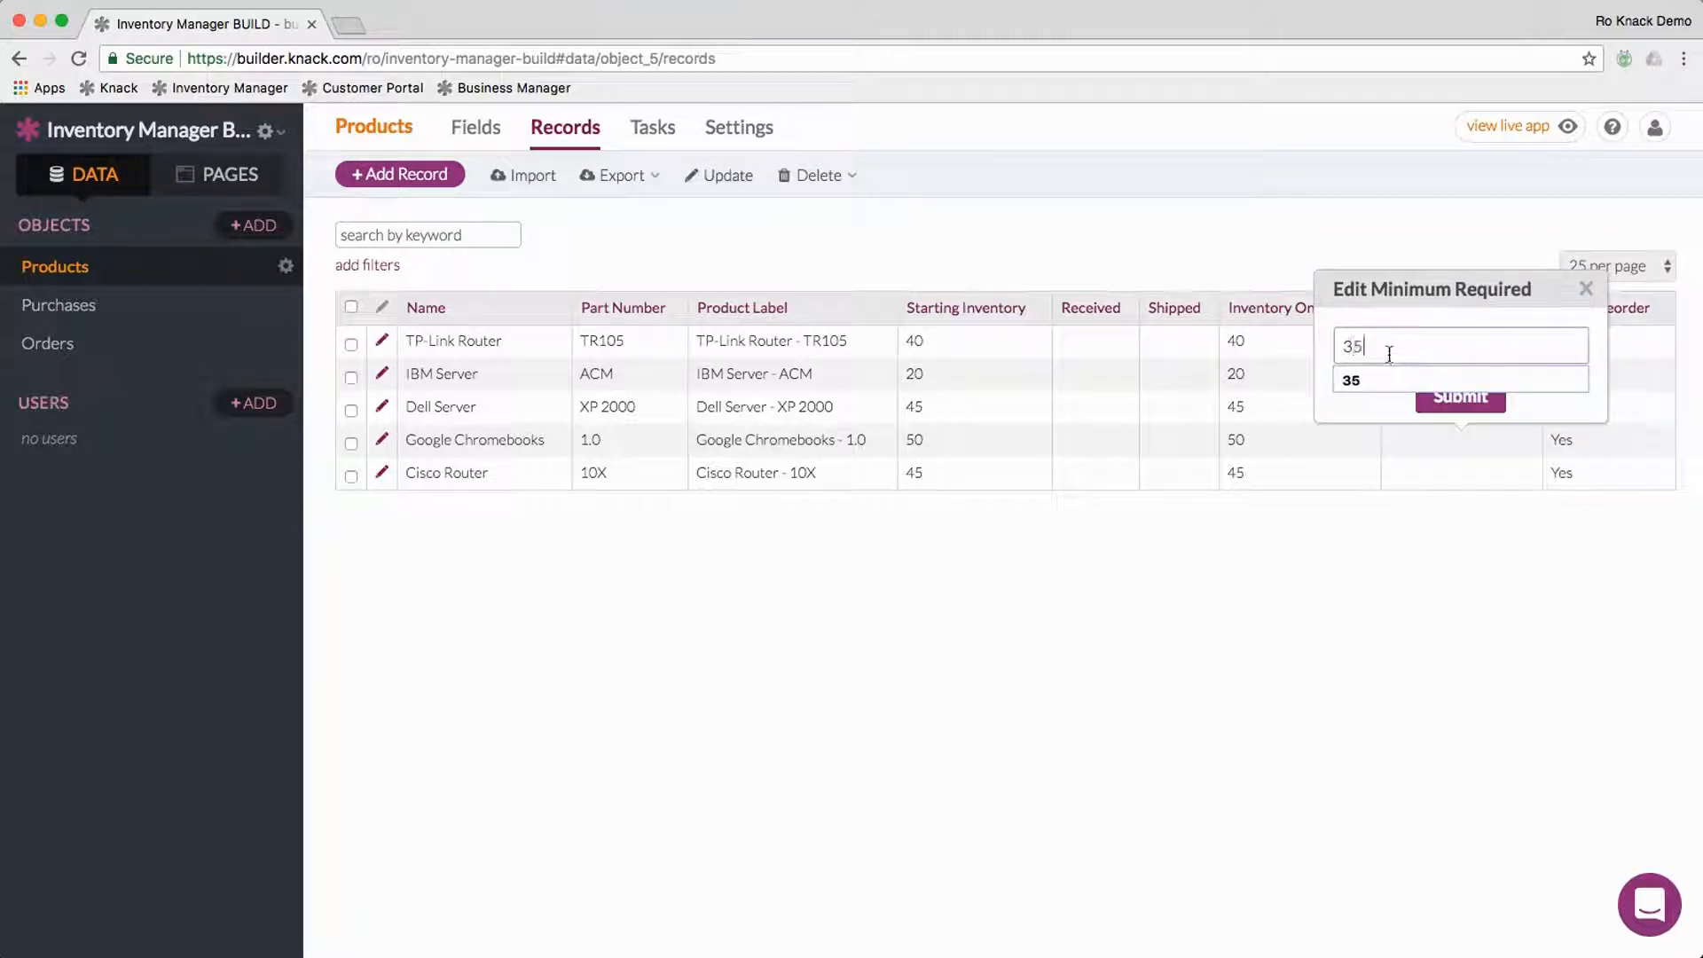
pyautogui.click(1351, 380)
pyautogui.click(1460, 396)
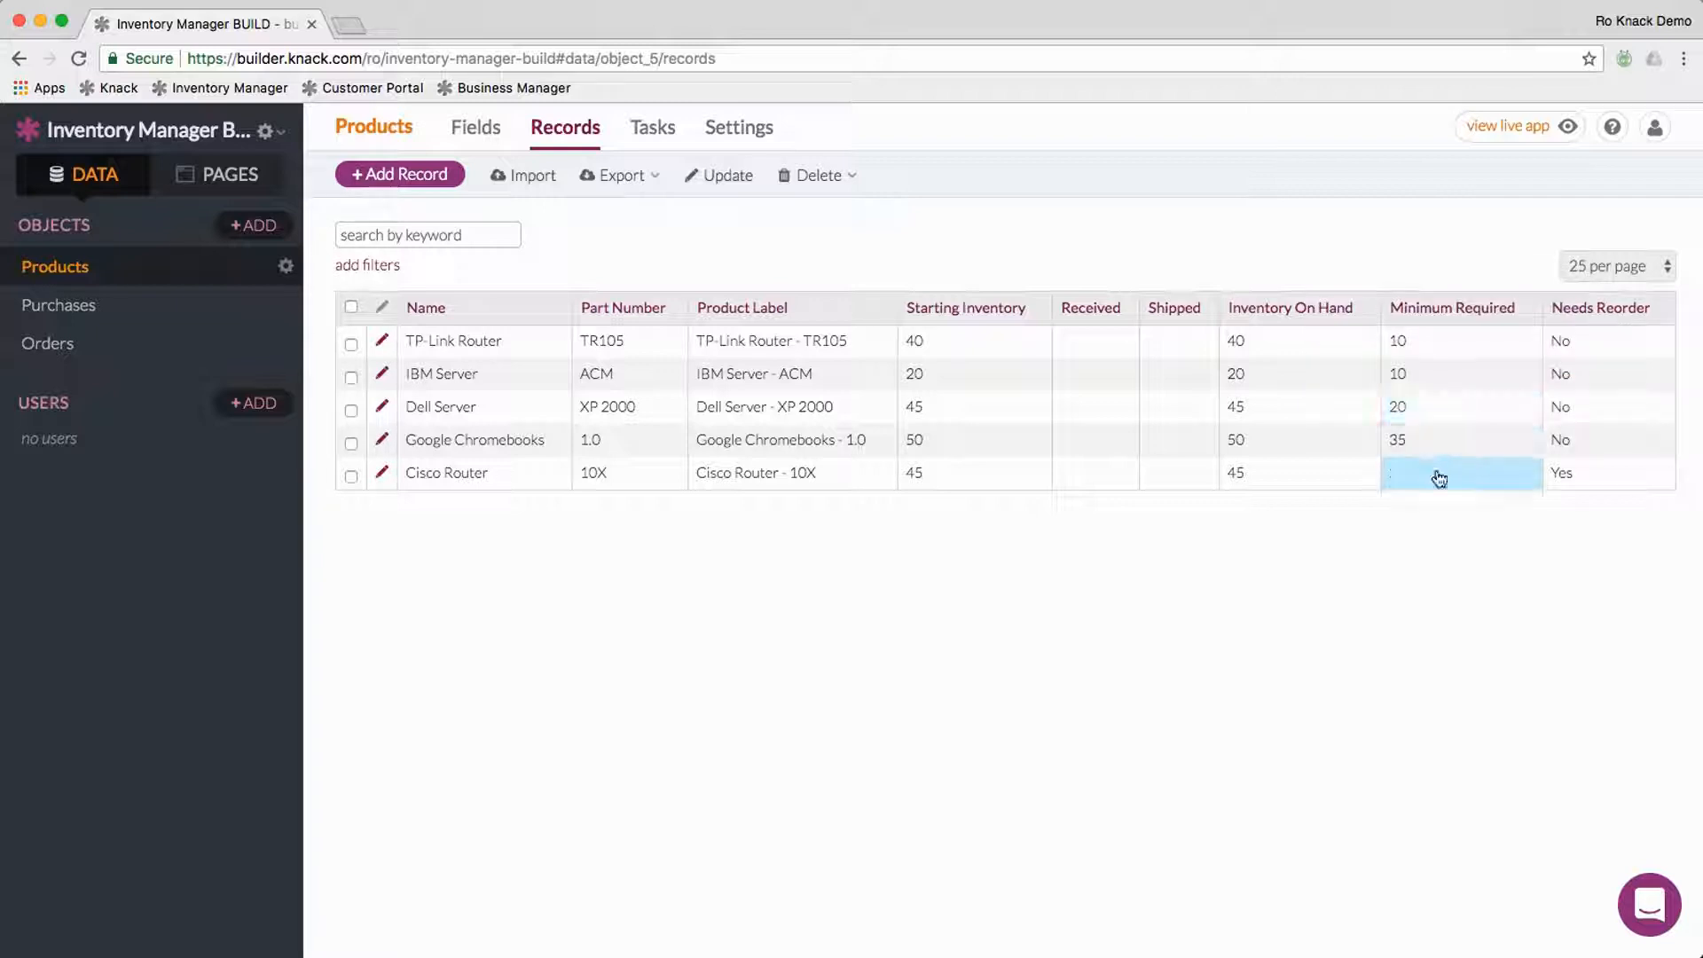
# Step: Set Minimum Required to 15 for the Cisco Router record
pyautogui.click(1438, 479)
pyautogui.write('15')
pyautogui.click(1460, 429)
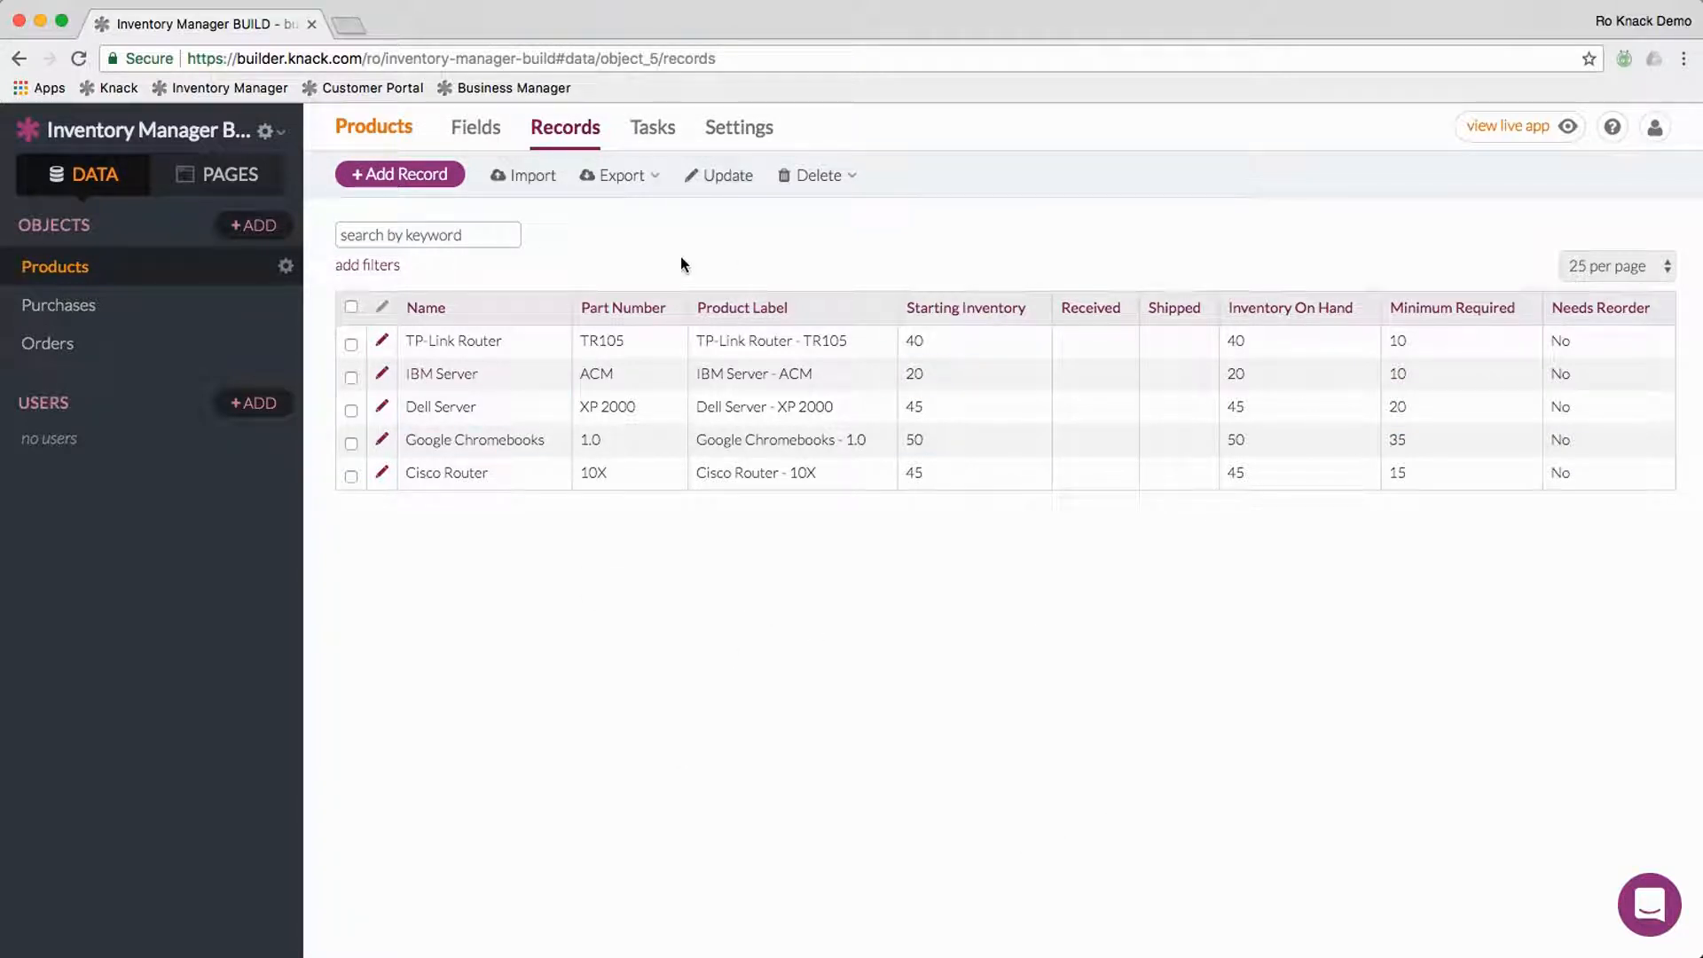
# Step: Add a Menu view to the Current Inventory page and dismiss the first-view tip
pyautogui.click(206, 176)
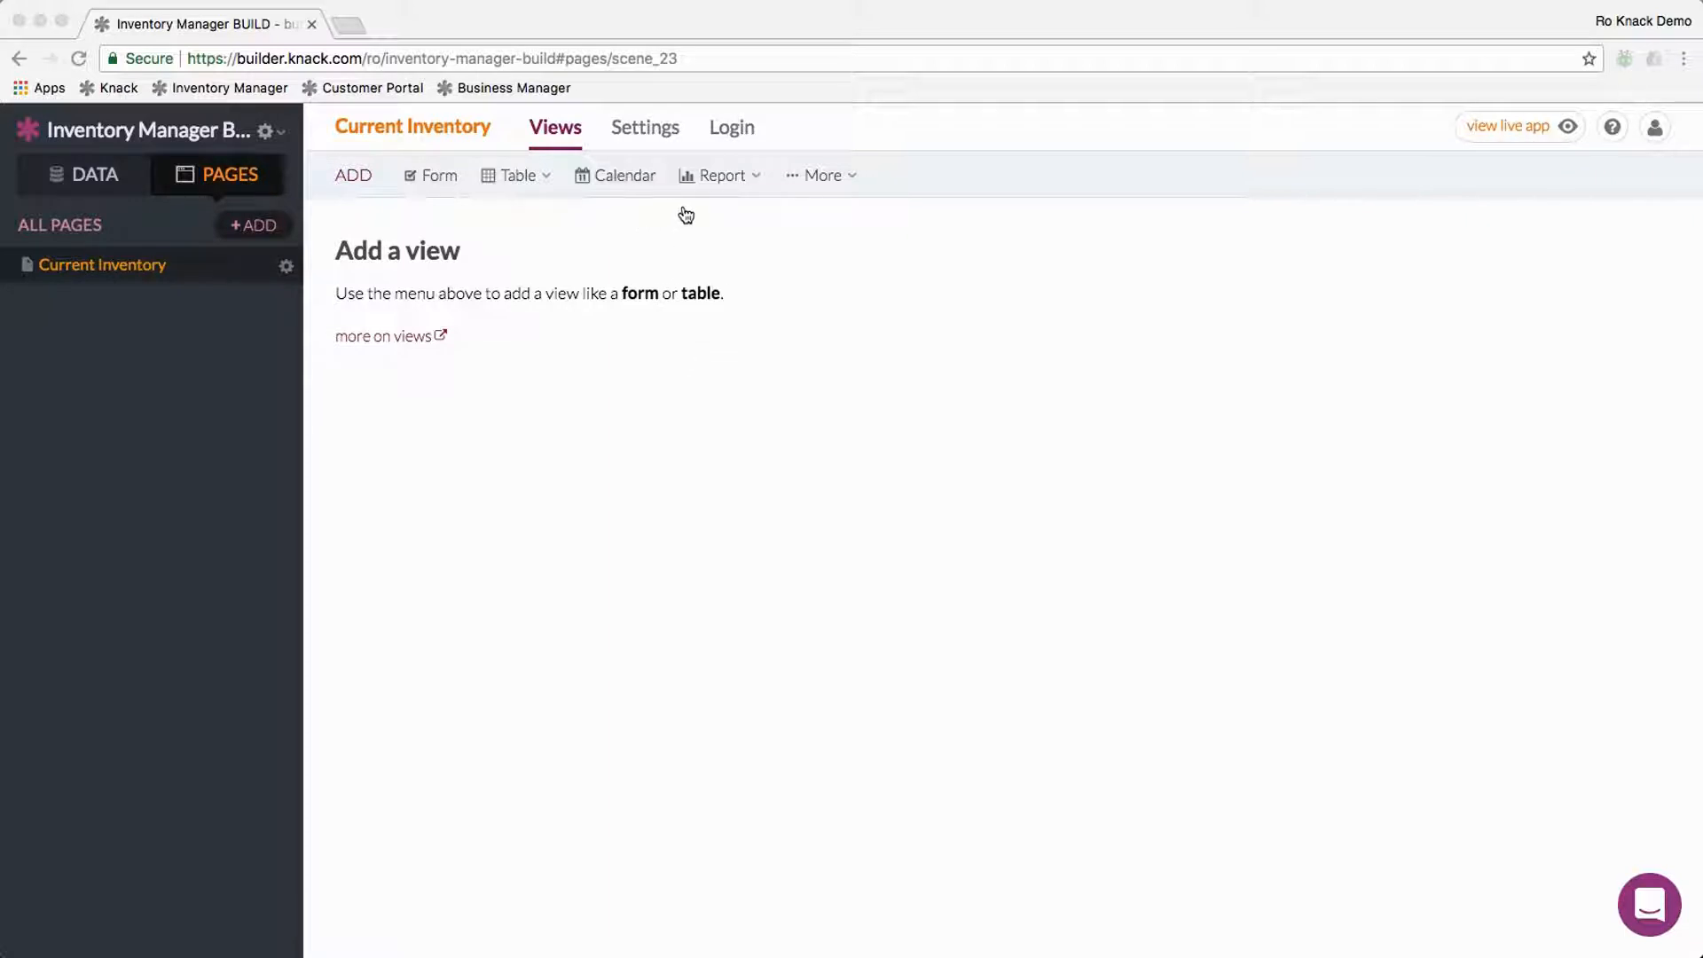
pyautogui.click(827, 177)
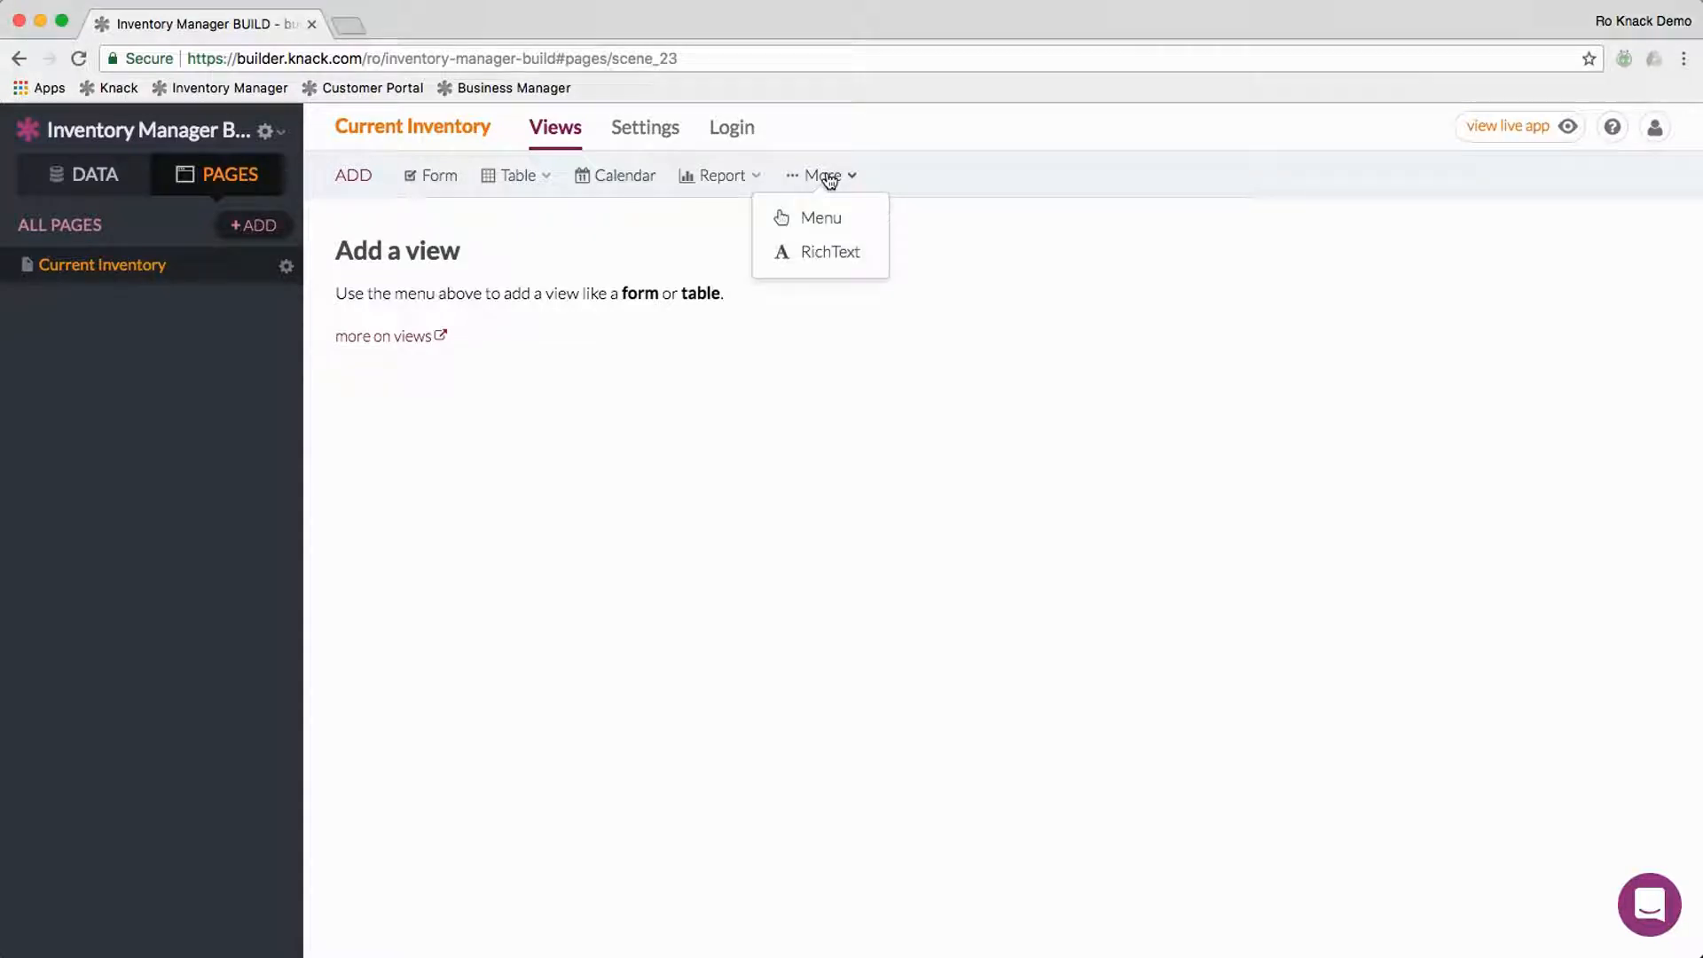
pyautogui.click(814, 175)
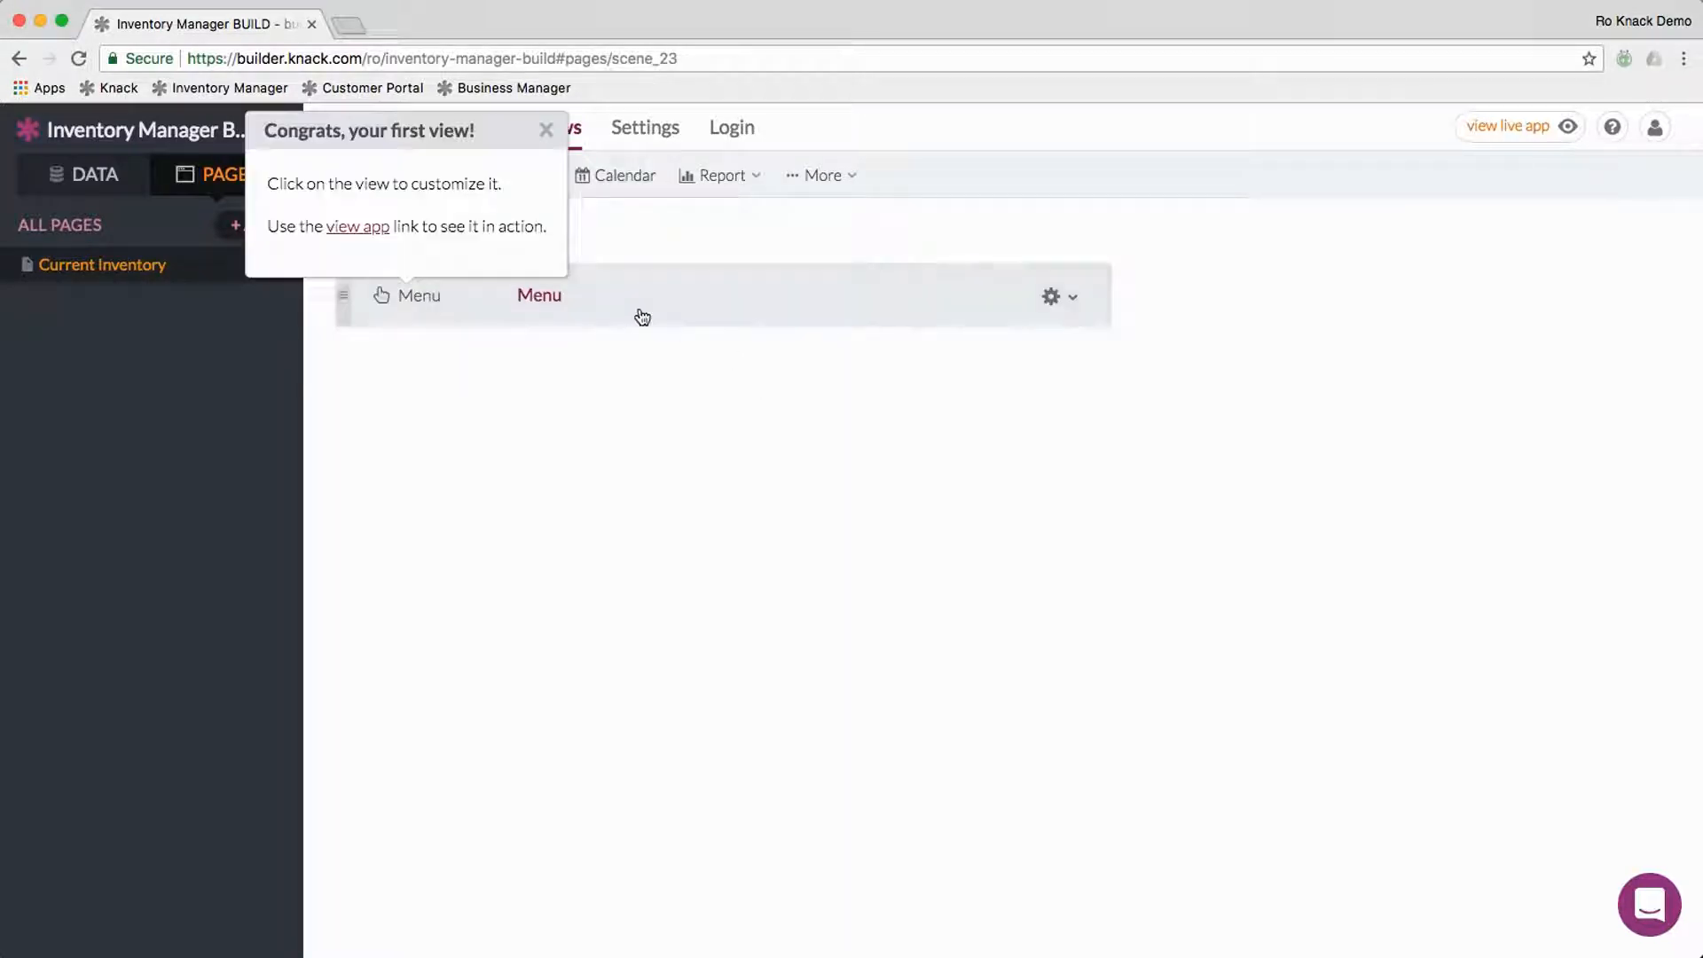
pyautogui.click(592, 358)
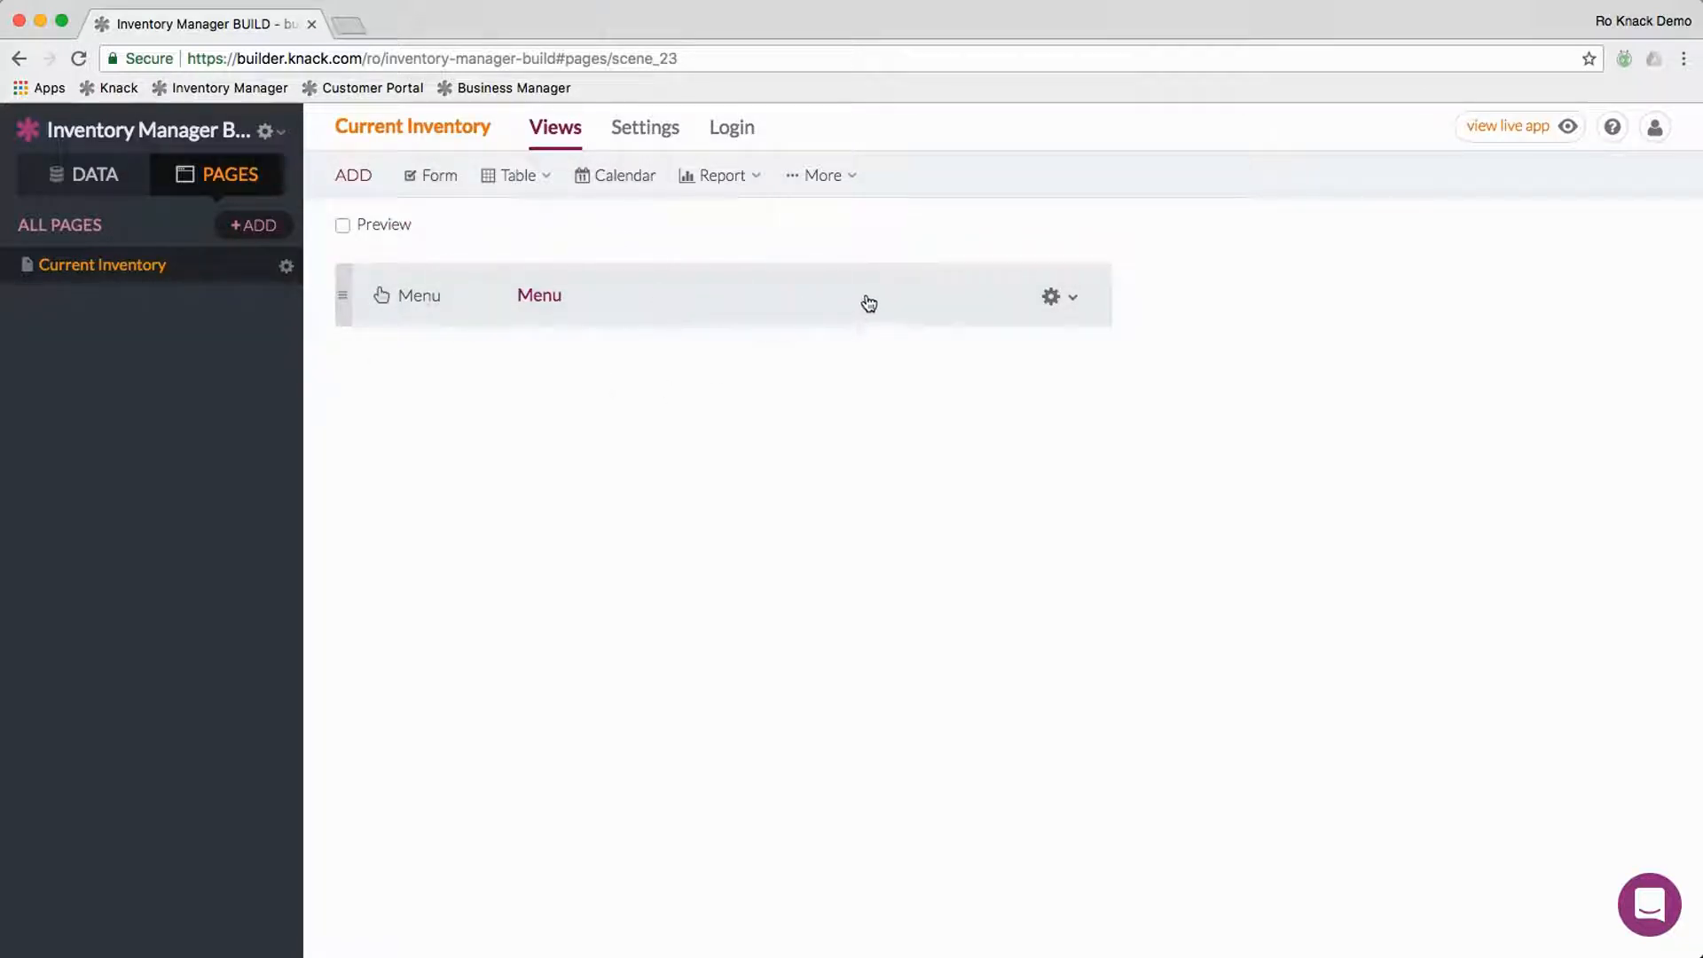
# Step: Link the Current Inventory menu to a new Add Product page containing only a form to add a new Product, and save the menu
pyautogui.click(647, 306)
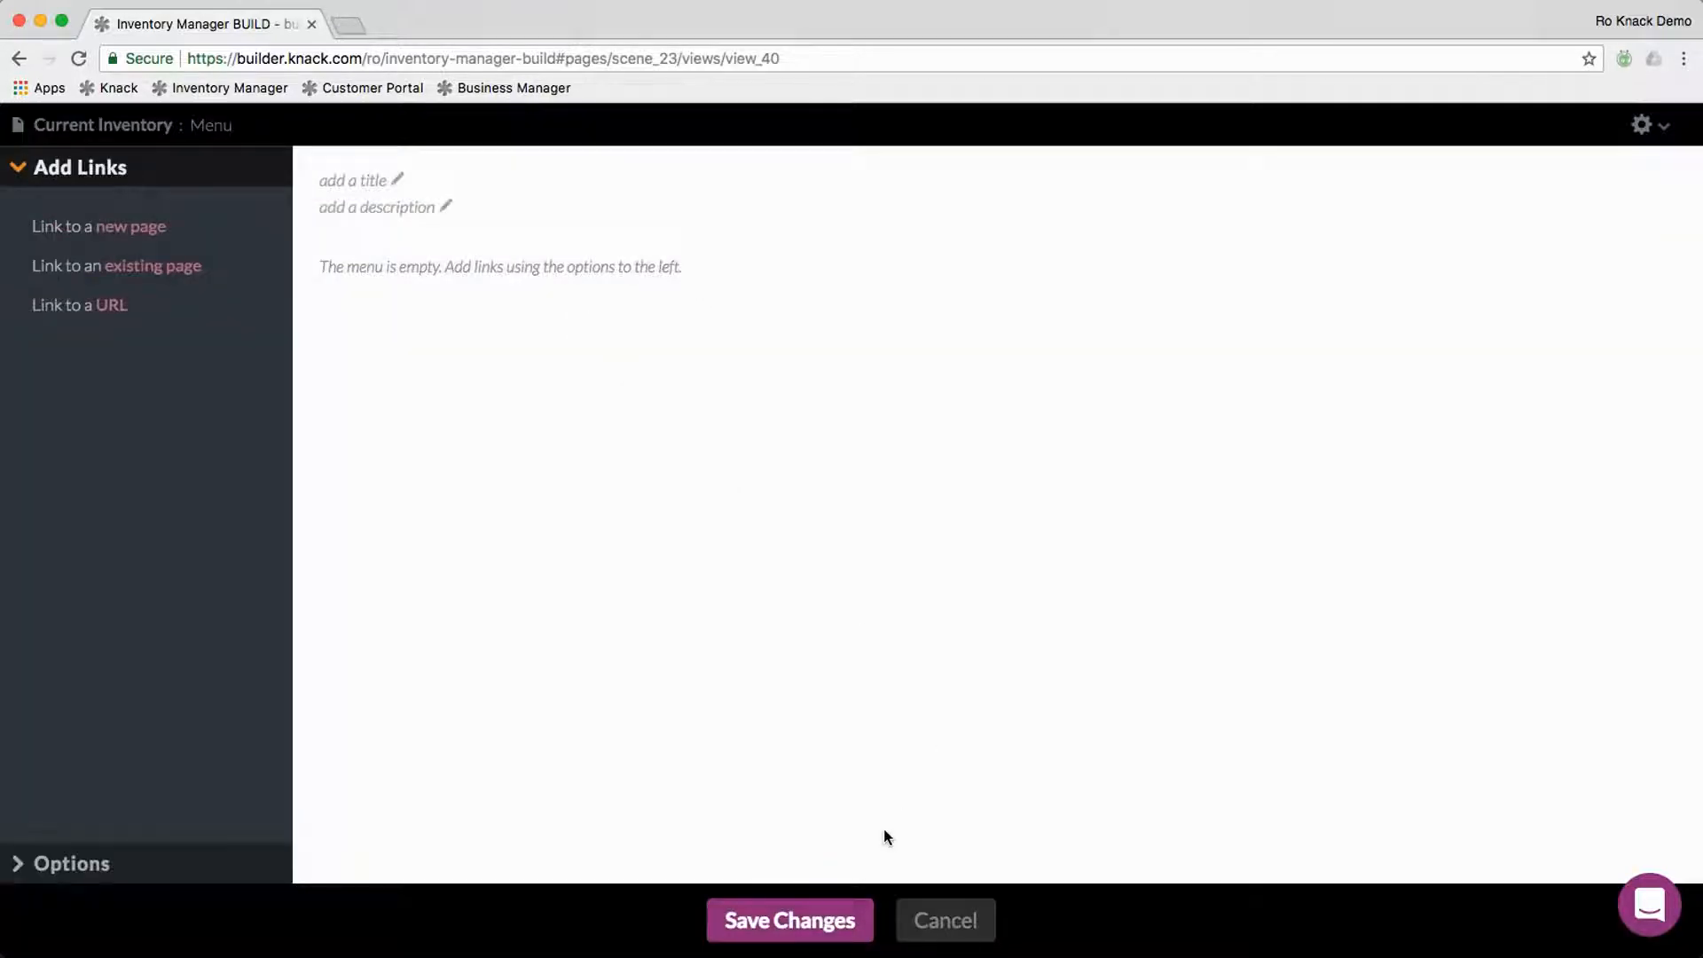
pyautogui.click(69, 229)
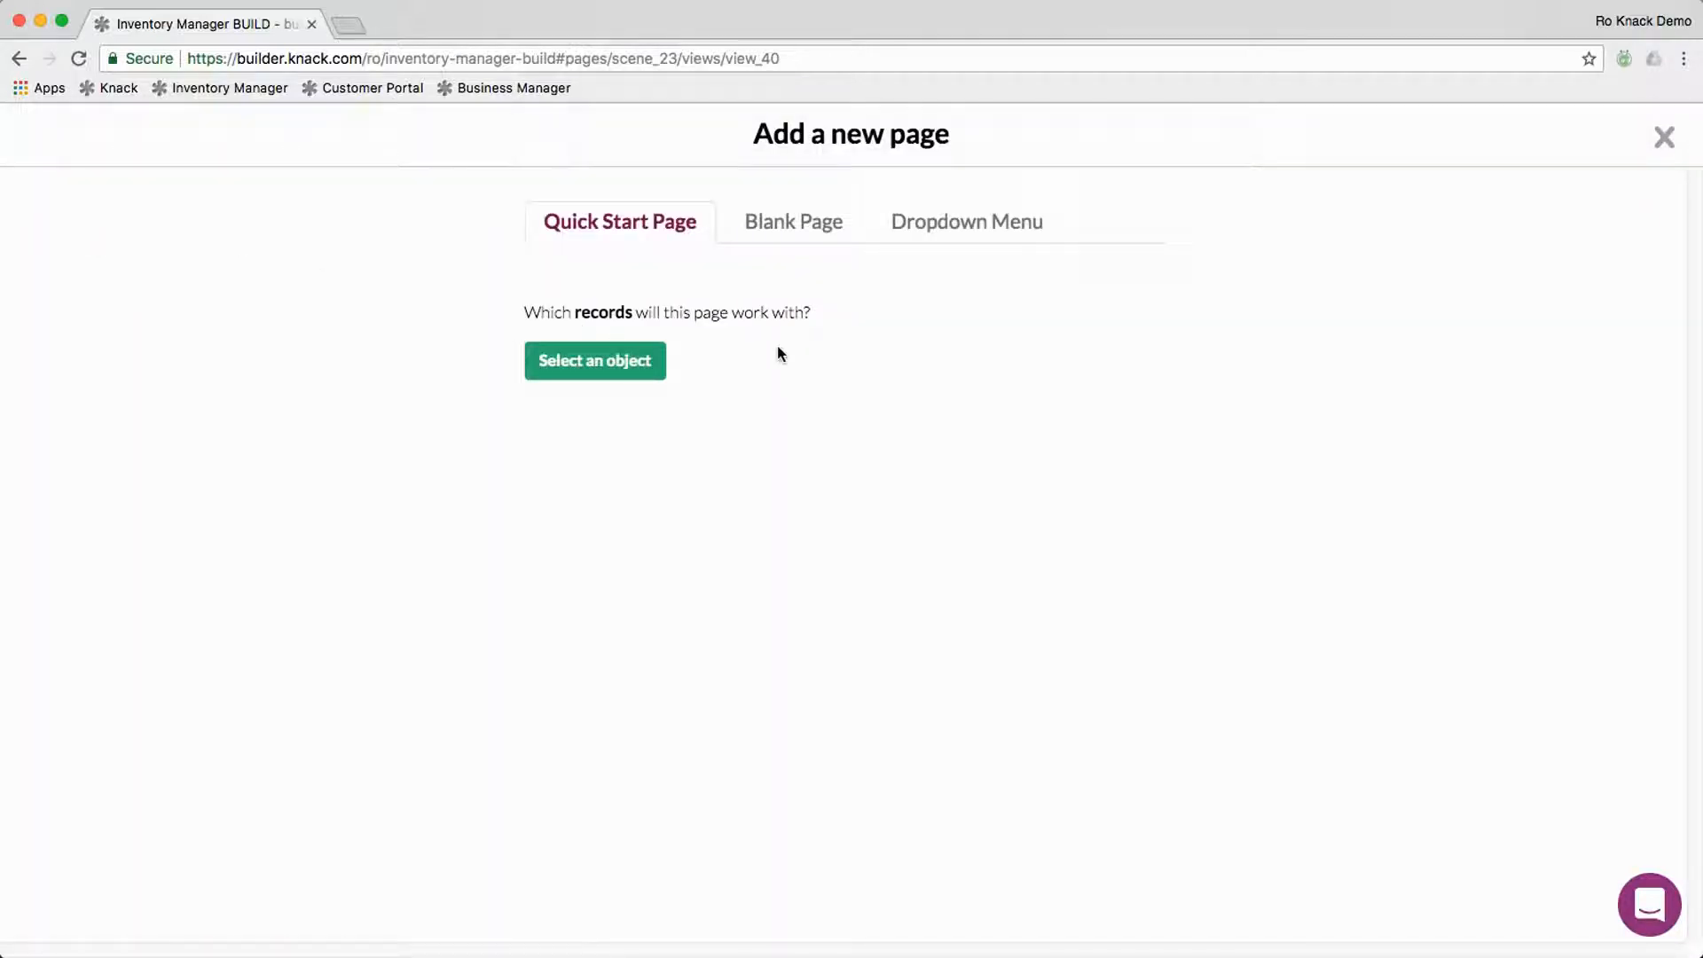
pyautogui.click(597, 361)
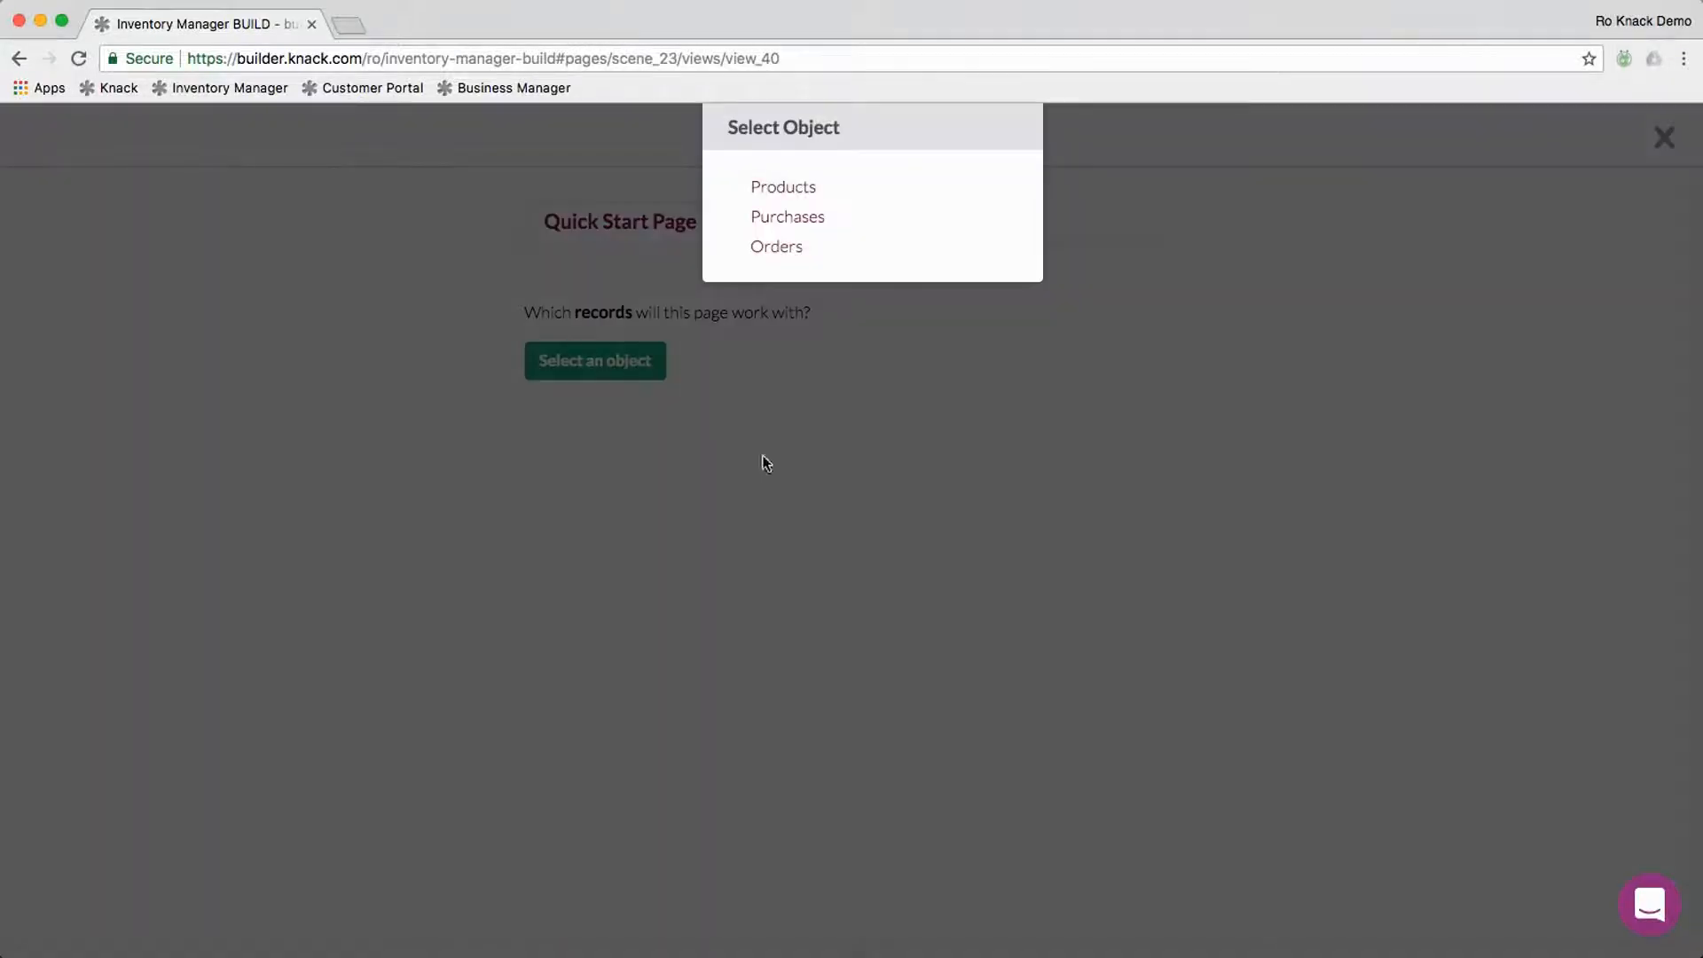
pyautogui.click(794, 196)
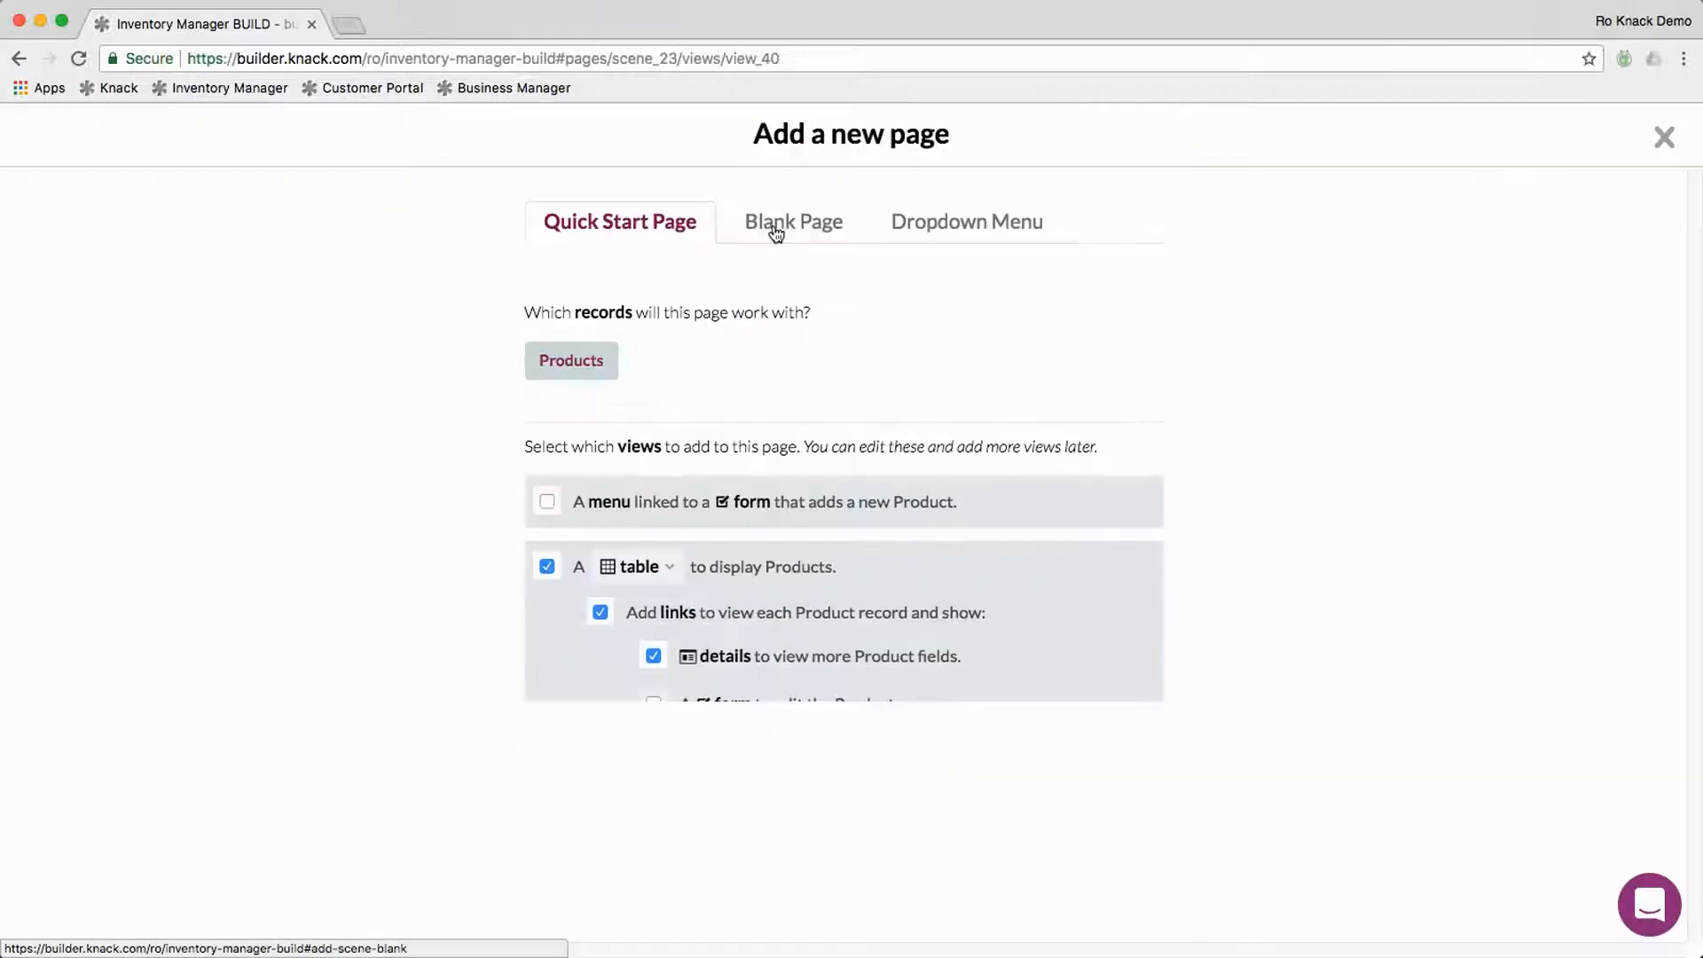
pyautogui.scroll(-2, 772, 266)
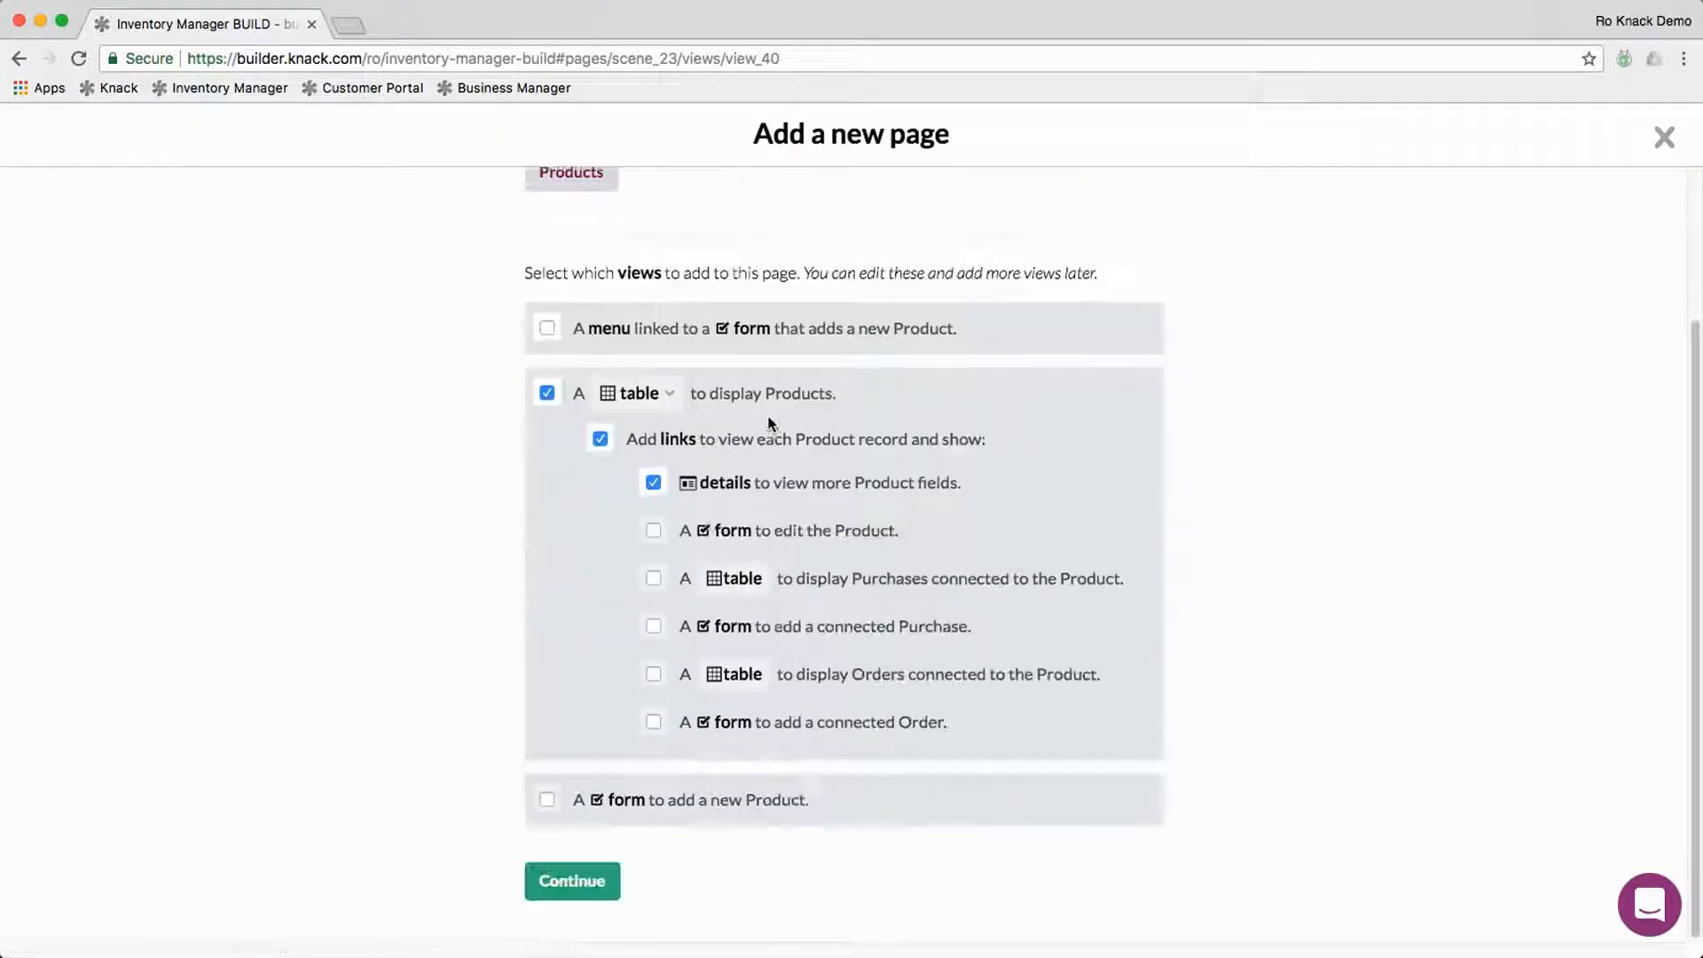
pyautogui.click(548, 390)
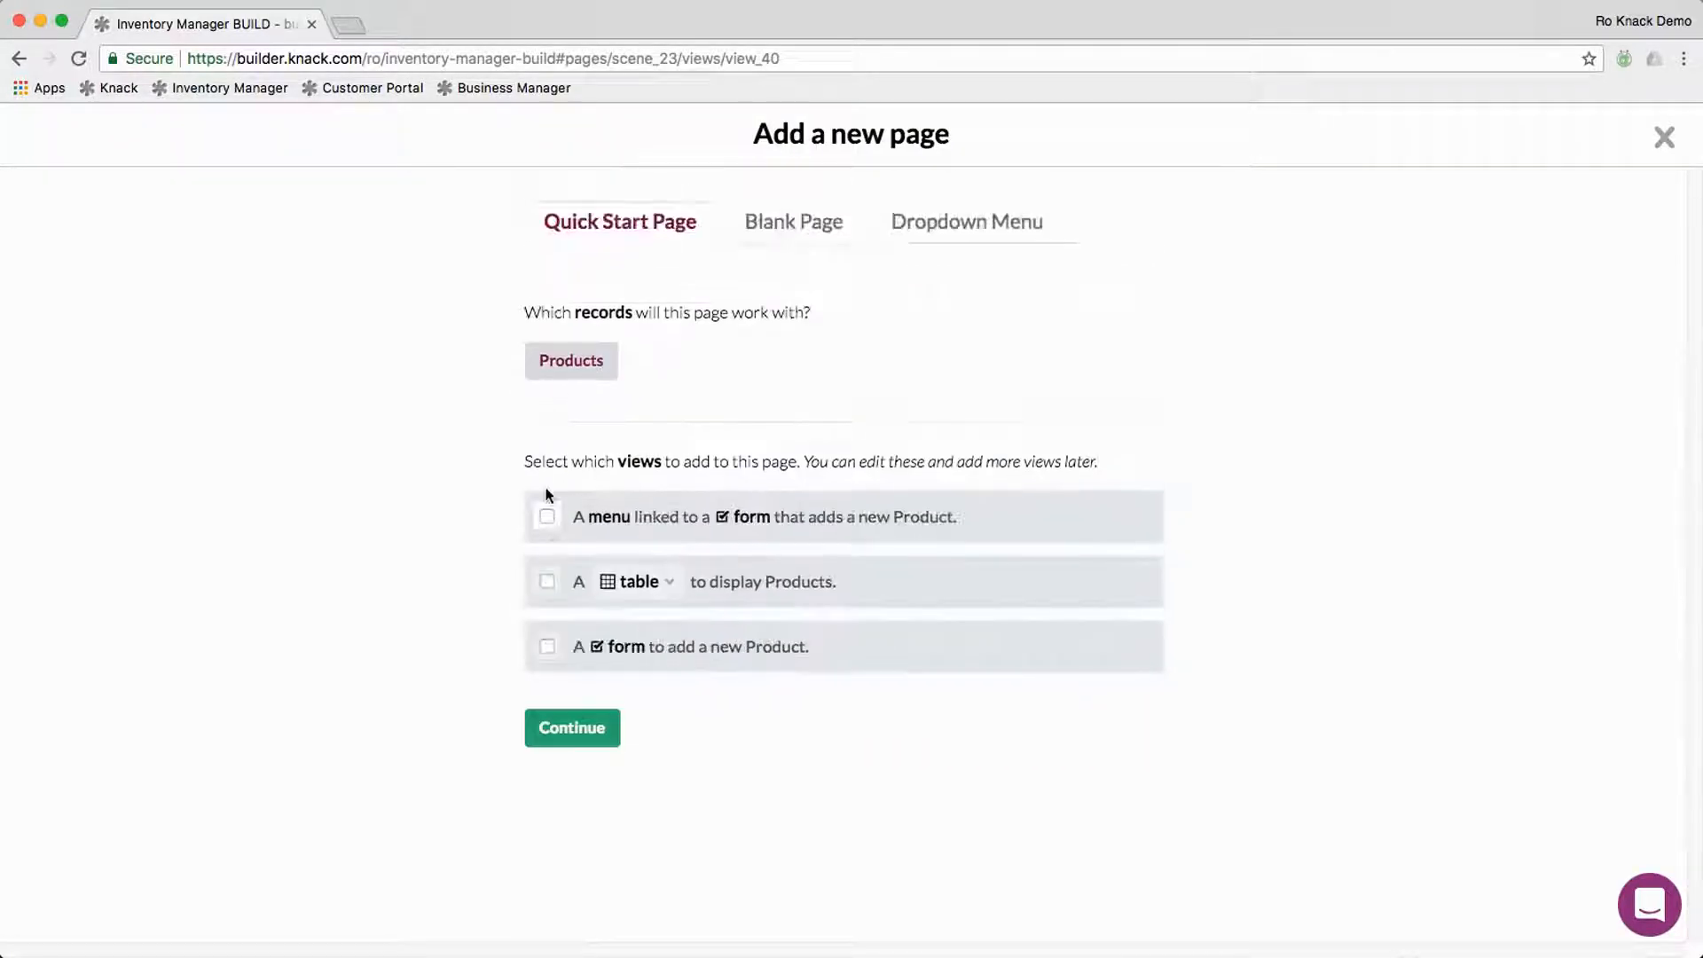
pyautogui.click(547, 649)
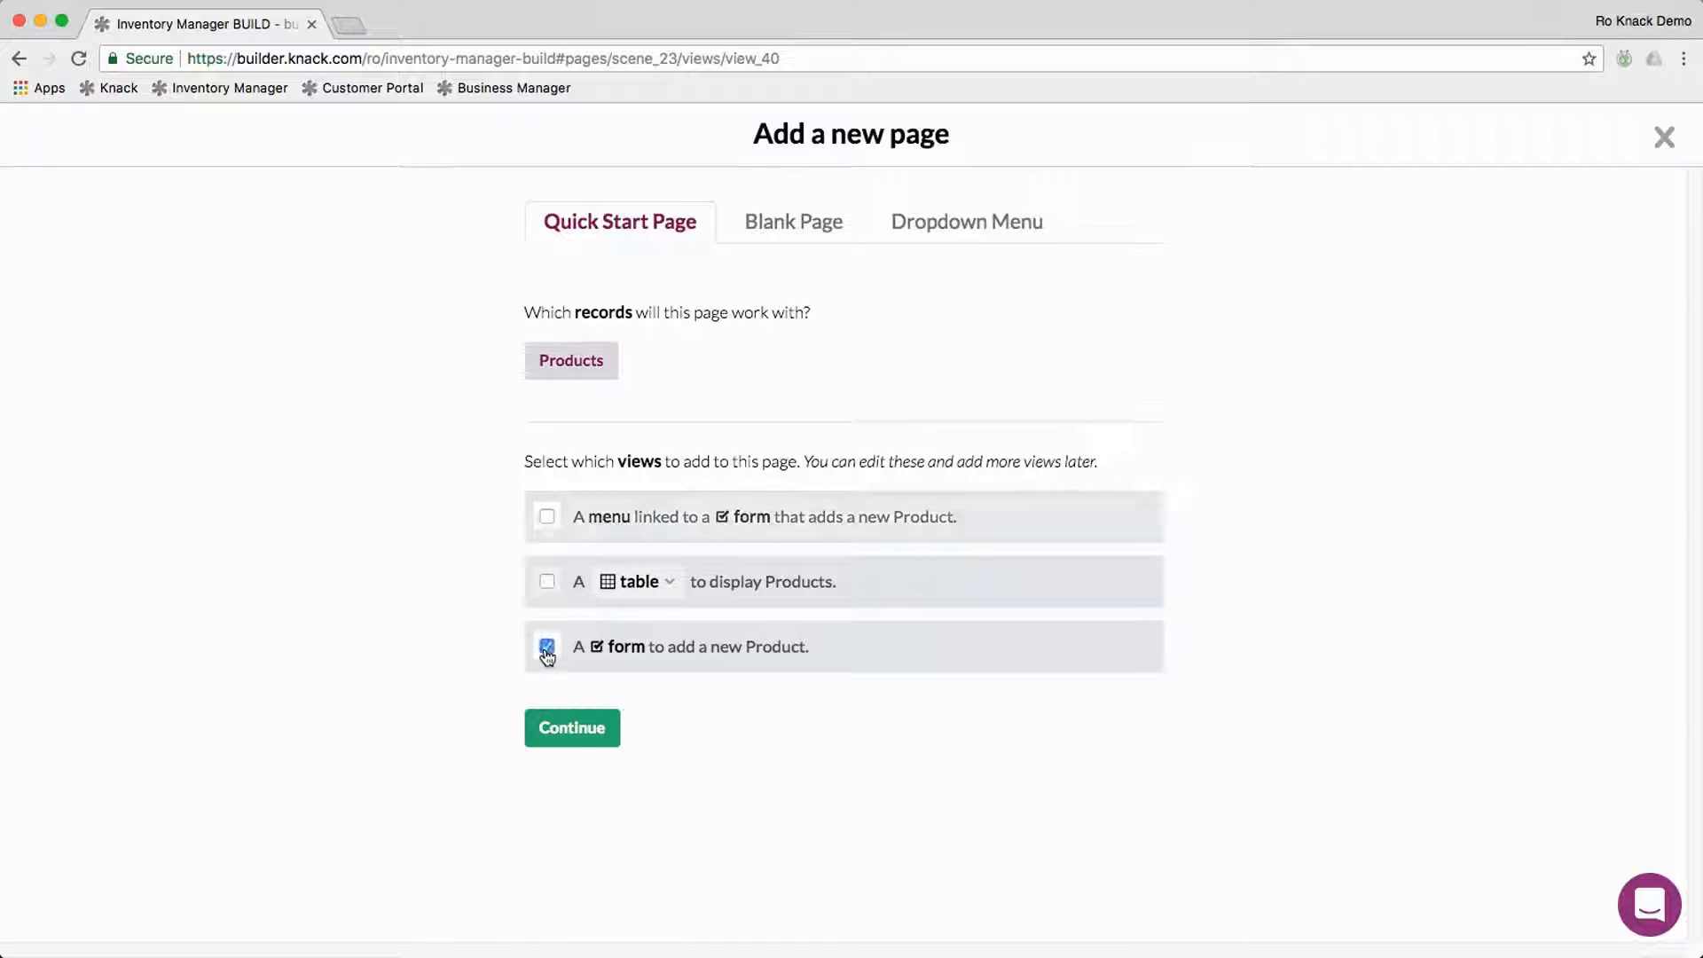
pyautogui.click(570, 727)
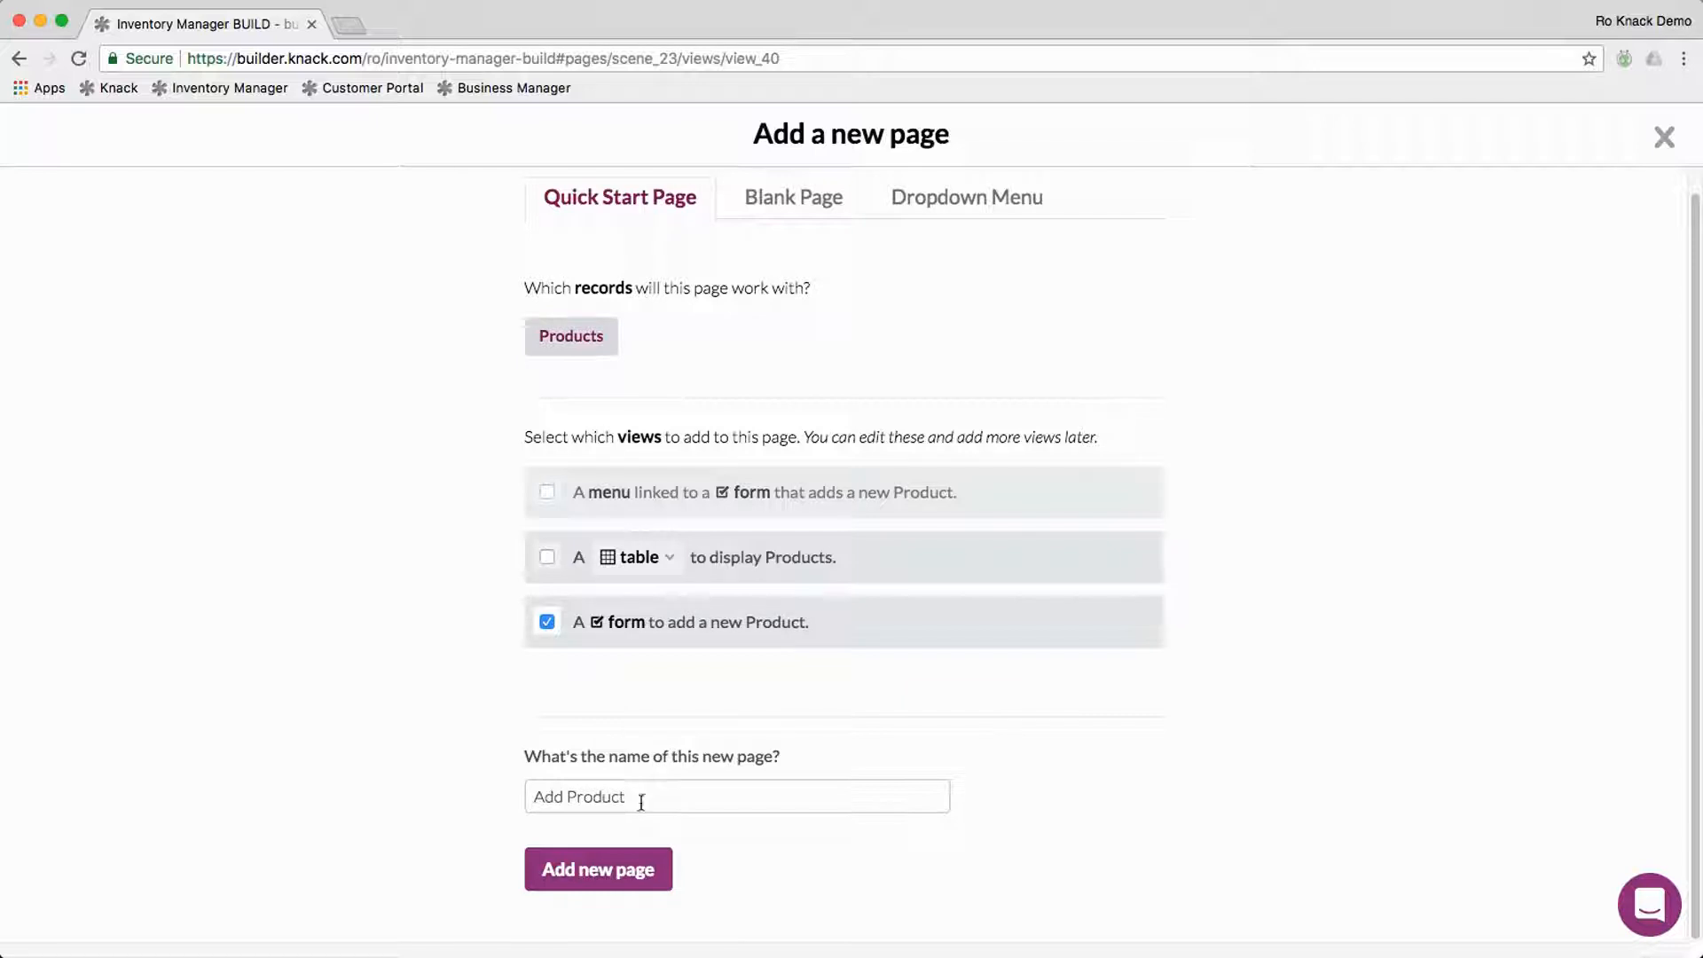
pyautogui.click(598, 870)
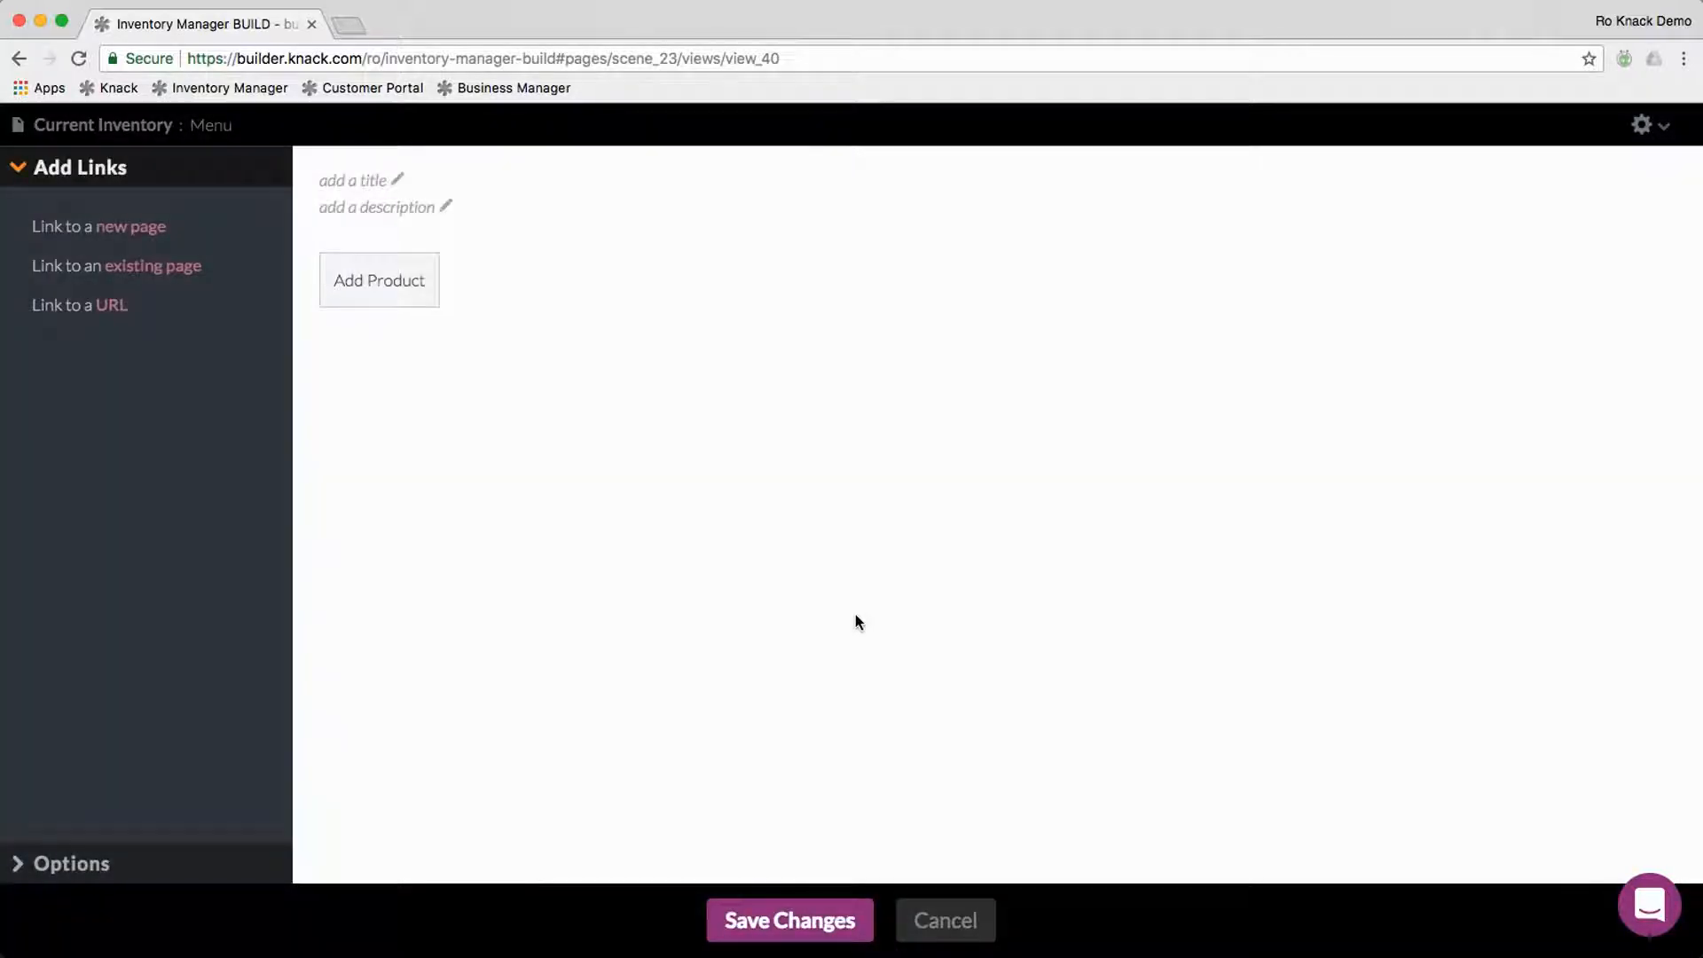
pyautogui.click(794, 923)
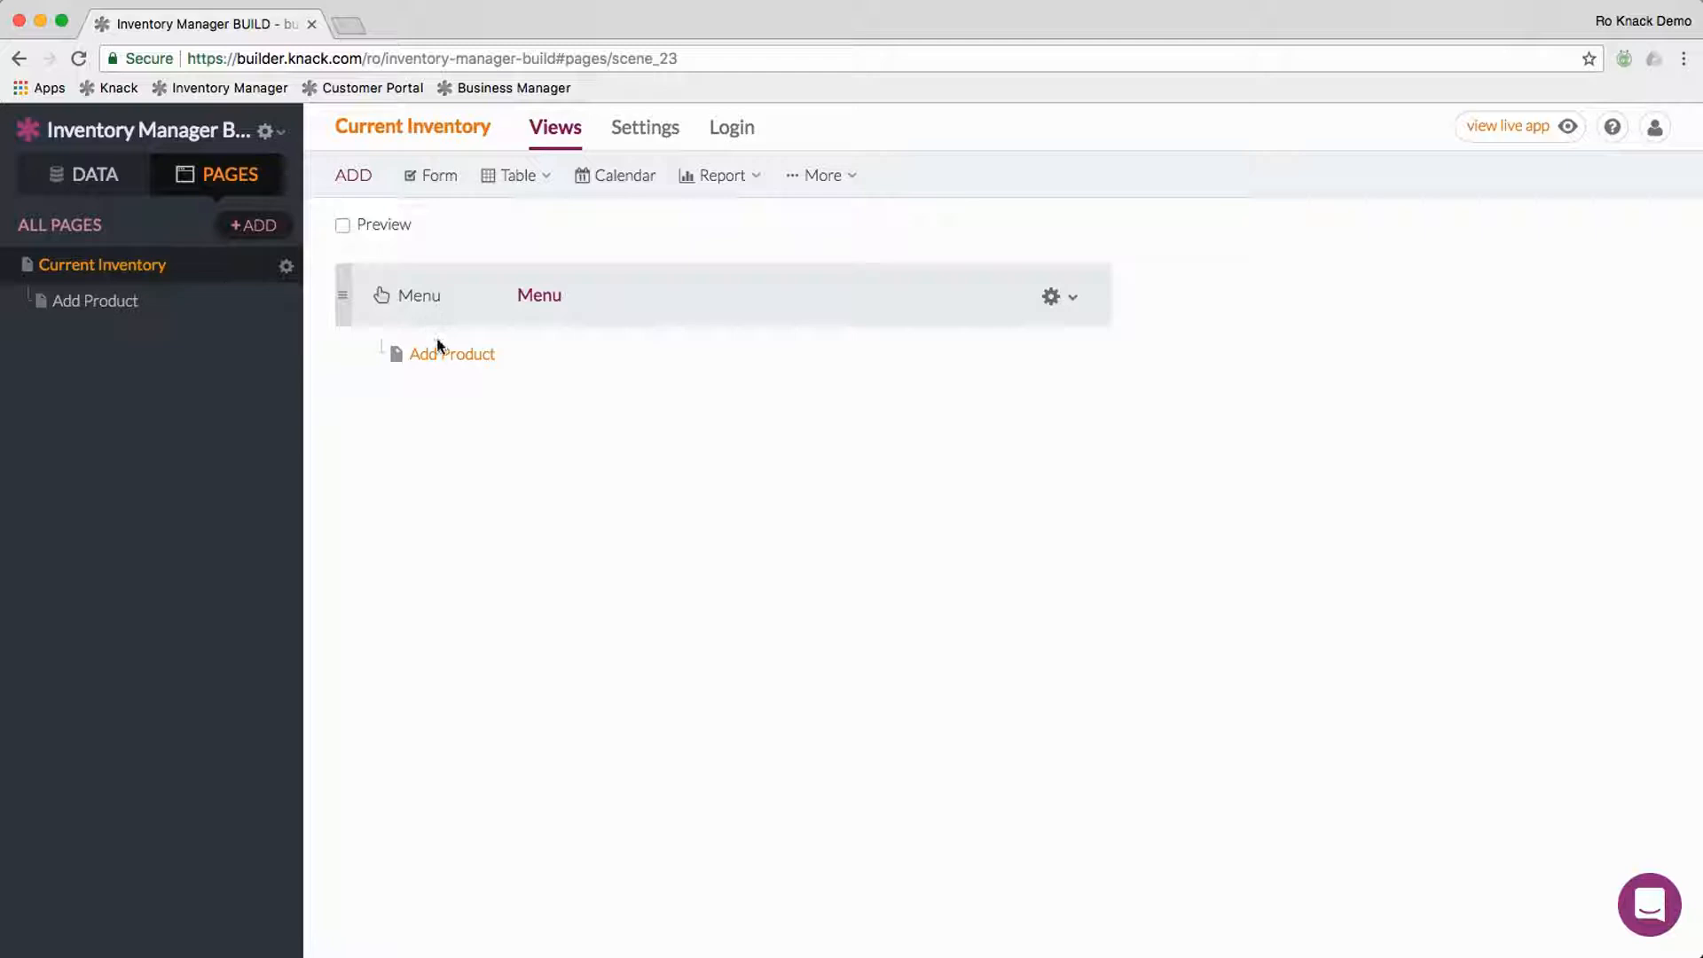
# Step: Set the Add Product form's submit rule to redirect to the parent page and save the form
pyautogui.click(441, 354)
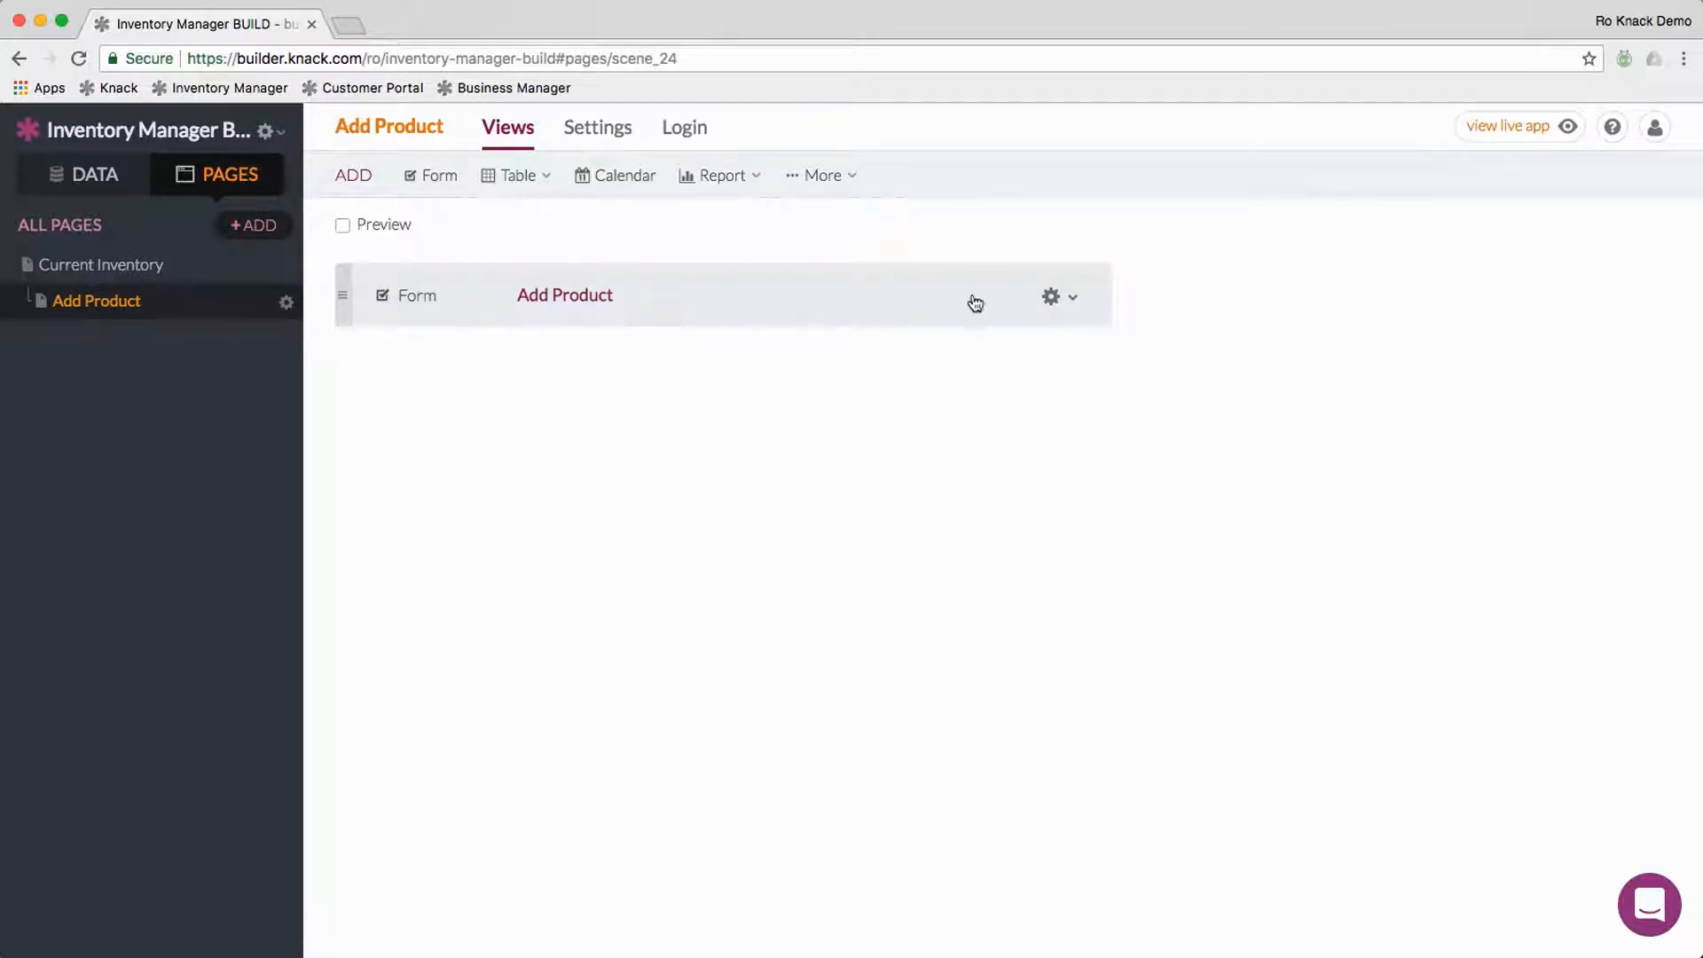
pyautogui.click(940, 297)
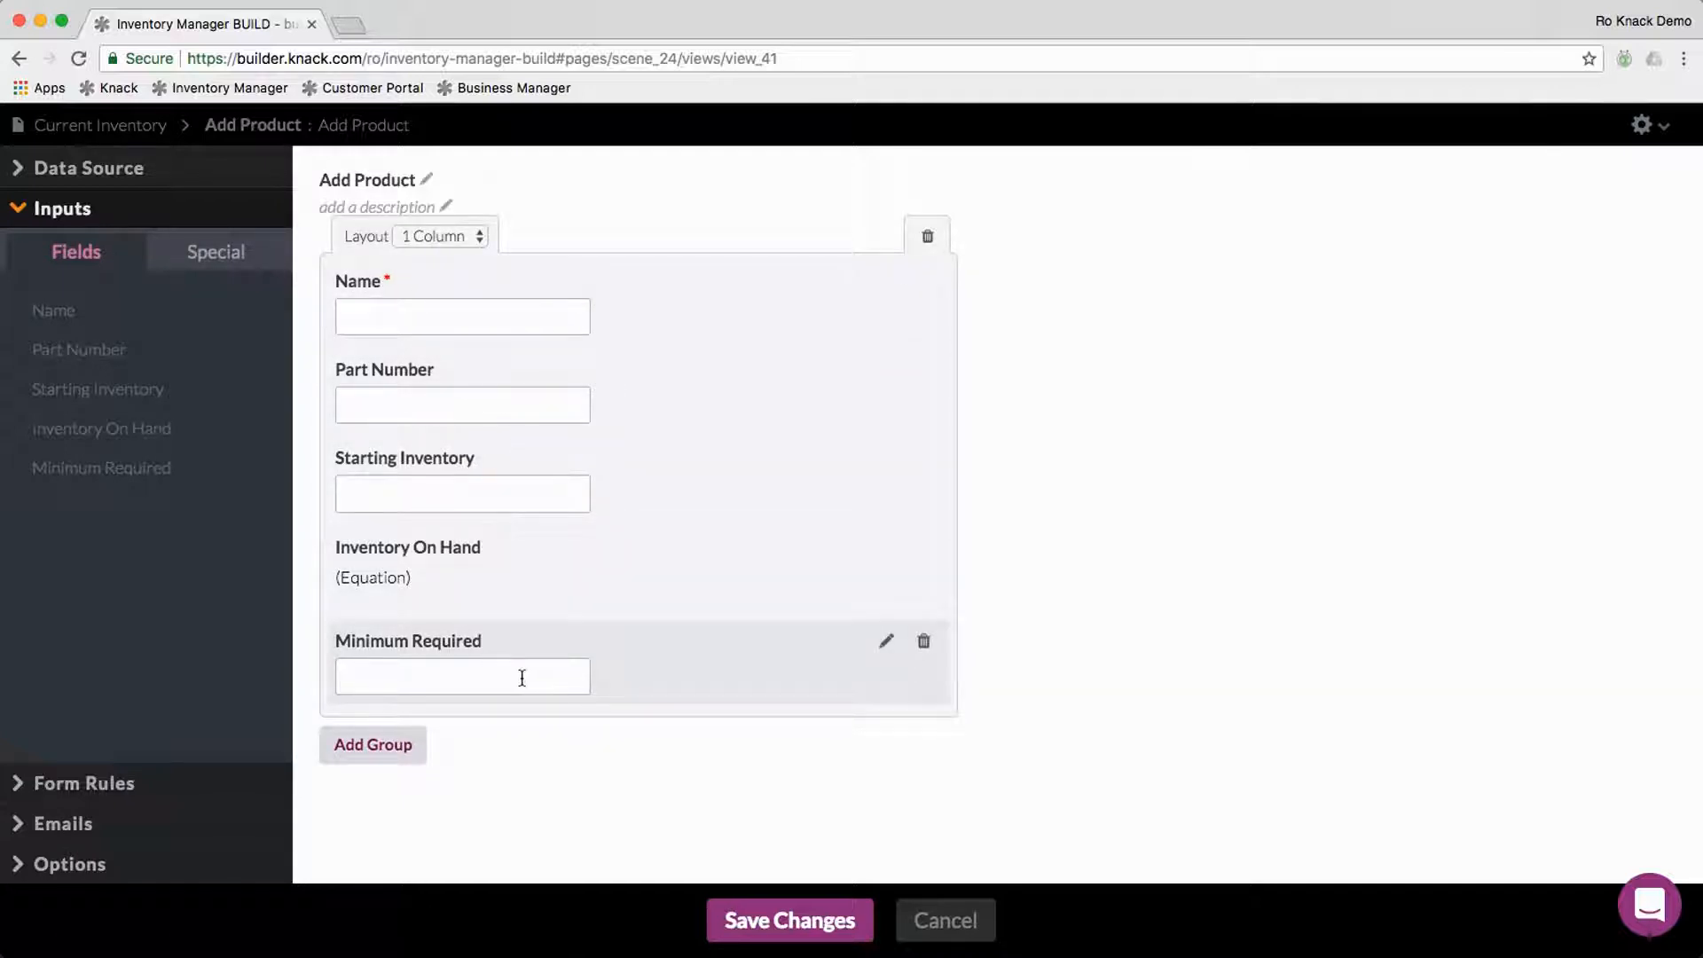
pyautogui.click(133, 784)
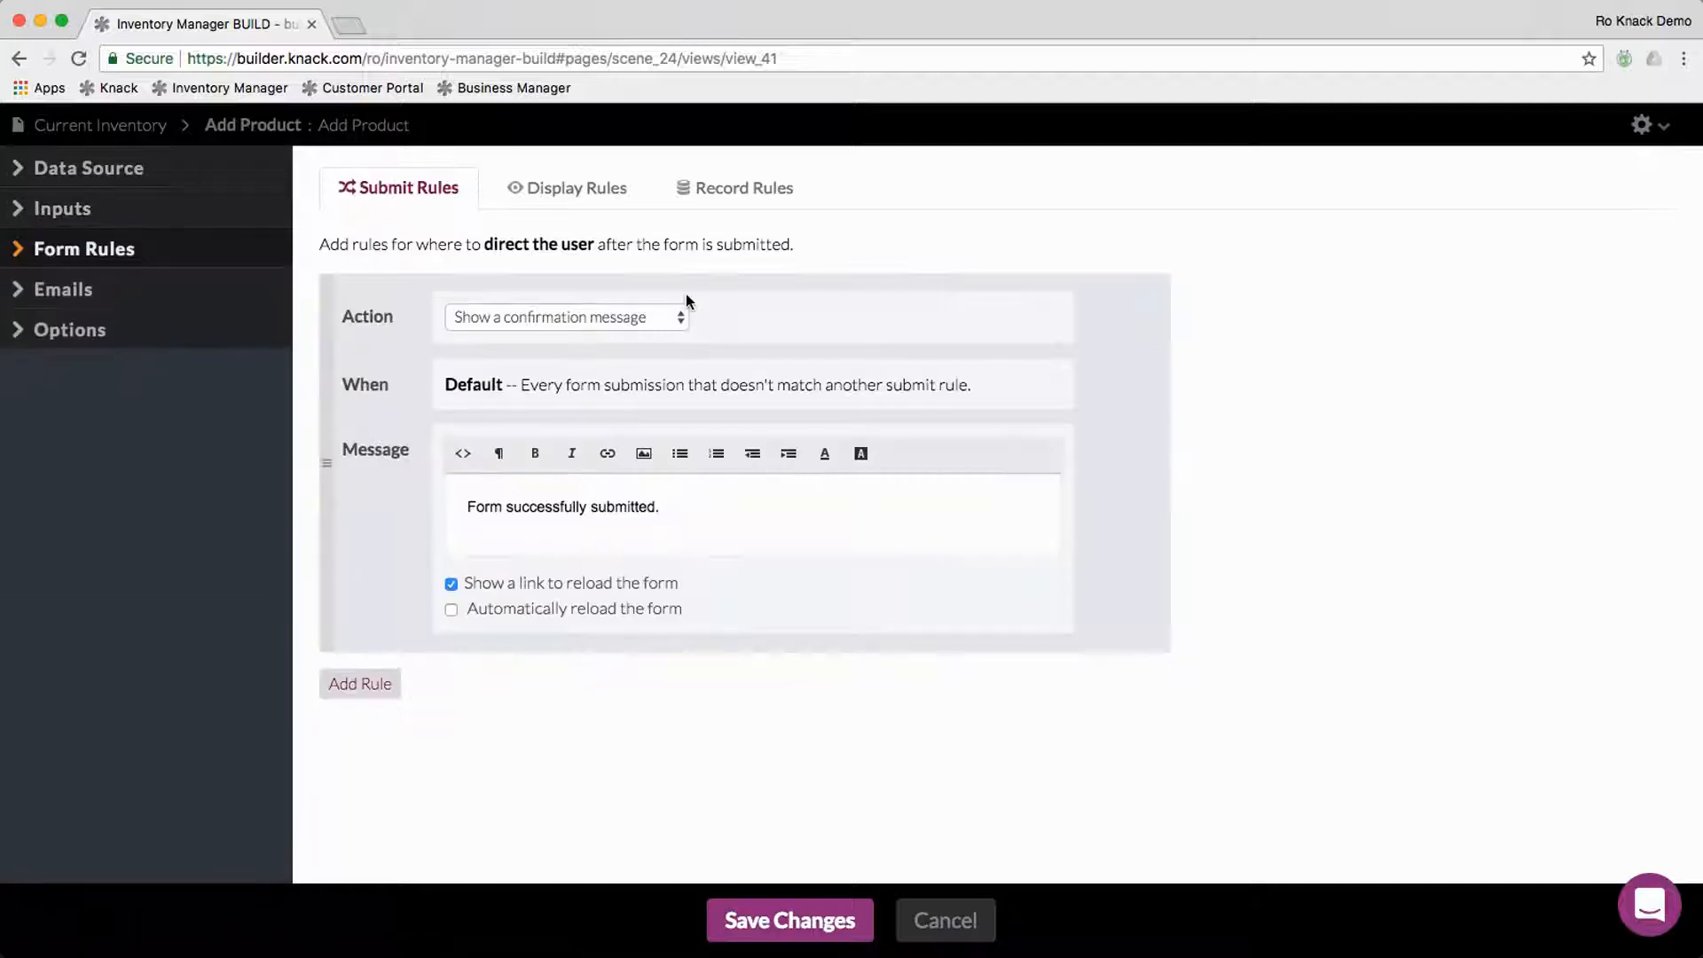
pyautogui.click(596, 316)
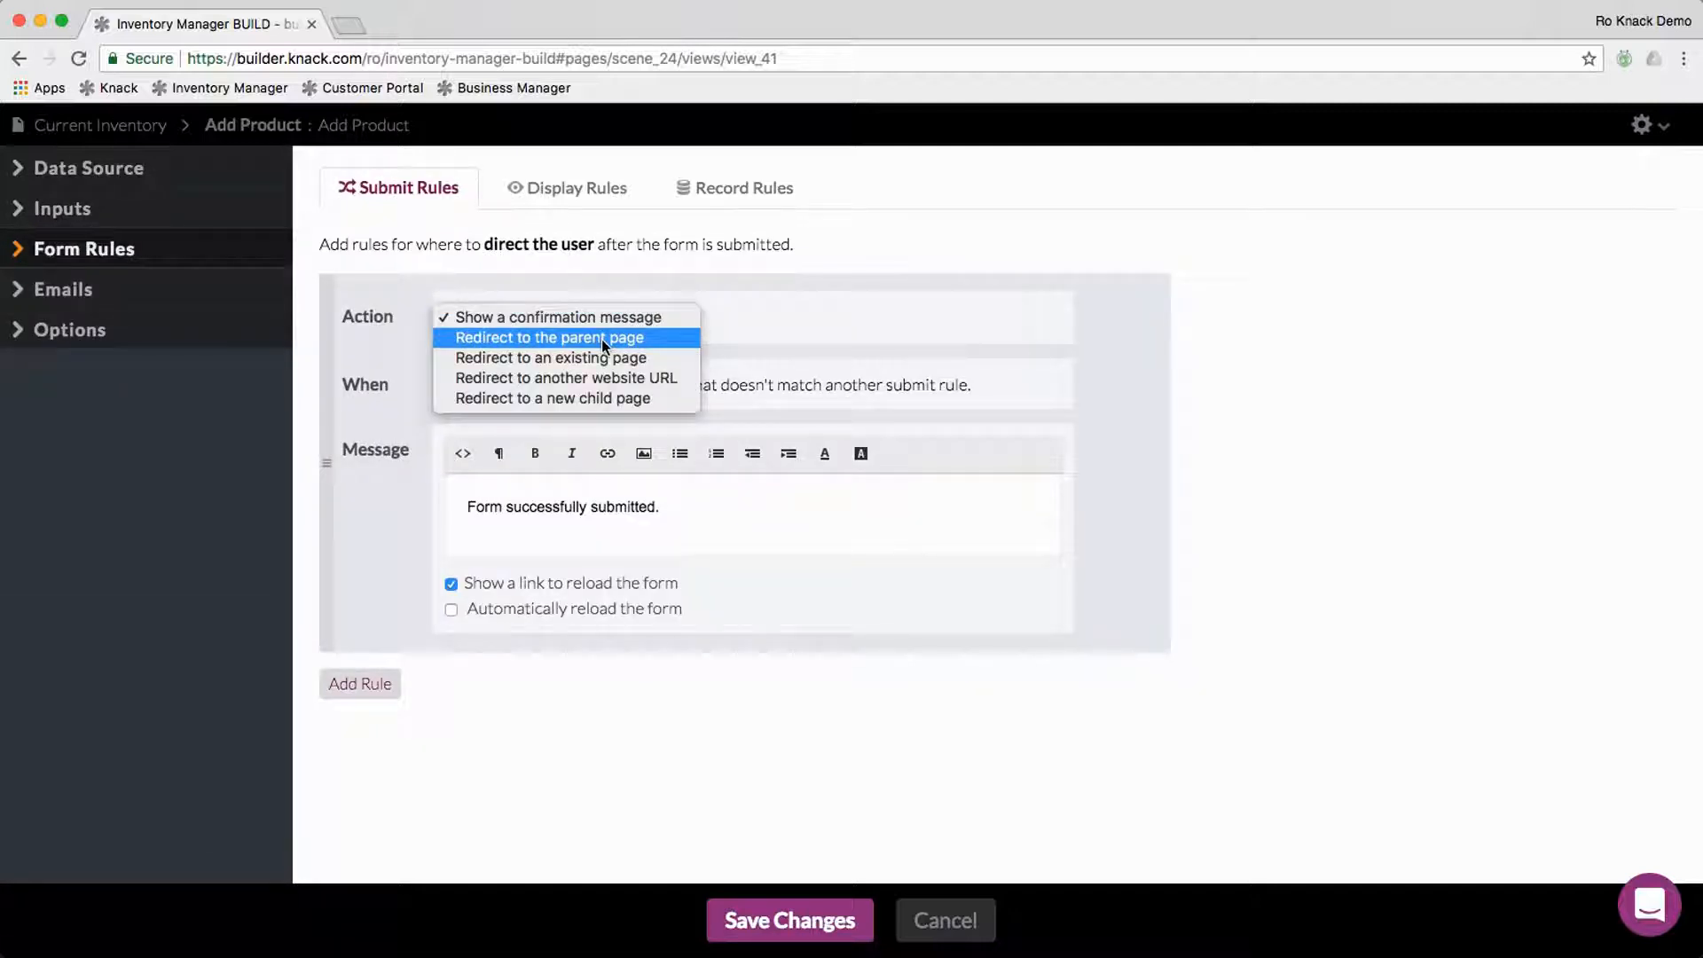
pyautogui.click(602, 339)
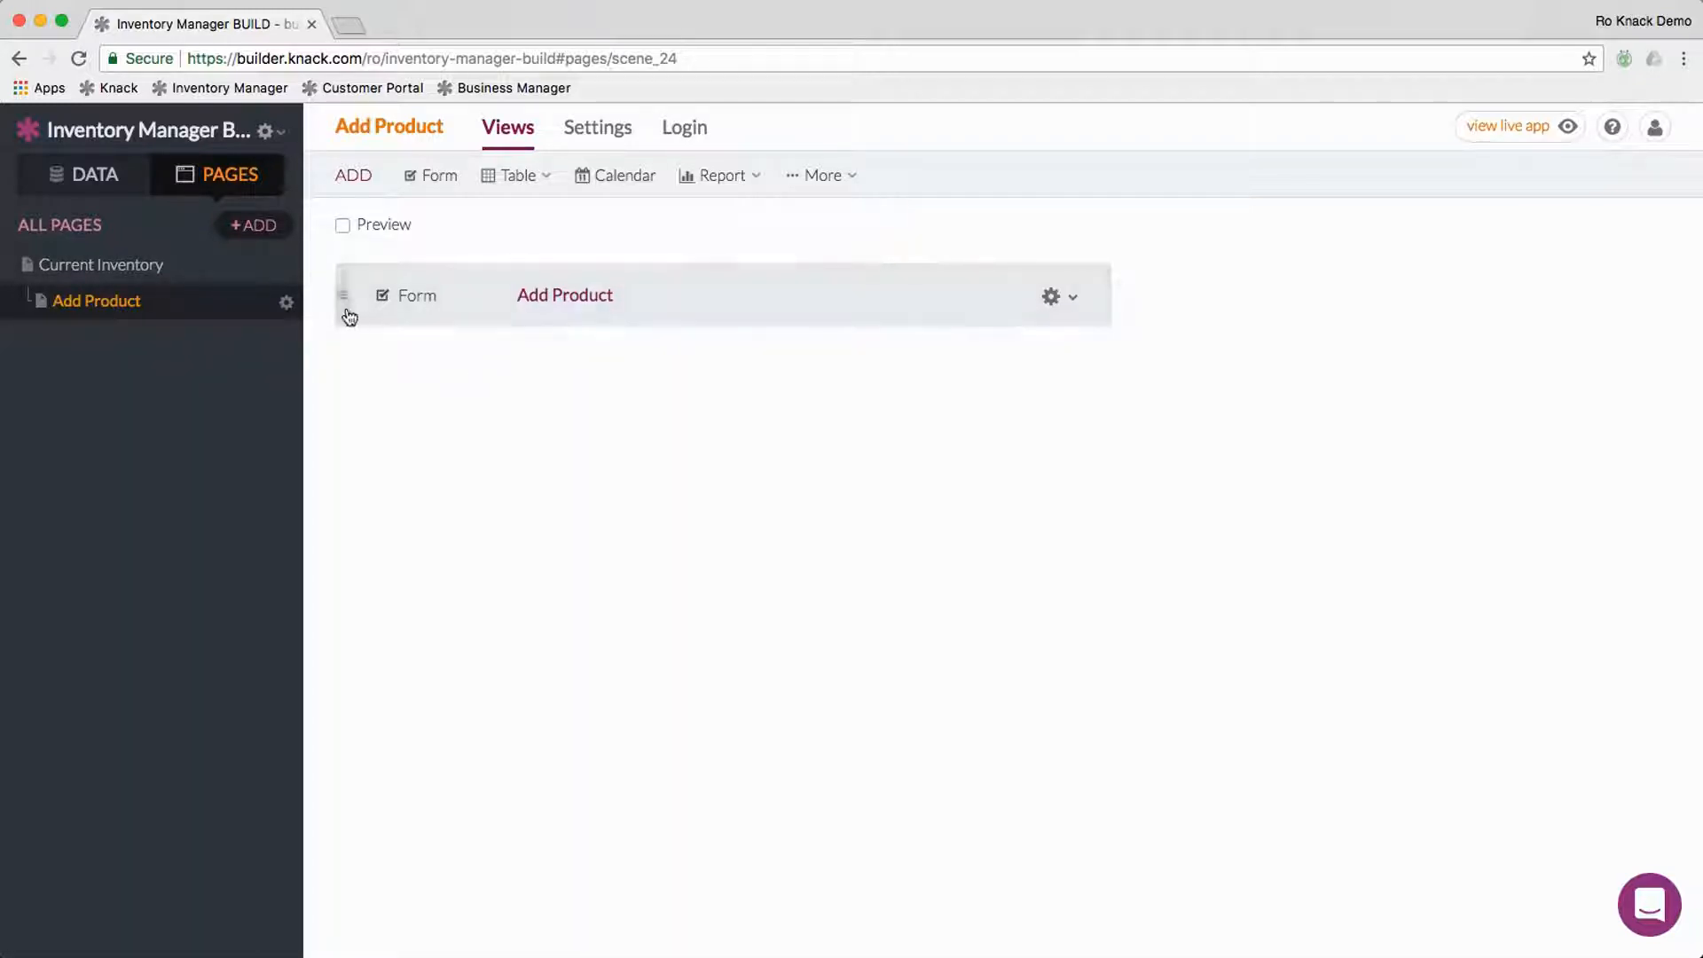
# Step: Add a Products table to the Current Inventory page, linked to product details with connected Purchases and Orders tables
pyautogui.click(137, 278)
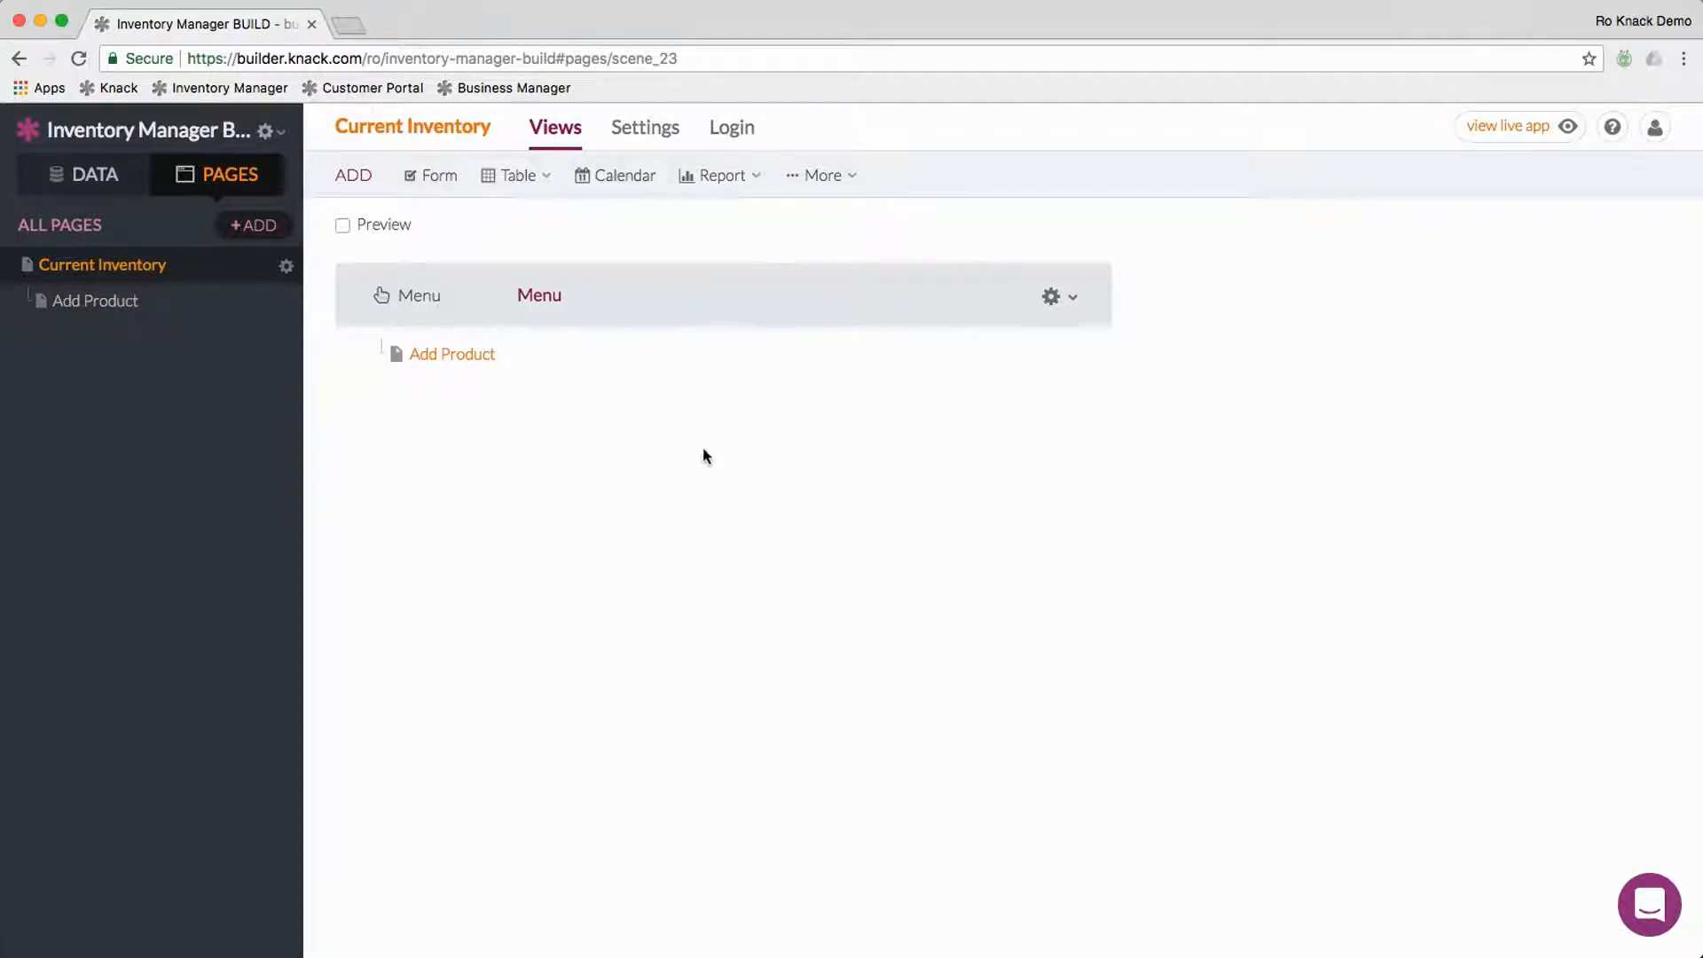
pyautogui.click(516, 183)
pyautogui.click(506, 218)
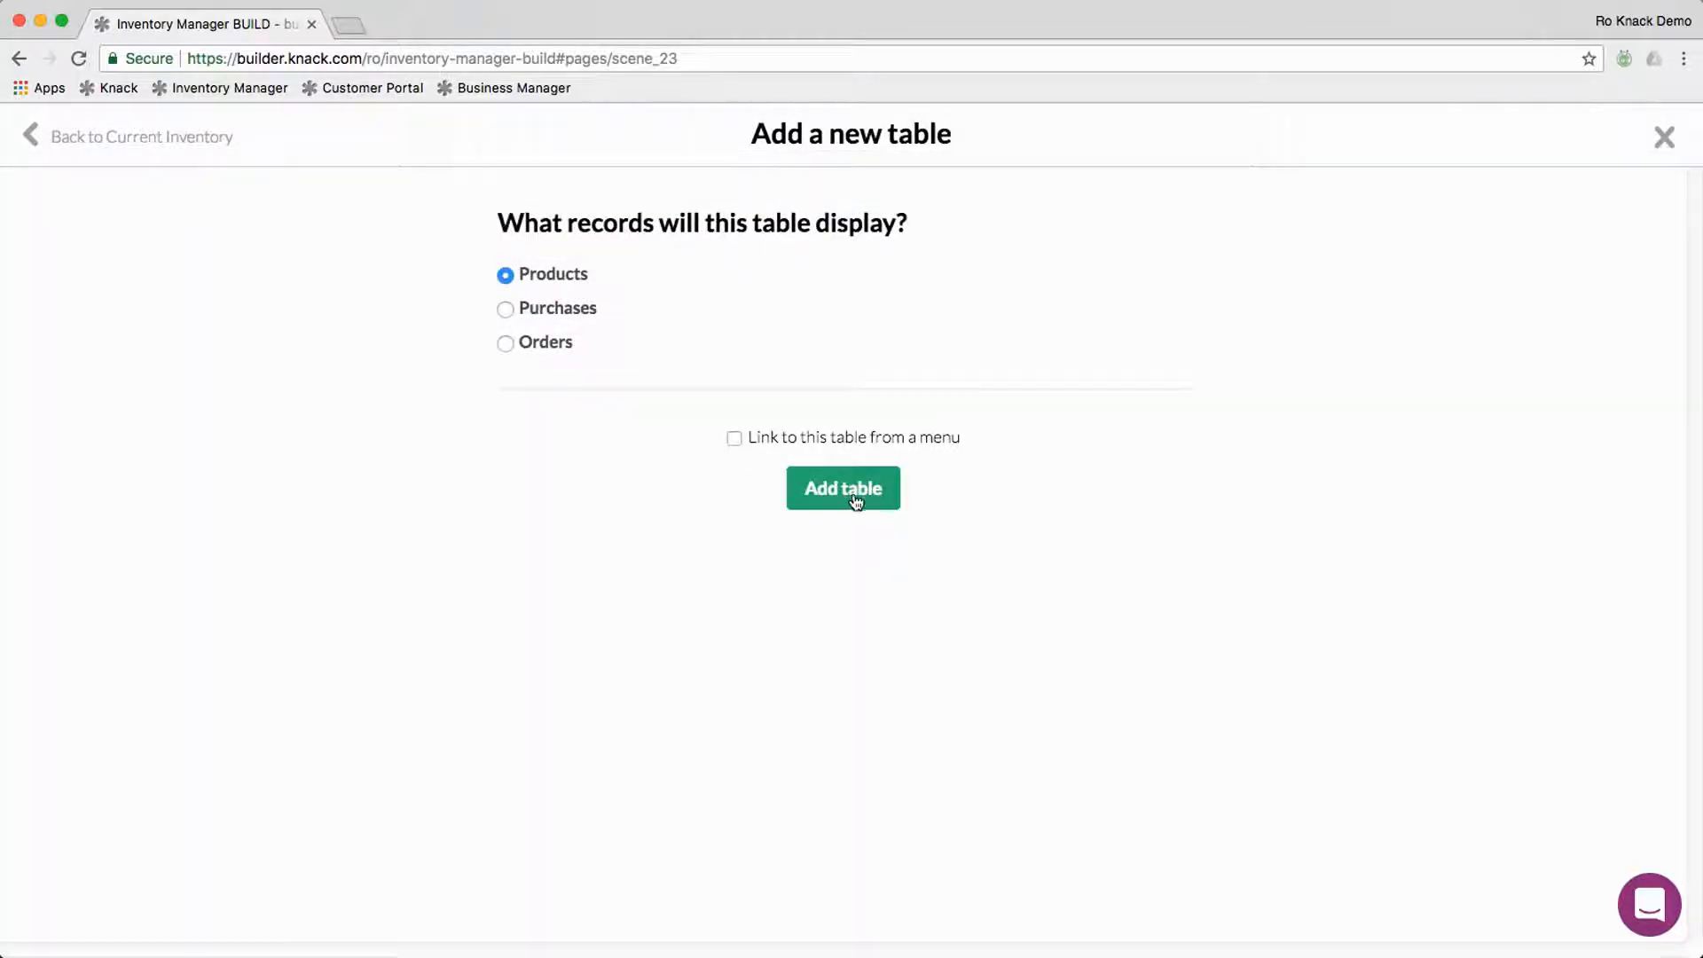
pyautogui.click(856, 498)
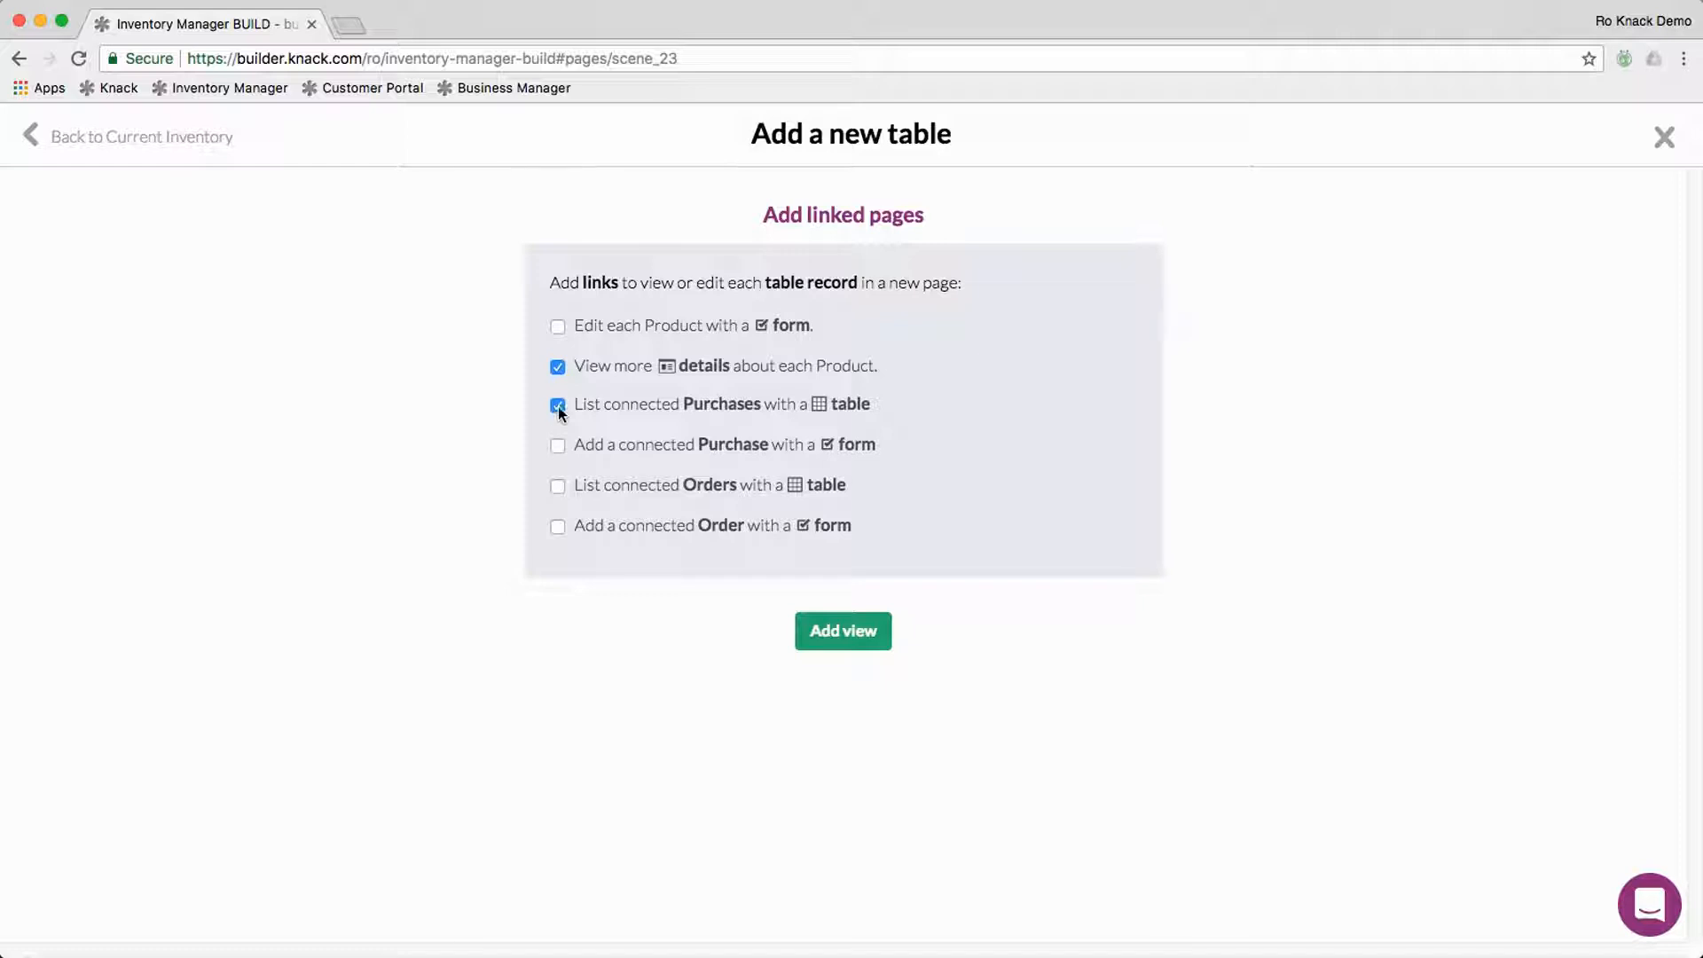
pyautogui.click(556, 486)
pyautogui.click(839, 632)
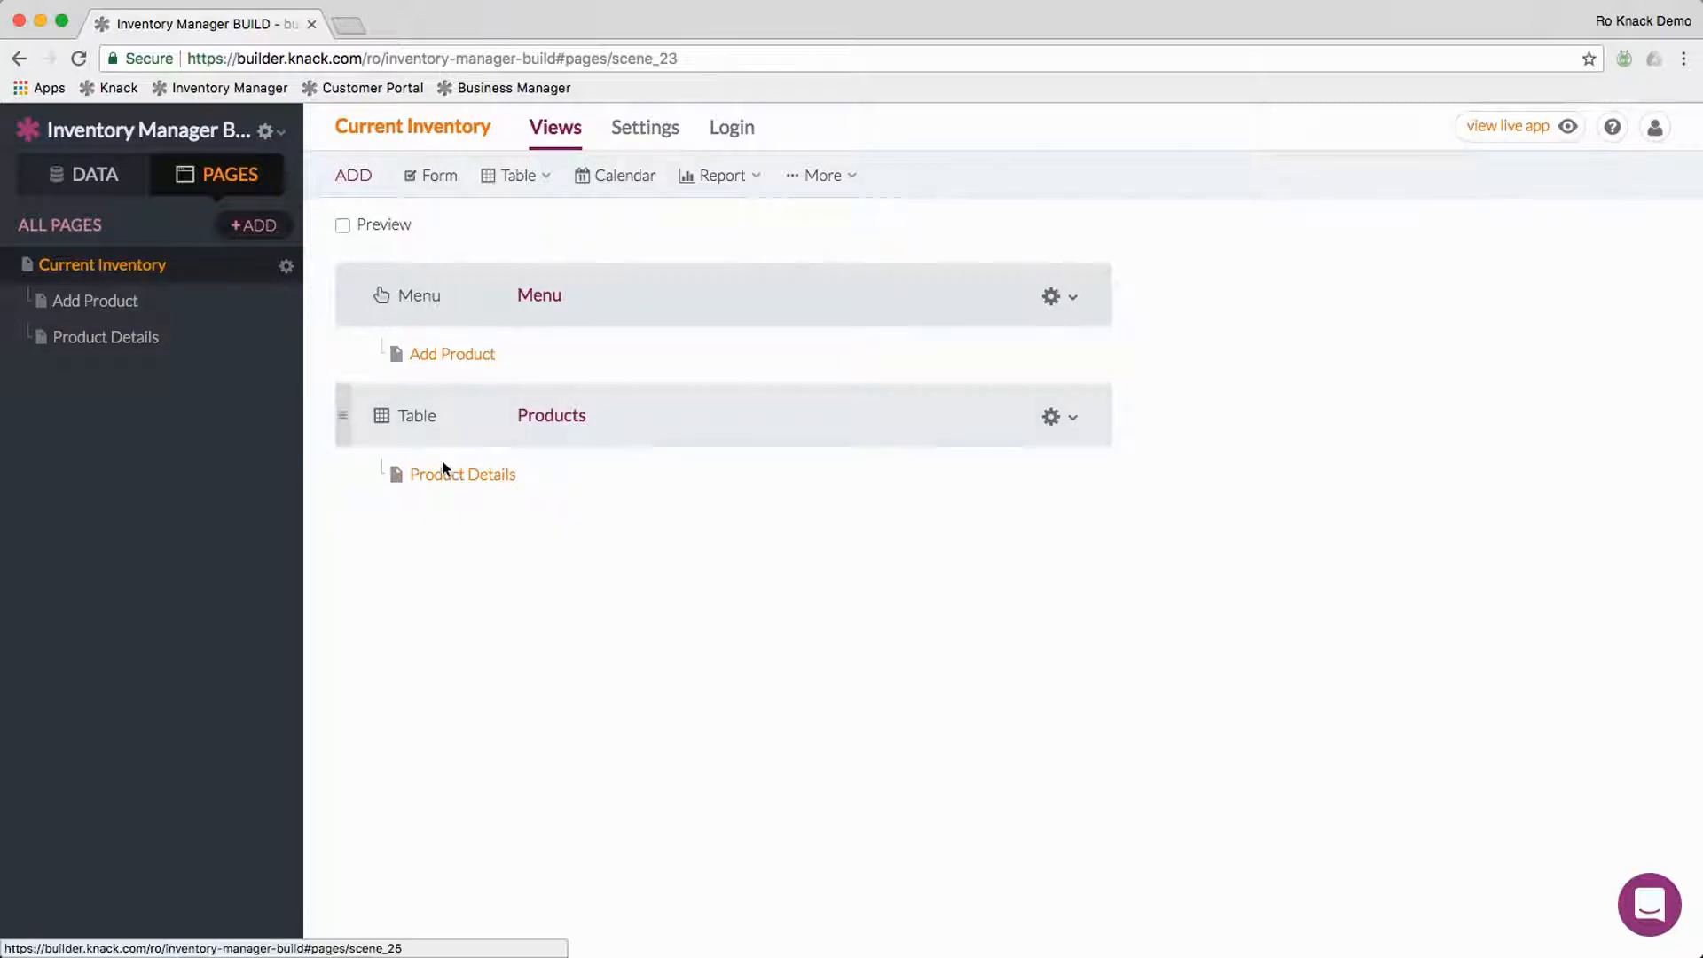
# Step: Review the views on the Product Details and Add Product child pages, and return to Current Inventory
pyautogui.click(458, 479)
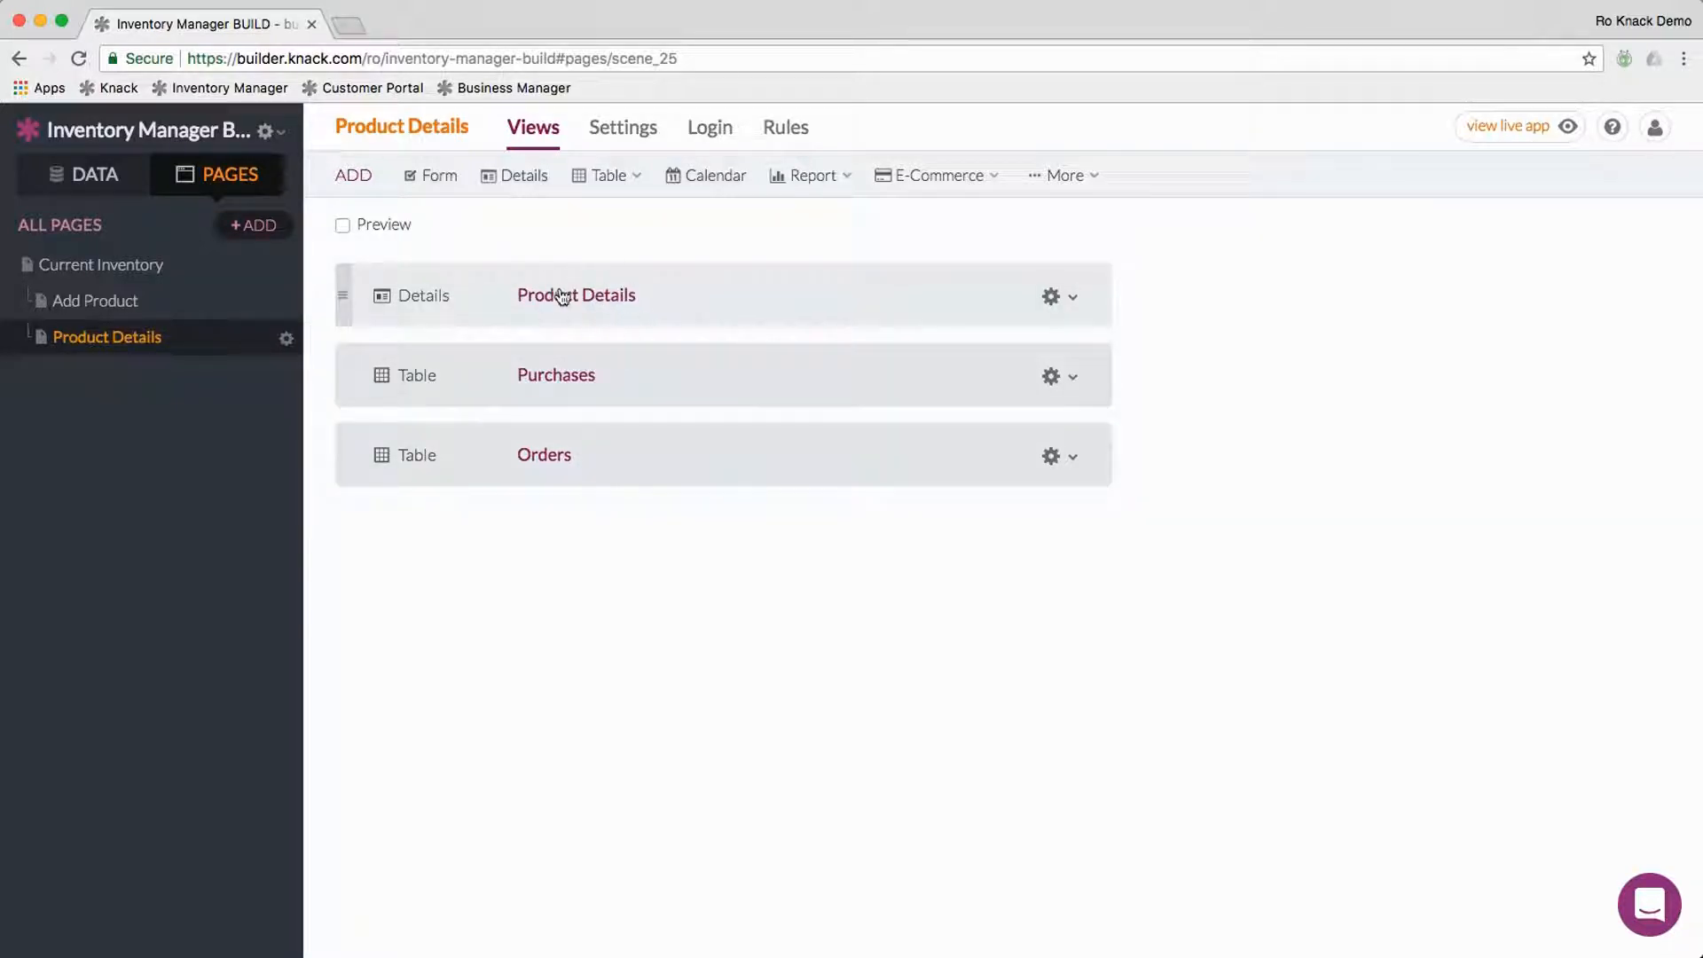
pyautogui.click(147, 299)
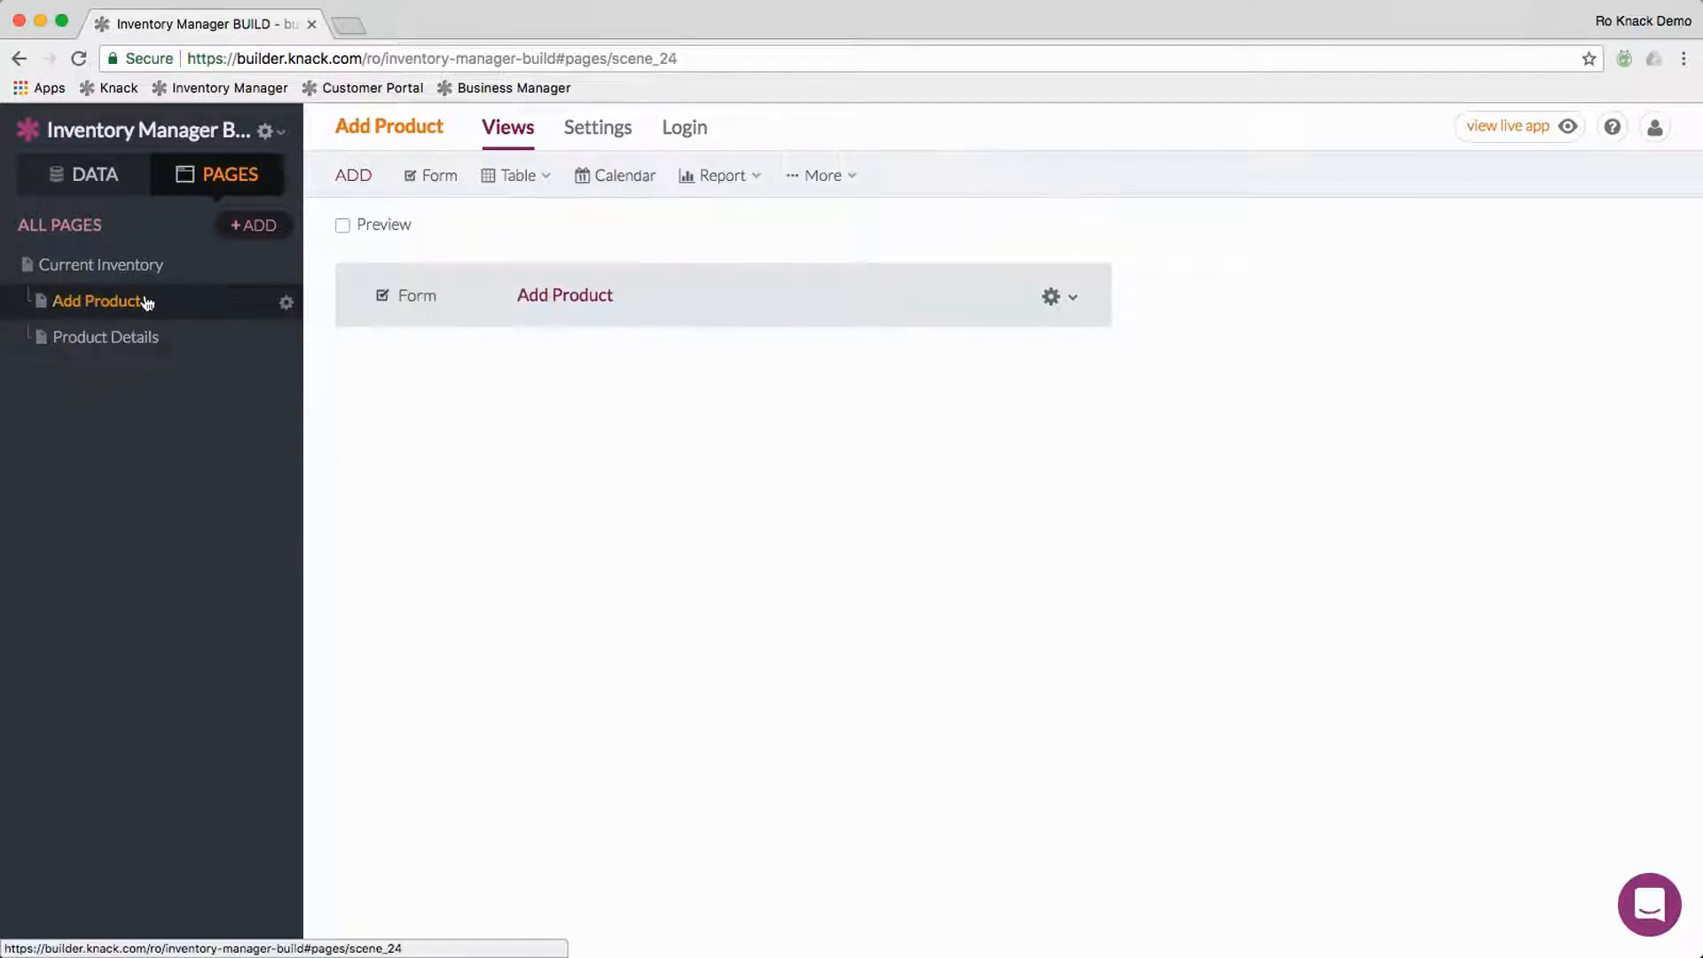
pyautogui.click(143, 278)
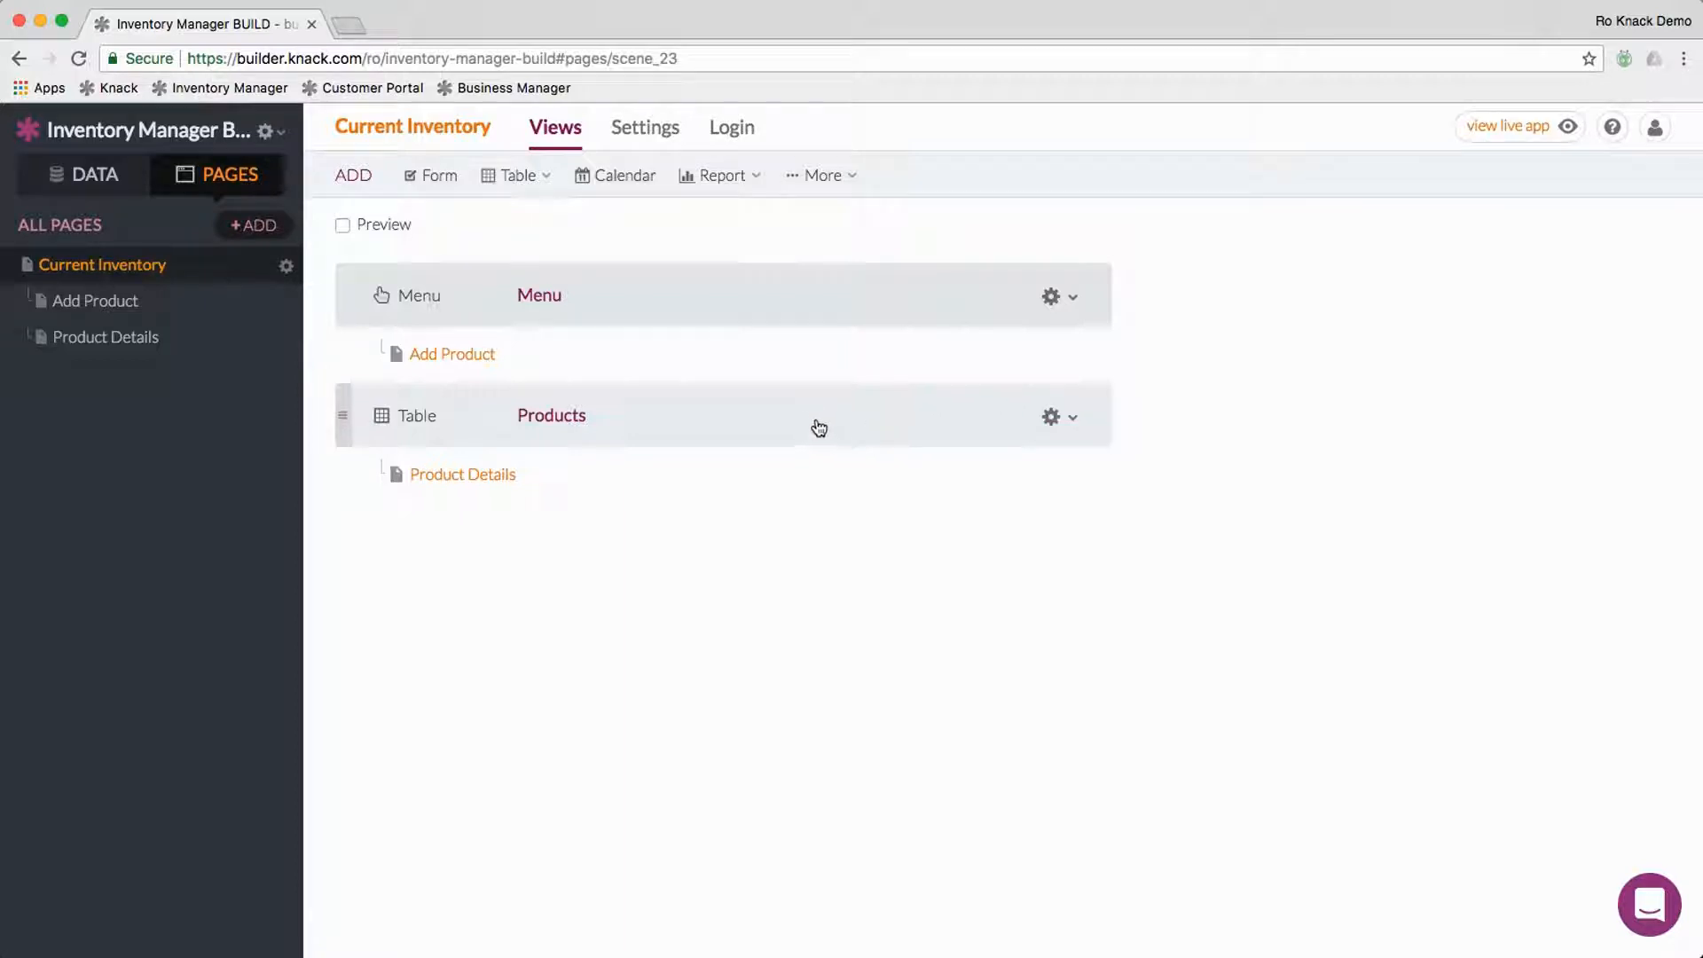
# Step: Edit the Products table on Current Inventory and remove its Part Number and Name columns
pyautogui.click(1073, 419)
pyautogui.click(1060, 468)
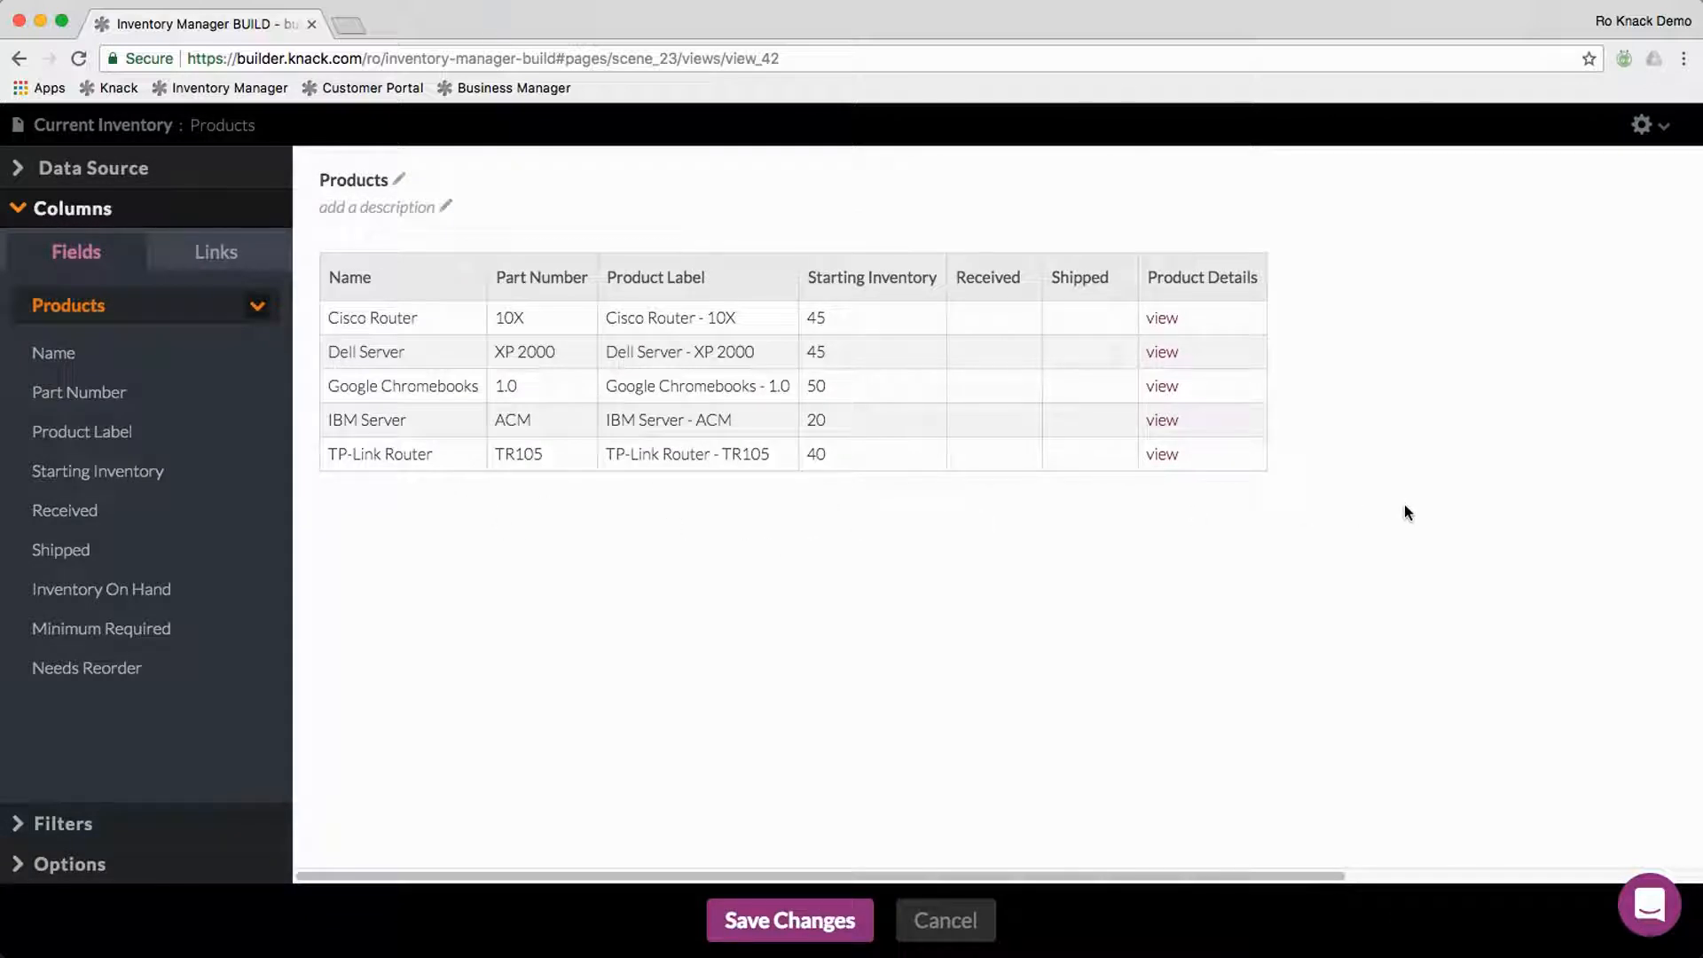
pyautogui.moveTo(473, 308)
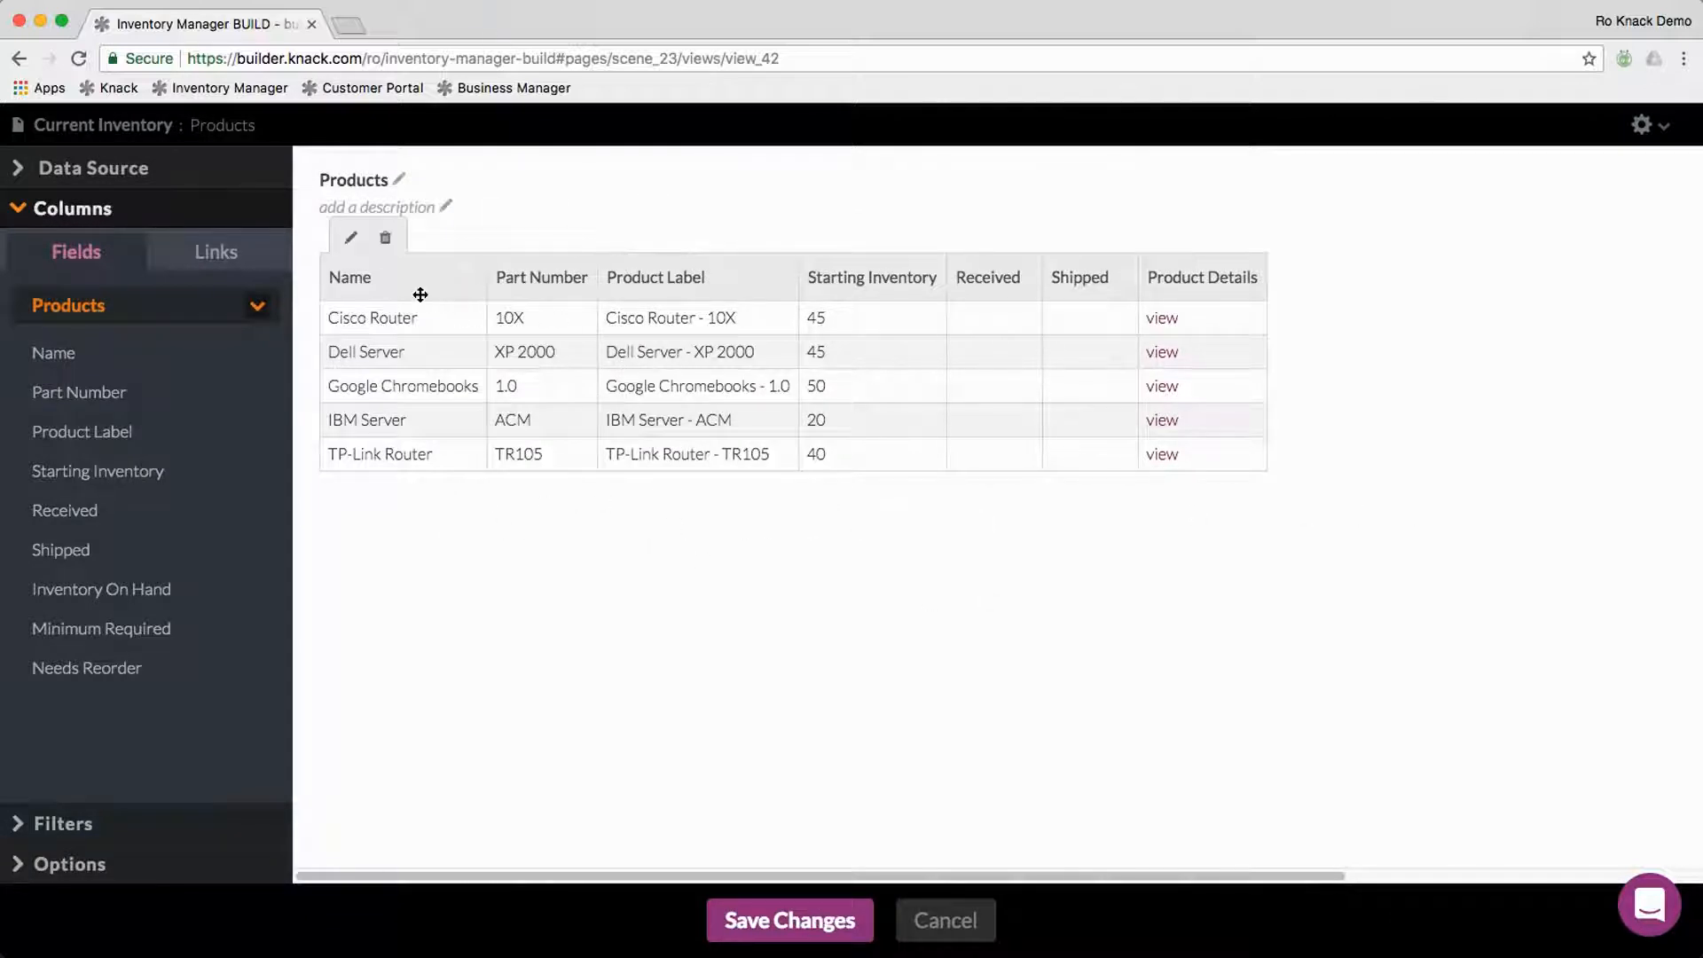
pyautogui.moveTo(625, 282)
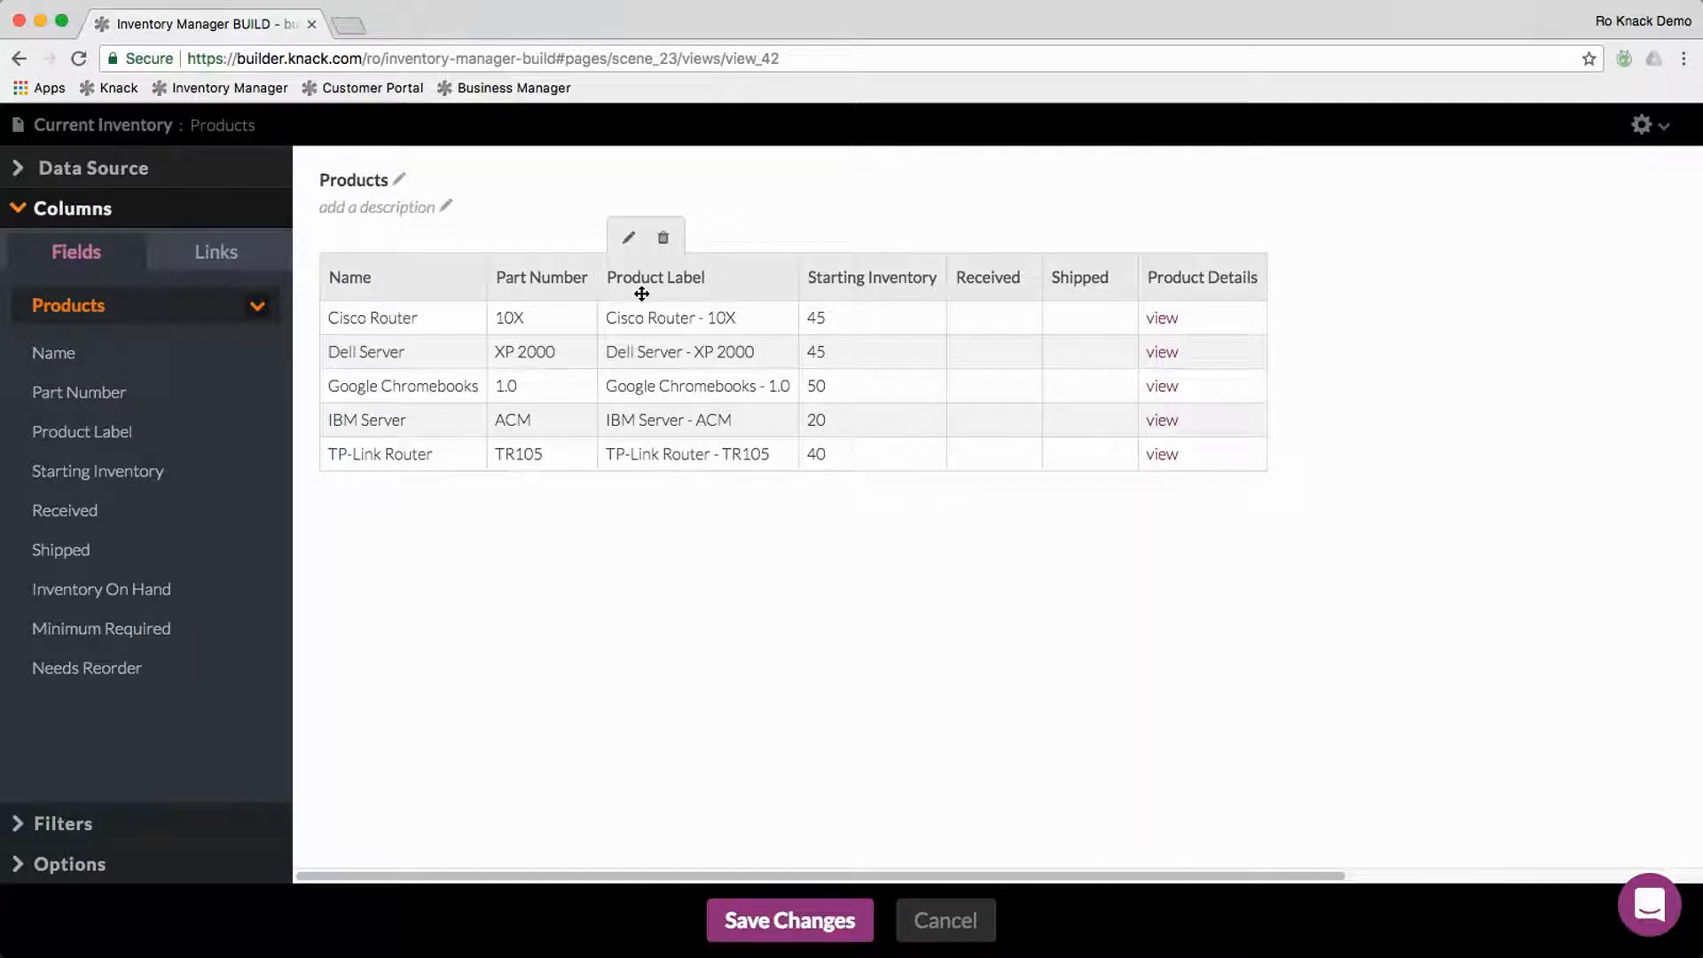
pyautogui.moveTo(568, 282)
pyautogui.click(550, 250)
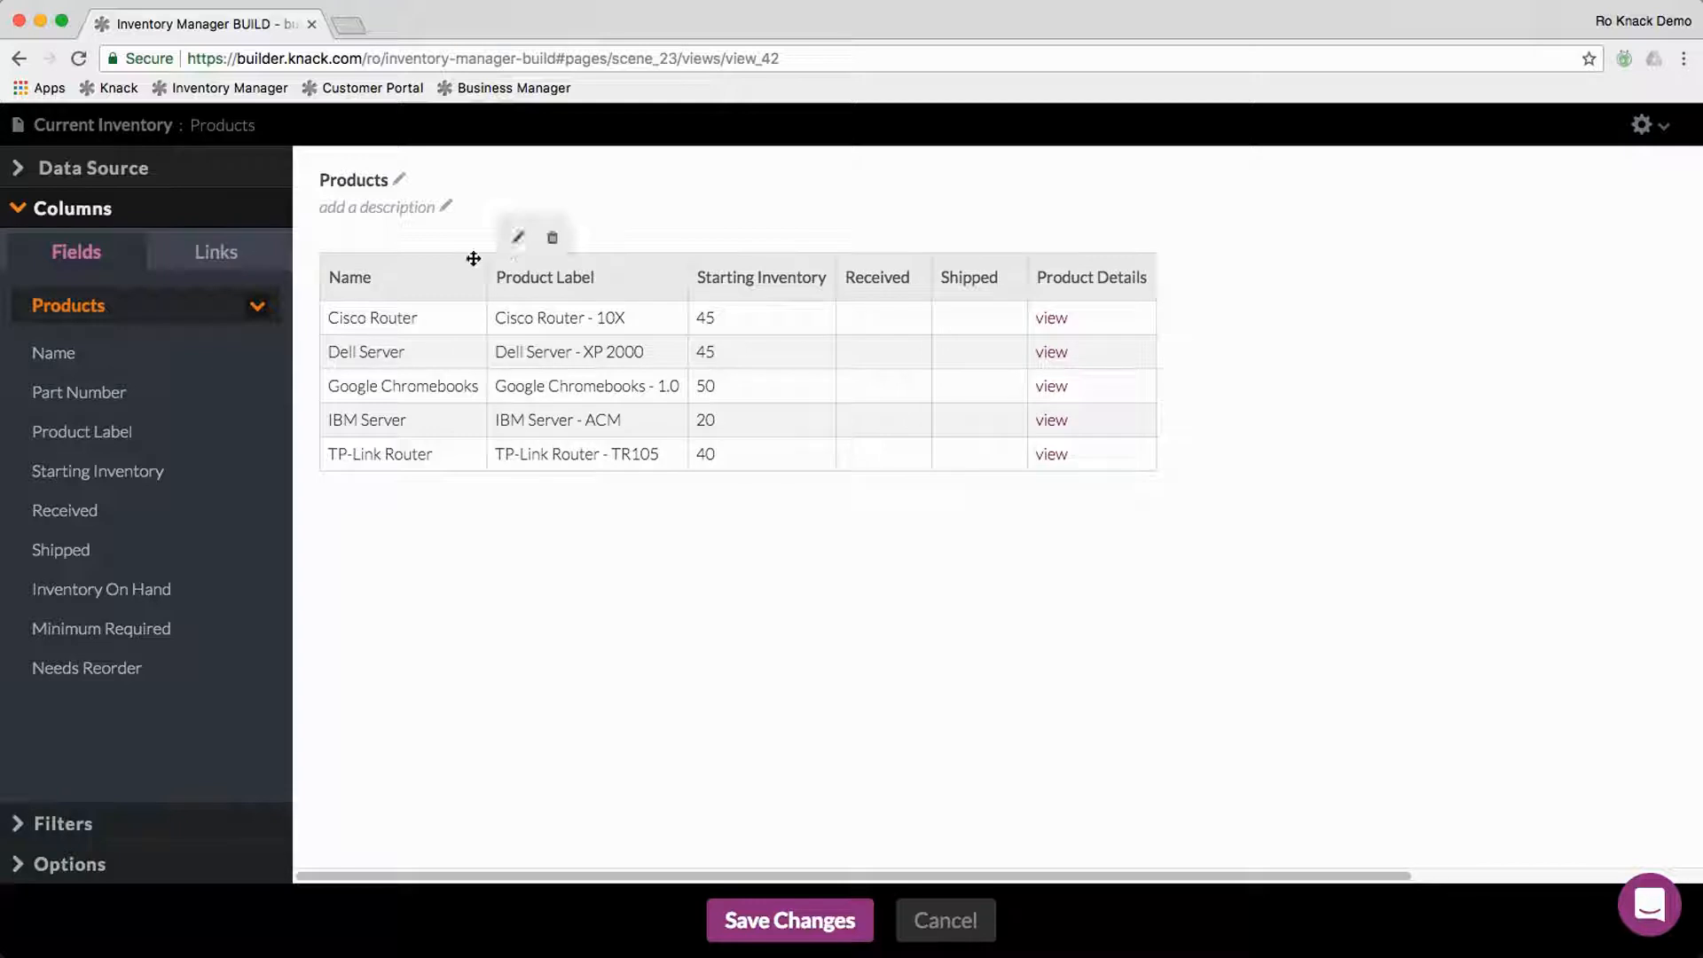
pyautogui.click(381, 245)
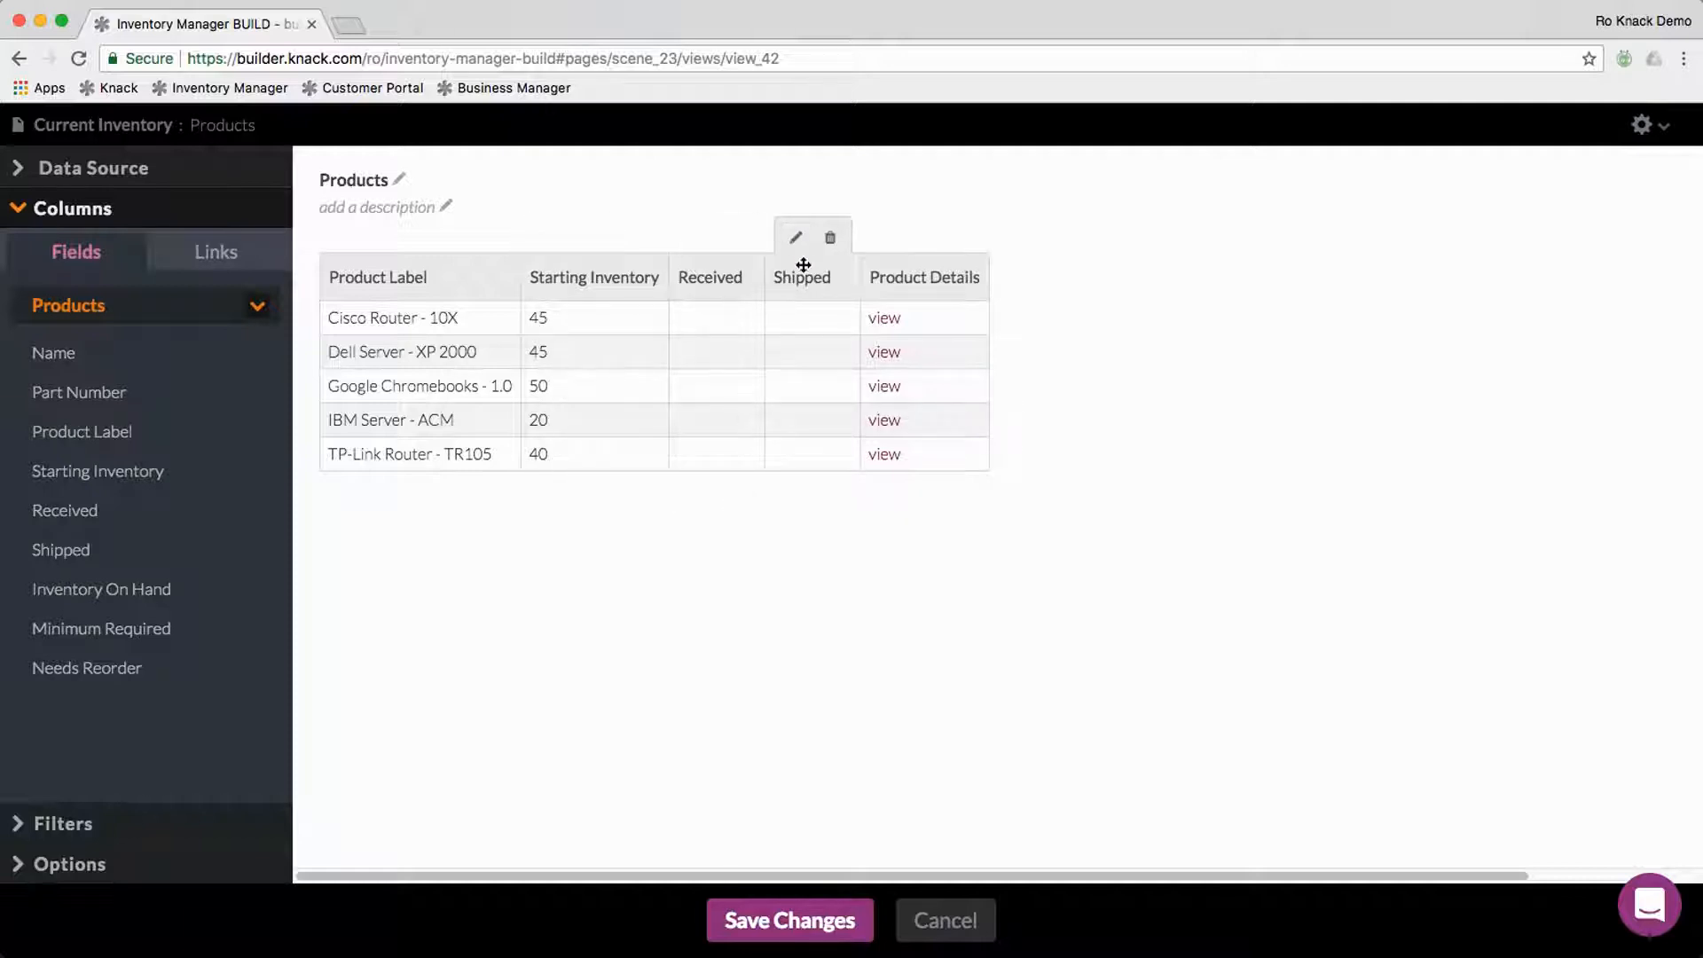
# Step: Add Inventory On Hand, Minimum Required and Needs Reorder columns, move Product Details to the end, and save the table
pyautogui.click(88, 593)
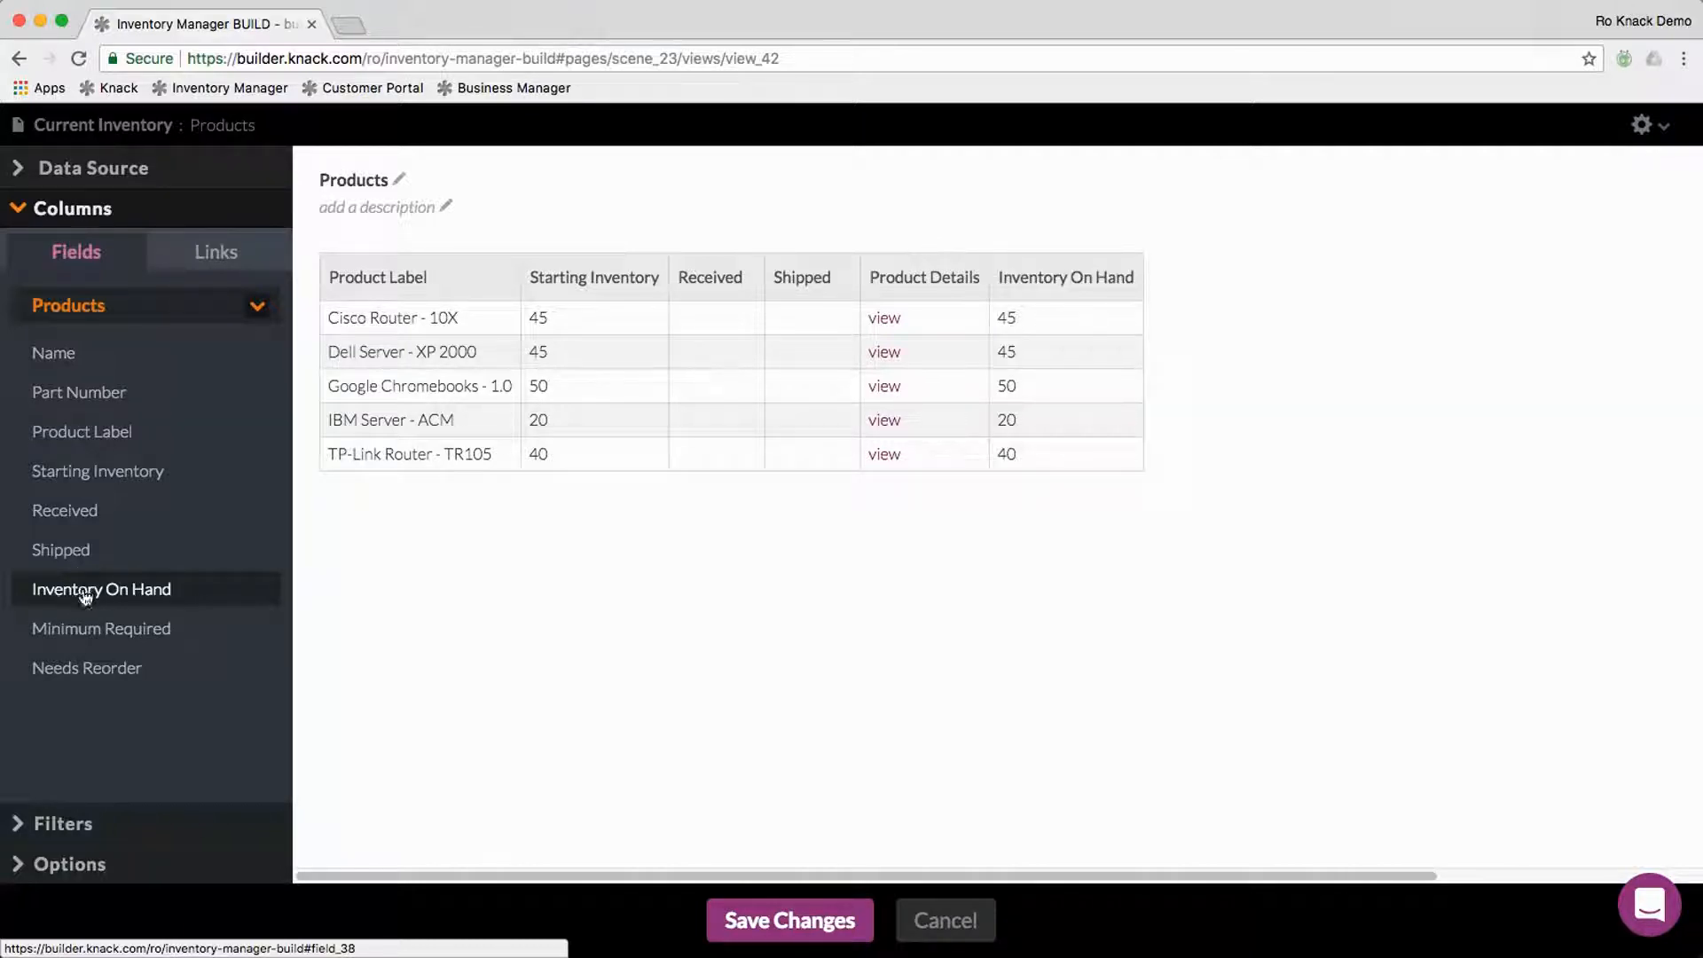
pyautogui.click(86, 632)
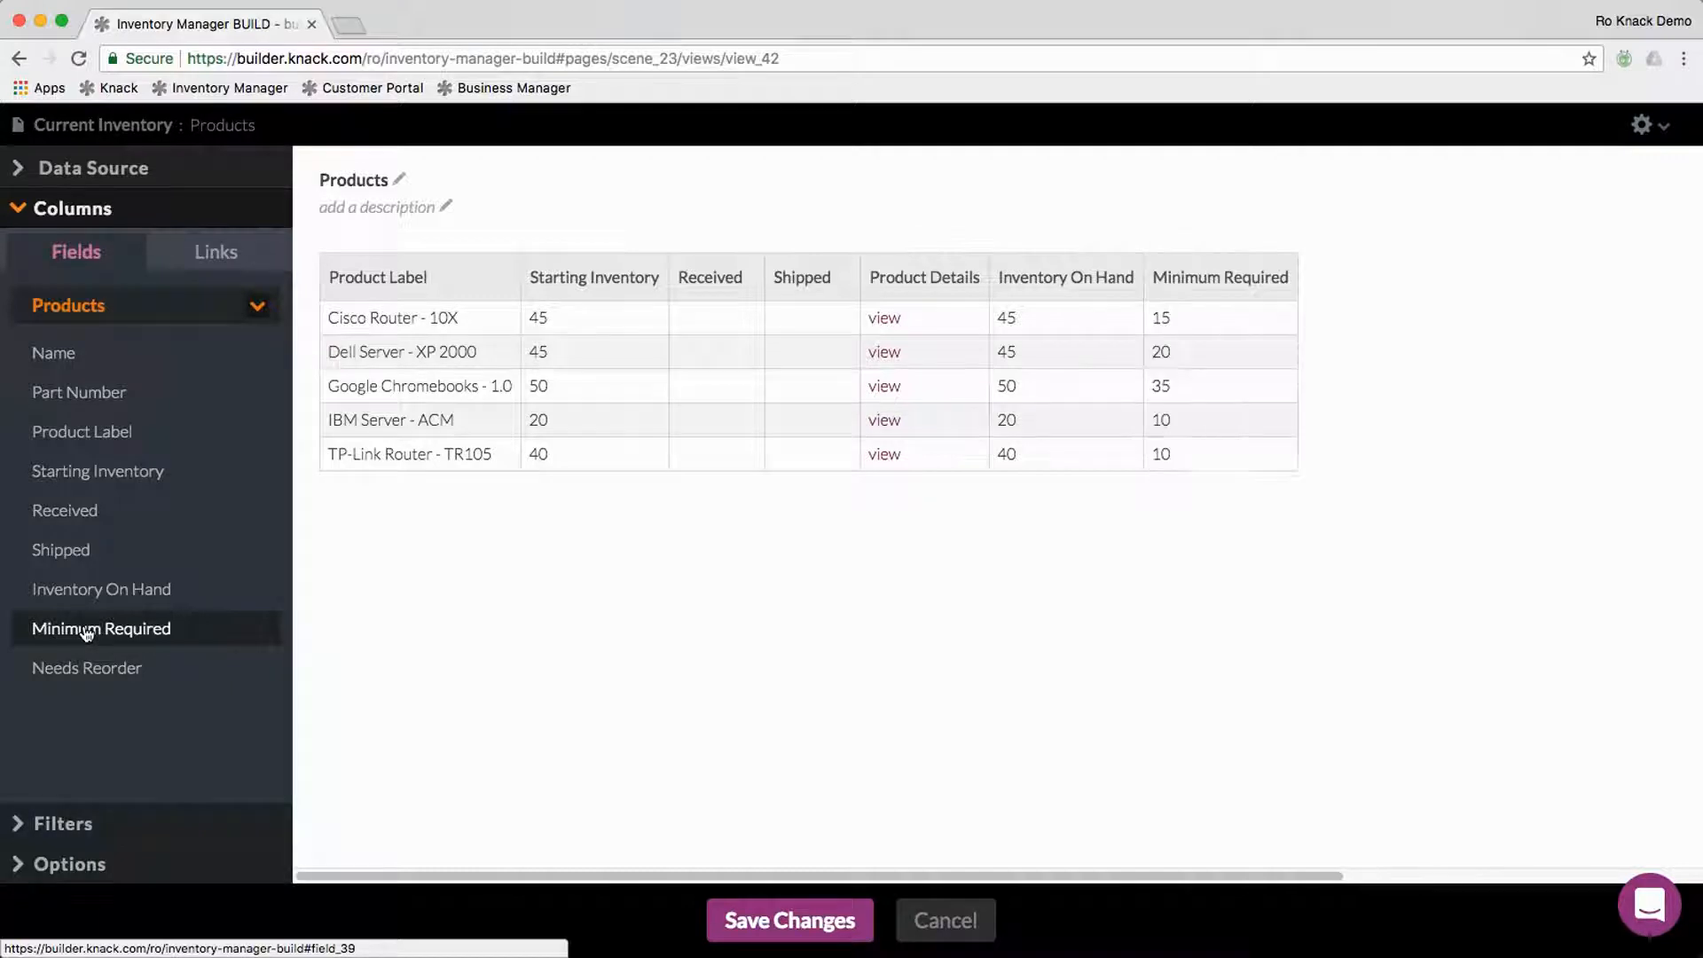
pyautogui.click(80, 672)
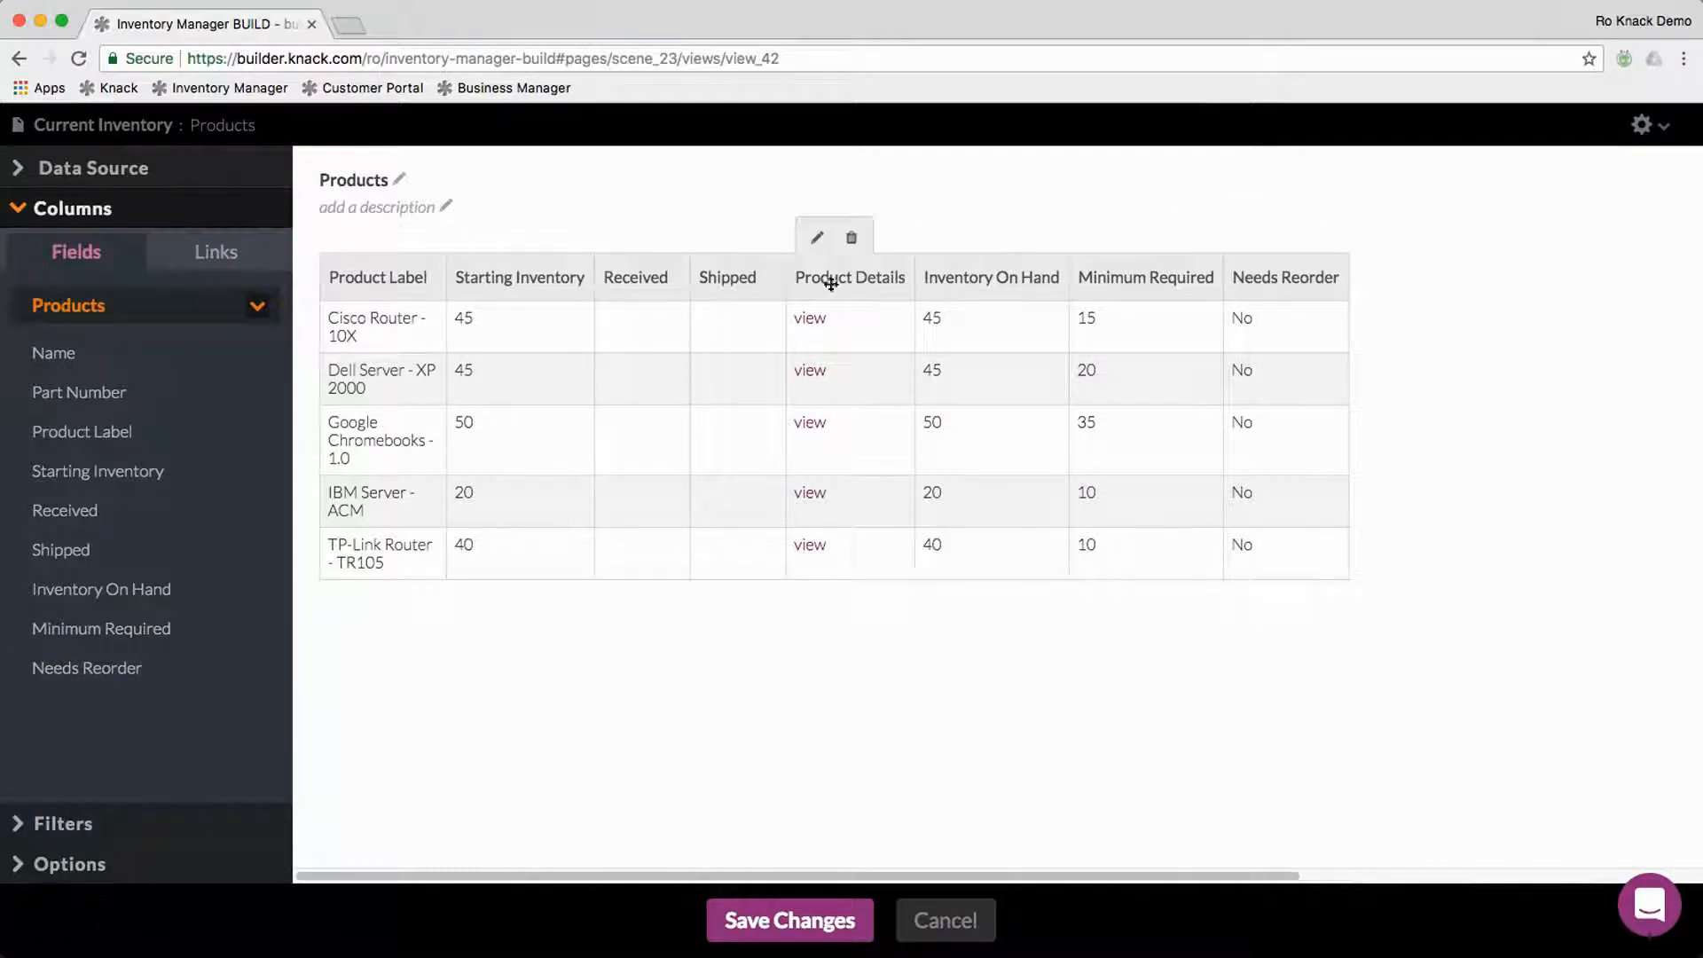
pyautogui.moveTo(815, 277); pyautogui.dragTo(1293, 282)
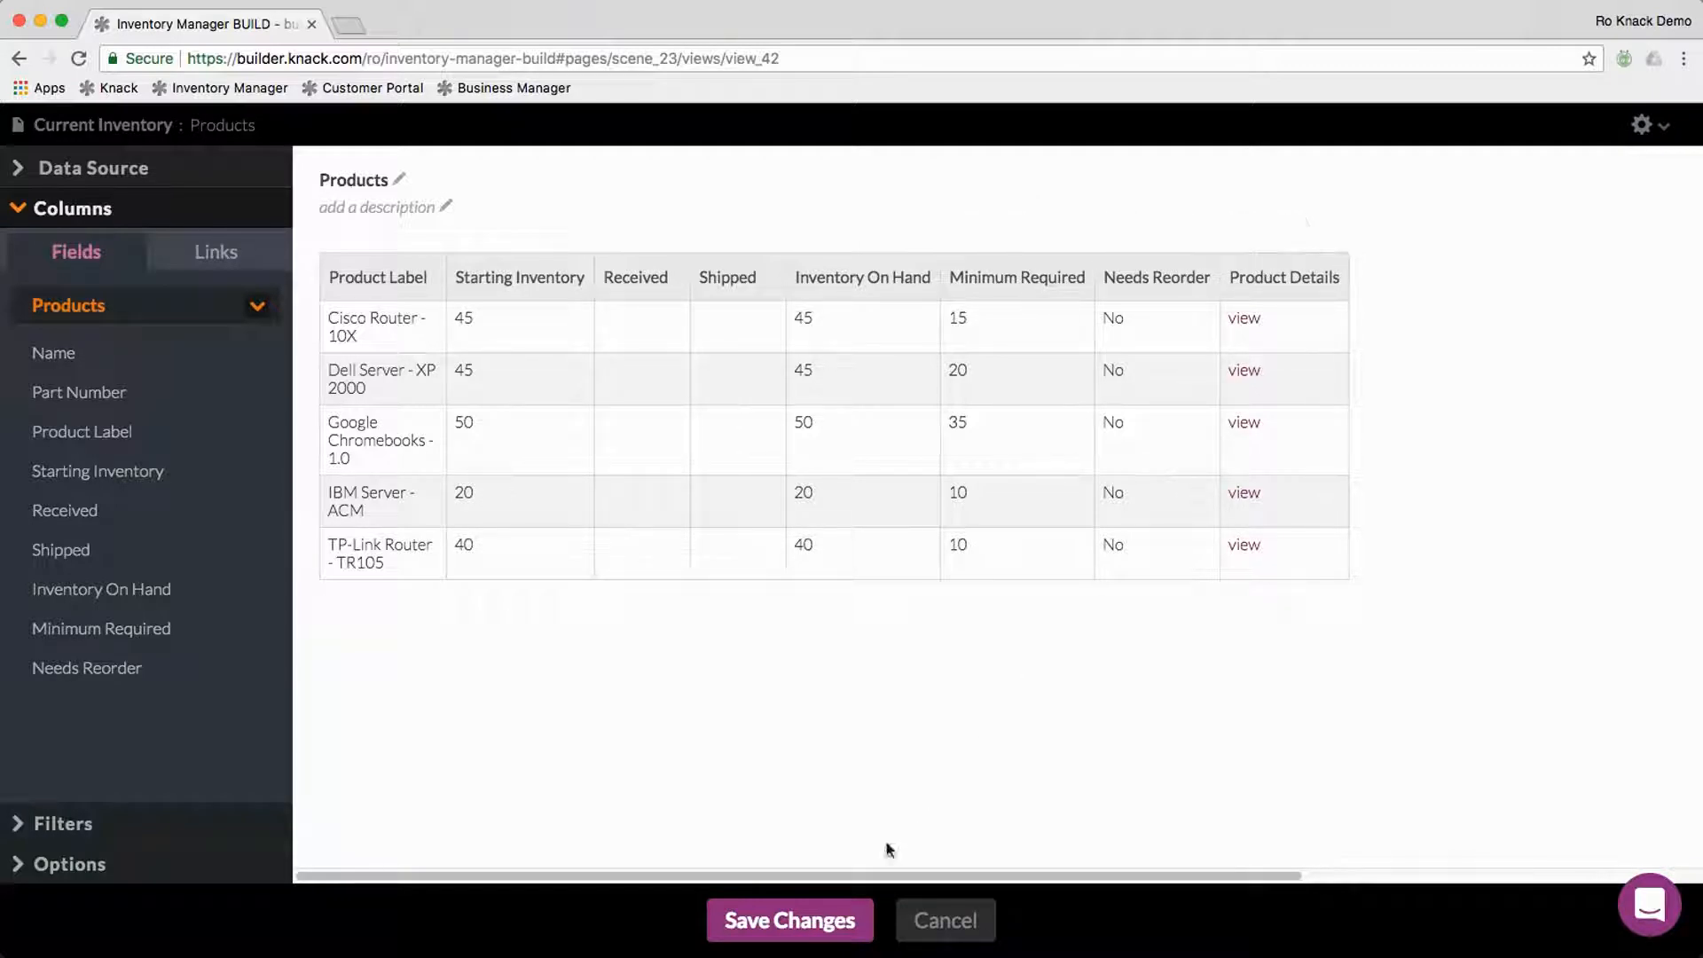
pyautogui.click(757, 927)
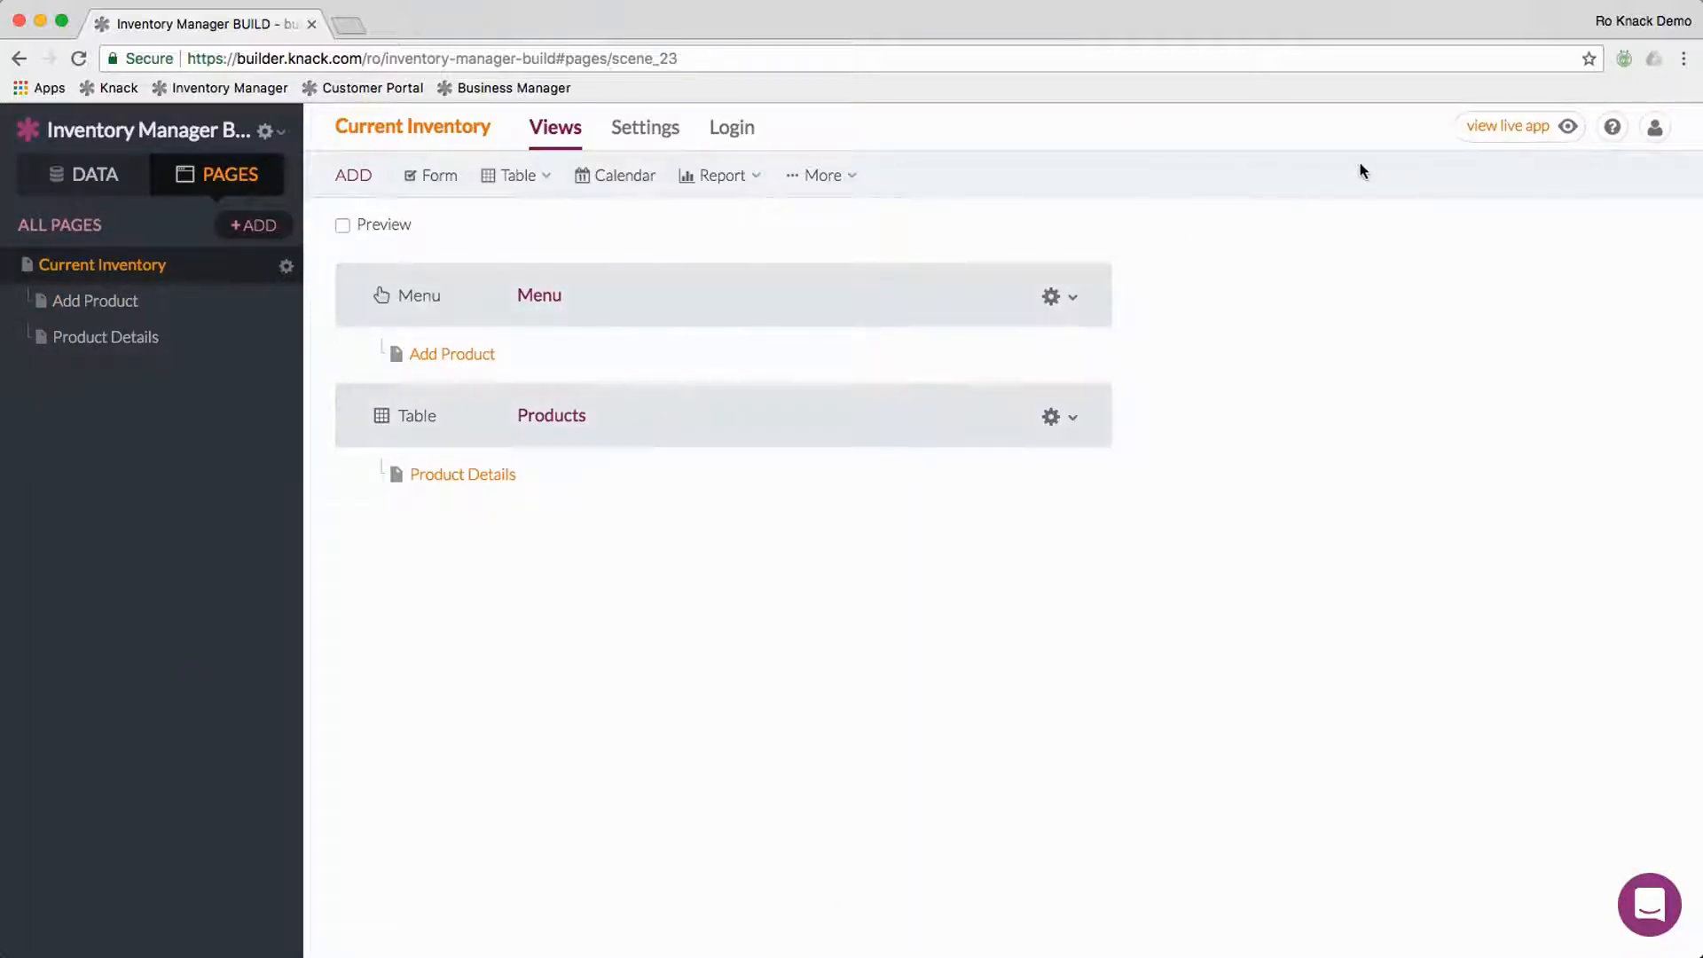
# Step: Open the live app to examine the Current Inventory page's menu and Products table
pyautogui.moveTo(1499, 126)
pyautogui.click(1512, 182)
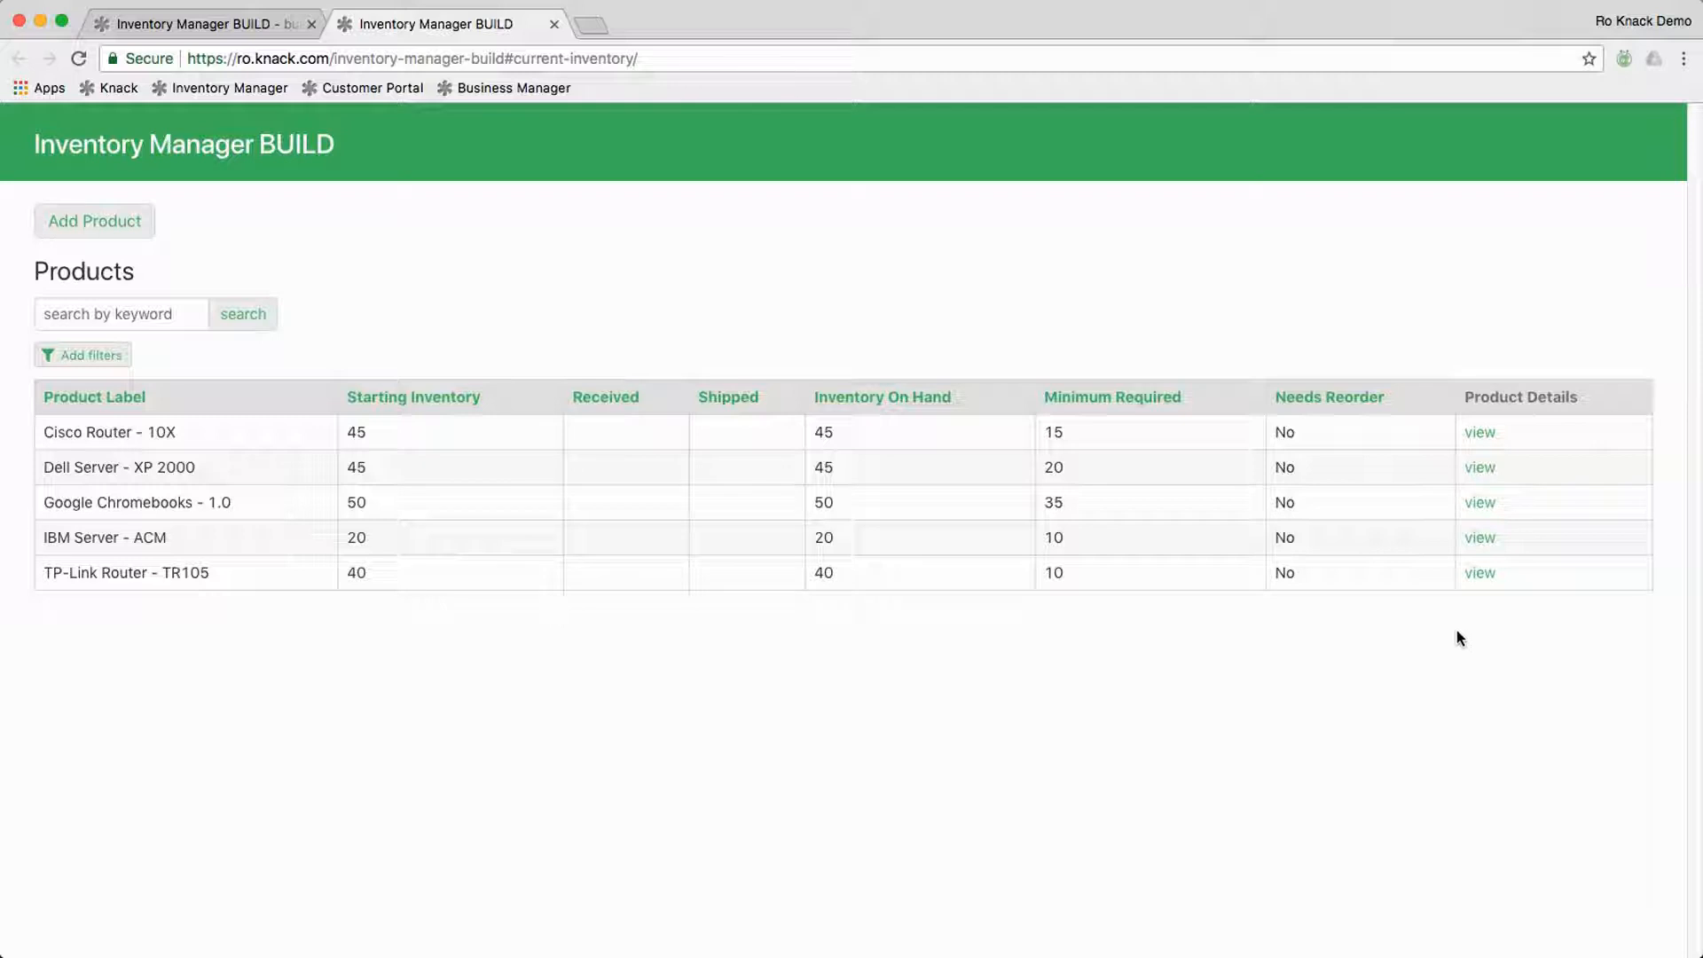
# Step: In the builder, edit the Products table's Needs Reorder column and add a display rule for when Needs Reorder is Yes
pyautogui.click(214, 30)
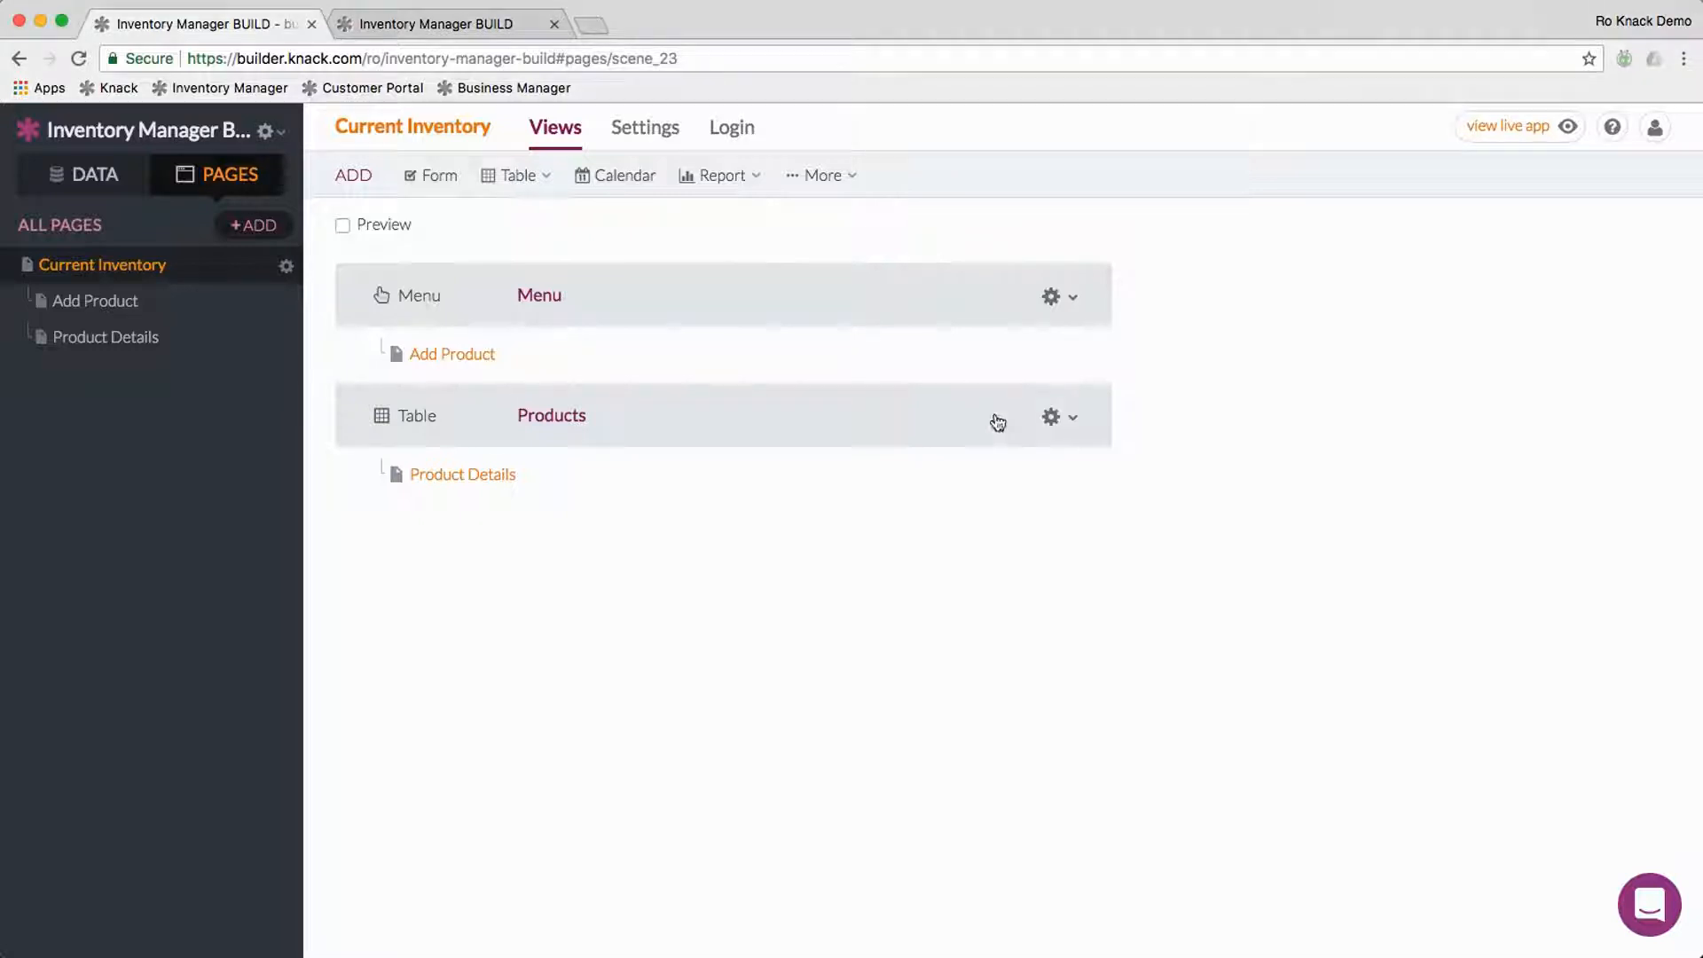
pyautogui.click(1071, 420)
pyautogui.click(1066, 469)
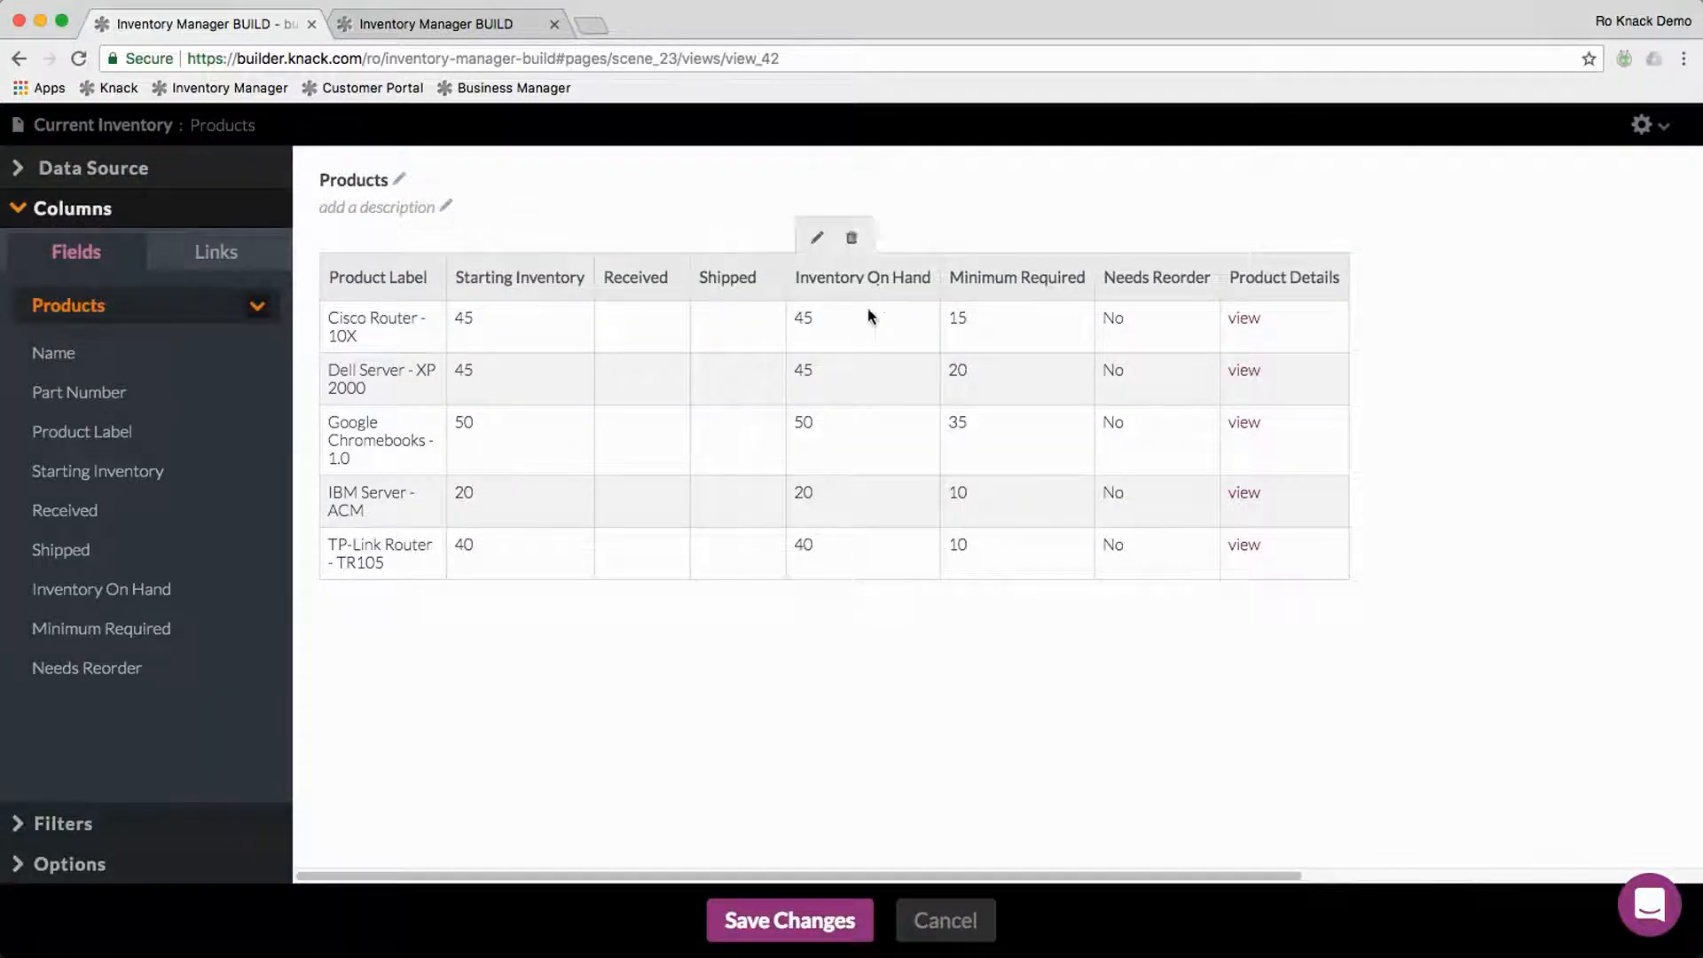
pyautogui.moveTo(1167, 275)
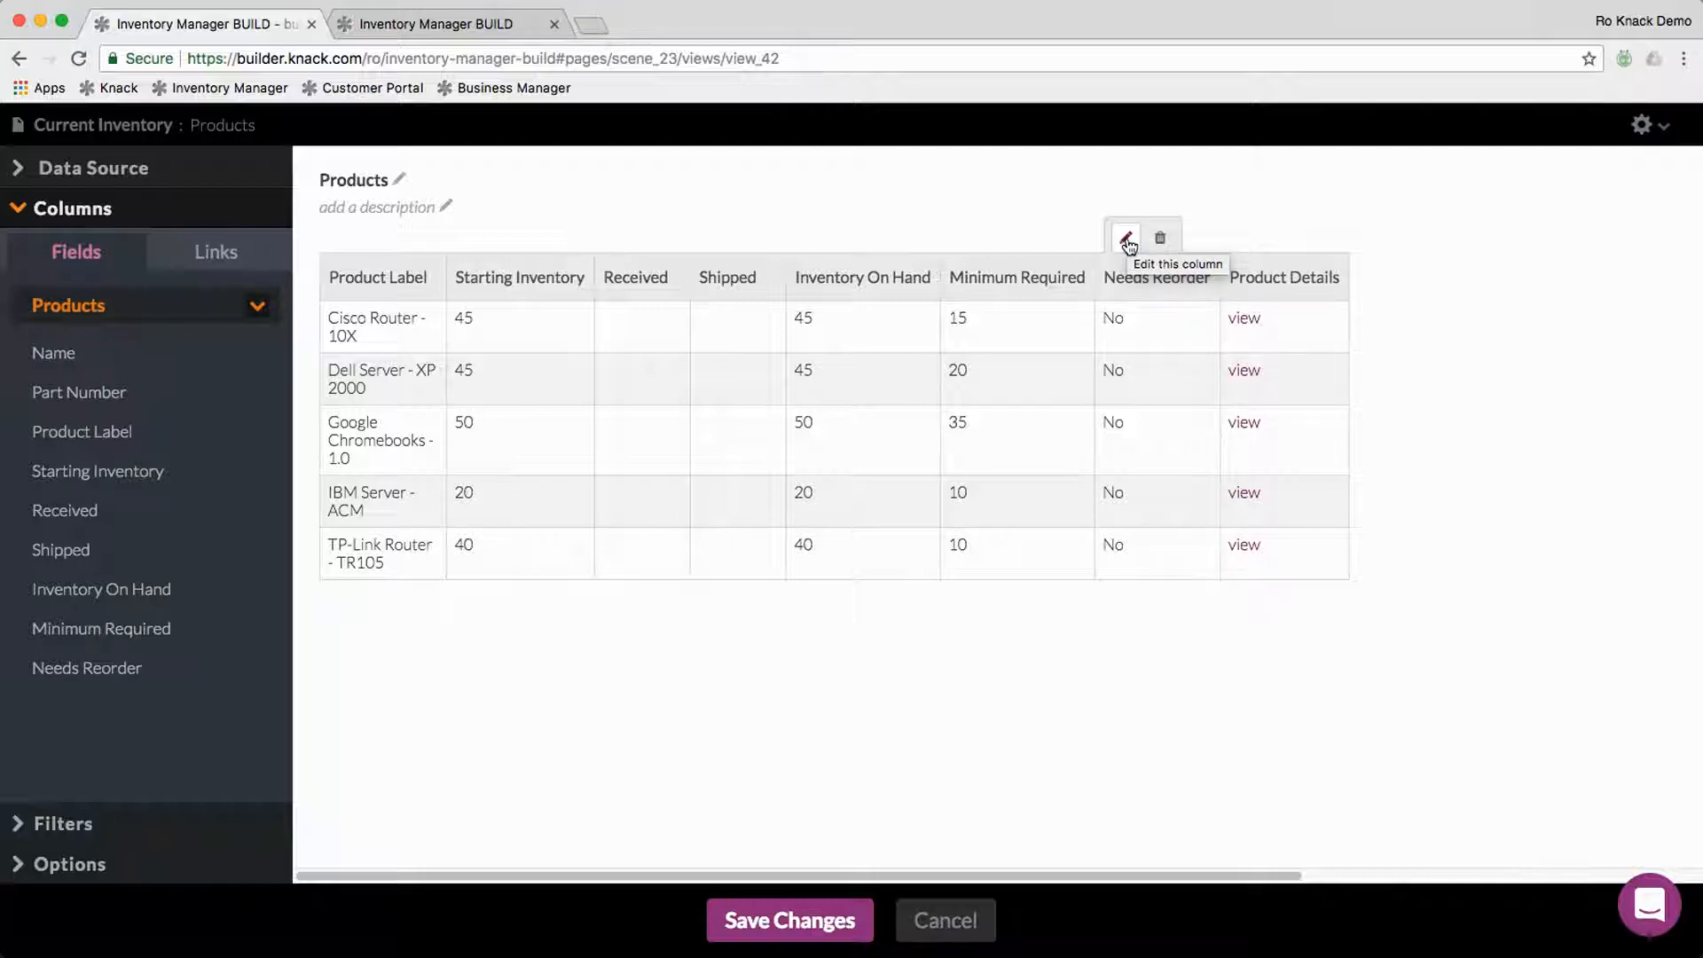
pyautogui.click(1127, 240)
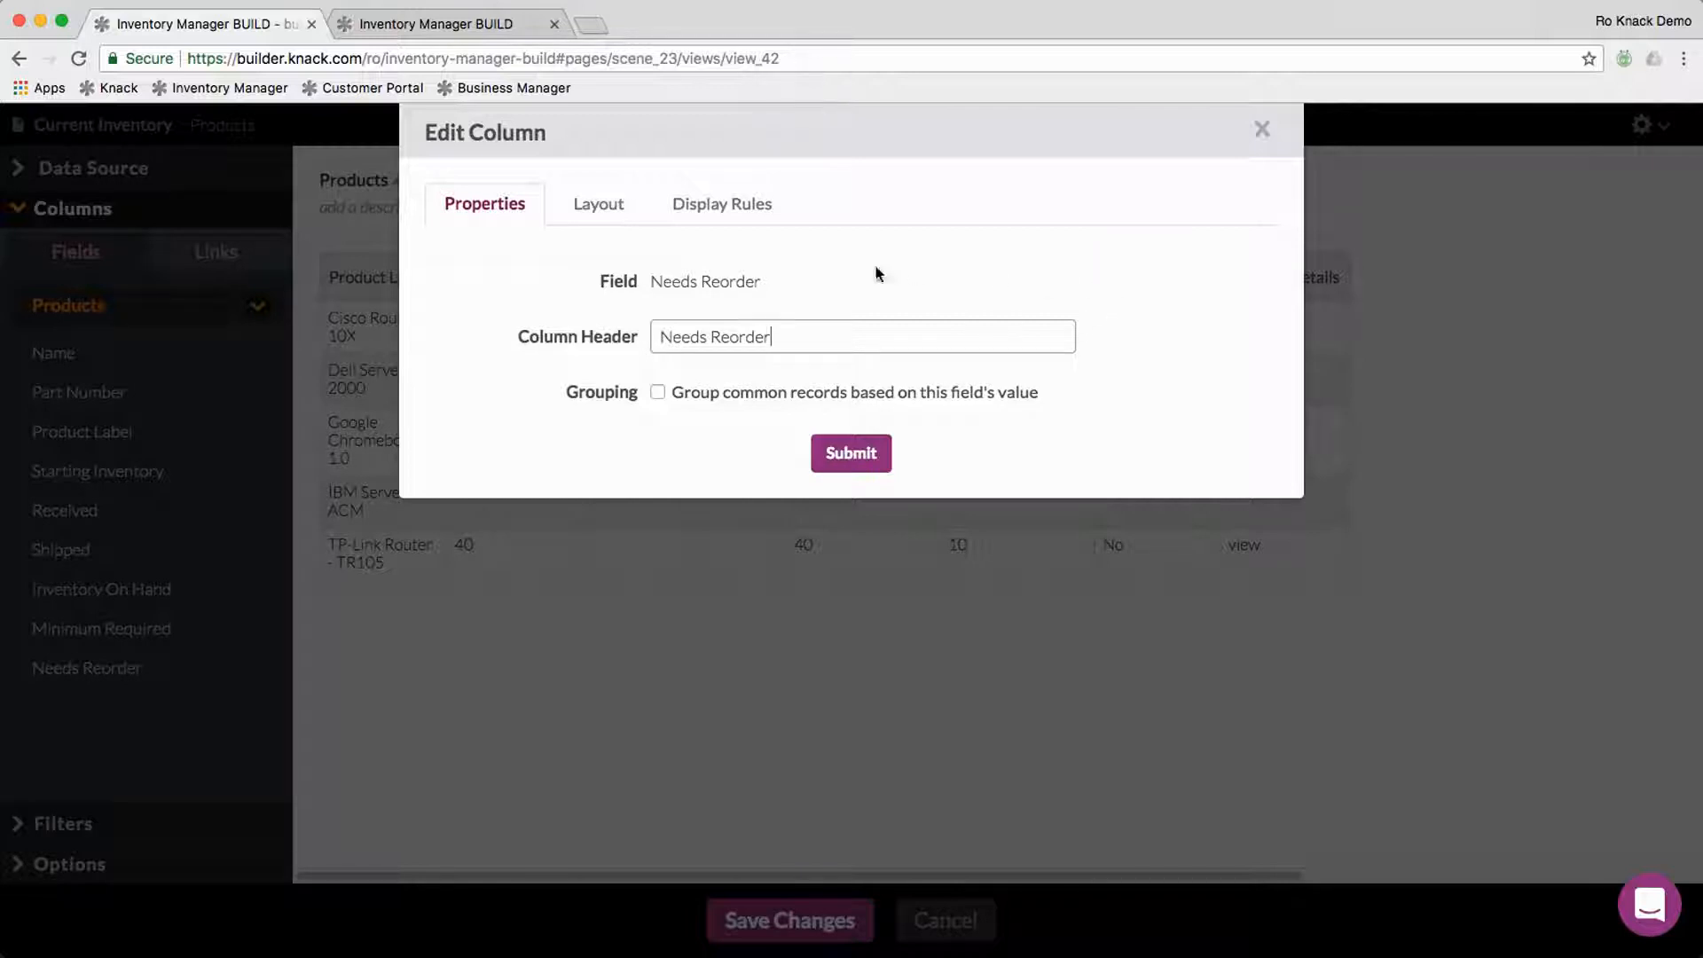
pyautogui.click(713, 210)
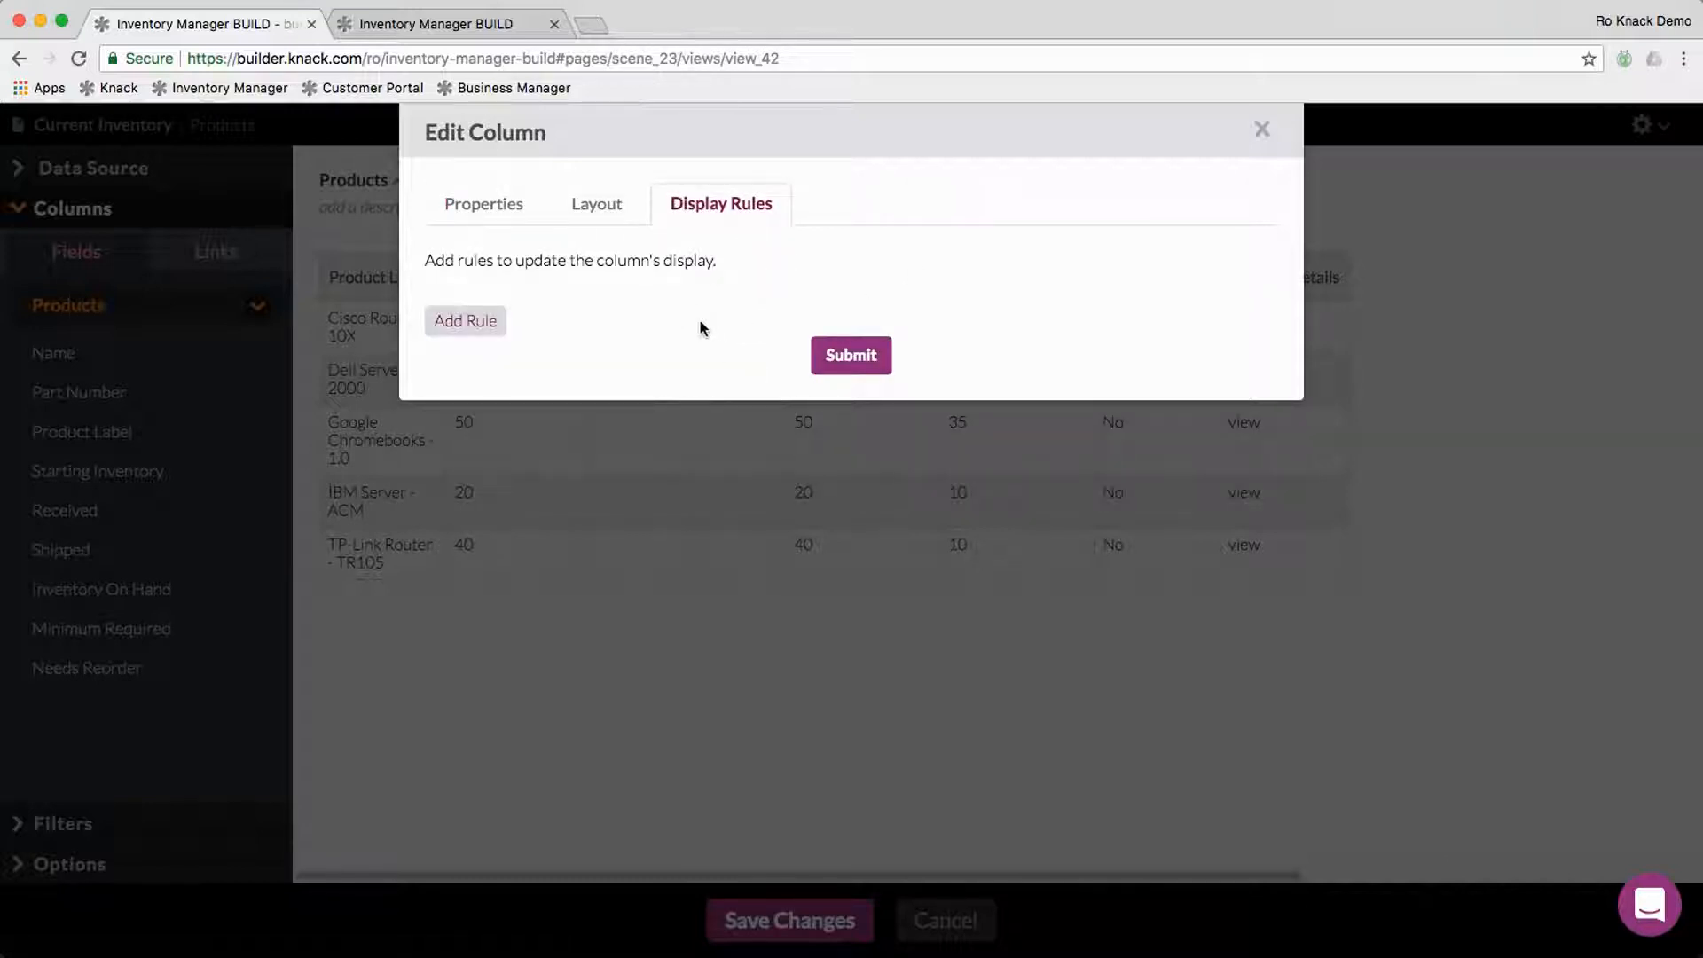
pyautogui.click(475, 328)
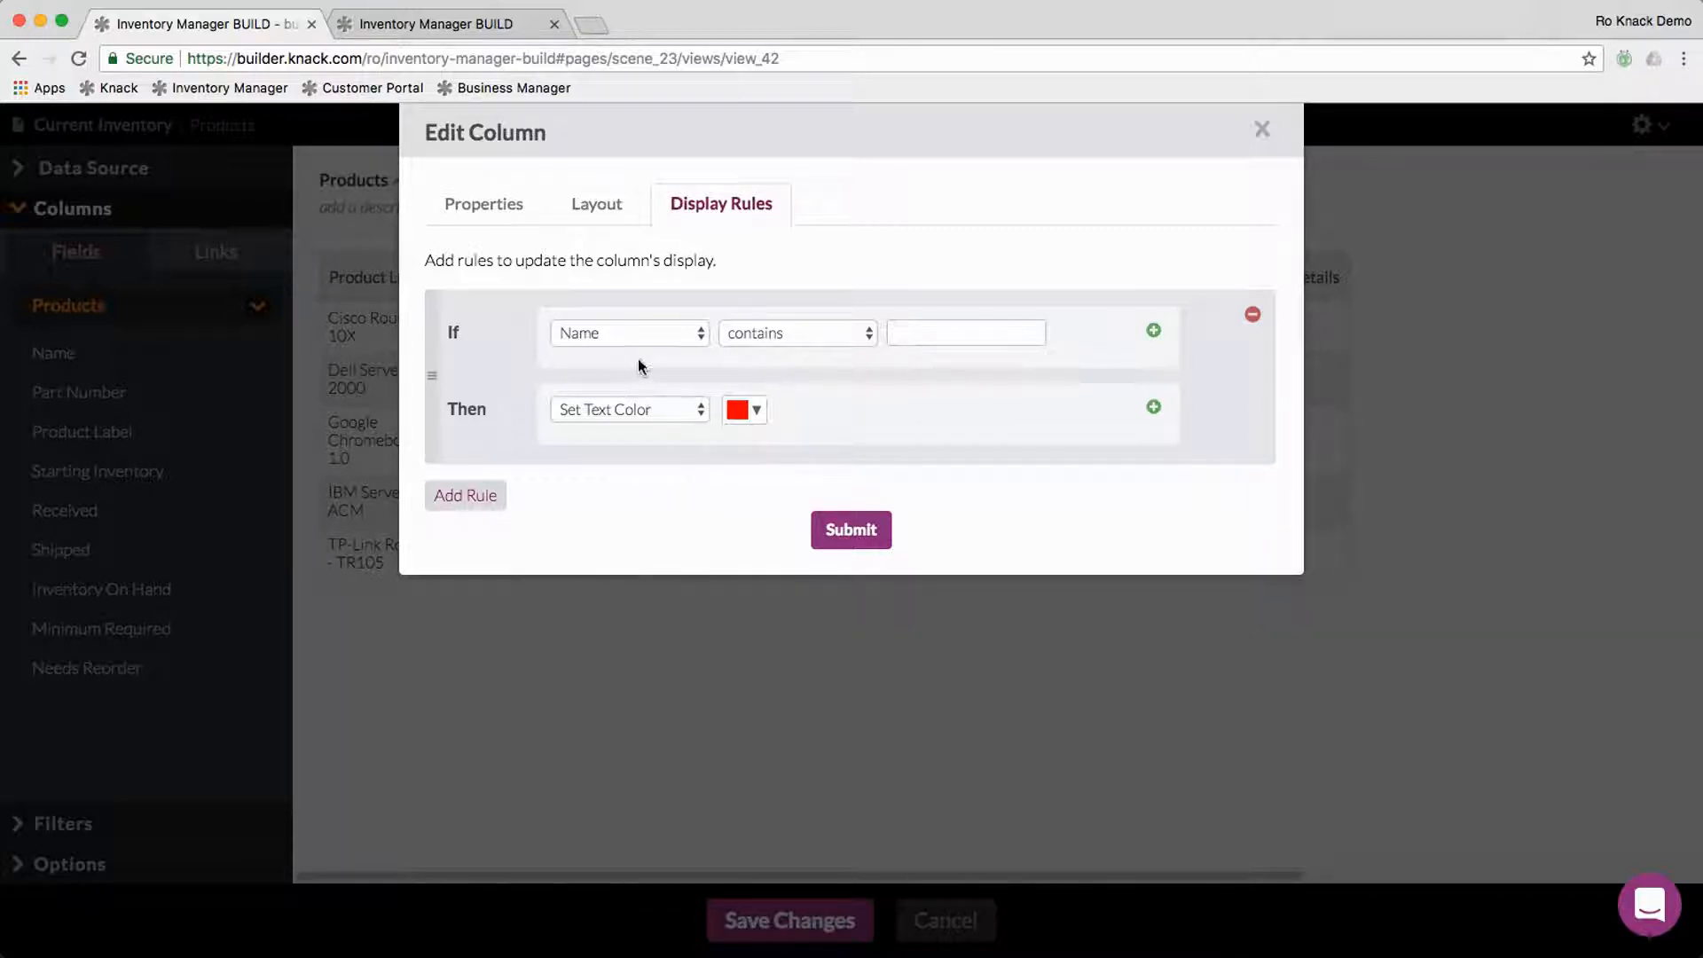
pyautogui.click(644, 334)
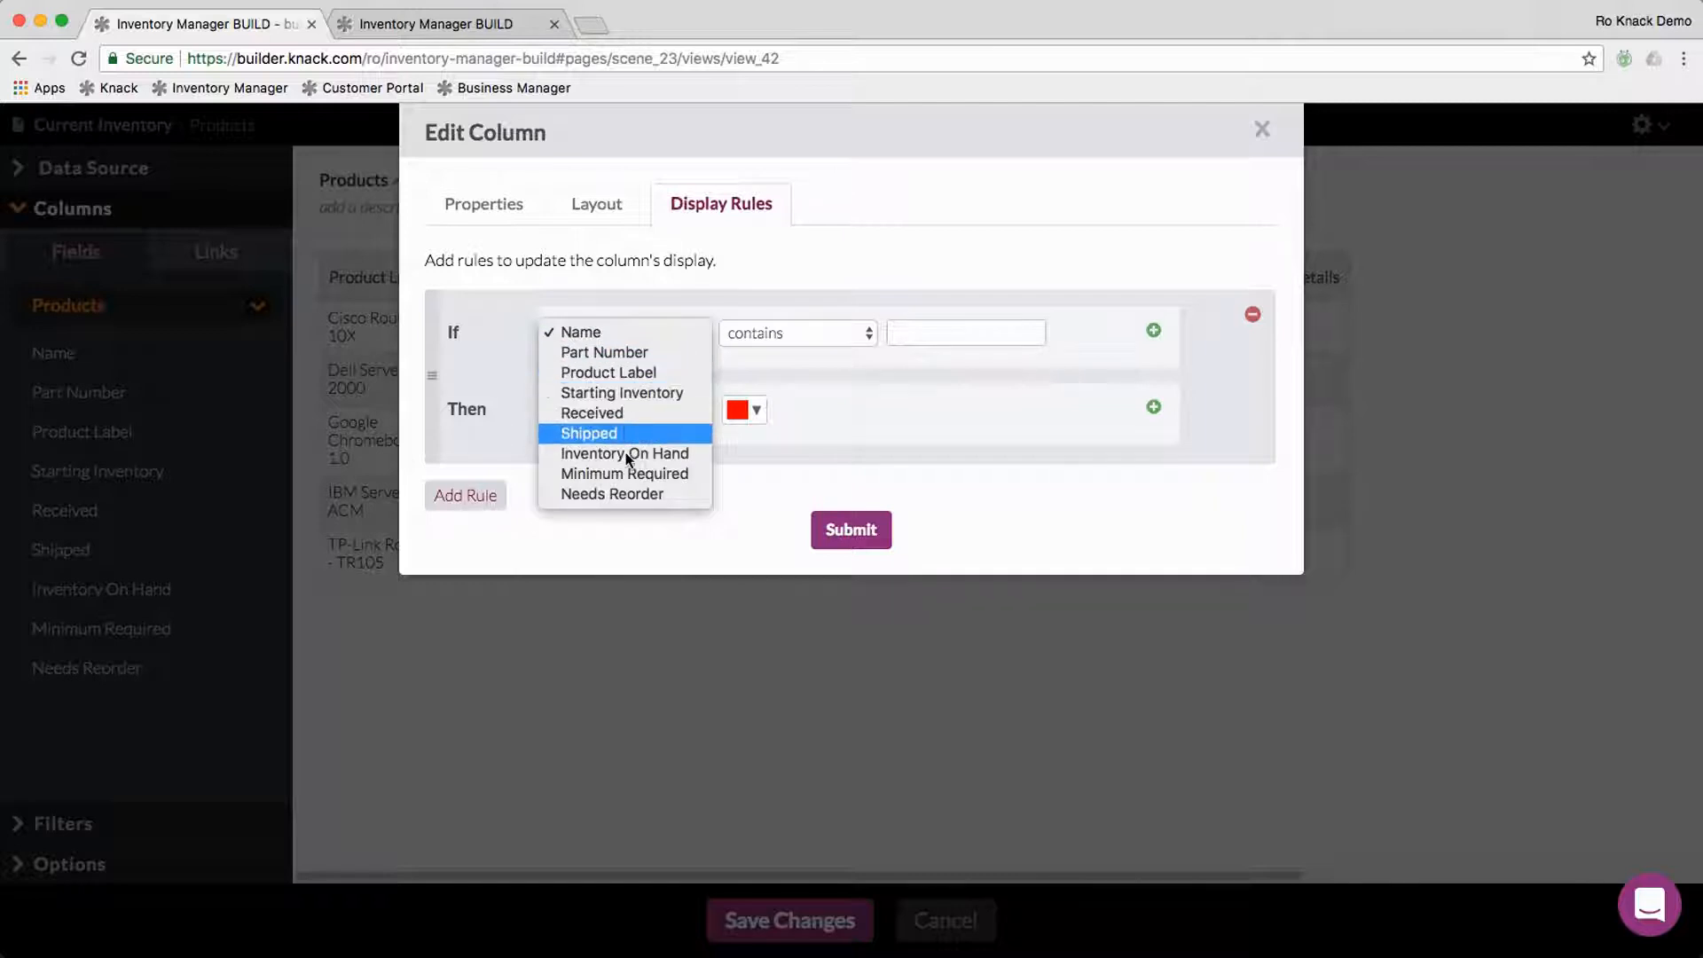
pyautogui.click(631, 495)
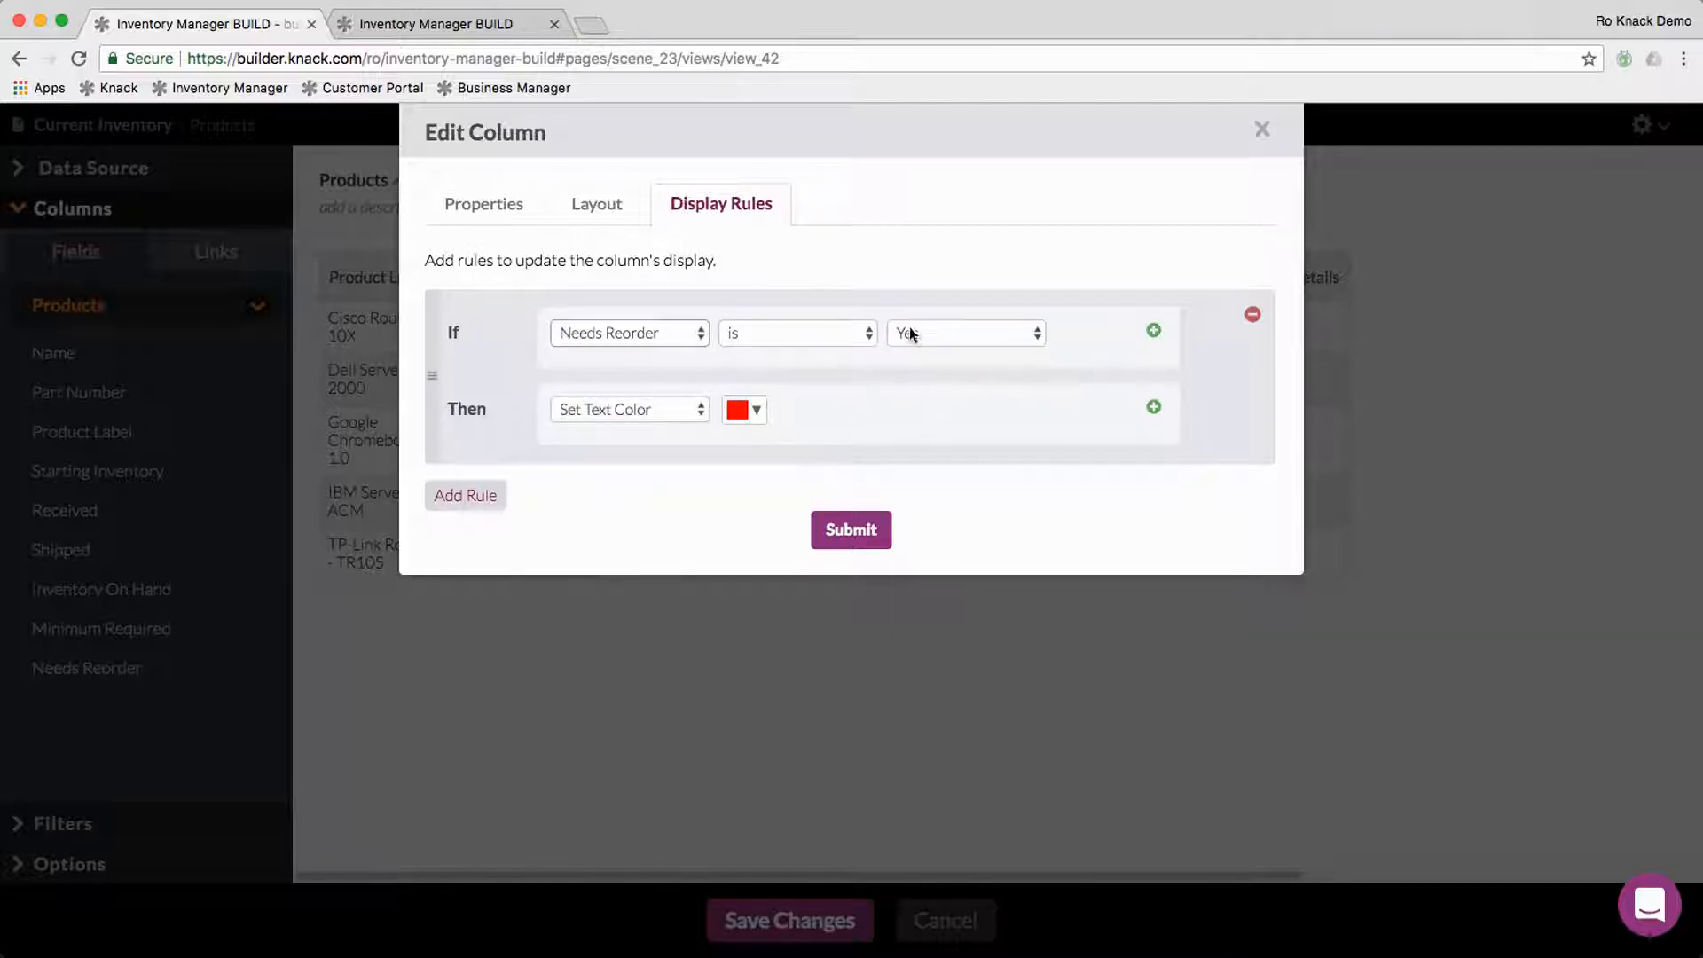
# Step: Make the display rule show an icon, searching for "war" and choosing the warning triangle
pyautogui.click(621, 412)
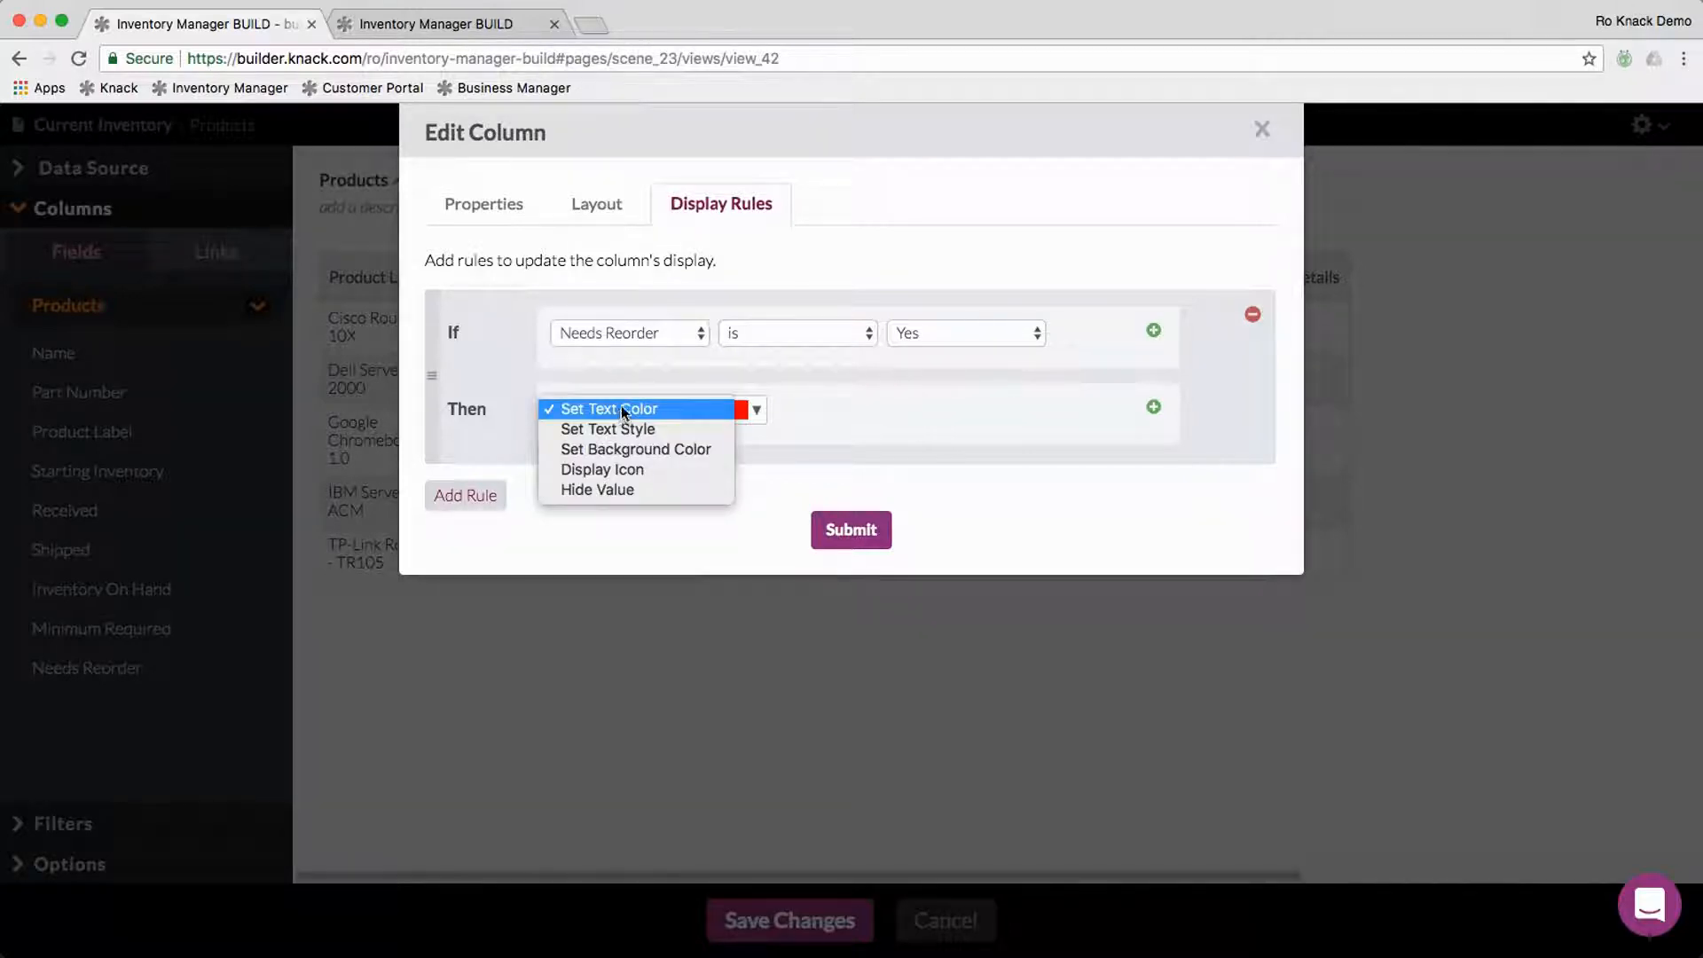
pyautogui.click(599, 470)
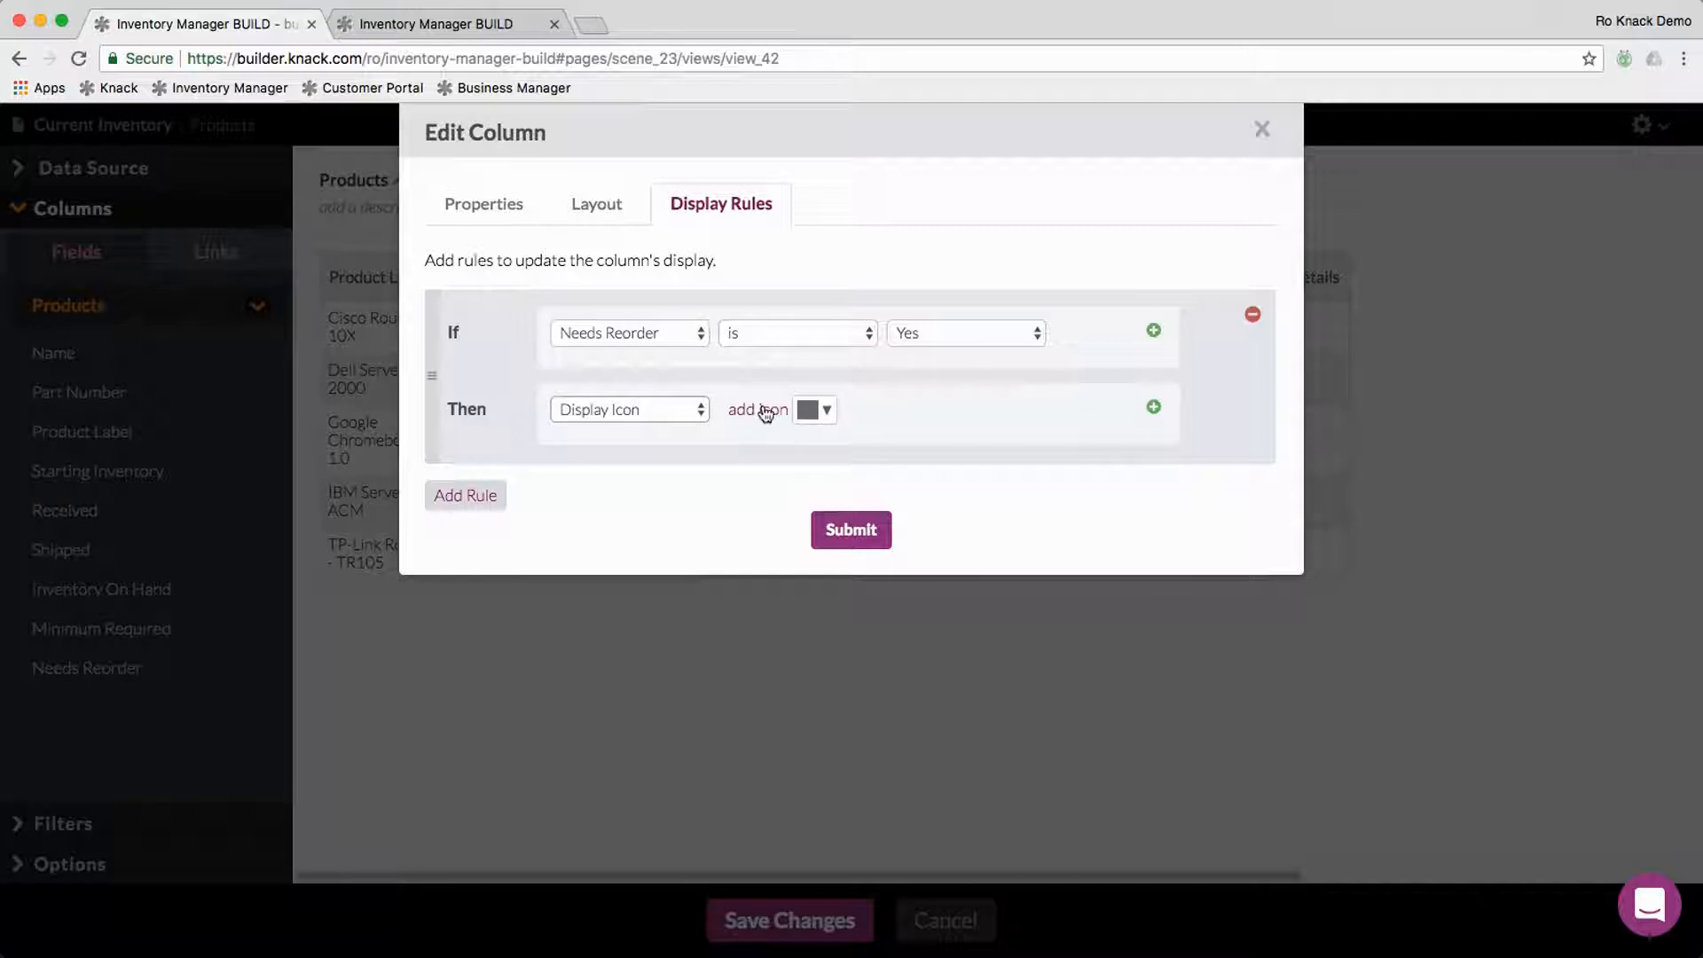
pyautogui.click(762, 410)
pyautogui.click(723, 459)
pyautogui.write('war')
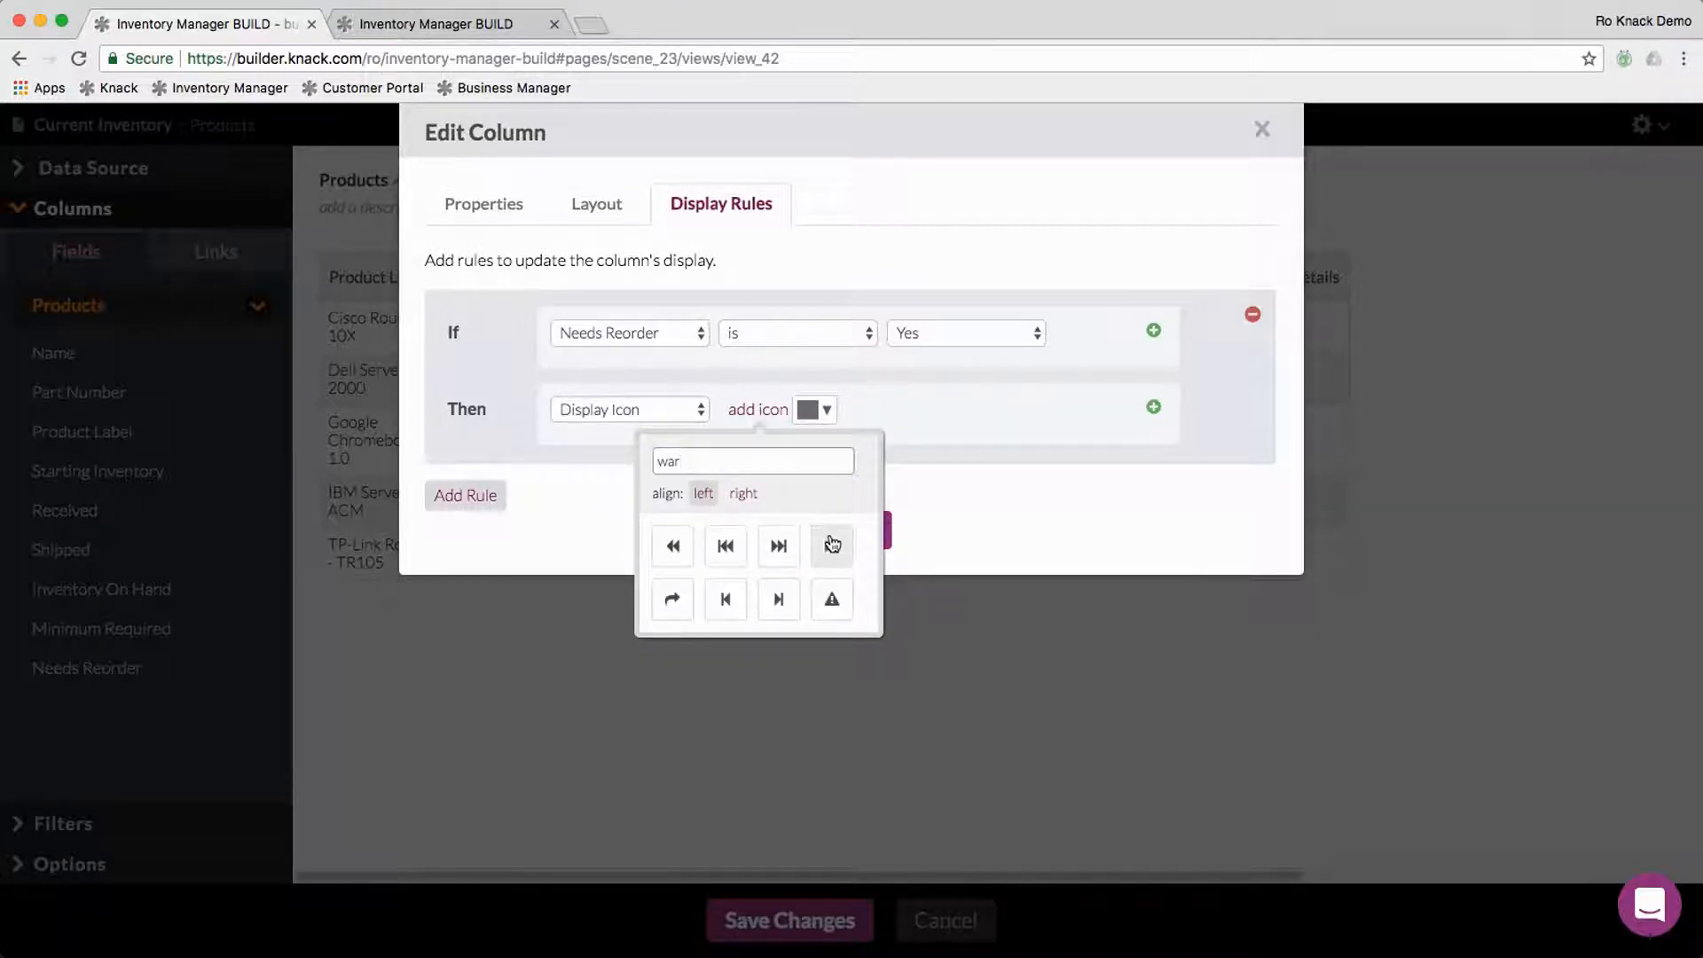
pyautogui.click(831, 597)
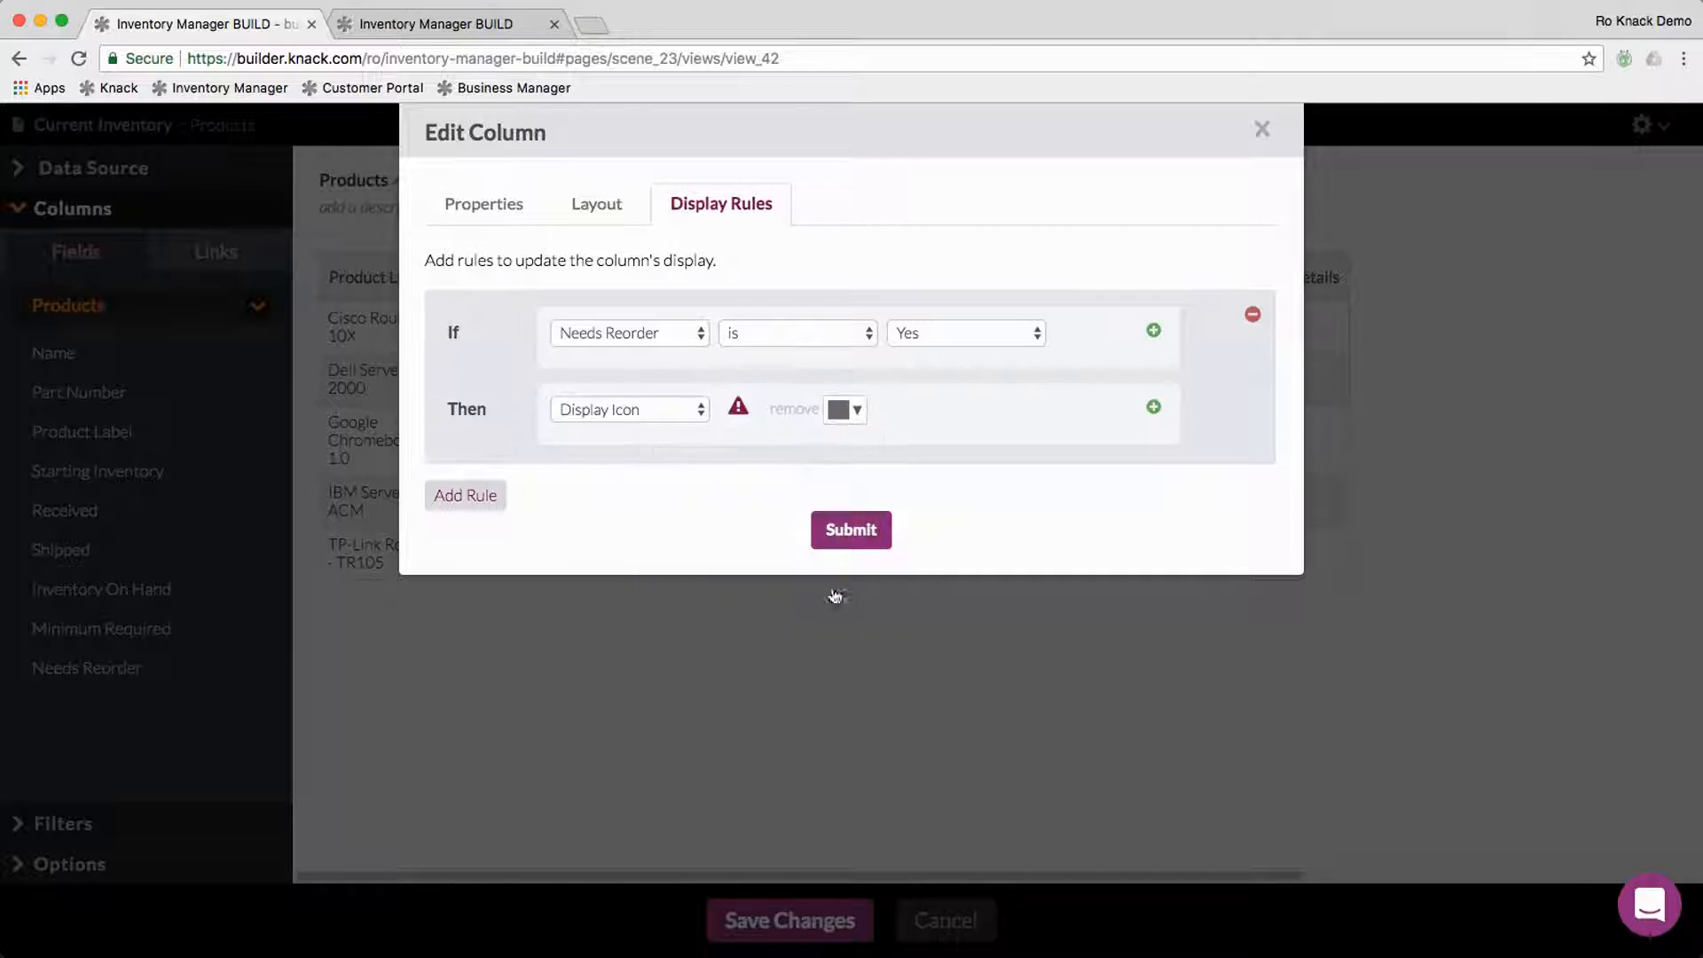
# Step: Set the warning icon's color to dark orange, #d6560c
pyautogui.click(841, 410)
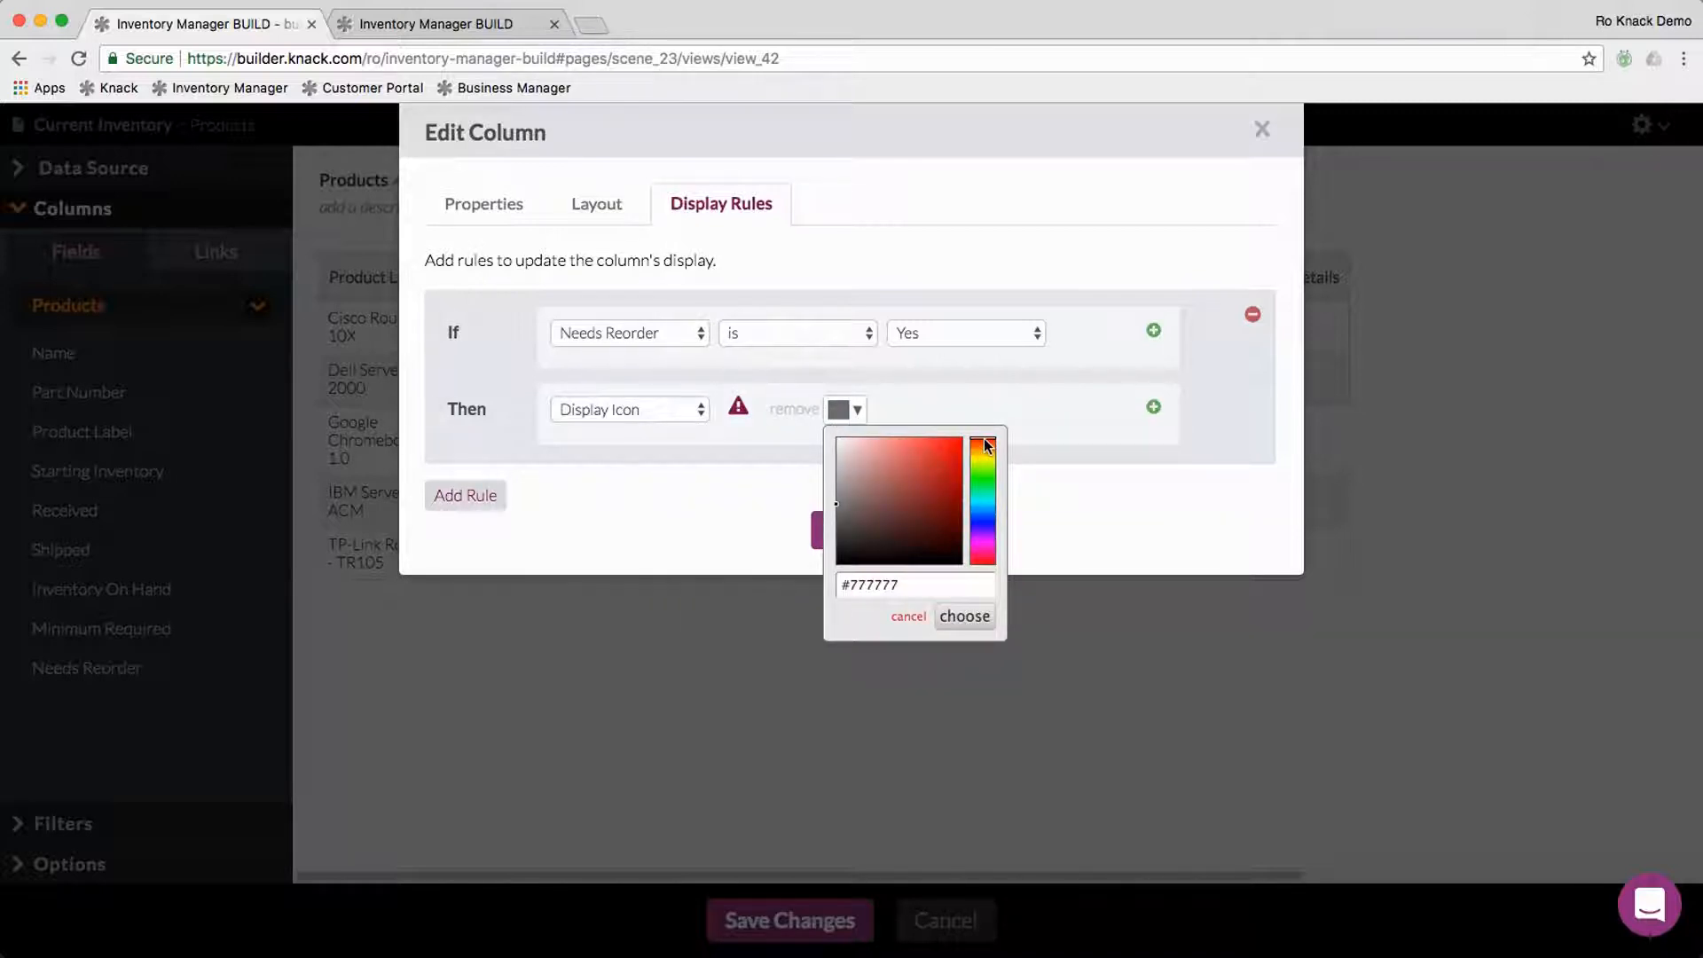
pyautogui.moveTo(986, 445); pyautogui.dragTo(983, 451)
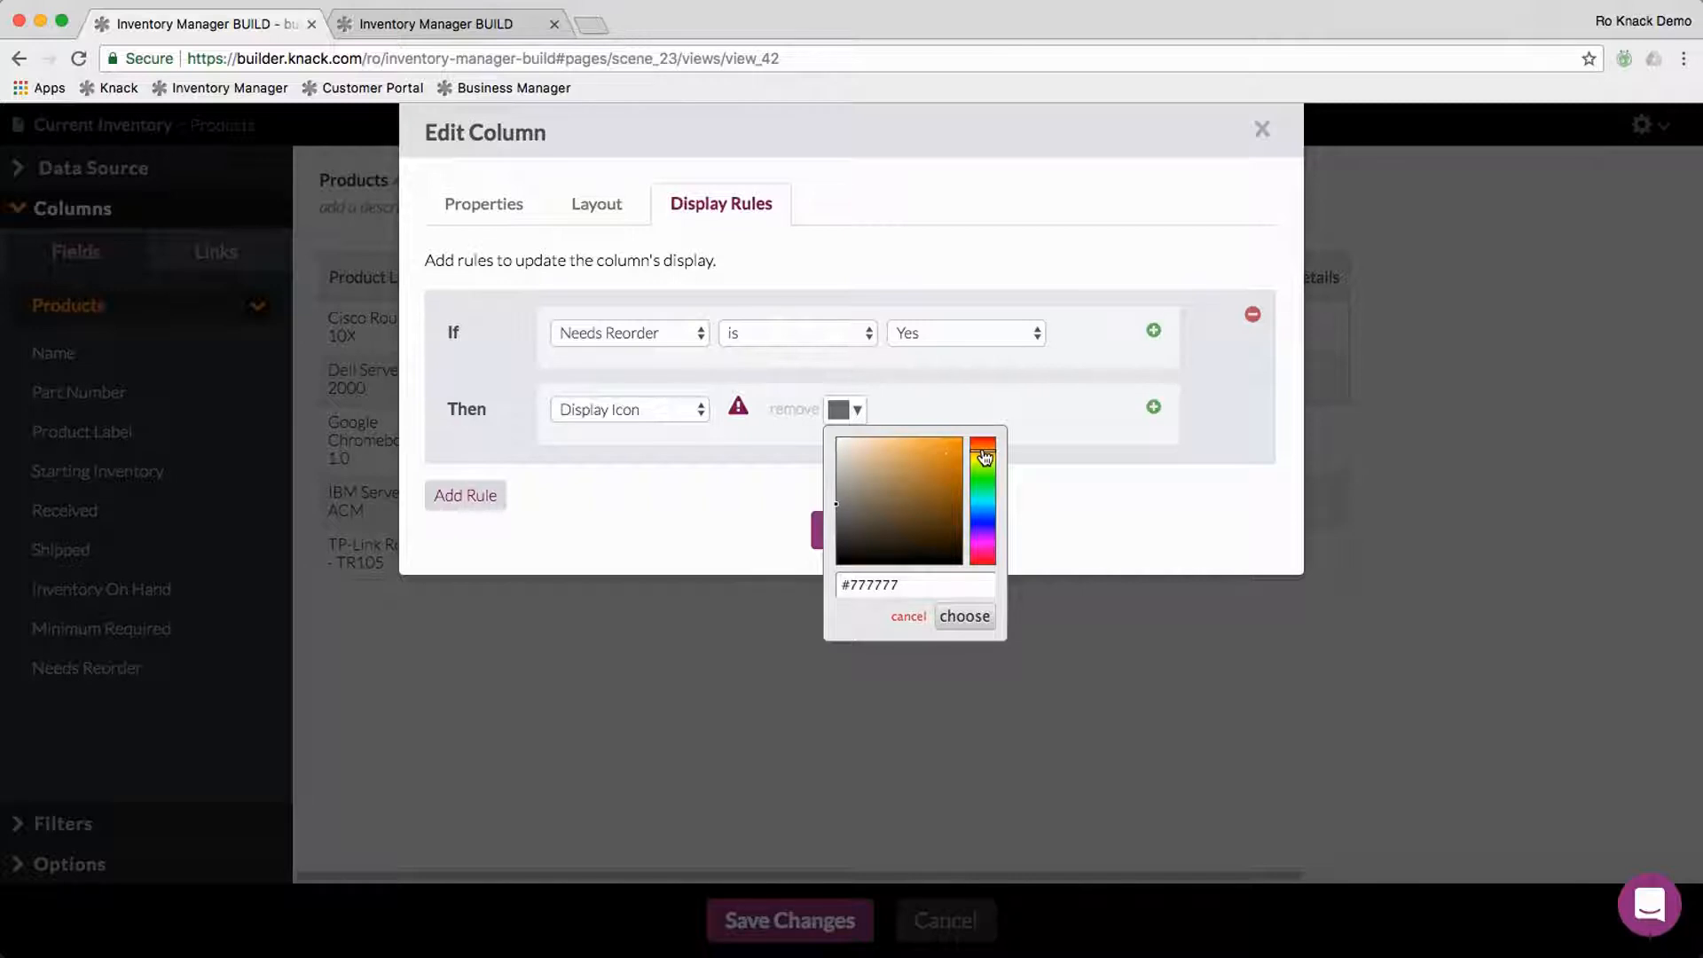
pyautogui.click(946, 455)
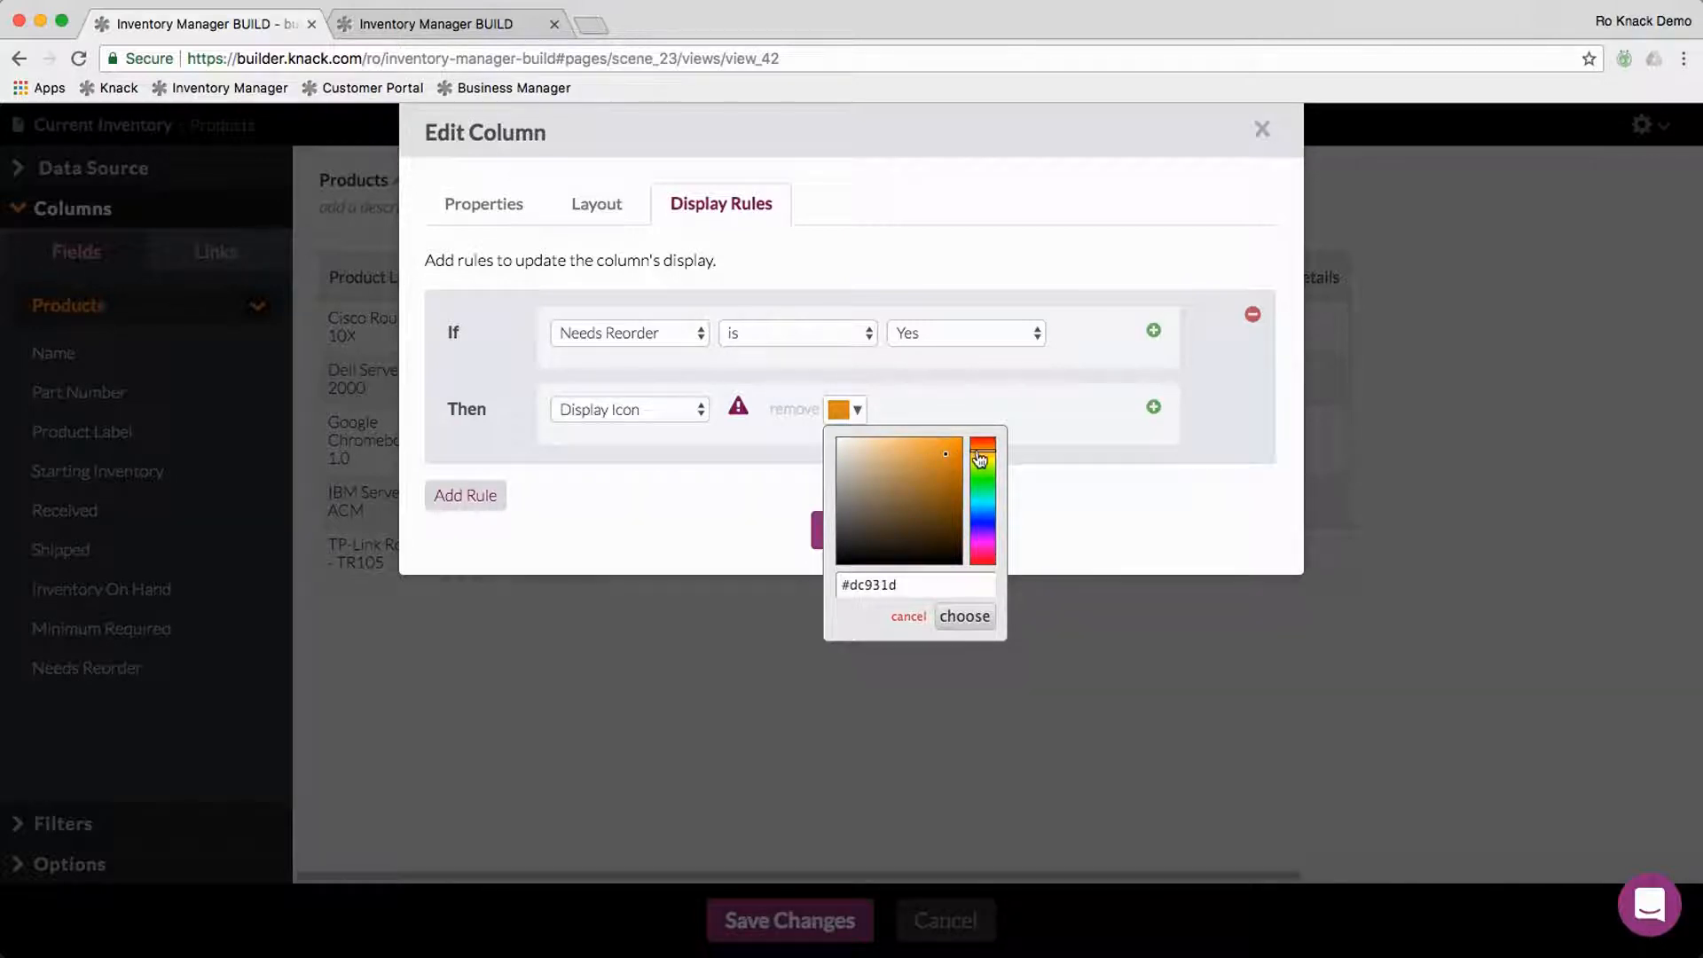
pyautogui.moveTo(979, 454); pyautogui.dragTo(956, 465)
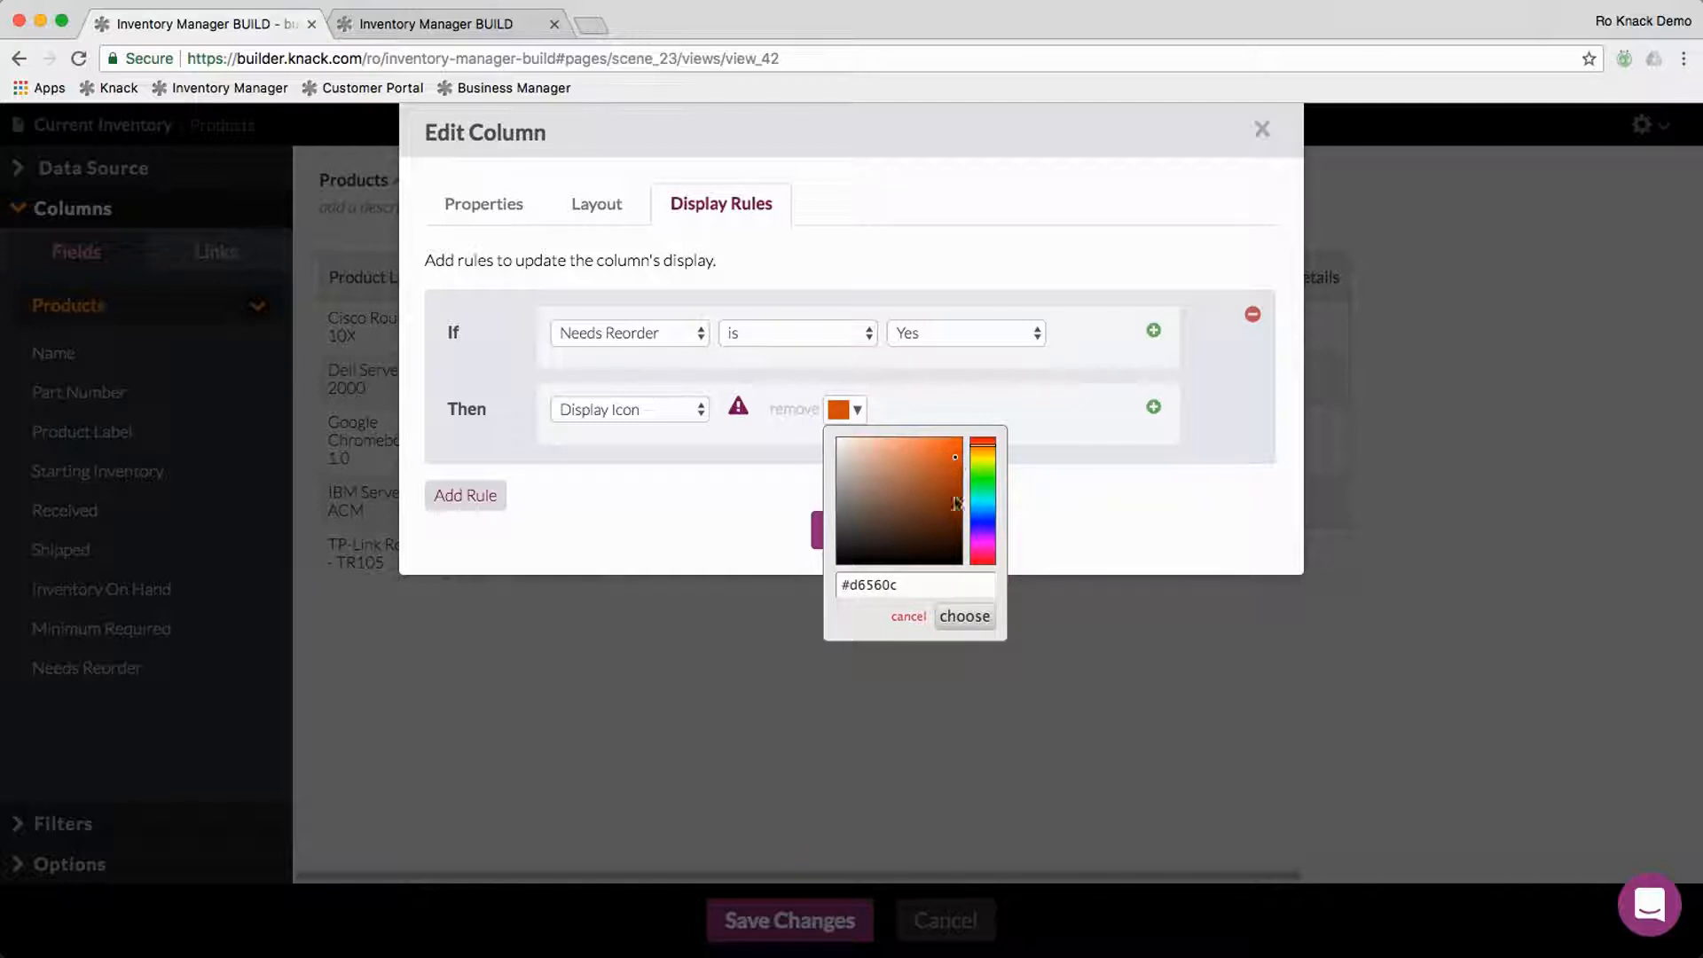
pyautogui.click(964, 616)
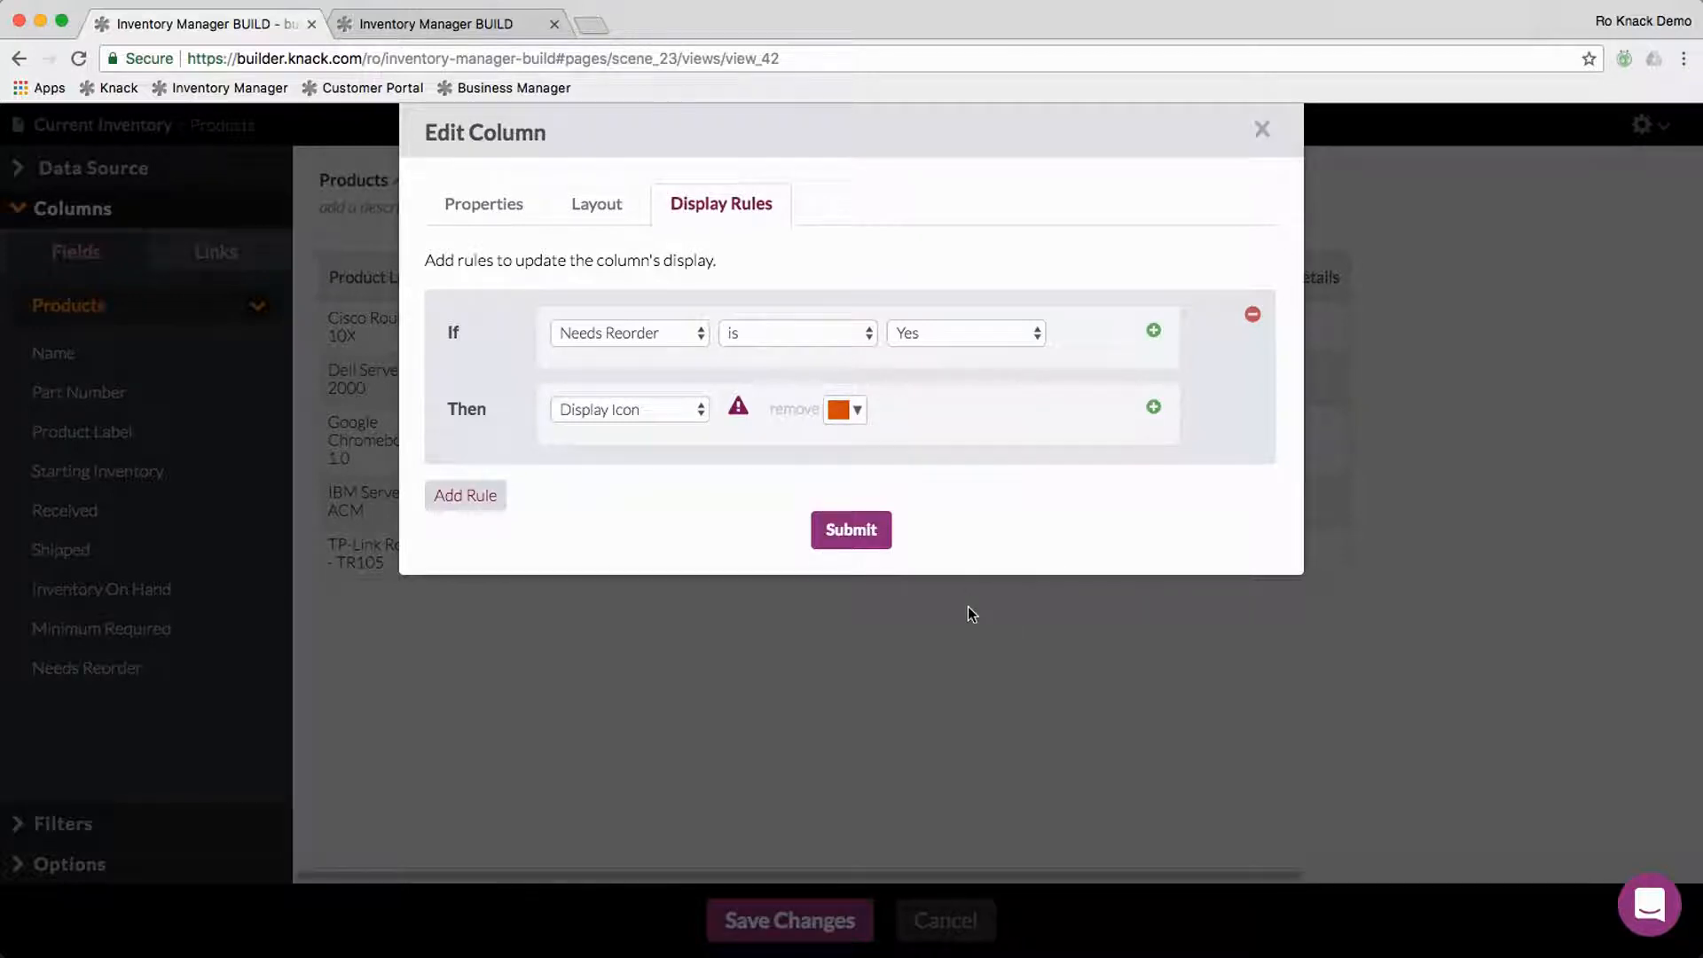
# Step: Add a second action to the display rule that sets the background color to yellow
pyautogui.click(1155, 410)
pyautogui.click(595, 461)
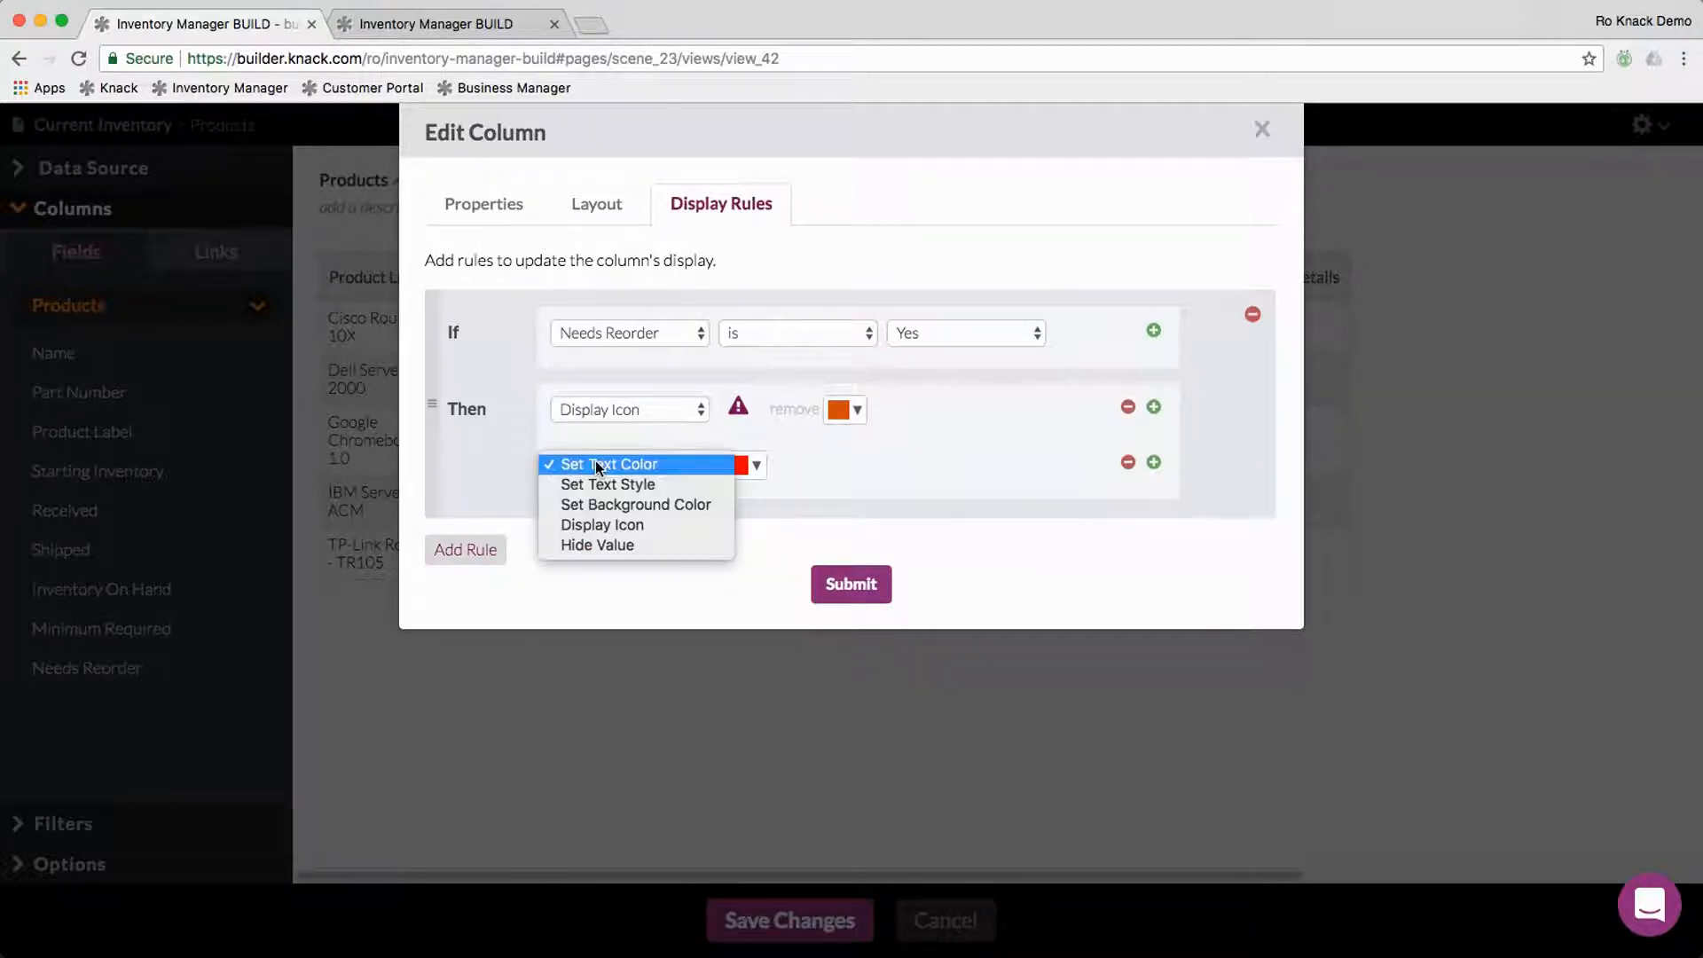
pyautogui.click(596, 506)
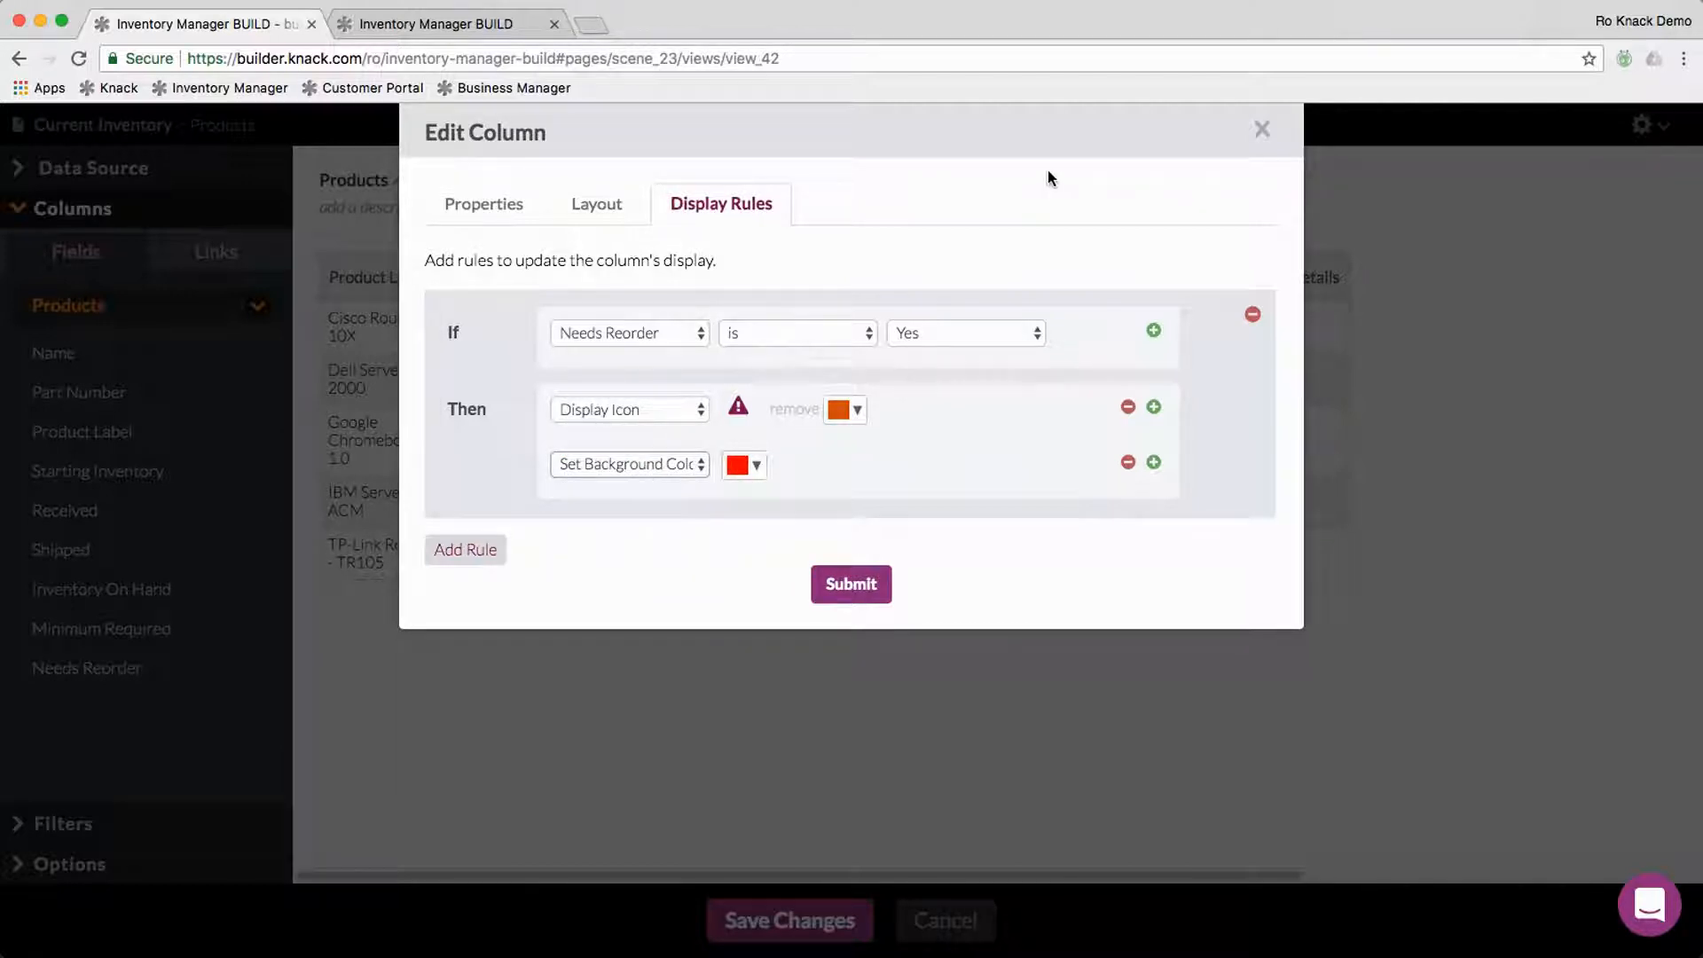
pyautogui.click(753, 468)
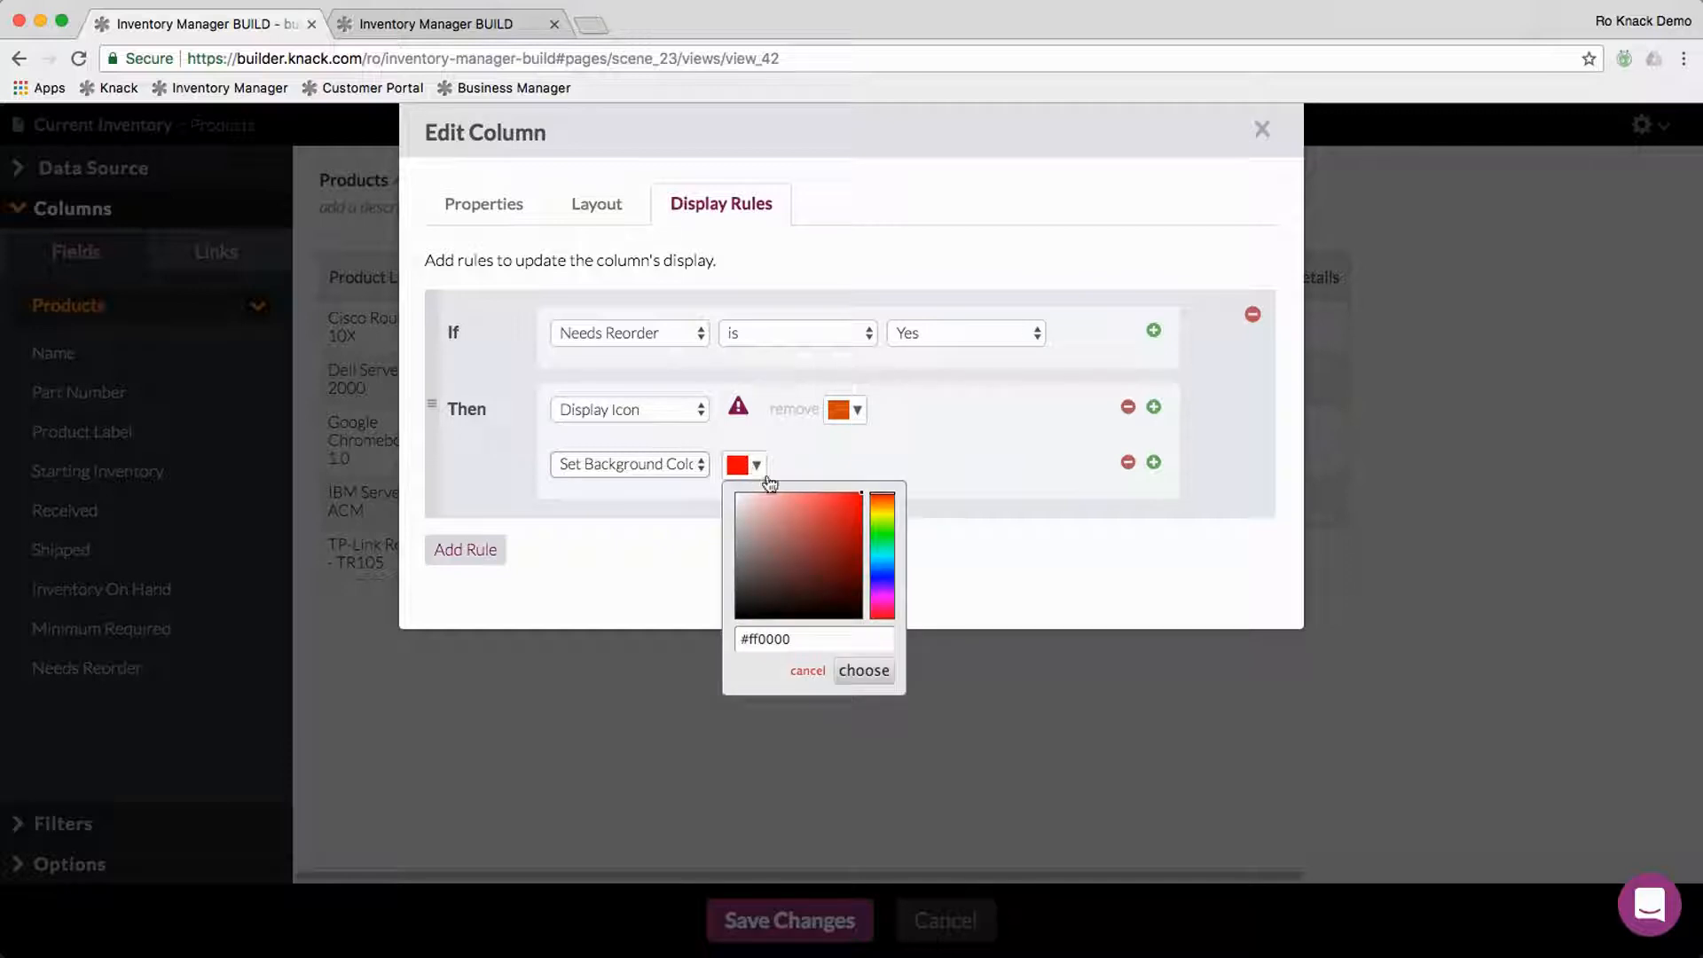
pyautogui.moveTo(883, 503); pyautogui.dragTo(882, 514)
pyautogui.click(854, 672)
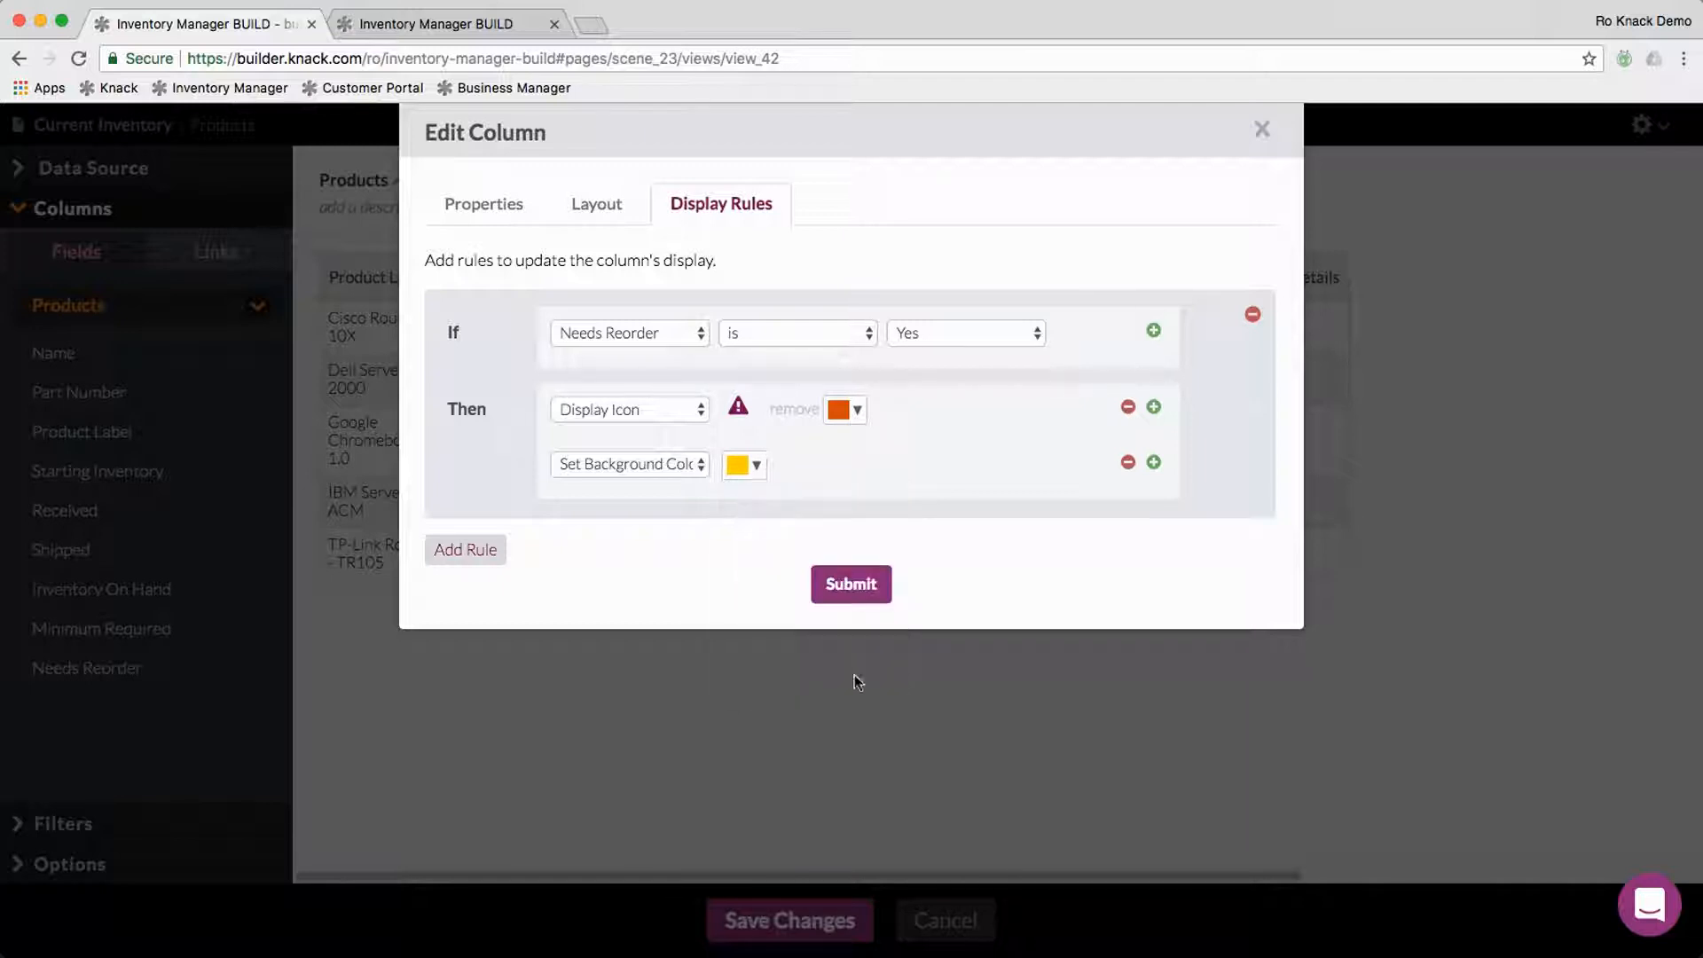
# Step: Change the warning icon's color to #d6a70c and submit the Needs Reorder column's display rule
pyautogui.click(851, 410)
pyautogui.moveTo(980, 454); pyautogui.dragTo(979, 452)
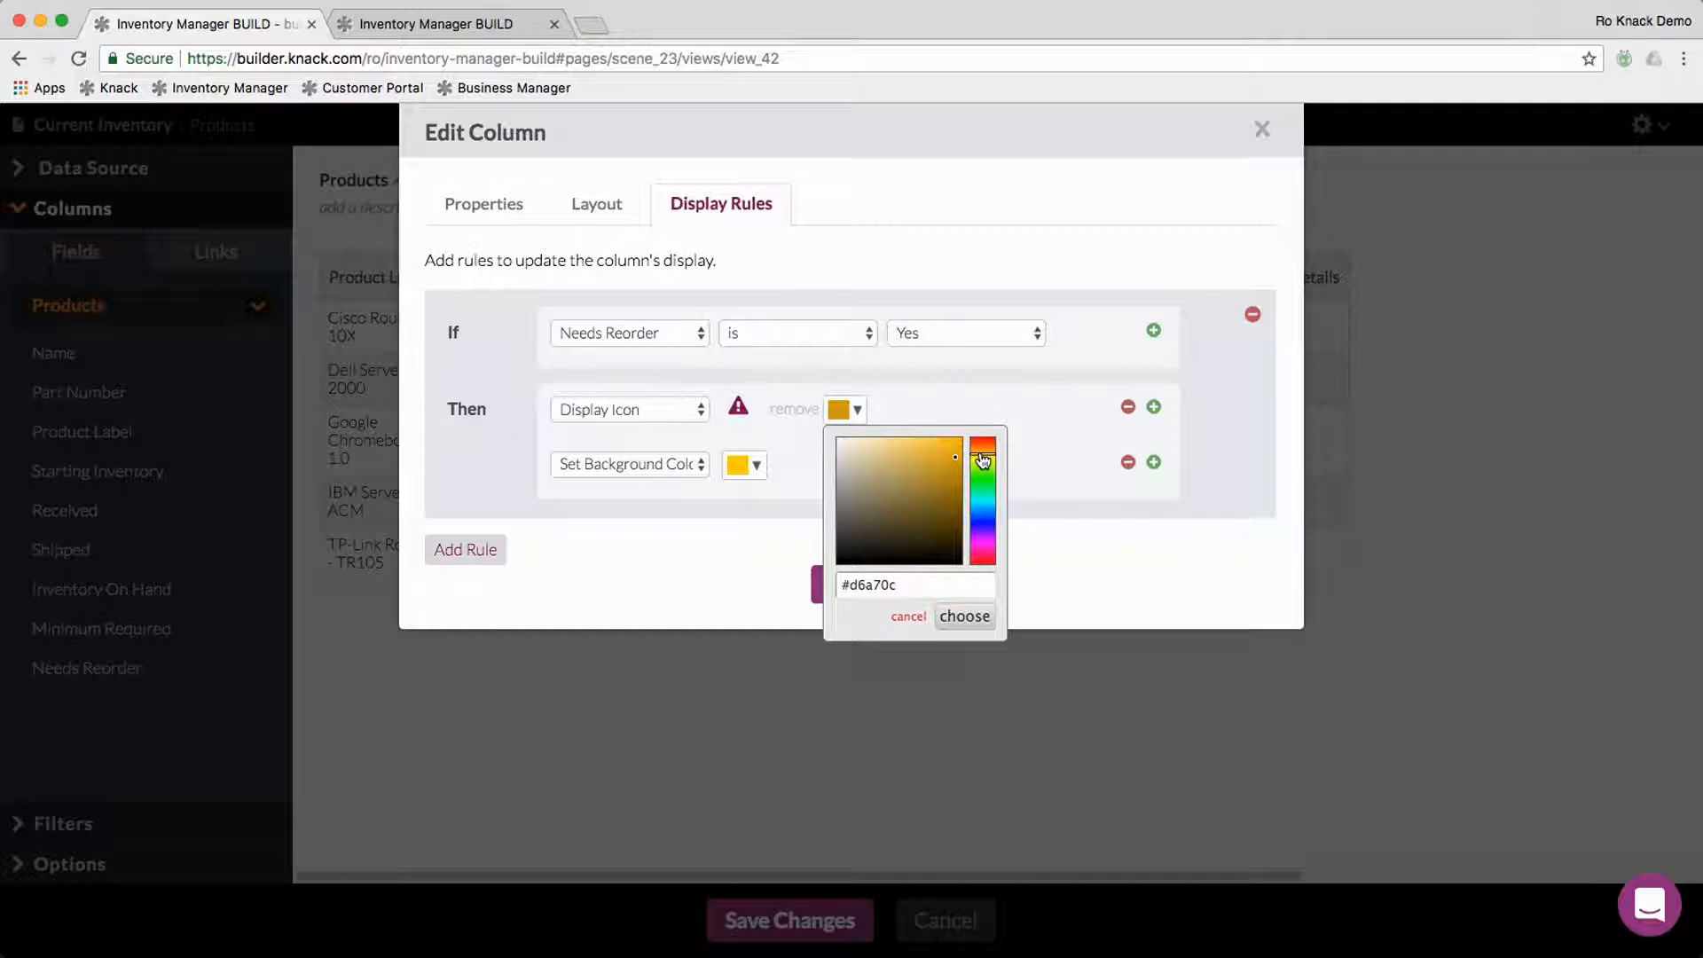
pyautogui.click(960, 619)
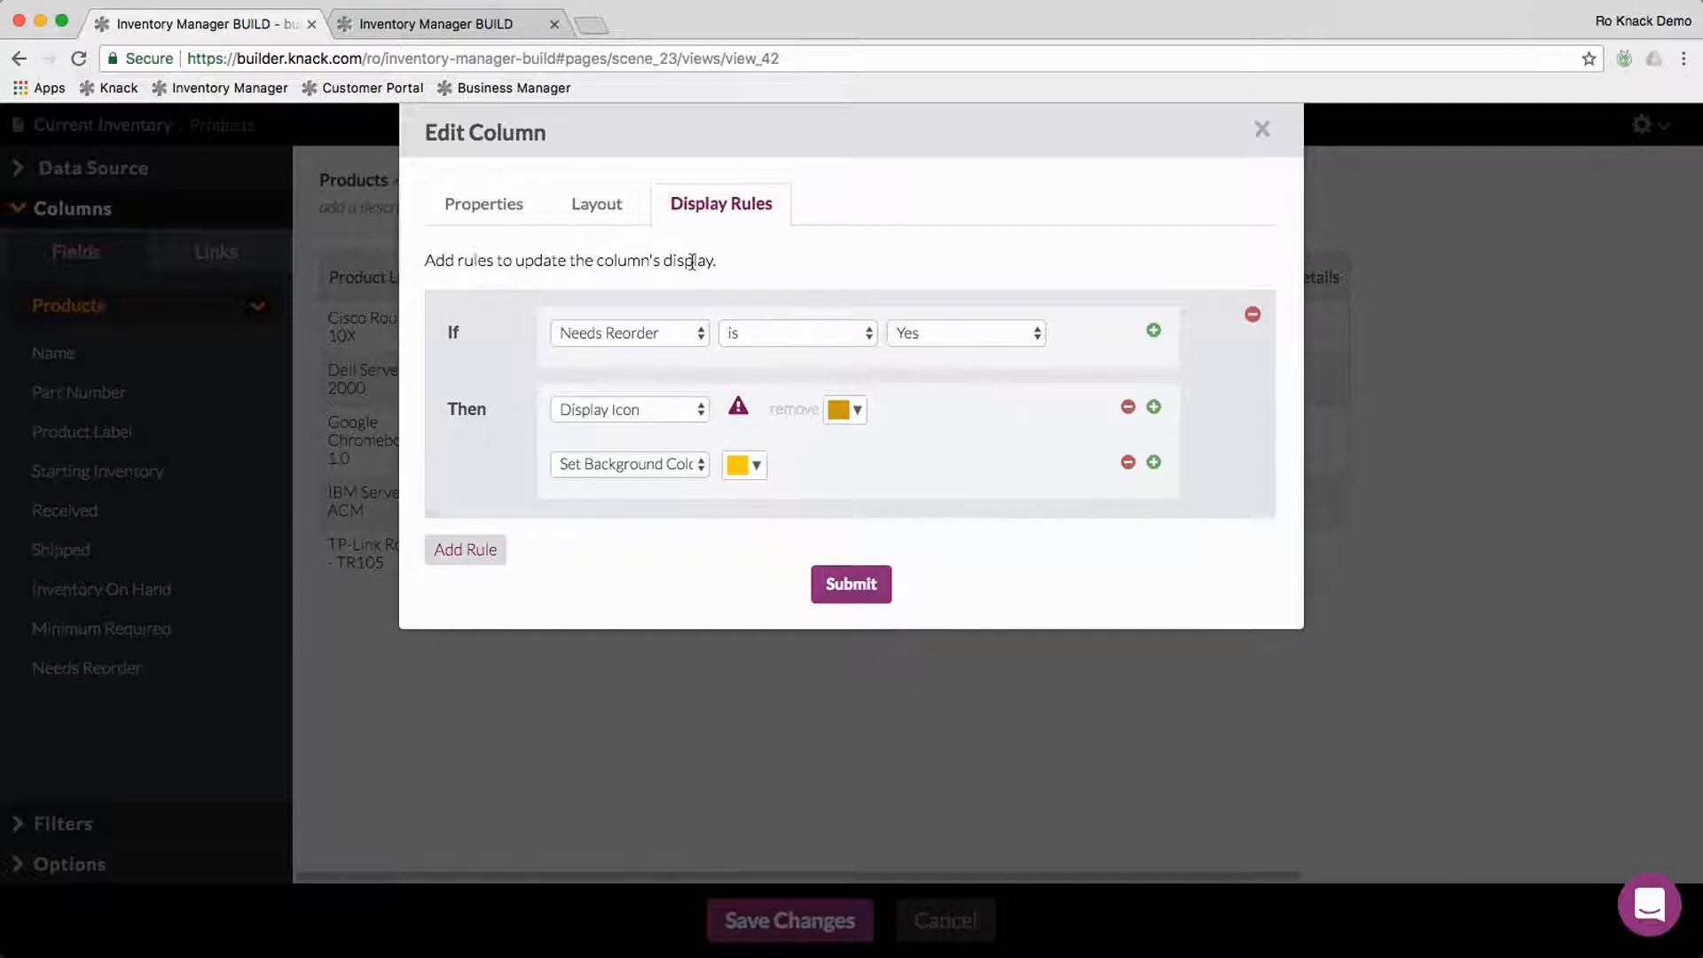
pyautogui.click(643, 462)
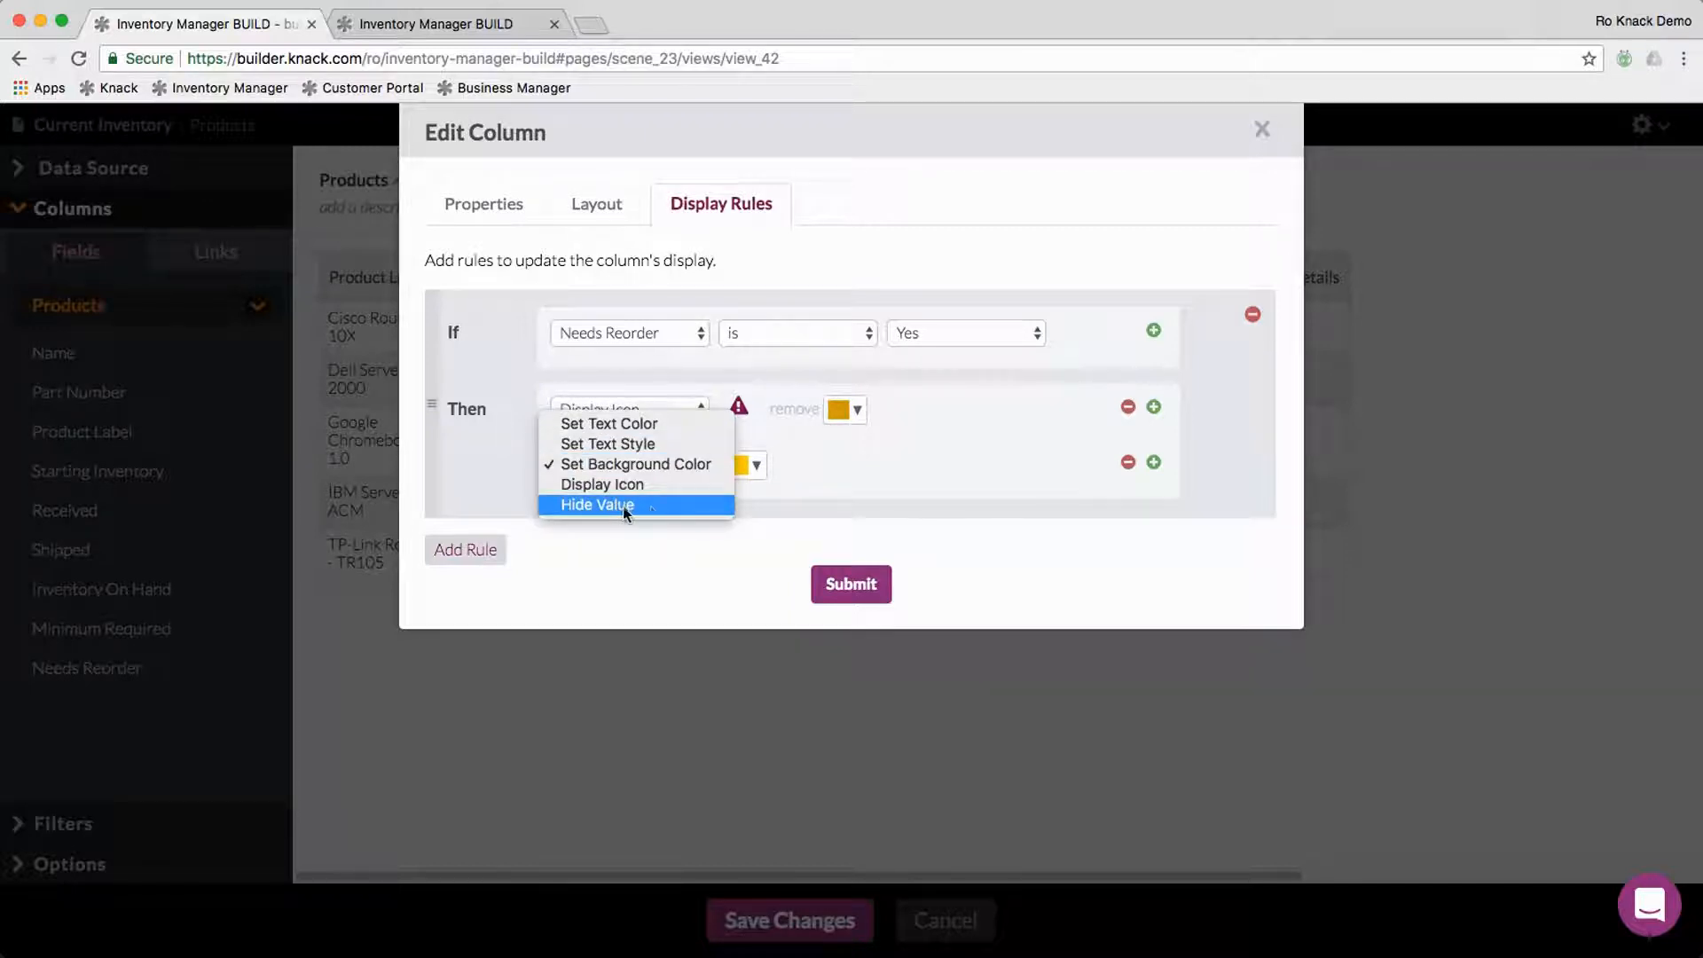
pyautogui.click(772, 487)
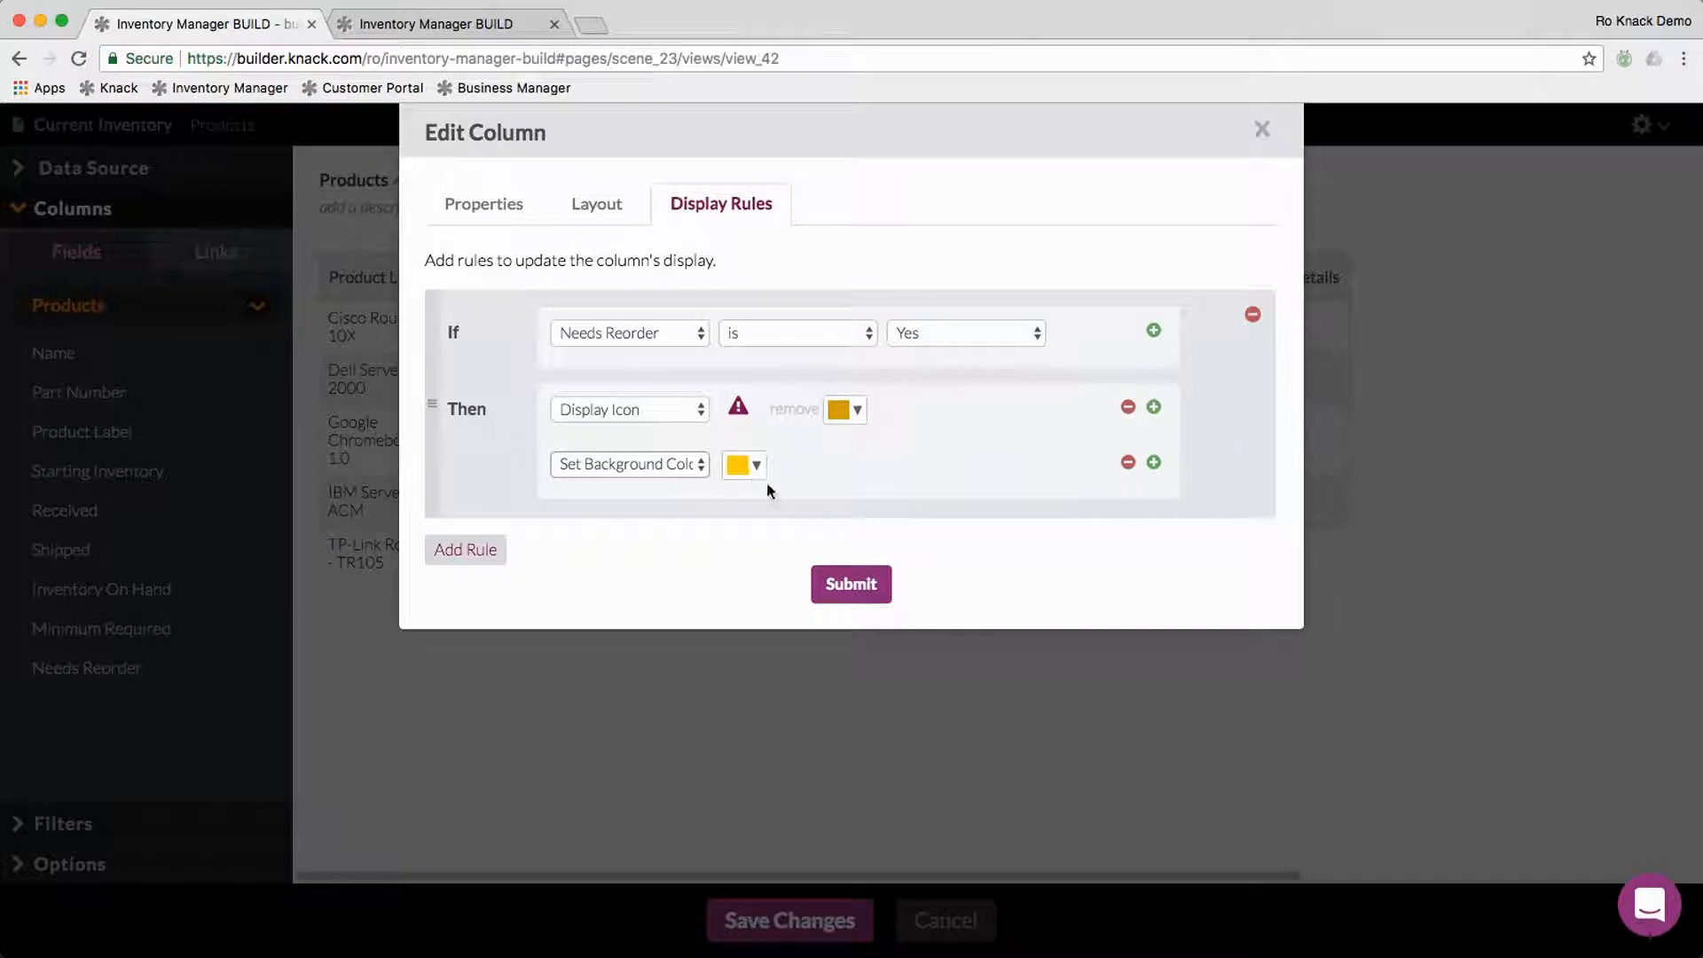
pyautogui.click(845, 577)
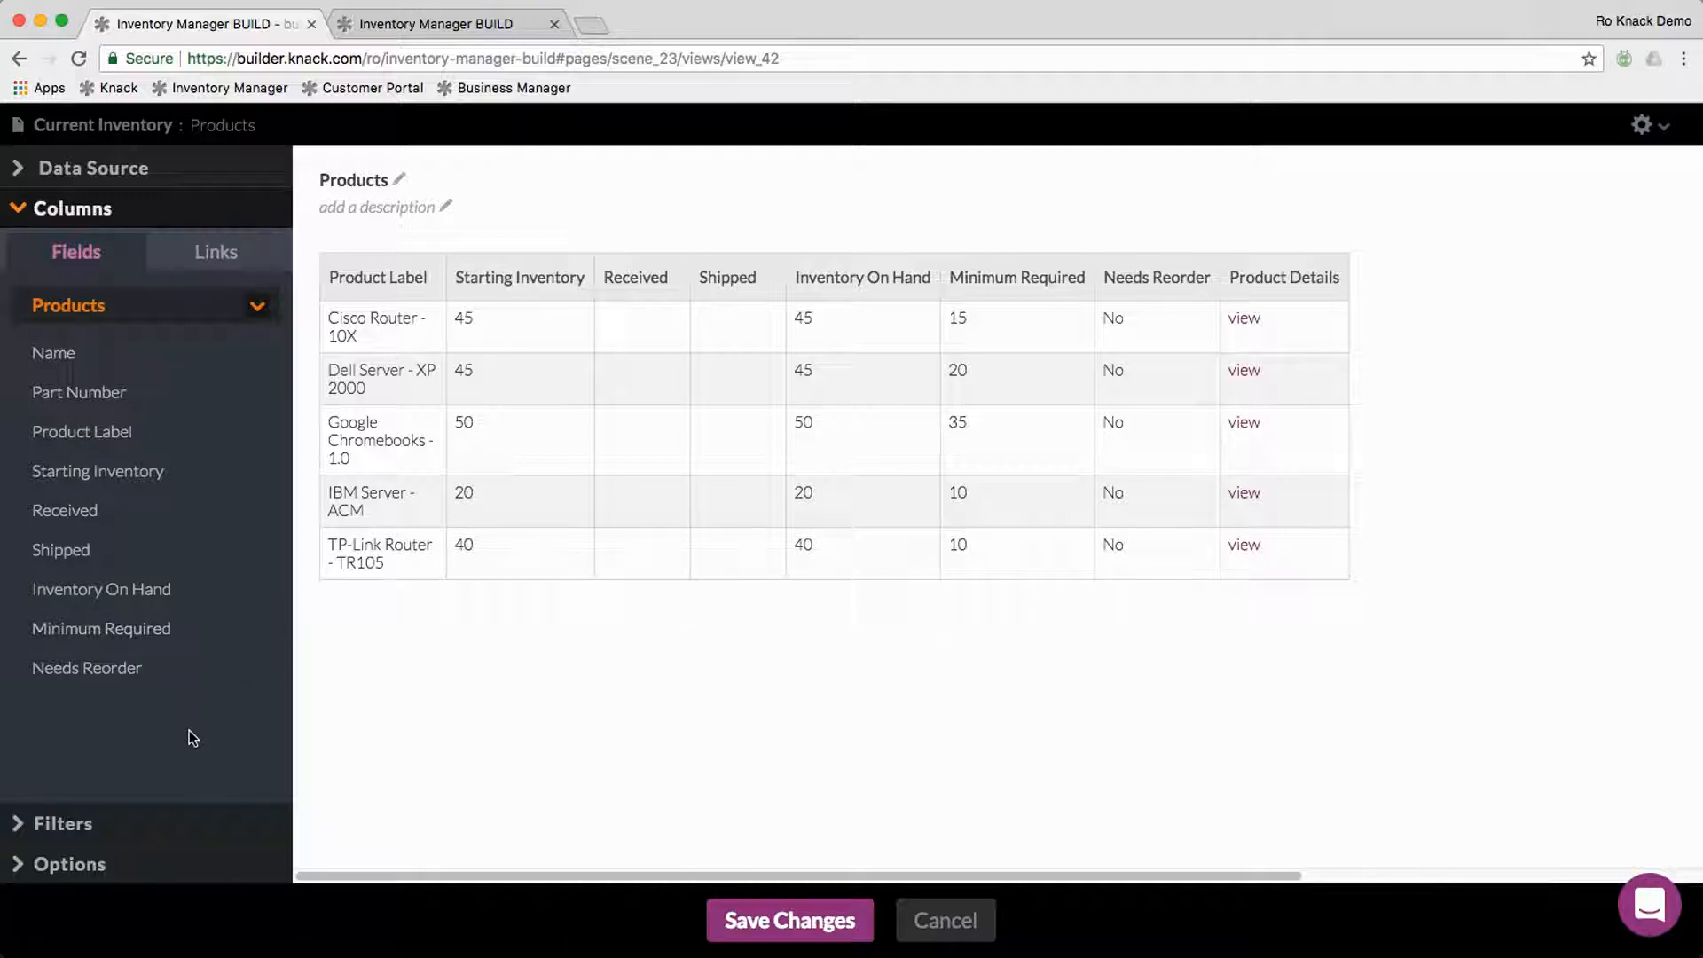
# Step: Examine the filter links above the Products table in the Inventory Manager DEMO app, and return to the builder window
pyautogui.hotkey('ctrl', 'Up')
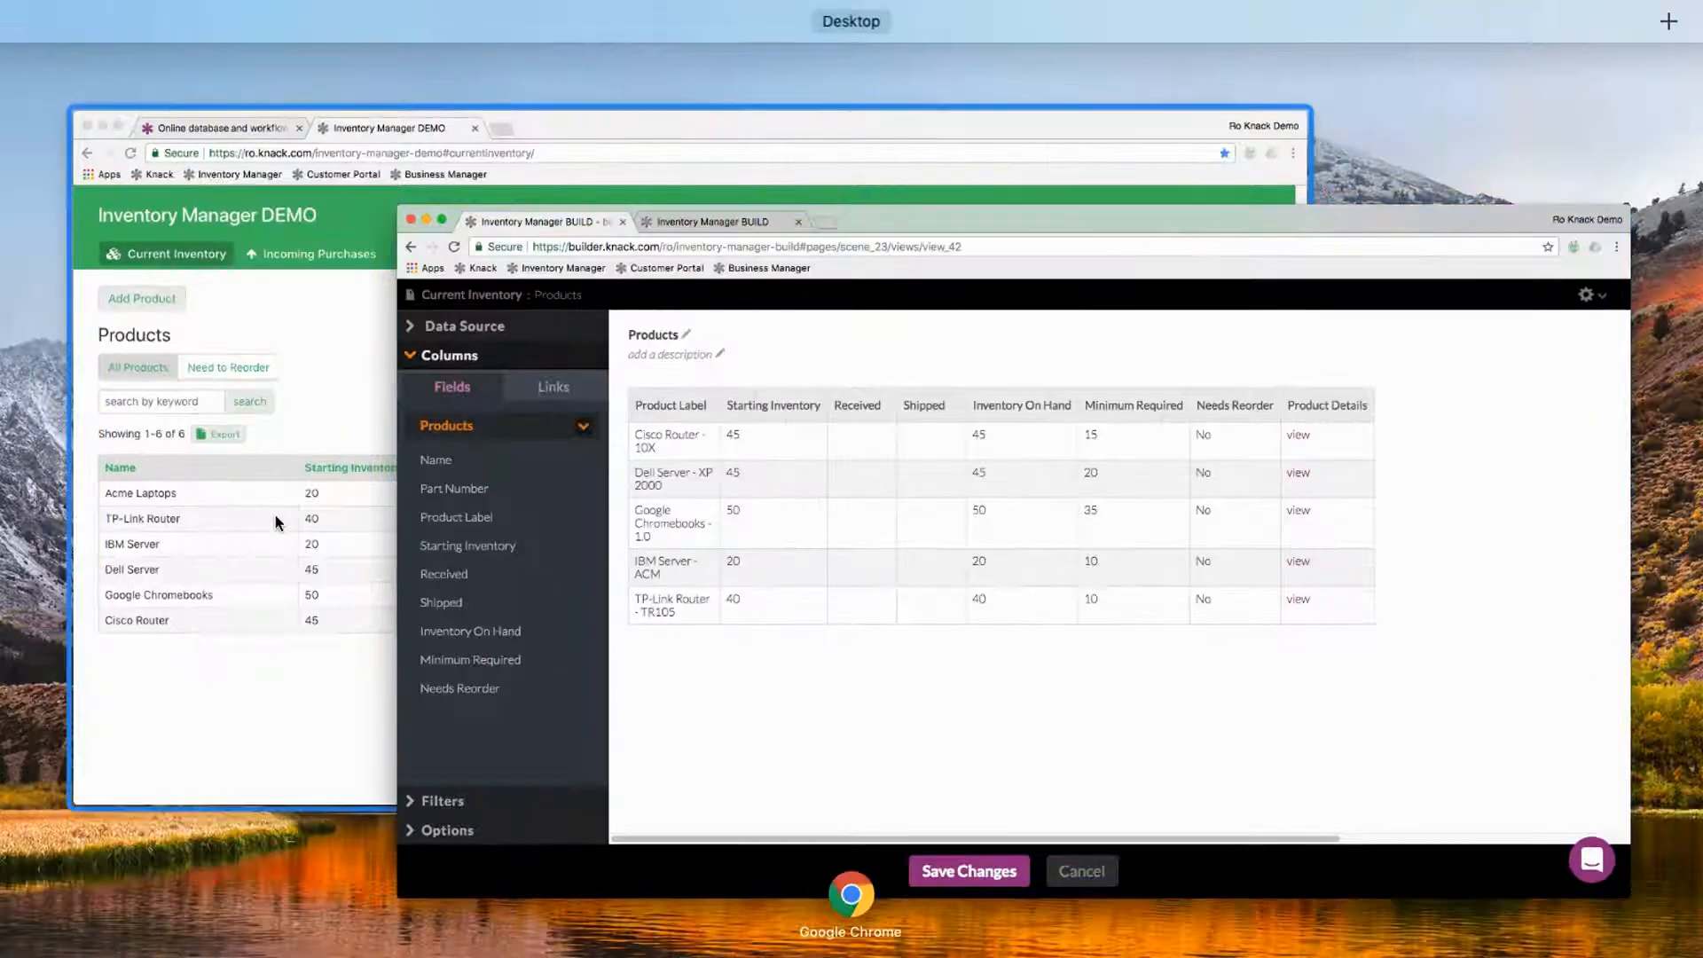
pyautogui.click(312, 366)
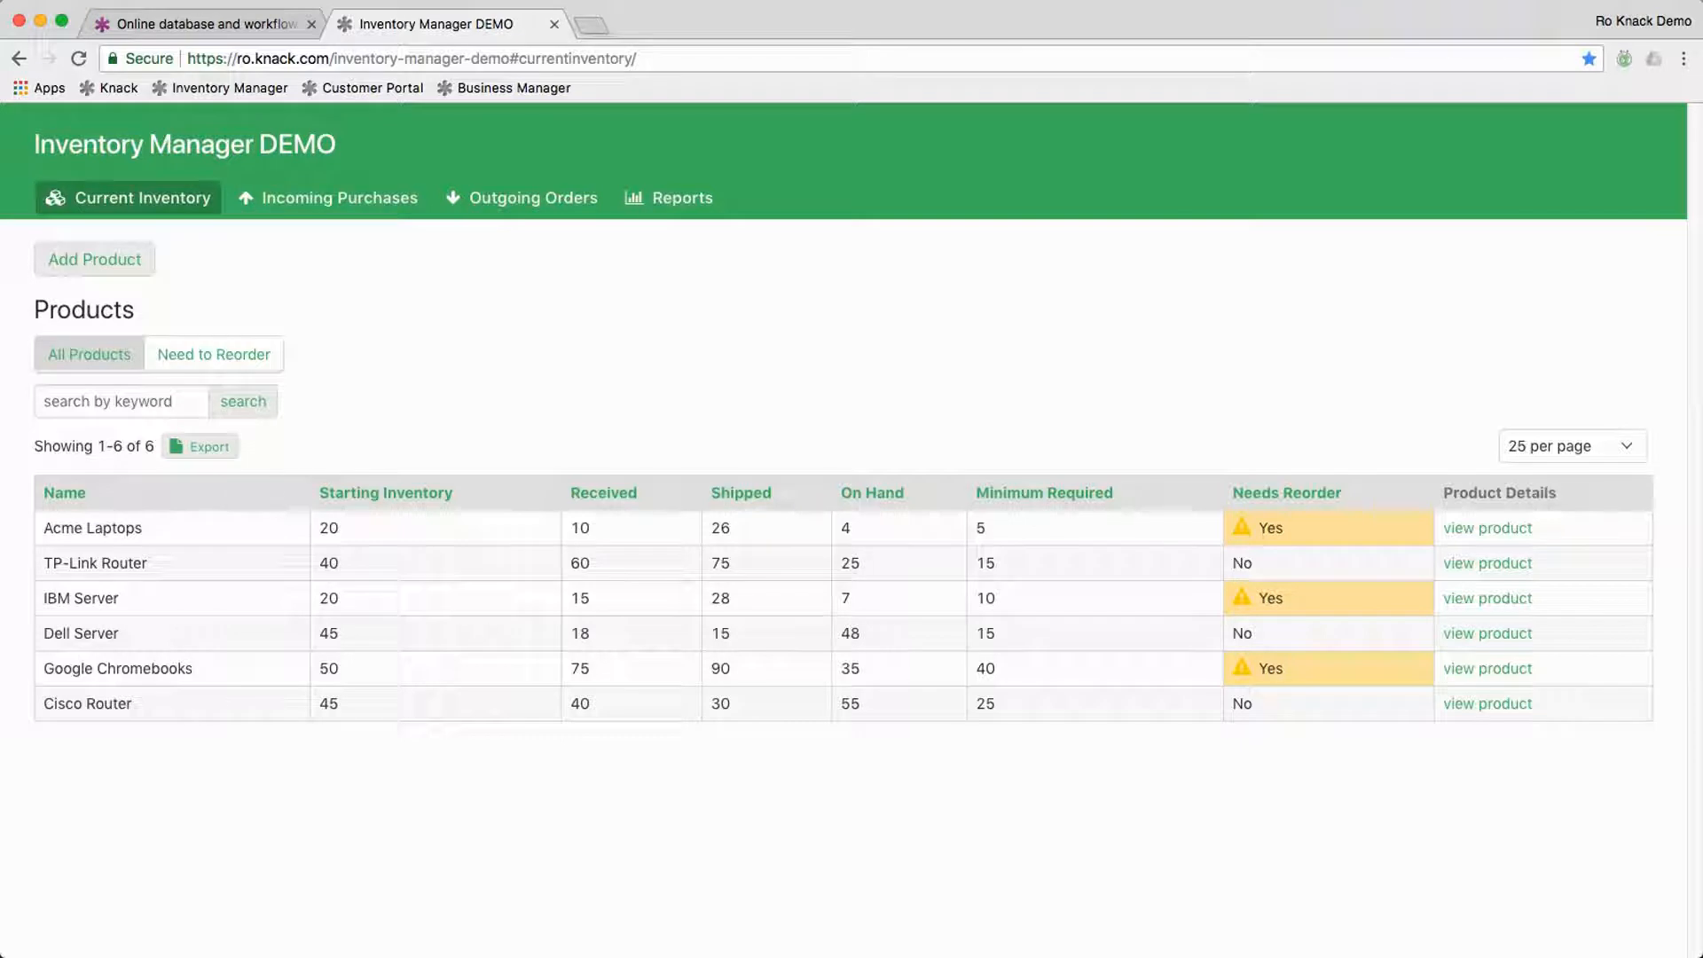
pyautogui.click(455, 340)
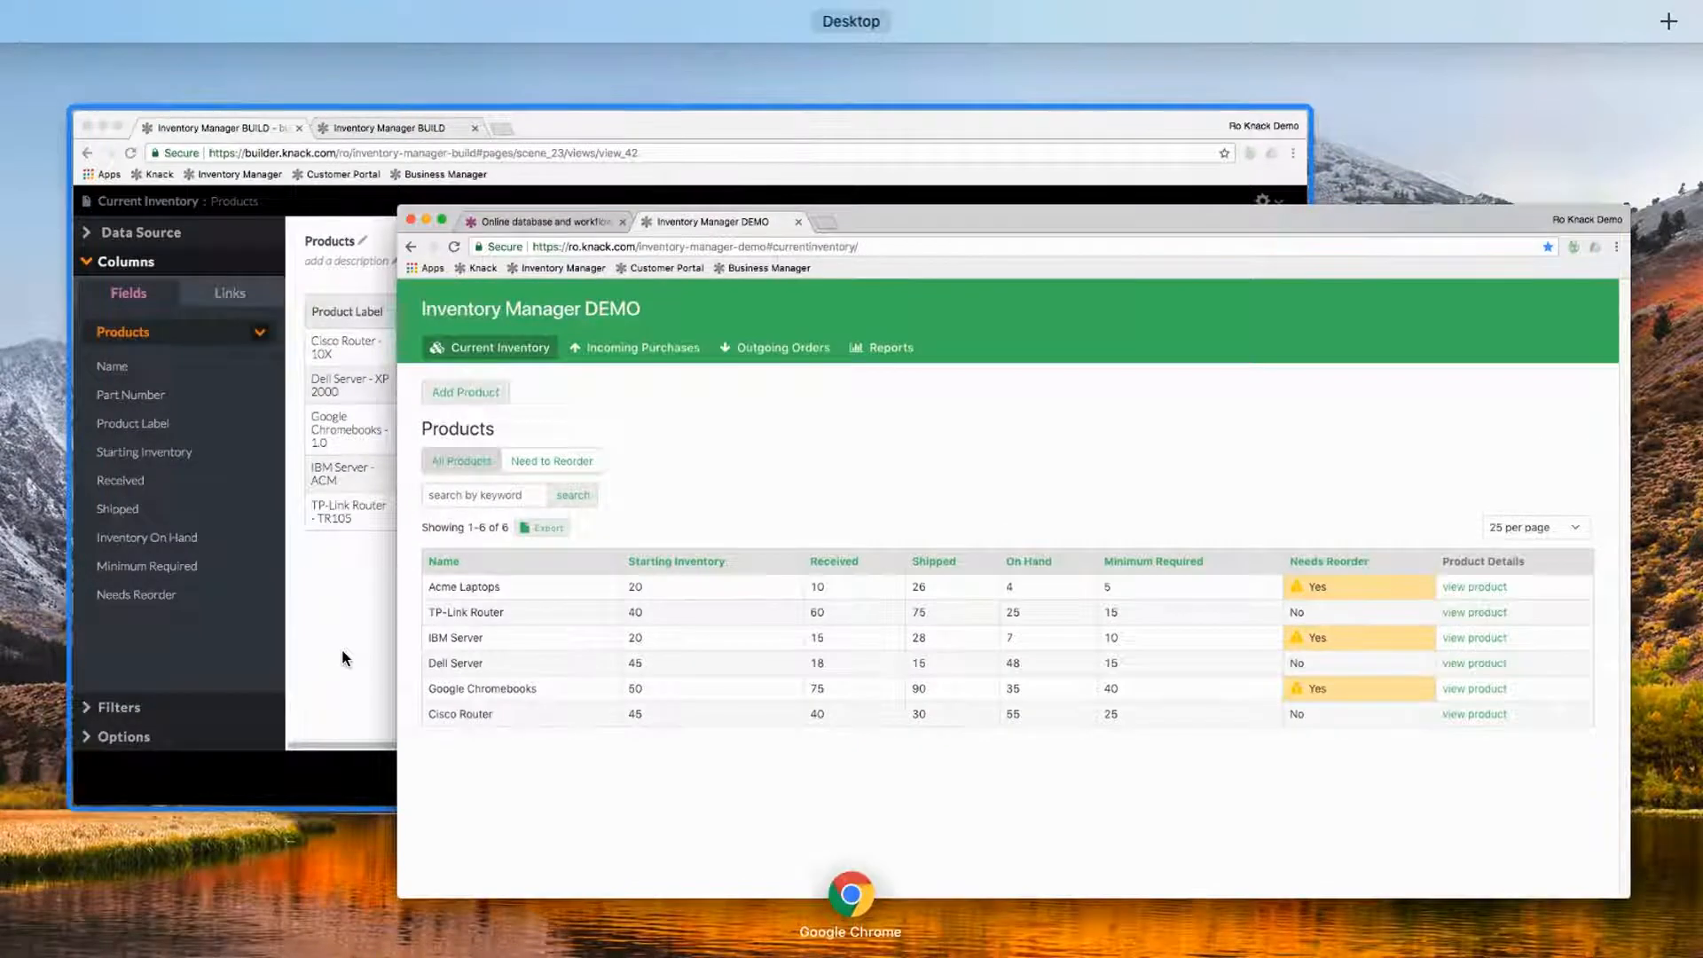
pyautogui.click(343, 647)
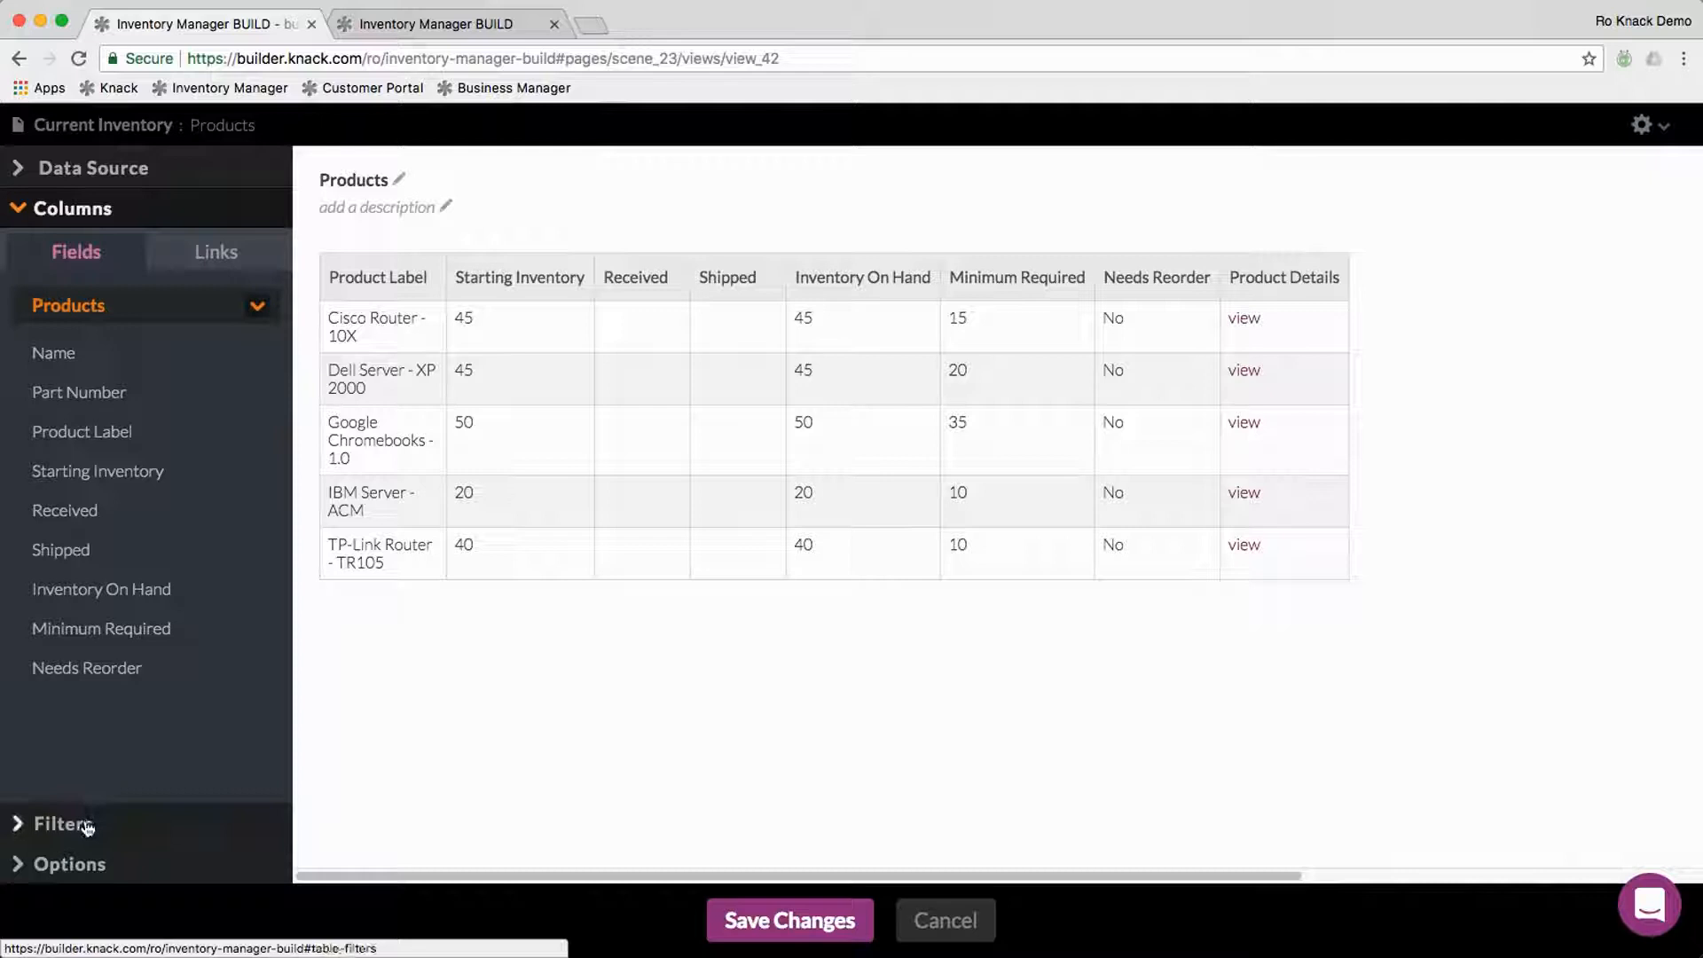
# Step: Switch the Products table's record filters to a filter menu with an "All Products" link where Name is not blank
pyautogui.click(87, 825)
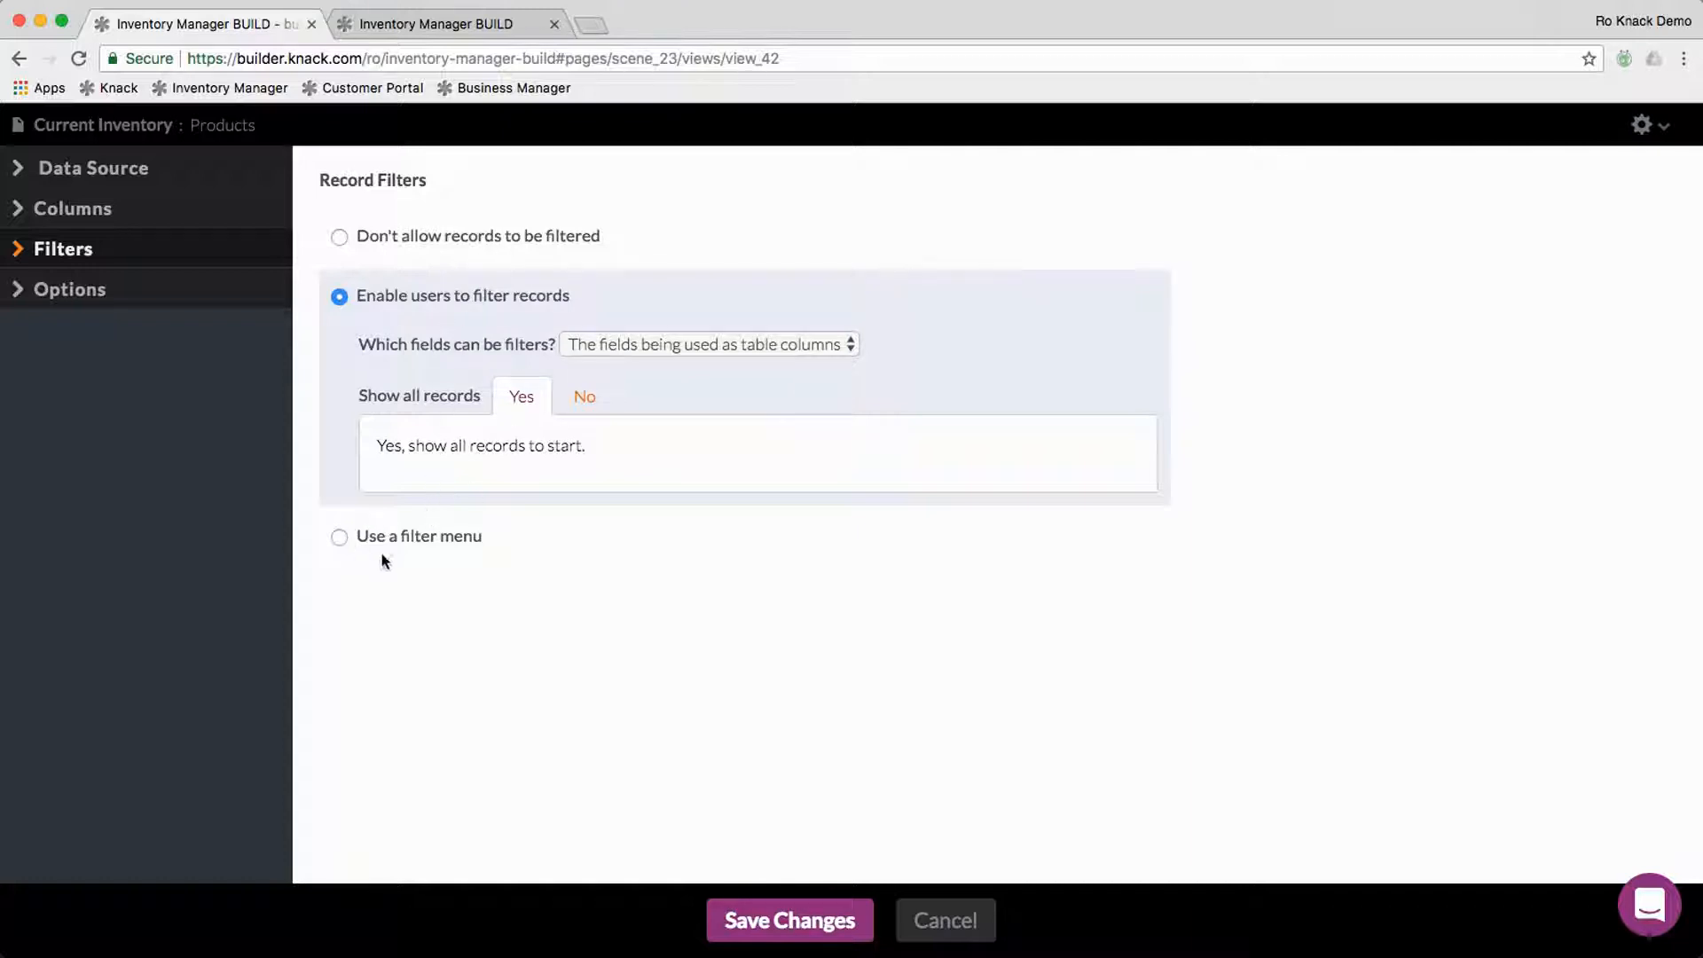
pyautogui.click(340, 537)
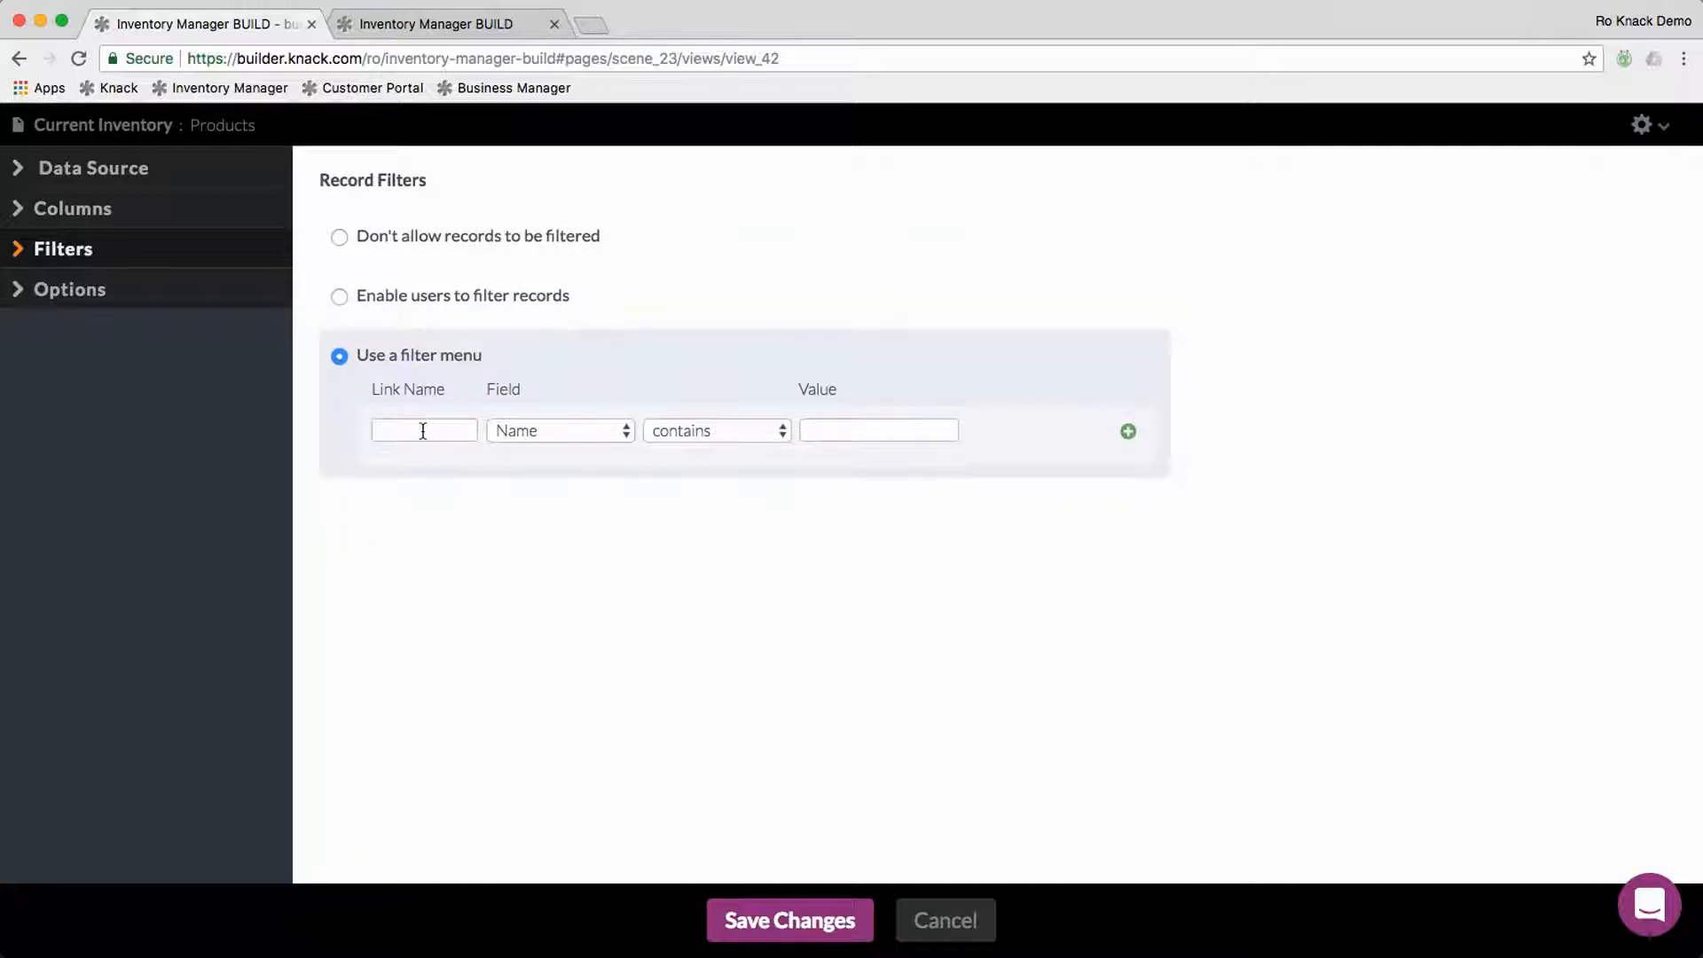
pyautogui.click(420, 432)
pyautogui.write('All Produ')
pyautogui.click(690, 428)
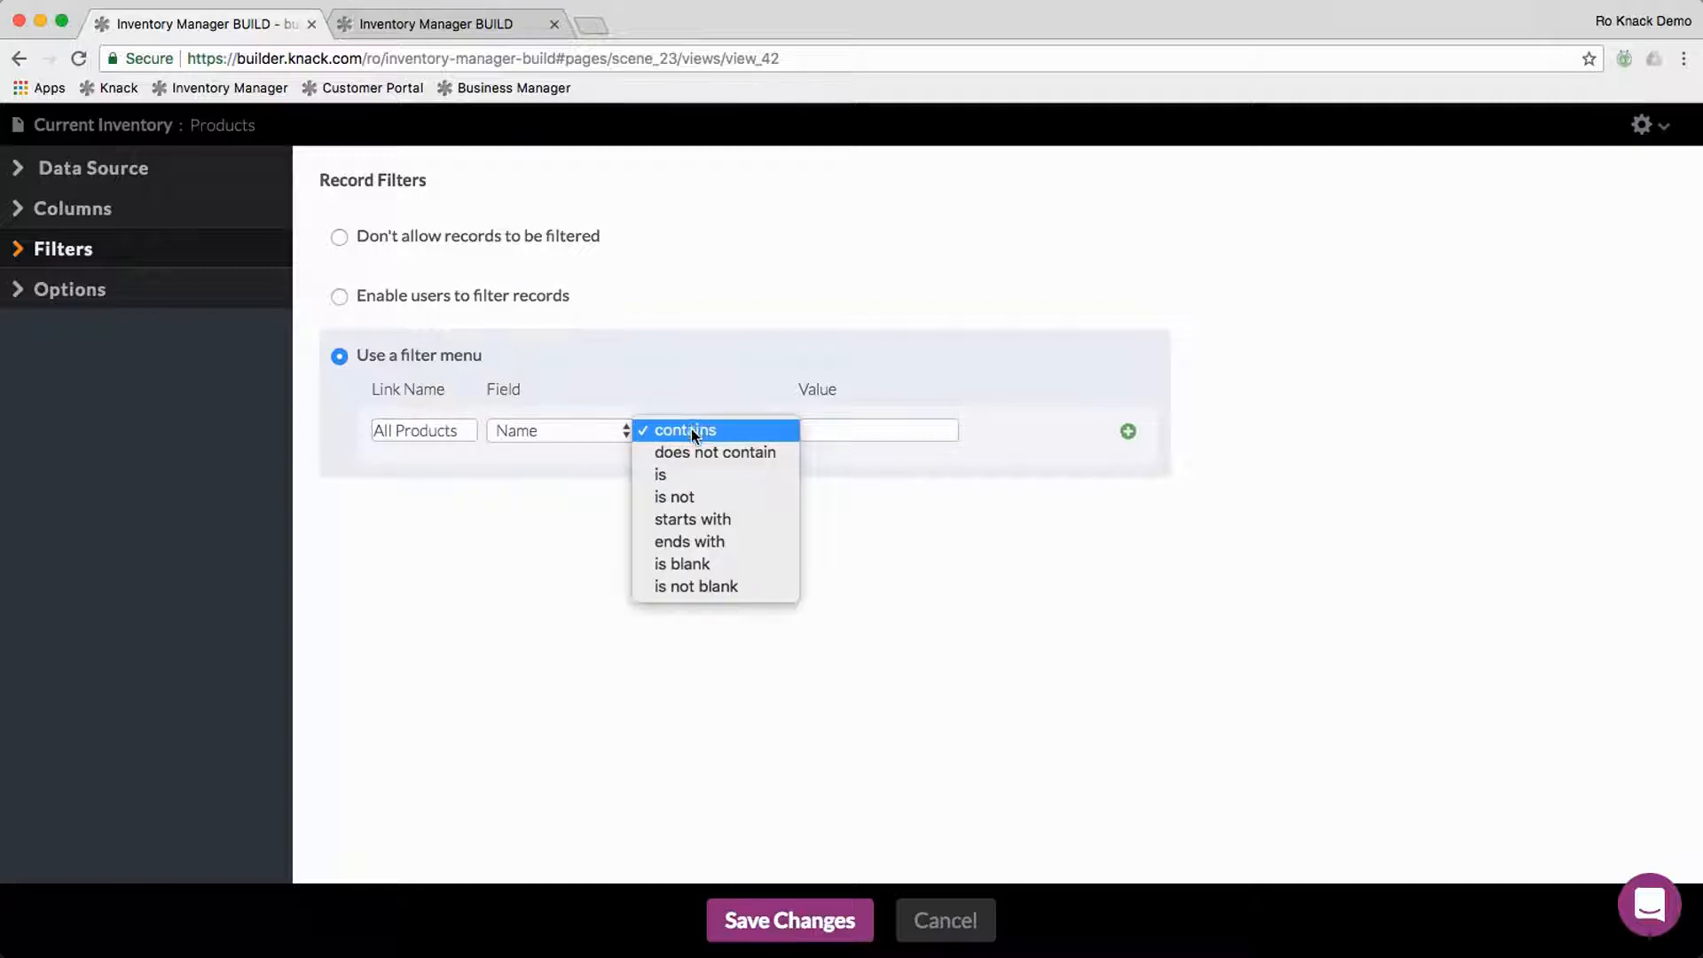
pyautogui.click(719, 589)
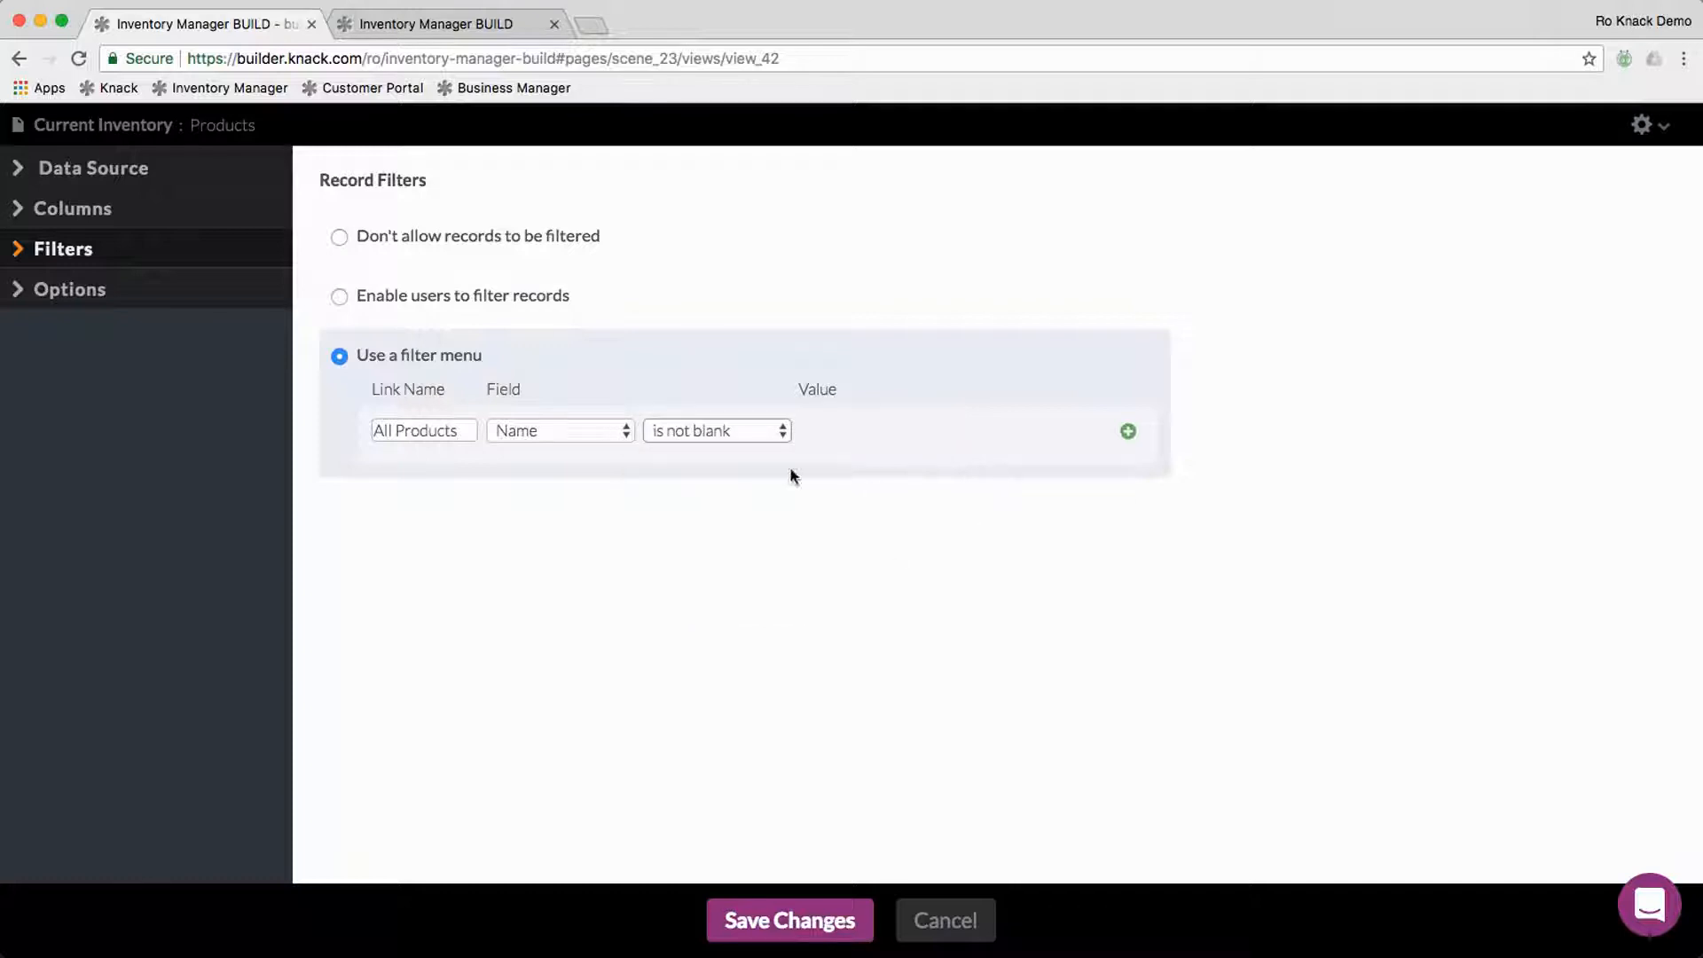
# Step: Add a "Needs to Reorder" link to the filter menu where Needs Reorder is Yes, and save the Products table
pyautogui.click(1129, 432)
pyautogui.click(431, 481)
pyautogui.write('Needs ')
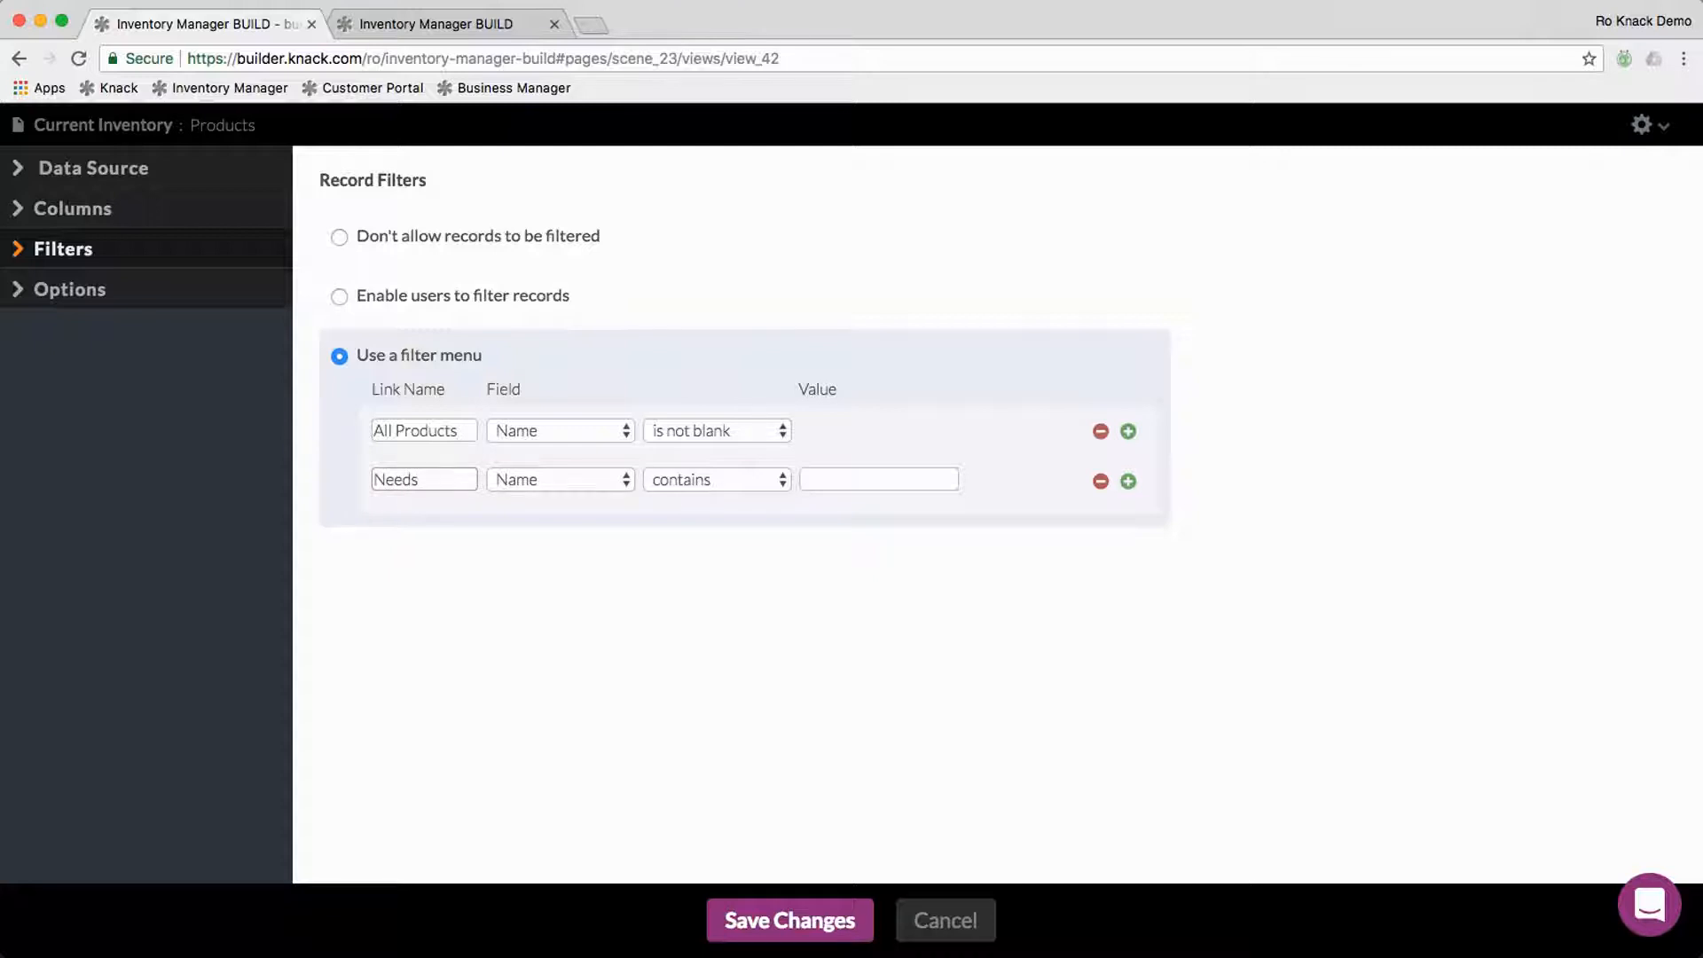
pyautogui.write('to Reorder')
pyautogui.click(536, 481)
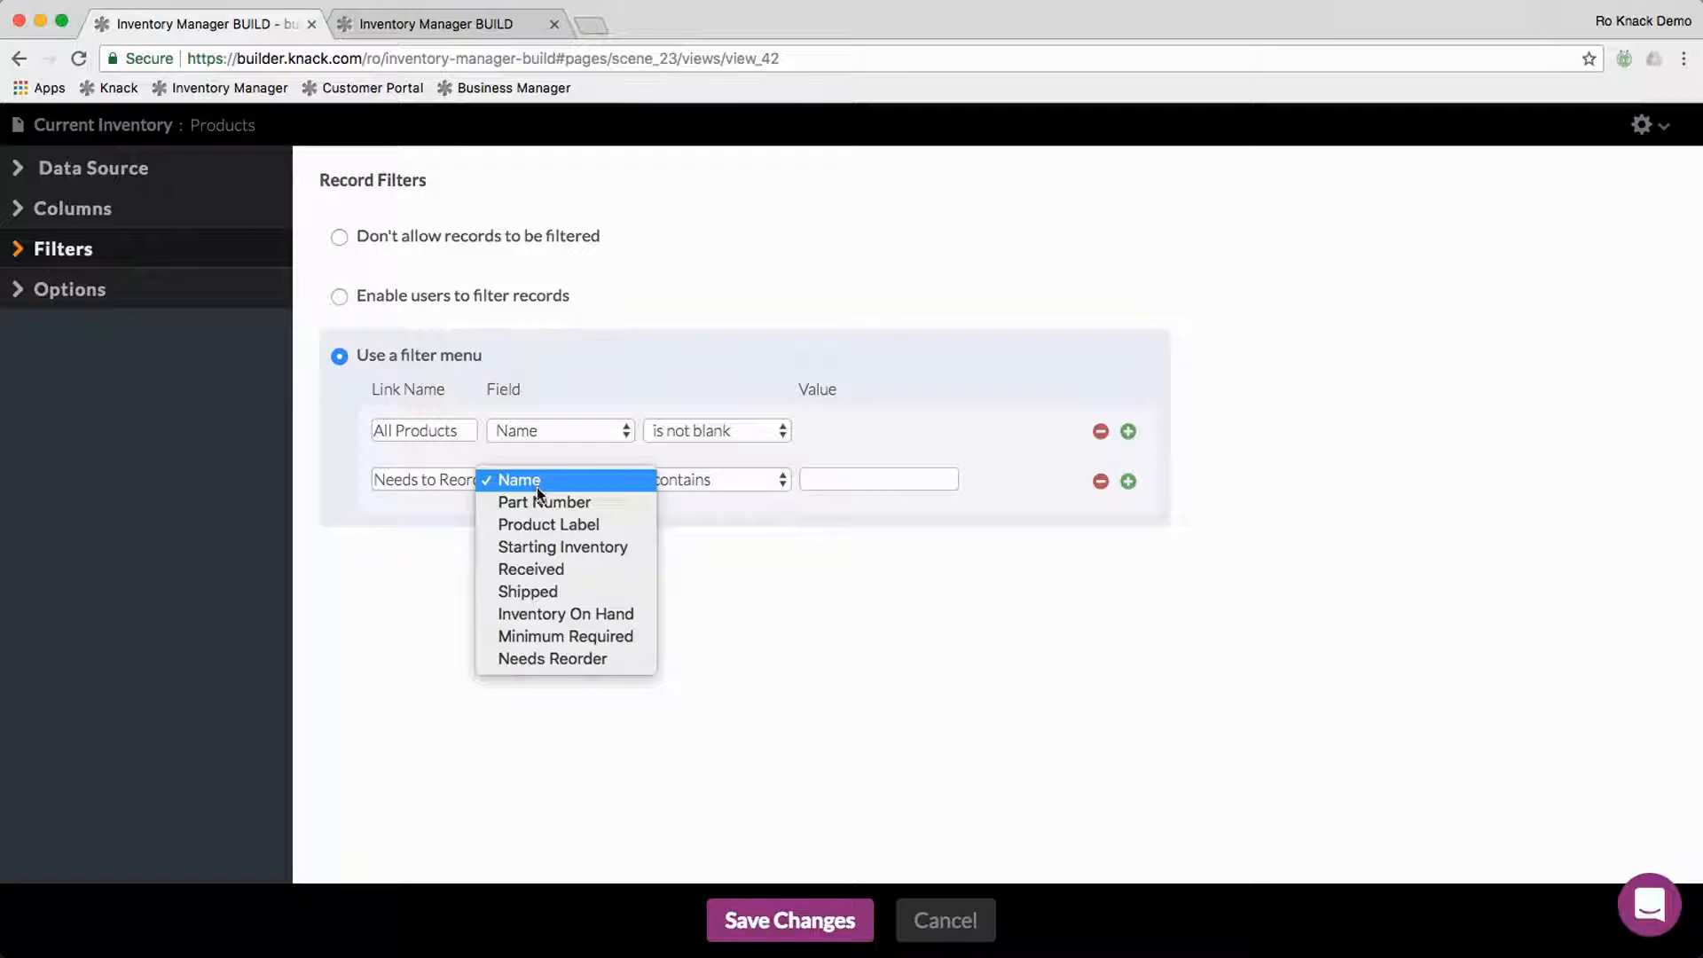
pyautogui.click(584, 660)
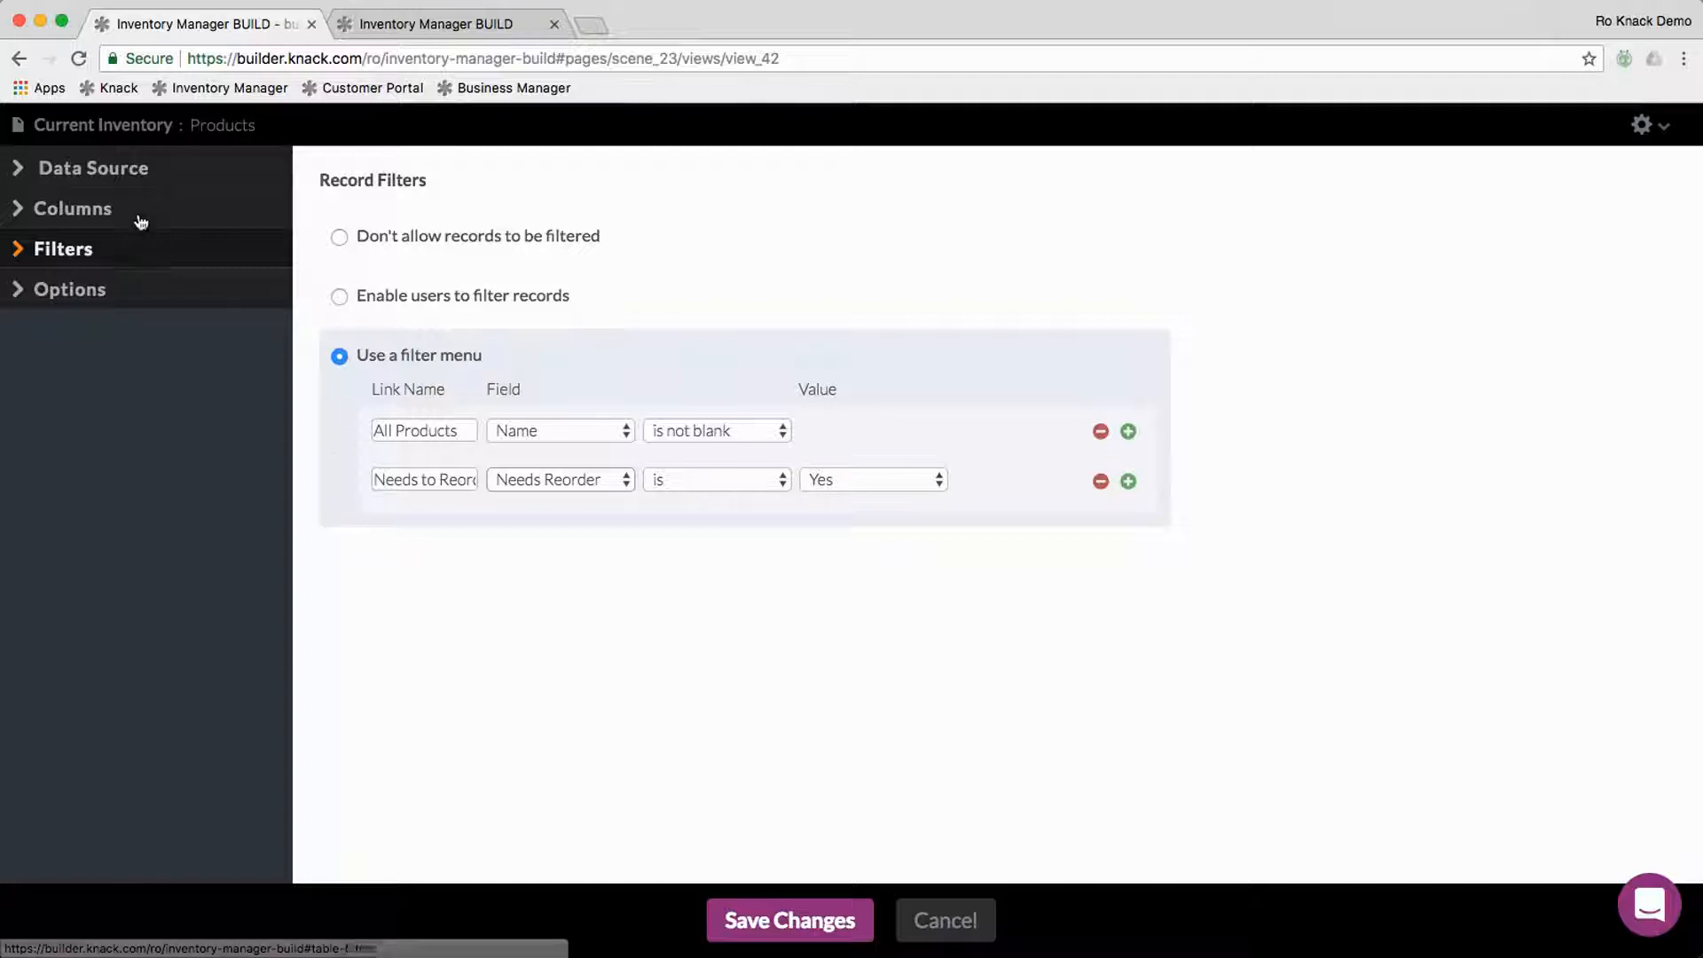
pyautogui.click(105, 212)
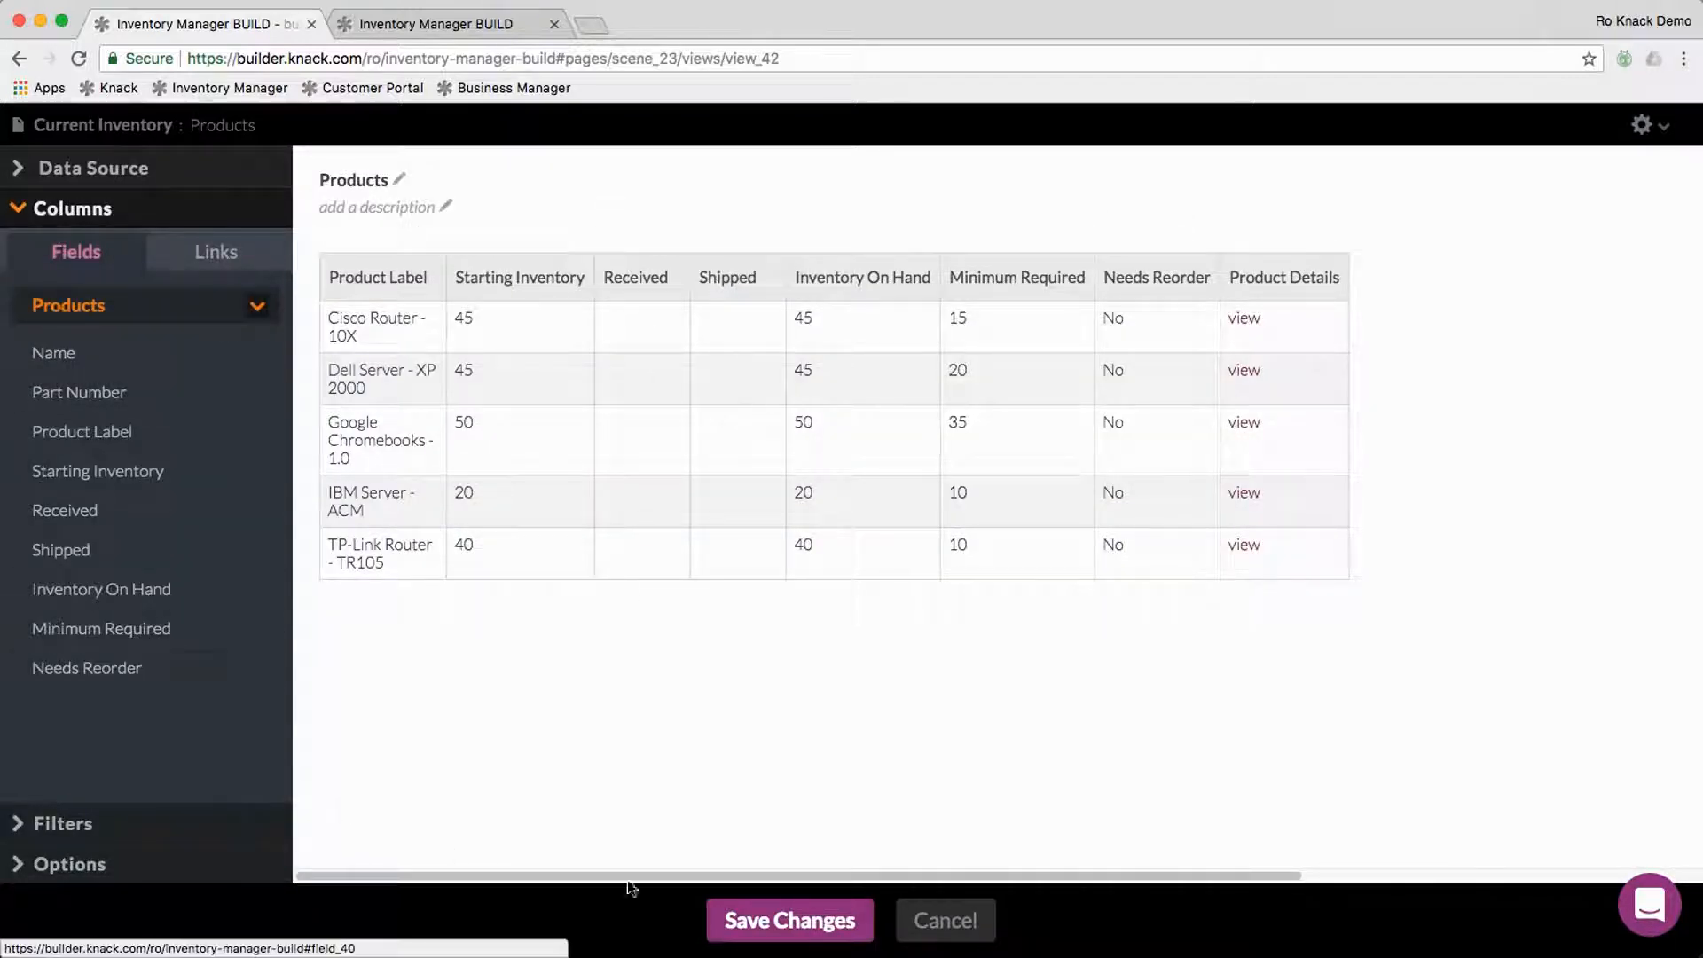
pyautogui.click(807, 927)
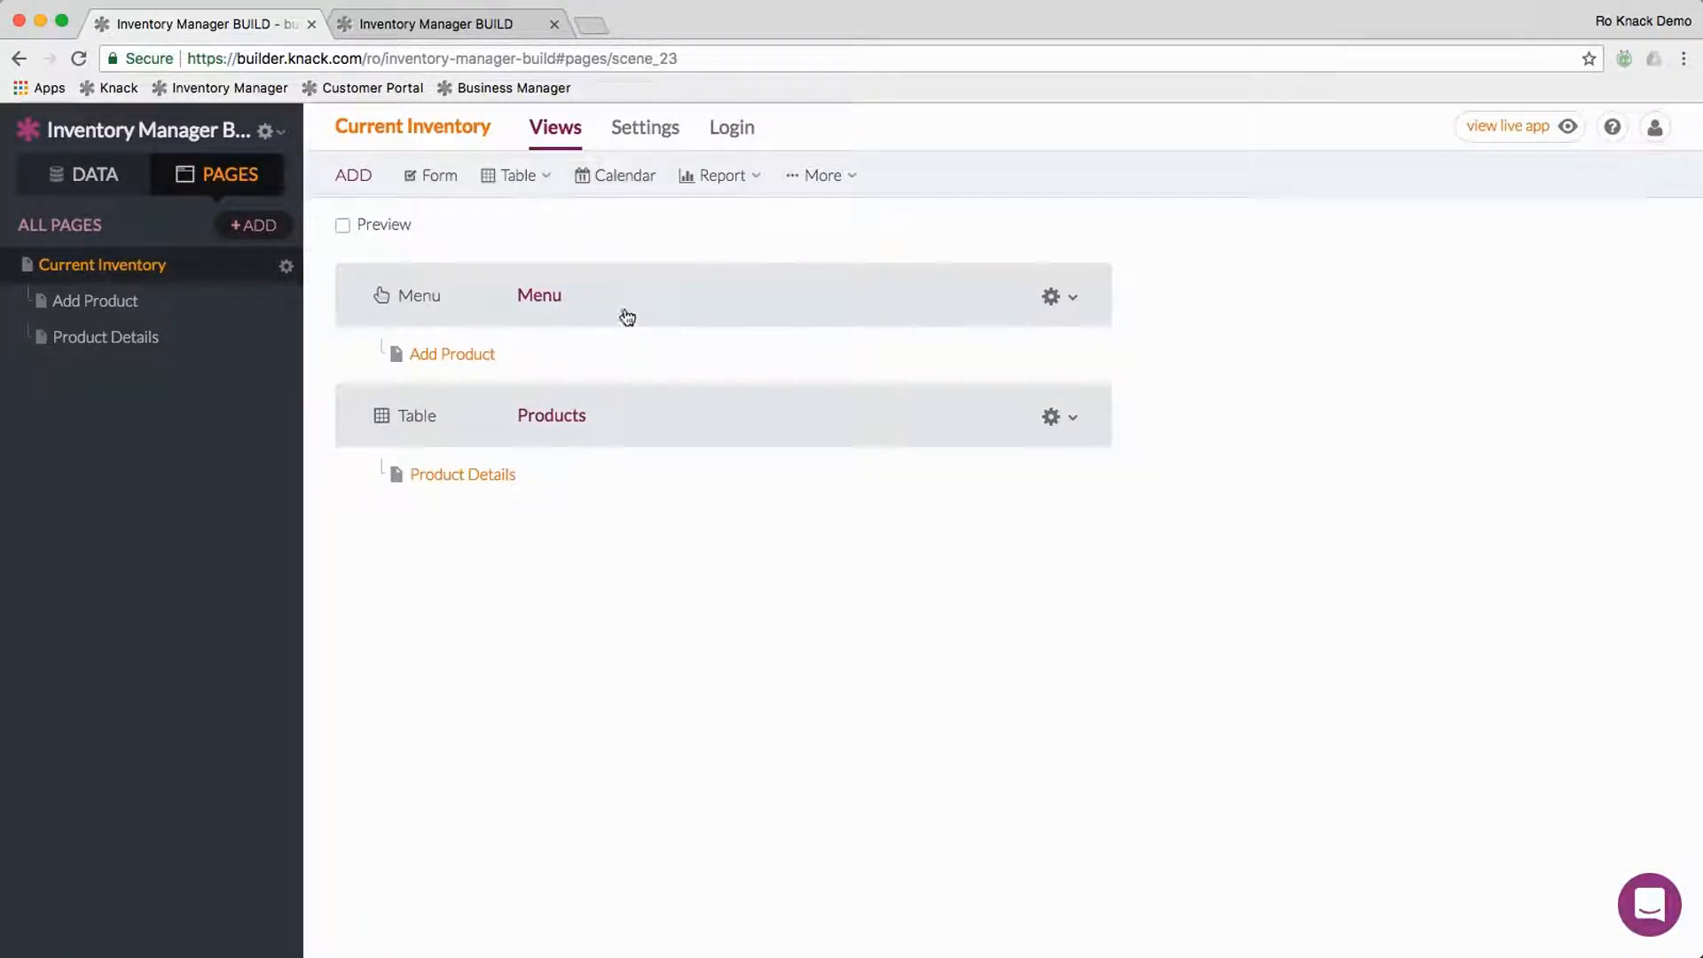
# Step: Test the "Needs to Reorder" and "All Products" filters on the live Current Inventory page, and return to the builder
pyautogui.moveTo(1526, 133)
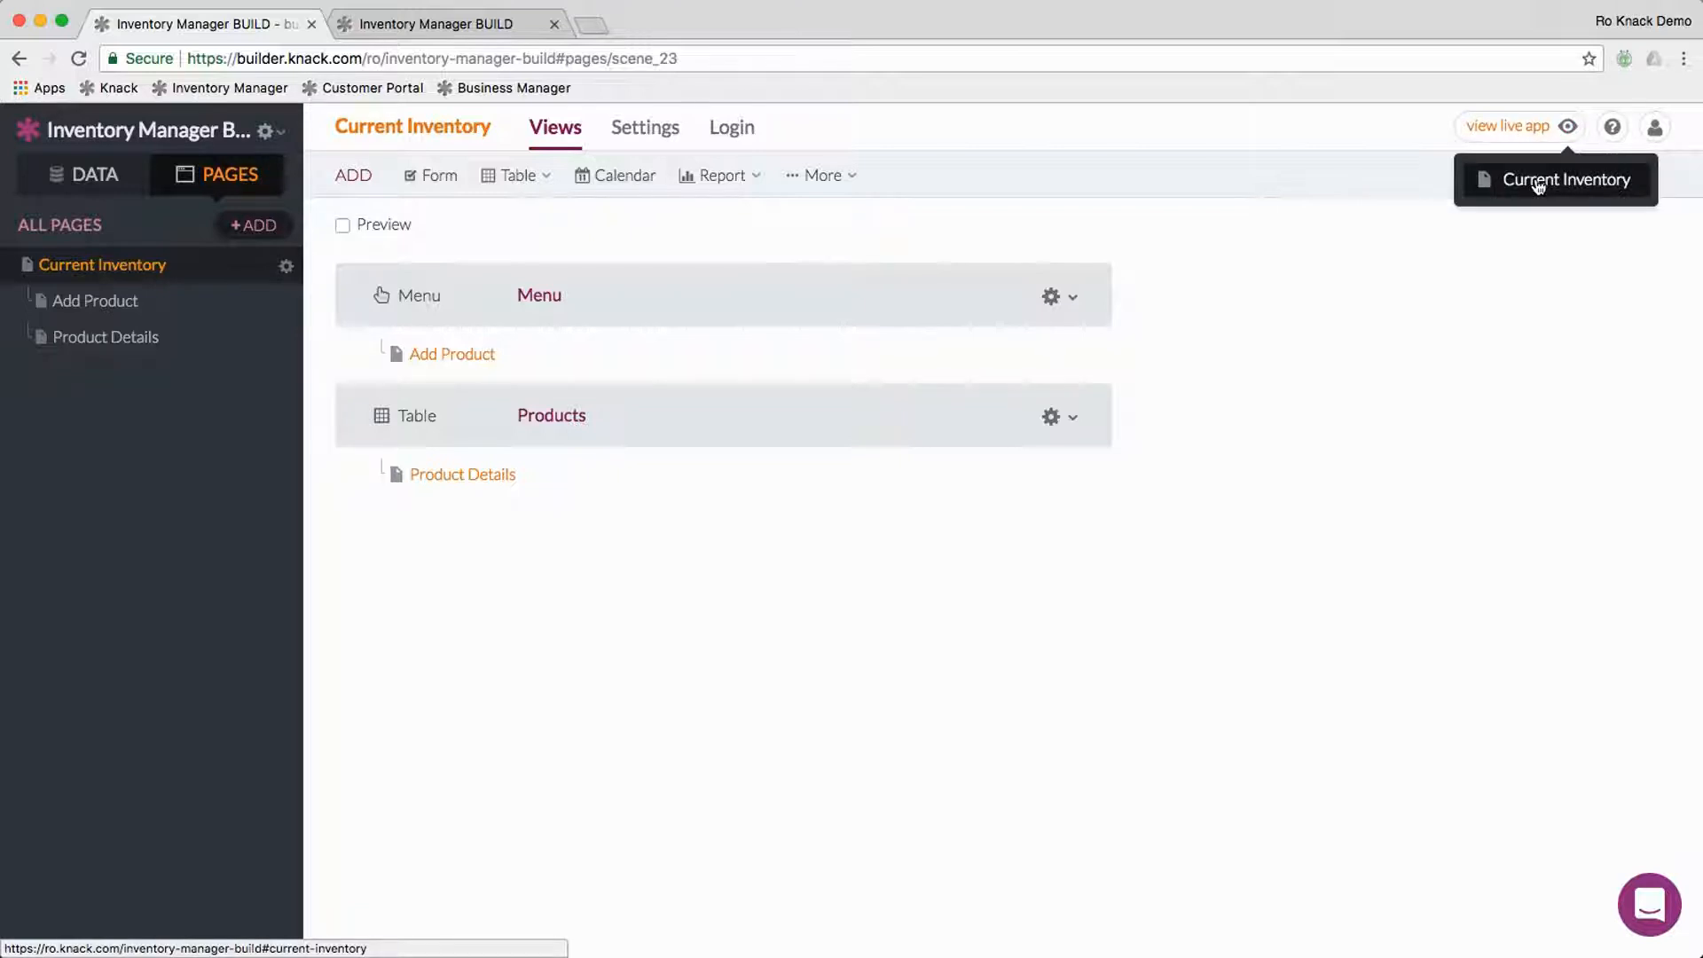
pyautogui.click(1538, 183)
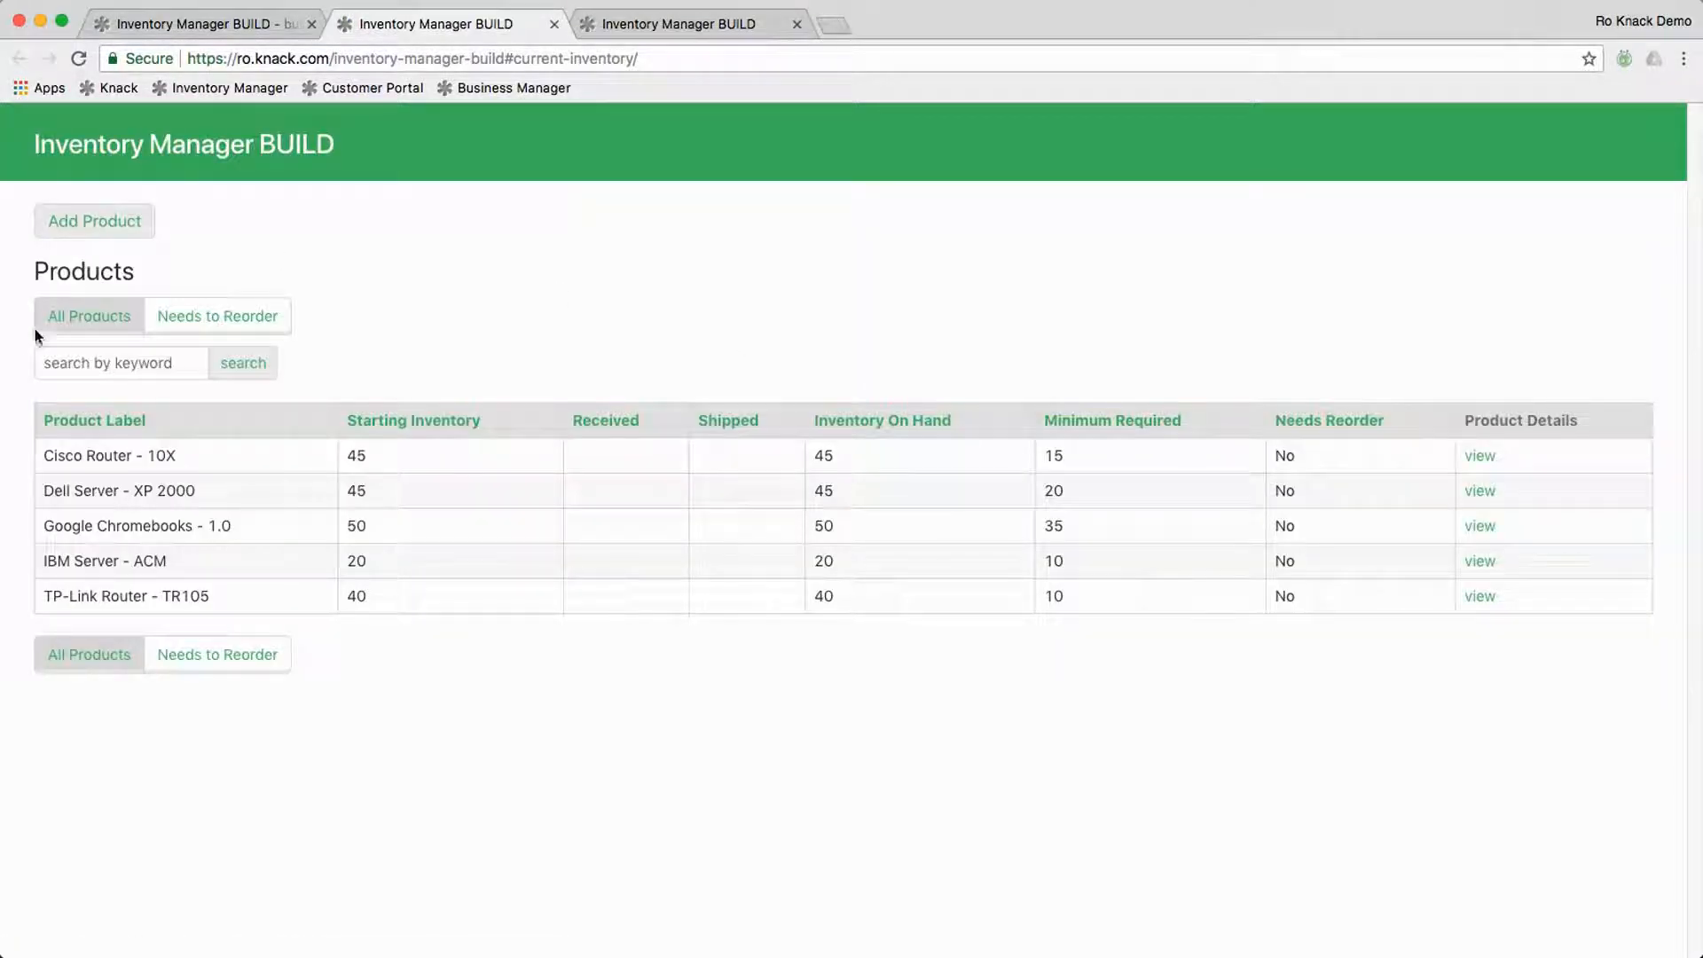
pyautogui.click(253, 317)
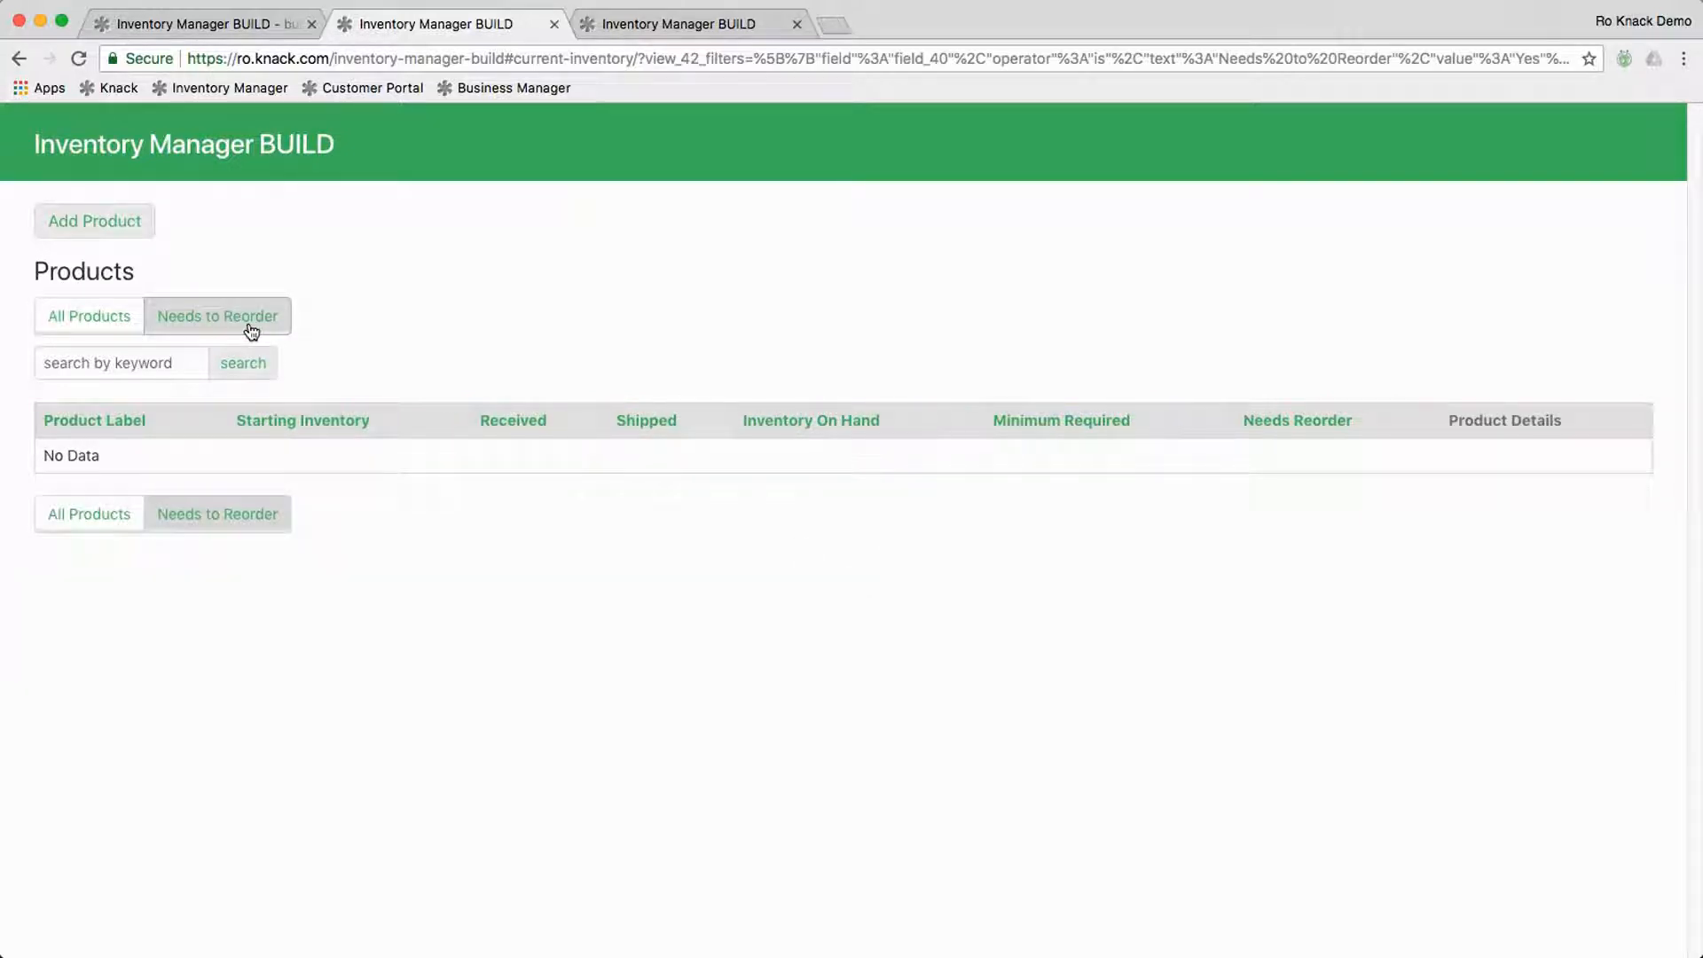
pyautogui.click(99, 321)
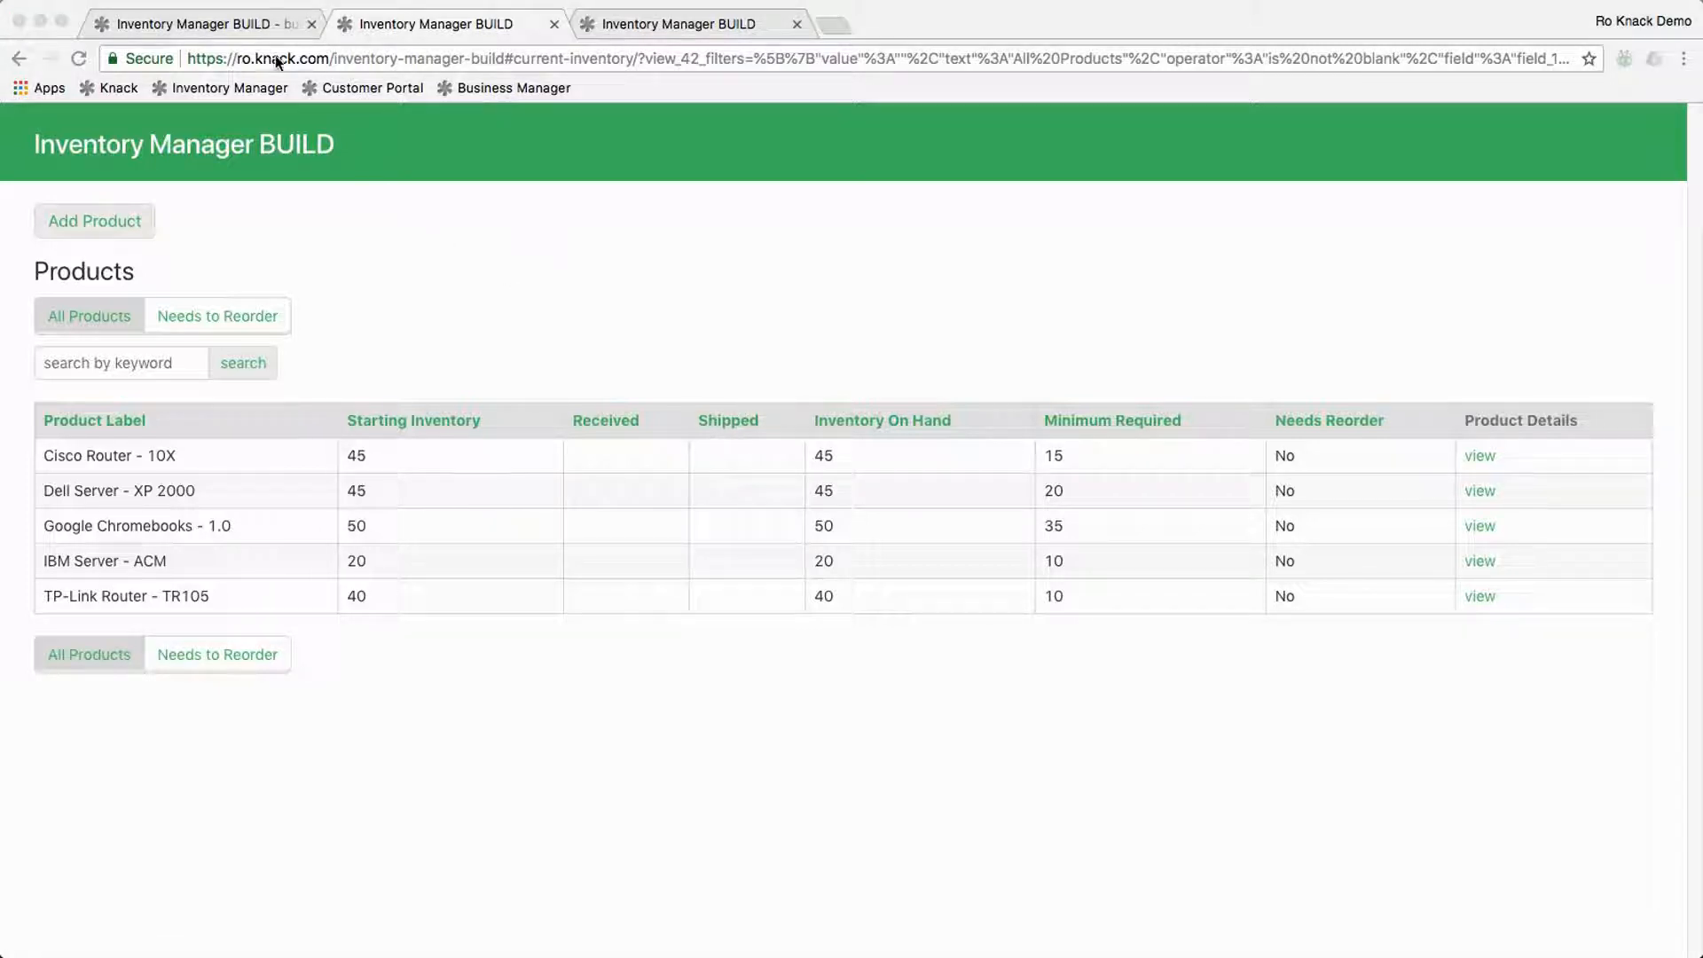
pyautogui.click(237, 29)
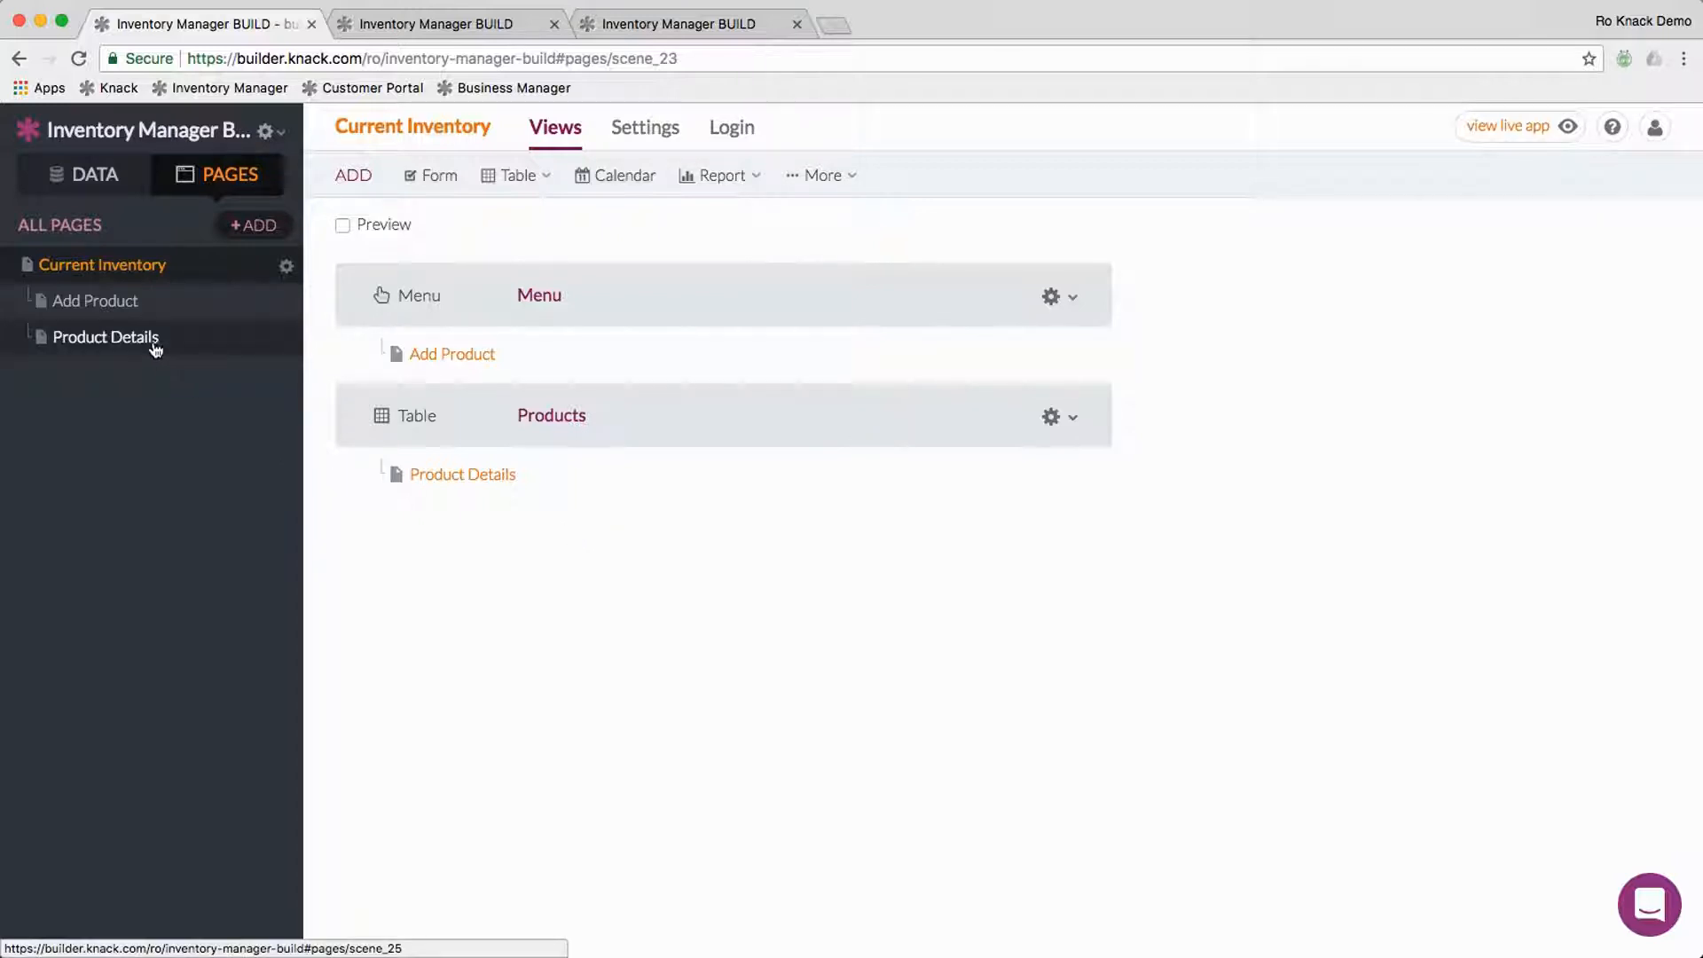
# Step: Open the builder's Product Details page, examine the Acme Laptops page's action links in the Inventory Manager DEMO app, and return to the builder
pyautogui.click(105, 337)
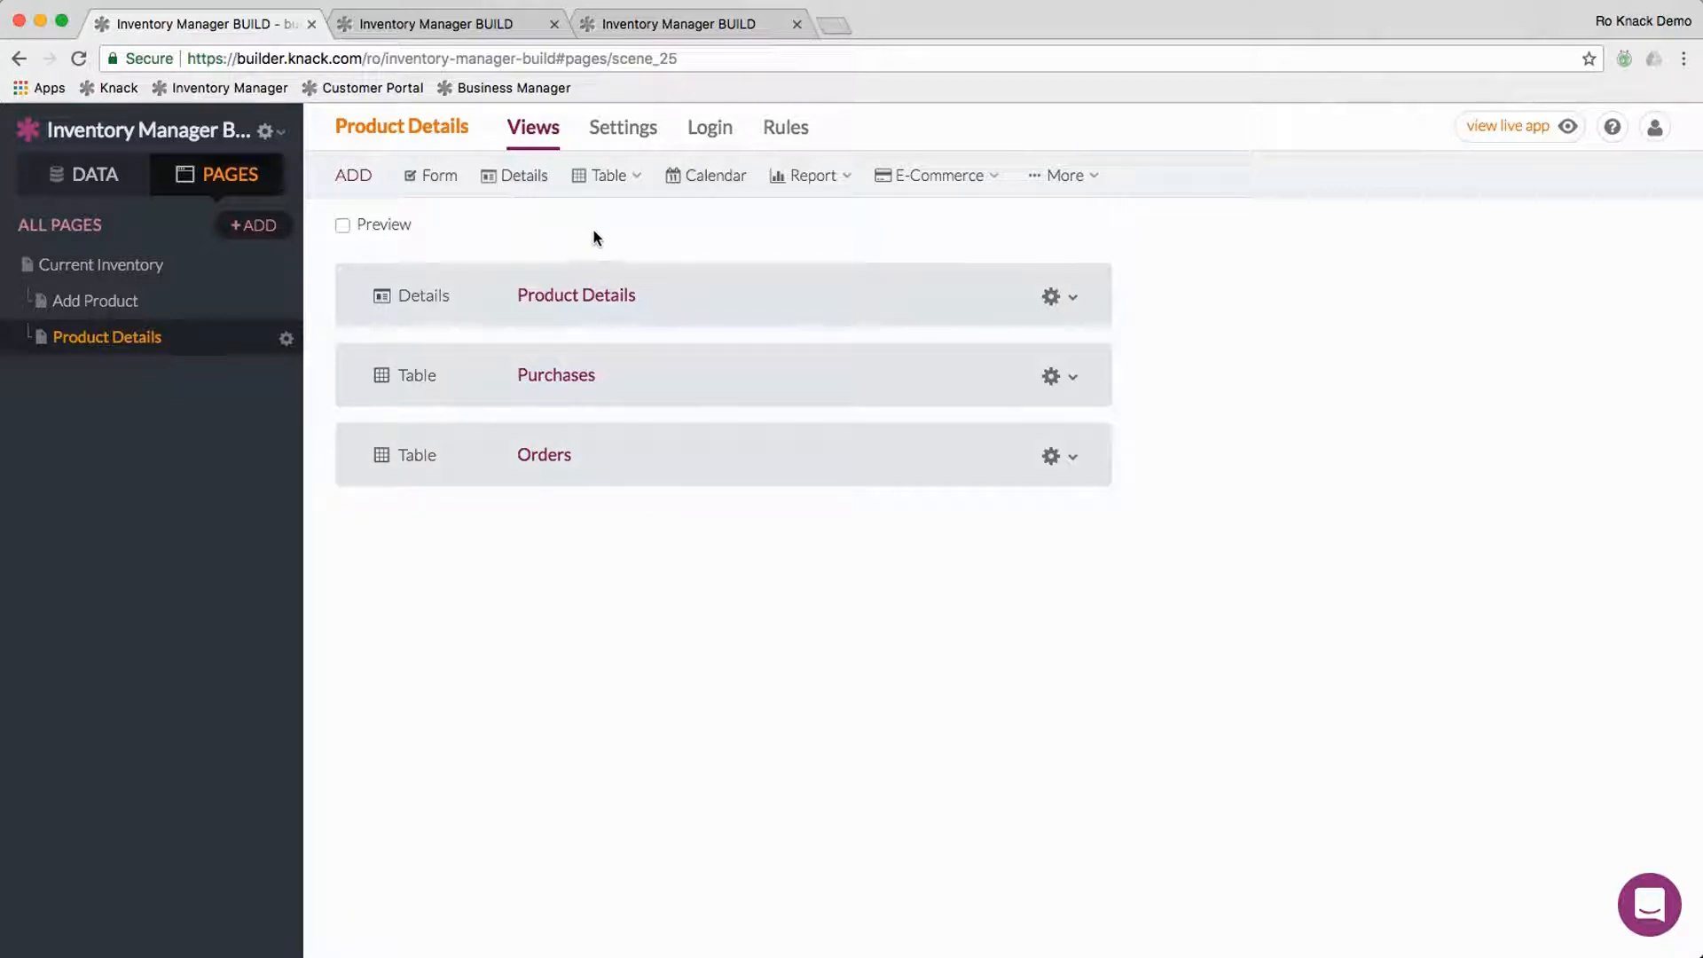
pyautogui.hotkey('ctrl', 'Up')
pyautogui.click(430, 398)
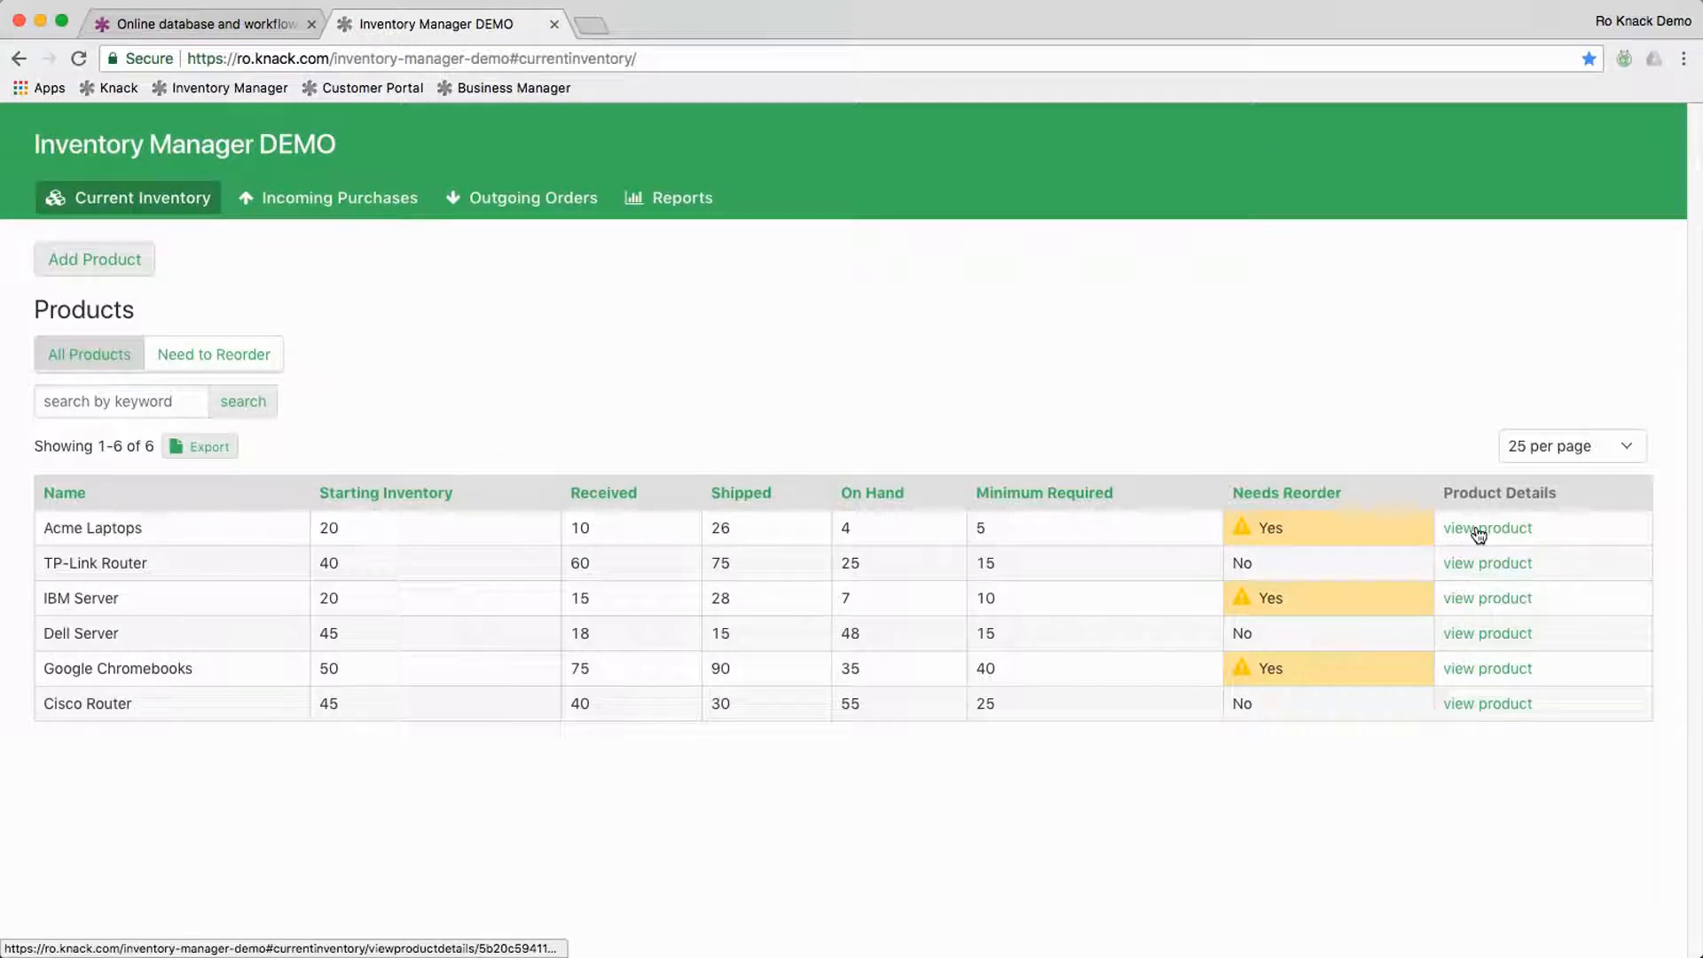
pyautogui.click(1479, 529)
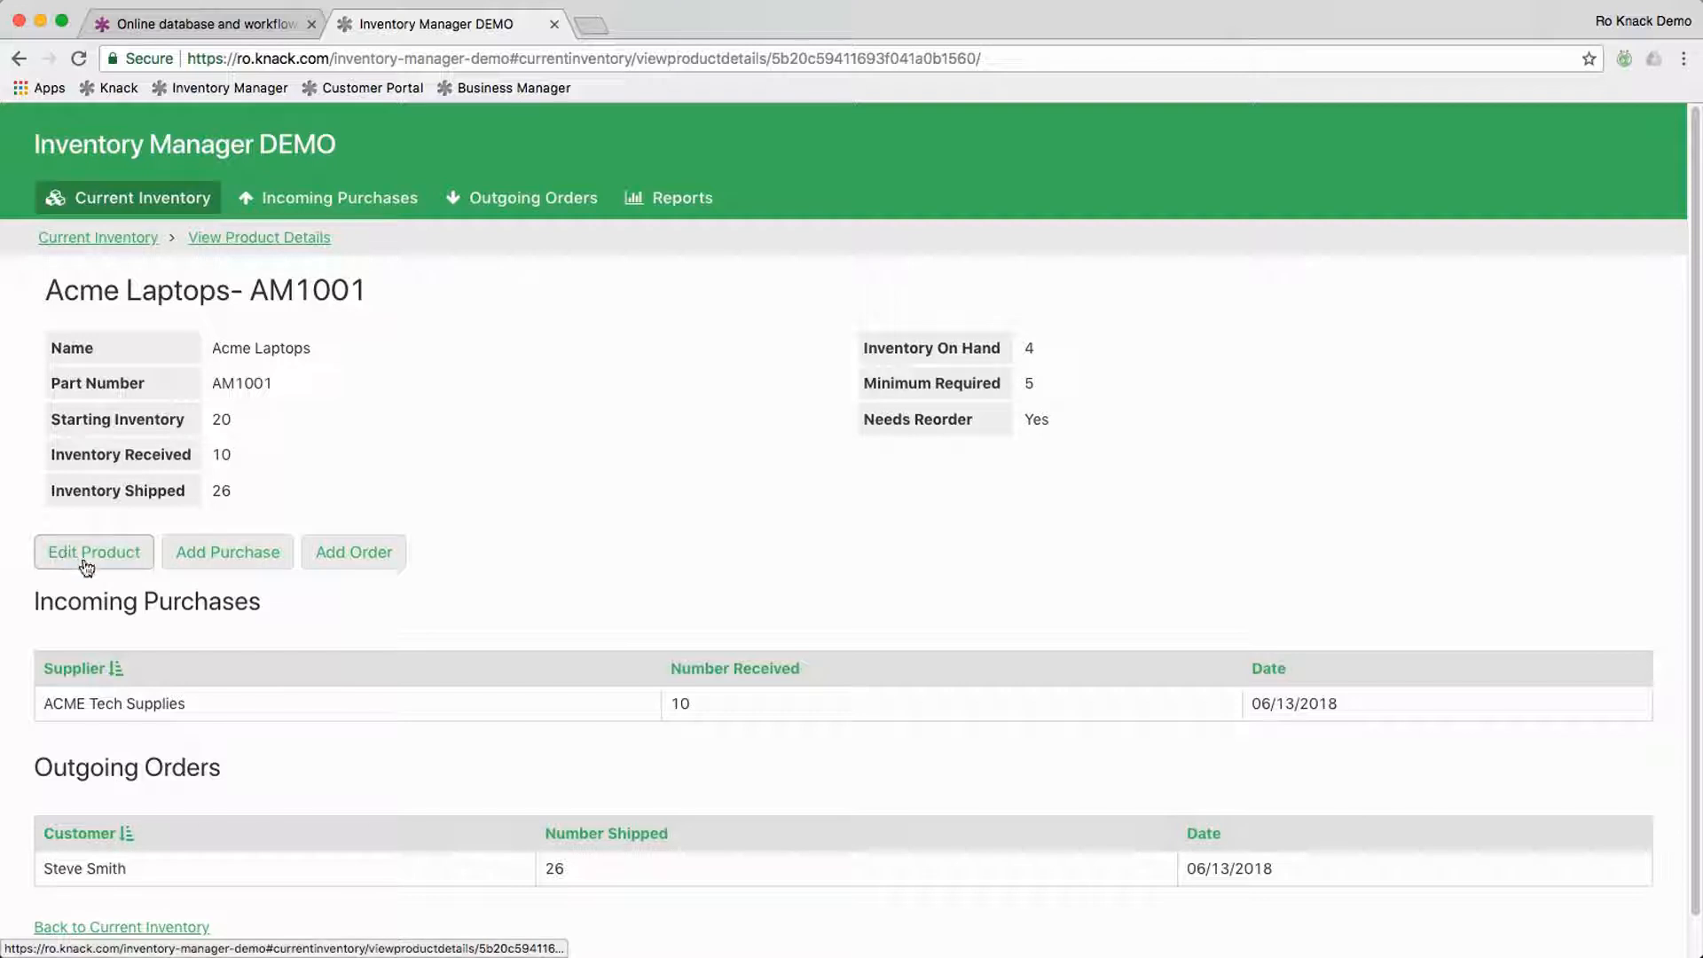
pyautogui.hotkey('ctrl', 'Up')
pyautogui.click(345, 542)
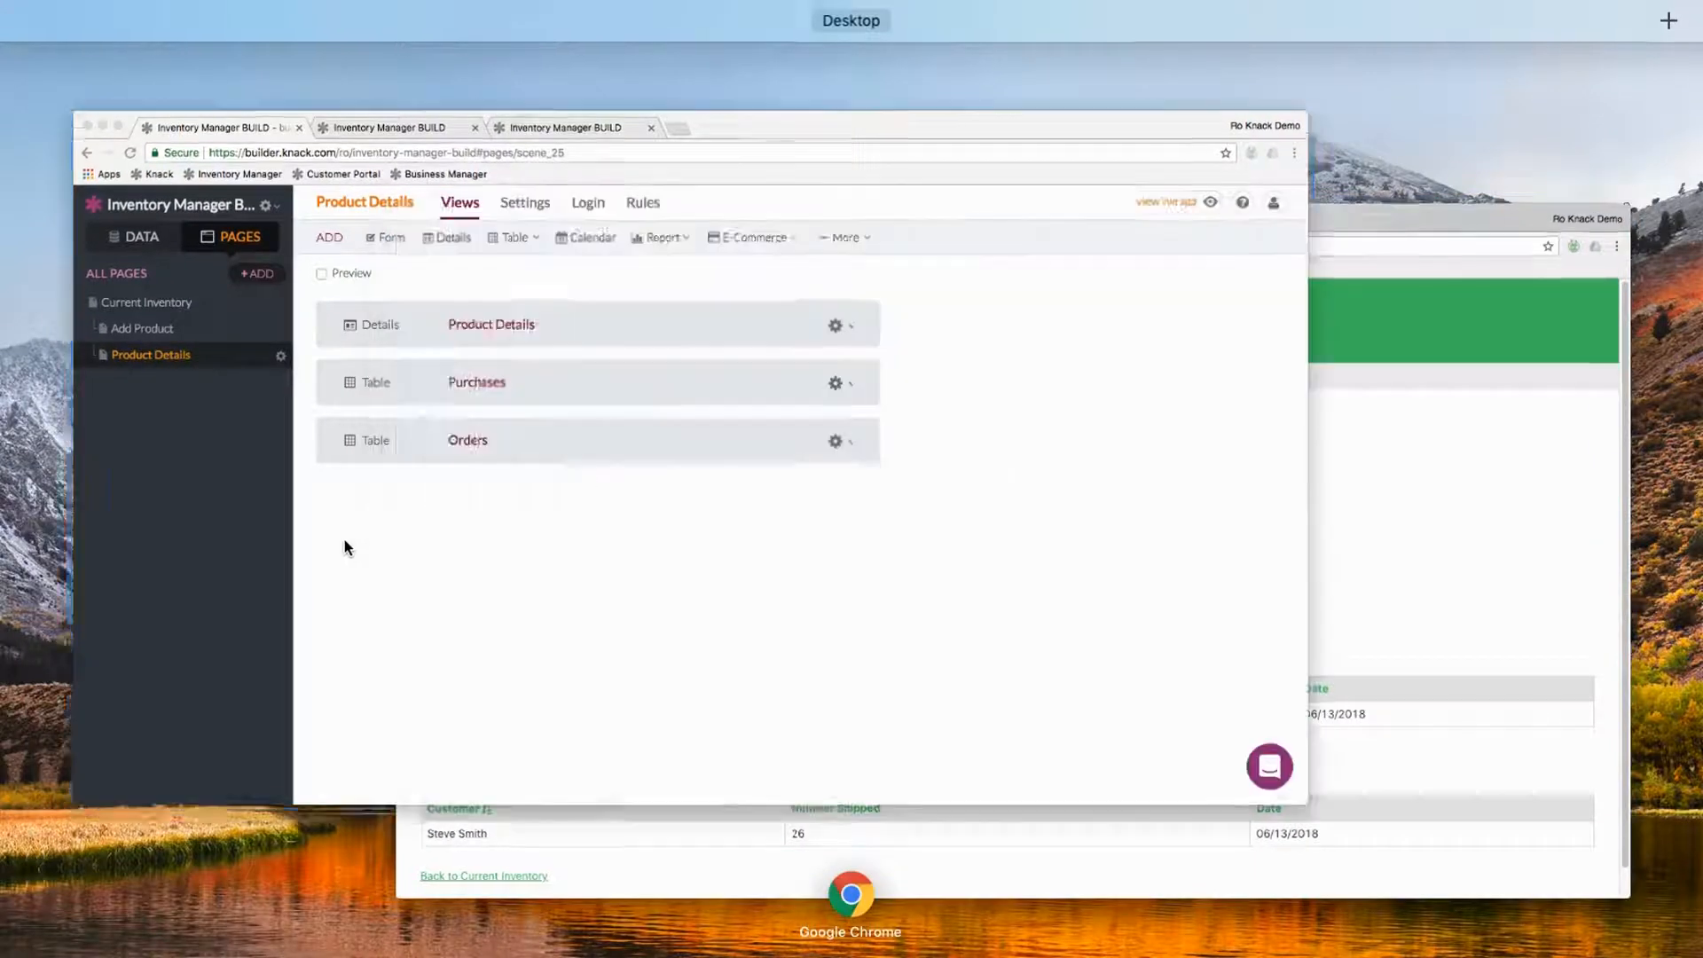
# Step: Add a Menu view to the Product Details page and place it between the Product Details and Purchases views
pyautogui.moveTo(1042, 182)
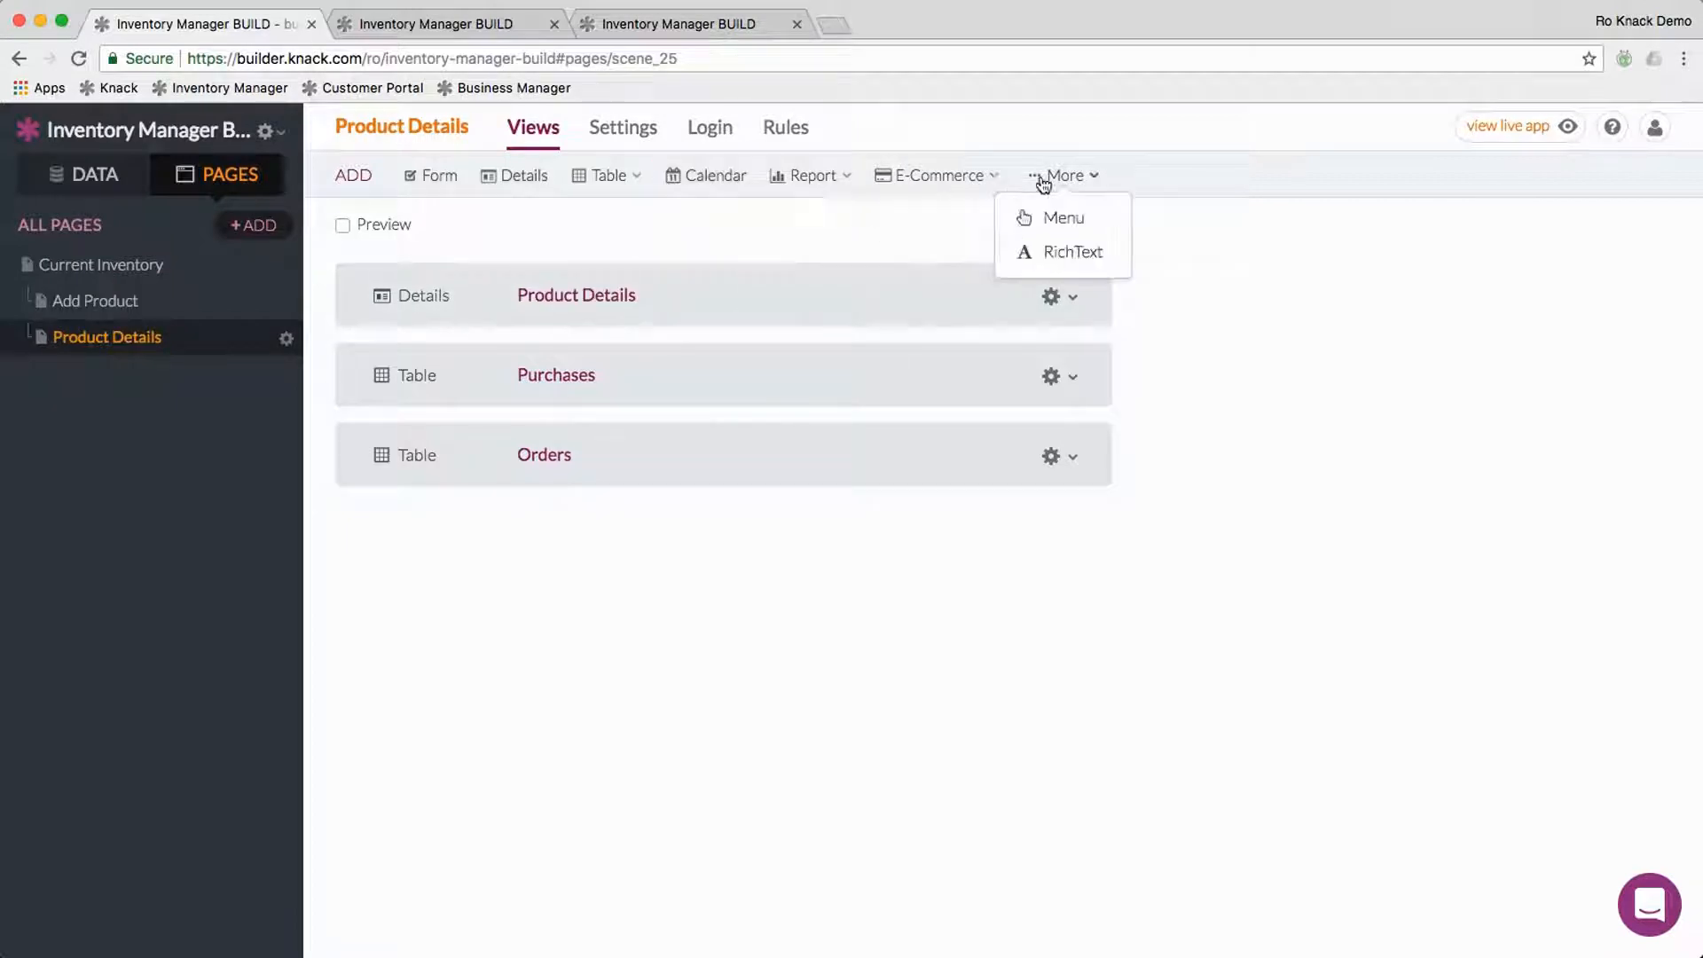
pyautogui.click(1049, 217)
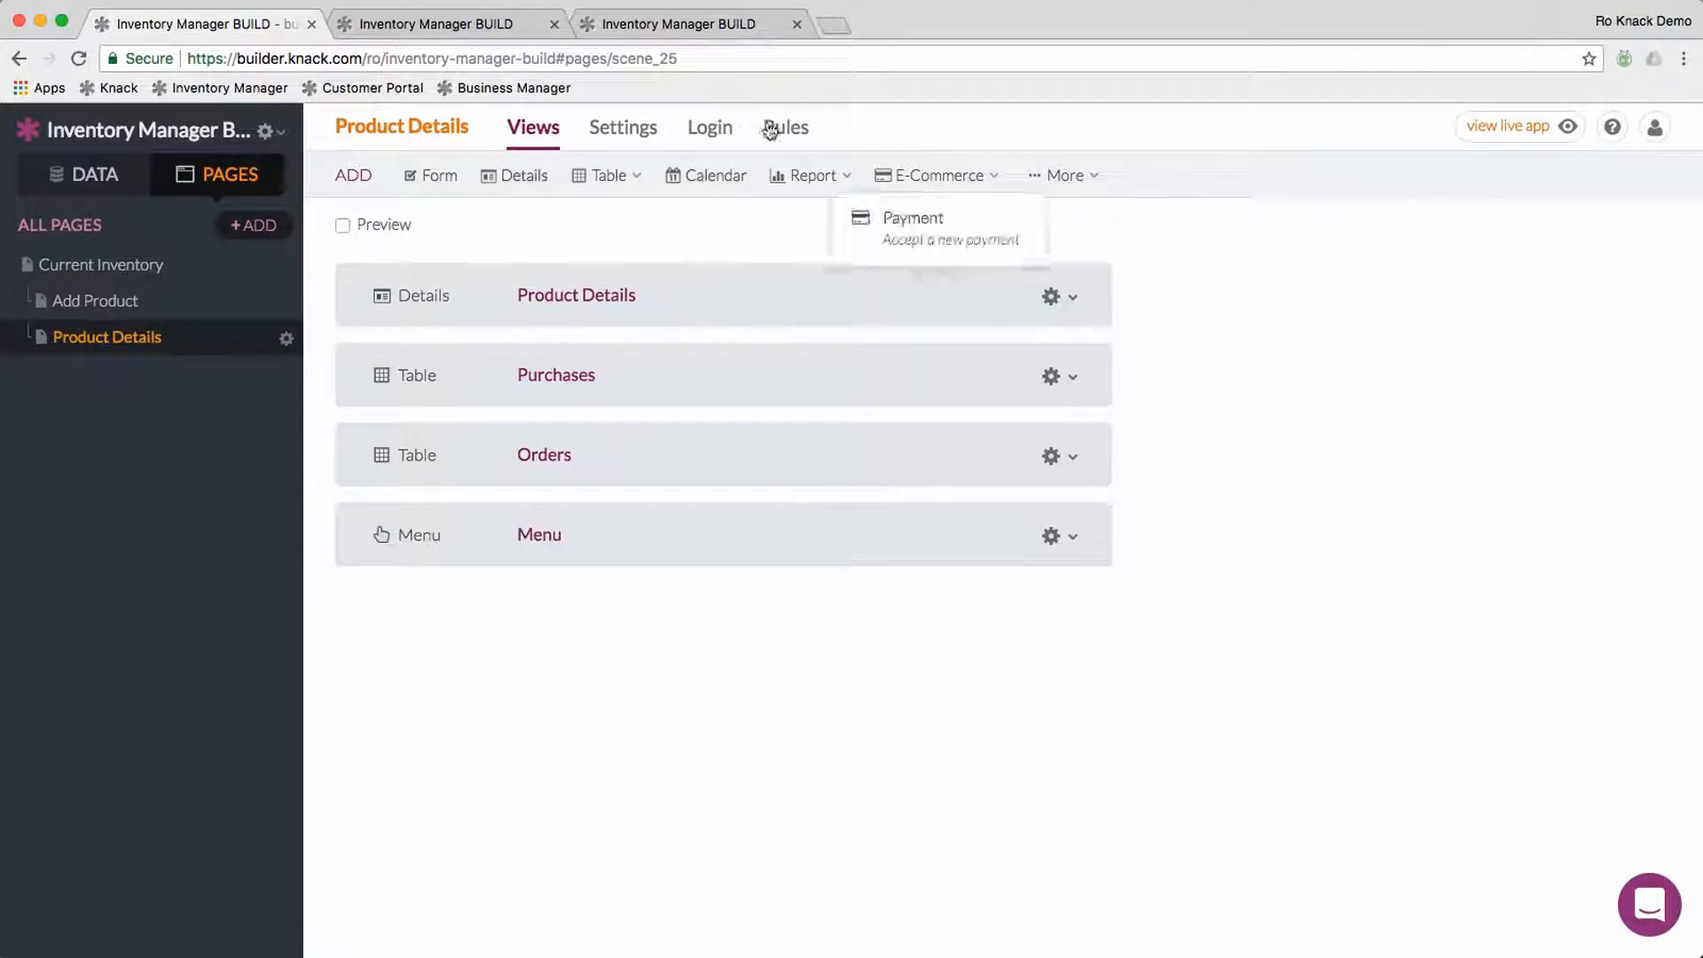
pyautogui.moveTo(603, 537); pyautogui.dragTo(589, 373)
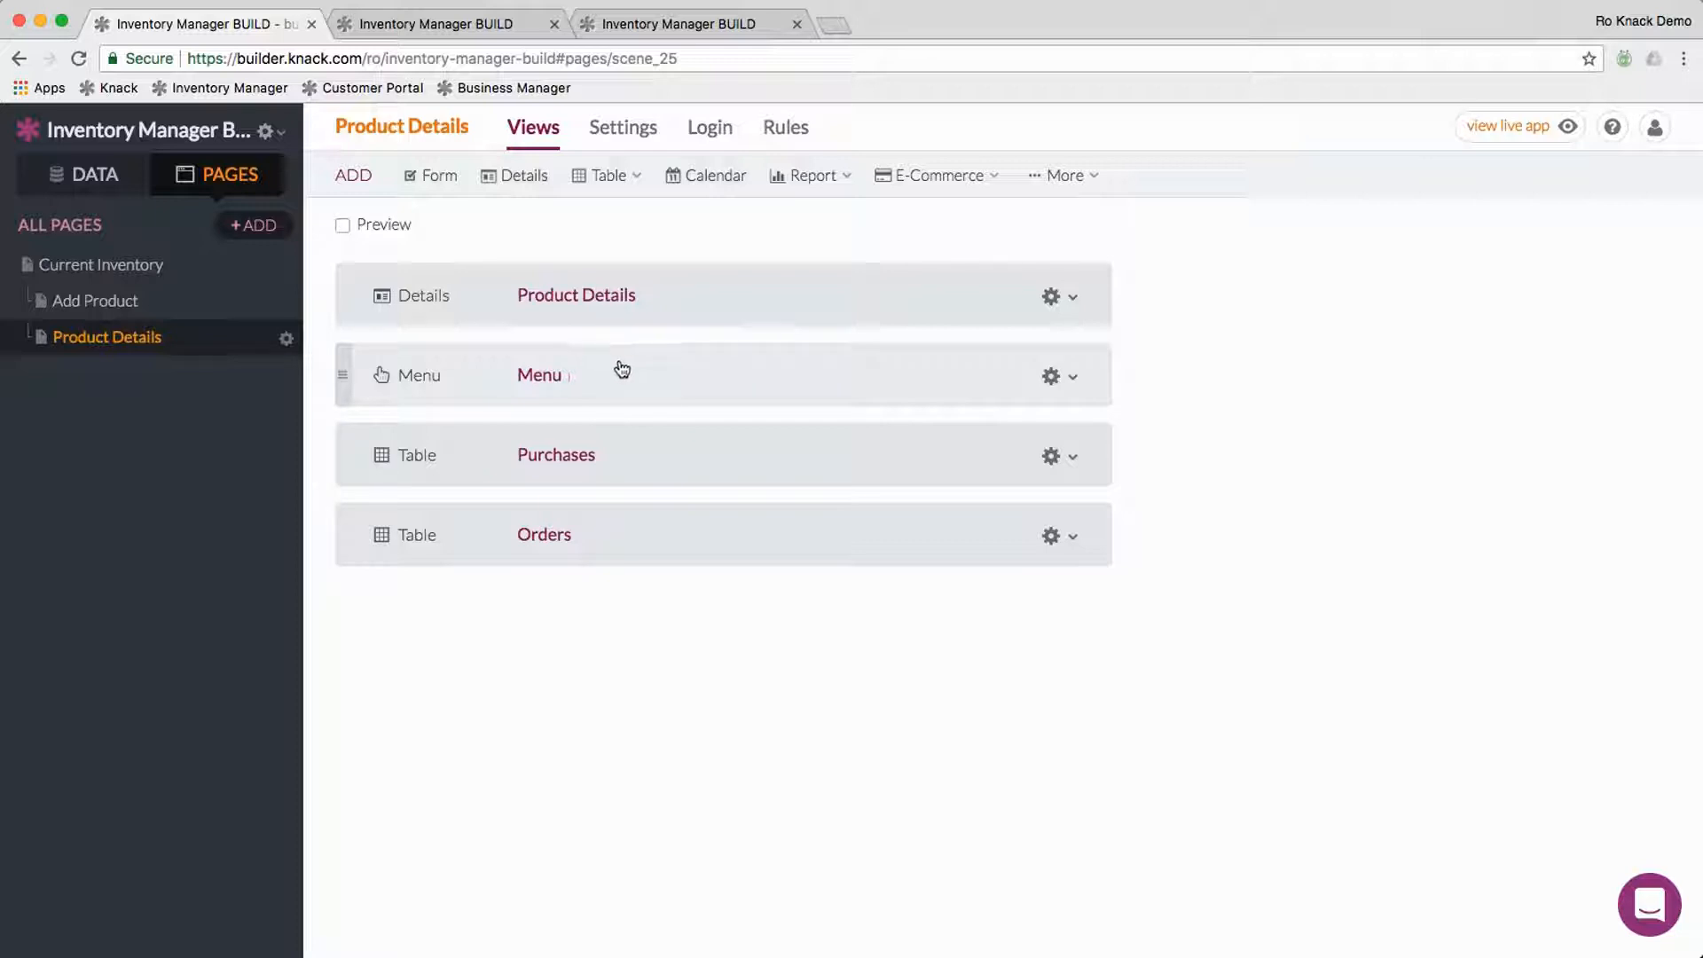
# Step: In the new menu, set up a link to a new page for the Product record with a form to edit the Product
pyautogui.click(946, 380)
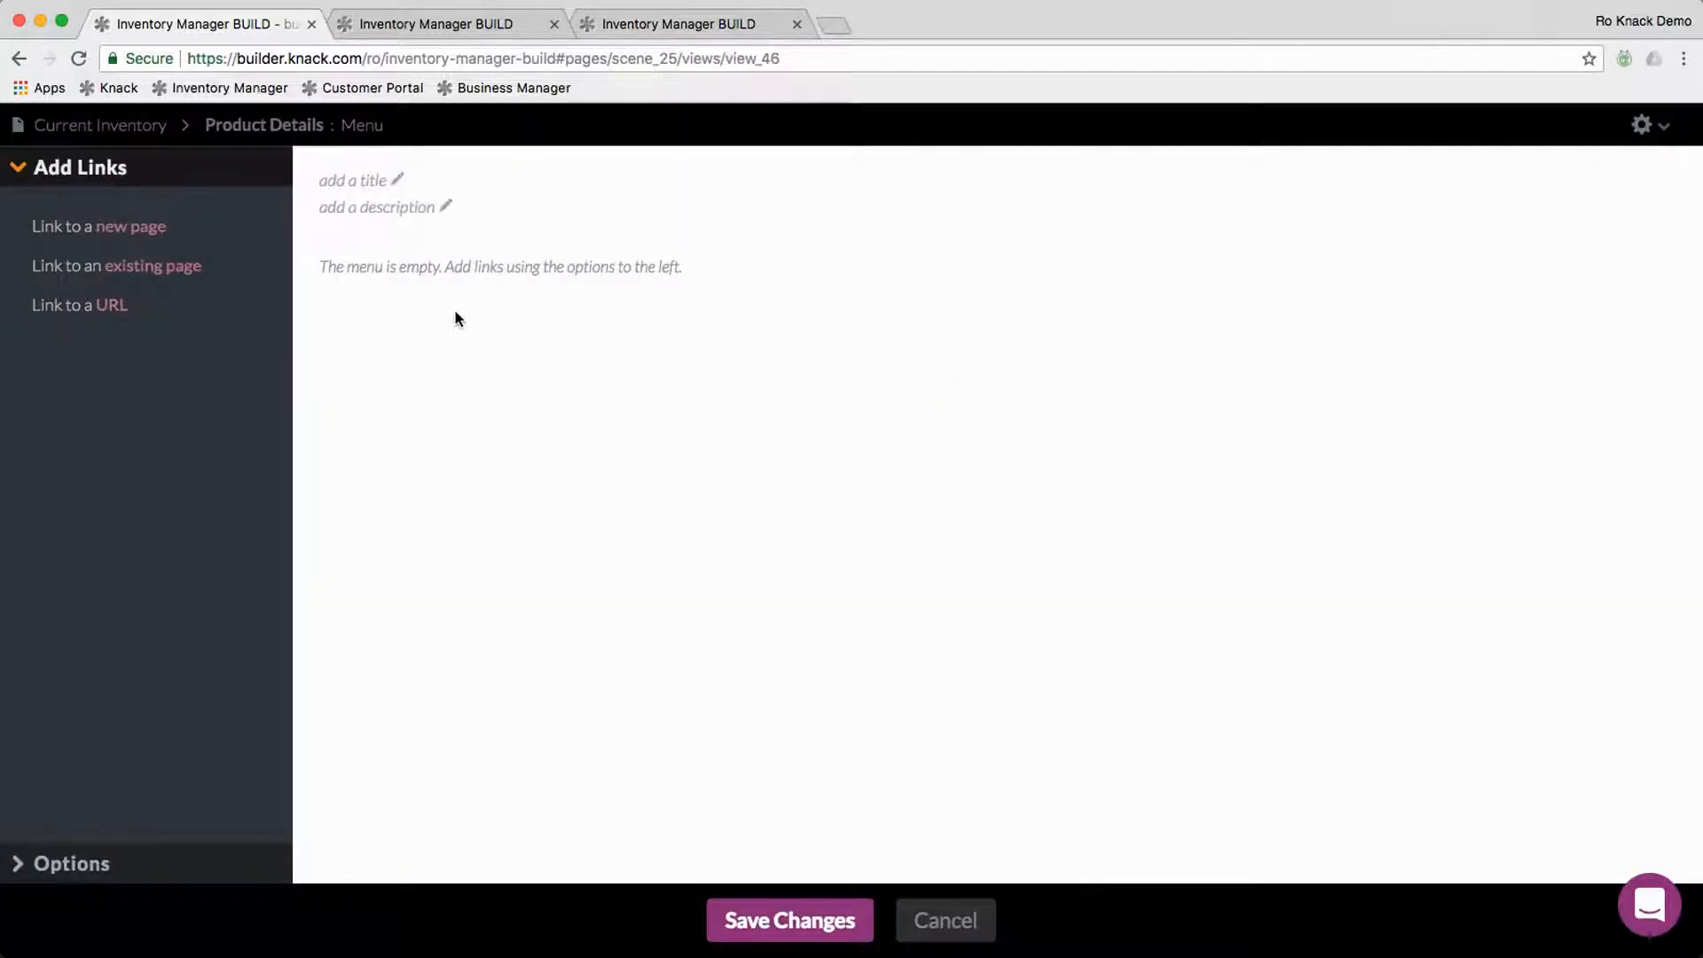
pyautogui.click(149, 233)
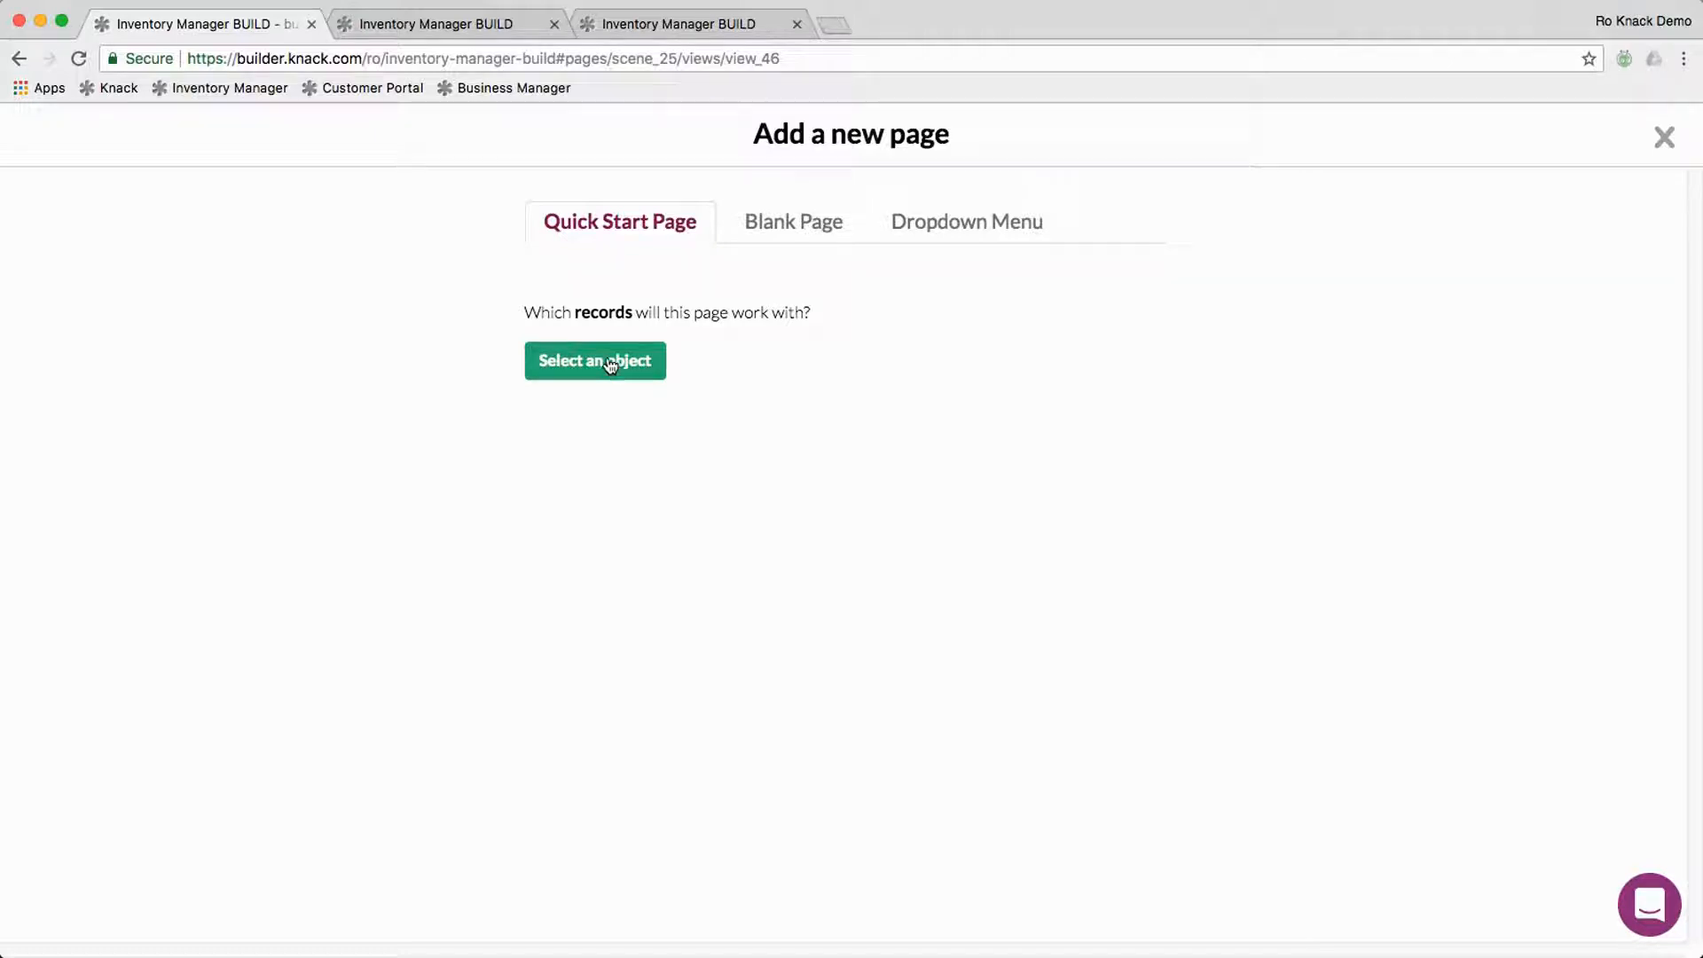
pyautogui.click(600, 360)
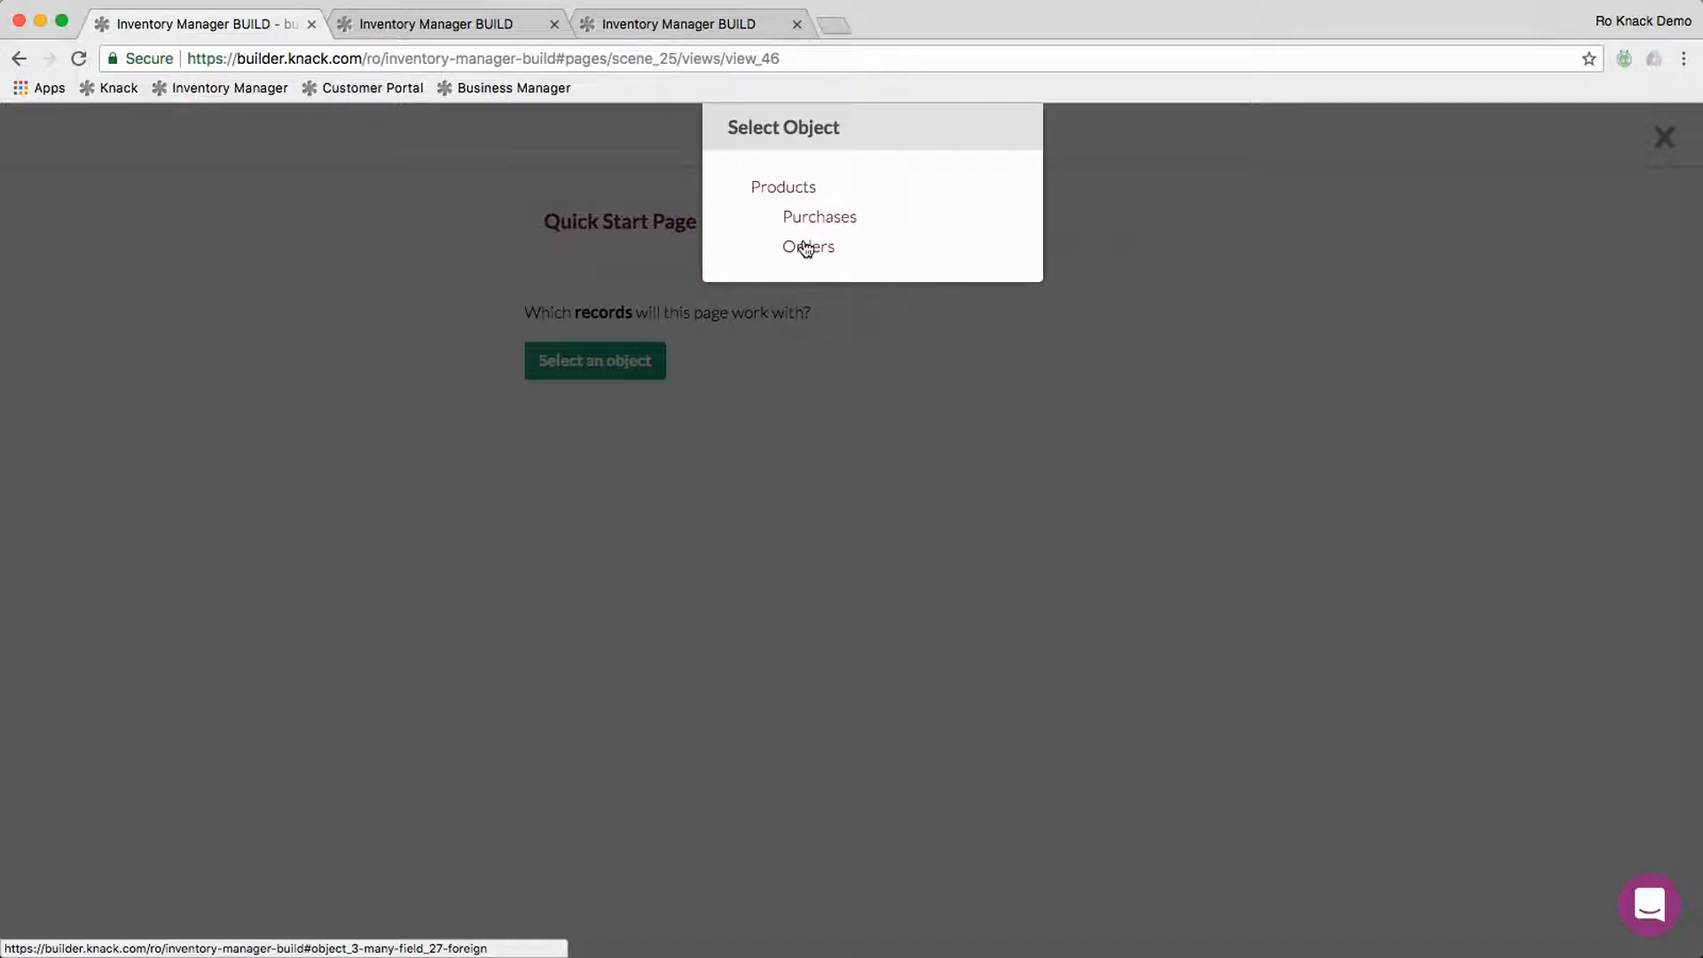
pyautogui.click(796, 188)
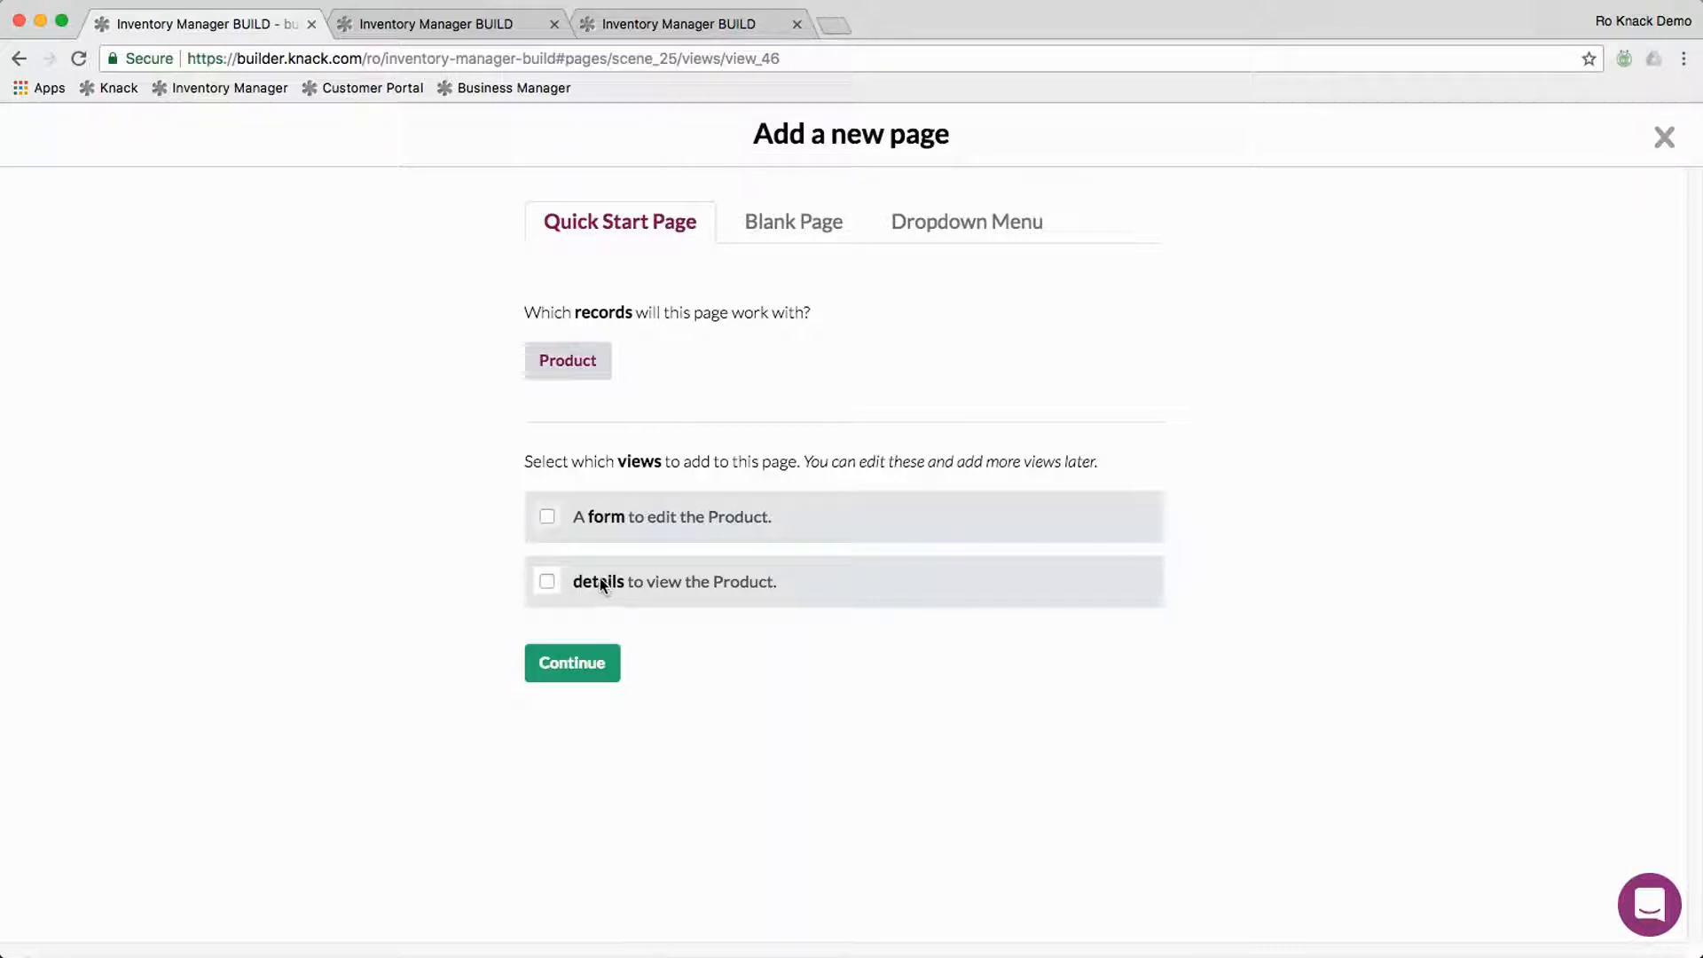
pyautogui.click(548, 518)
pyautogui.click(561, 674)
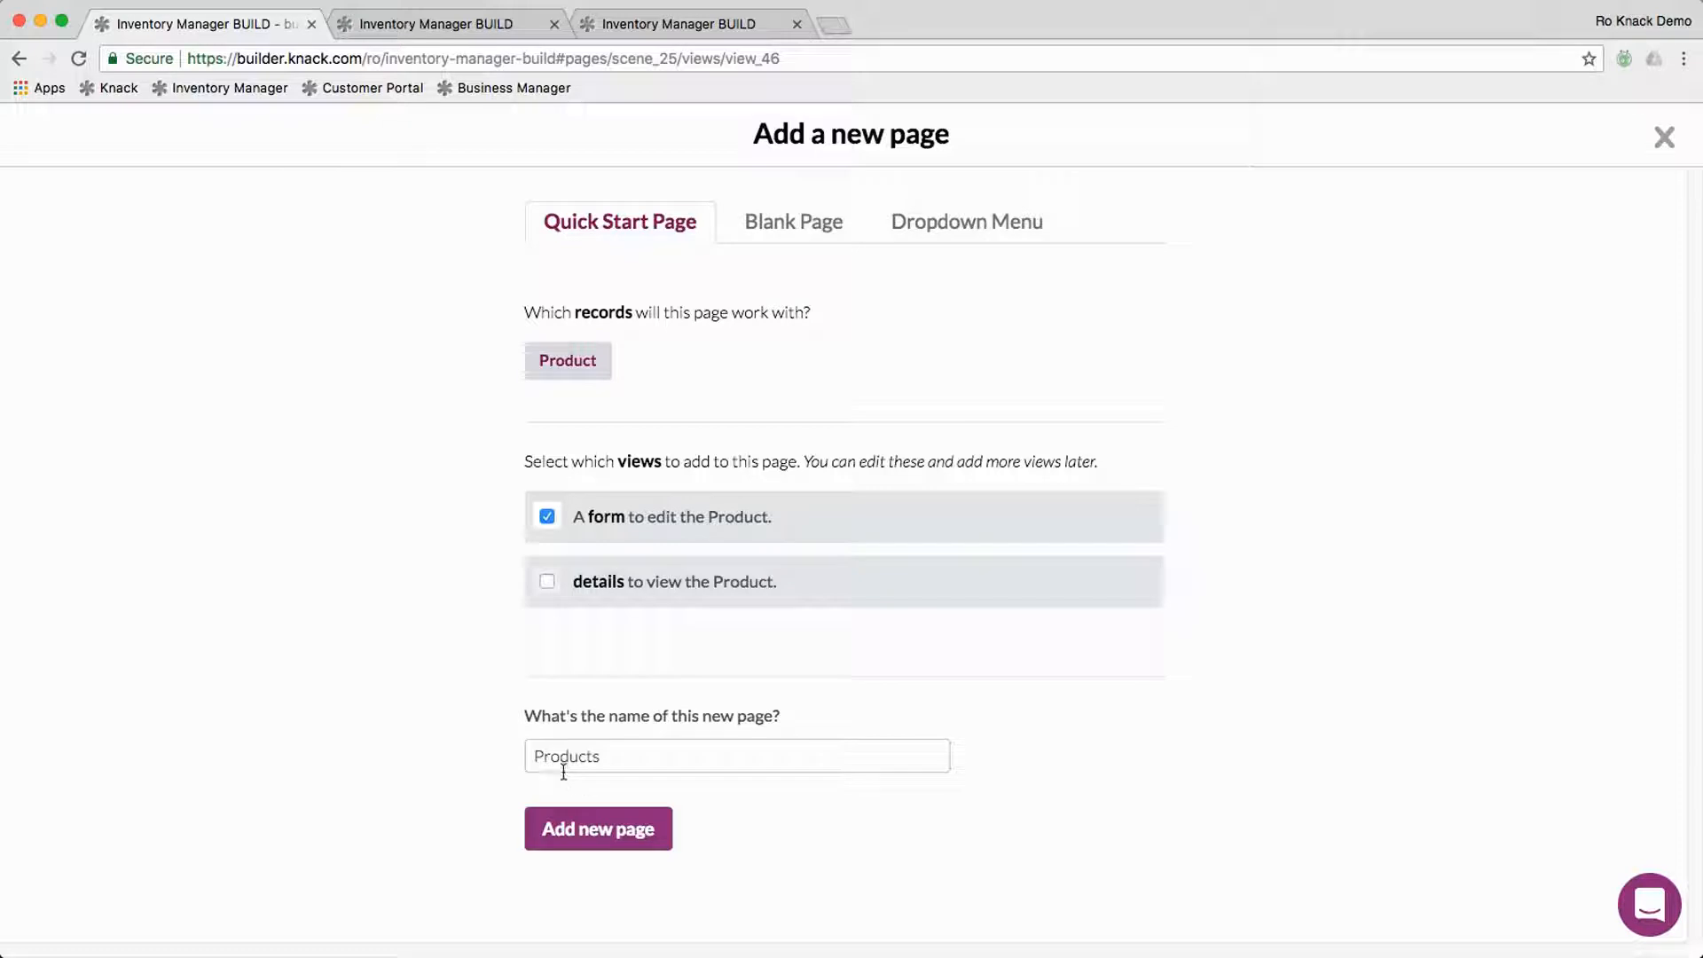
# Step: Name the new page "Edit Product" and add it to the menu
pyautogui.click(532, 760)
pyautogui.write('Edit')
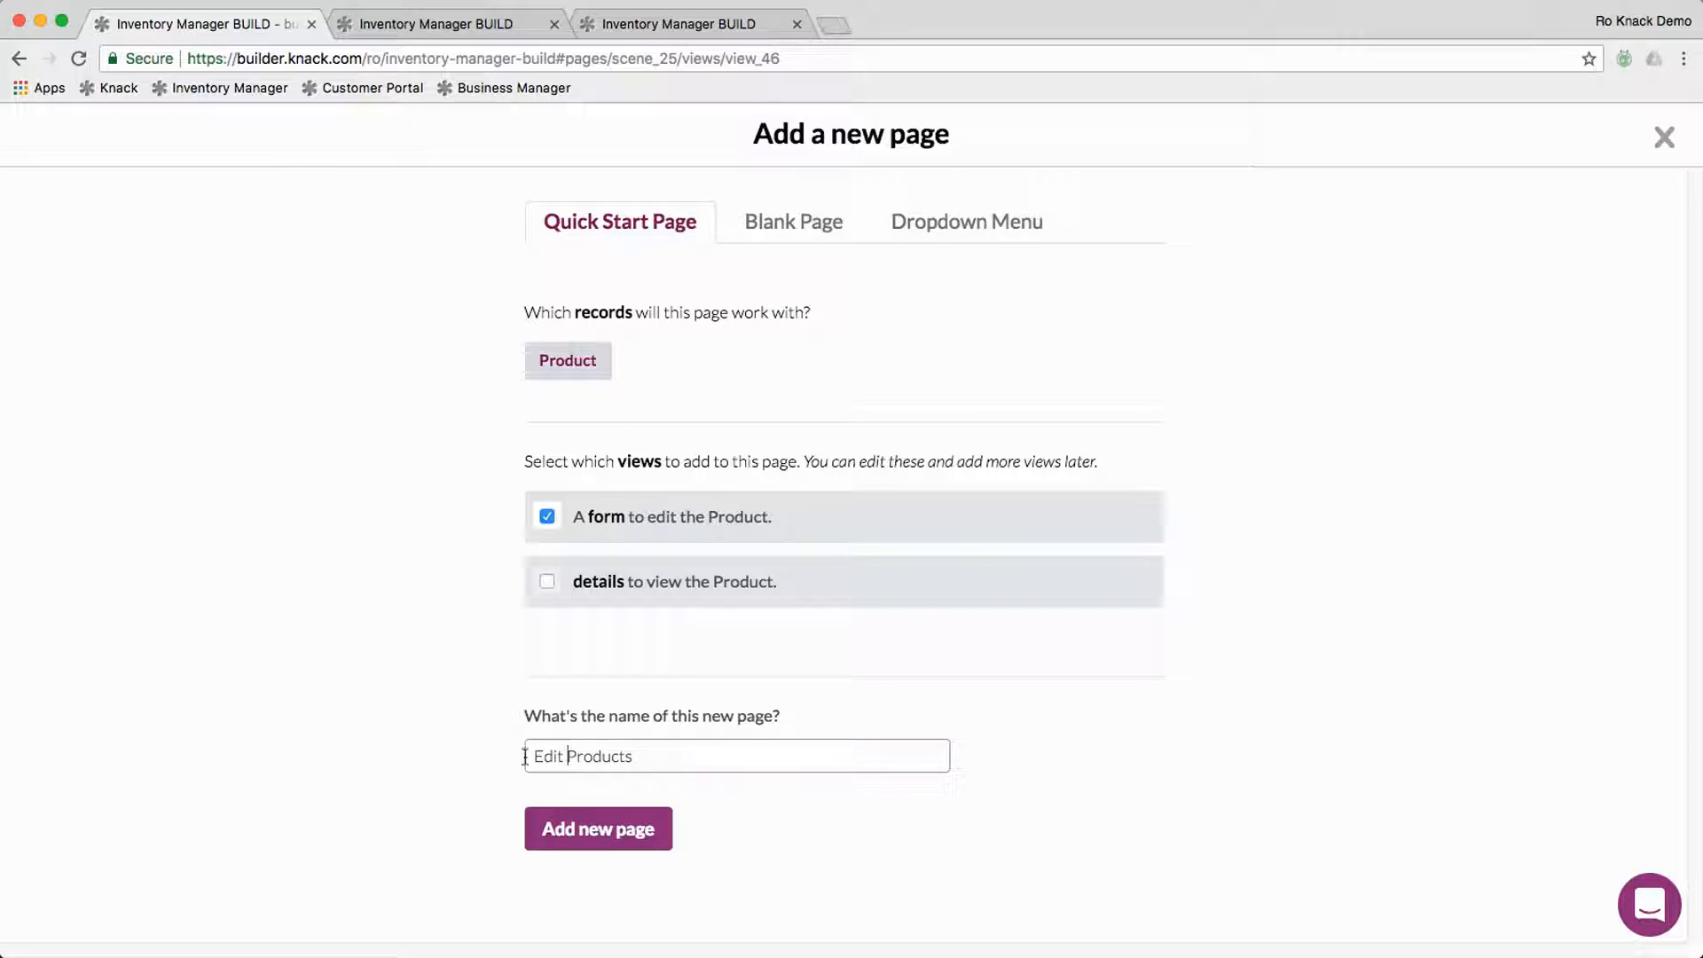
pyautogui.click(731, 761)
pyautogui.press('BackSpace')
pyautogui.click(611, 839)
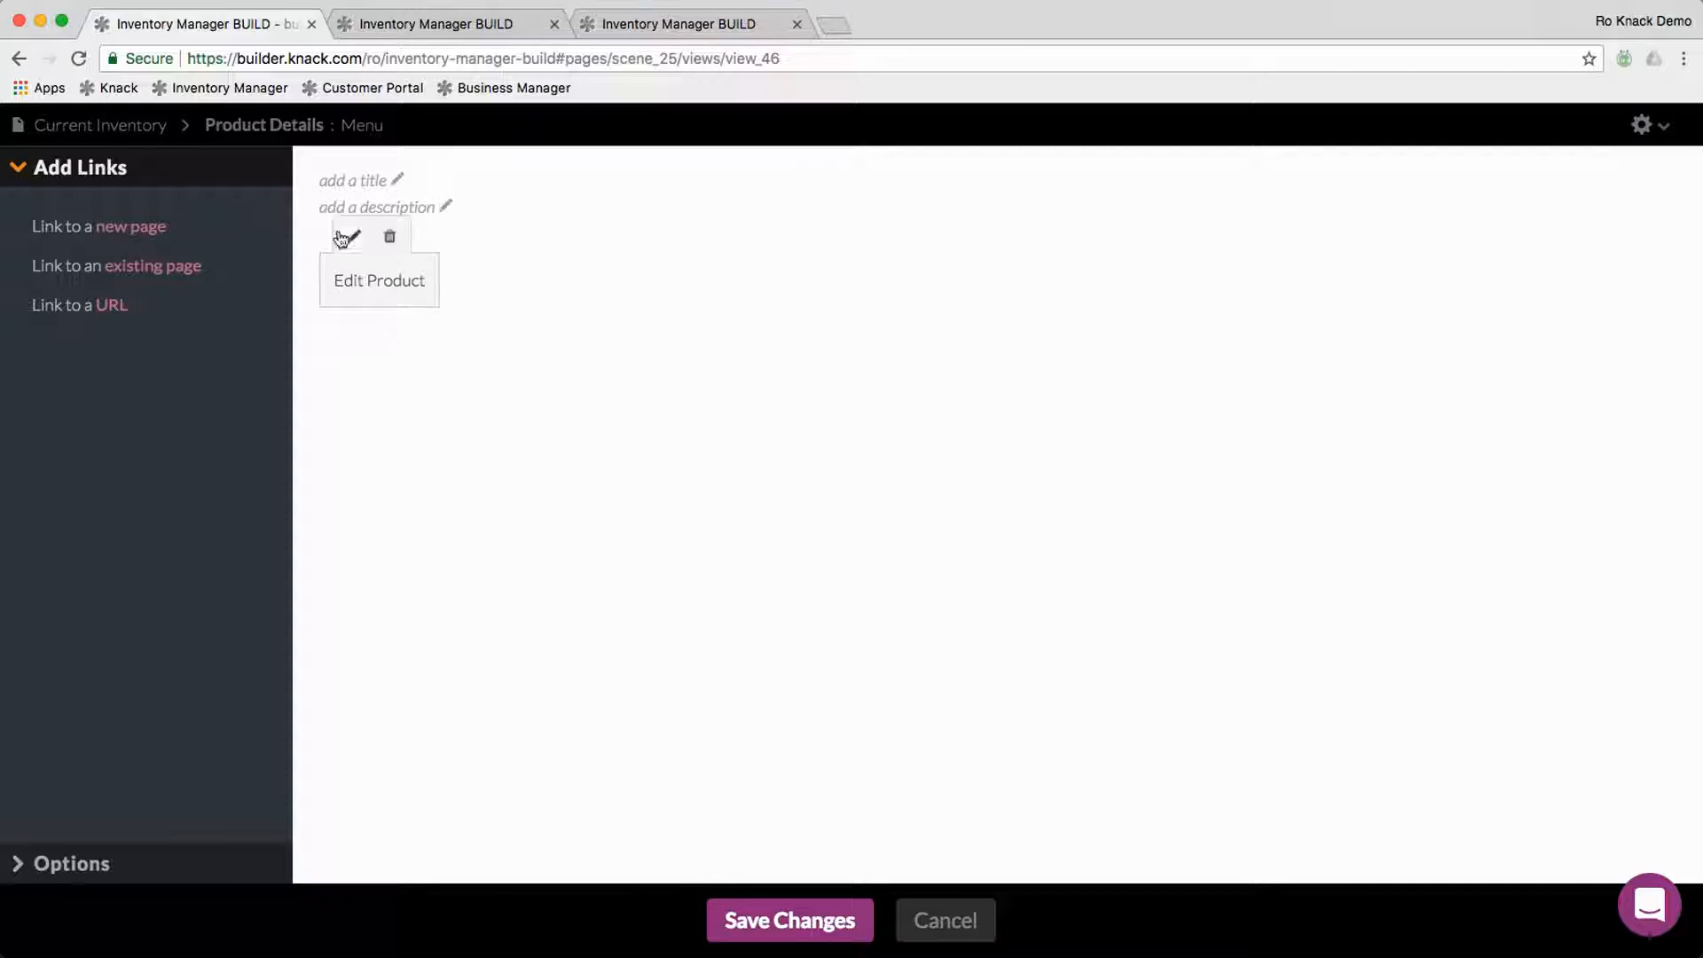
# Step: Add a menu link to a new "Add Purchase" page for Purchases connected to the Products, containing only a form to add a new Purchase
pyautogui.click(155, 229)
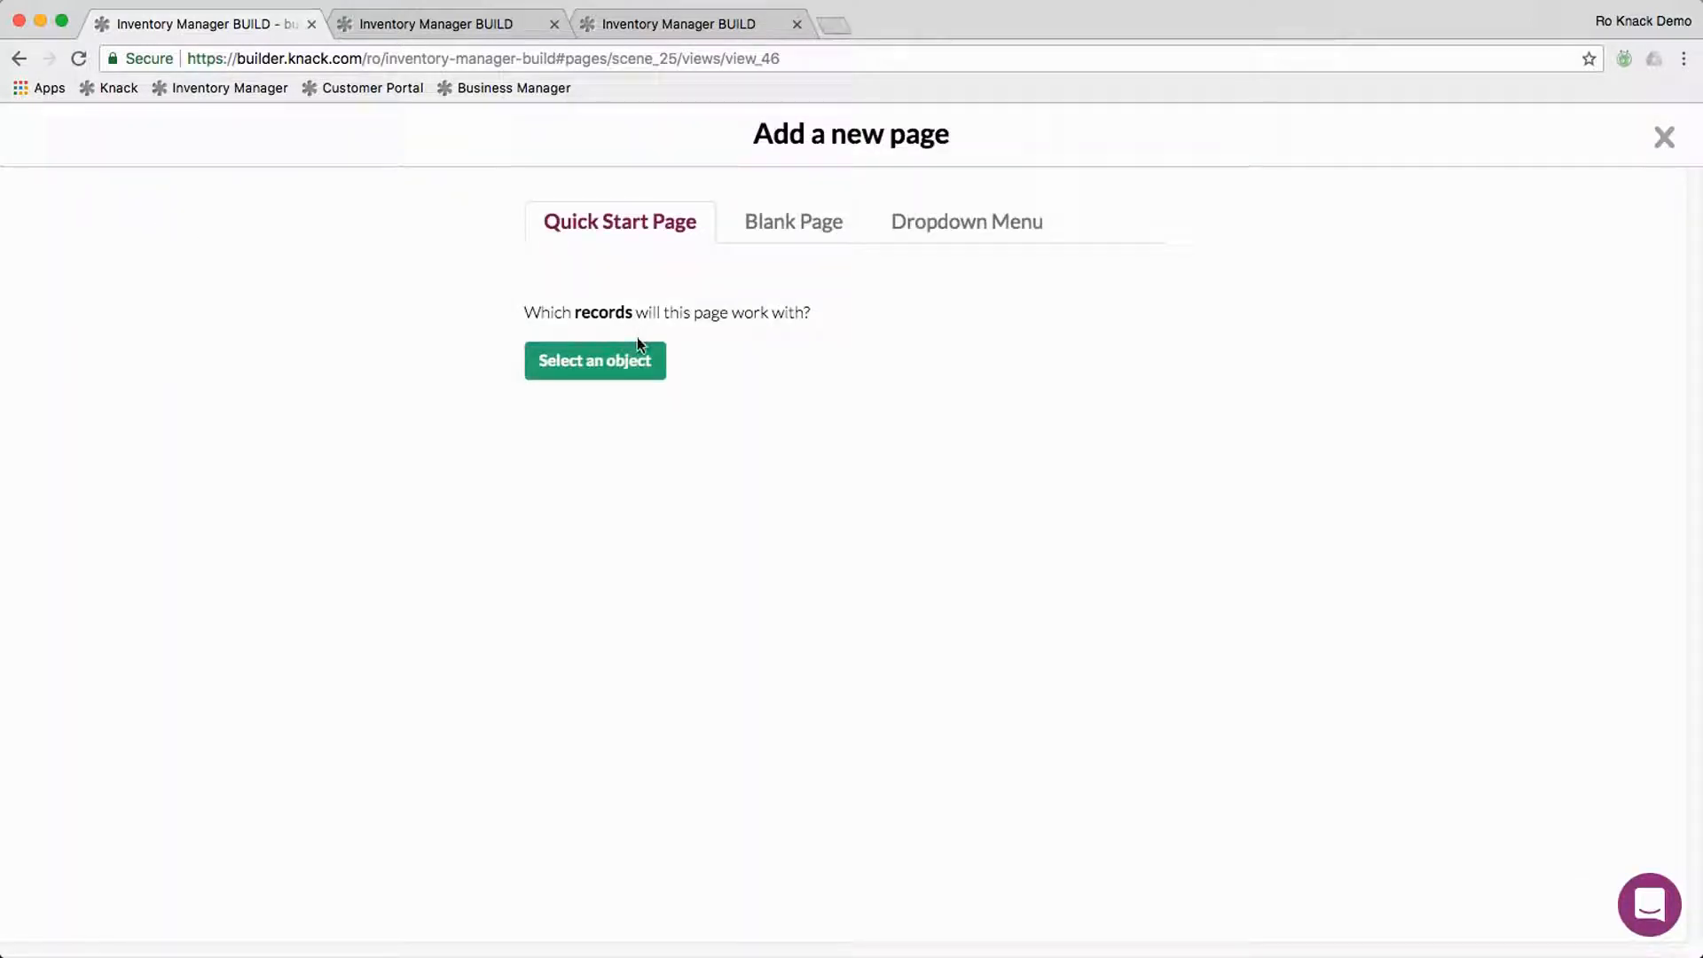
pyautogui.click(607, 373)
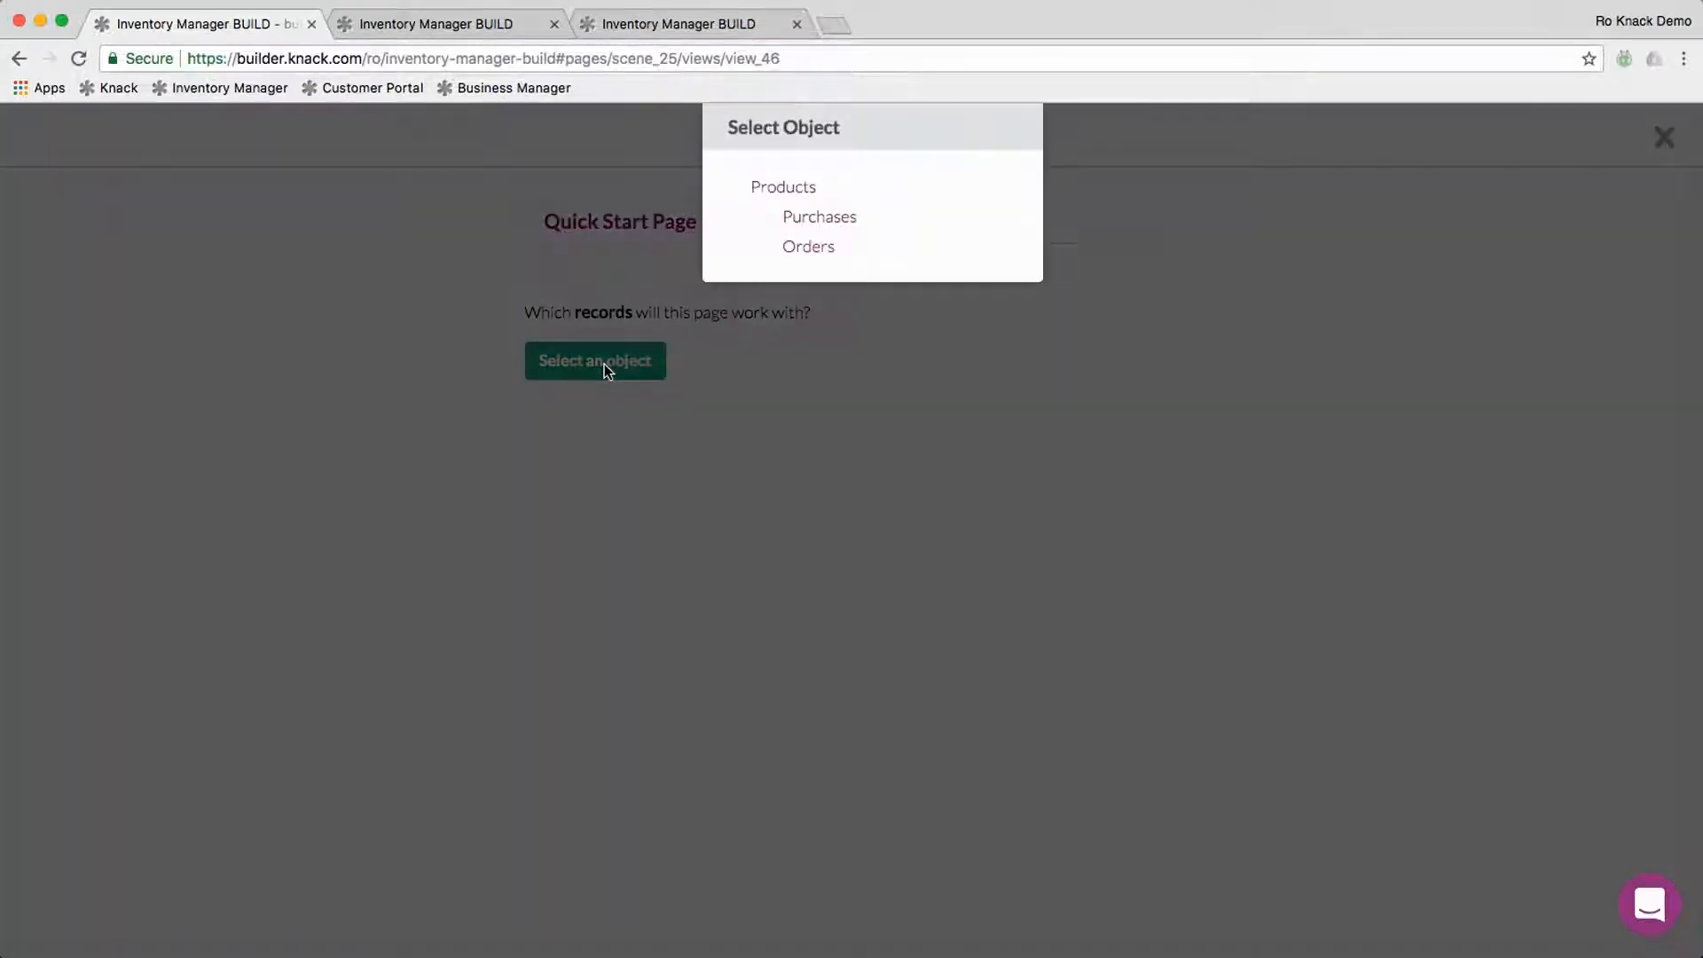
pyautogui.click(832, 219)
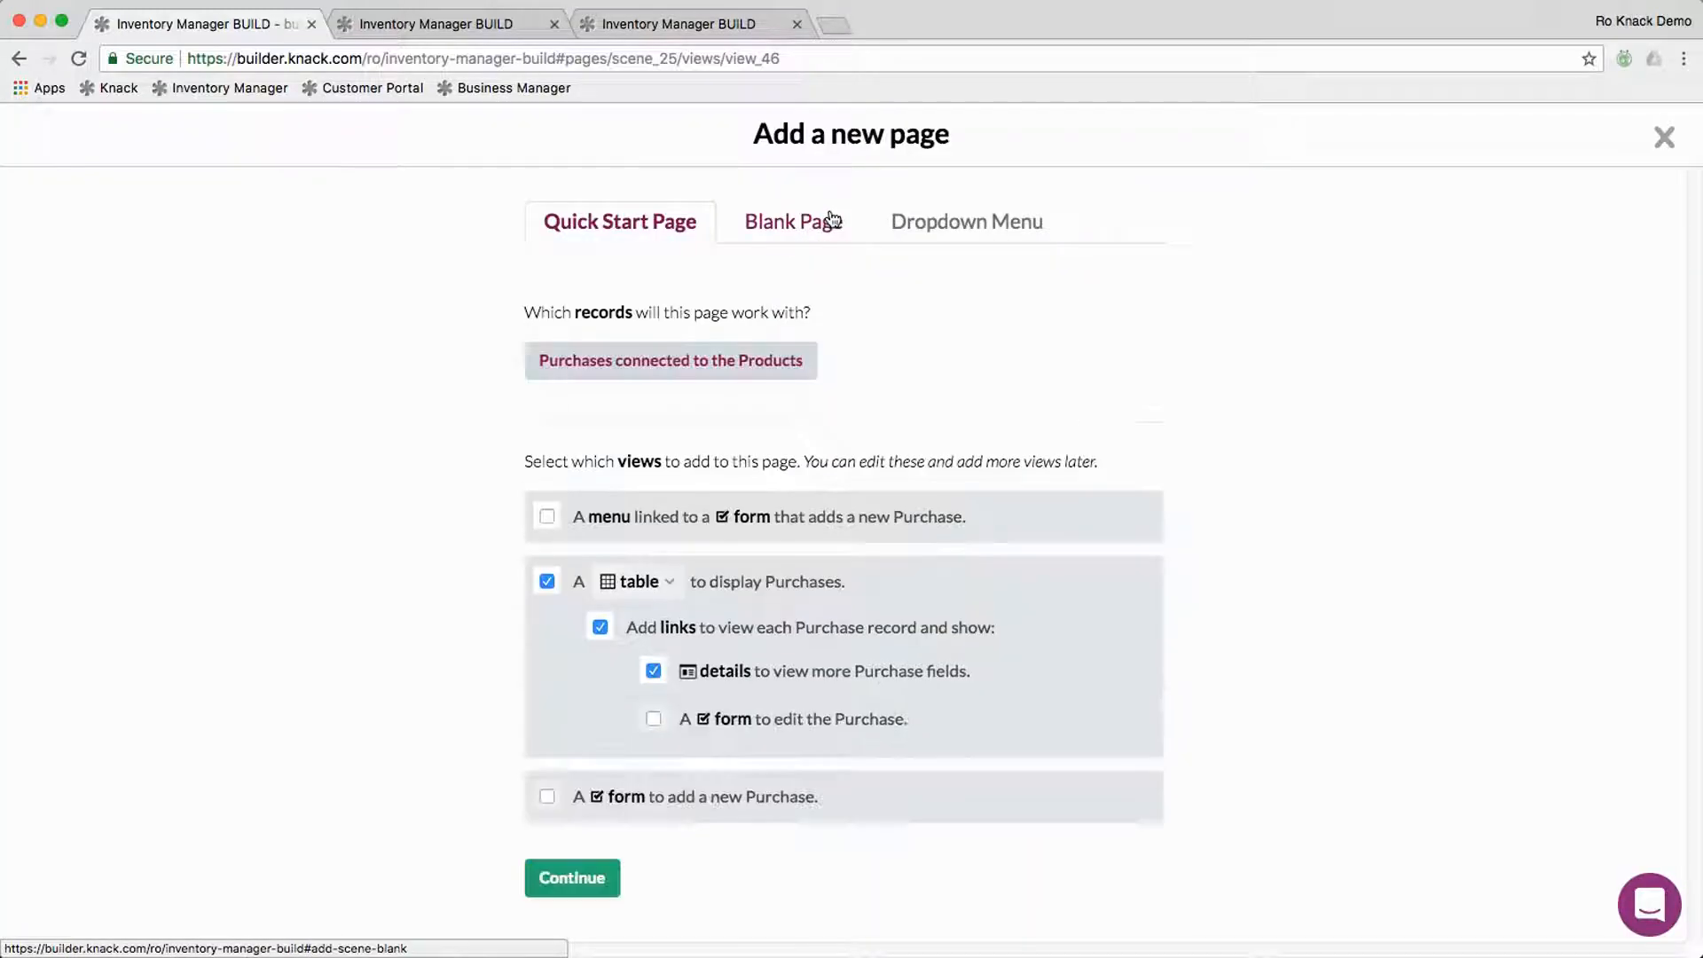
pyautogui.click(548, 584)
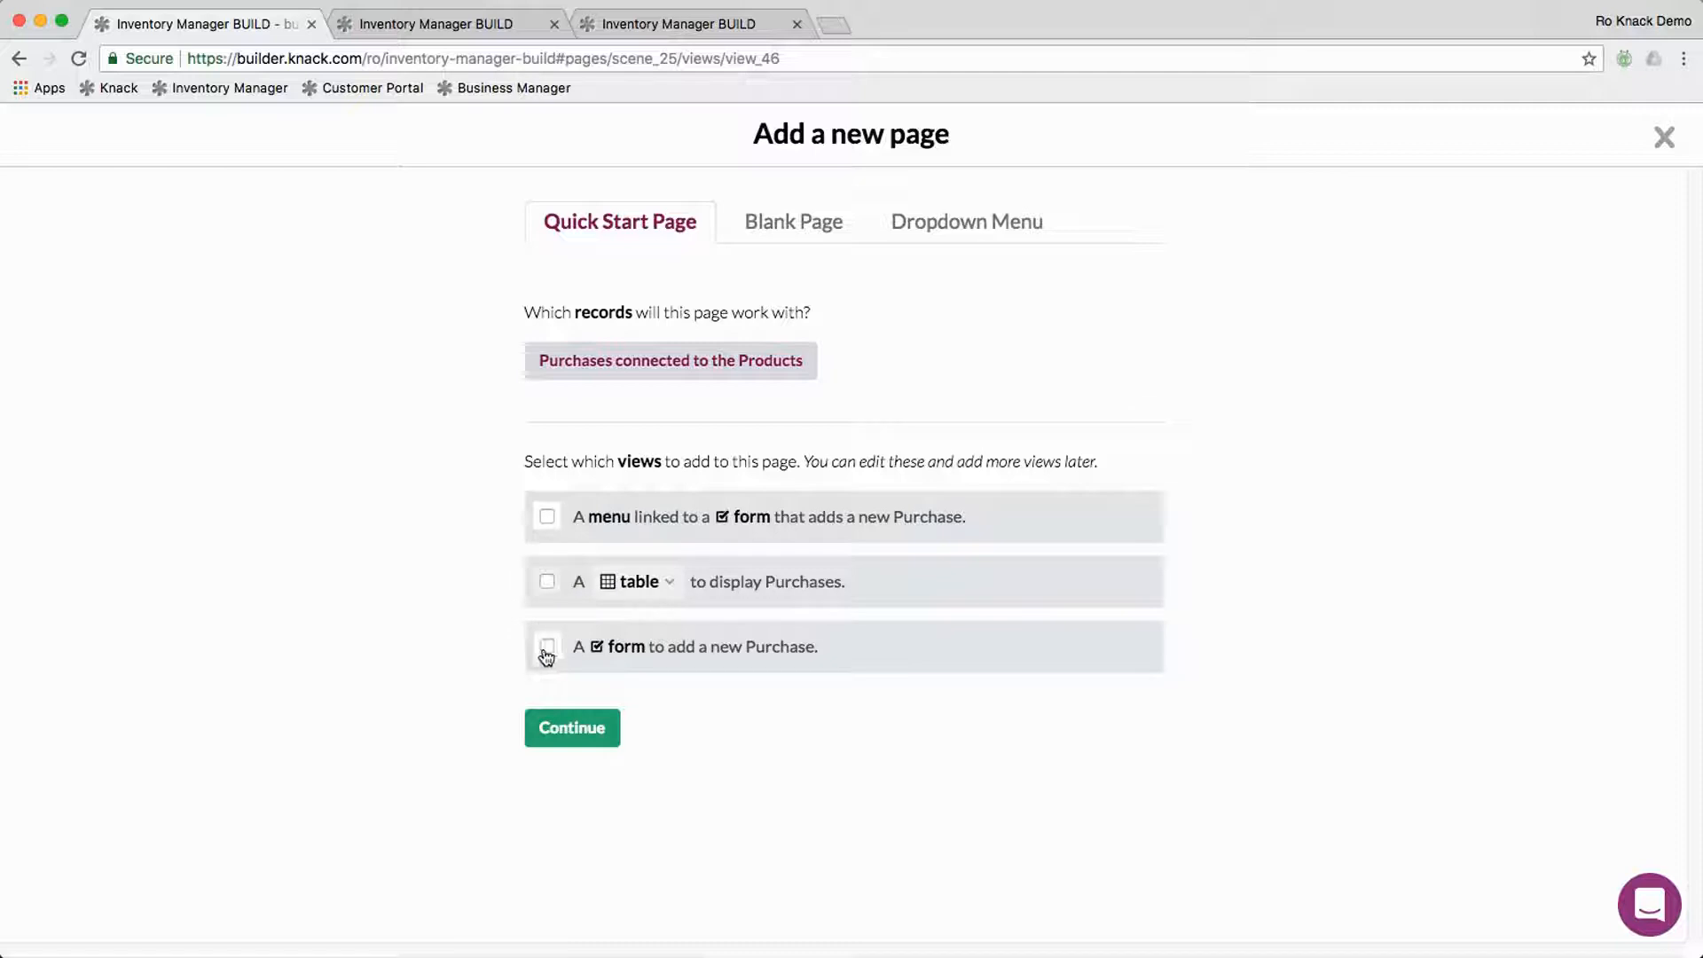
pyautogui.click(547, 648)
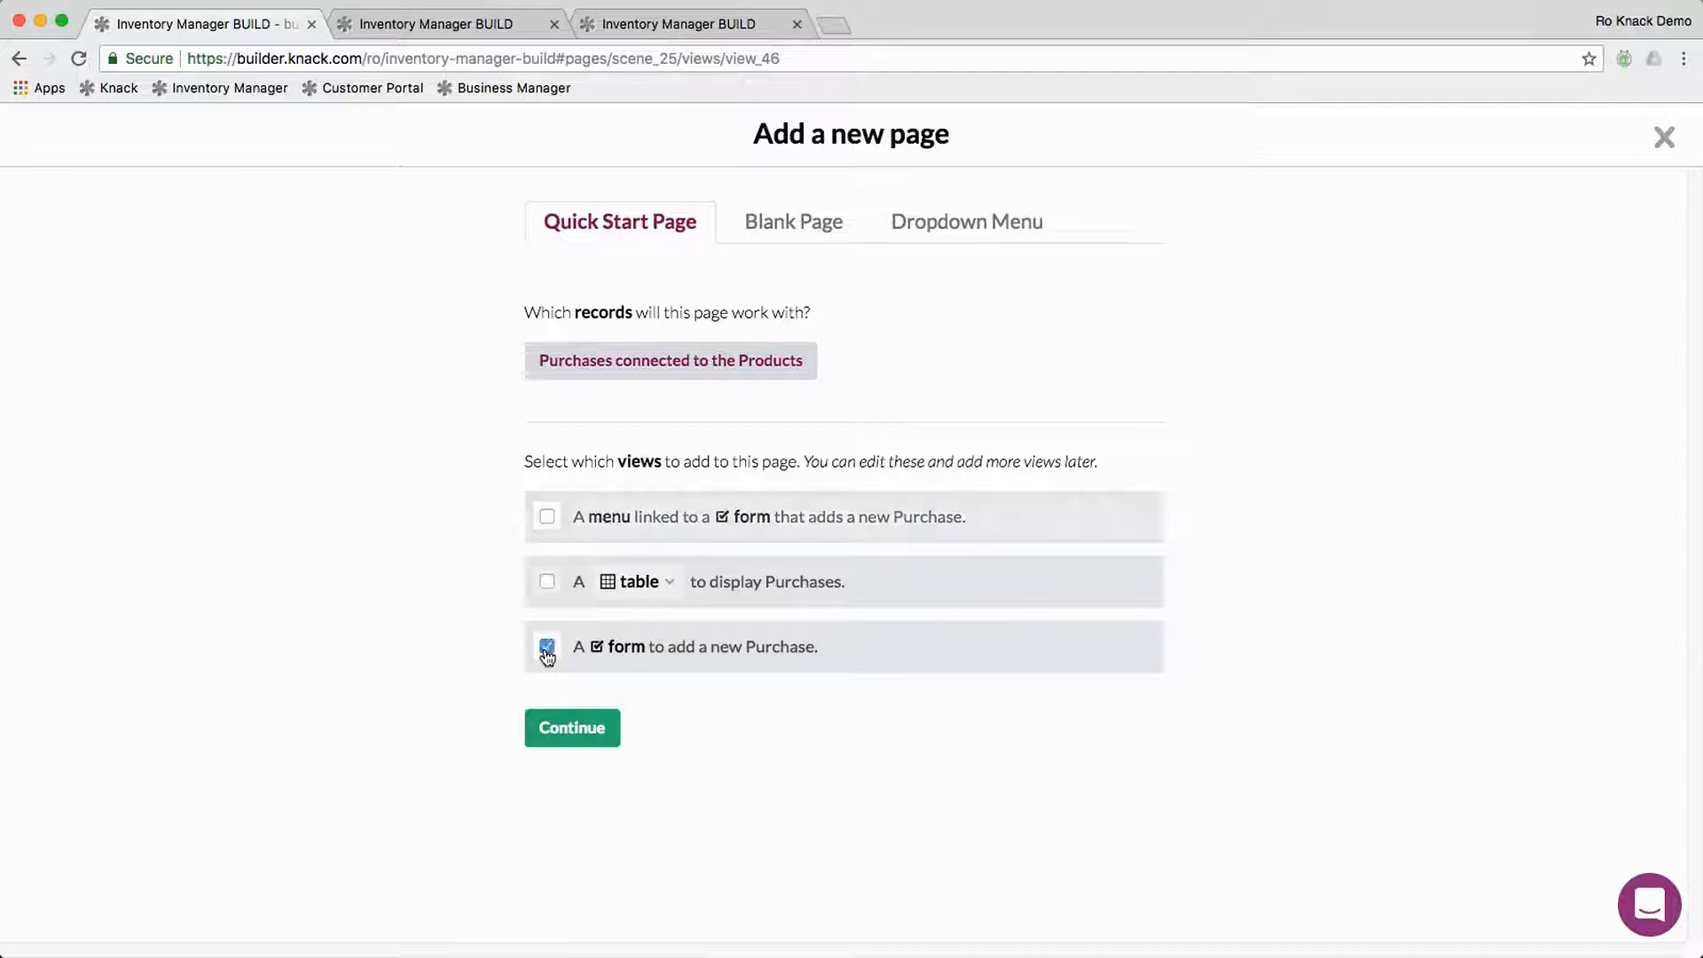
pyautogui.click(572, 727)
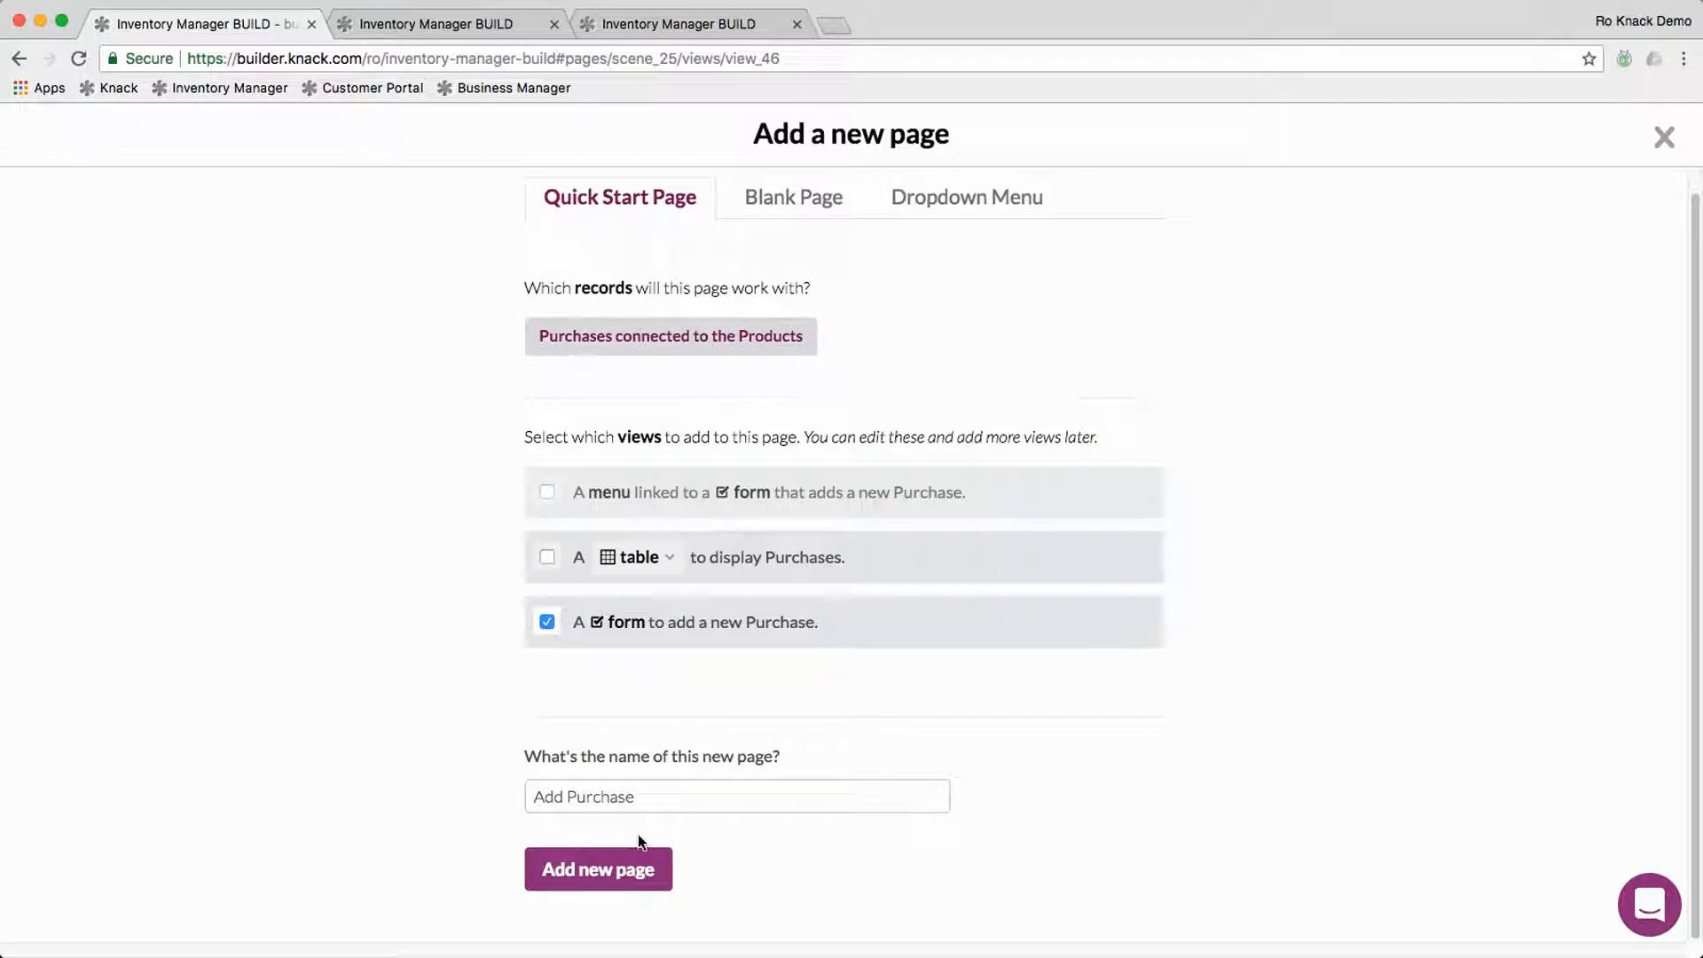
pyautogui.click(608, 874)
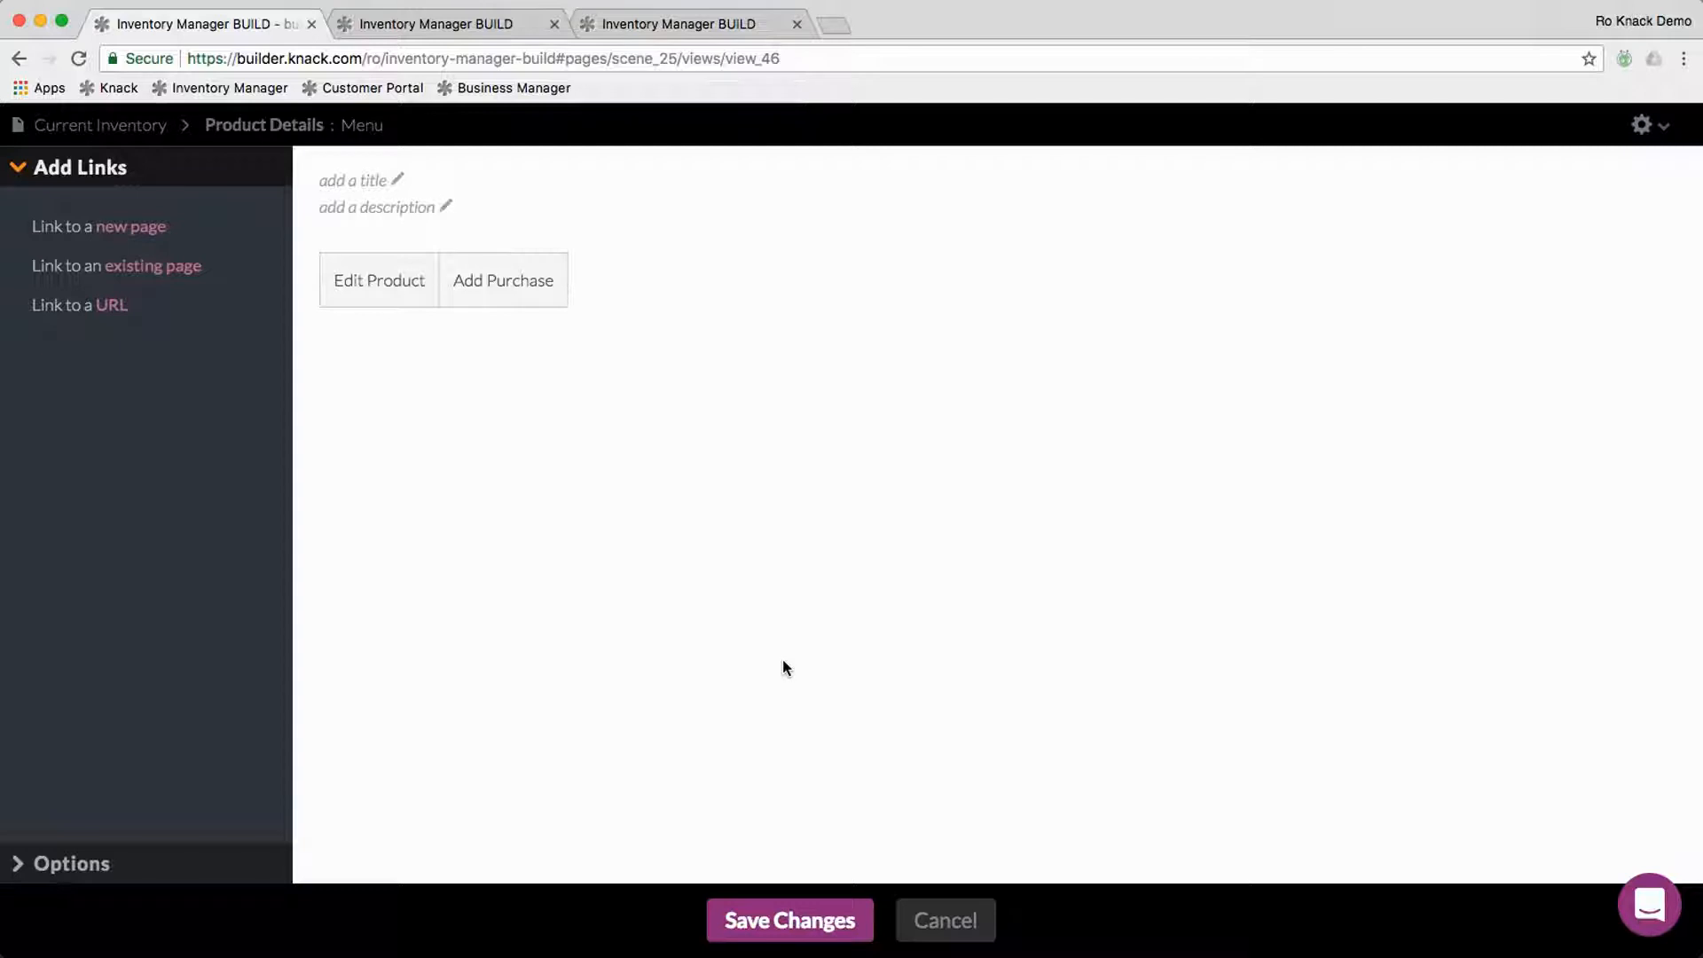
# Step: Add a menu link to a new "Add Order" page for Orders connected to the Products, containing only a form, and save the menu
pyautogui.click(132, 232)
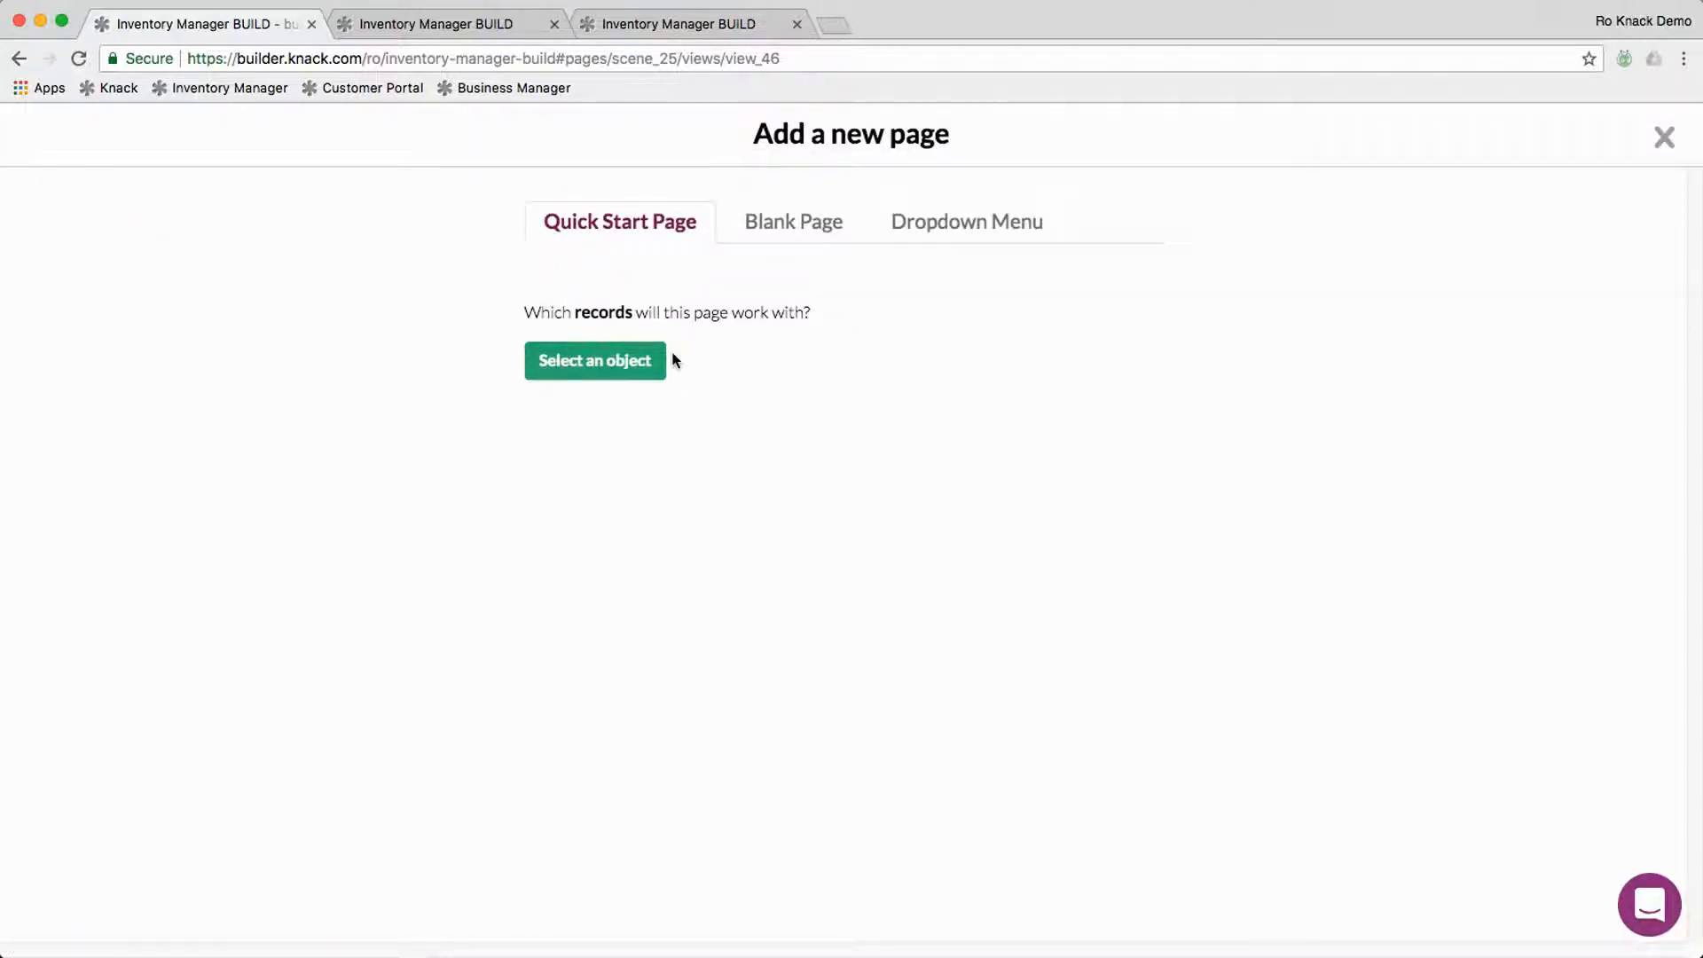
pyautogui.click(612, 360)
pyautogui.click(809, 247)
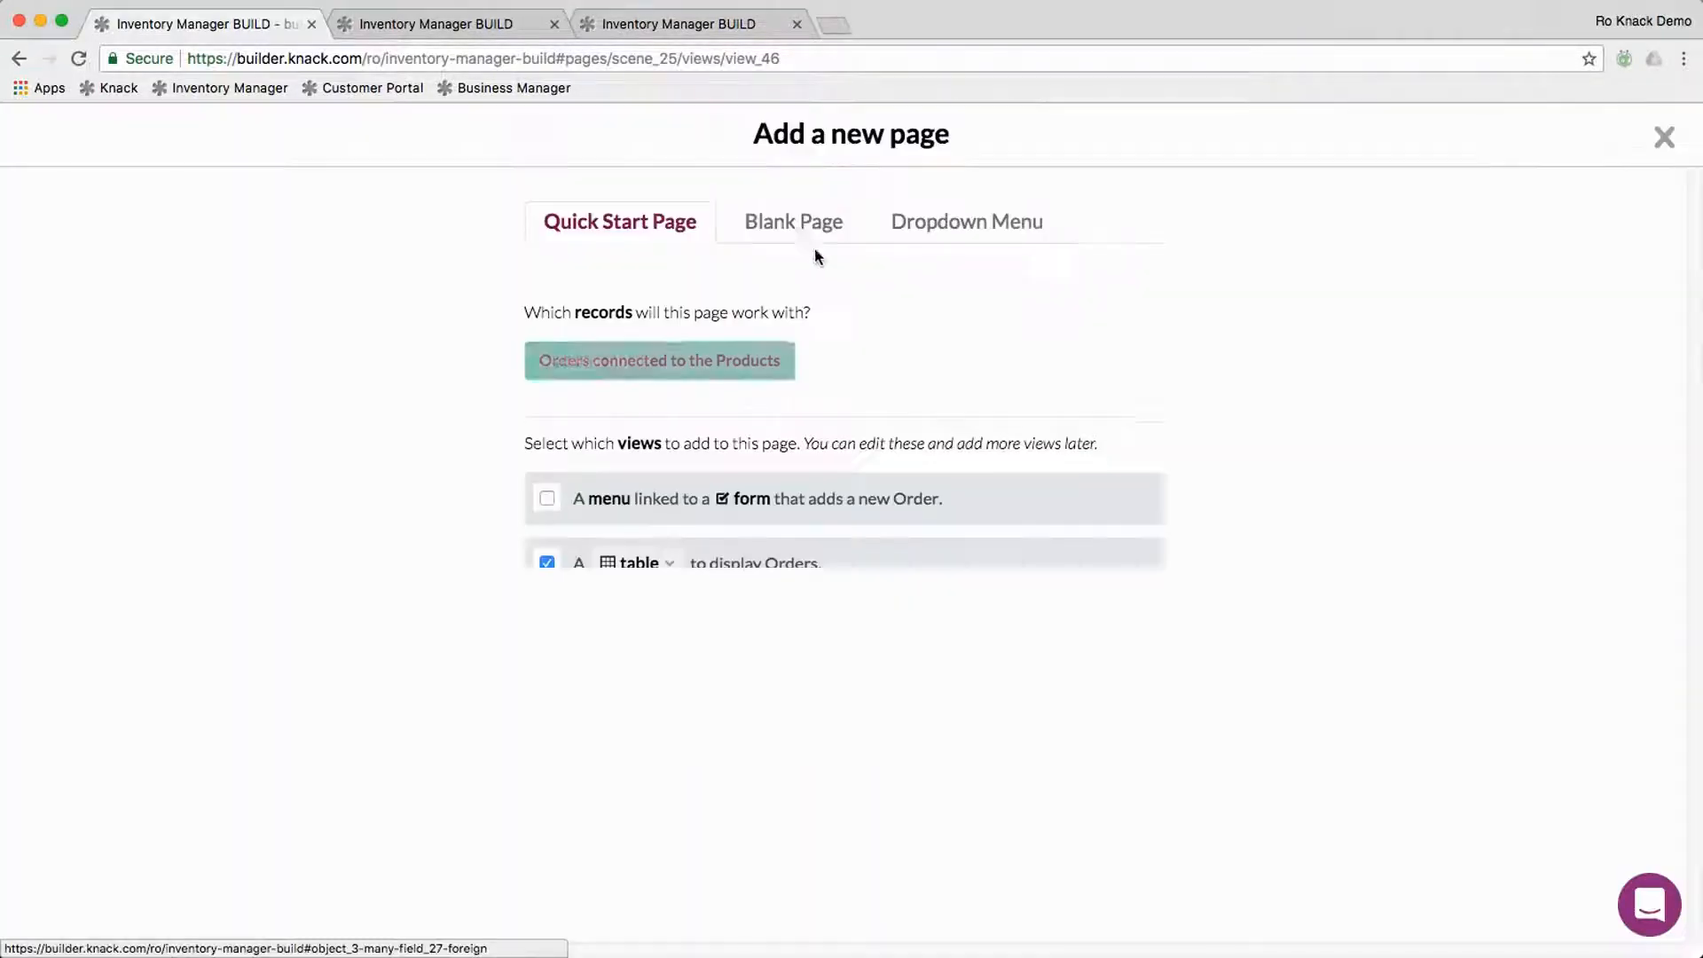
pyautogui.click(550, 584)
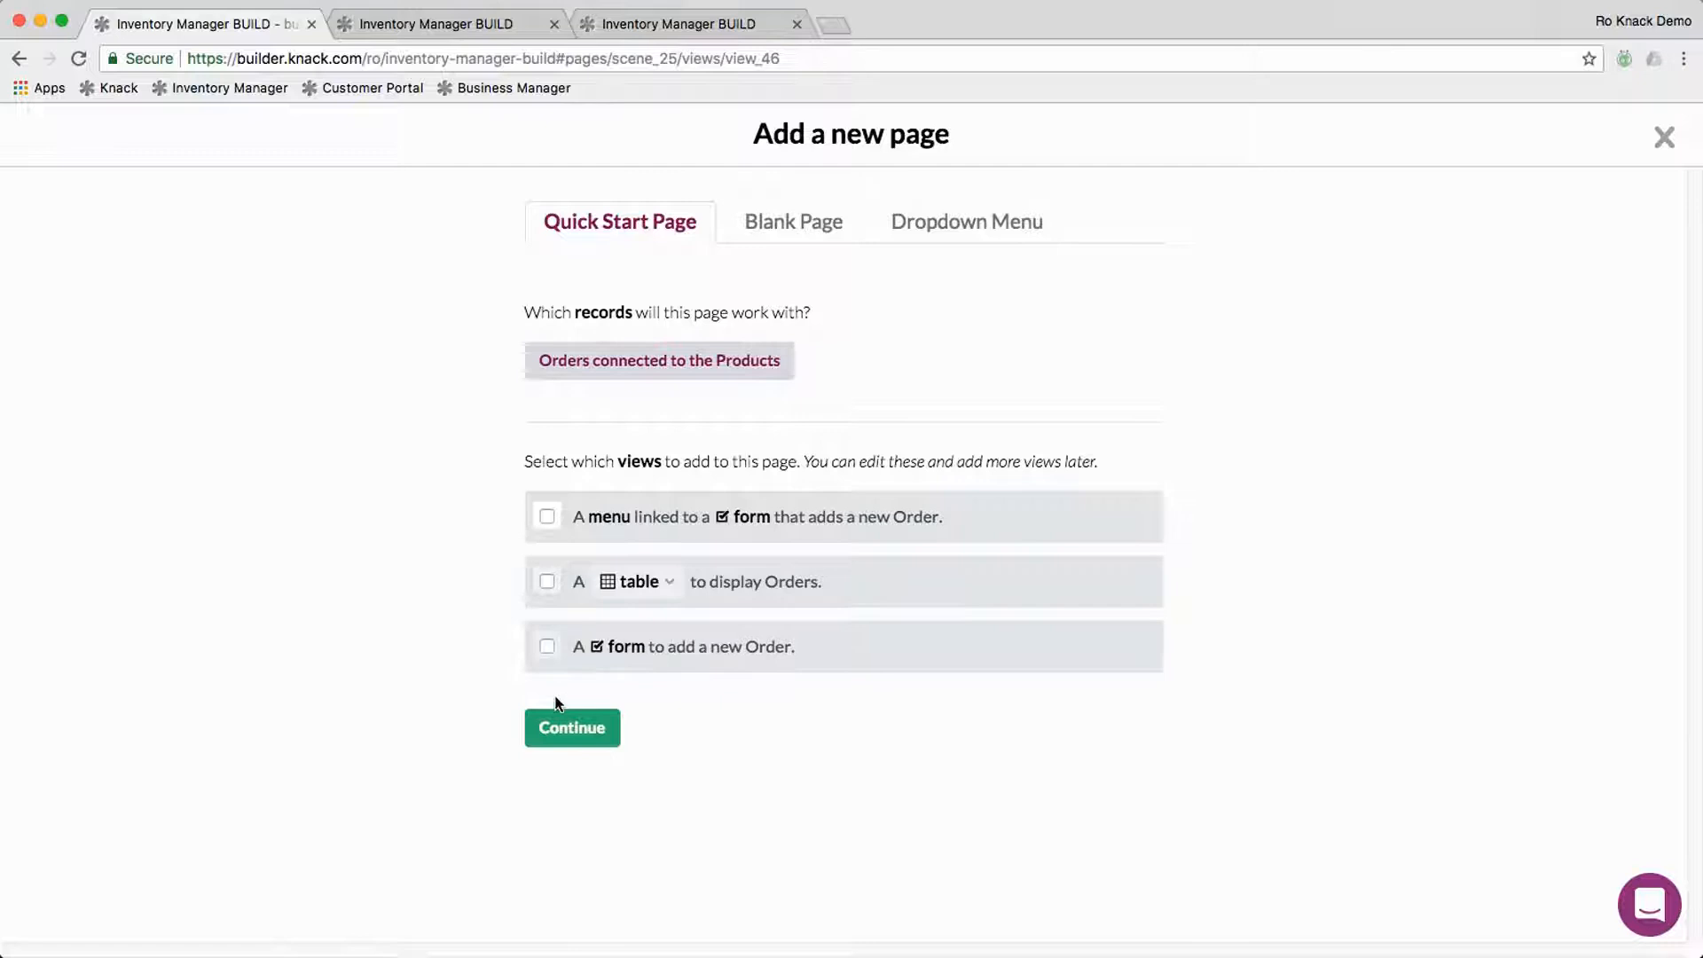
pyautogui.click(548, 648)
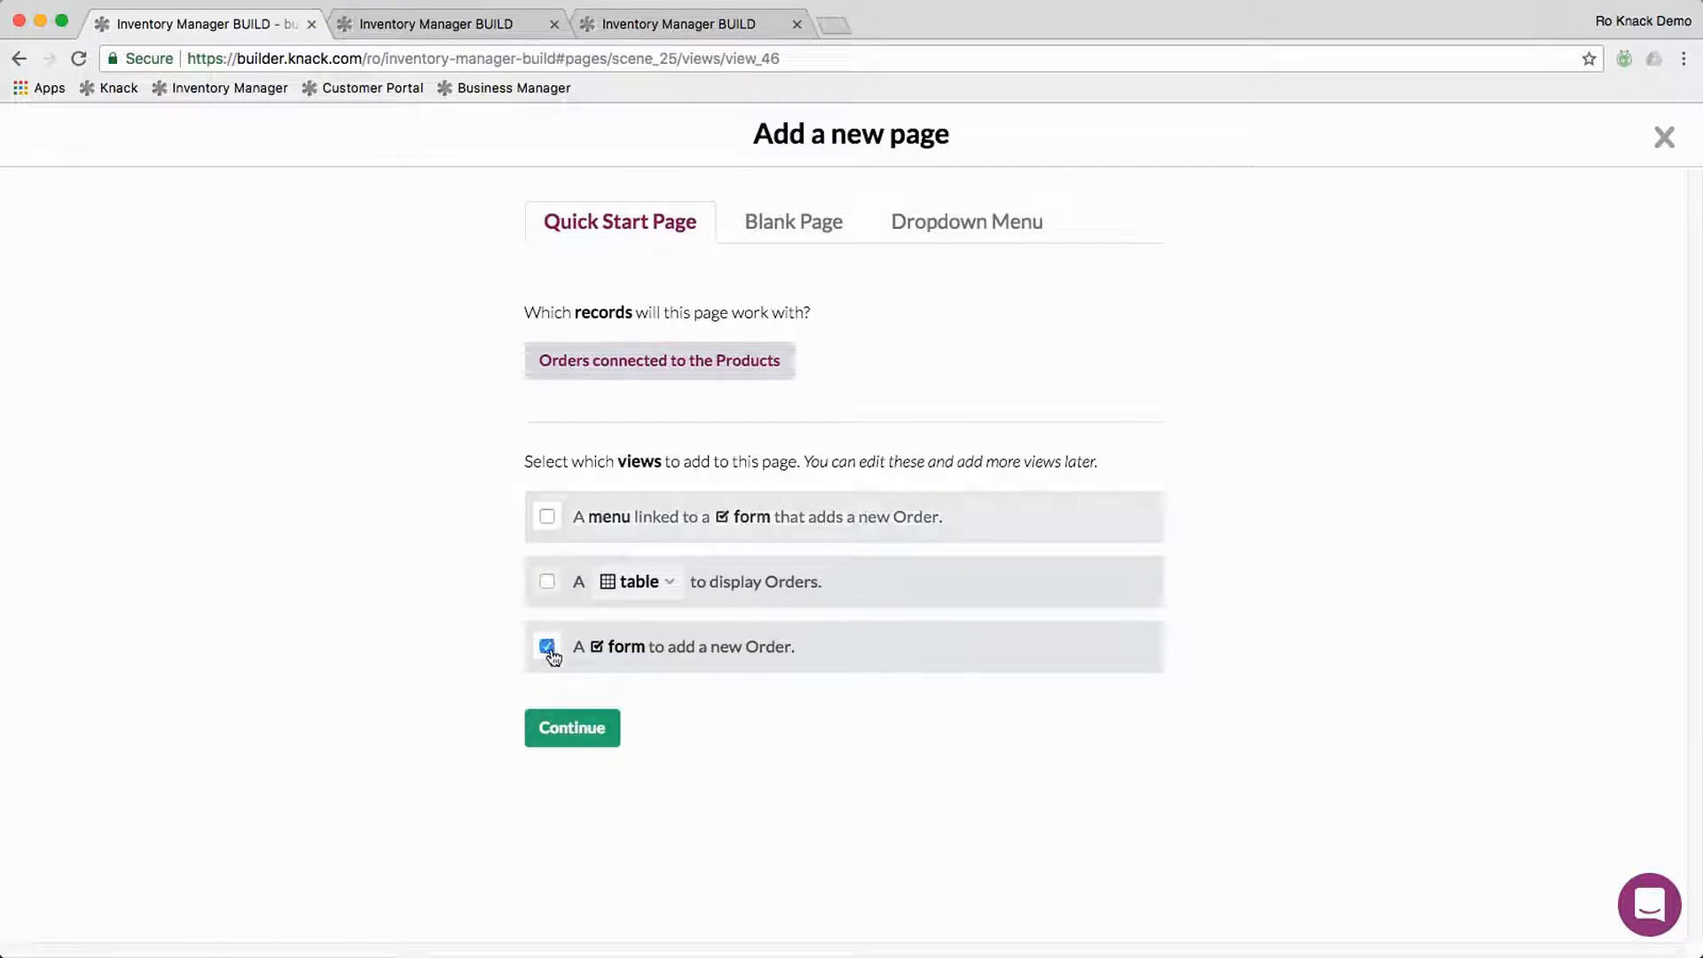
pyautogui.click(572, 729)
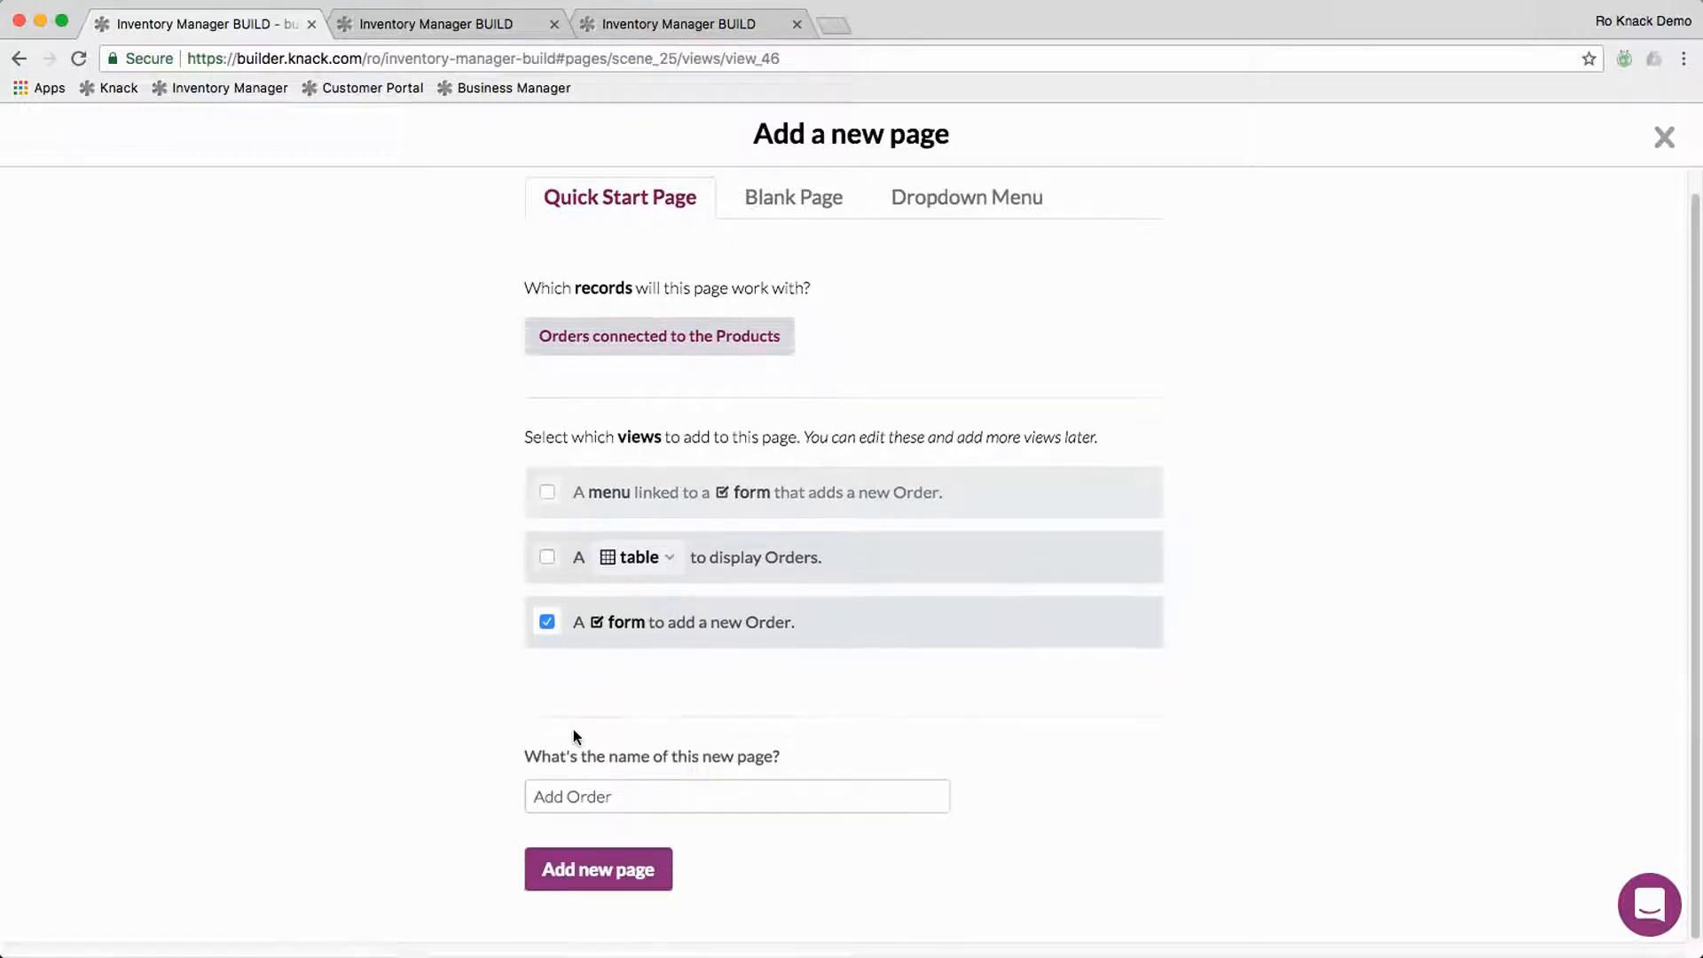
pyautogui.click(592, 869)
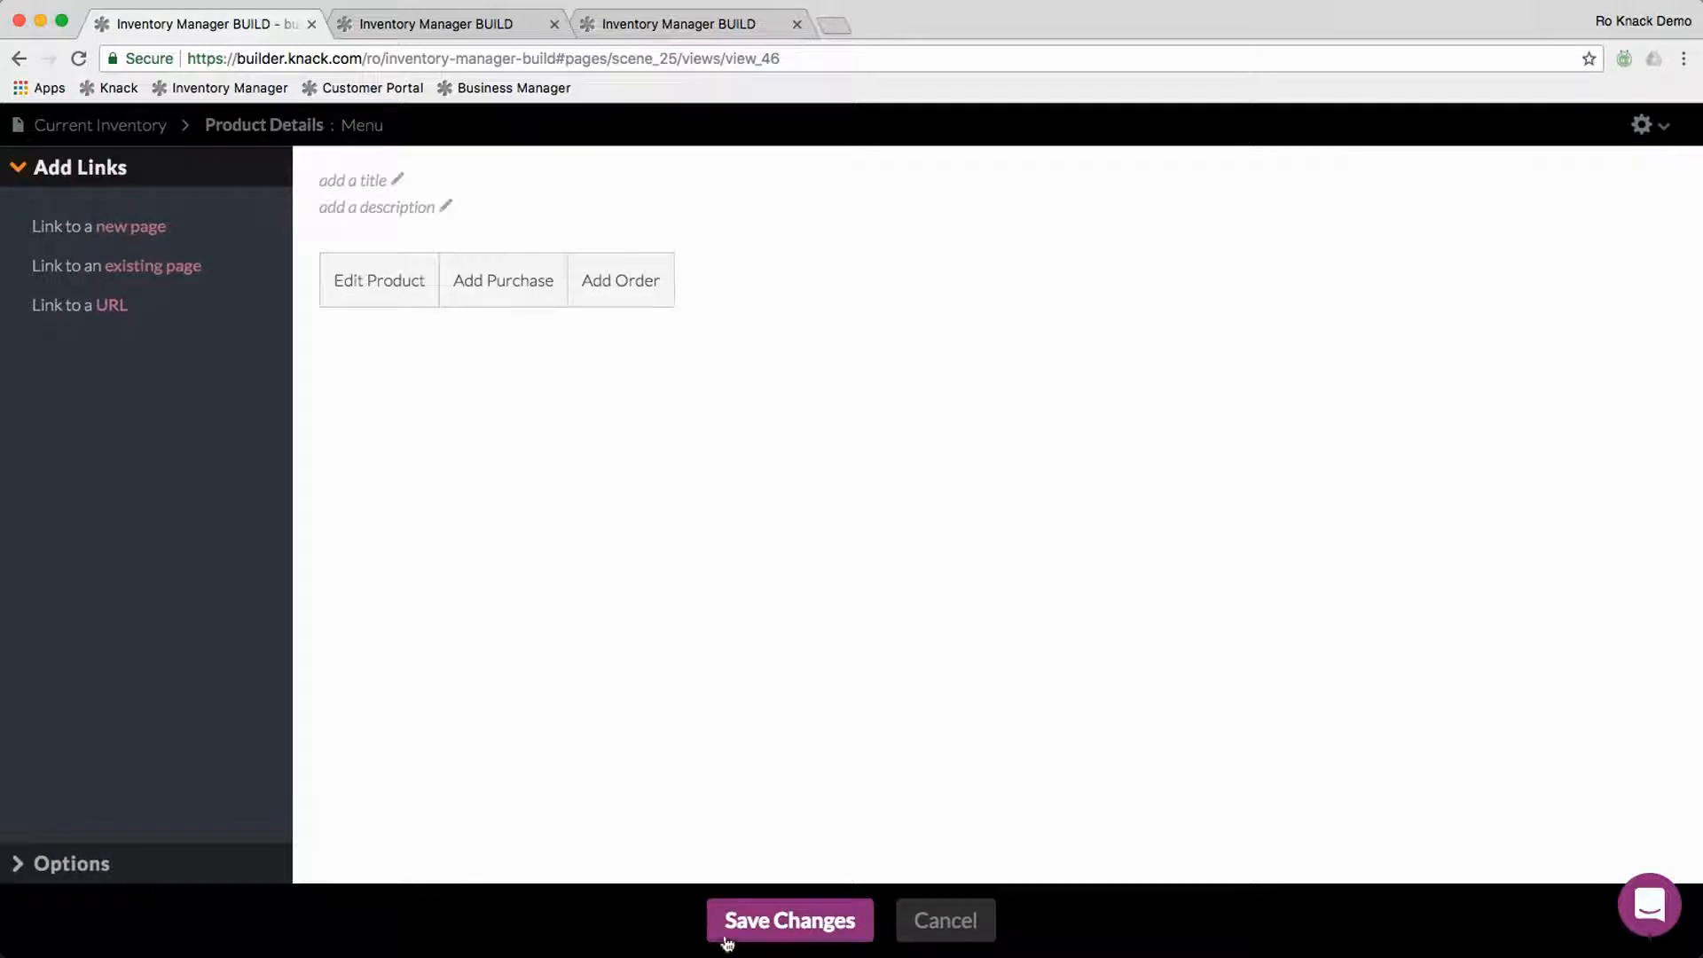
pyautogui.click(774, 923)
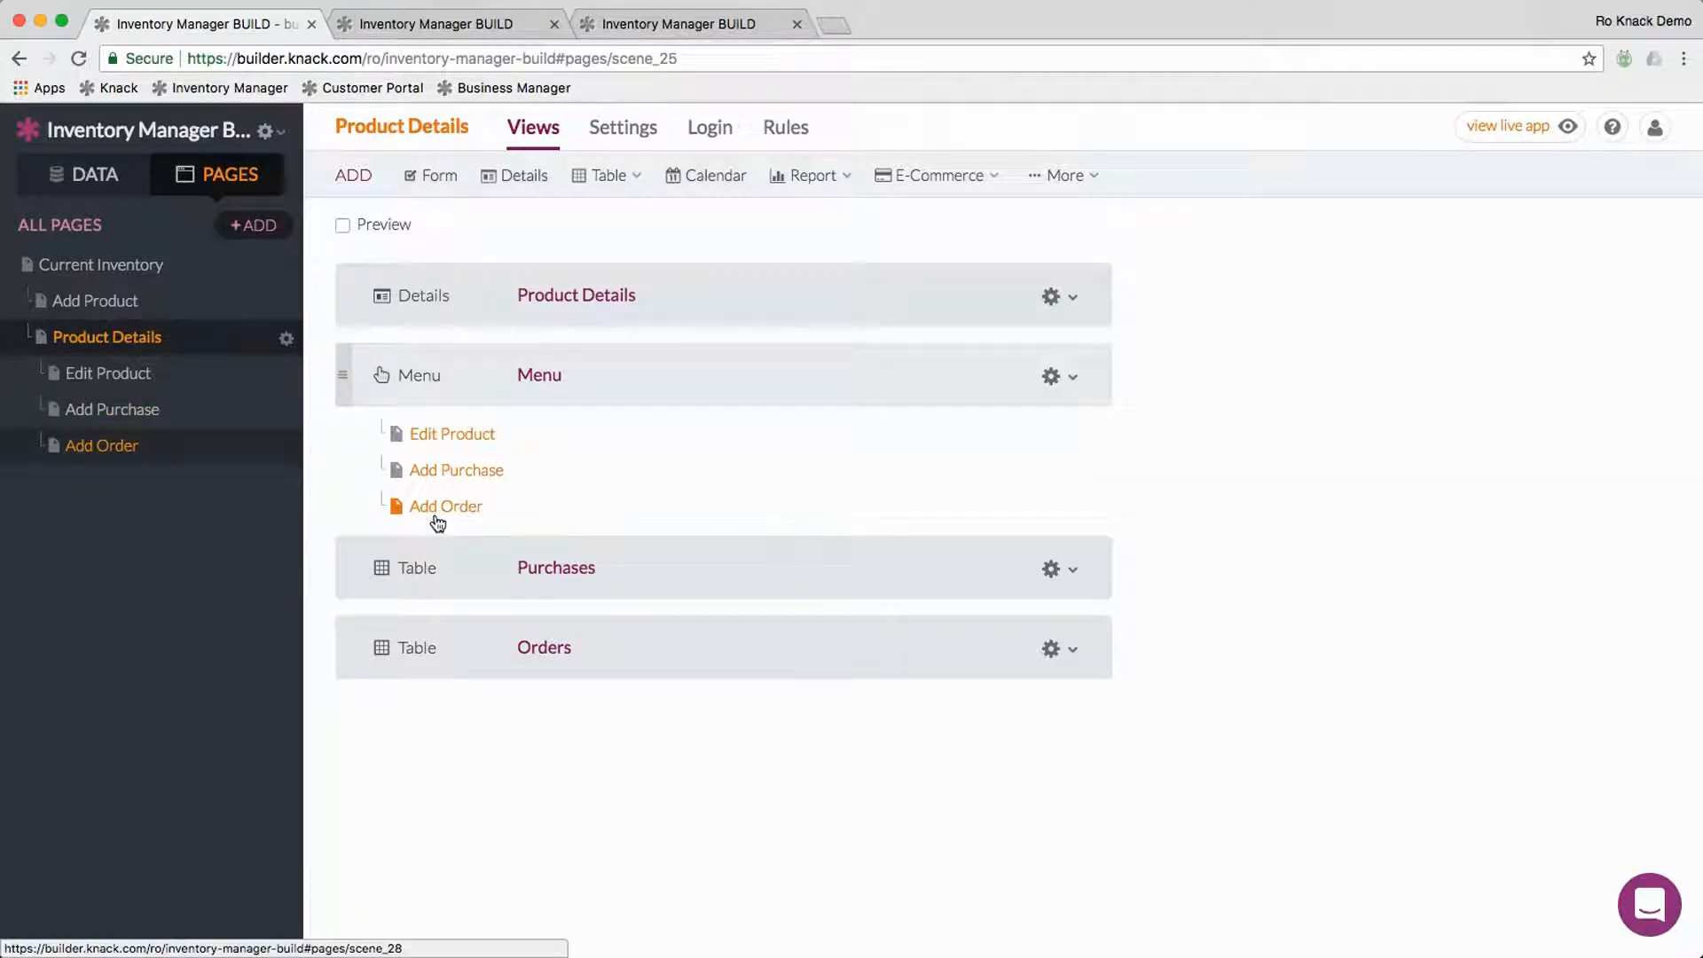
# Step: Close the old live app tabs, open the live app's Current Inventory page and view the details of Cisco Router - 10X
pyautogui.click(555, 24)
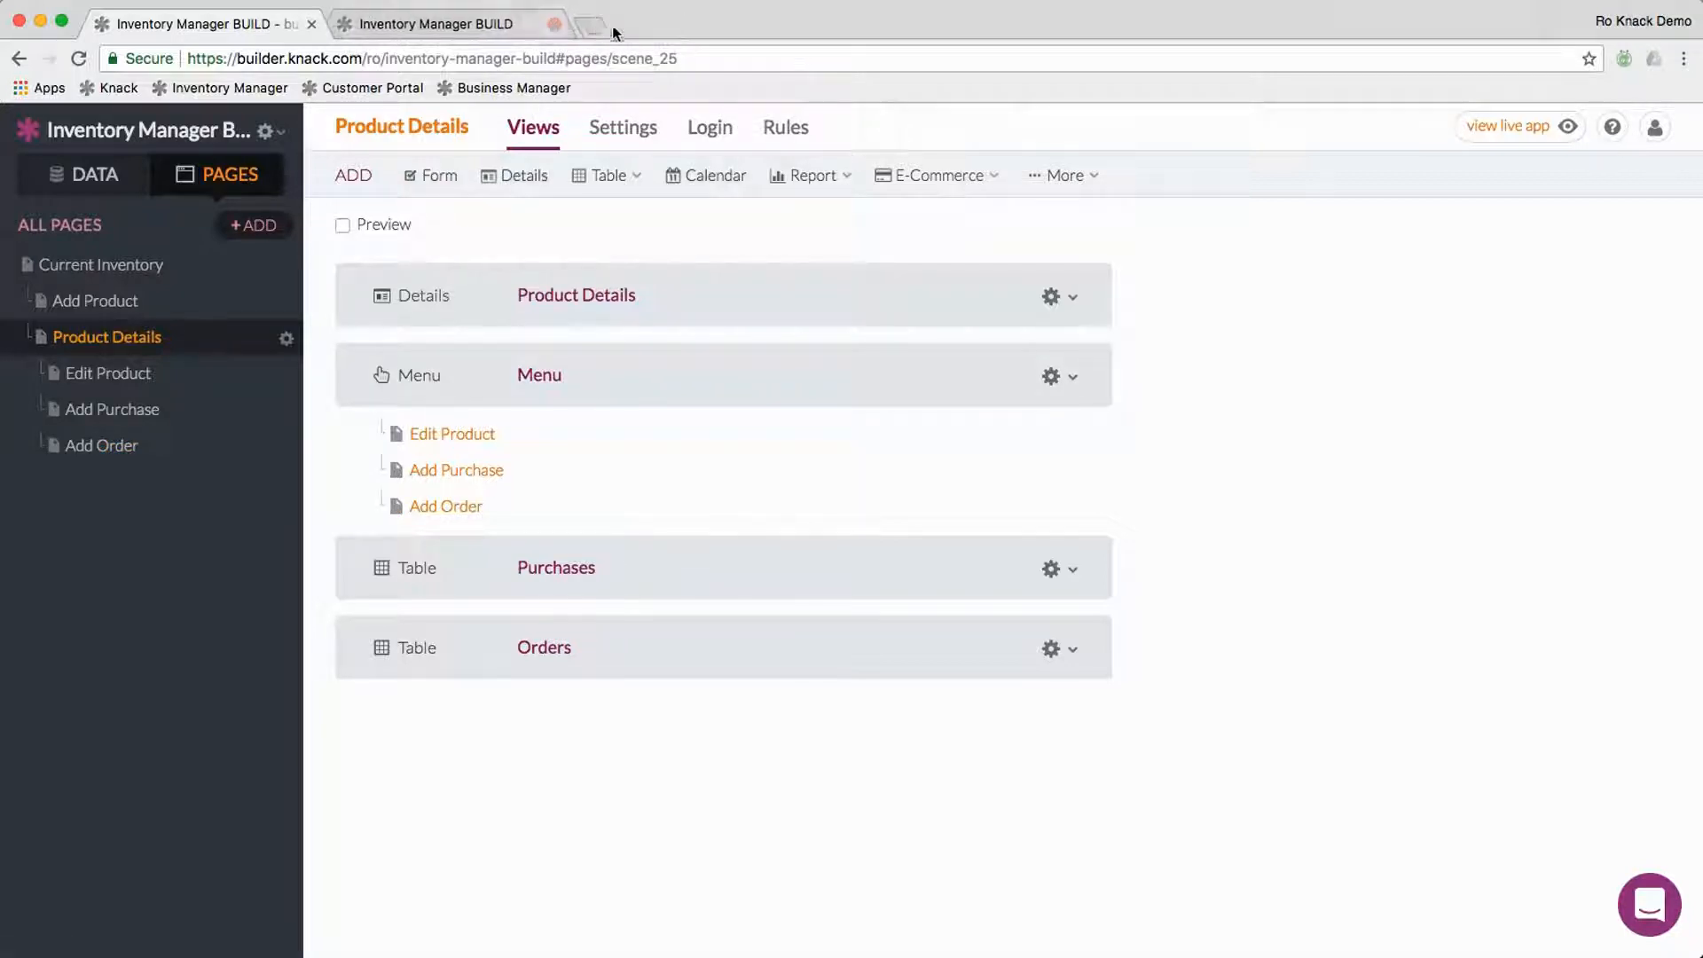
pyautogui.click(554, 24)
pyautogui.moveTo(1568, 121)
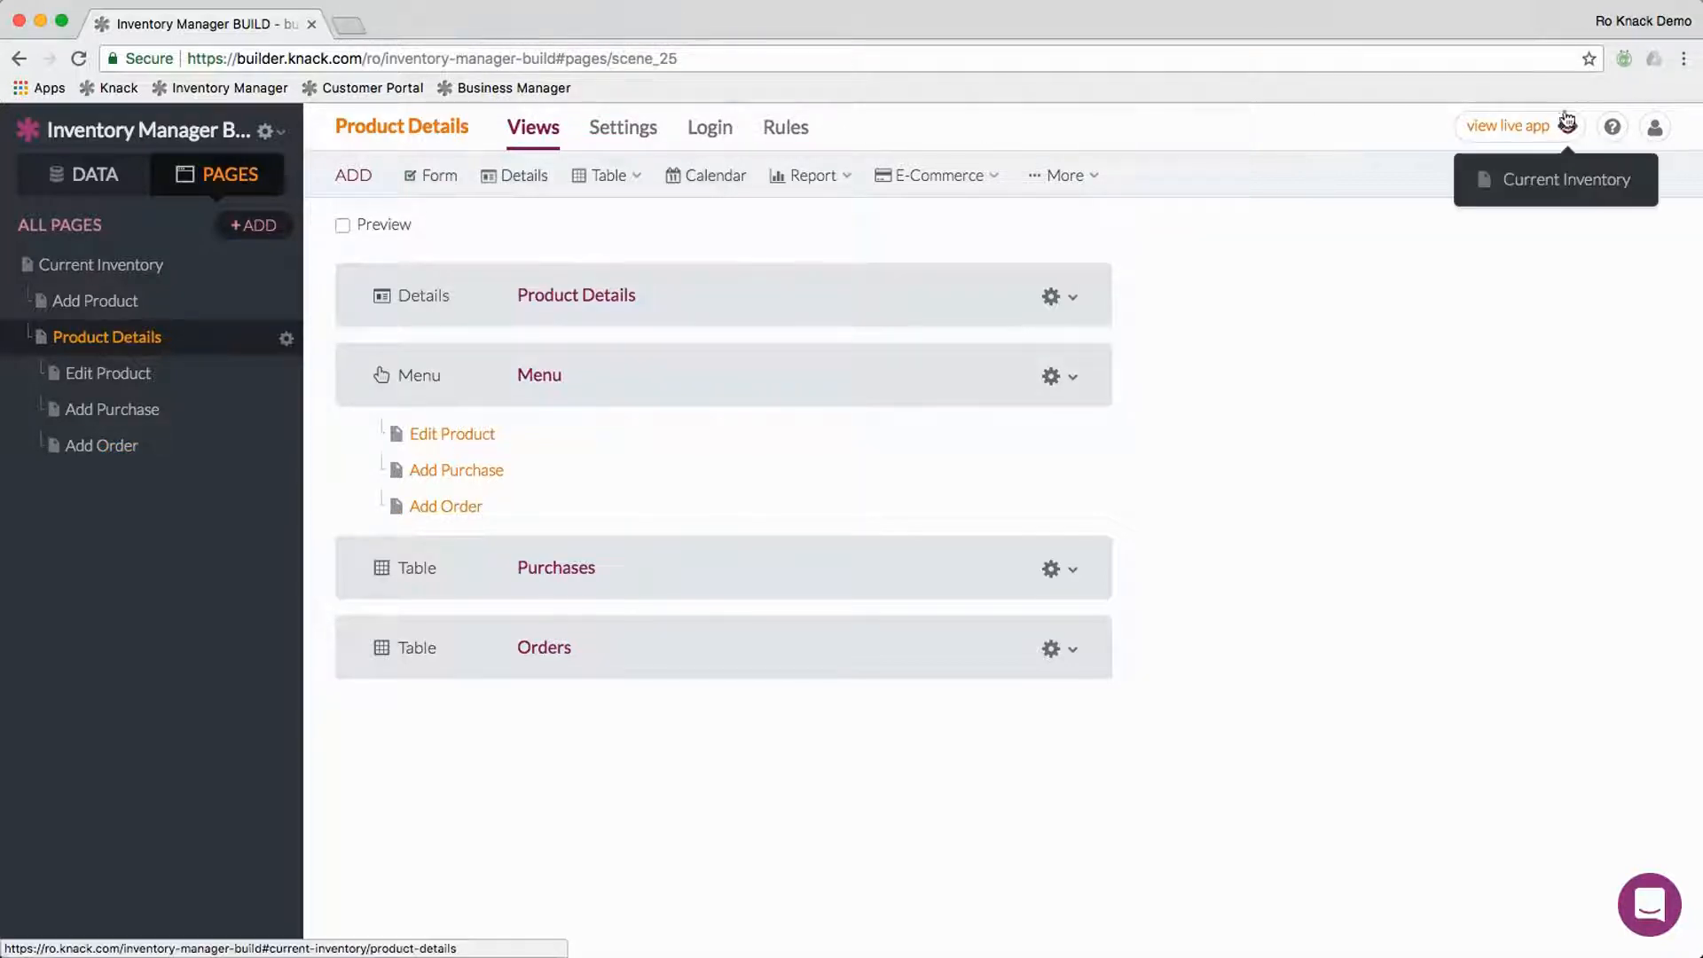
pyautogui.click(1537, 178)
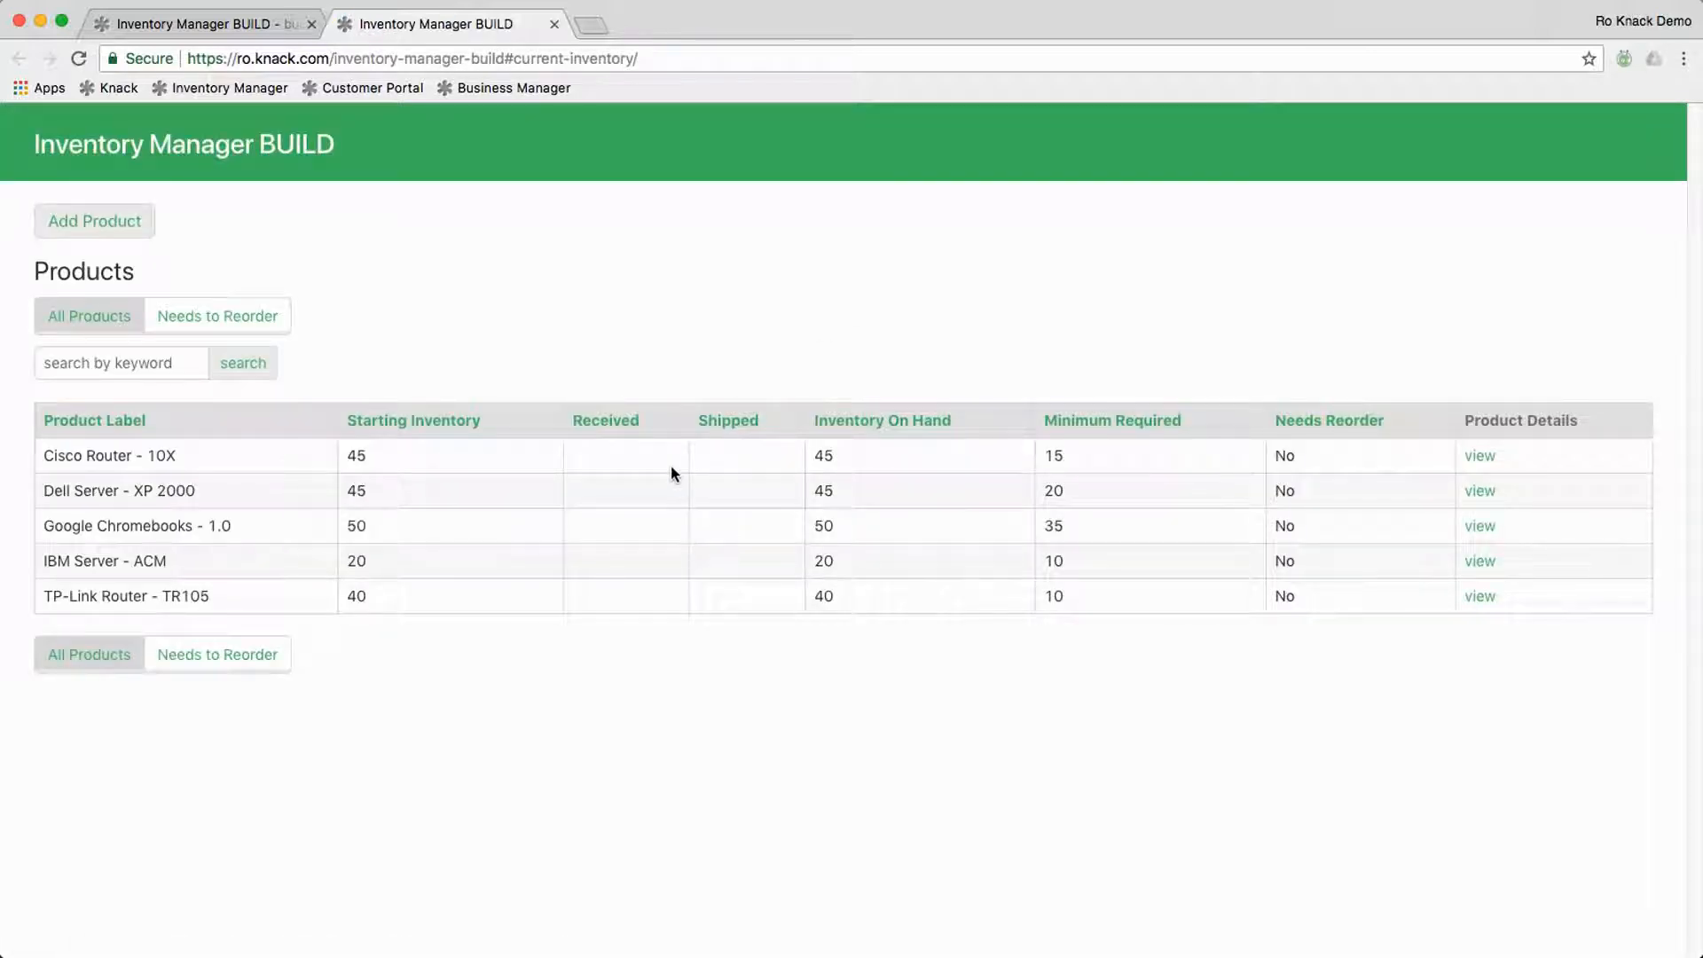
pyautogui.click(1484, 456)
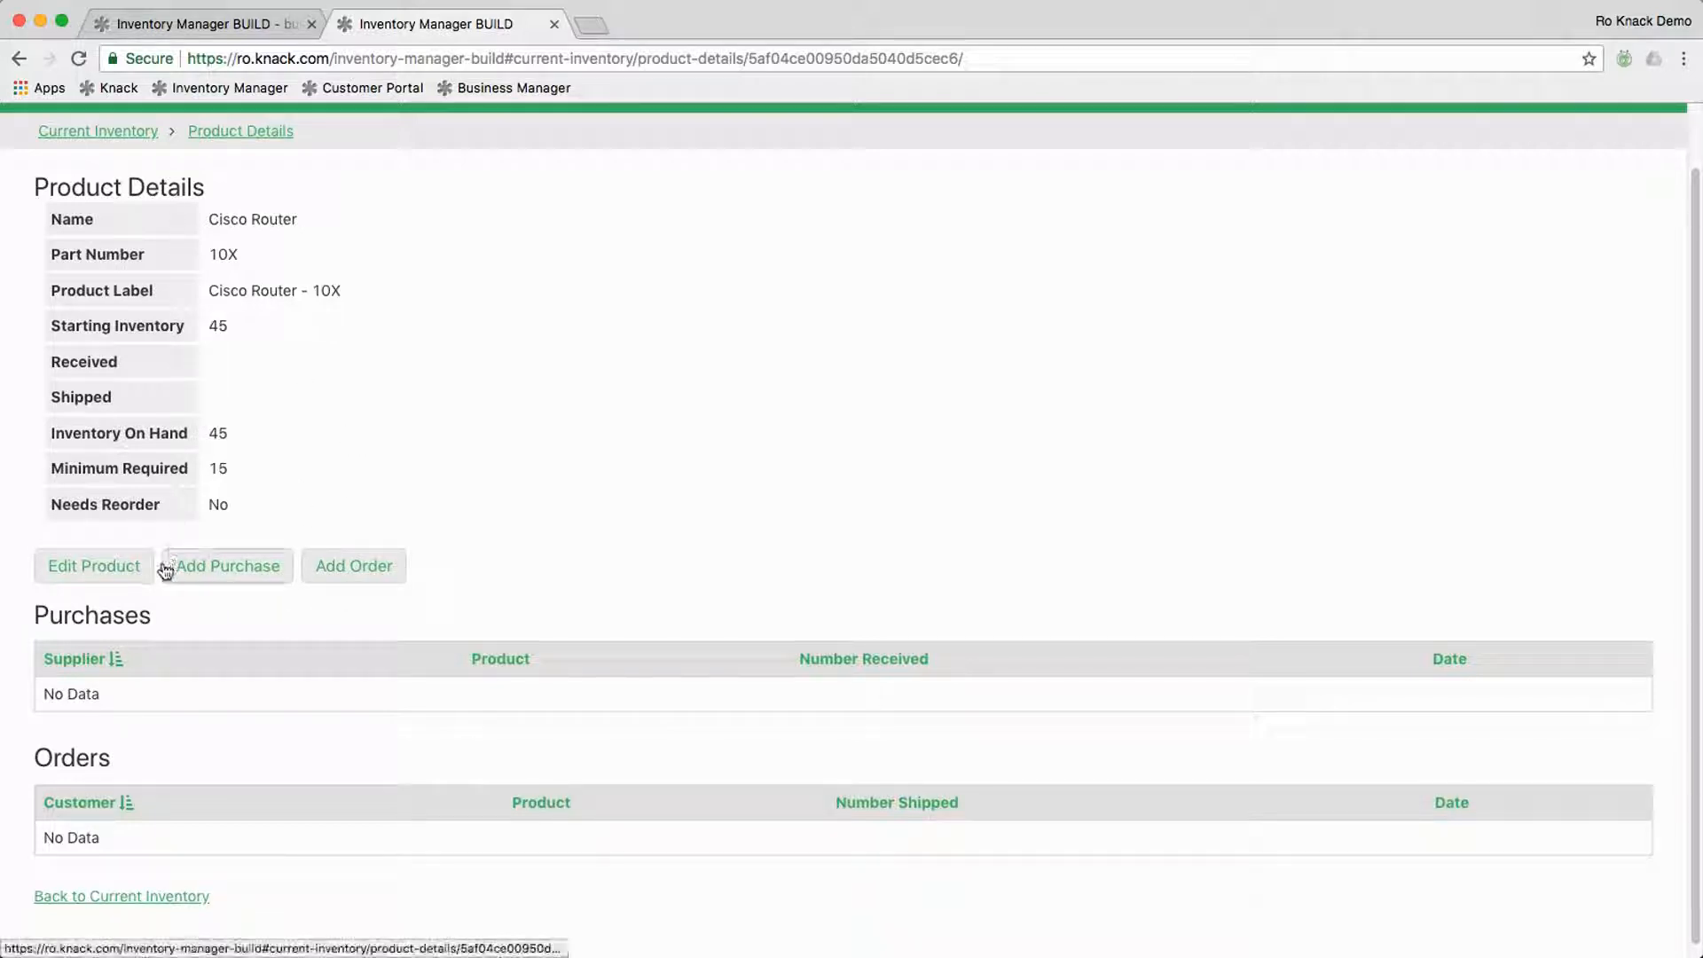
# Step: Submit a purchase for the Cisco Router with 10 as the number received and return to its Product Details
pyautogui.click(238, 572)
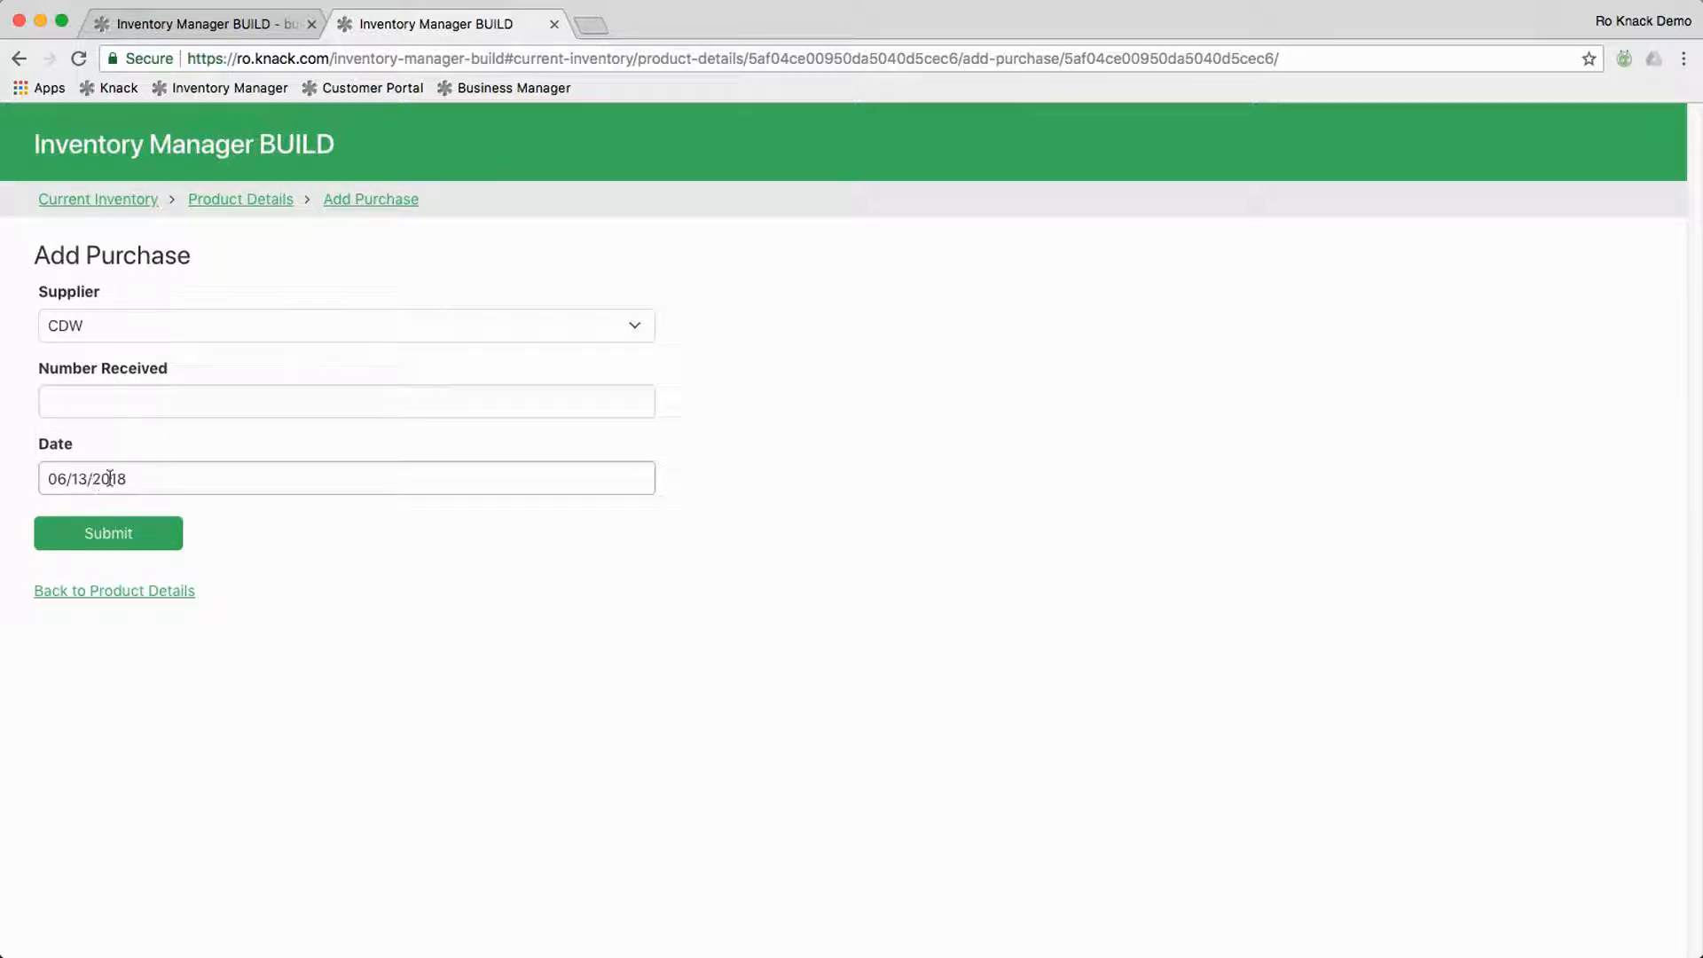
pyautogui.click(95, 406)
pyautogui.write('10')
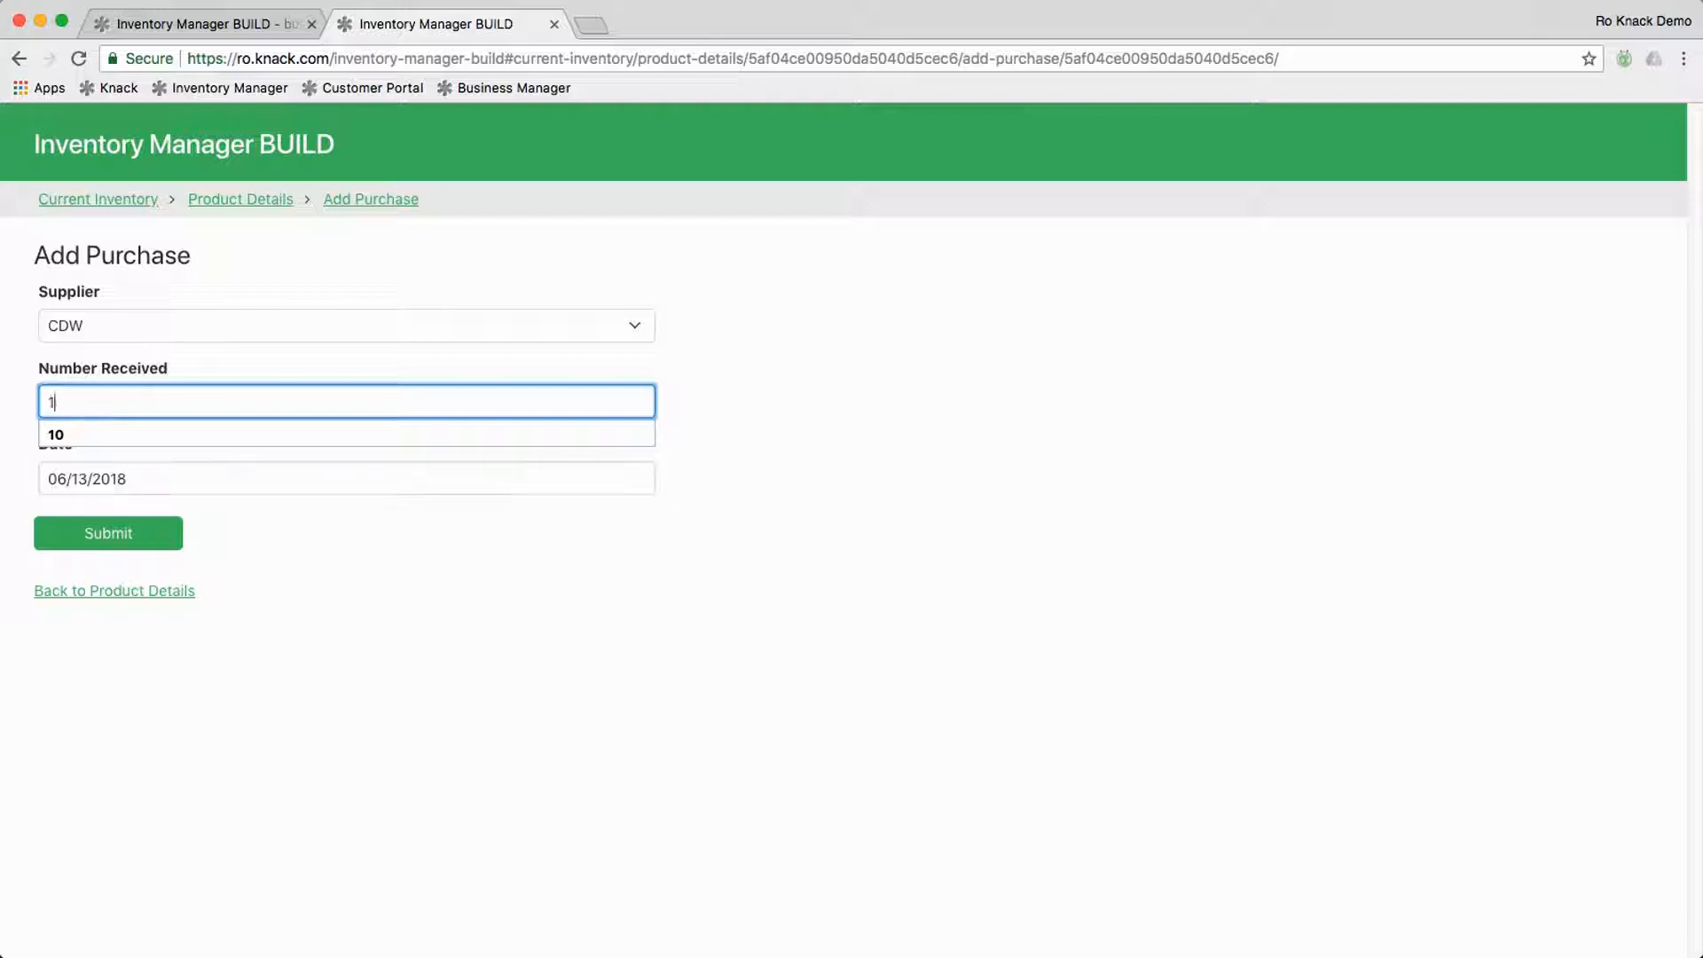
pyautogui.click(72, 440)
pyautogui.click(94, 518)
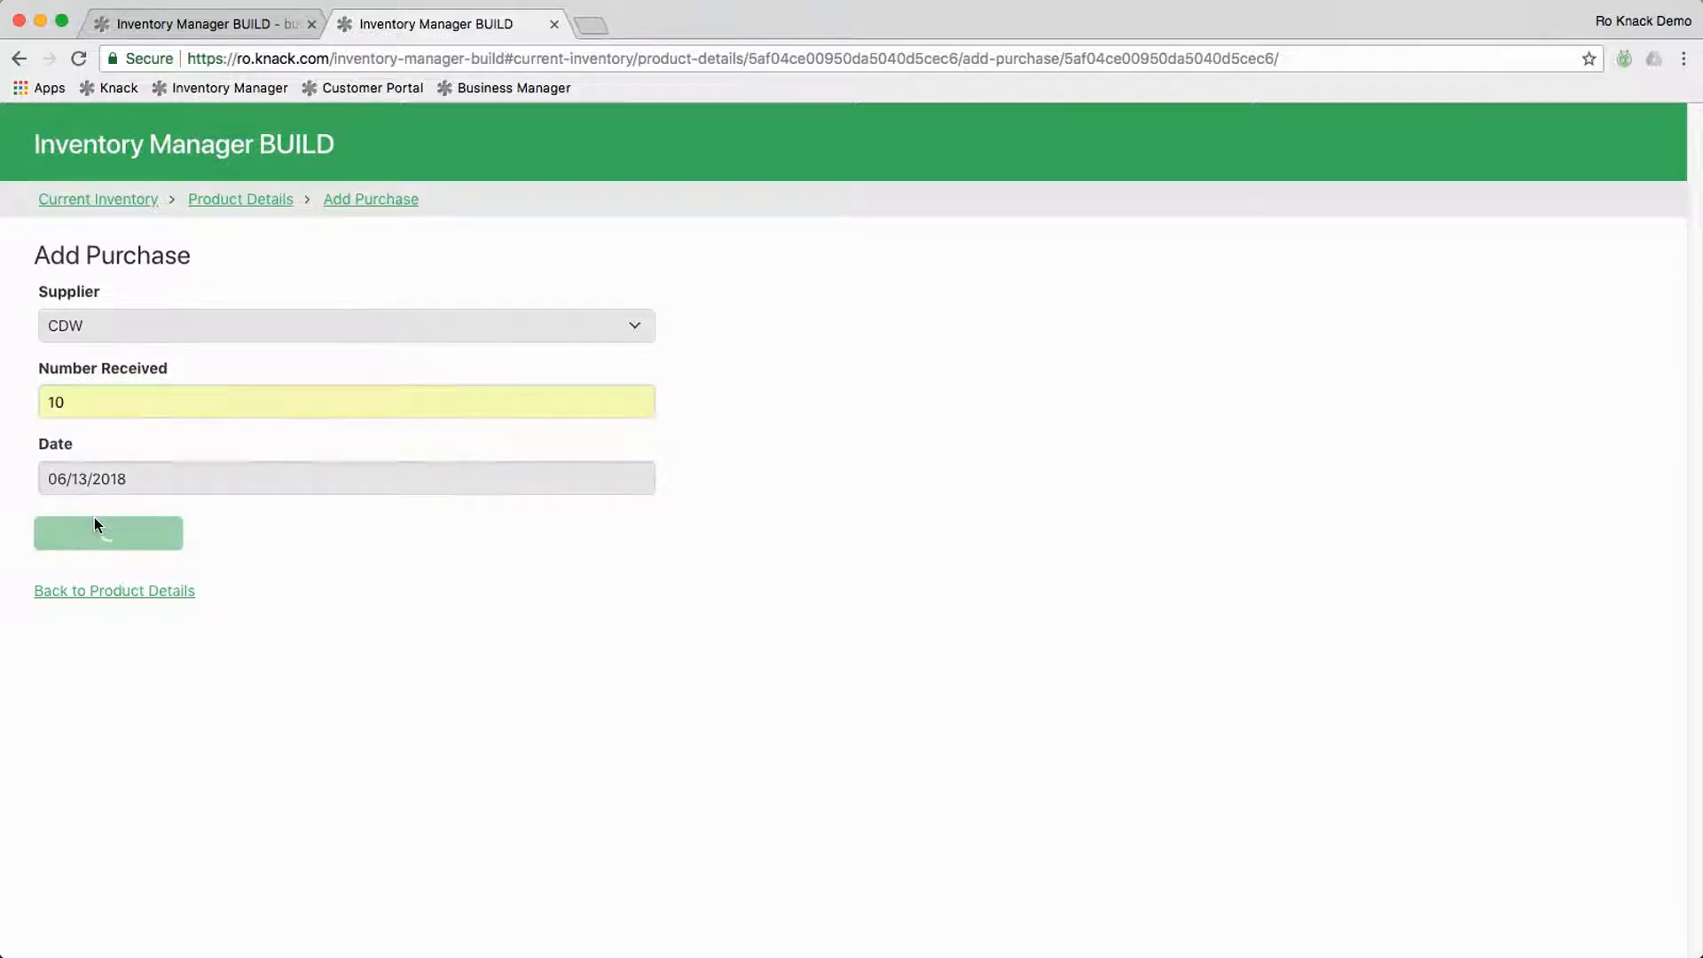
pyautogui.click(142, 410)
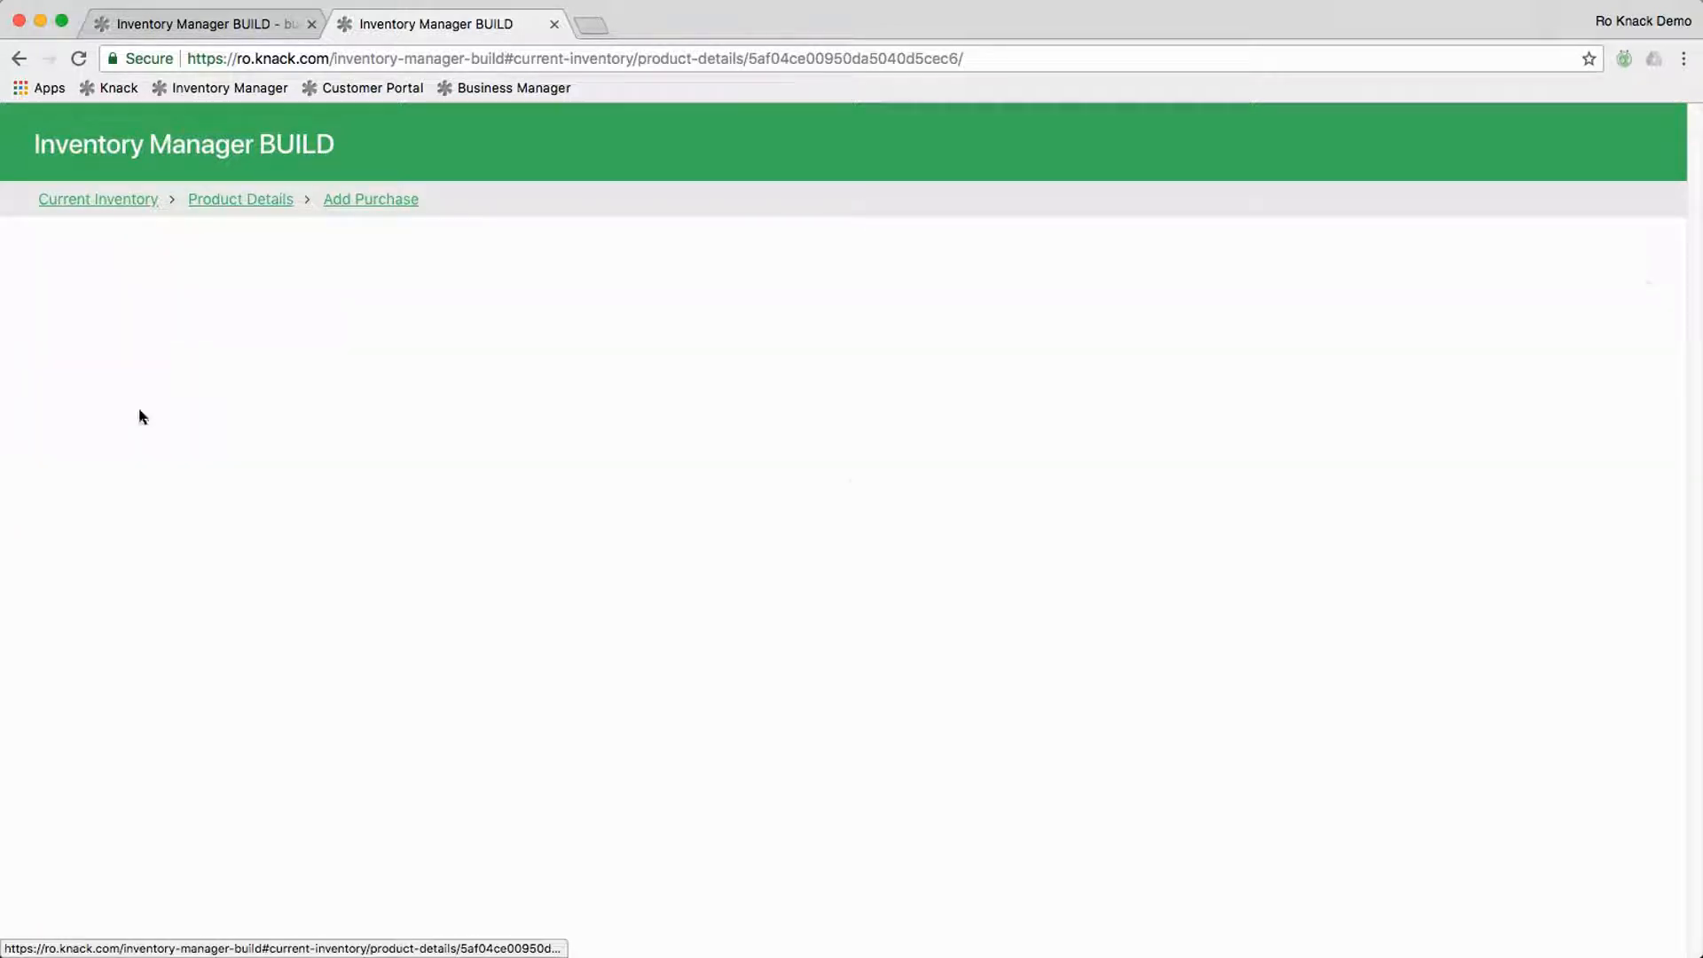
pyautogui.scroll(-2, 583, 460)
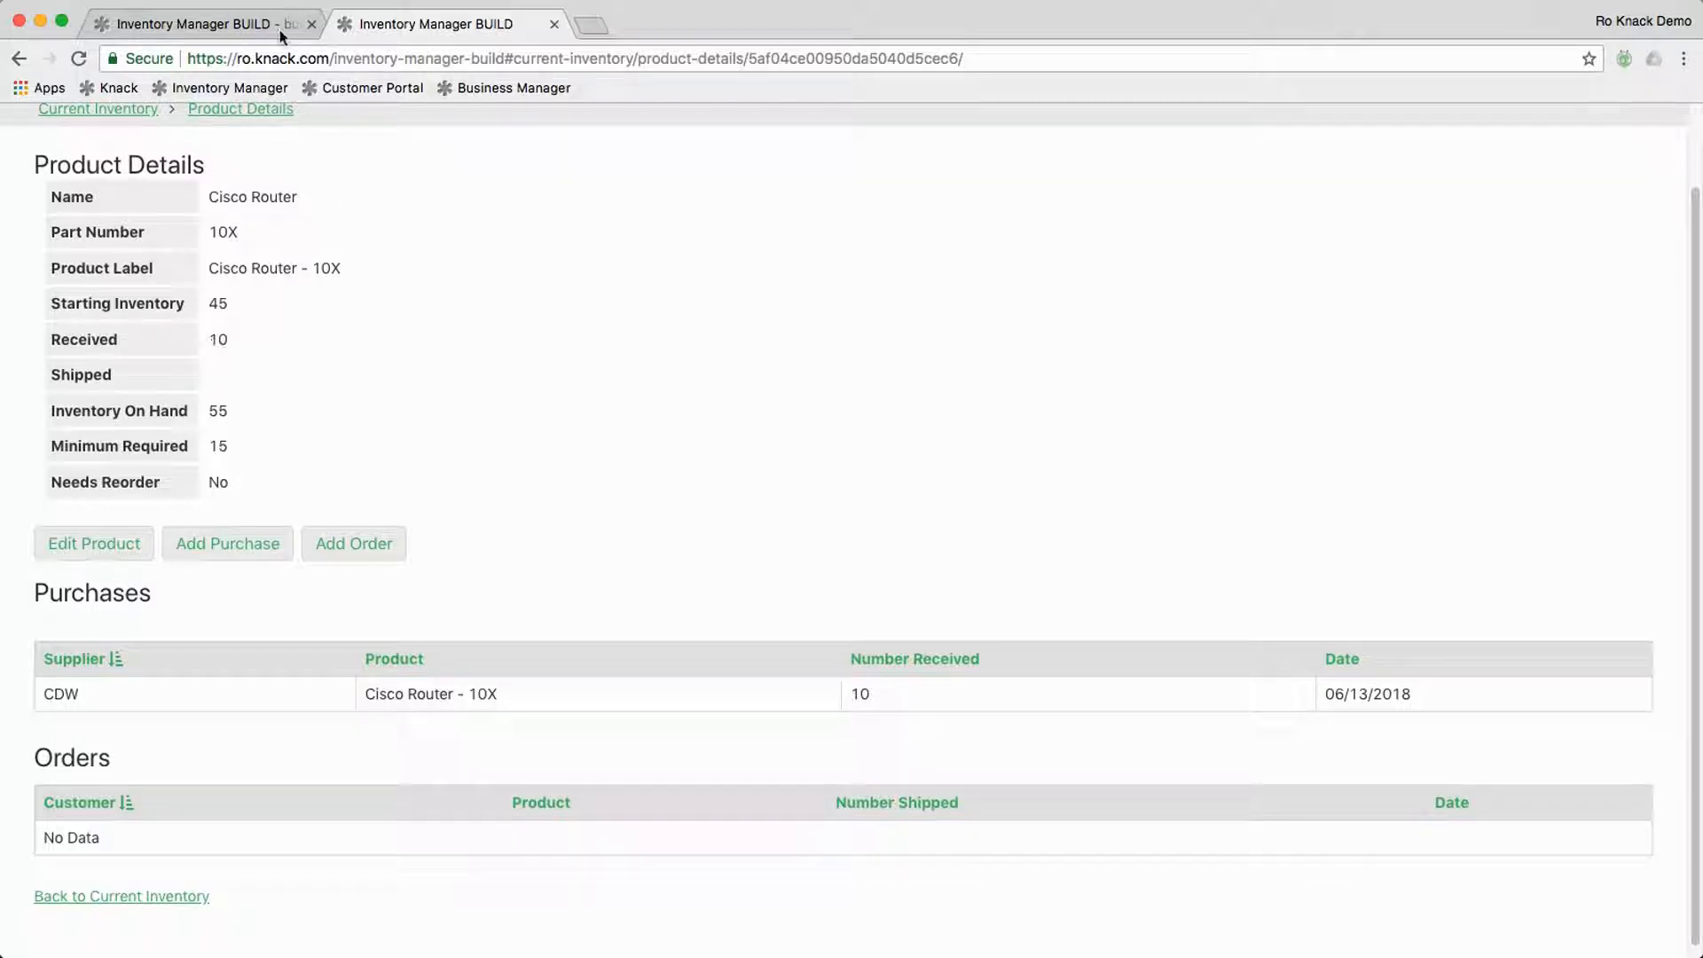
# Step: In the builder, examine the Add Purchase form's inputs and data source to see how it connects to the Product, and save the form
pyautogui.click(237, 26)
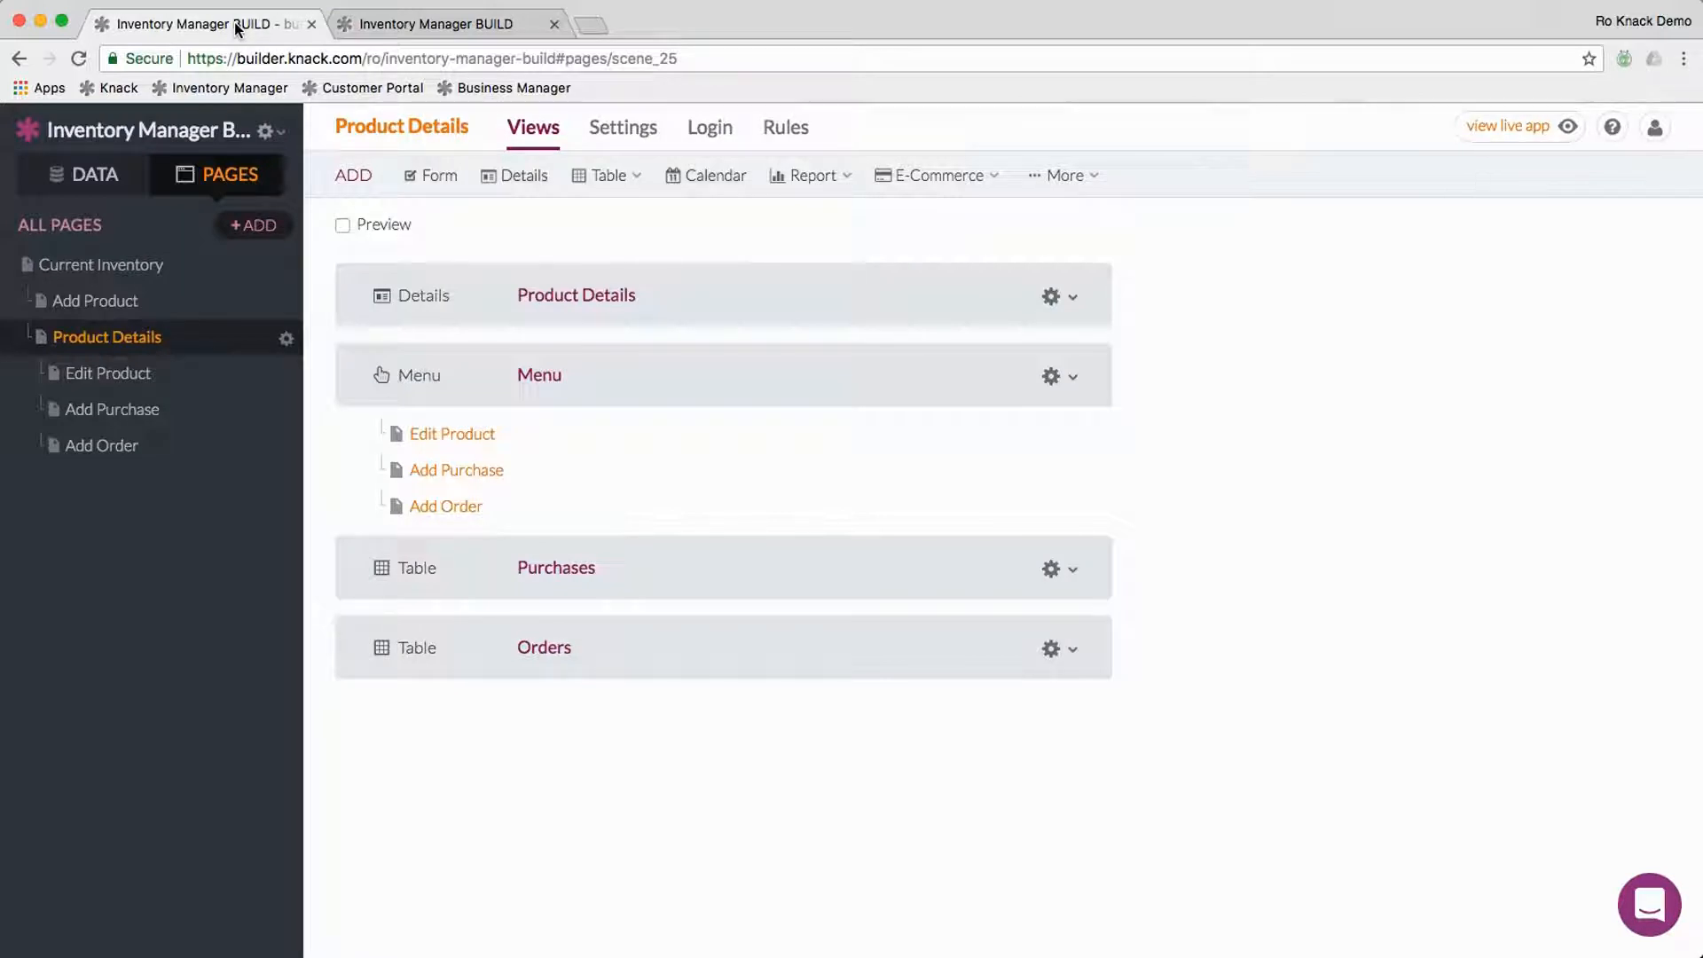
pyautogui.click(270, 131)
pyautogui.click(631, 391)
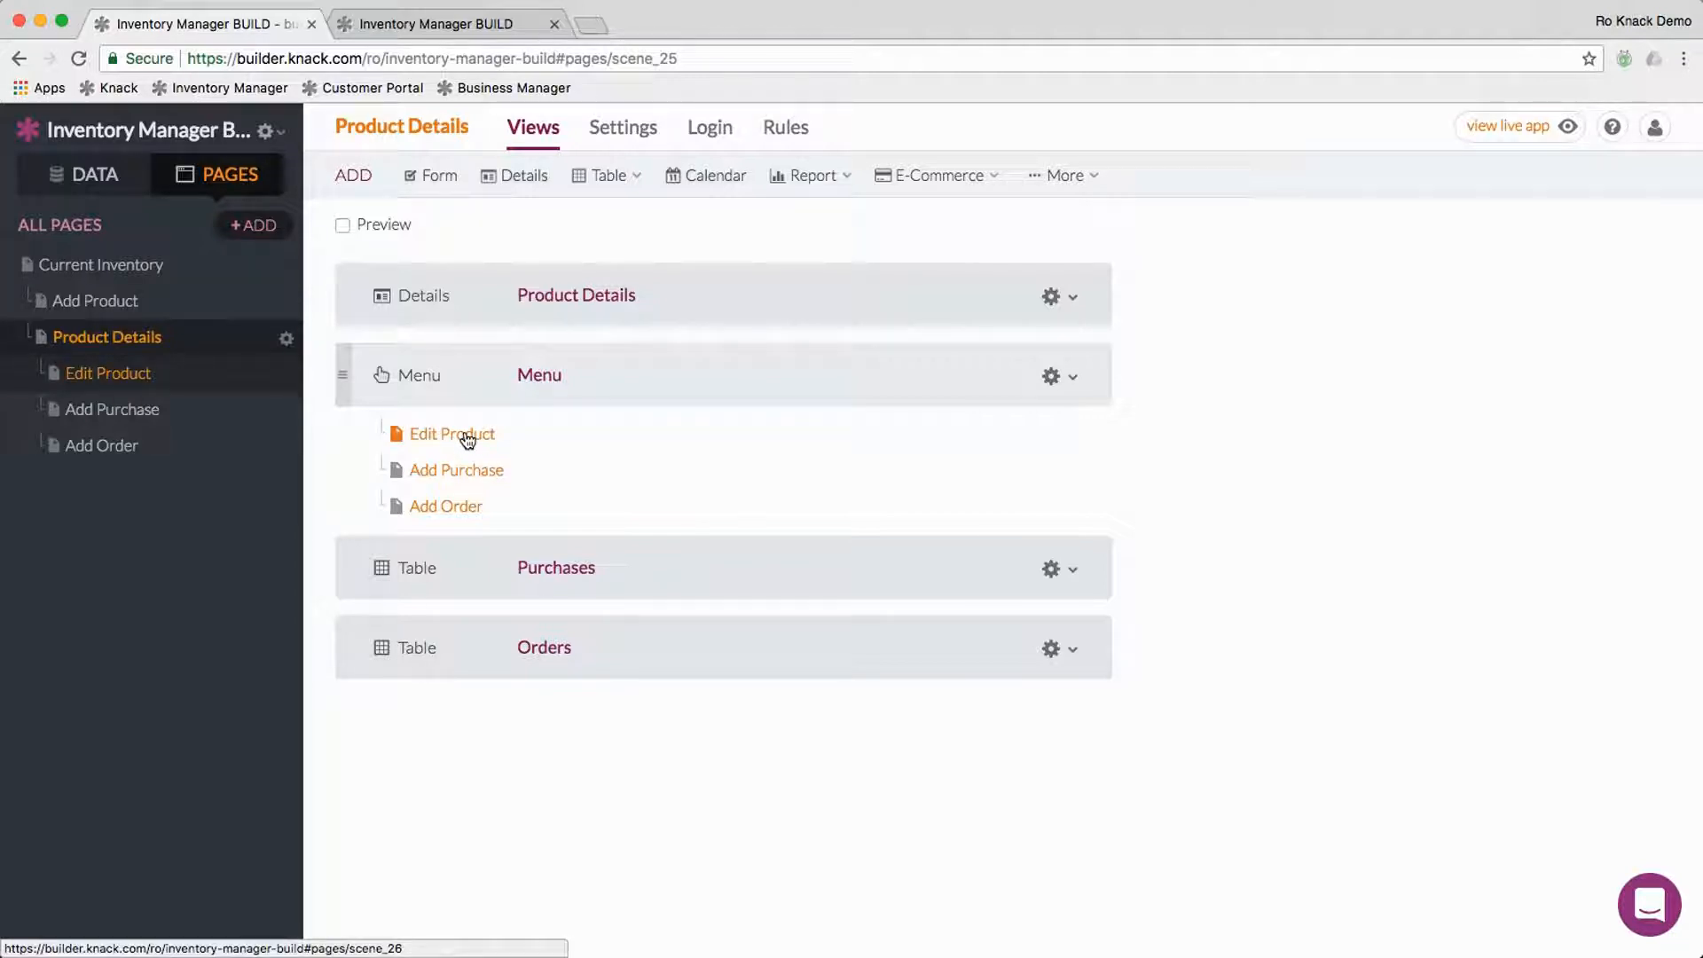
pyautogui.click(481, 474)
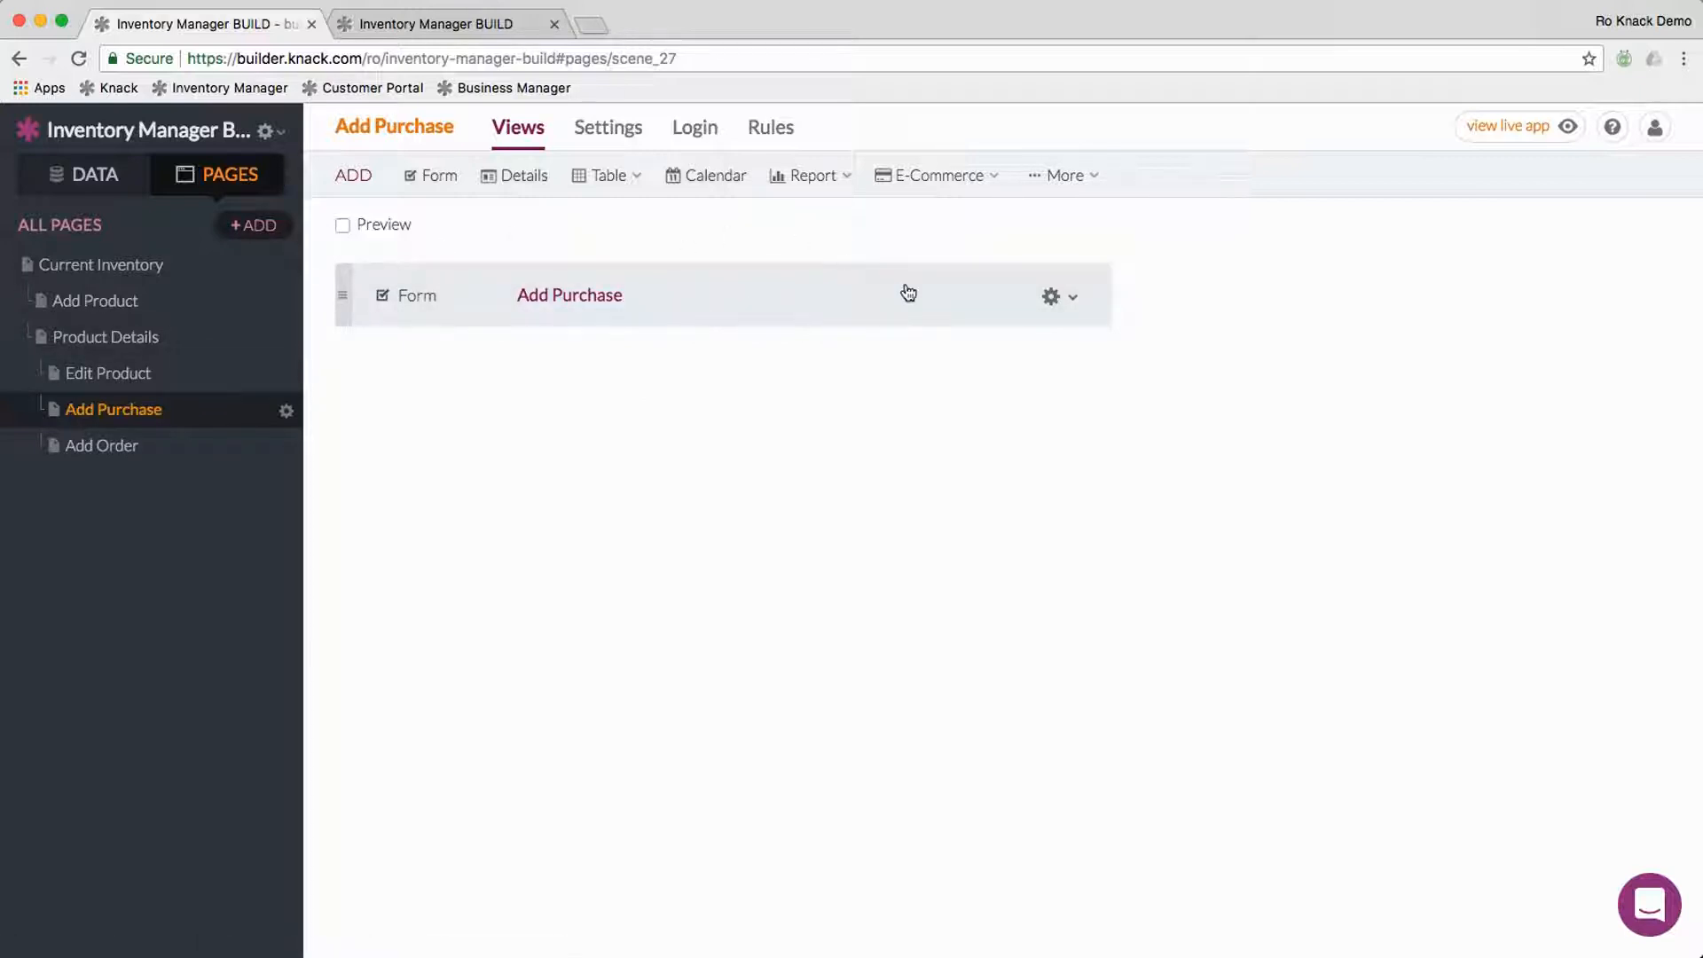
pyautogui.click(826, 295)
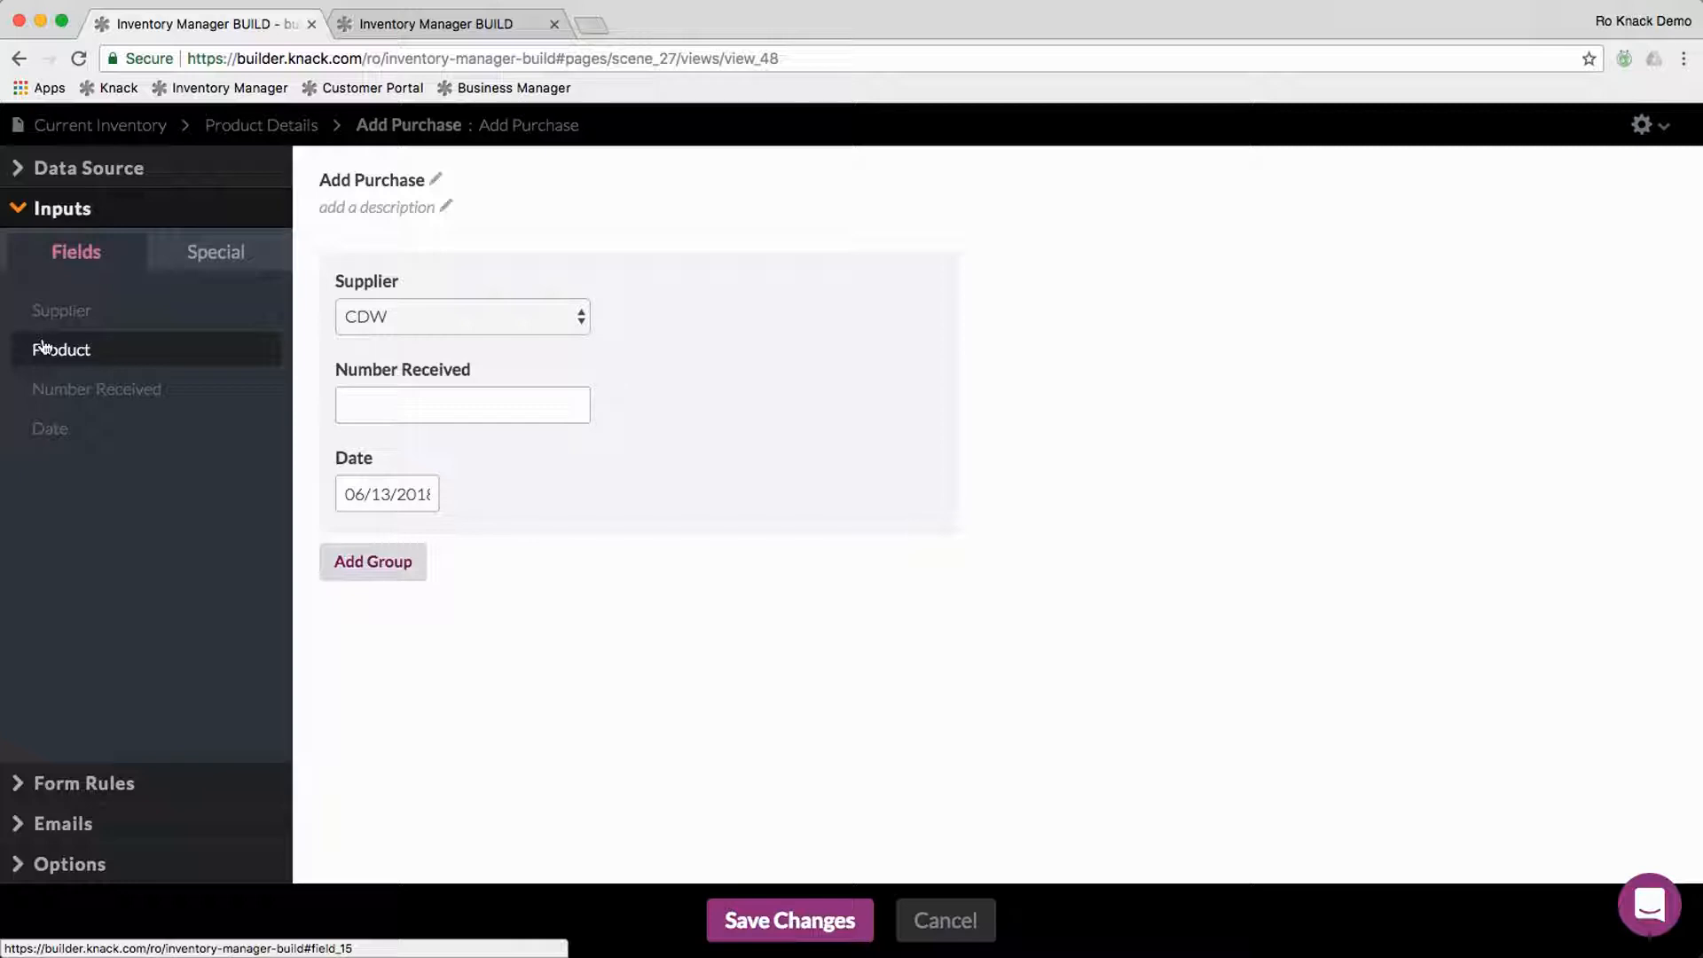
pyautogui.click(115, 177)
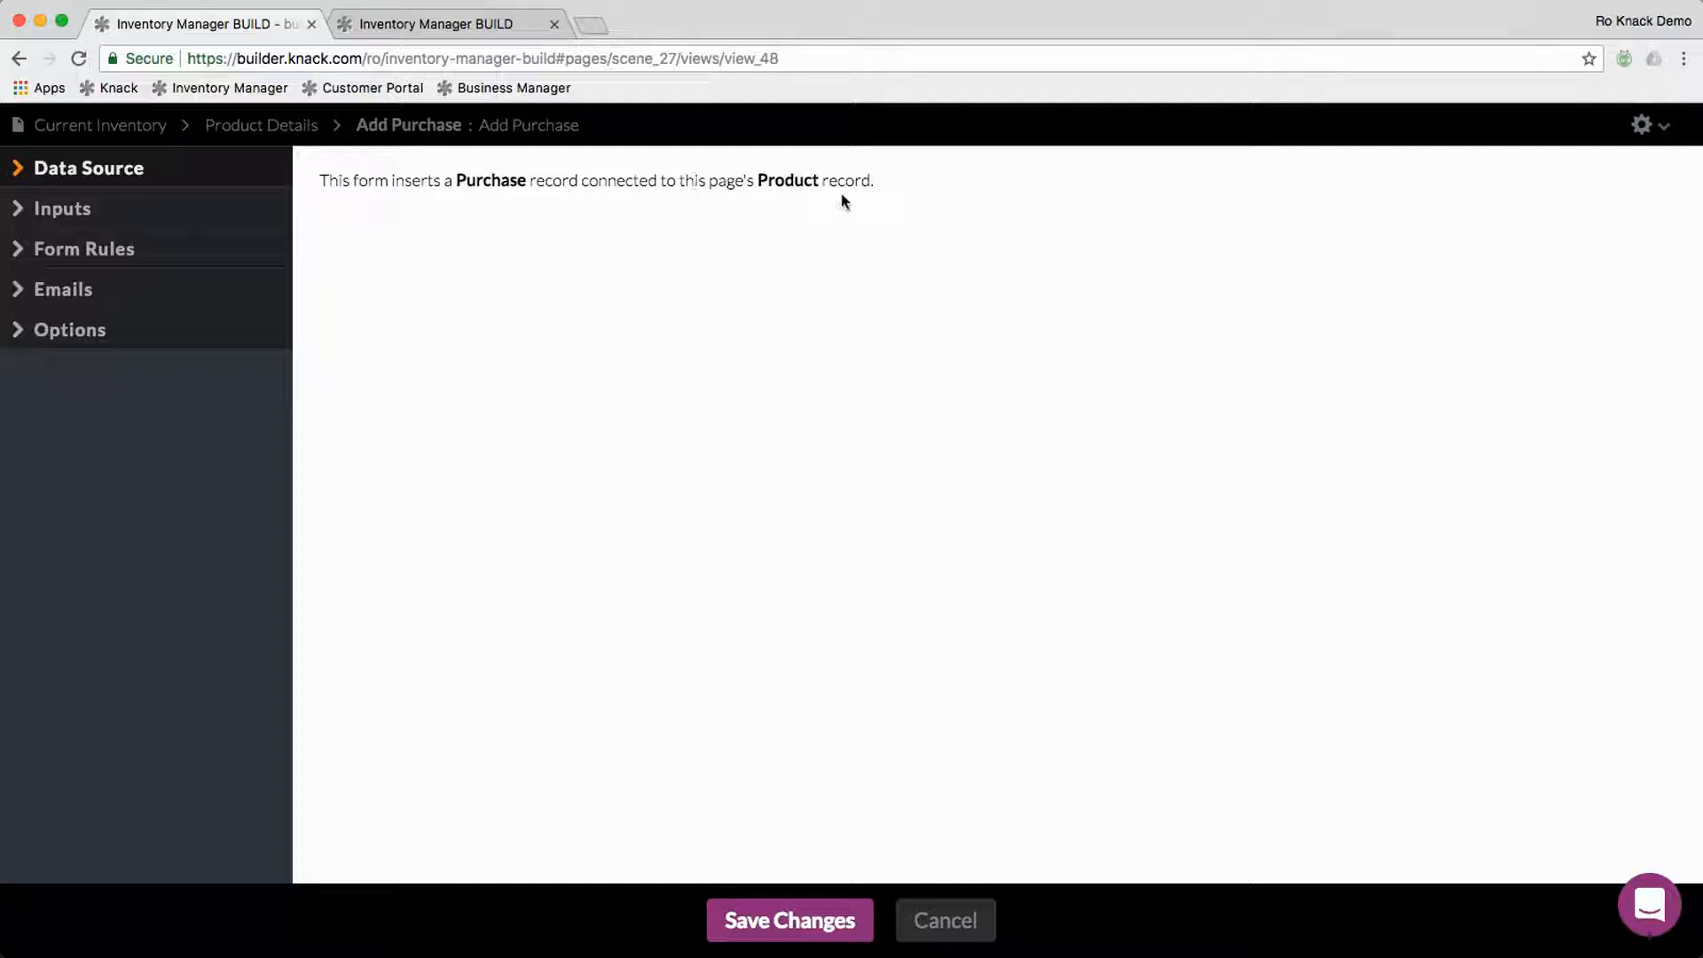
pyautogui.click(64, 207)
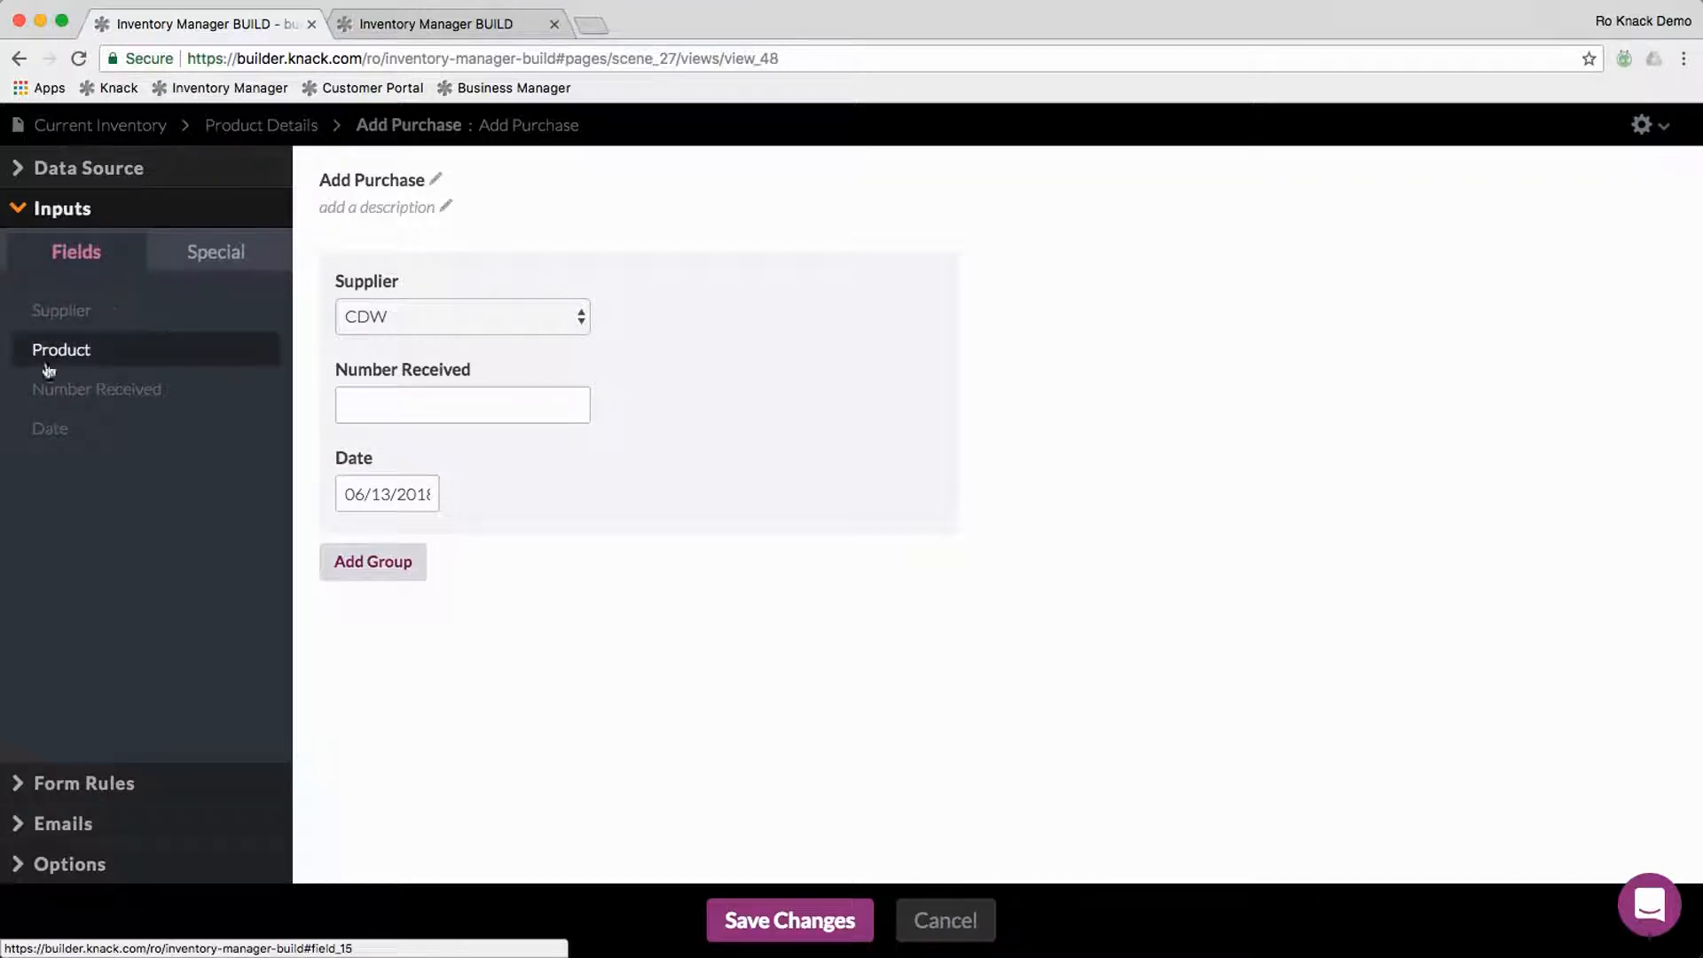
pyautogui.moveTo(436, 249)
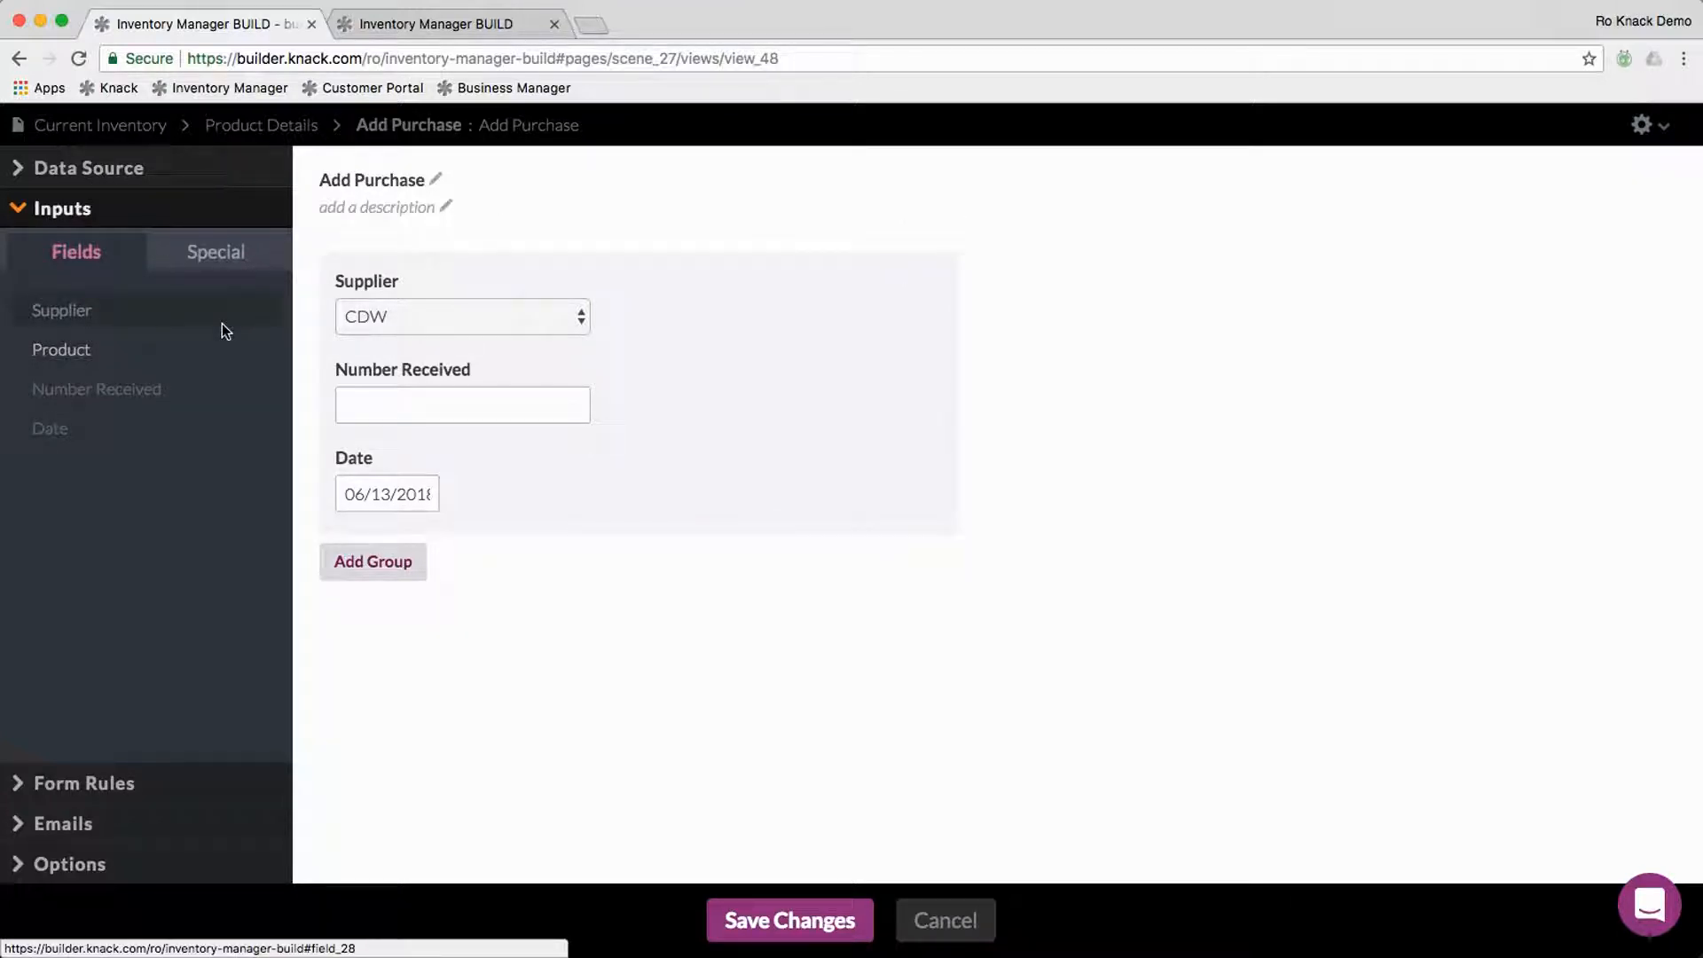
pyautogui.click(125, 171)
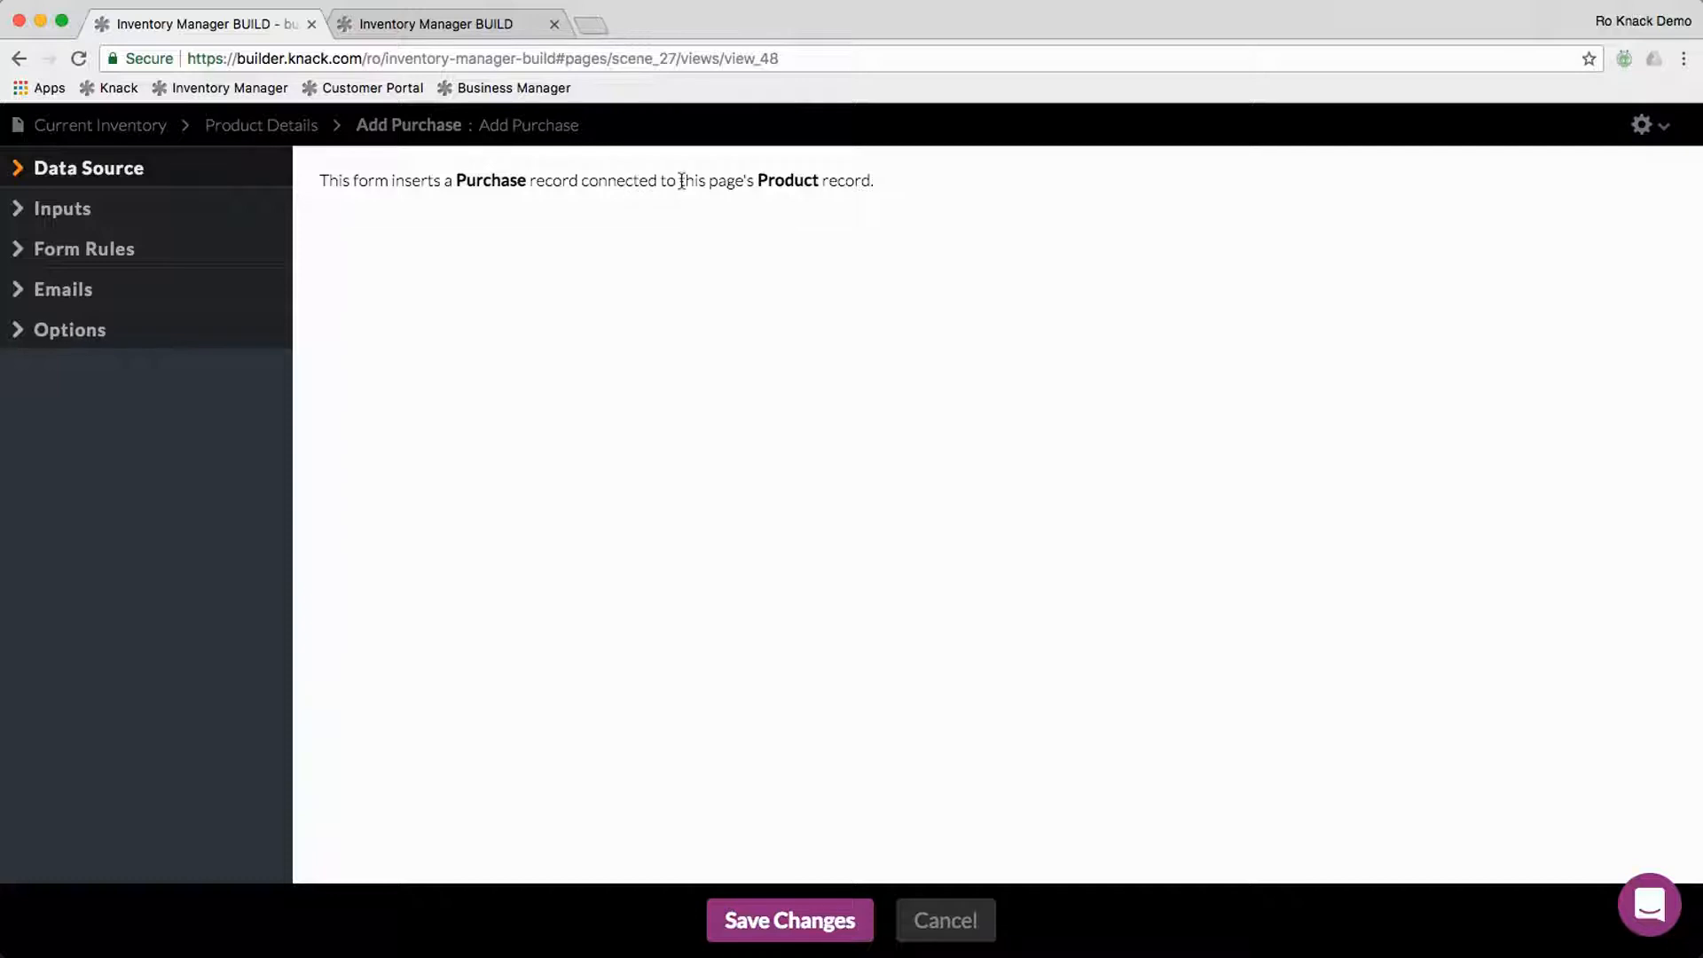
pyautogui.click(817, 922)
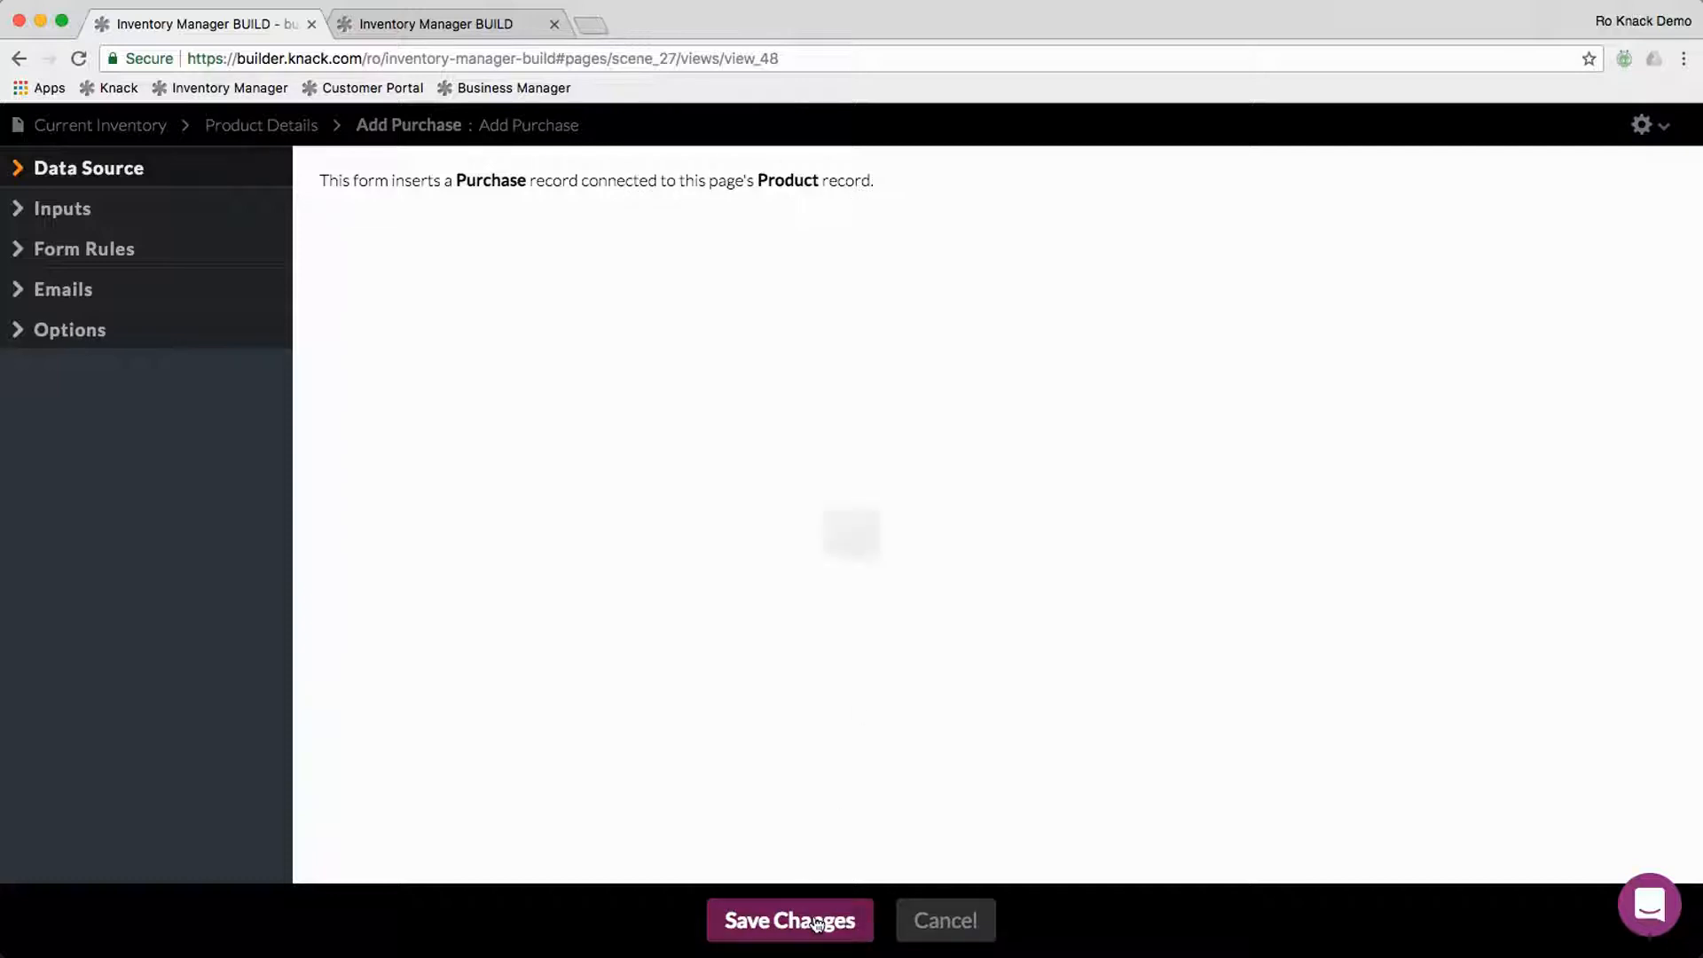
# Step: In the live app, submit an order for the Cisco Router with the customer's full name and 50 as the number shipped
pyautogui.click(399, 25)
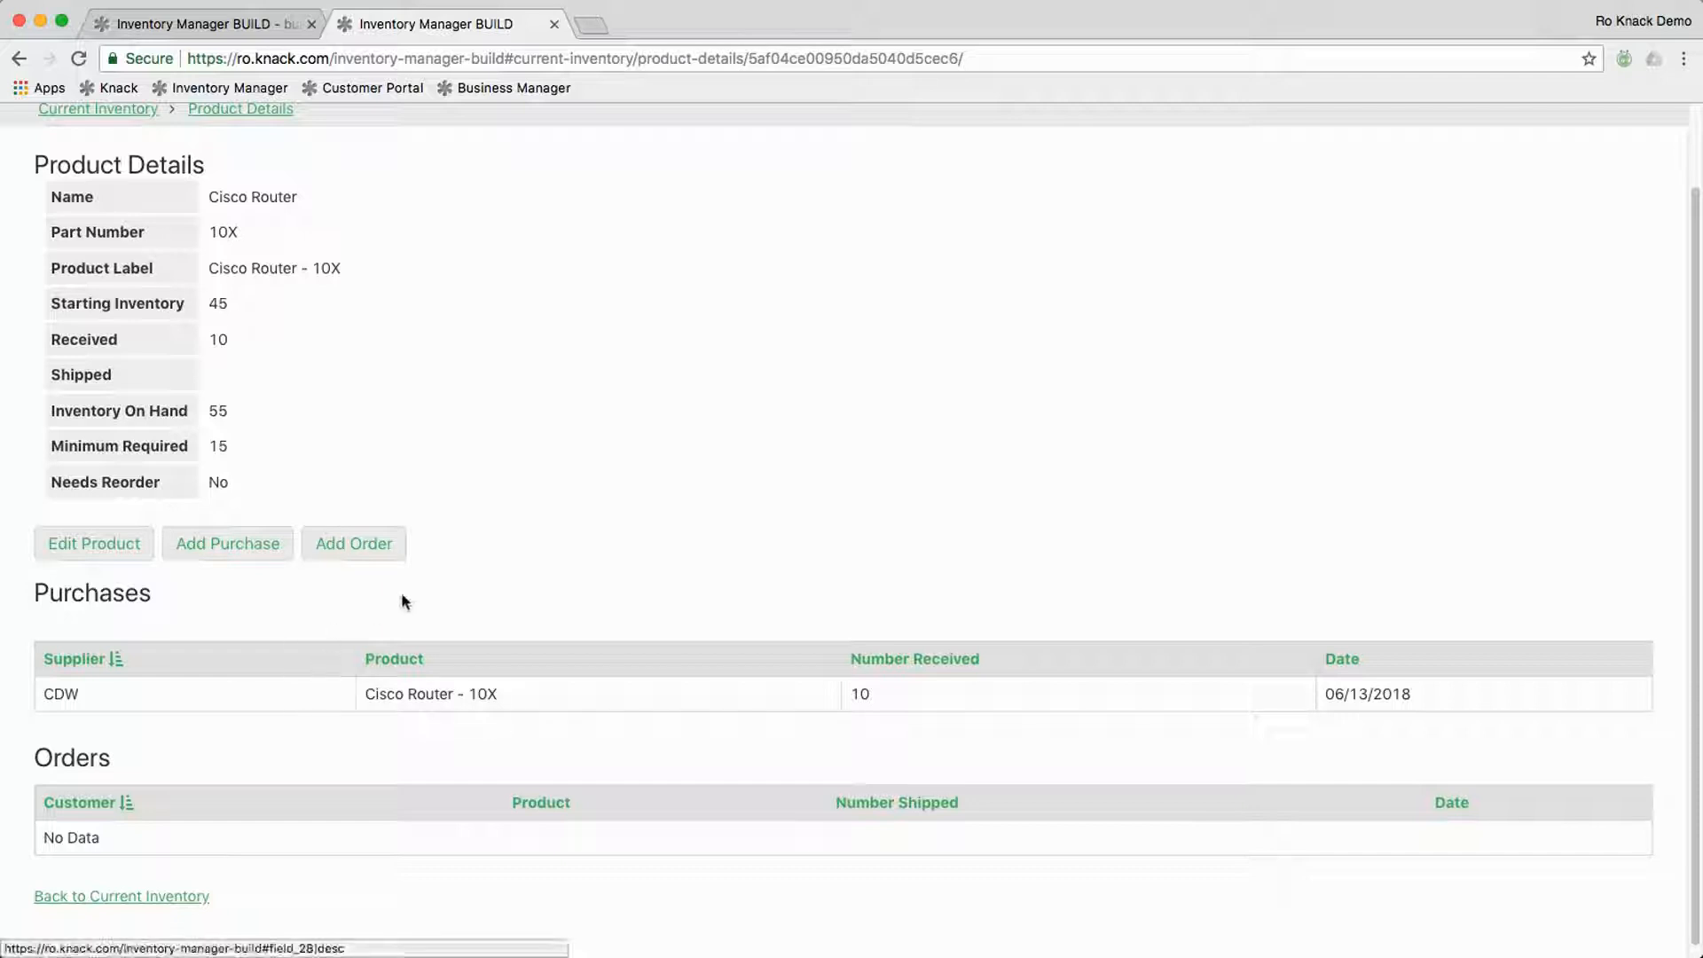
pyautogui.click(388, 543)
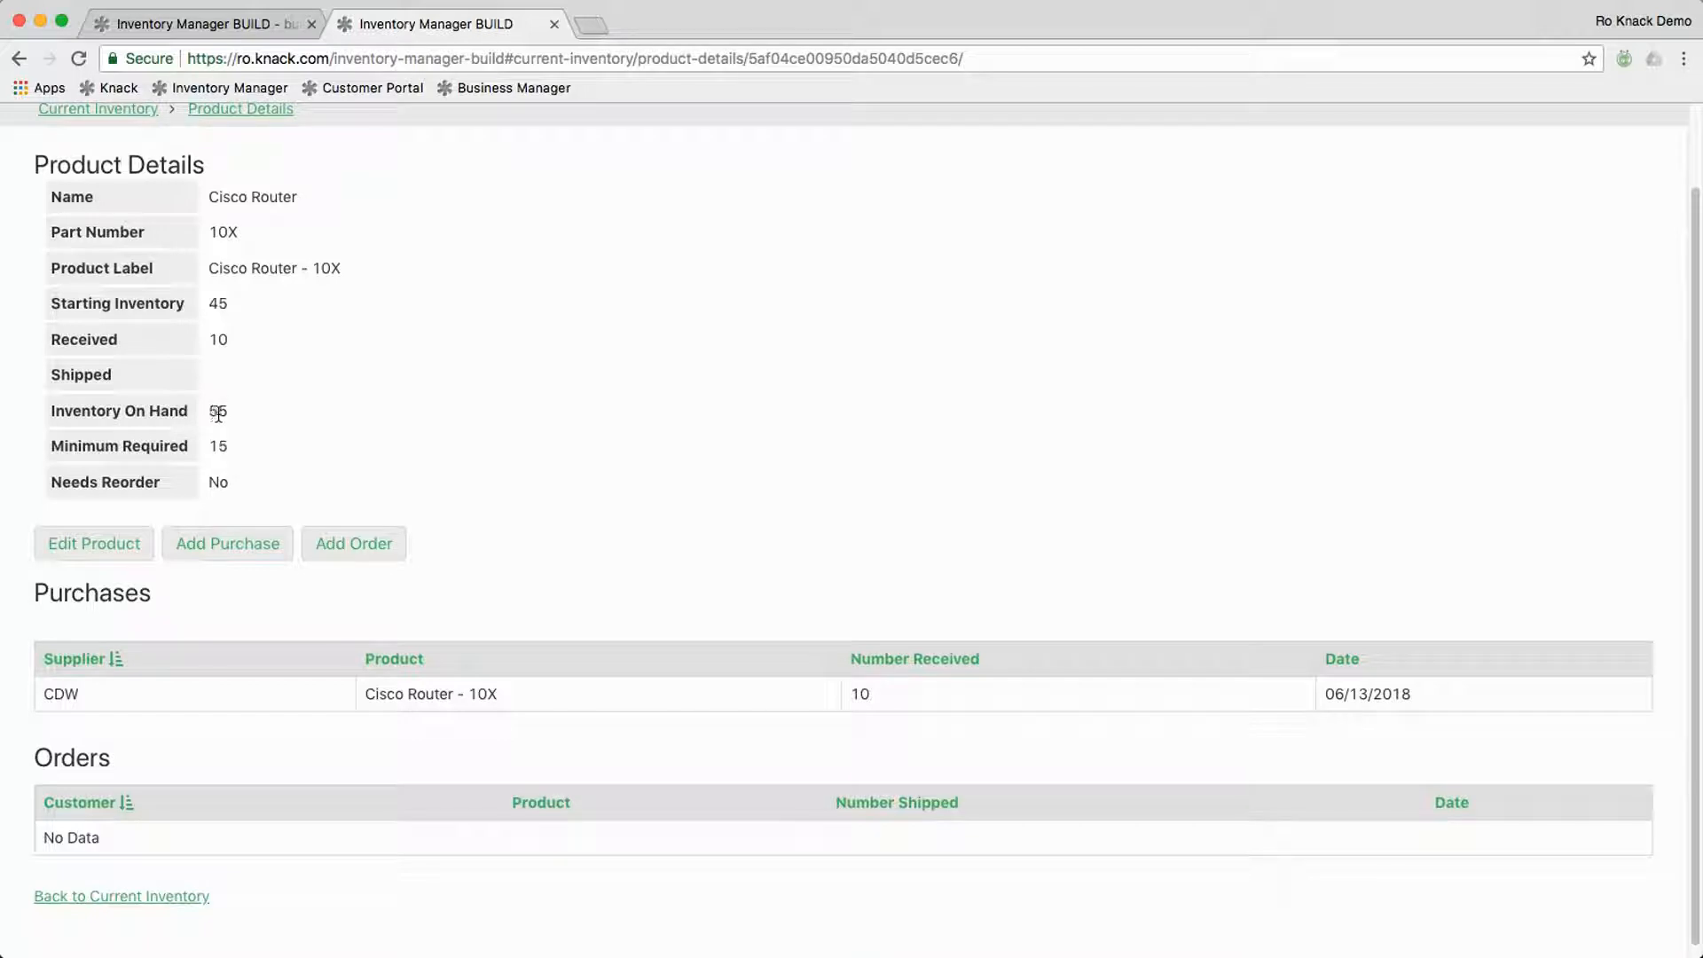
pyautogui.click(353, 550)
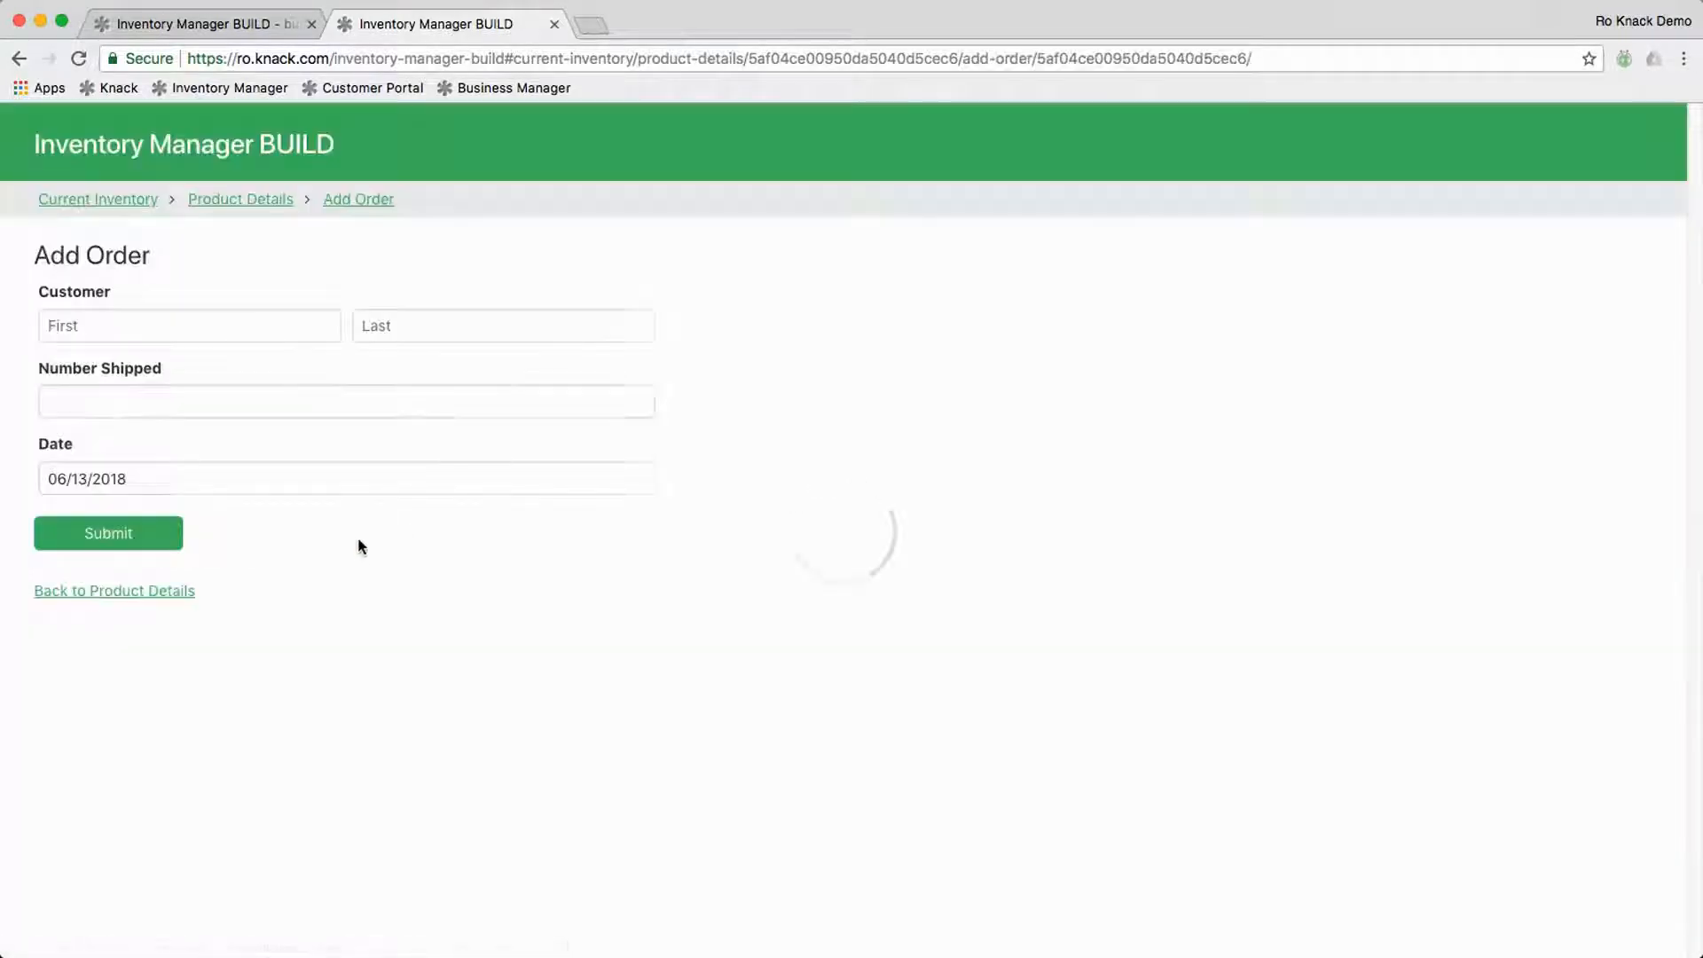
pyautogui.click(228, 326)
pyautogui.write('Steve')
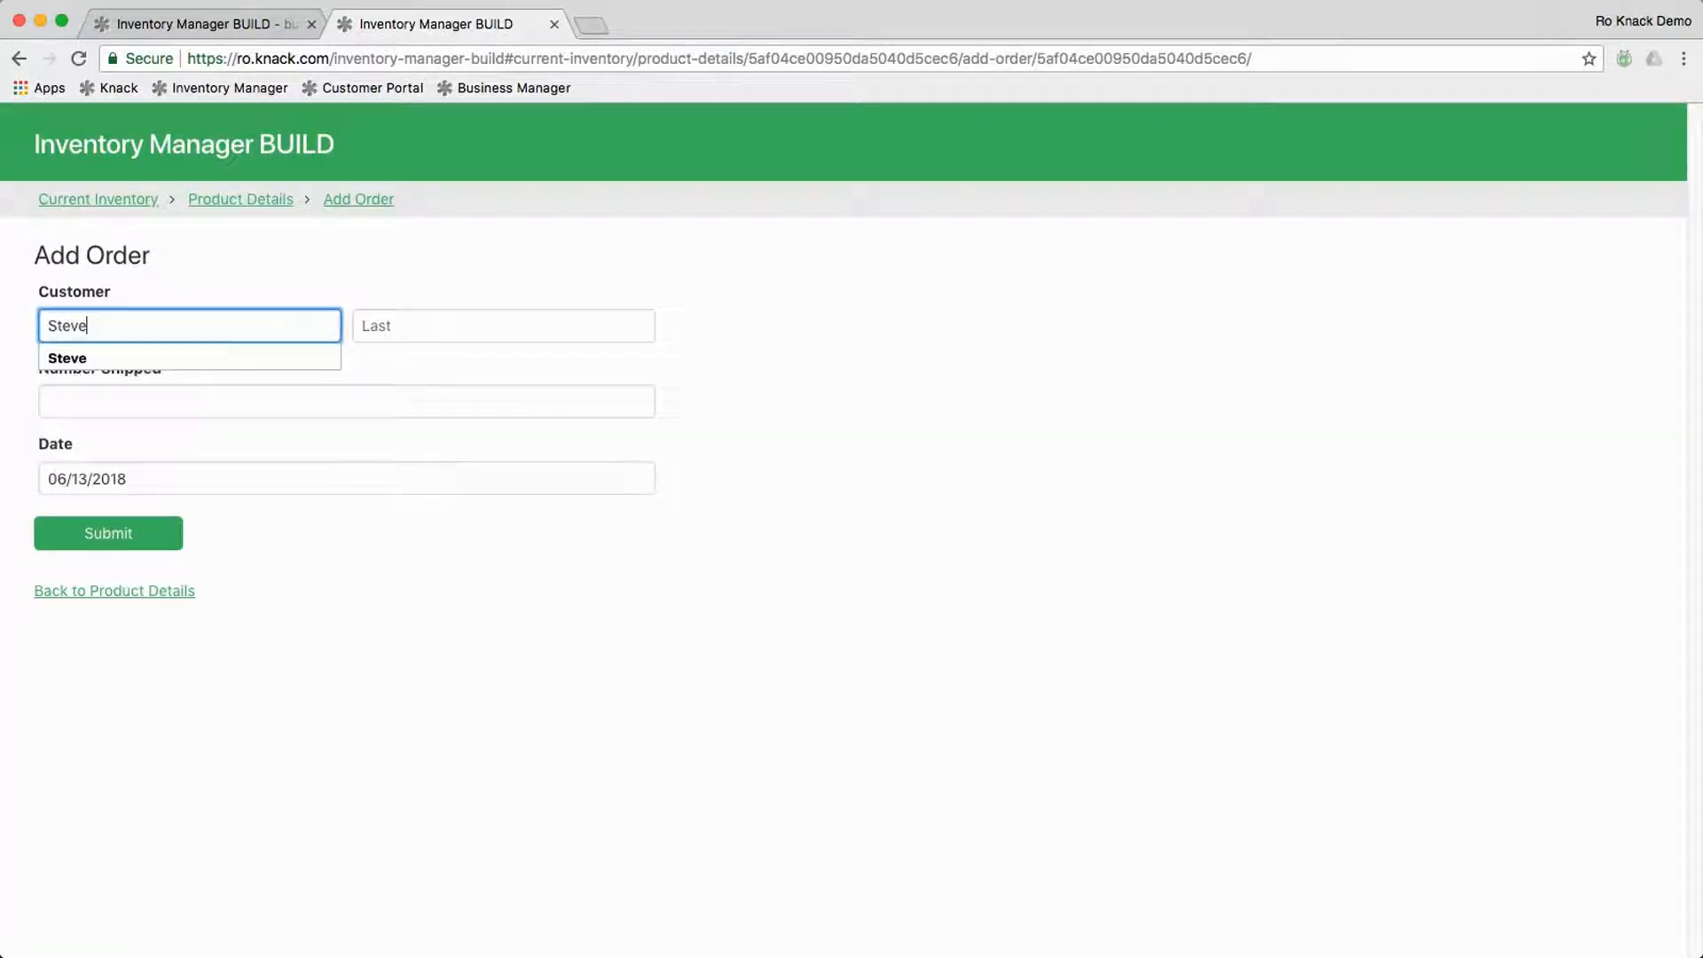
pyautogui.press('Tab')
pyautogui.write('Smith')
pyautogui.press('Tab')
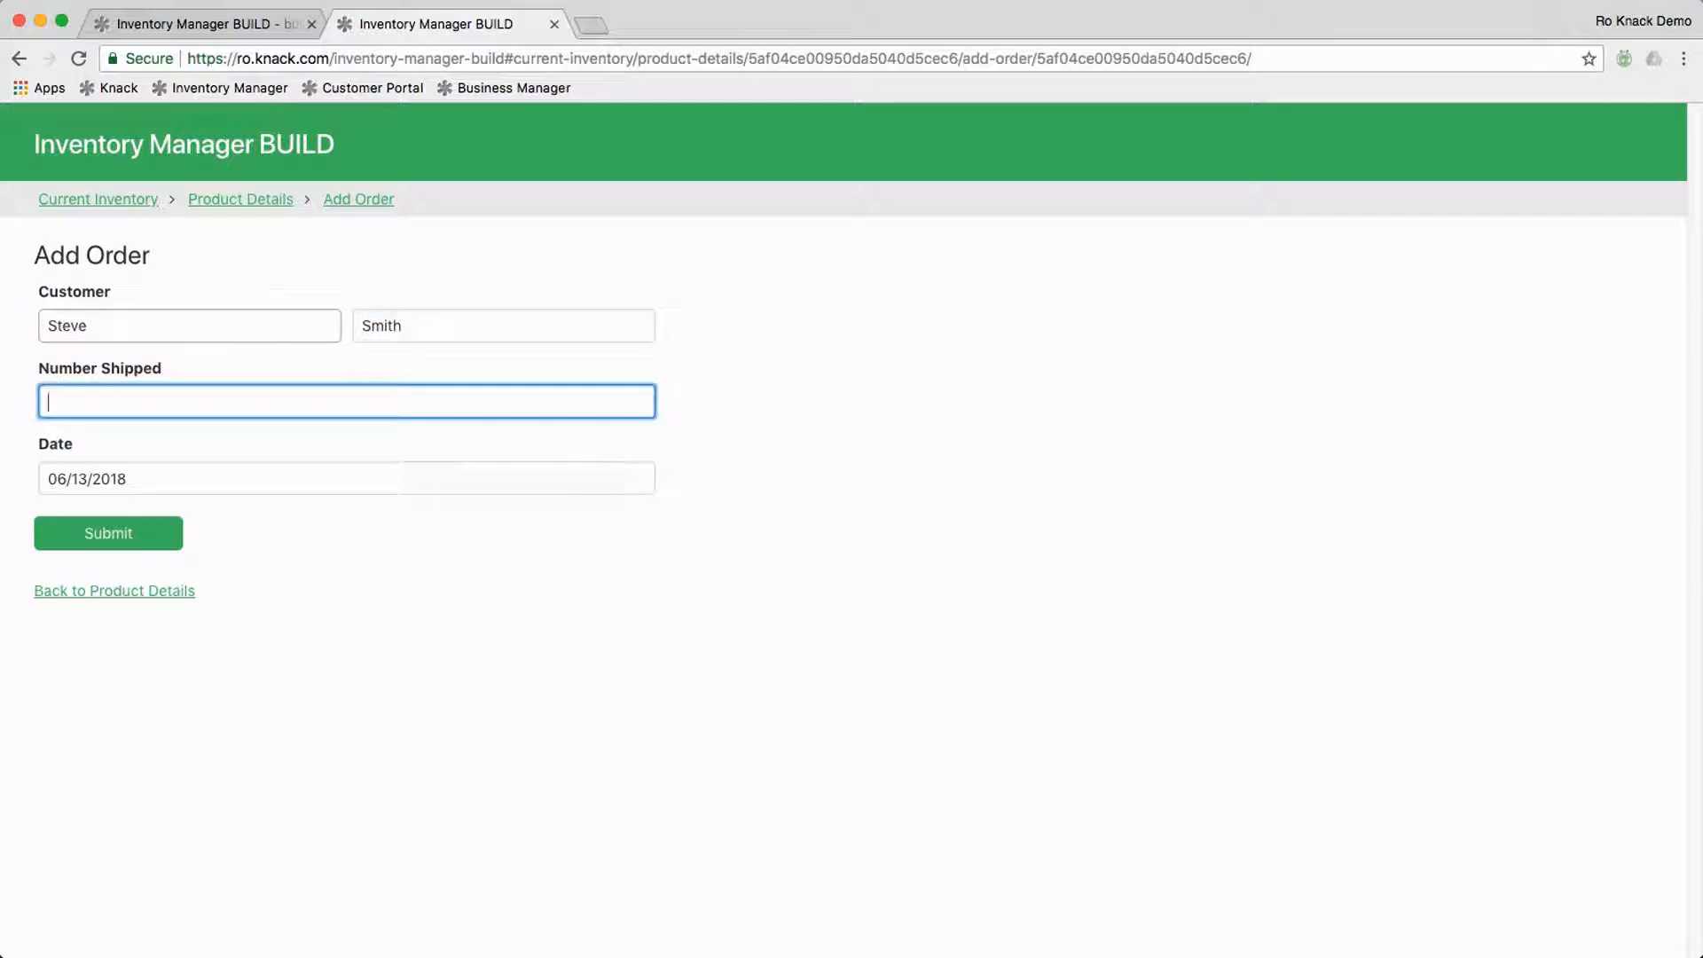
pyautogui.write('50')
pyautogui.click(102, 530)
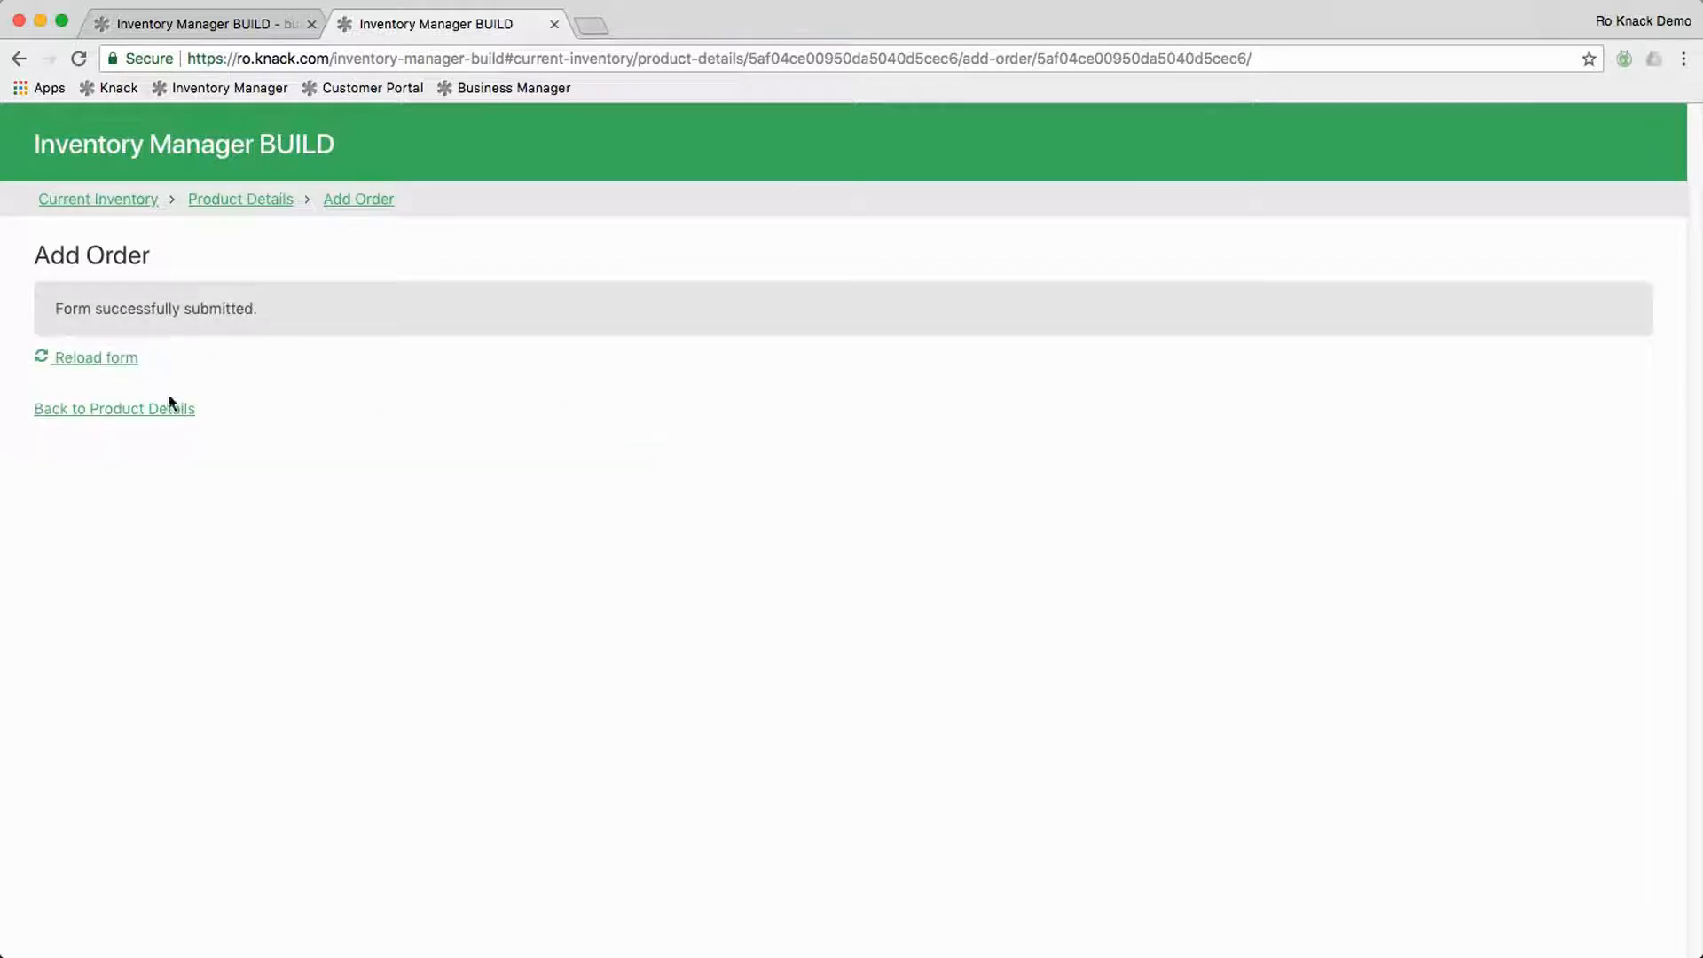
# Step: Return to the Cisco Router's Product Details and review its stock fields, purchases and orders
pyautogui.click(172, 406)
pyautogui.scroll(-3, 520, 393)
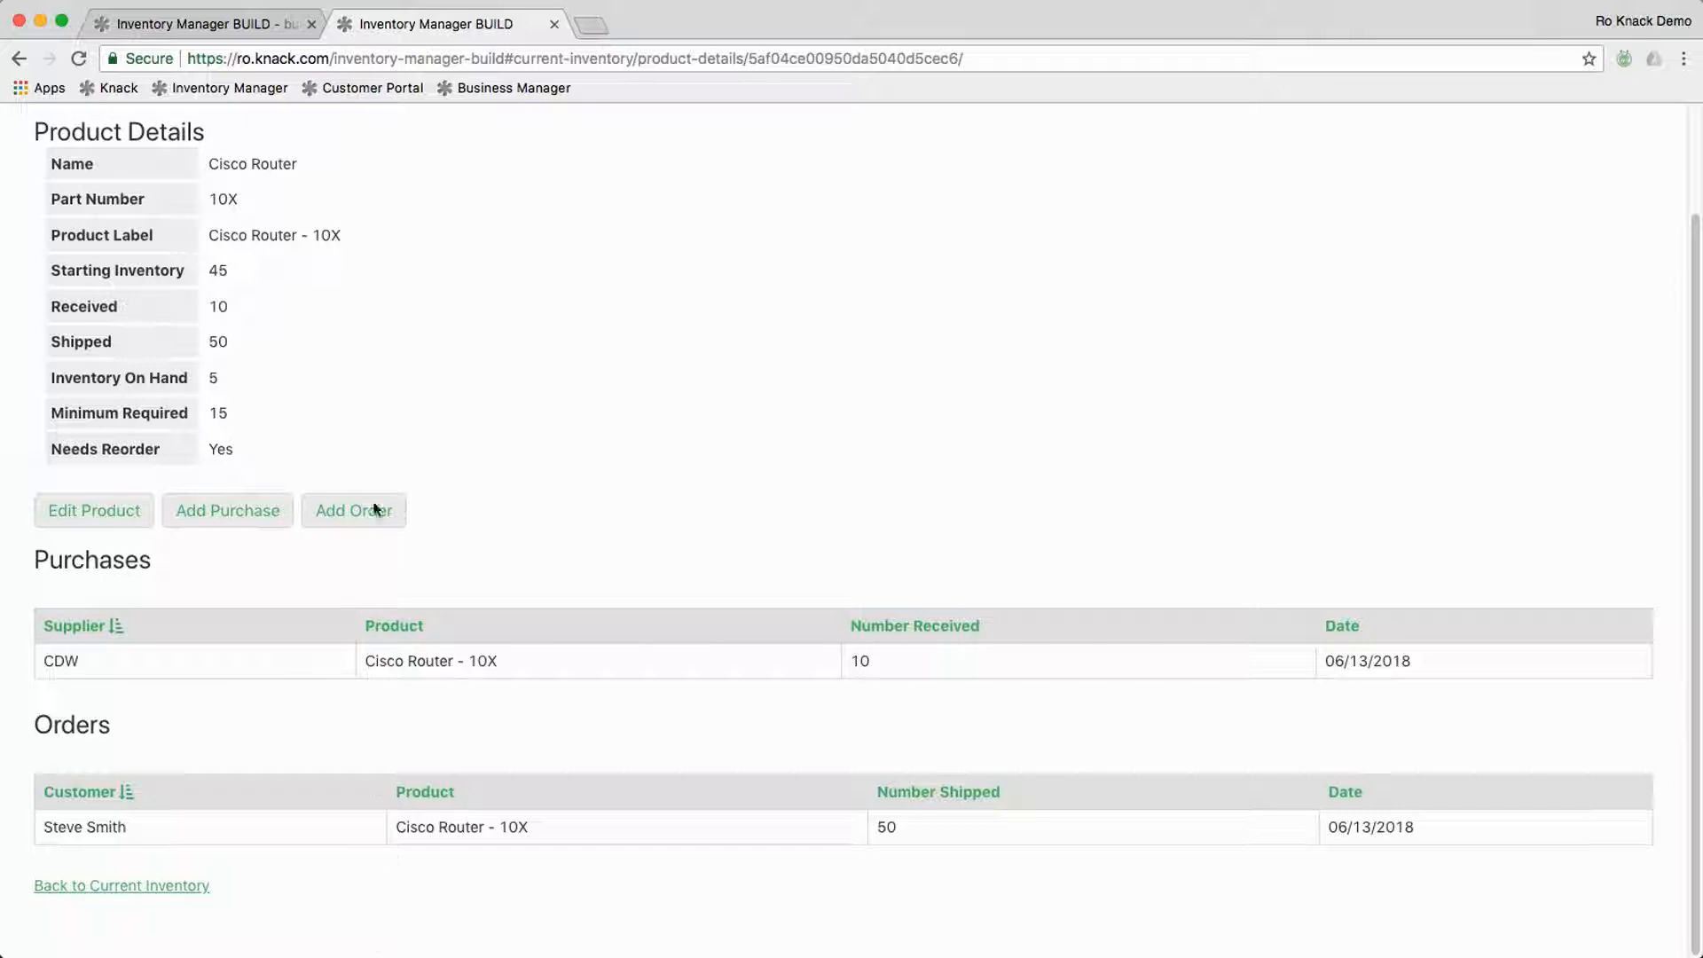
pyautogui.scroll(2, 337, 293)
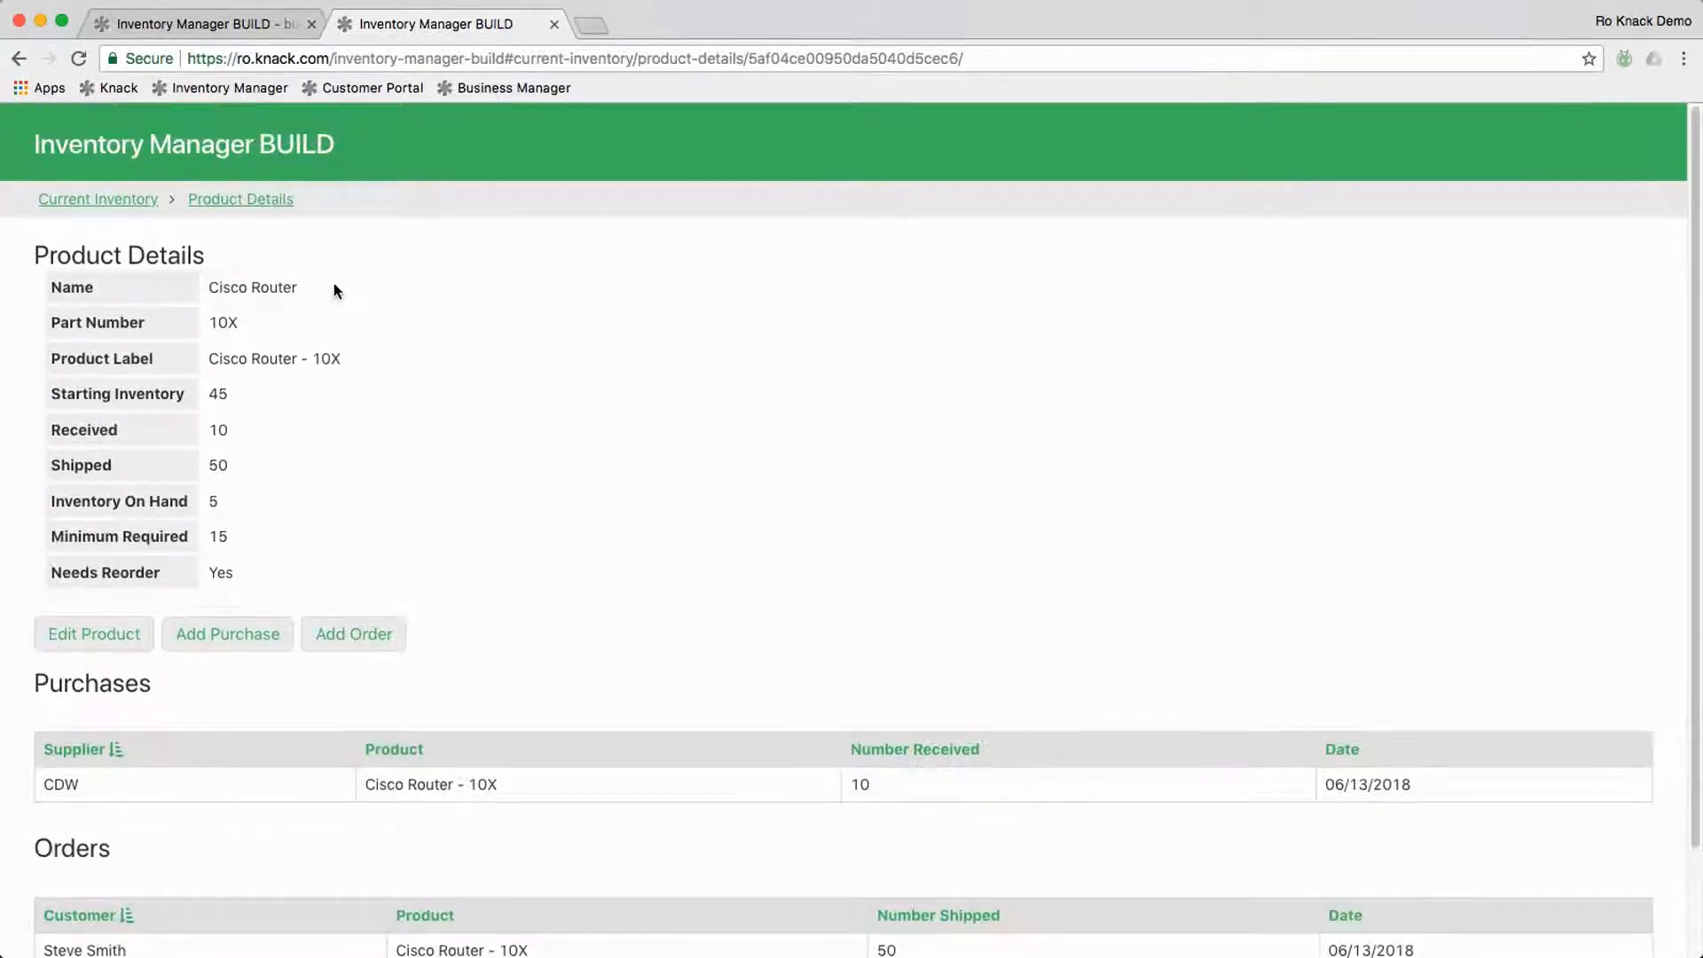
# Step: Go back to Current Inventory, filter the products by Needs to Reorder, and show All Products again
pyautogui.click(99, 197)
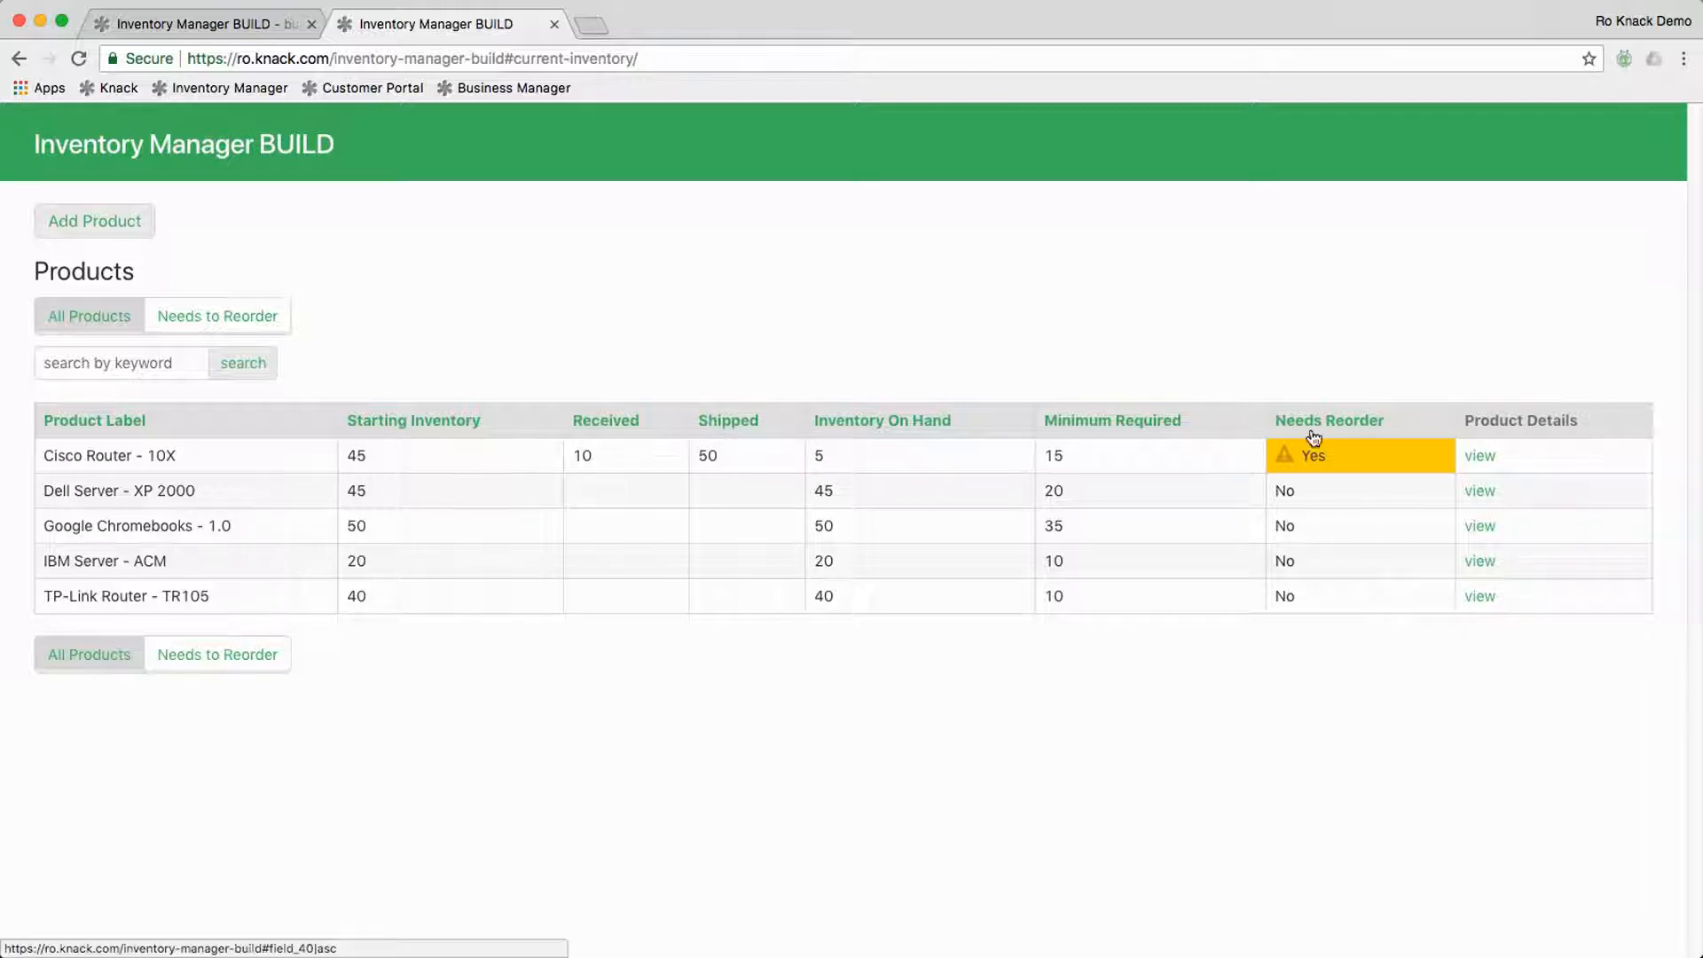
pyautogui.click(201, 325)
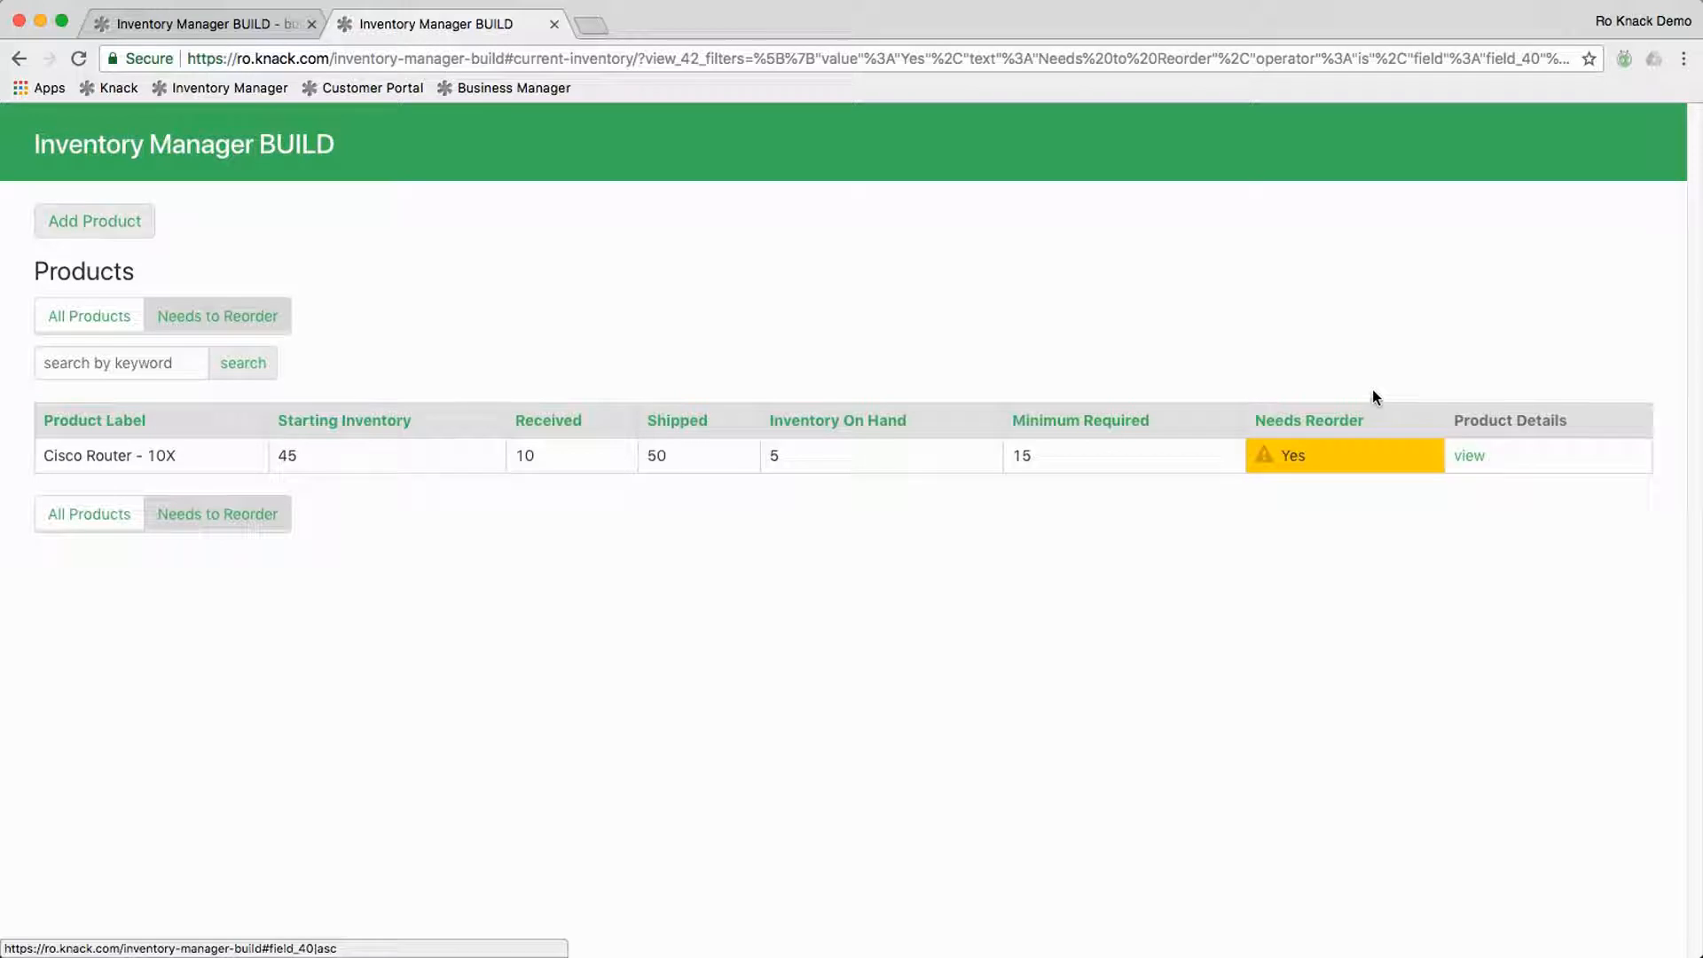
pyautogui.click(89, 317)
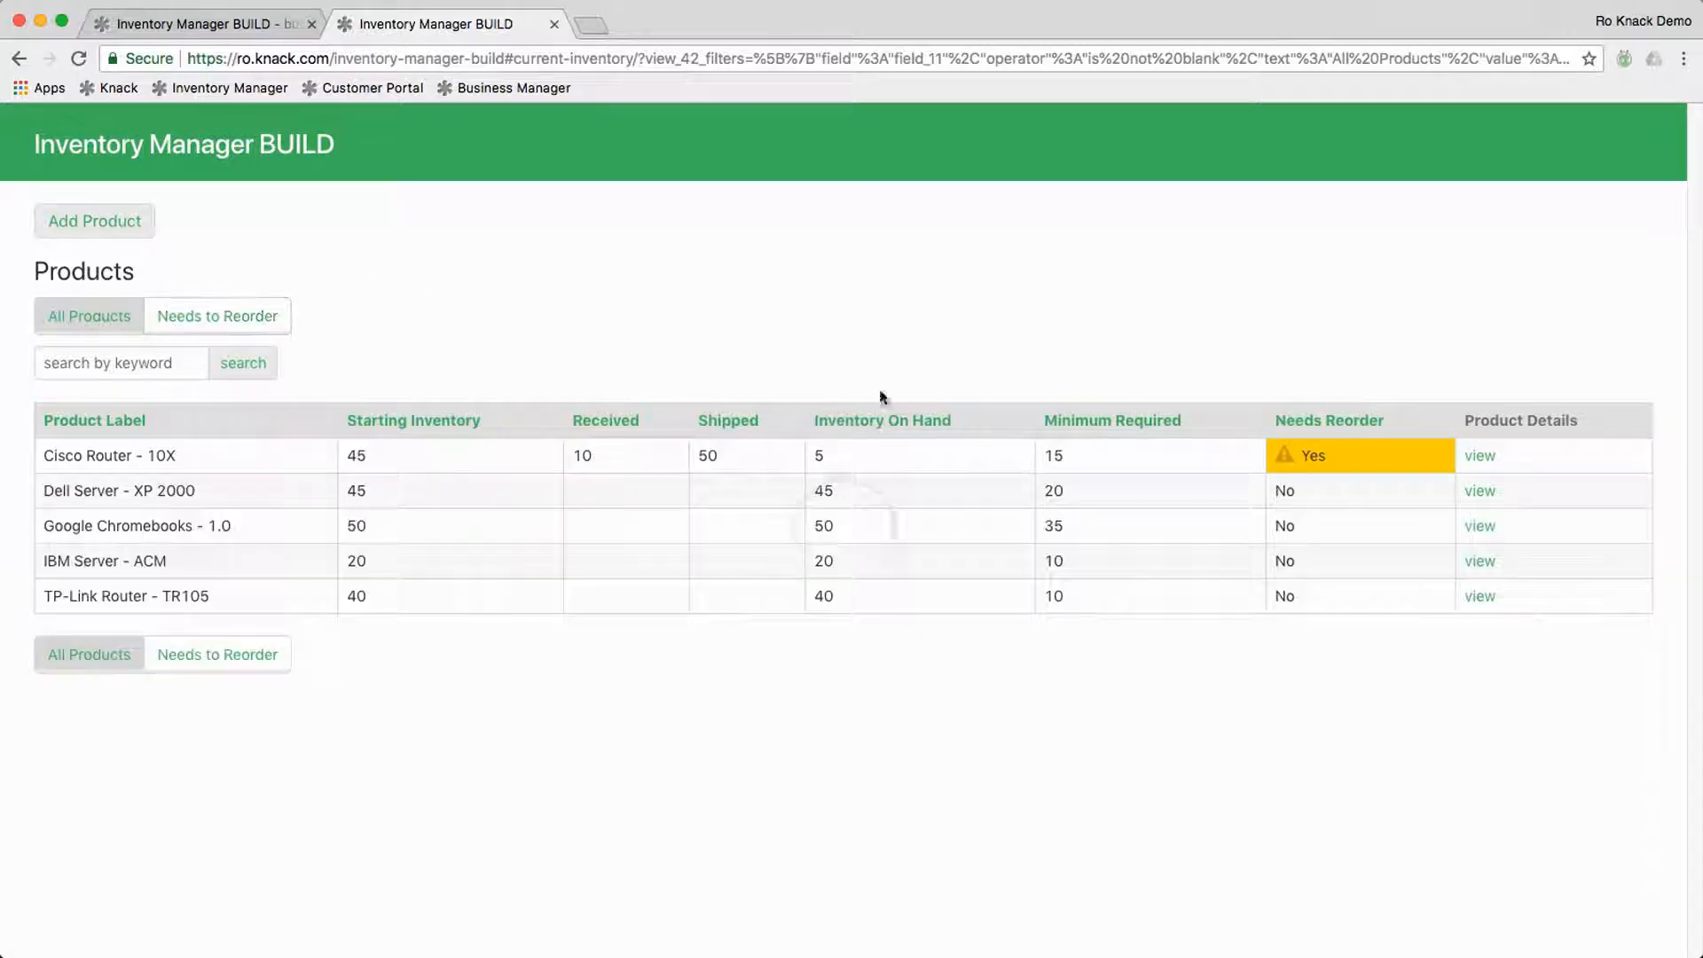